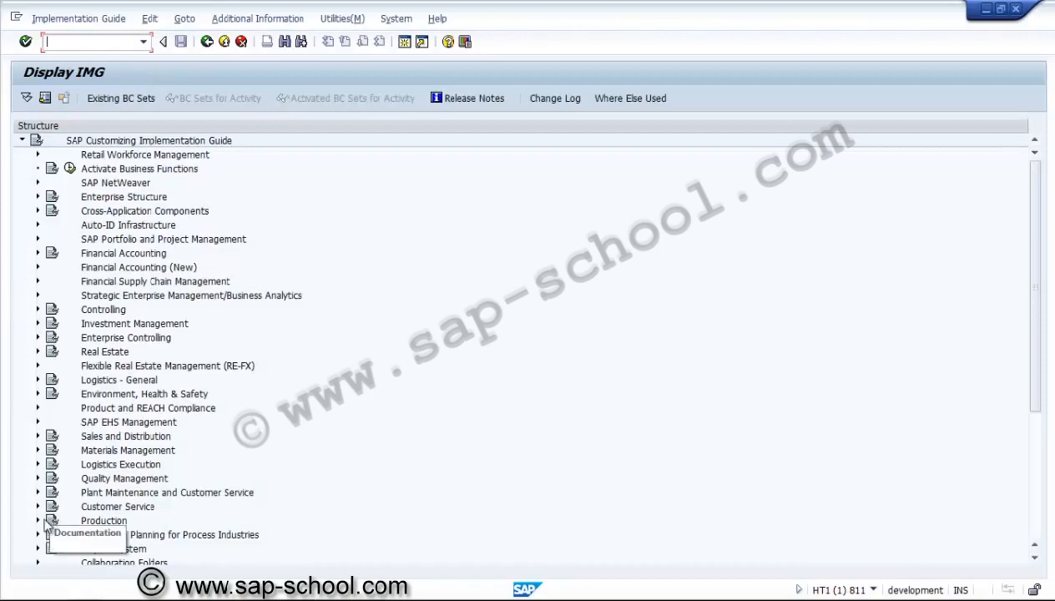
Expand the implementation guide through Project System, Structures and Operative Structures down to the Network node
click(37, 548)
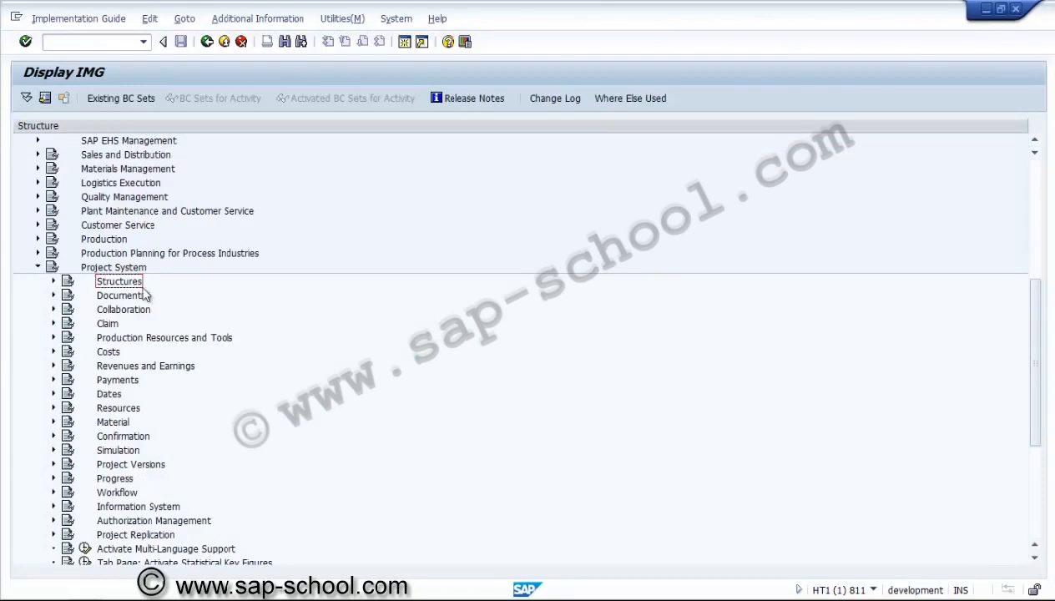
click(54, 282)
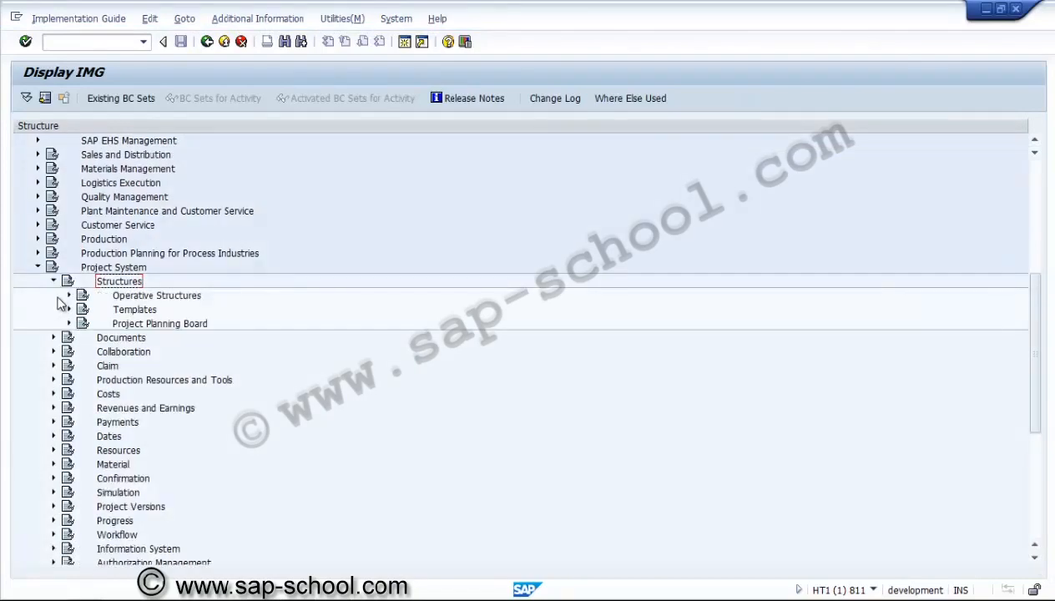
click(70, 295)
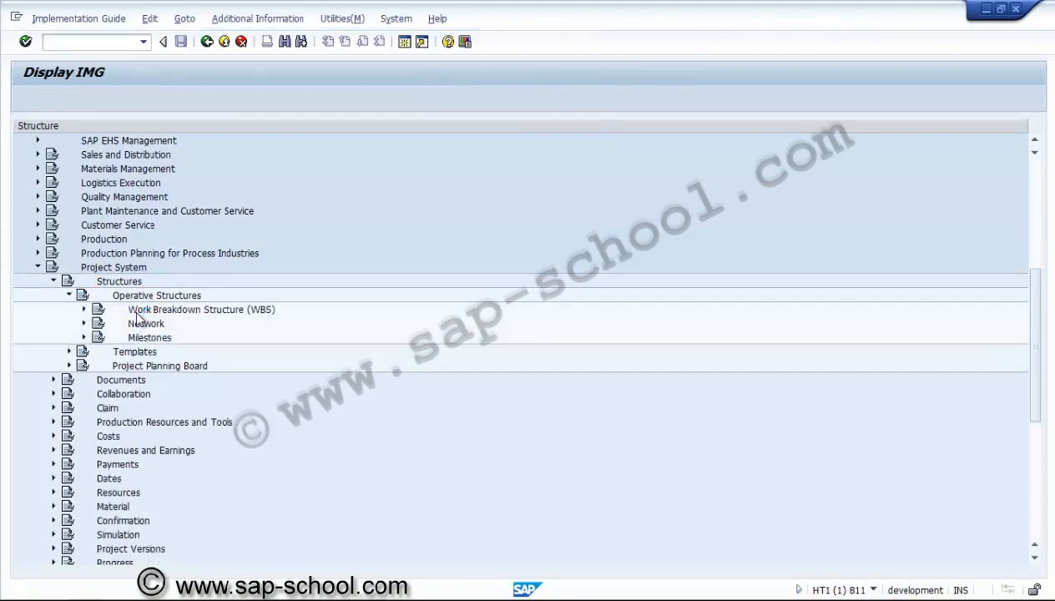
click(138, 326)
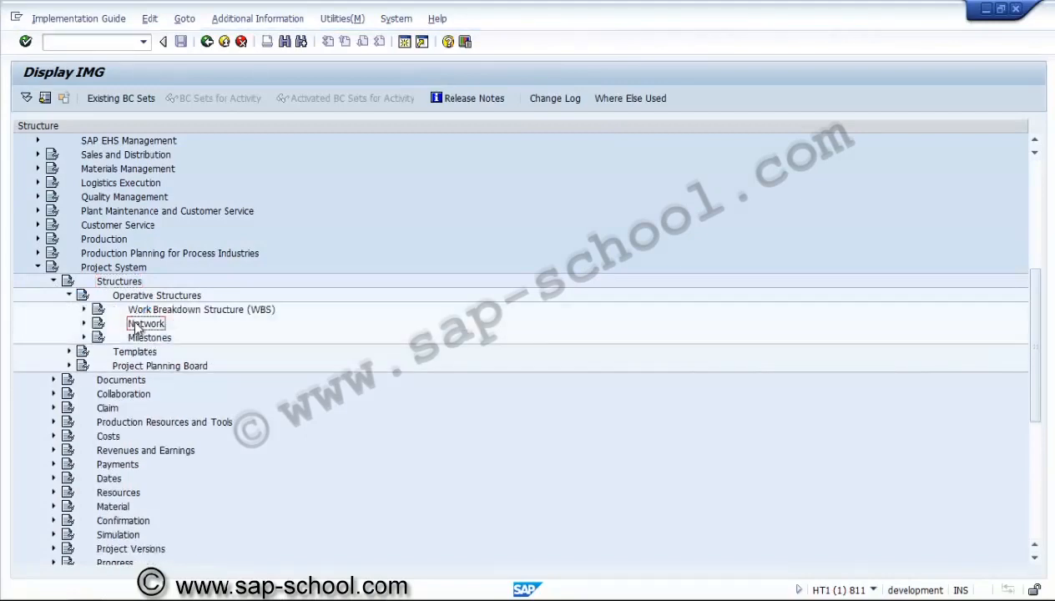
click(84, 323)
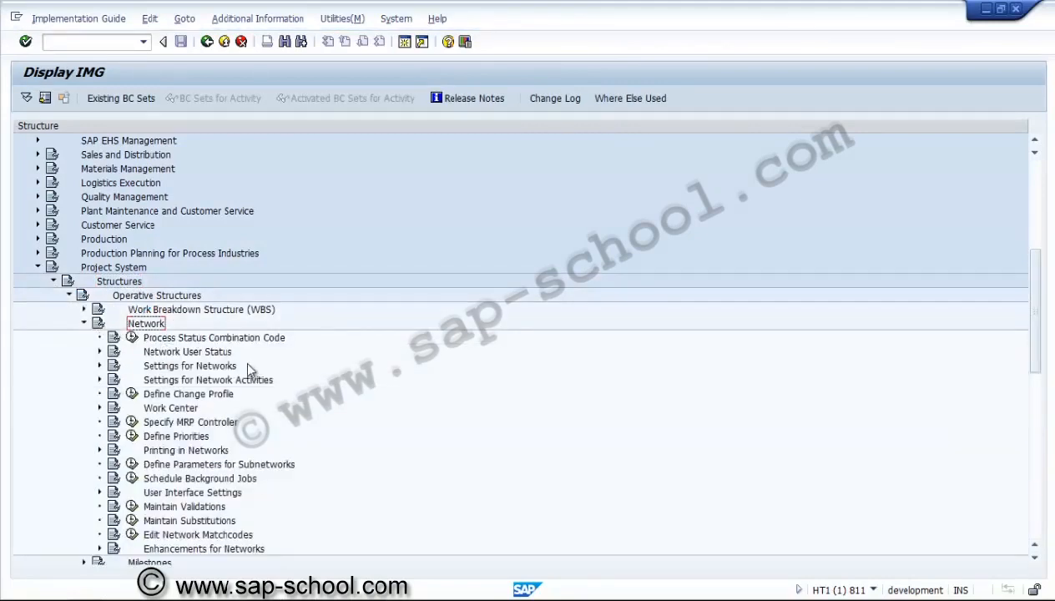
Start Create User Status Profile under Network User Status and open the network status profile PS000003
click(164, 354)
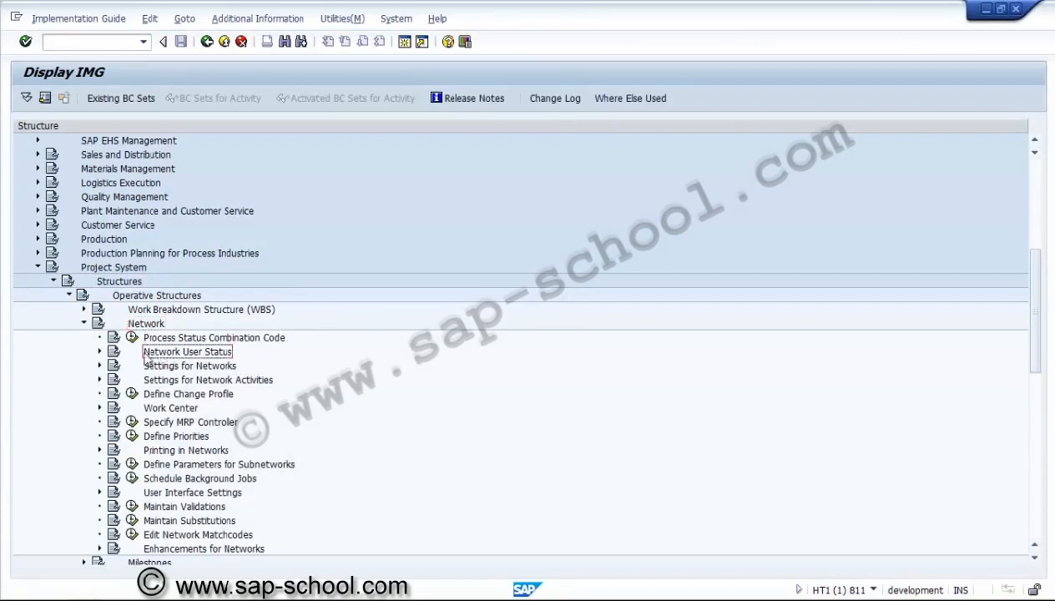
click(99, 353)
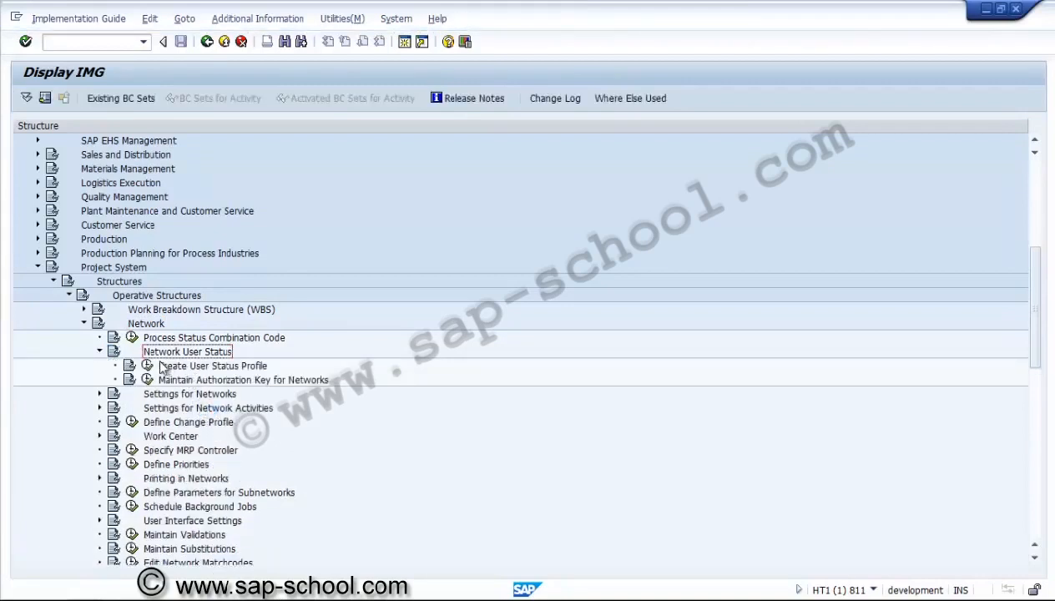
click(149, 368)
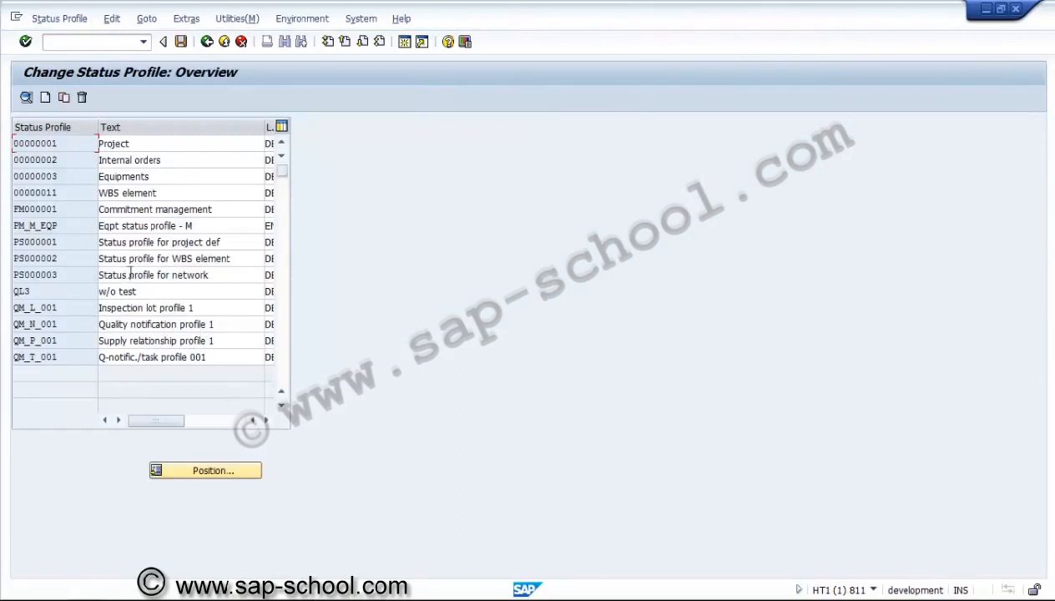
double_click(47, 276)
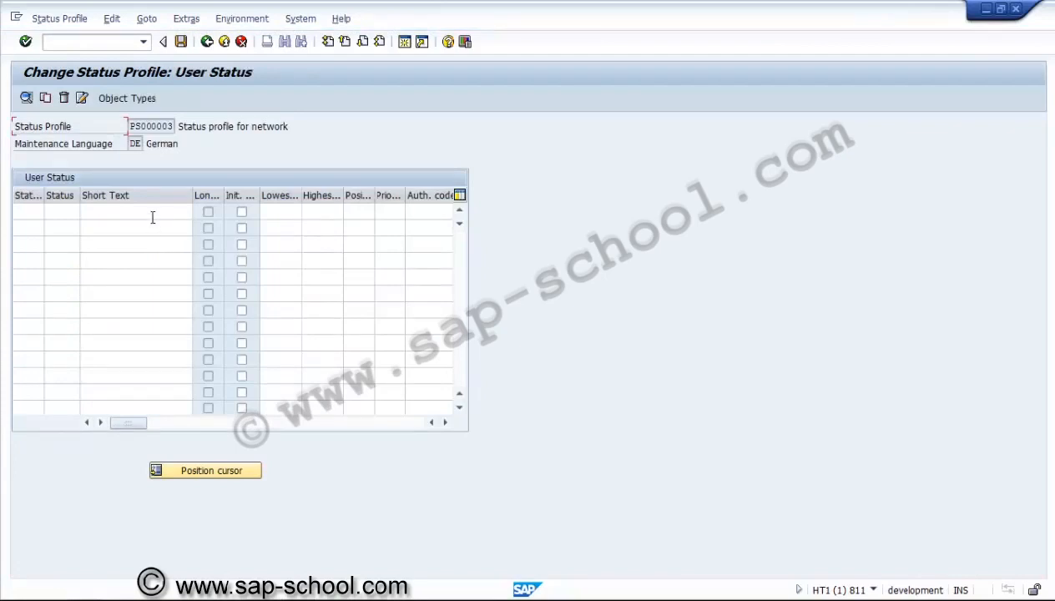
Enter the first user status with status number 10, status CRTD and short text "Created"
click(153, 217)
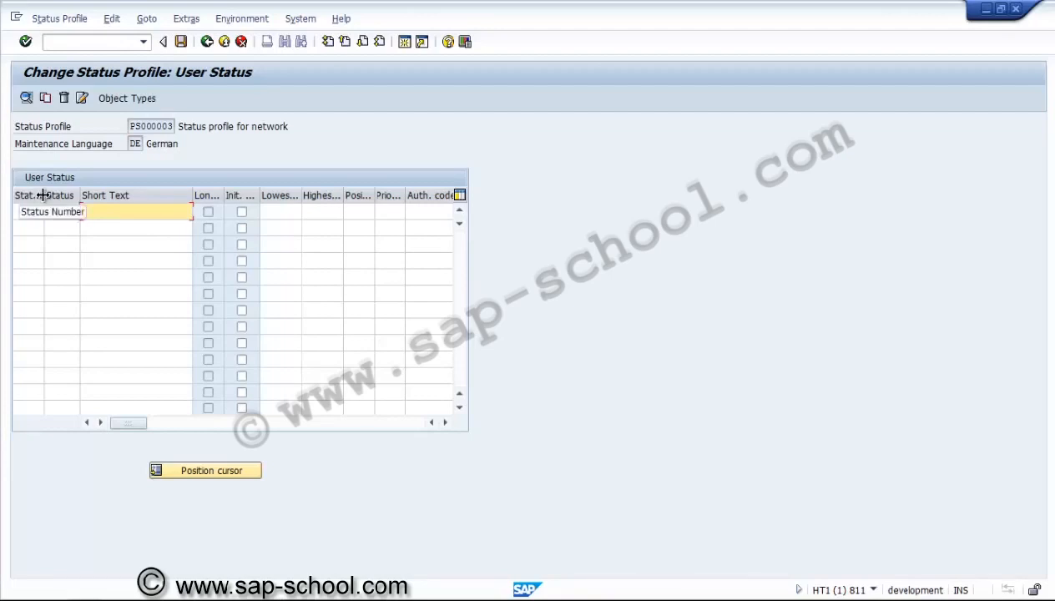
drag(42, 196, 56, 195)
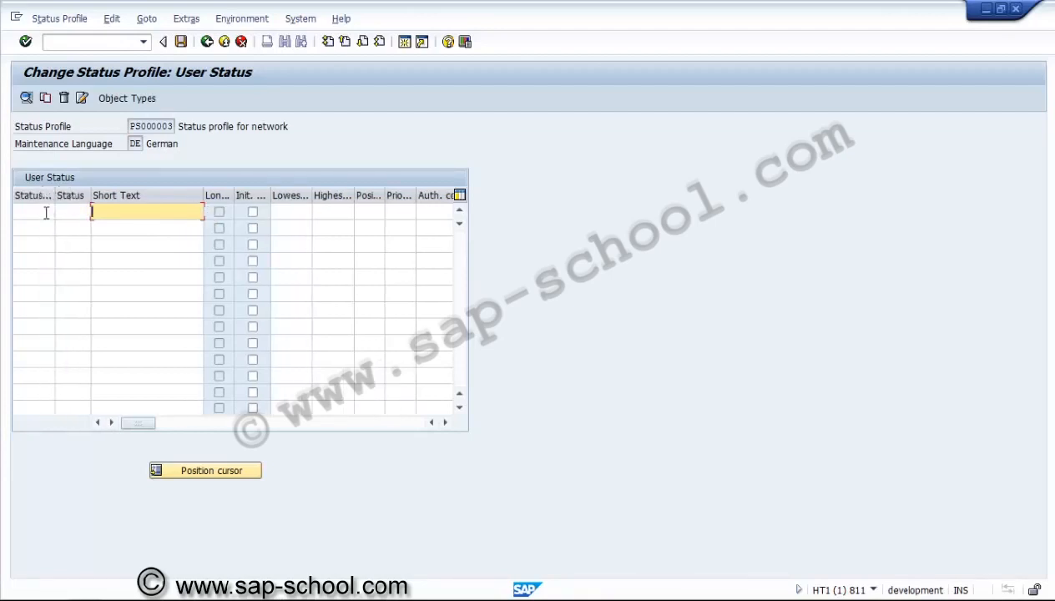
click(45, 212)
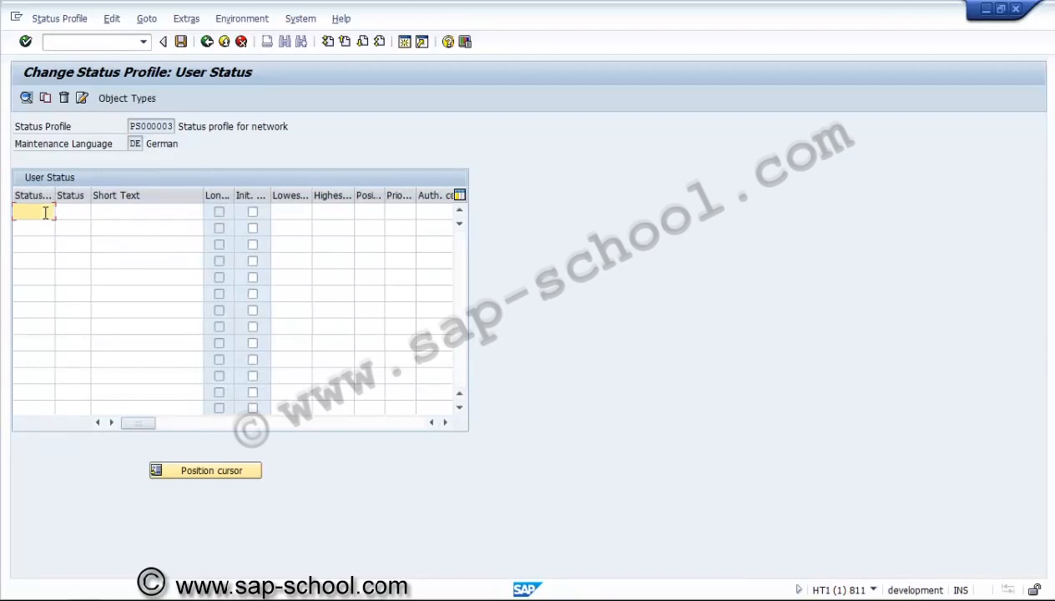
text(00)
key(BackSpace)
key(BackSpace)
text(10)
key(Tab)
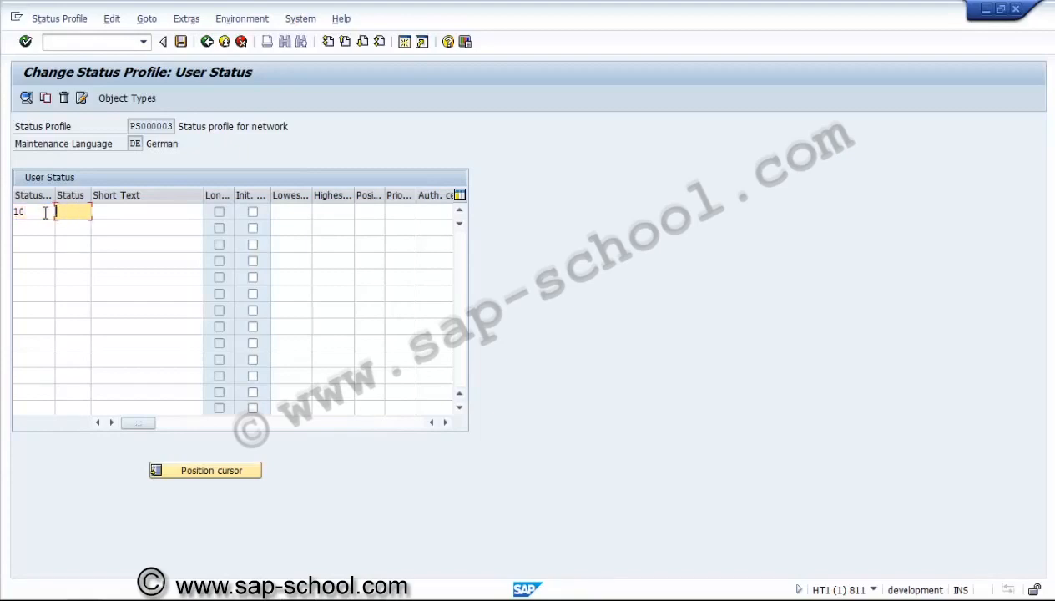
text(CRTD)
key(Tab)
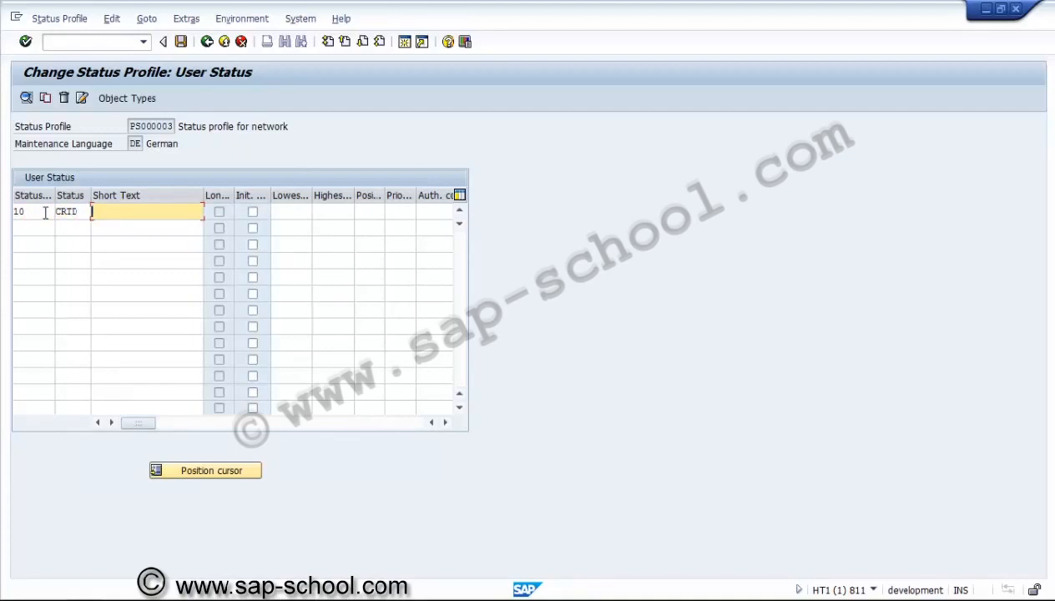
text(Created)
key(Return)
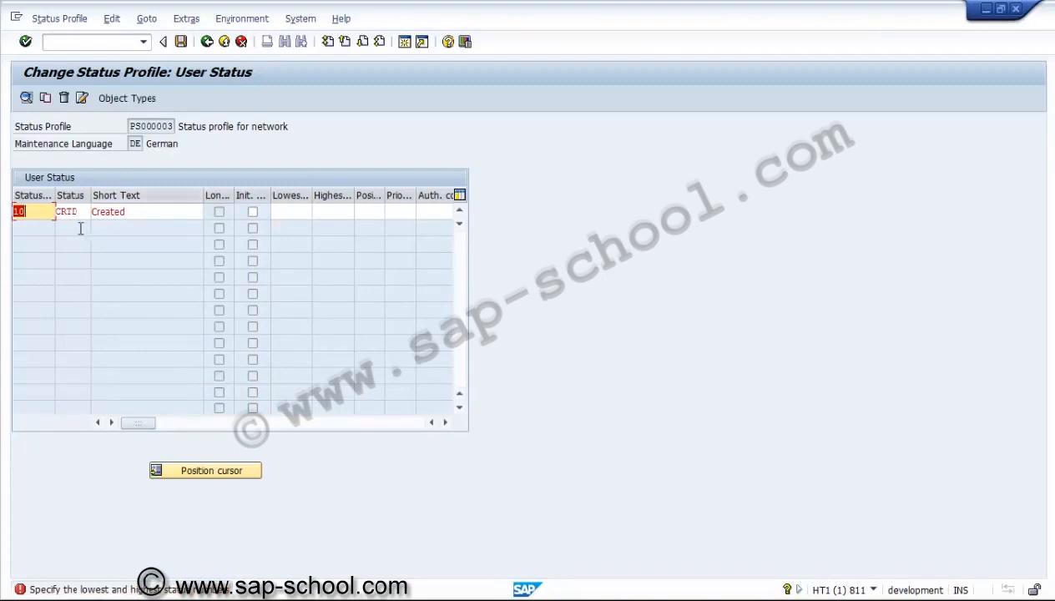
Set both the lowest and highest status numbers of CRTD to 10
click(301, 216)
text(10)
key(Tab)
text(10)
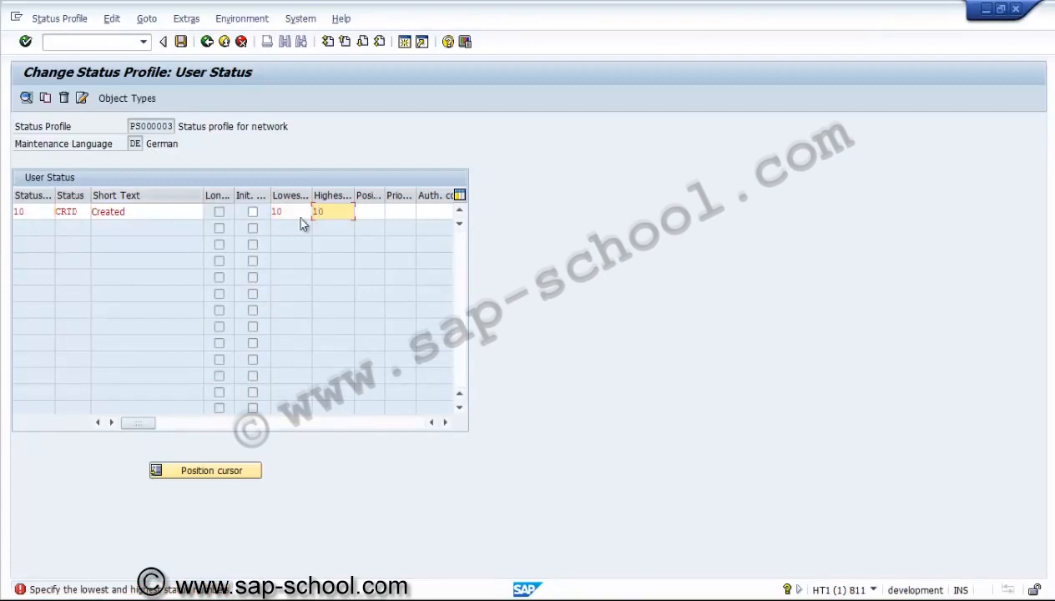
key(Return)
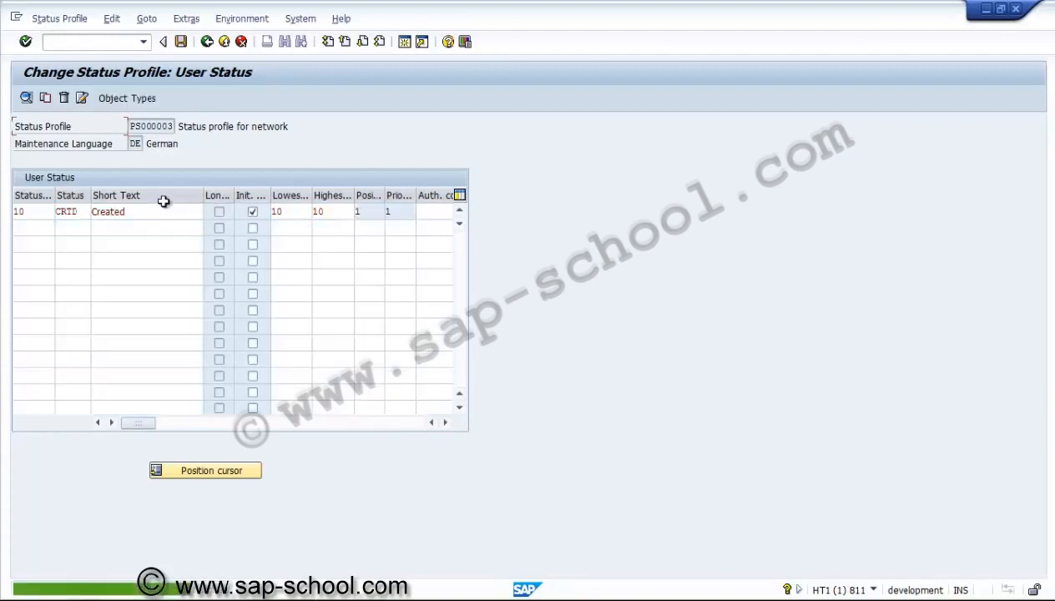
Enter a second user status with status number 20, status REL and short text "Released"
click(24, 230)
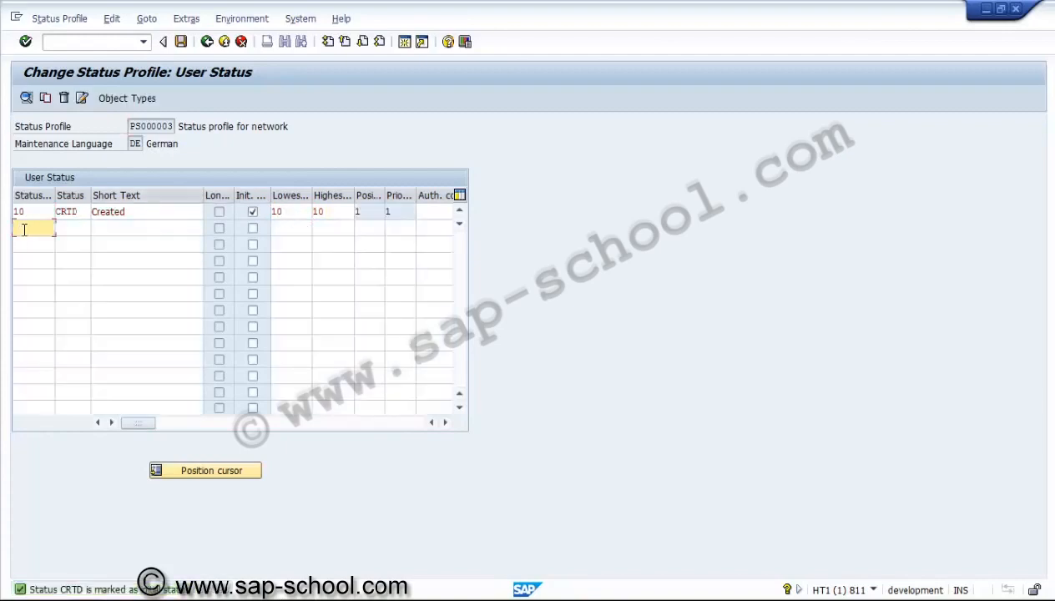
text(20)
key(Tab)
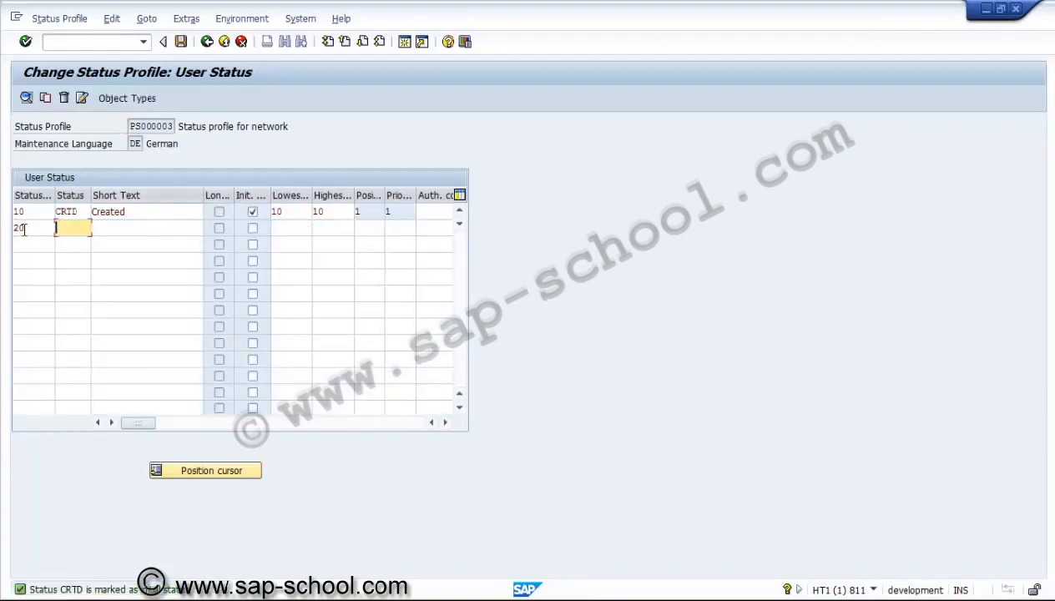
text(REL)
key(Tab)
text(R)
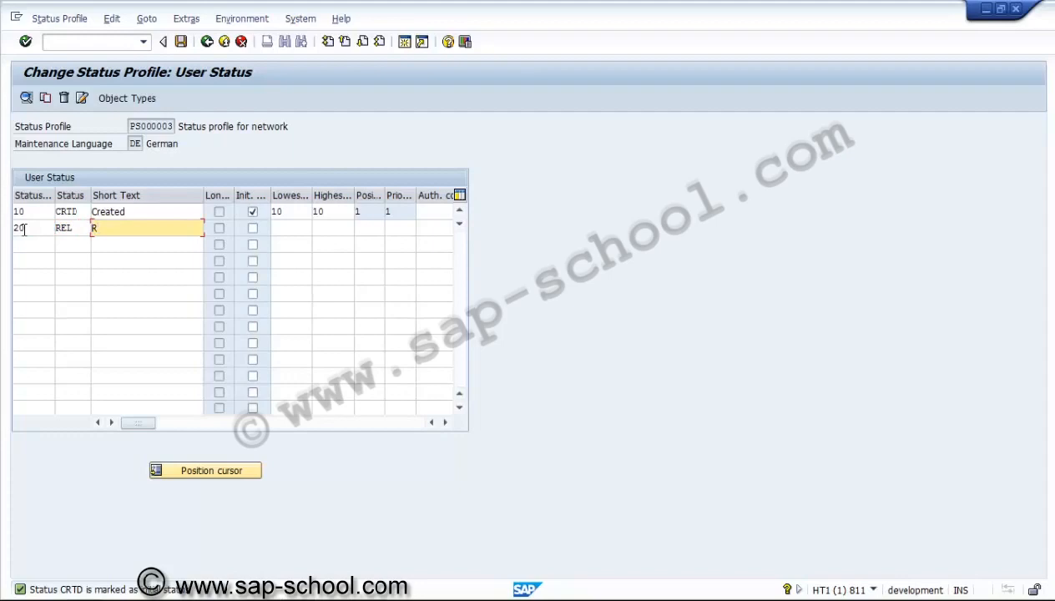
text(eleased)
Set the highest status number of CRTD to 20, and give REL lowest number 10 and highest number 20
click(319, 210)
key(BackSpace)
text(2)
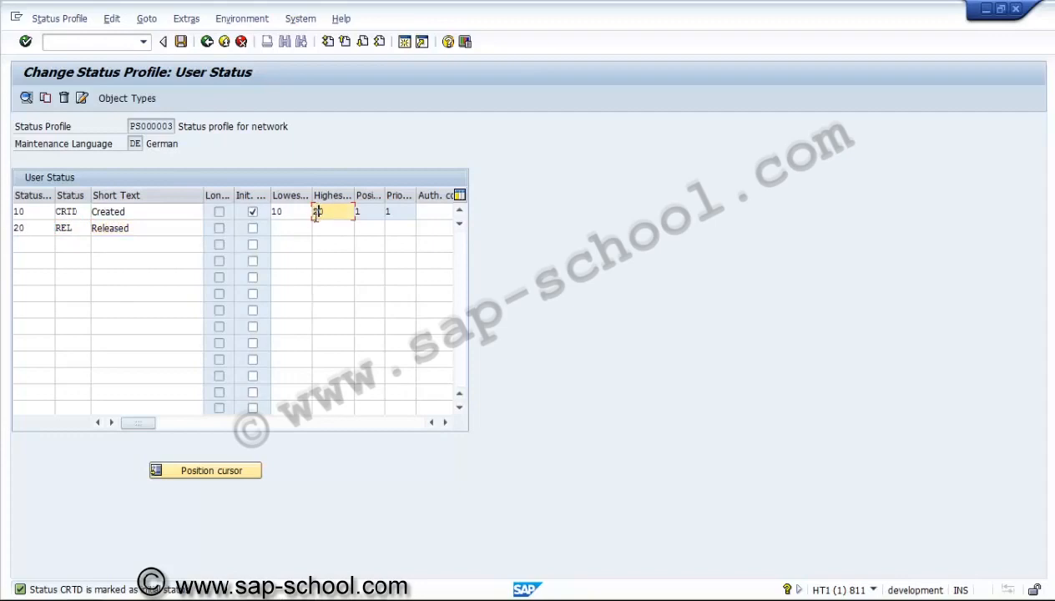
click(295, 229)
text(1)
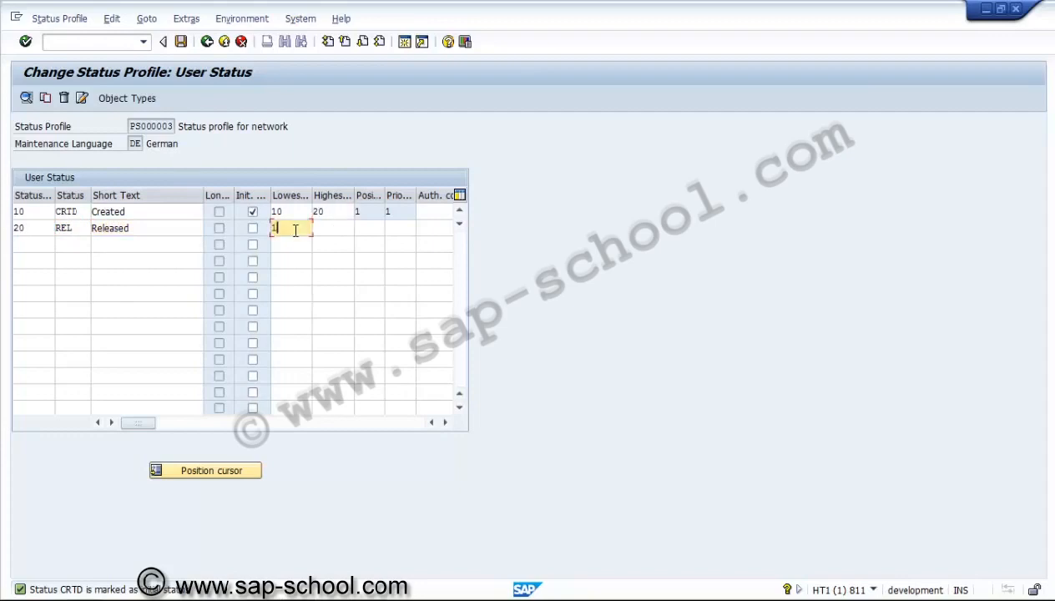
text(0)
key(Tab)
text(20)
key(Return)
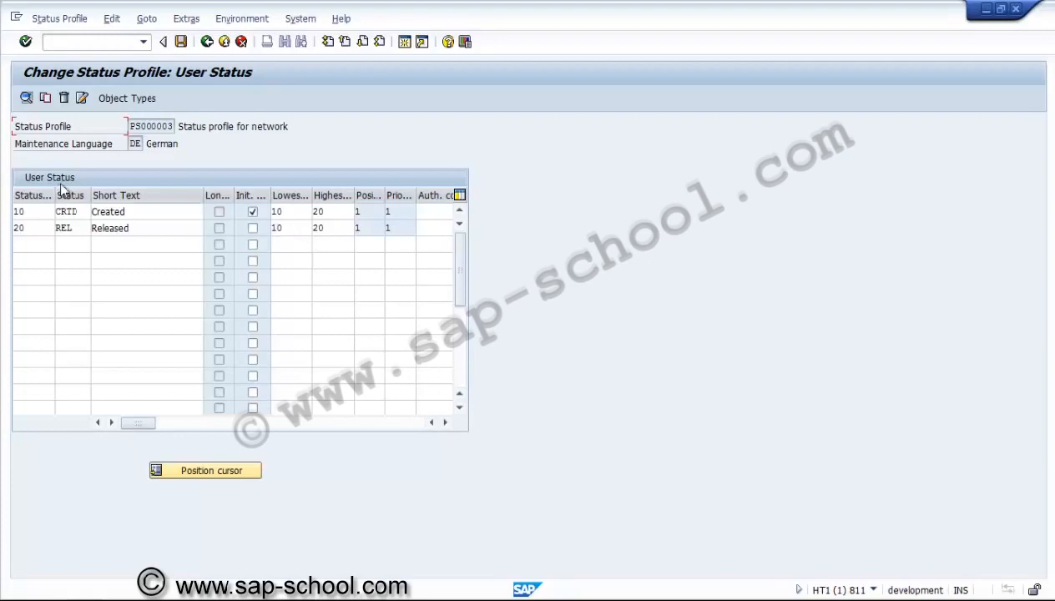
Open the transaction control of the REL status and generate its list of business transactions
click(114, 233)
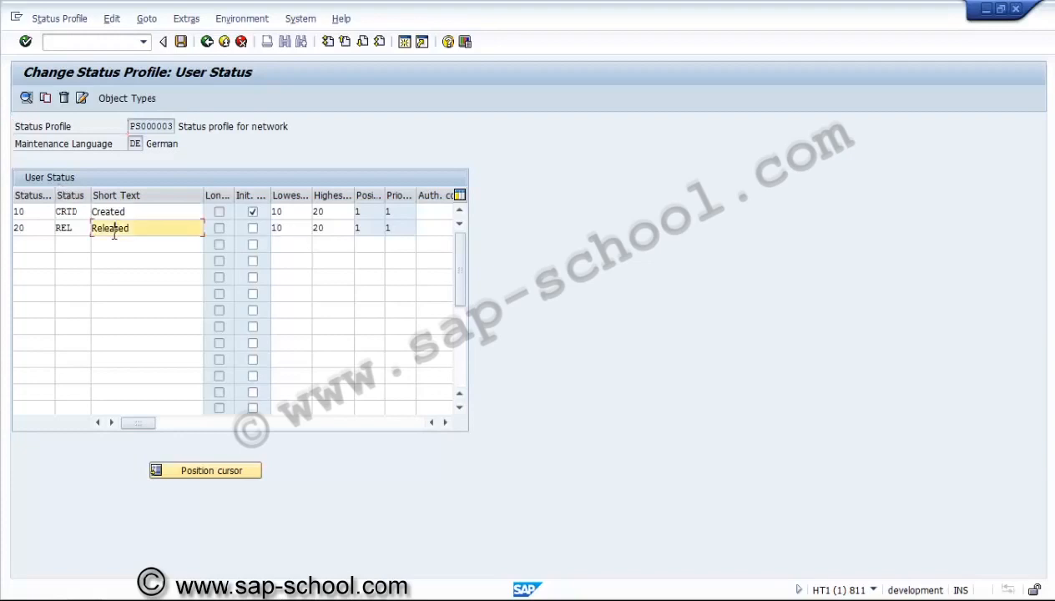
click(70, 233)
double_click(70, 231)
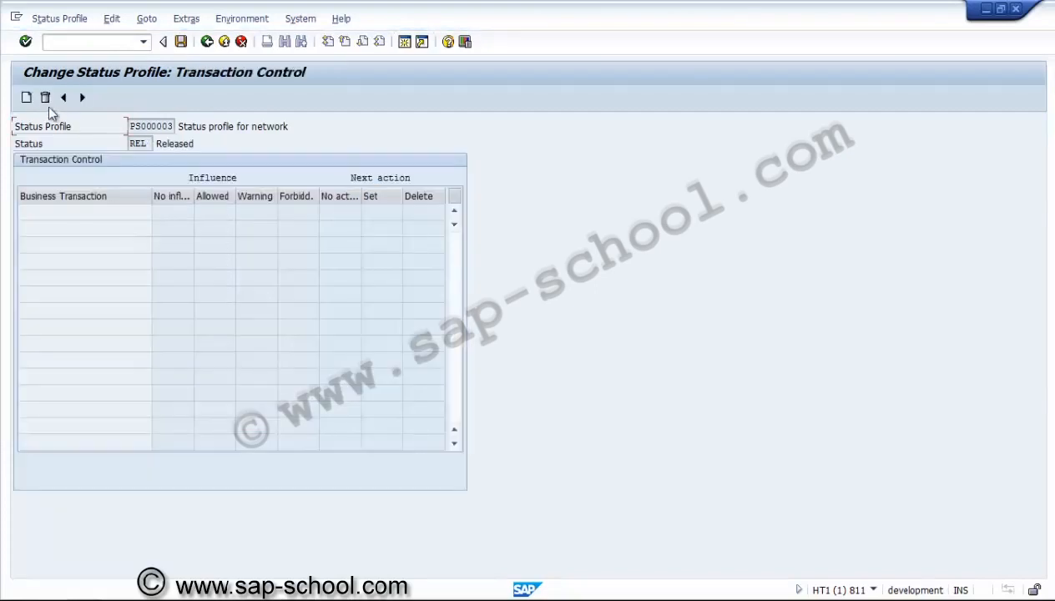
click(27, 98)
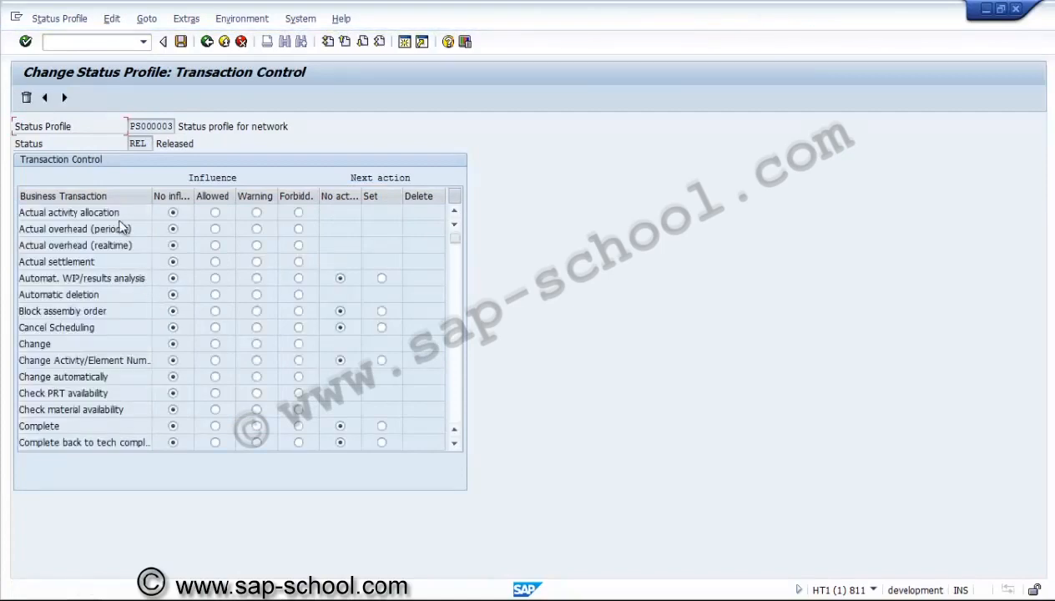
Look through the whole list of business transactions for the REL status and return to its beginning
scroll(461, 368, down, 5)
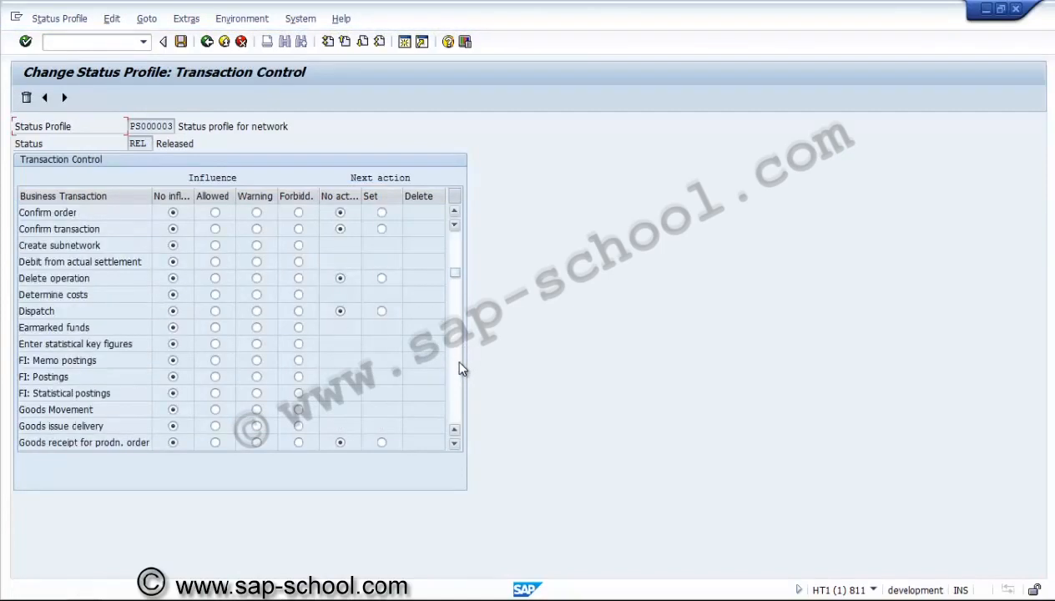
scroll(462, 368, down, 5)
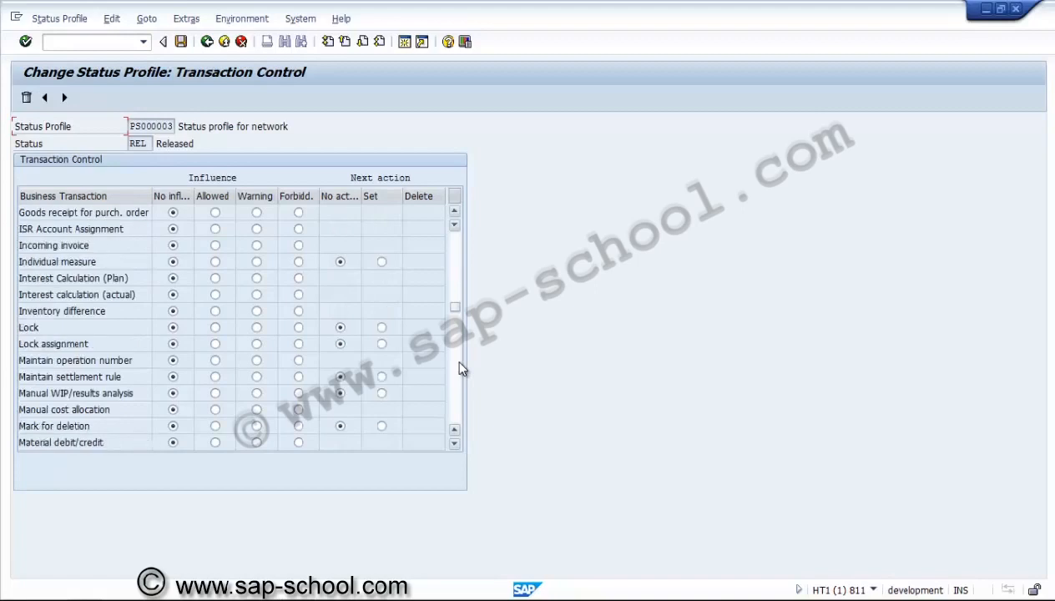
scroll(460, 366, down, 5)
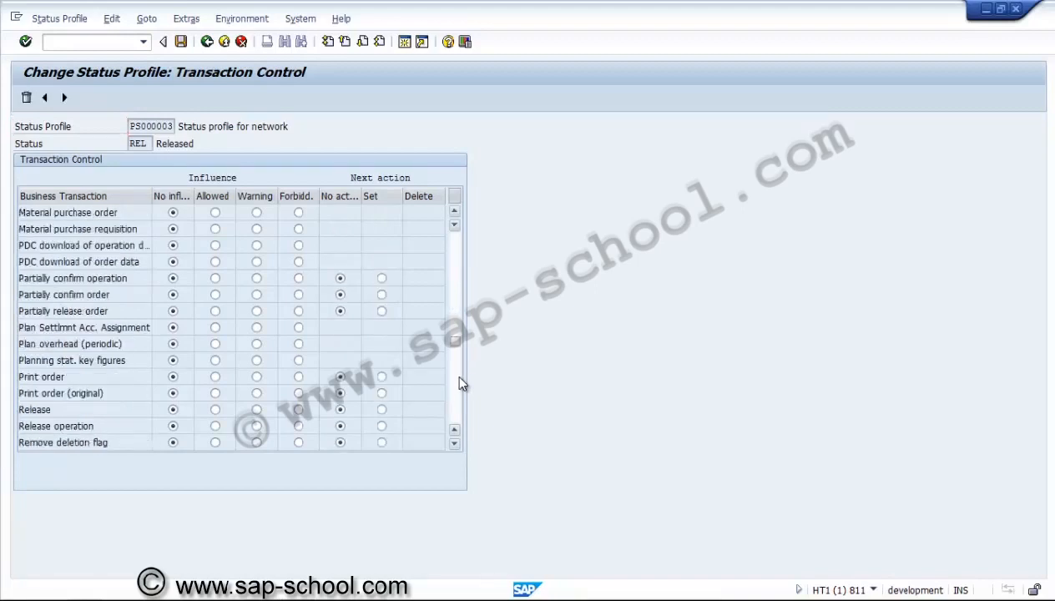
scroll(459, 413, down, 5)
scroll(458, 411, down, 5)
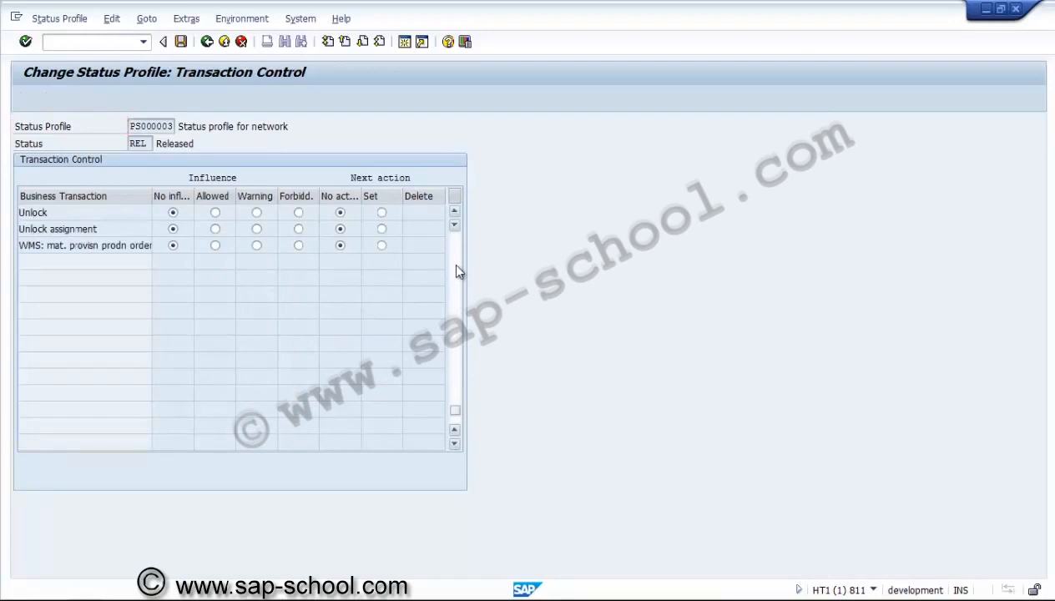
scroll(458, 271, up, 5)
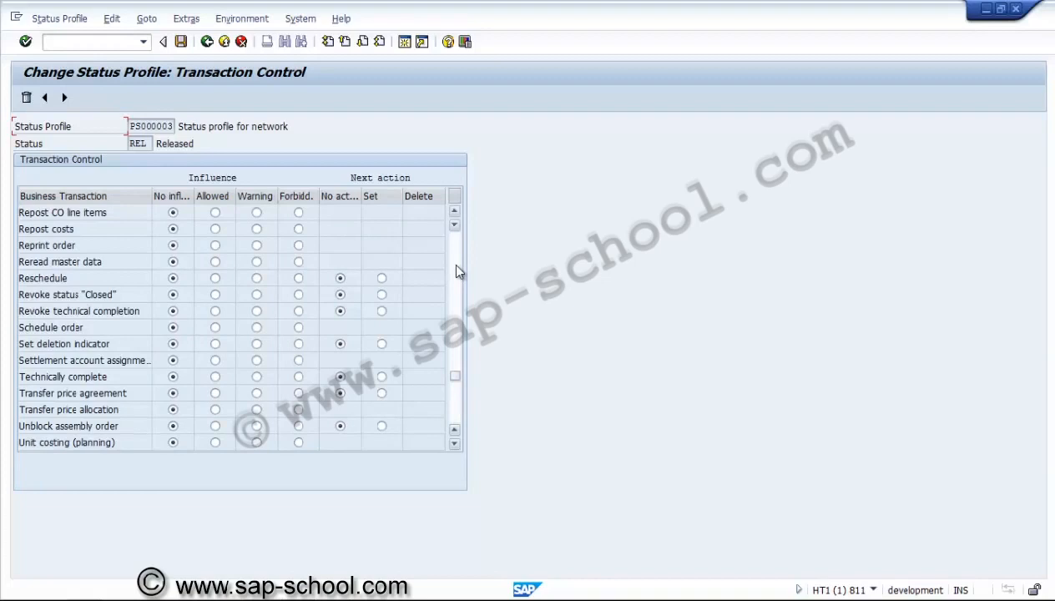
click(456, 268)
click(456, 268)
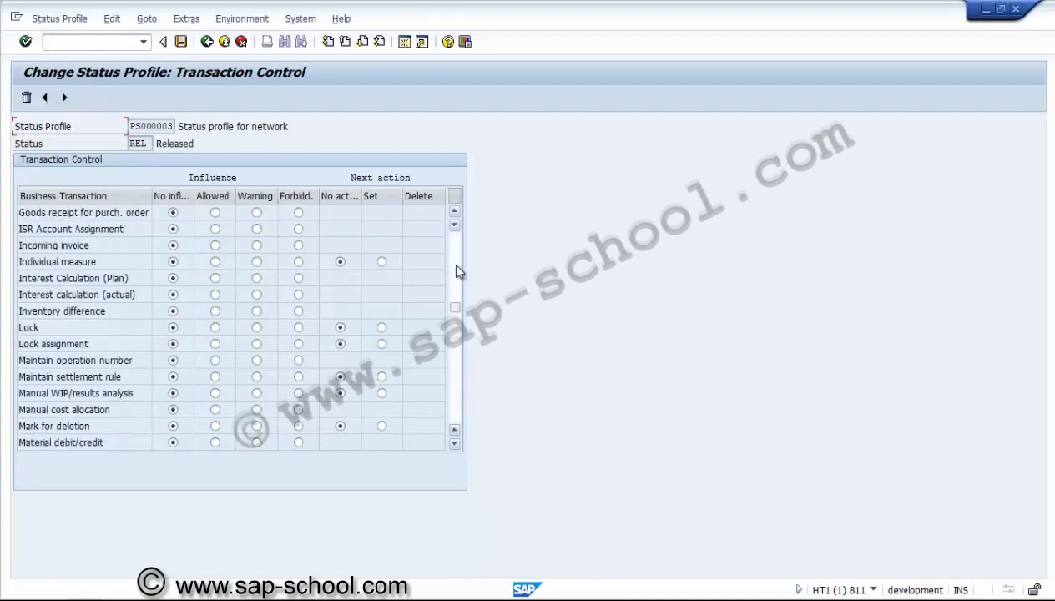
click(457, 261)
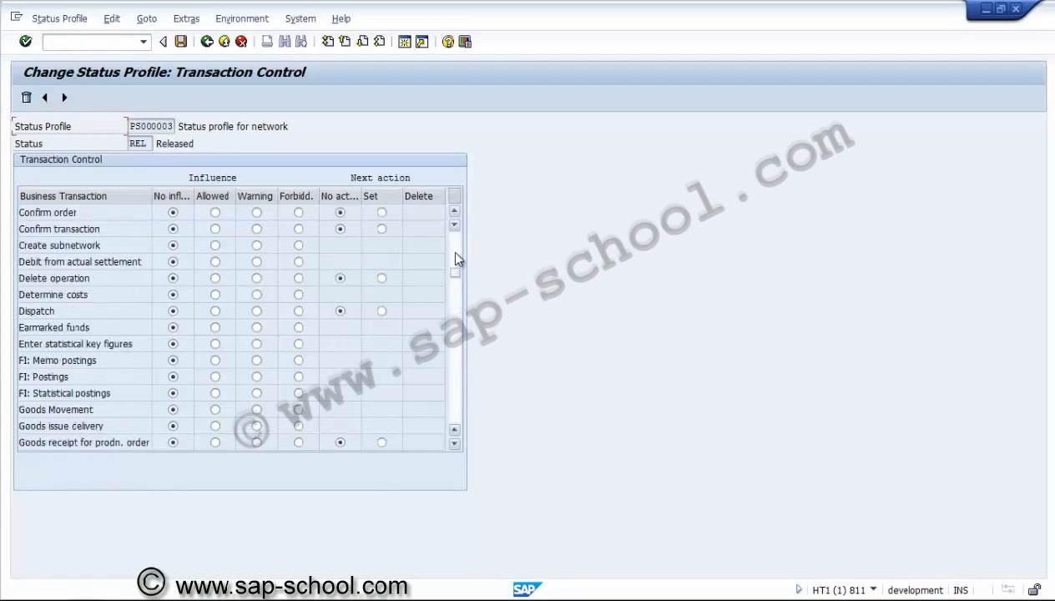
click(456, 260)
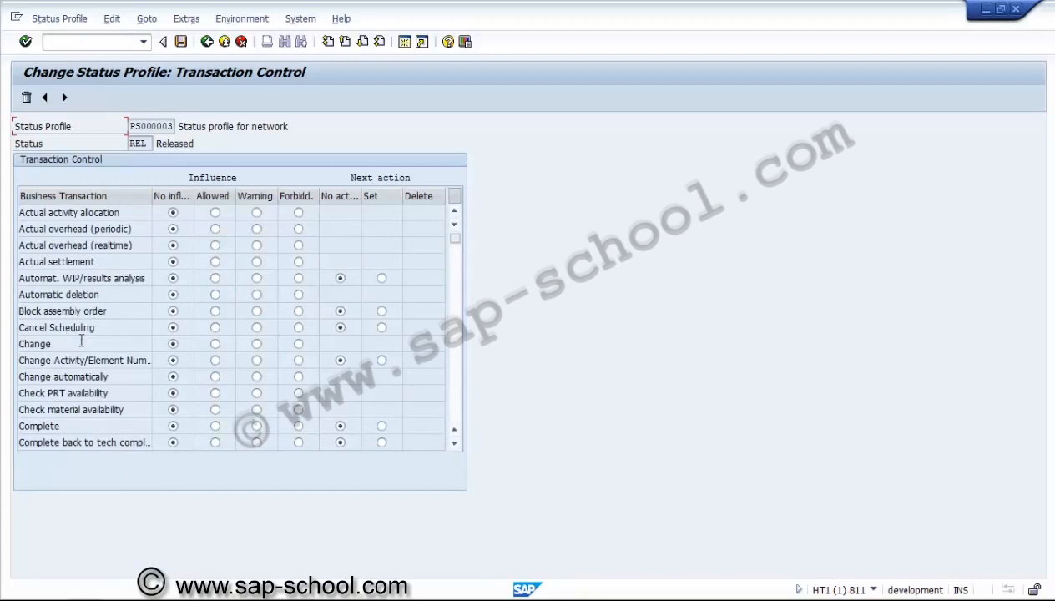
Set the next action of the Release business transaction to Set for the REL status
click(458, 408)
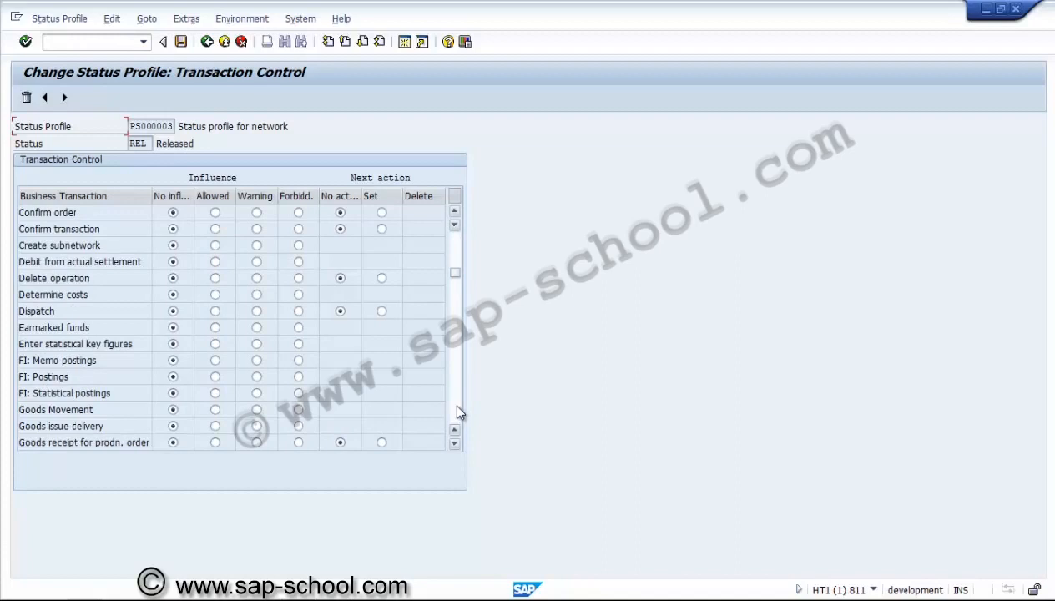
click(458, 413)
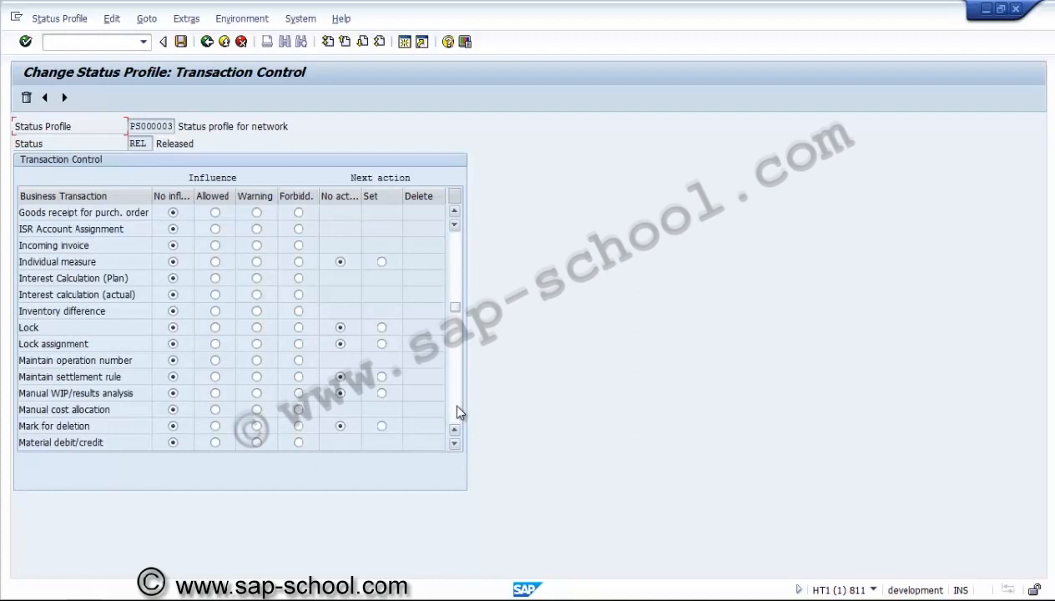
click(456, 408)
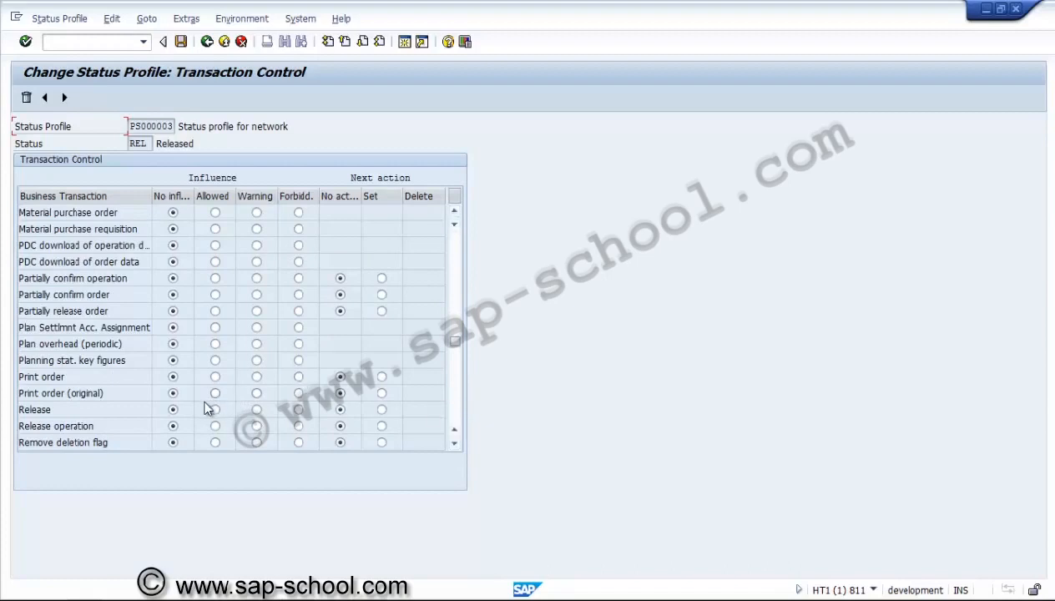
click(380, 410)
click(25, 41)
Save the transaction control in a new customizing request with the short description "PS - Network User status profile"
click(180, 41)
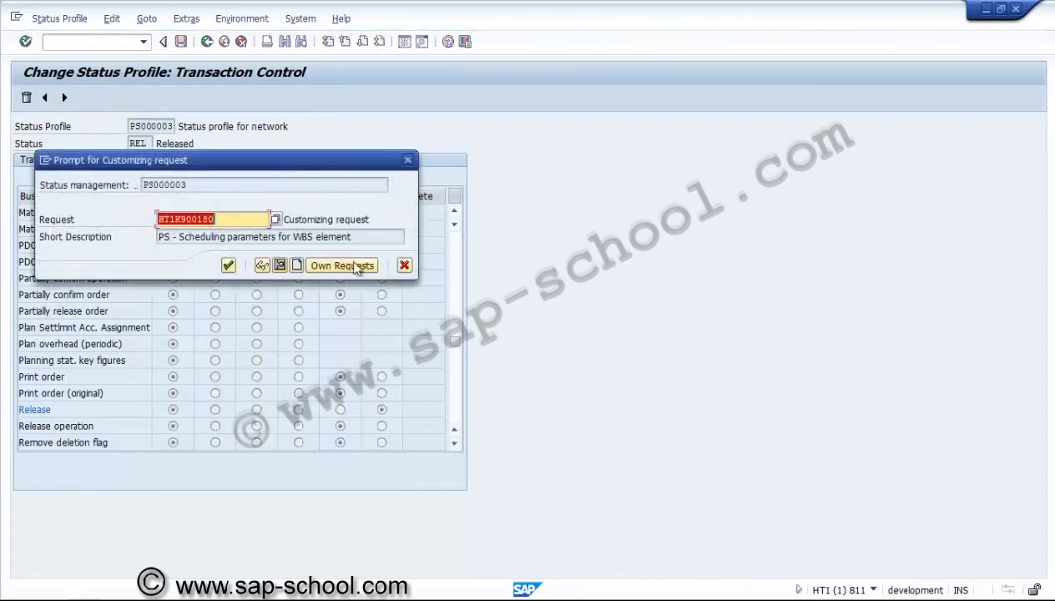
click(296, 265)
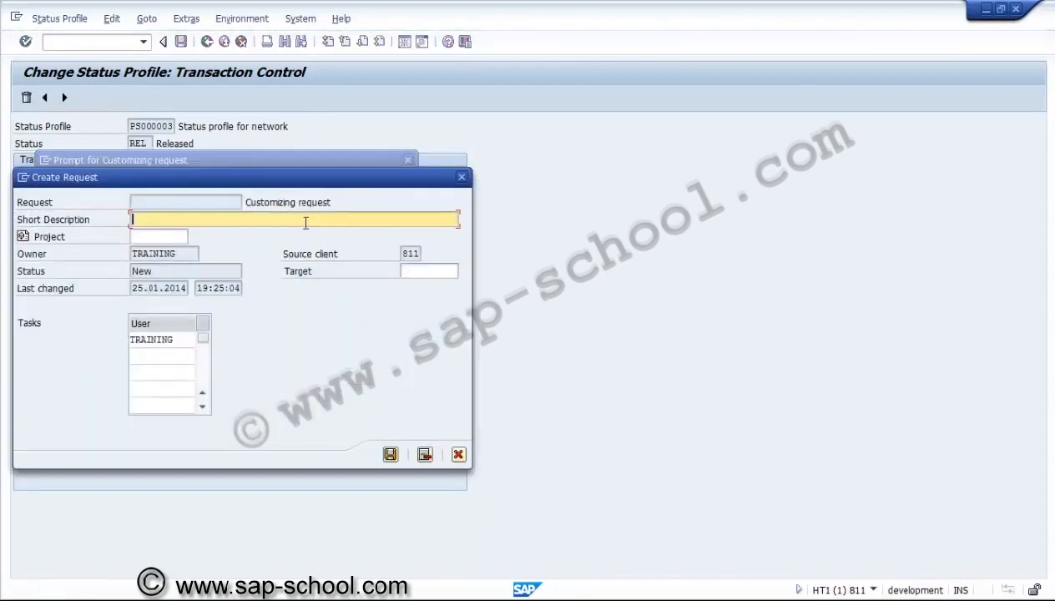
text(PS - Network User stat)
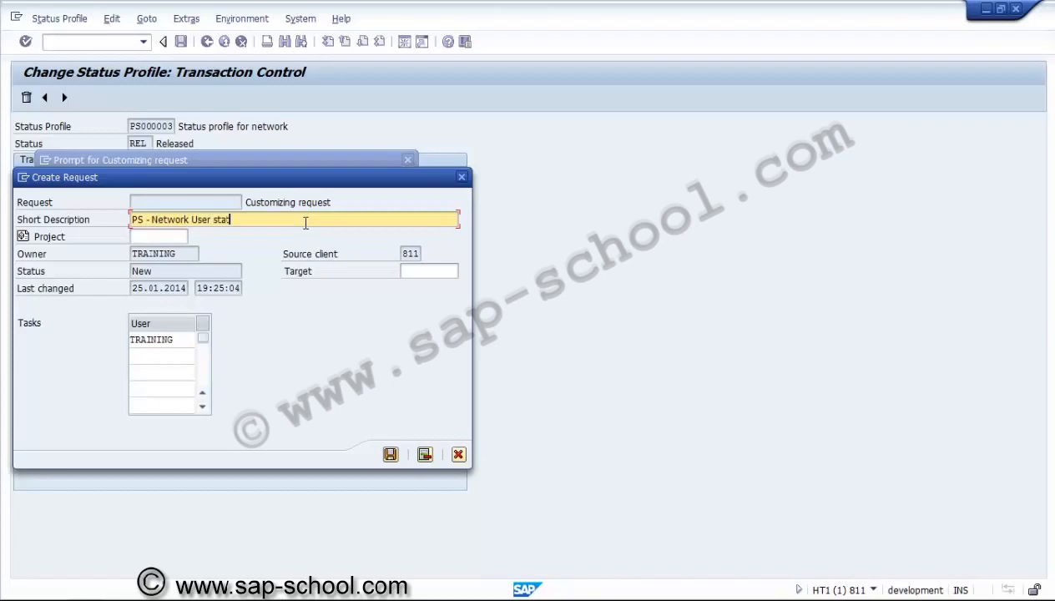
text(us profile)
click(390, 454)
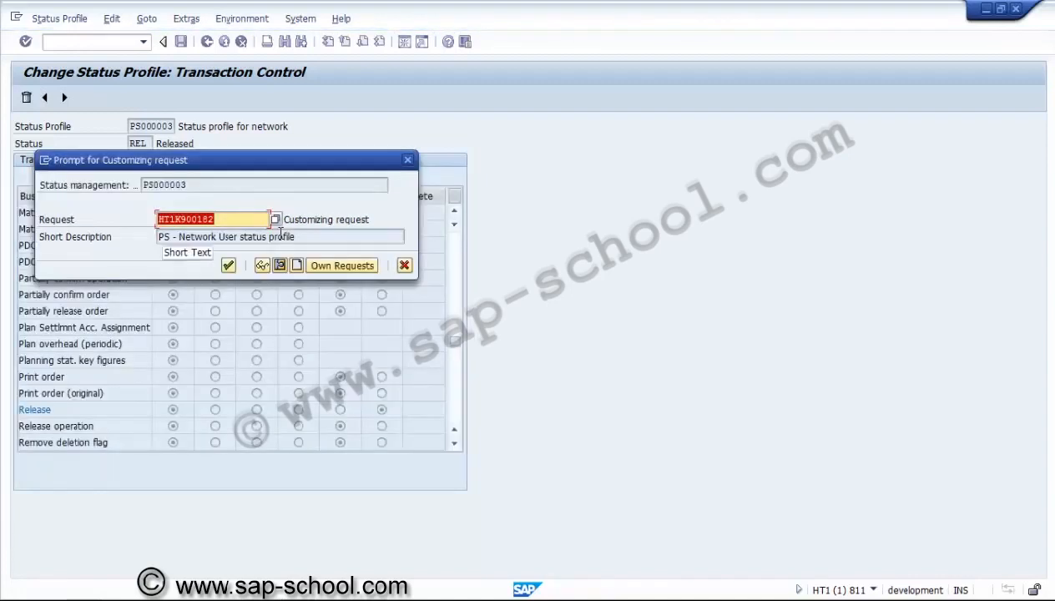
click(229, 267)
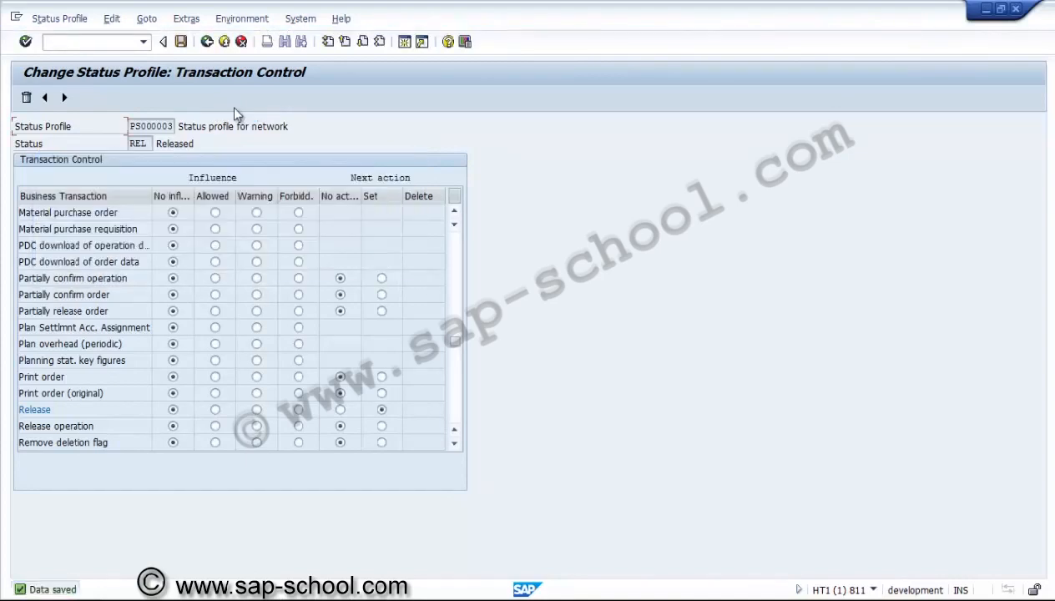
Open the allowed object types of status profile PS000003 and review the network activity and network header assignments
click(207, 42)
click(147, 20)
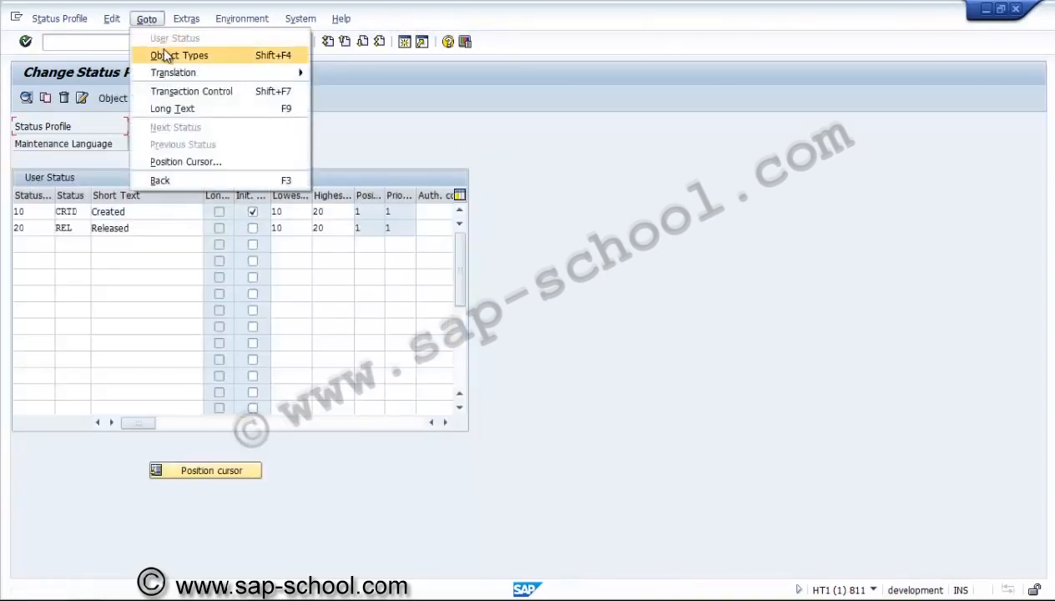
click(162, 50)
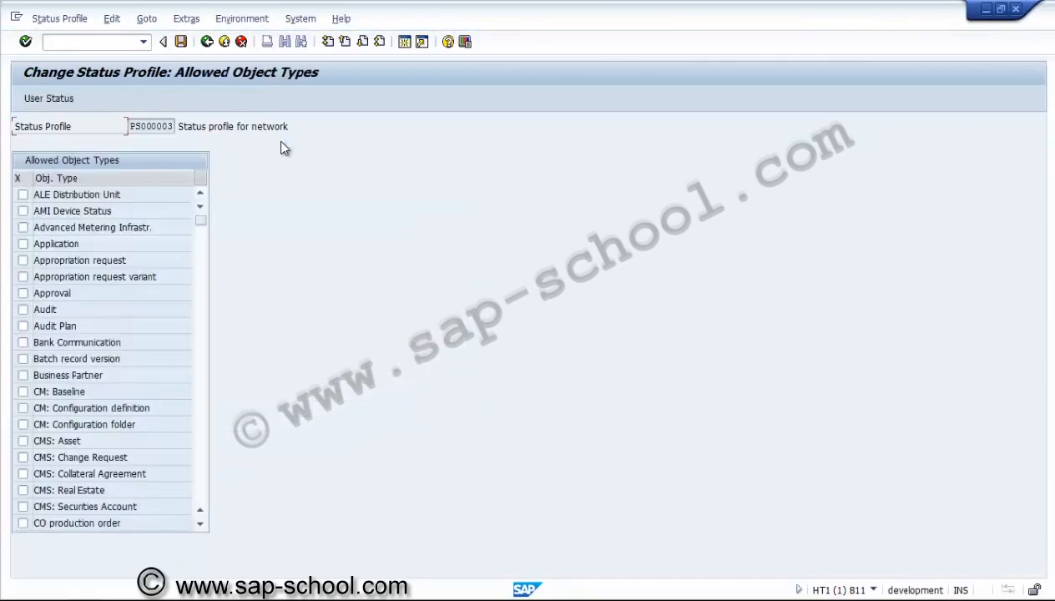
click(200, 416)
click(198, 411)
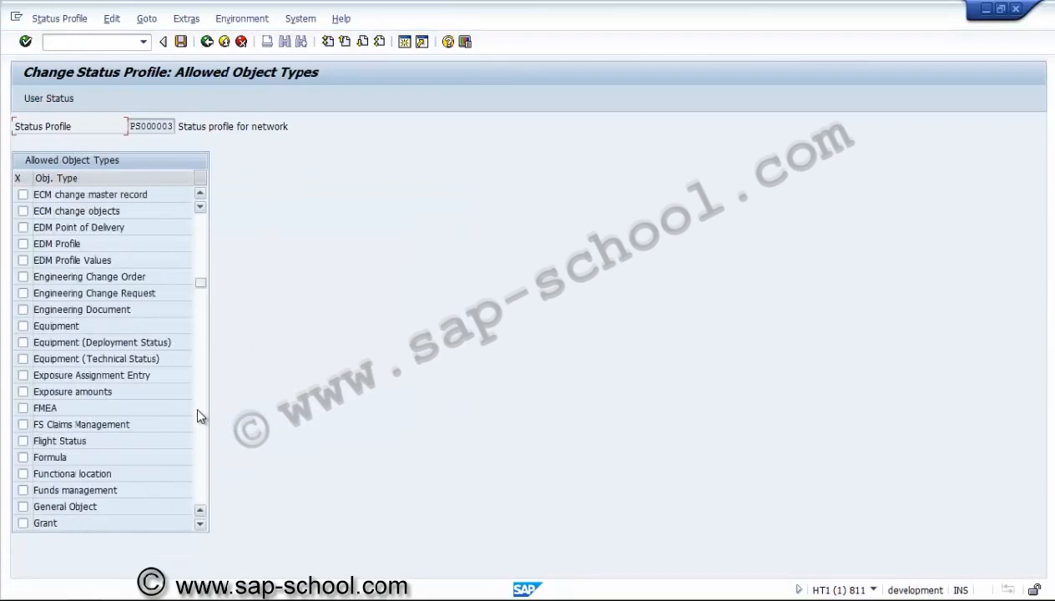
click(199, 411)
click(199, 410)
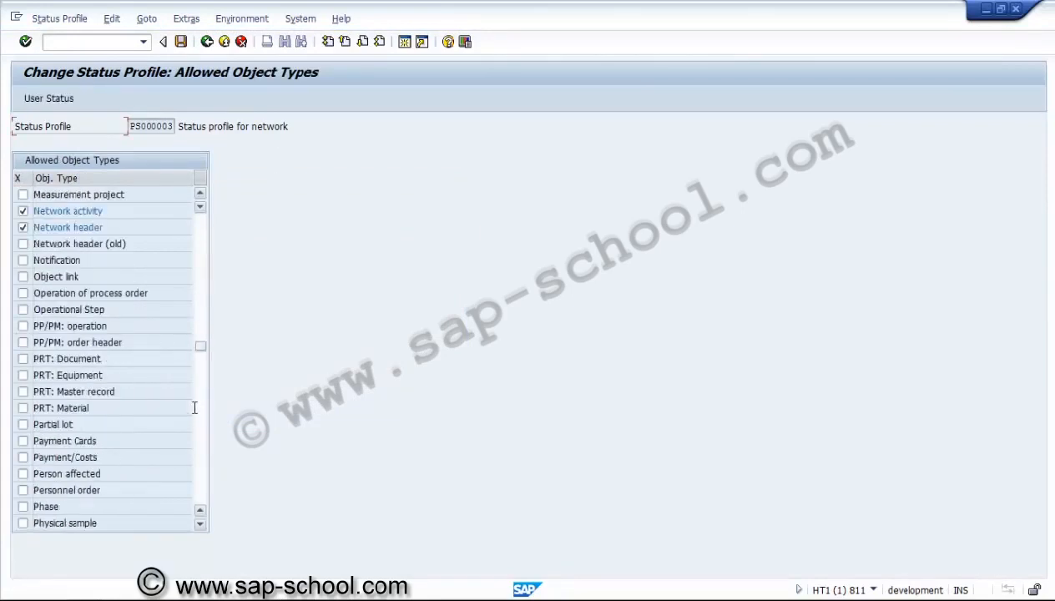
click(117, 211)
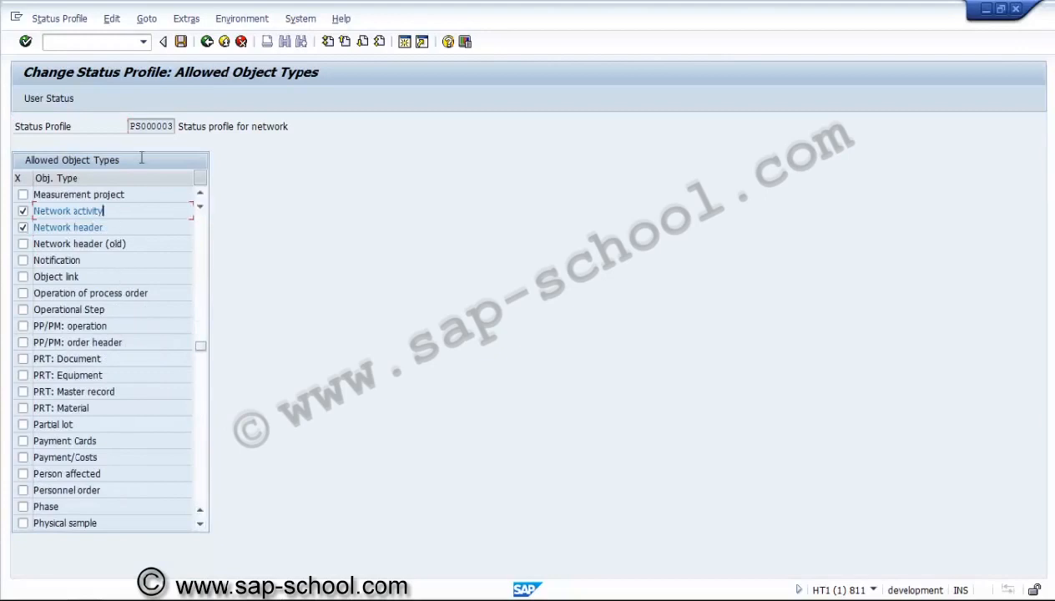
Return to the implementation guide and open Maintain network types under Settings for Networks
click(207, 41)
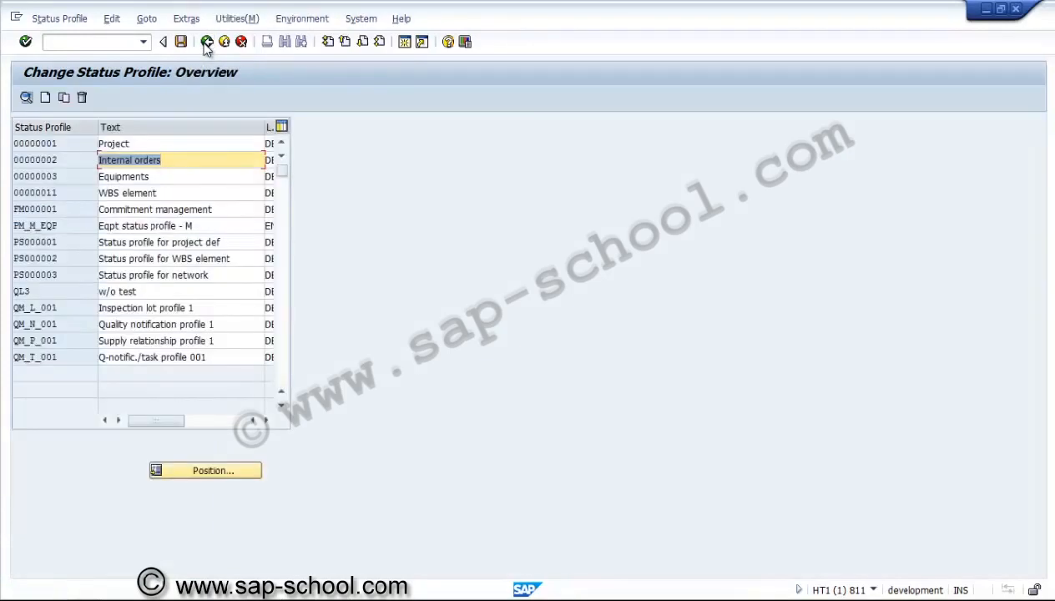
click(206, 42)
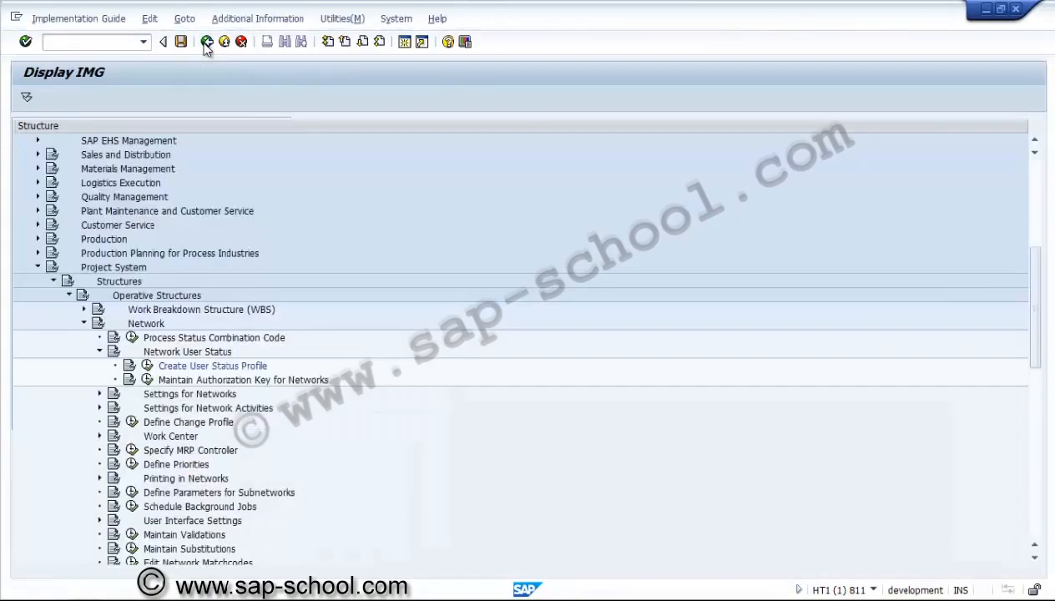
click(99, 353)
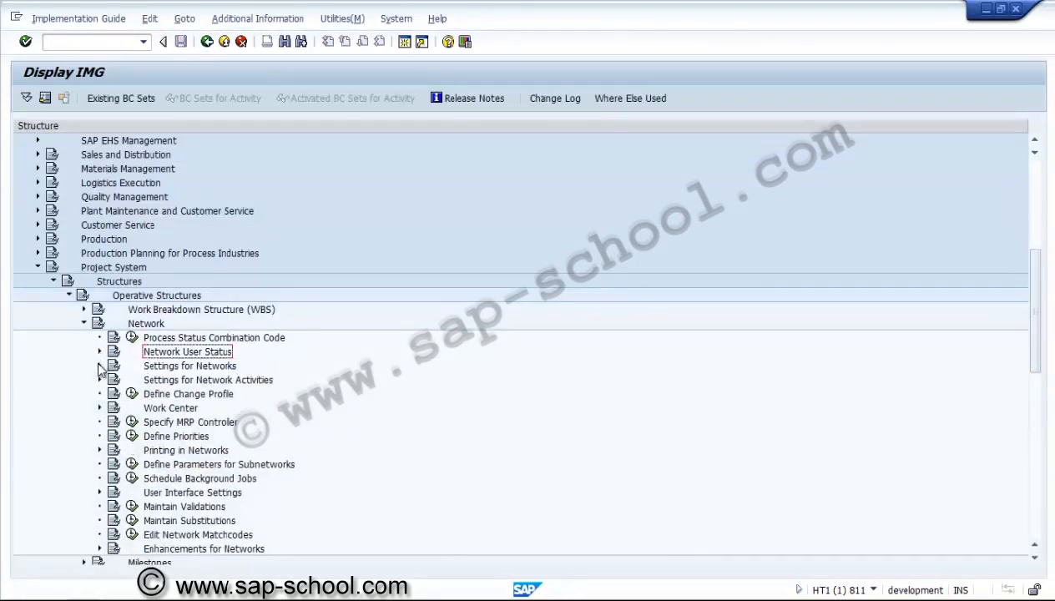
click(100, 365)
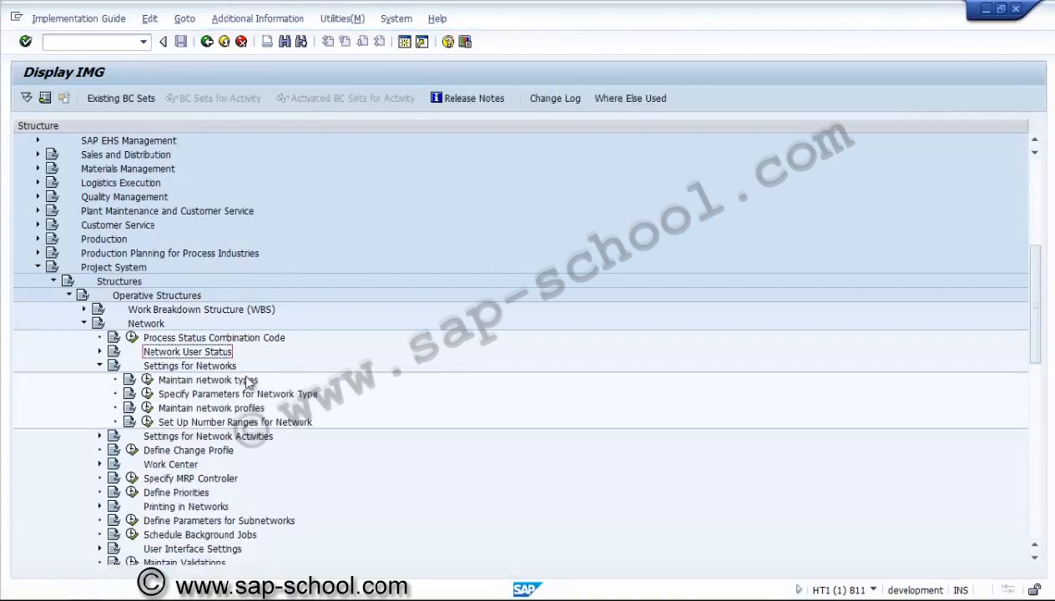
click(182, 382)
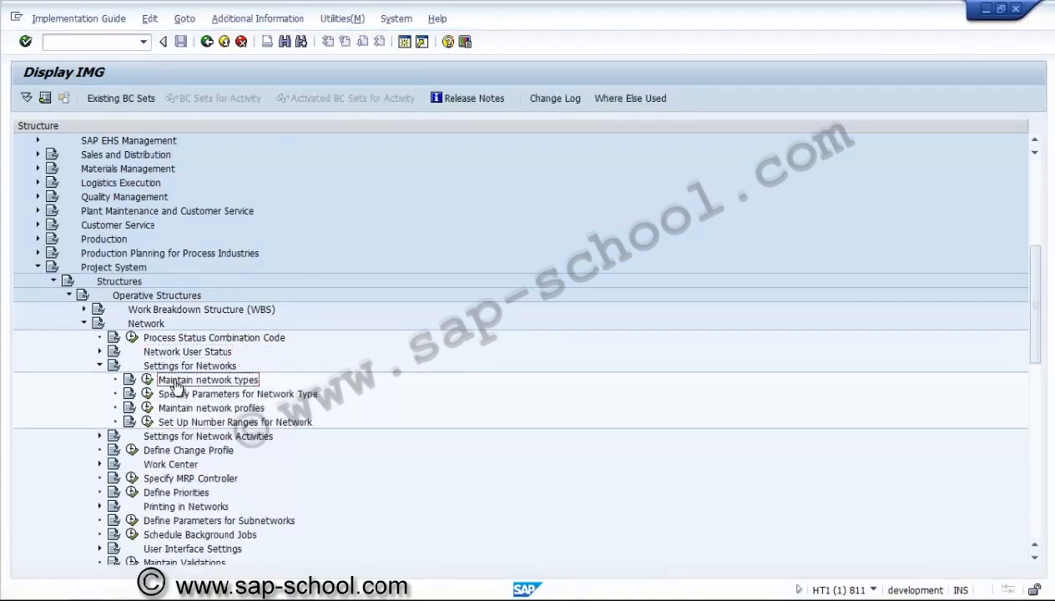
click(148, 380)
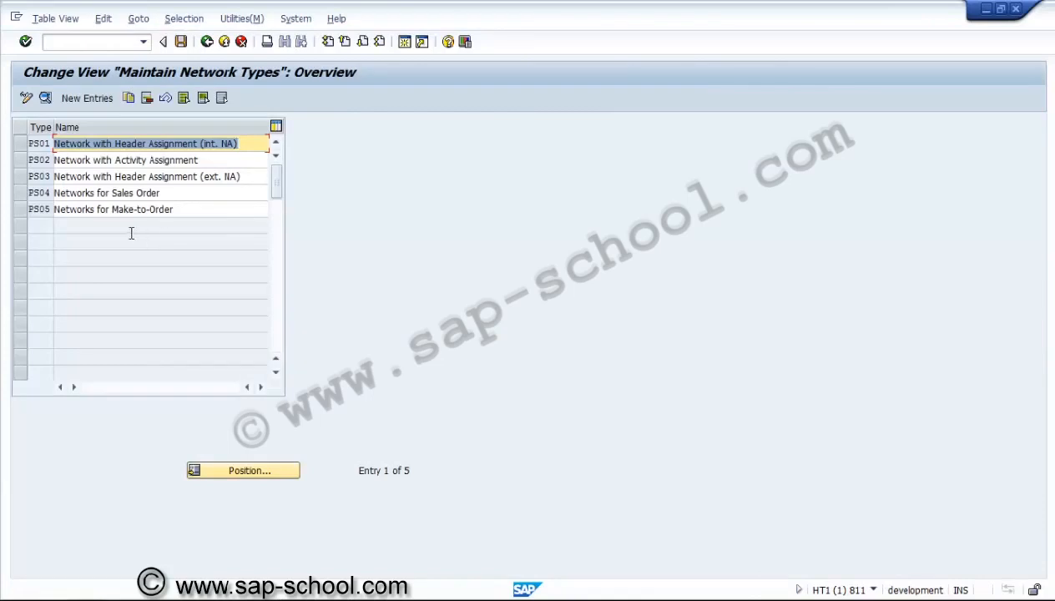
Open the details of network type PS01, Network with Header Assignment (int. NA)
click(69, 144)
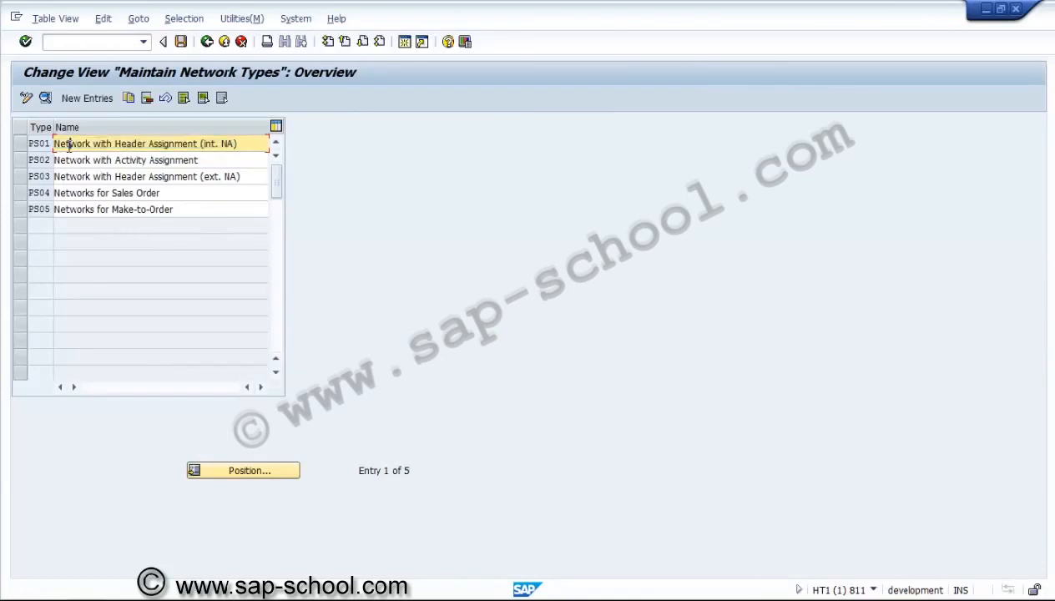
click(23, 147)
click(45, 98)
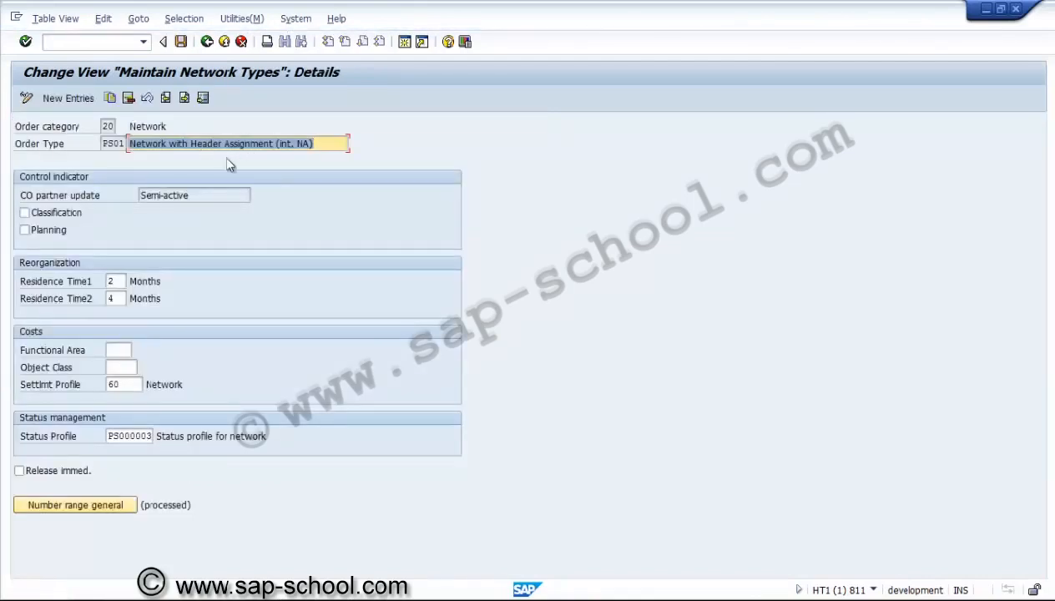
Review the CO partner update, residence times, object class options and settlement profile of network type PS01
click(202, 197)
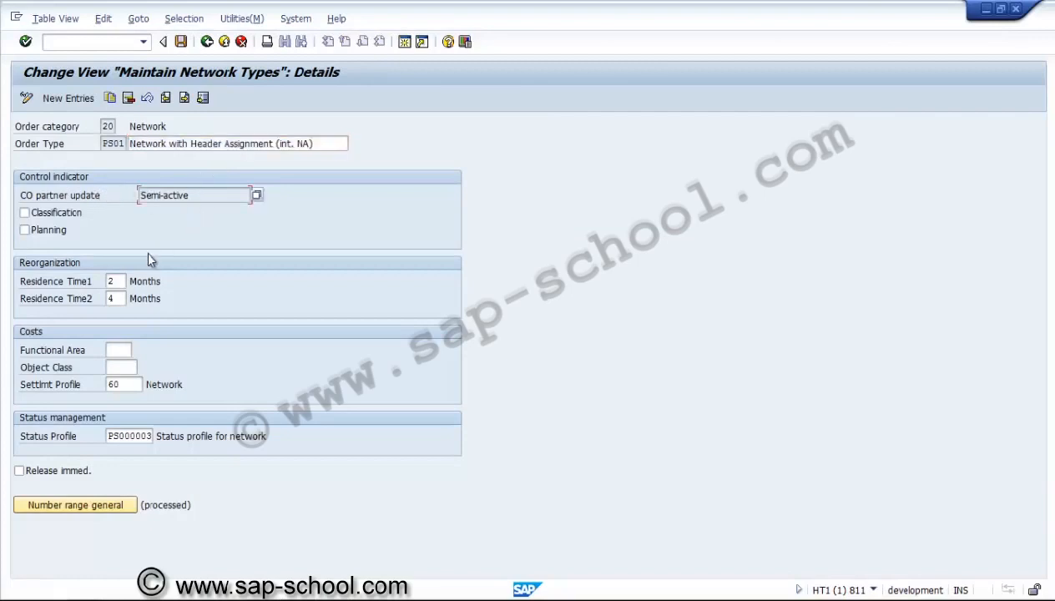
click(120, 282)
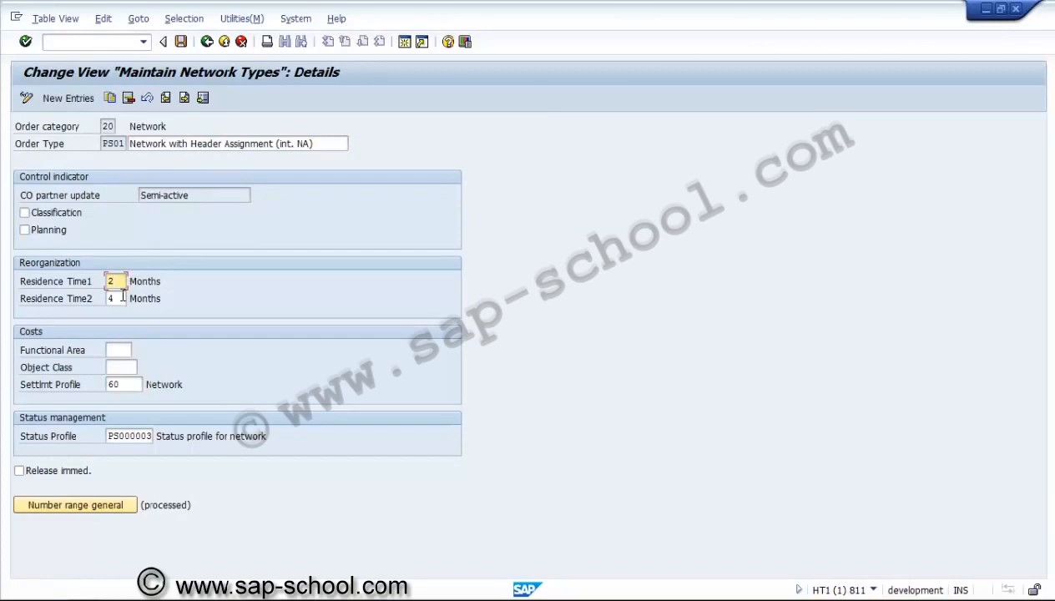
click(122, 297)
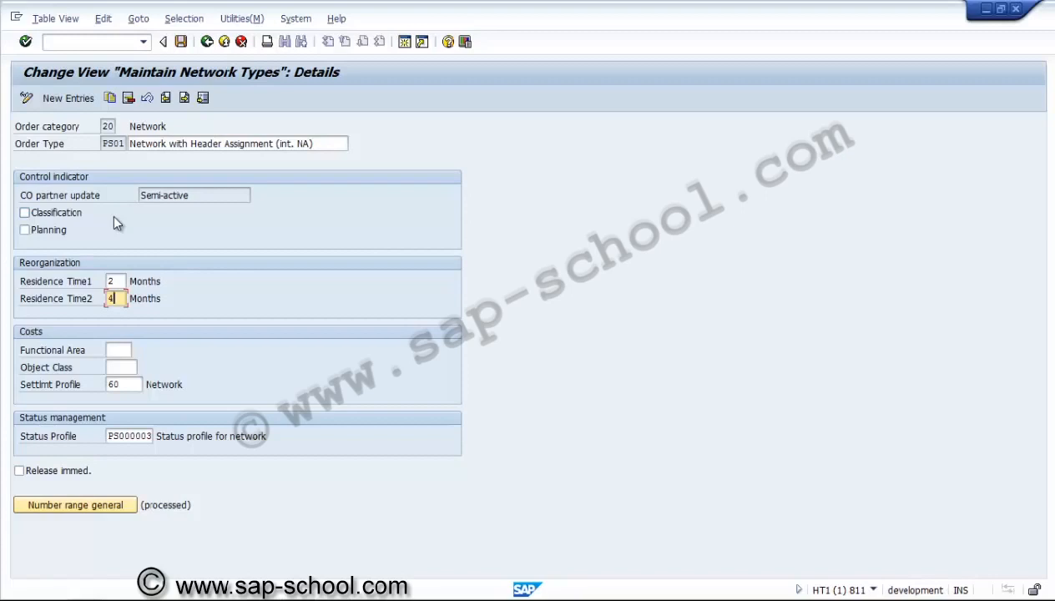
click(125, 371)
key(F1)
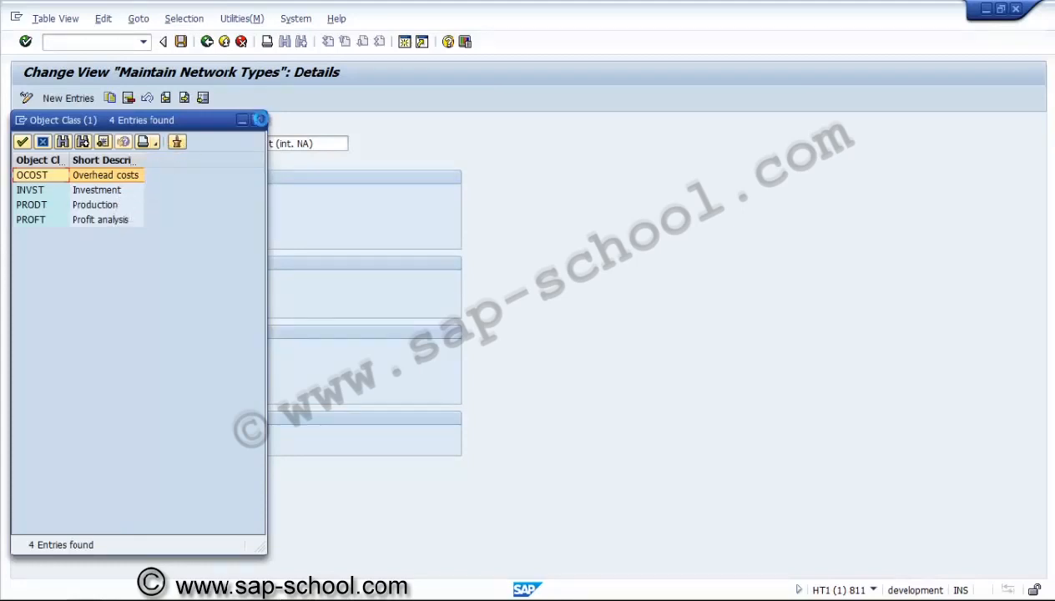
click(260, 120)
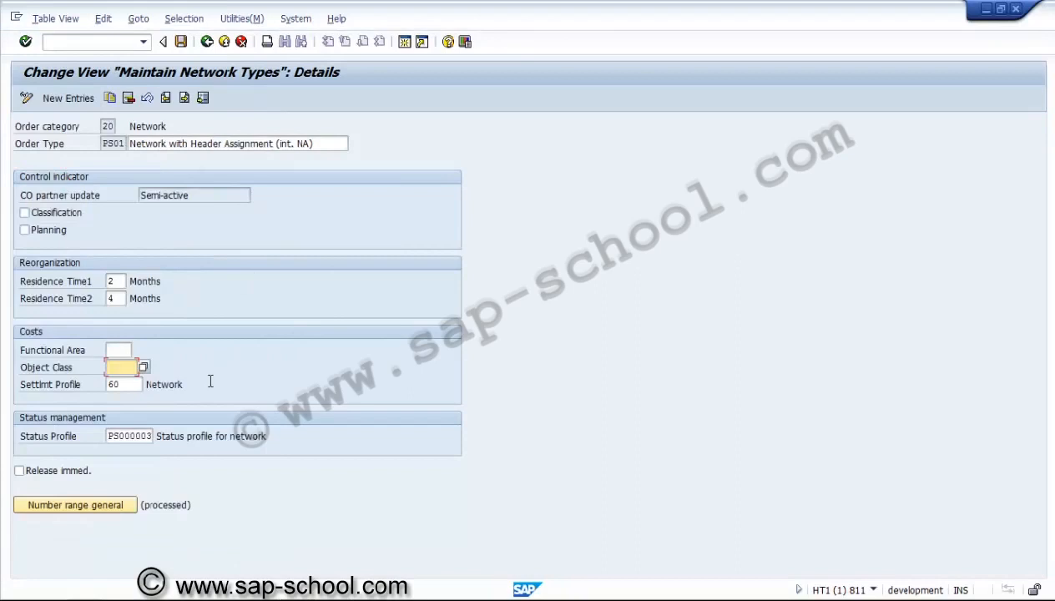
click(134, 385)
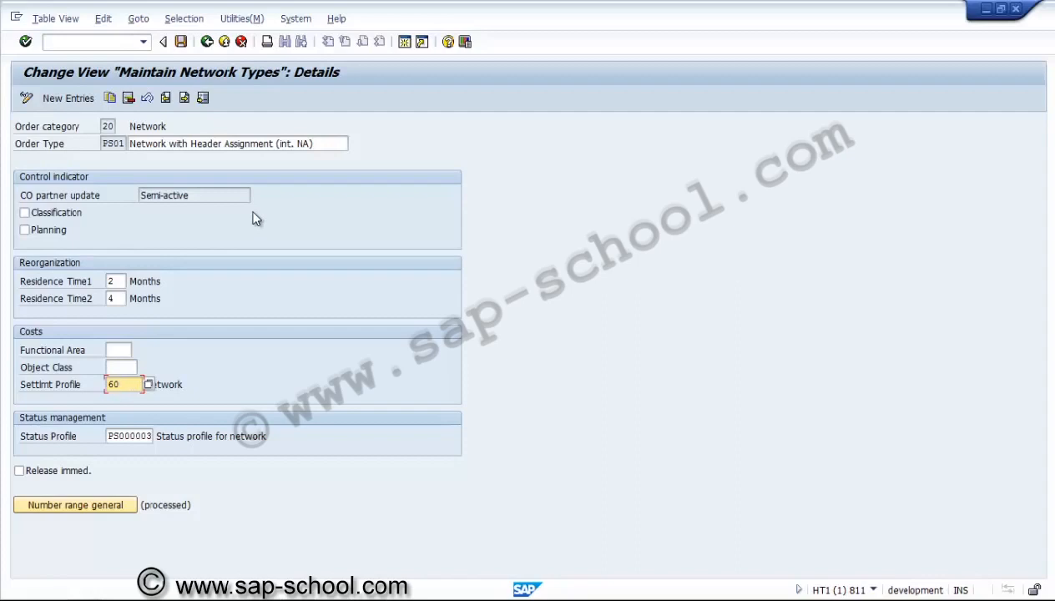
Review the details of network type PS02, Network with Activity Assignment, and go back to the network types overview
click(208, 42)
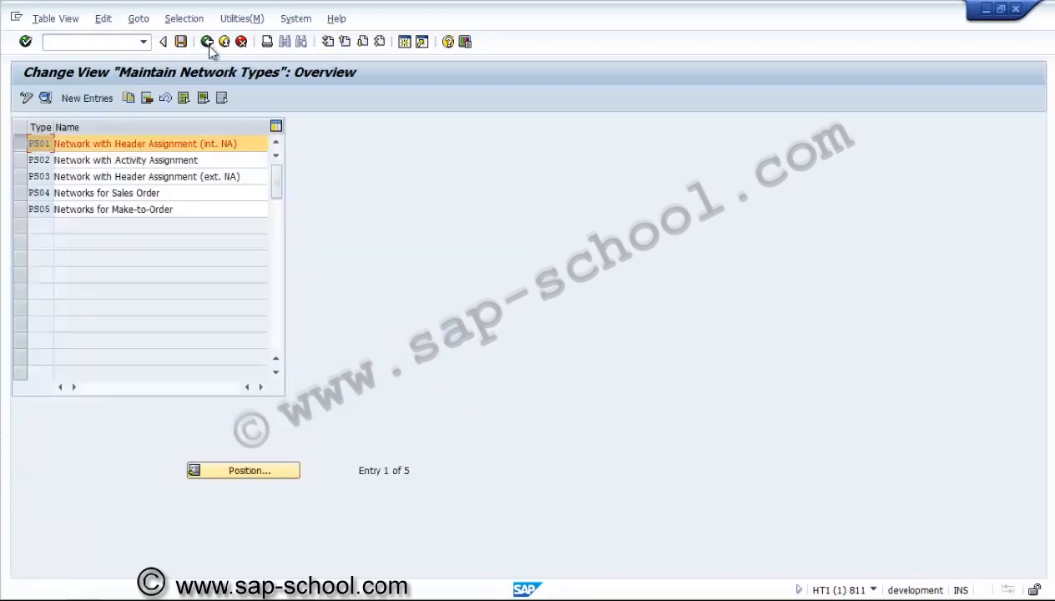
click(20, 144)
click(20, 159)
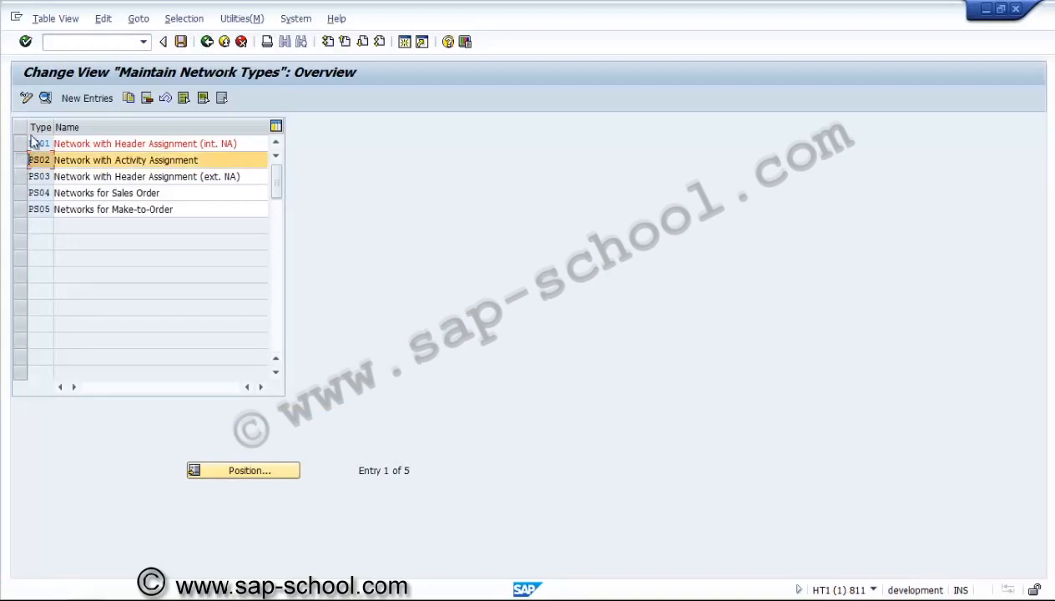
click(45, 96)
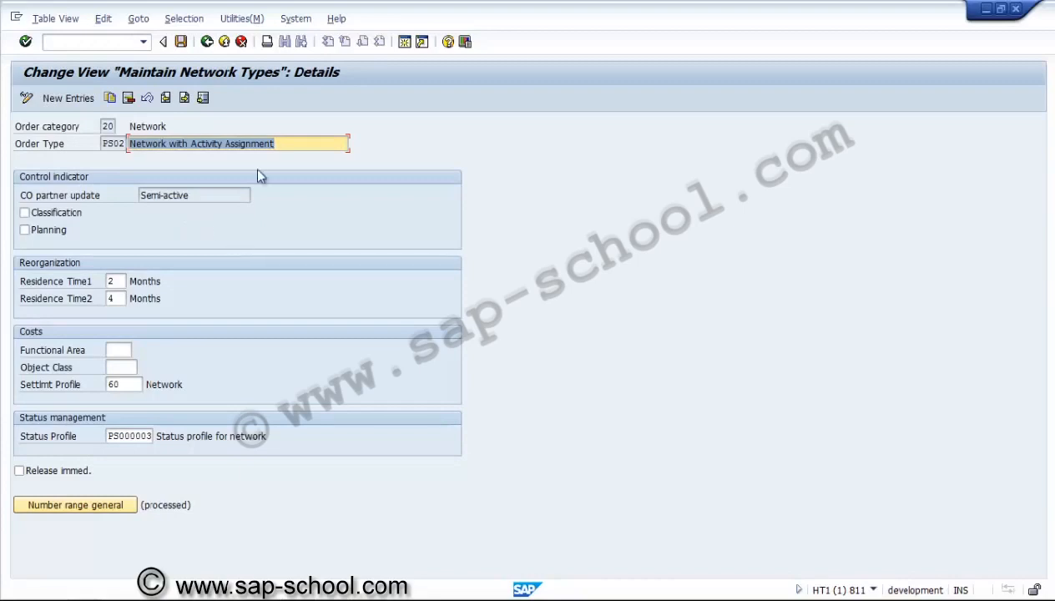
click(207, 41)
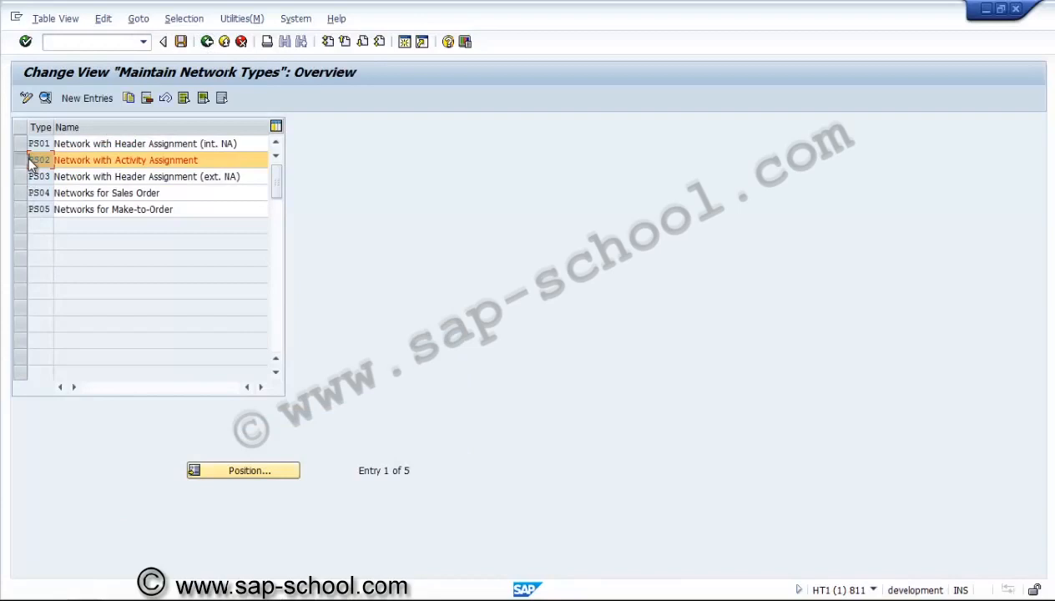
click(23, 160)
Return to the implementation guide, open Specify Parameters for Network Type and look through the existing plant and network type entries
click(206, 42)
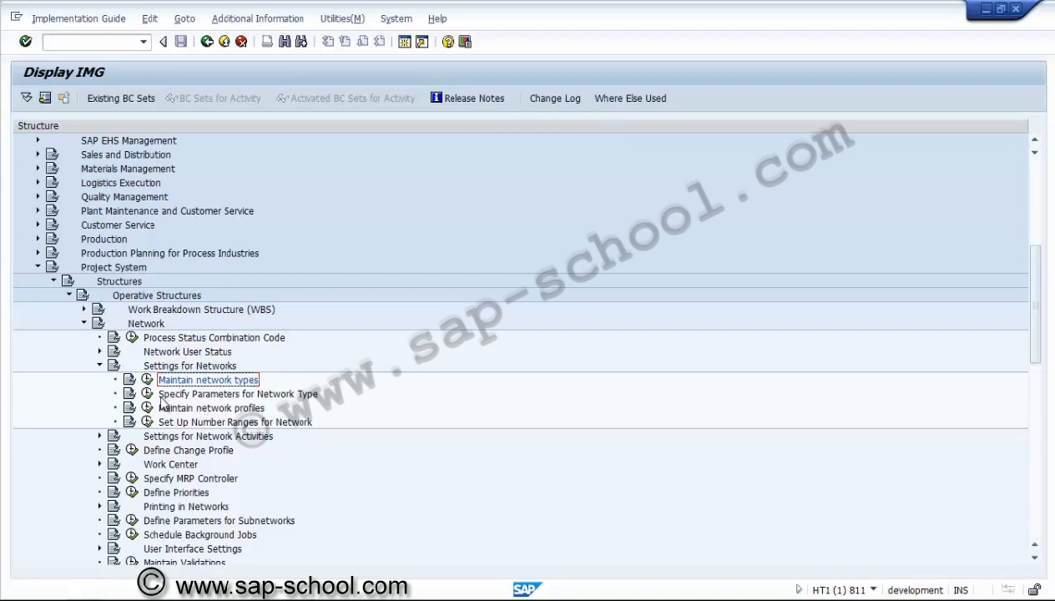
click(148, 394)
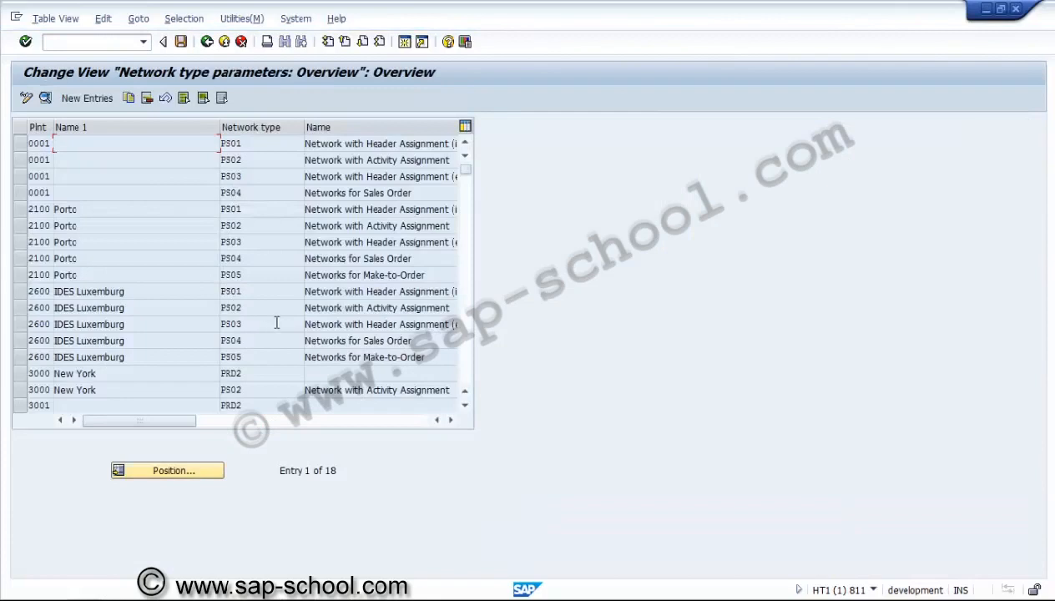
click(465, 405)
click(465, 406)
click(465, 406)
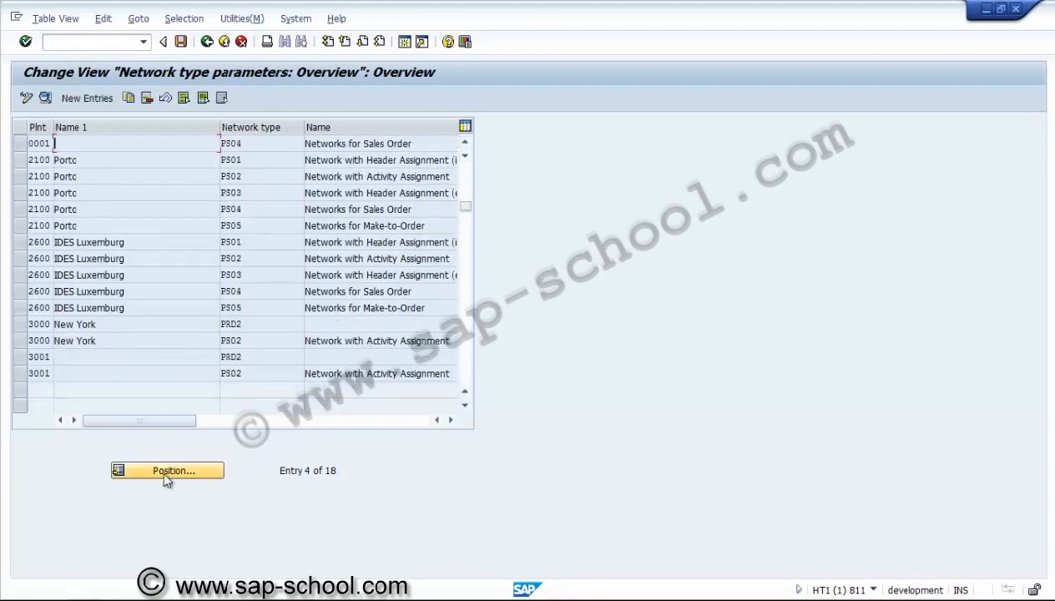
Start a new parameter entry for plant 3000 and network type PS01 with settlement strategy 02, to WBS element
click(83, 98)
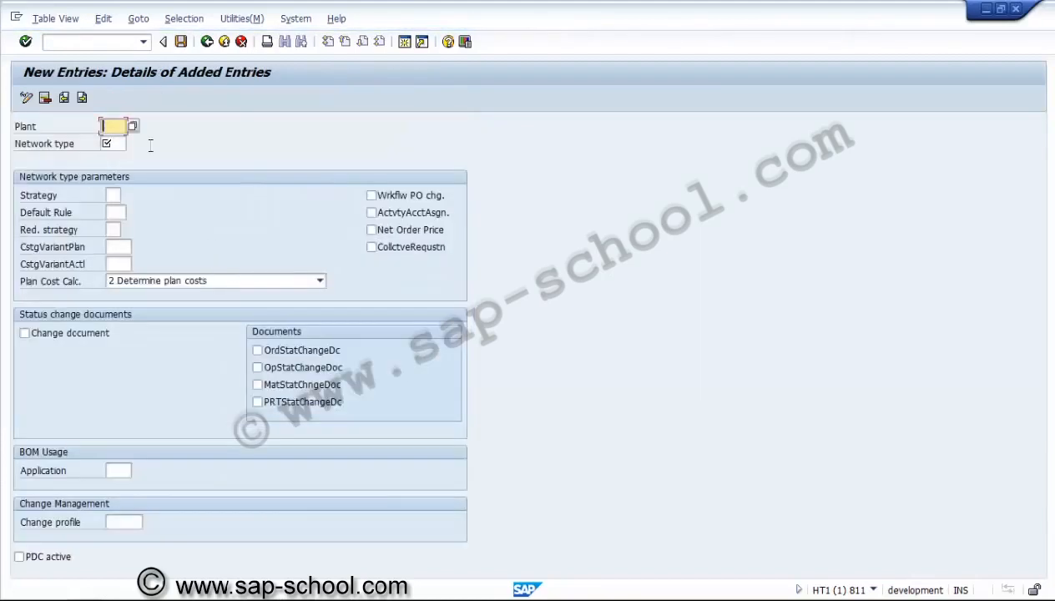
text(3000)
key(Tab)
text(P)
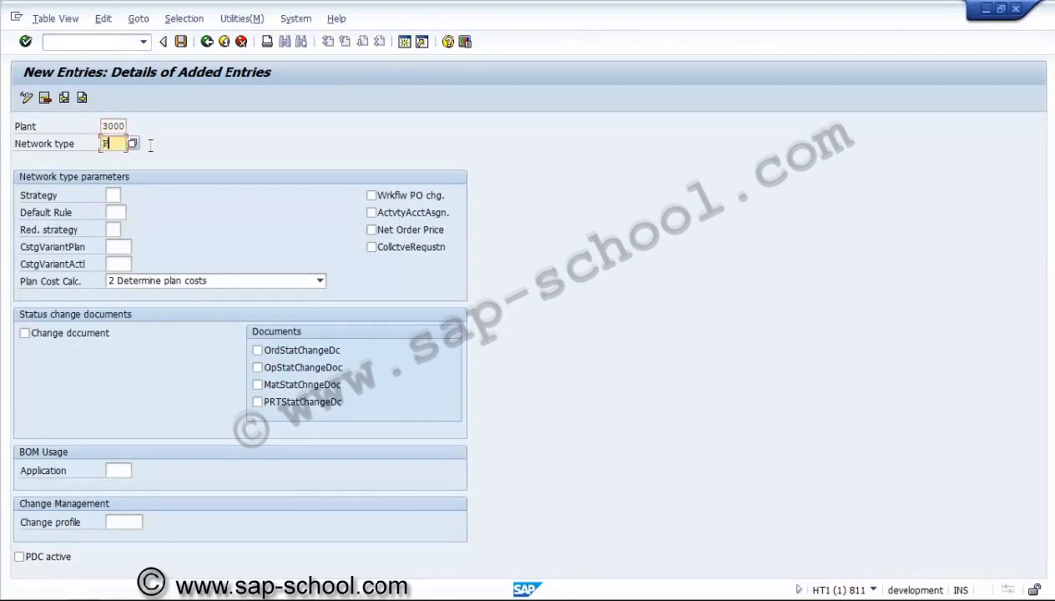
text(S01)
key(Tab)
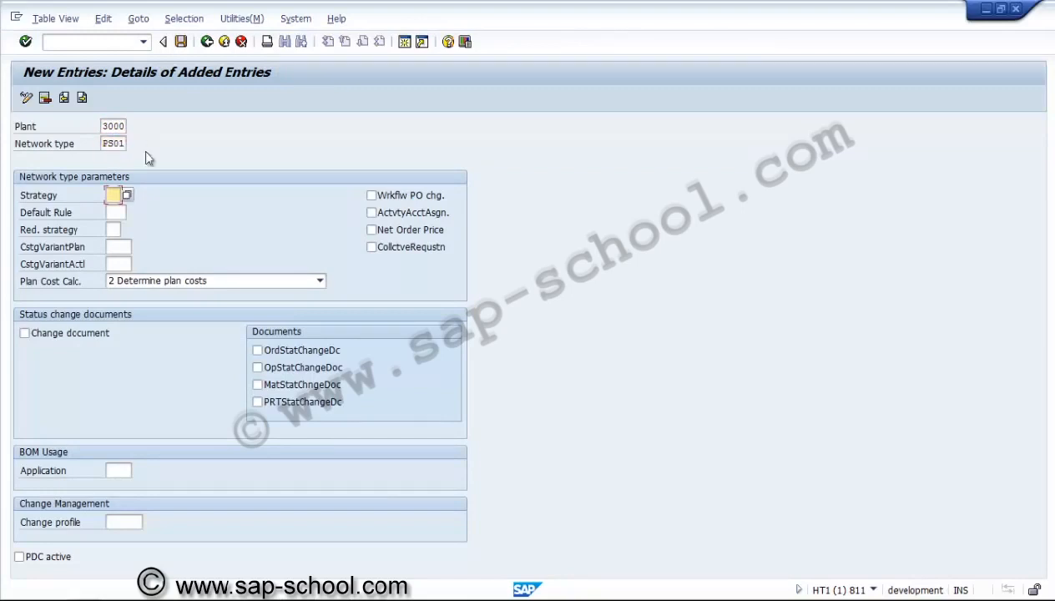
click(128, 195)
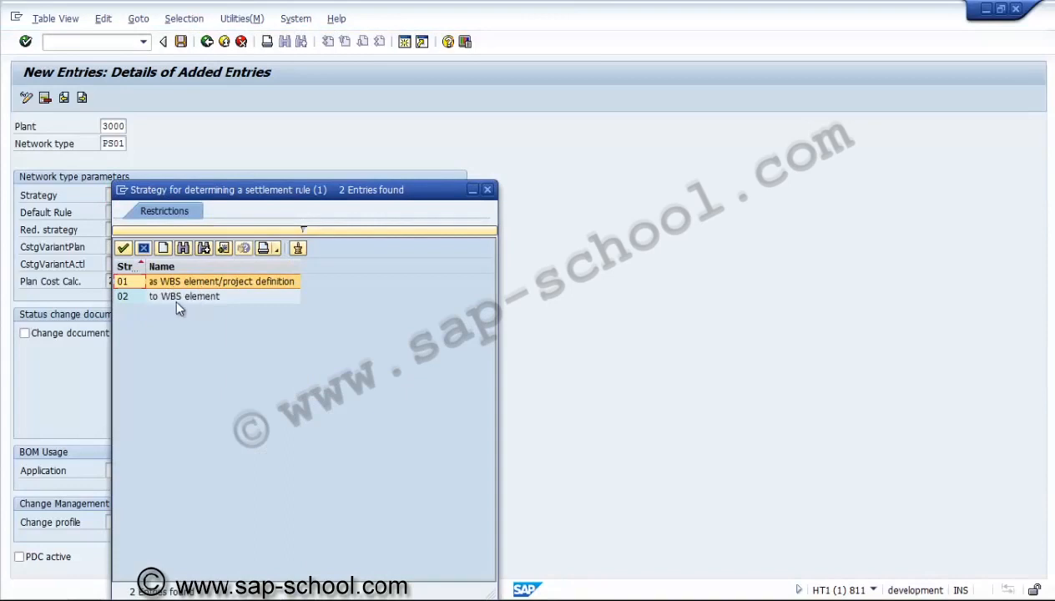
double_click(218, 302)
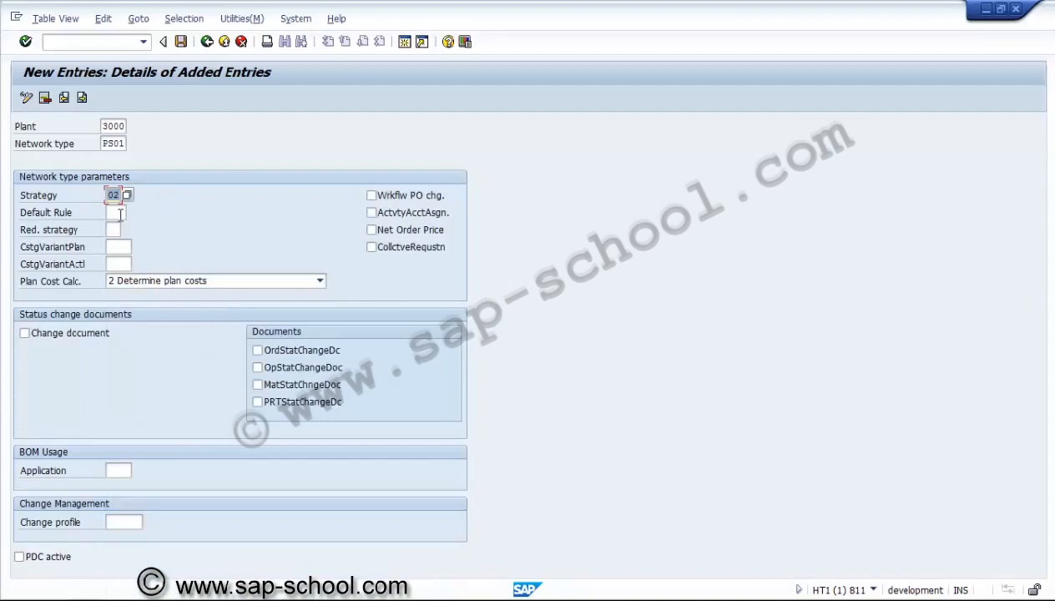
Set the default rule to PR1, GenSetRule WBS: Requesting CTR
click(120, 213)
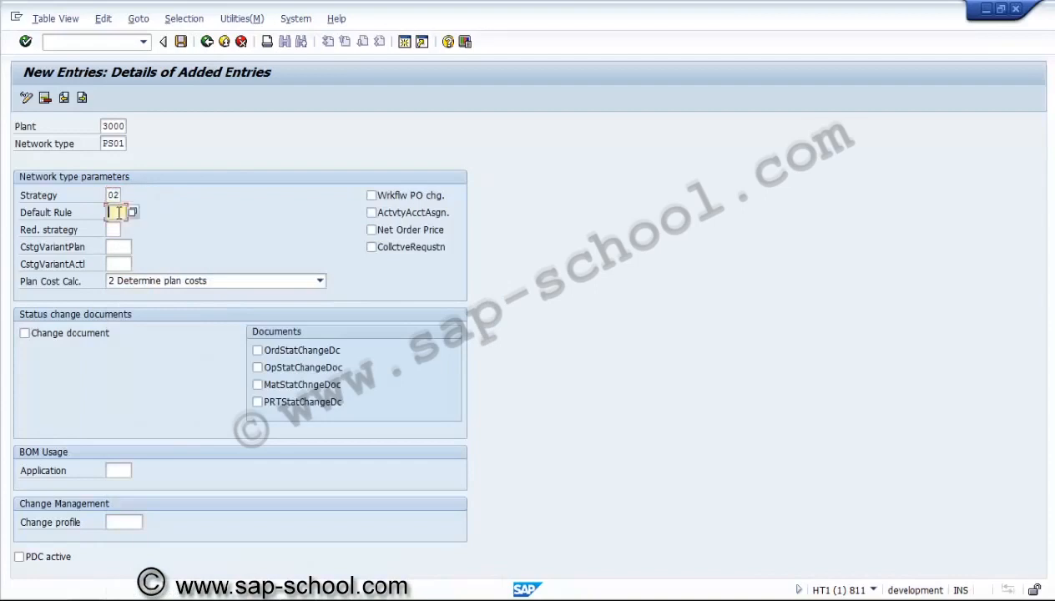
click(126, 212)
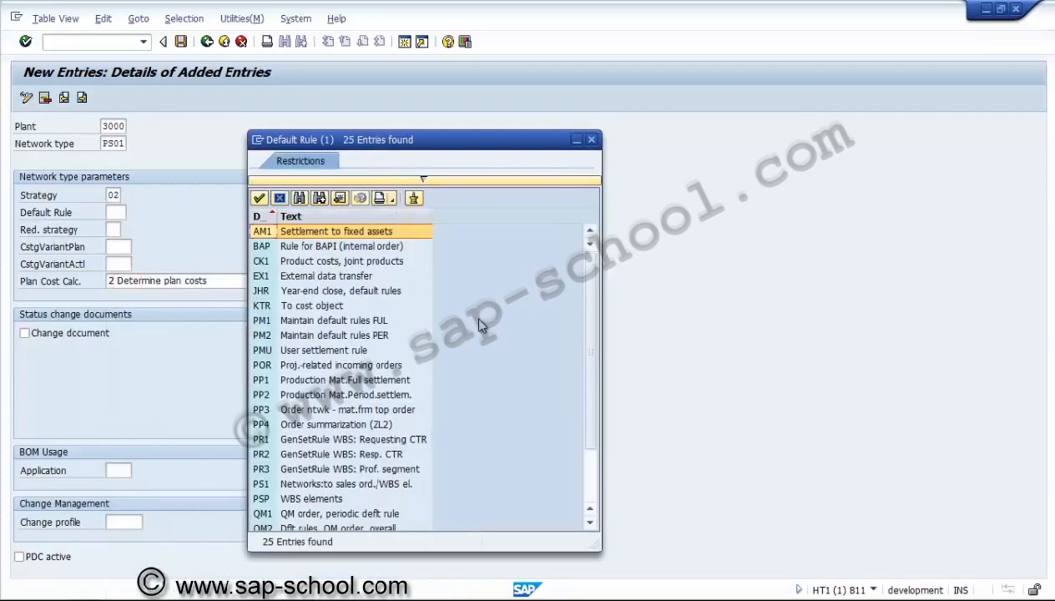
click(595, 498)
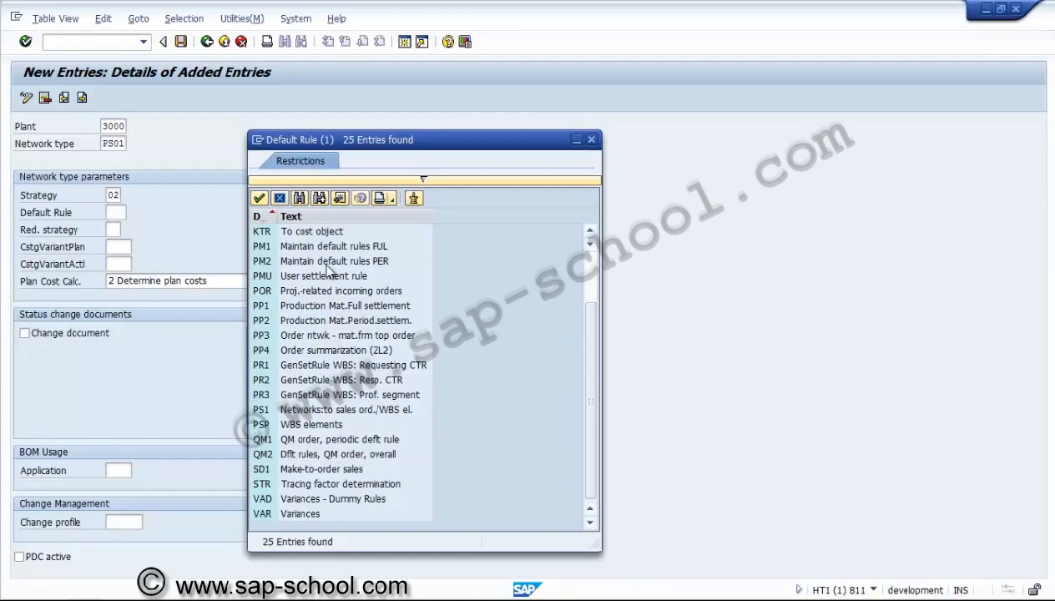
click(296, 371)
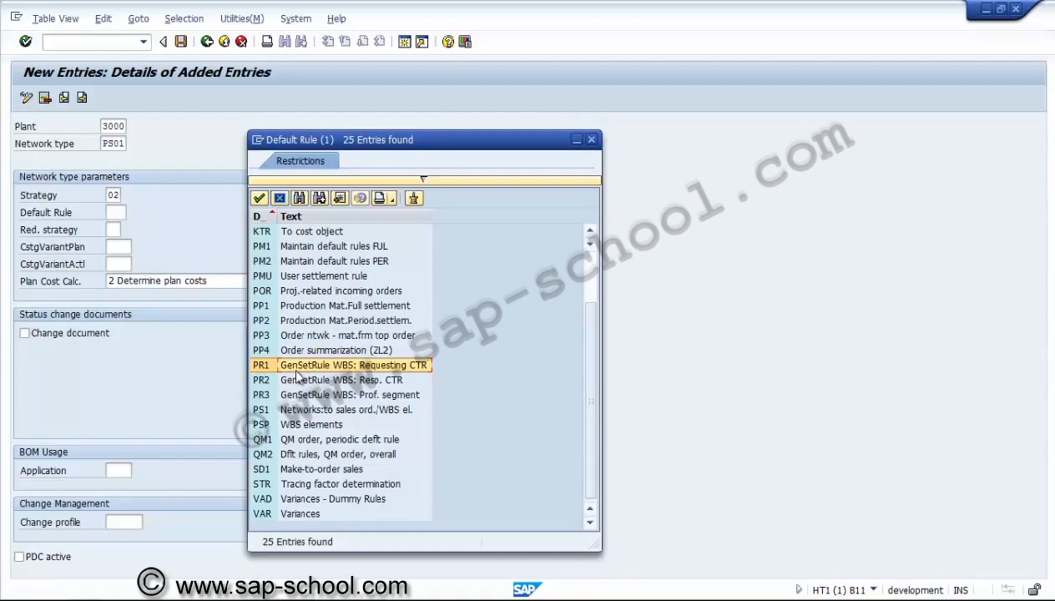
double_click(360, 367)
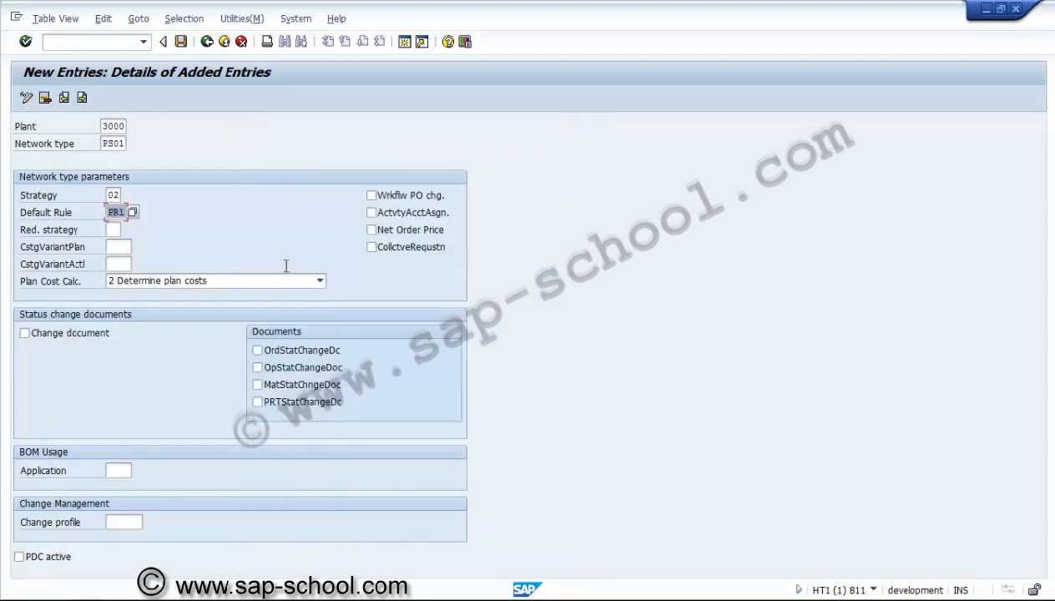
Set the default rule to PS1, Networks:to sales ord./WBS el
click(132, 212)
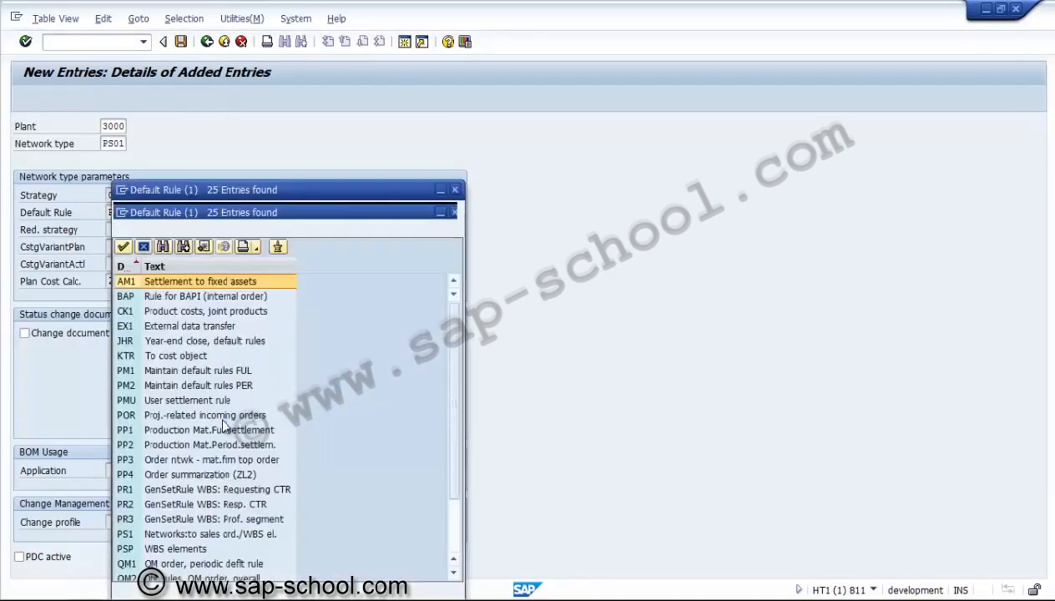
click(168, 536)
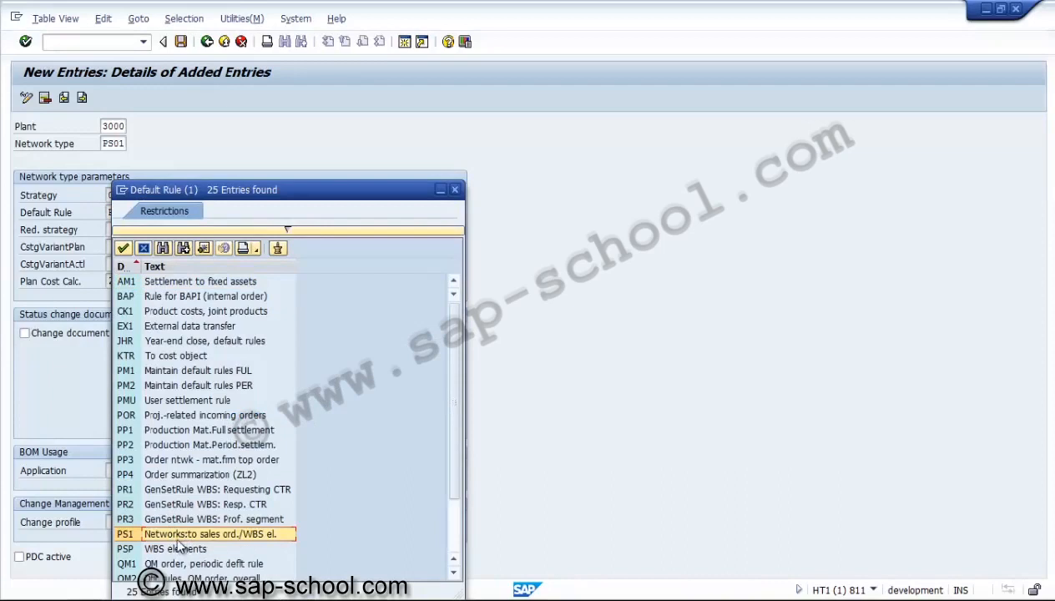
double_click(258, 534)
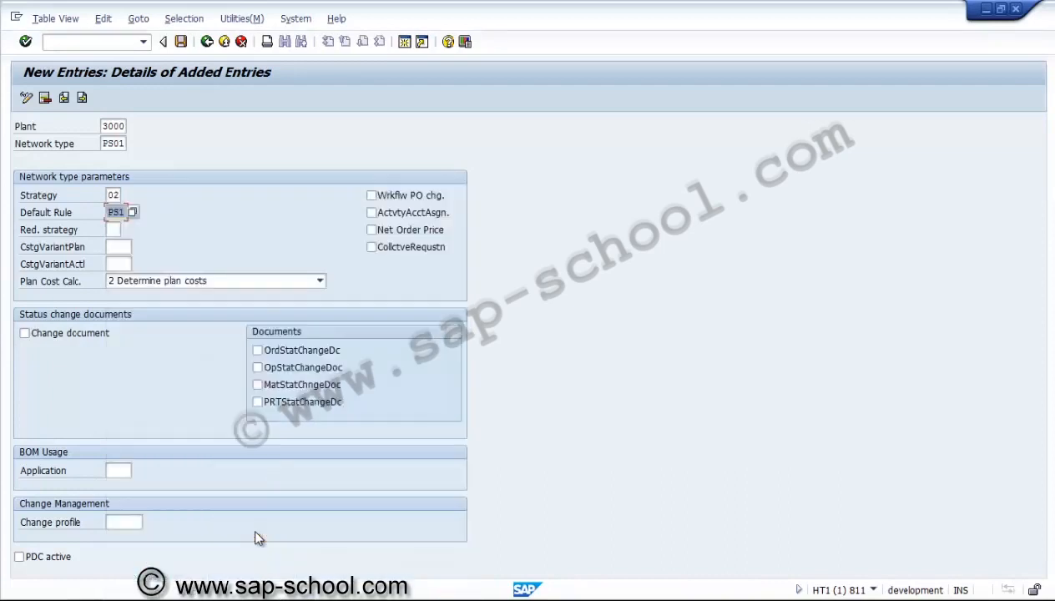
click(115, 213)
click(114, 230)
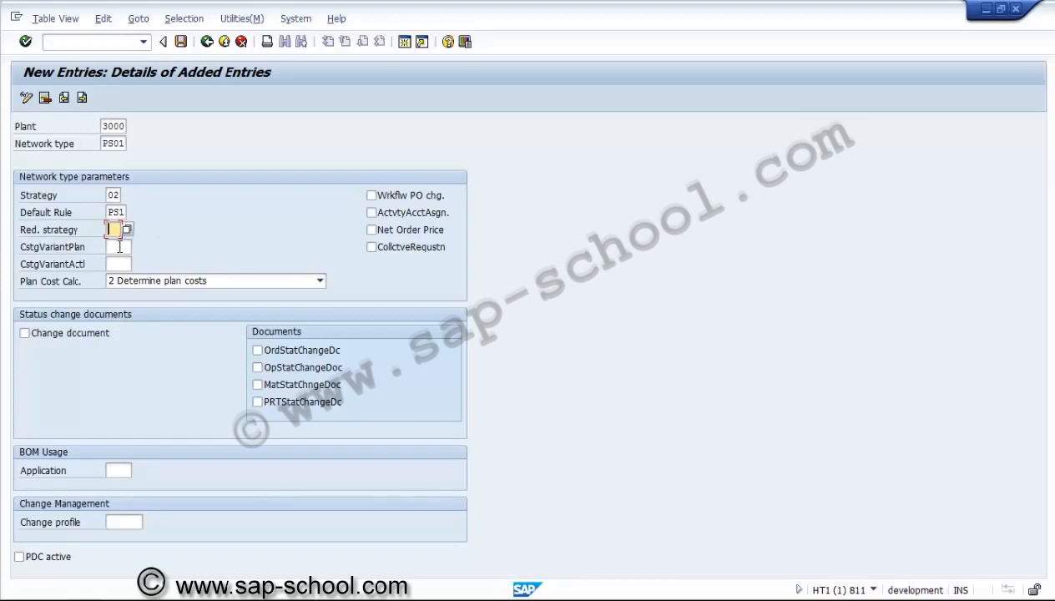
Set the plan costing variant to PS02, Network - planned
click(129, 246)
click(137, 246)
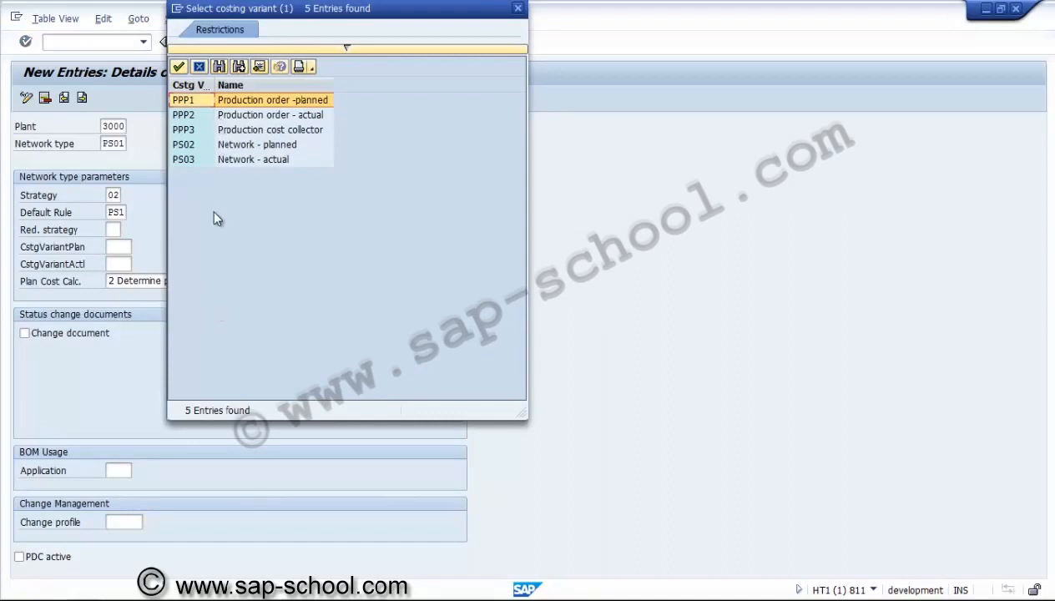
click(233, 147)
click(232, 163)
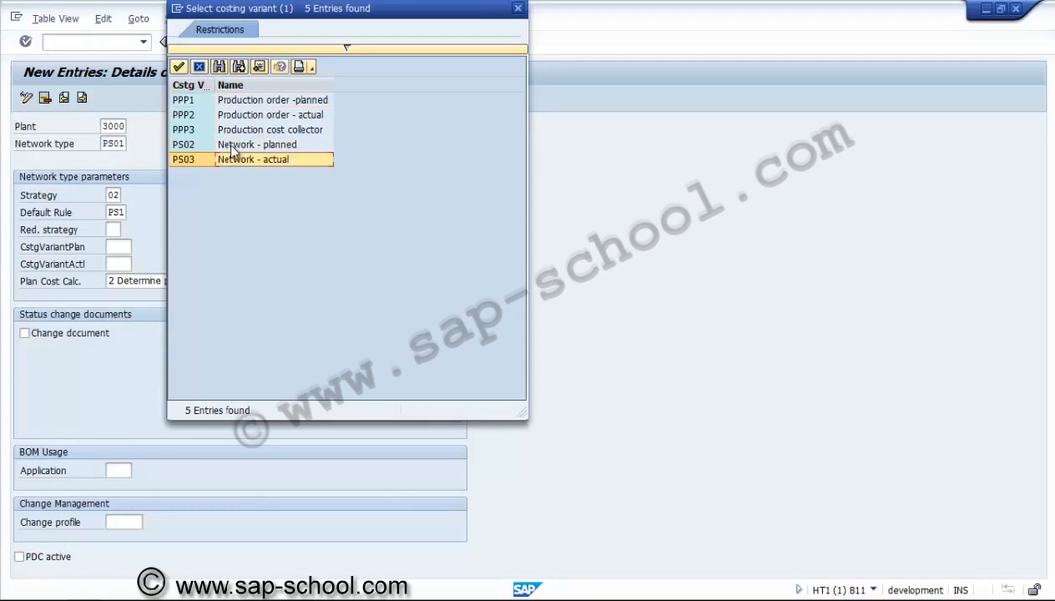
click(235, 147)
double_click(233, 146)
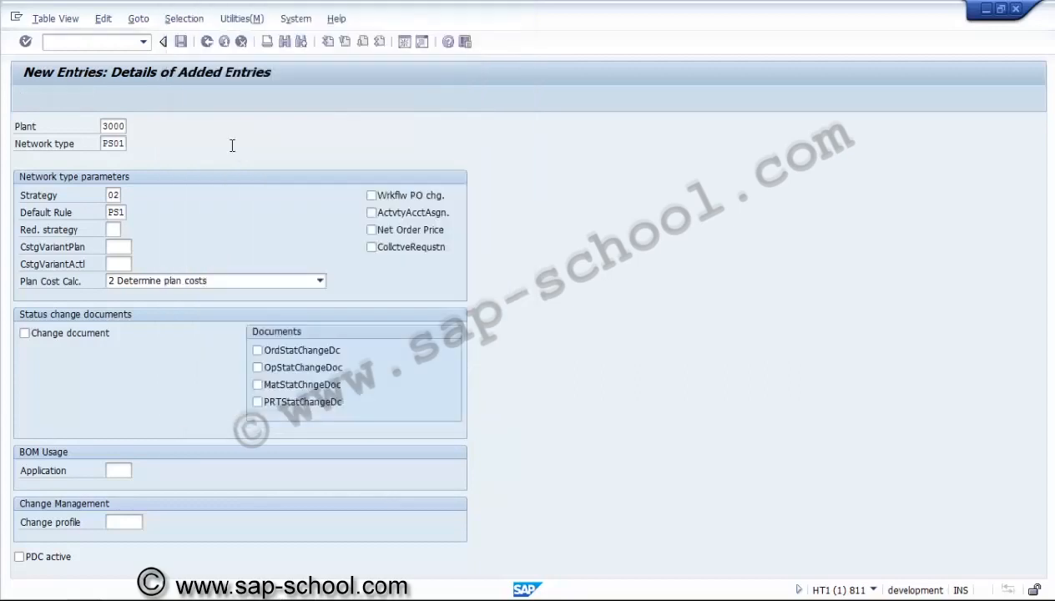
Set the actual costing variant to PS03, Network - actual, and choose 2 Determine plan costs for plan cost calculation
click(121, 262)
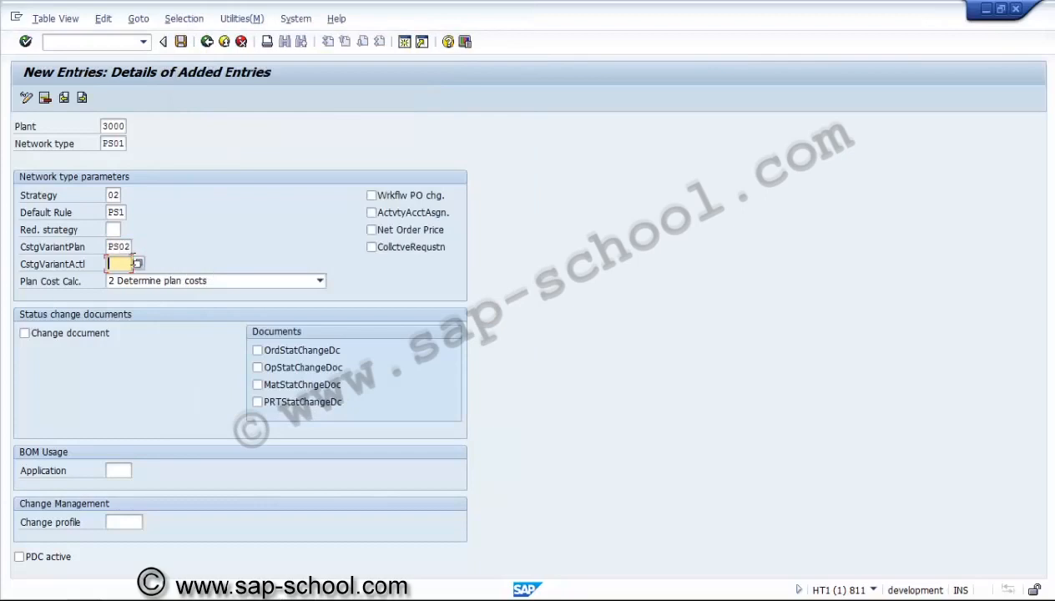
click(137, 263)
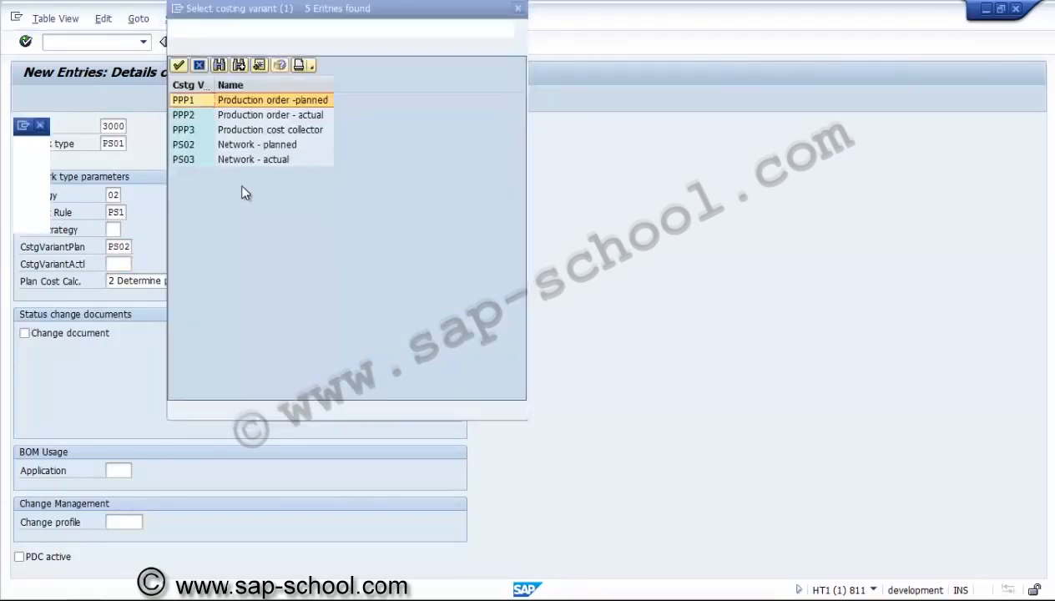
double_click(258, 161)
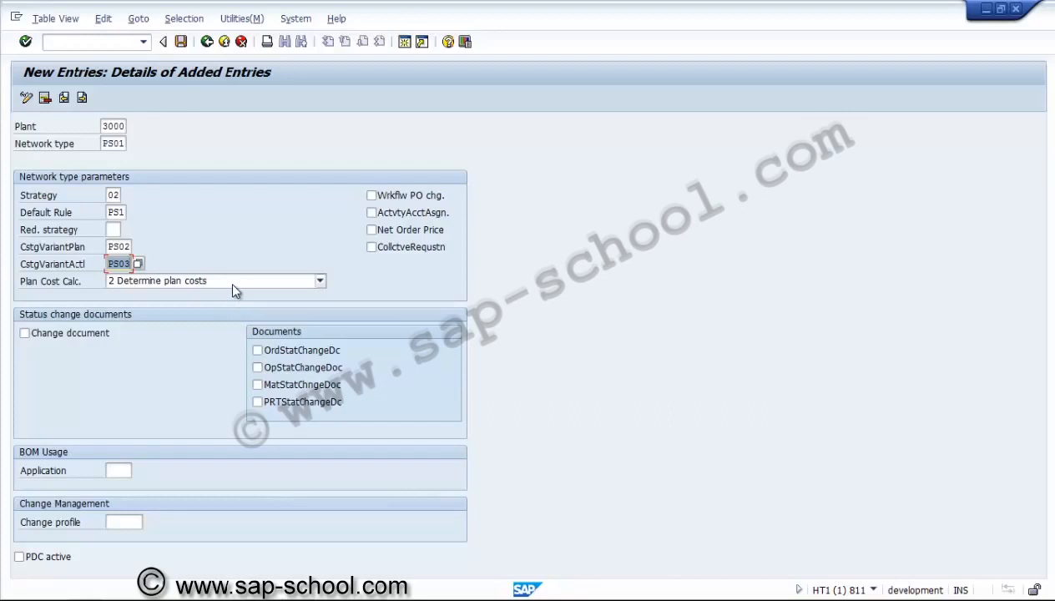
click(231, 281)
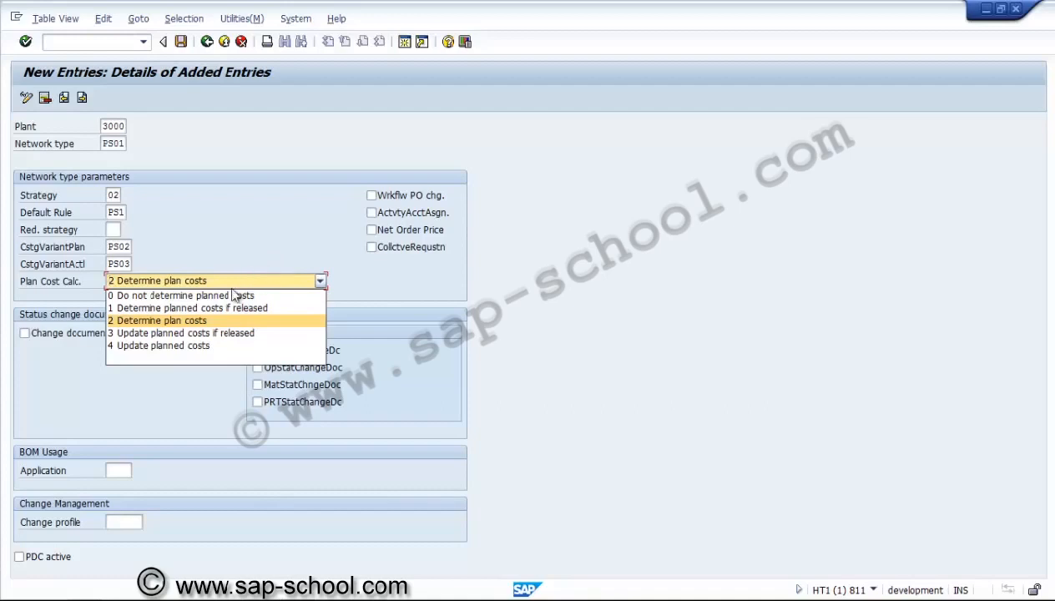
click(218, 322)
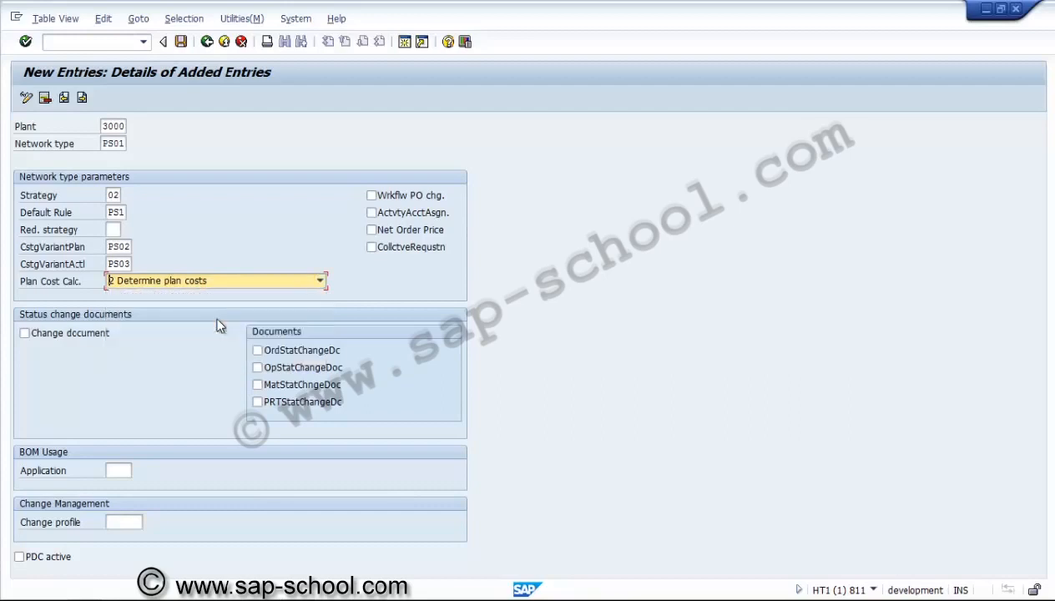
Activate the change document, activity account assignment and net order price indicators plus all four status change documents (order, operation, material, PRT)
click(72, 341)
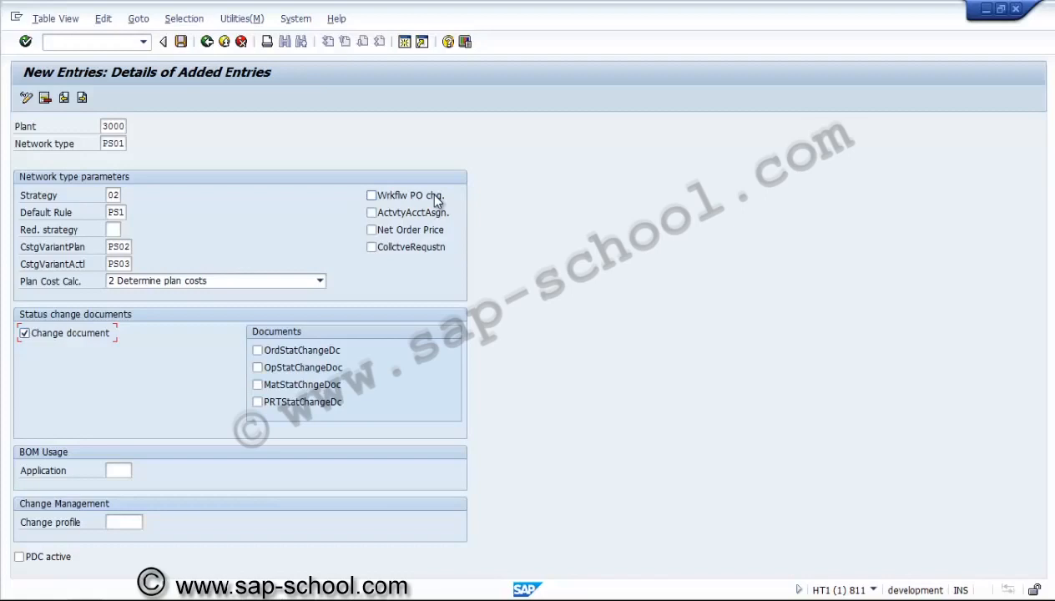
click(399, 215)
click(394, 235)
click(297, 354)
click(296, 372)
click(293, 381)
click(294, 404)
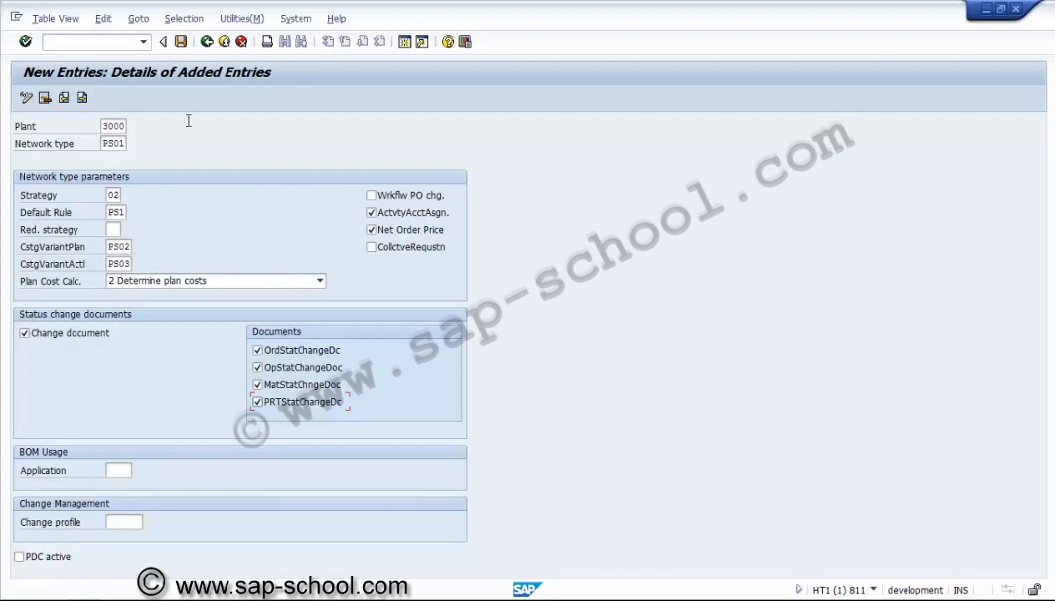
Save the network type parameters and create a new customizing request for them with the short description "PS - Network type settings"
click(182, 44)
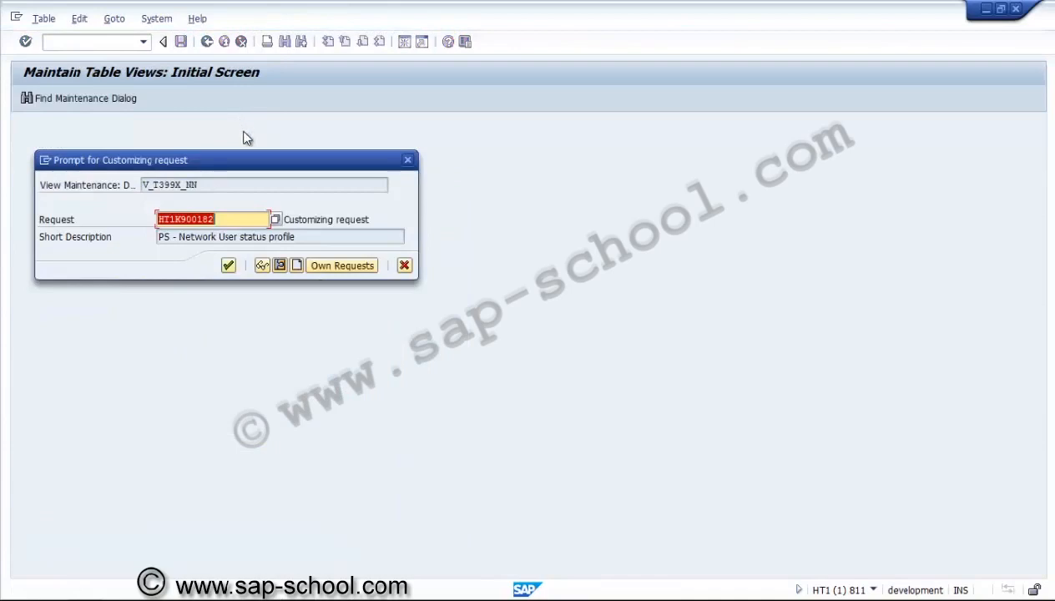
click(296, 264)
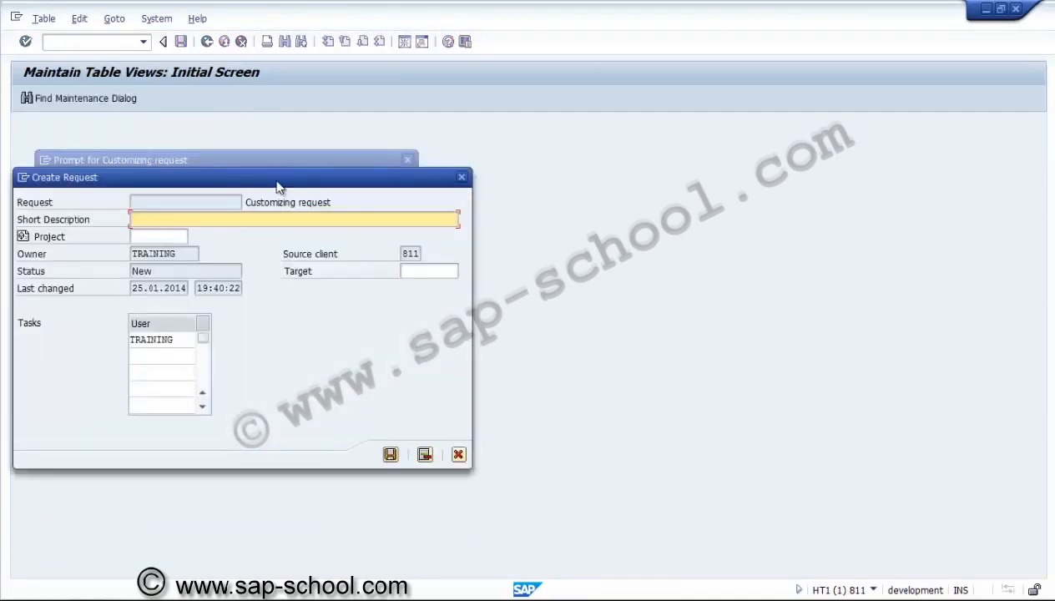
text(p)
key(BackSpace)
text(pr)
key(BackSpace)
key(BackSpace)
text(PS - Network)
key(BackSpace)
key(BackSpace)
key(BackSpace)
text(ork type settings)
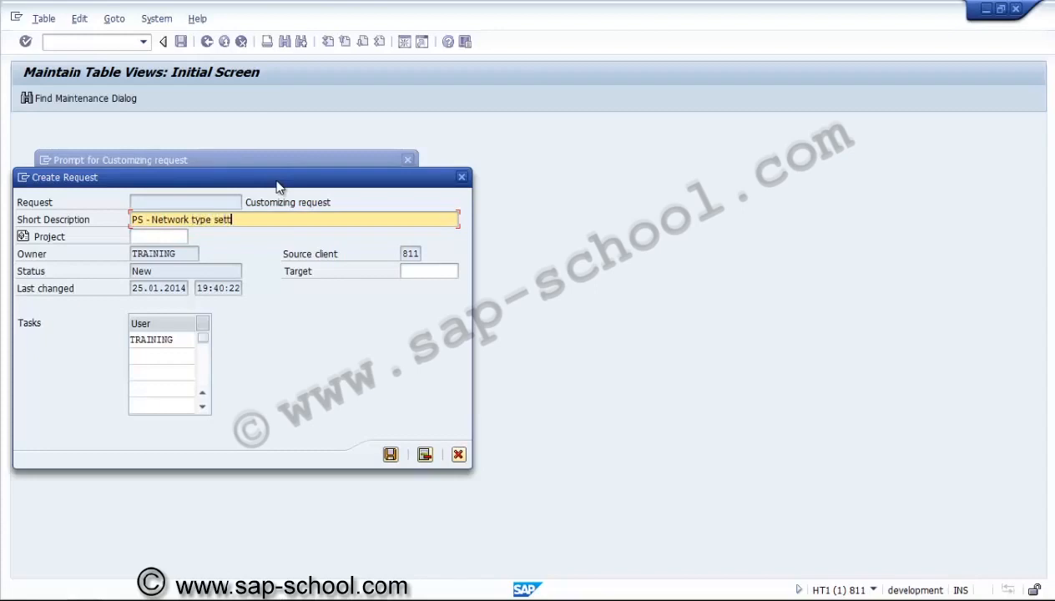
click(390, 454)
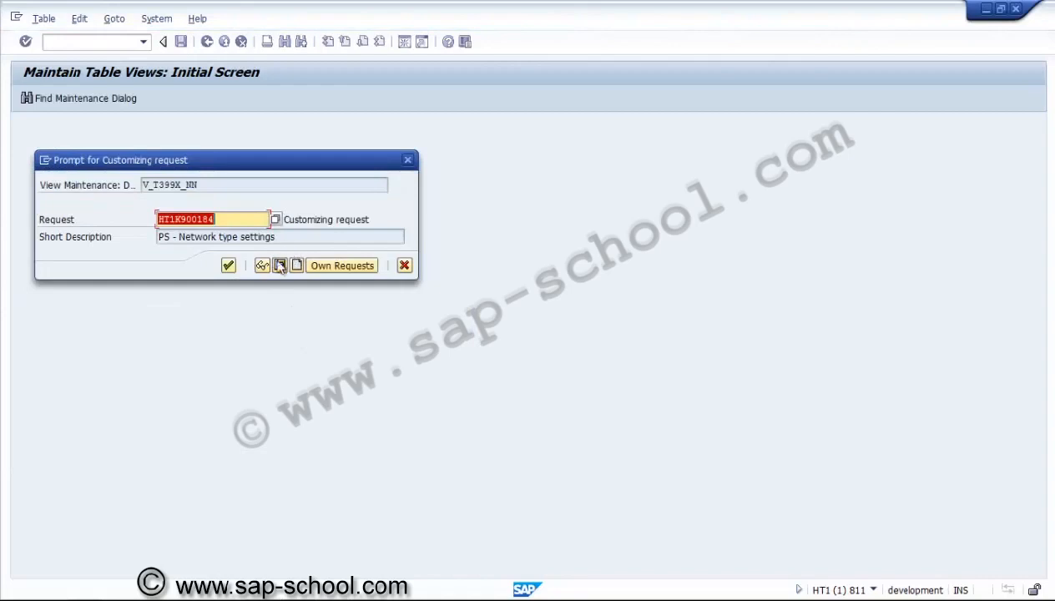
Confirm the customizing request to save the parameters, and return to the network type parameters overview
click(229, 266)
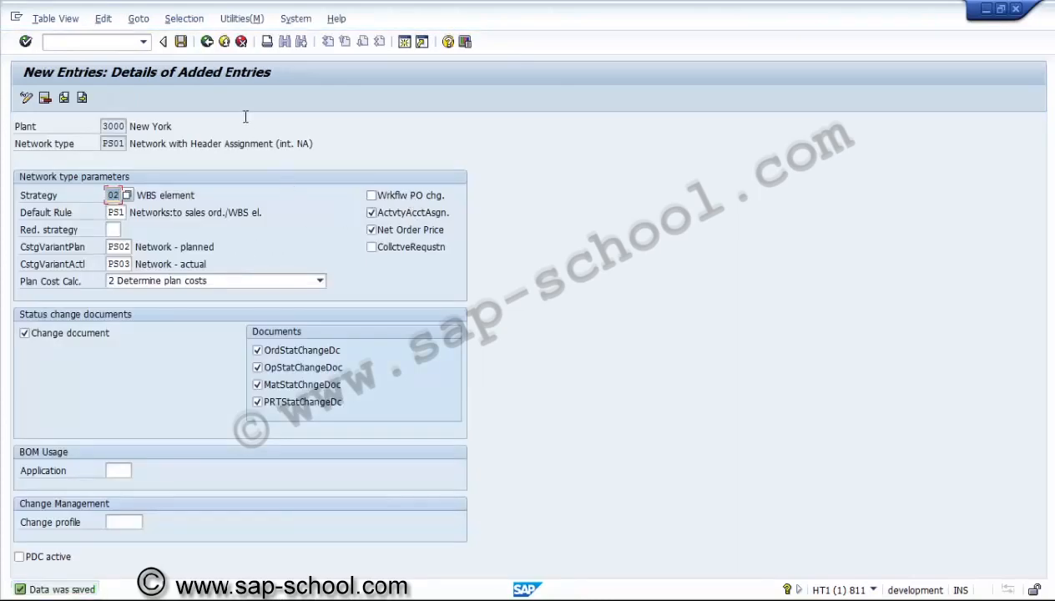
click(207, 42)
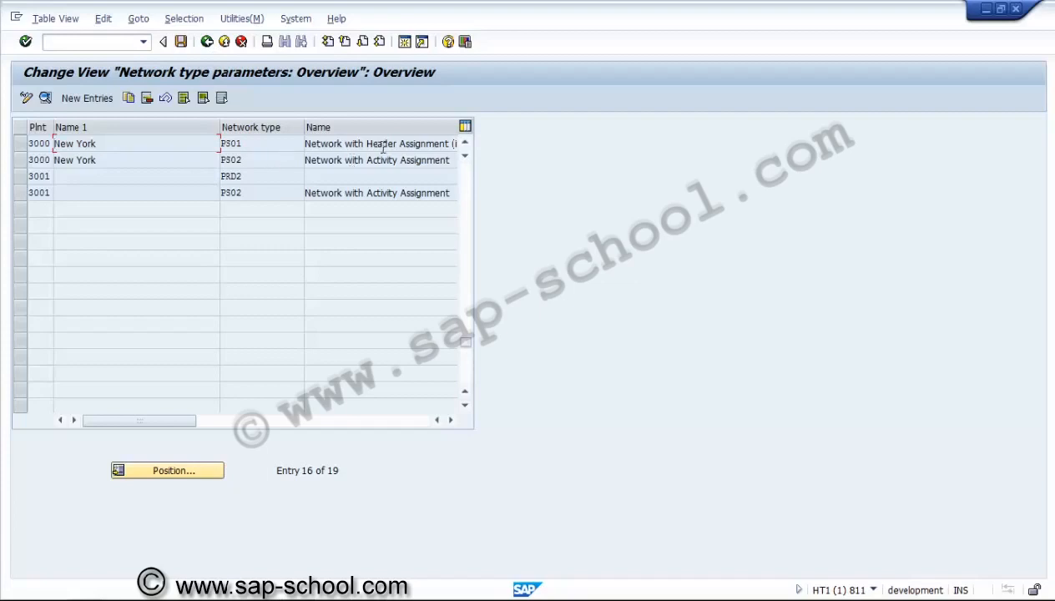
Open the details of the network type parameters entry for plant 3000 with network type PS02
click(465, 146)
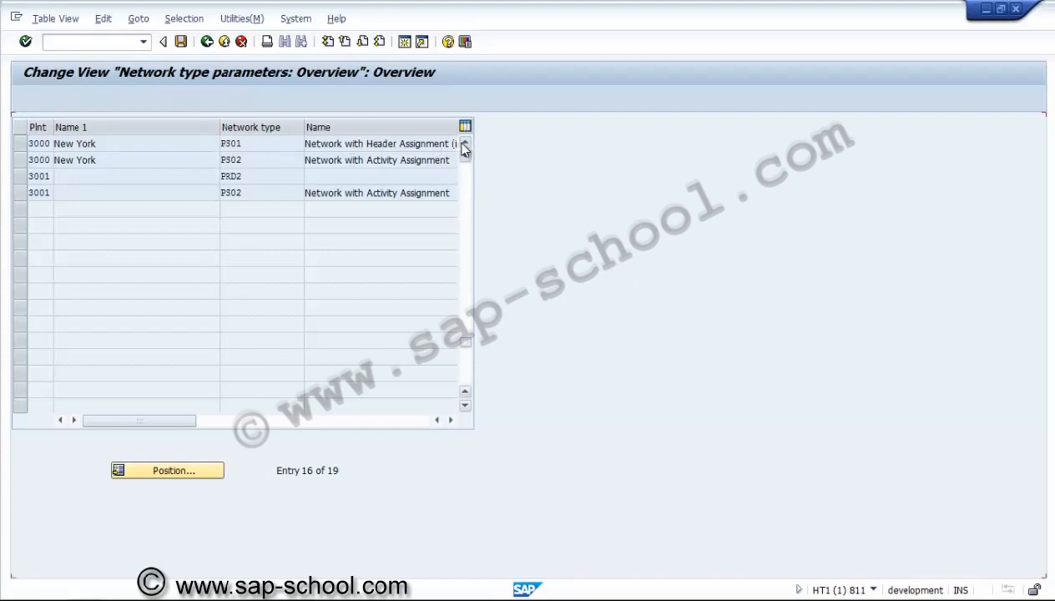
click(465, 146)
click(465, 146)
click(465, 146)
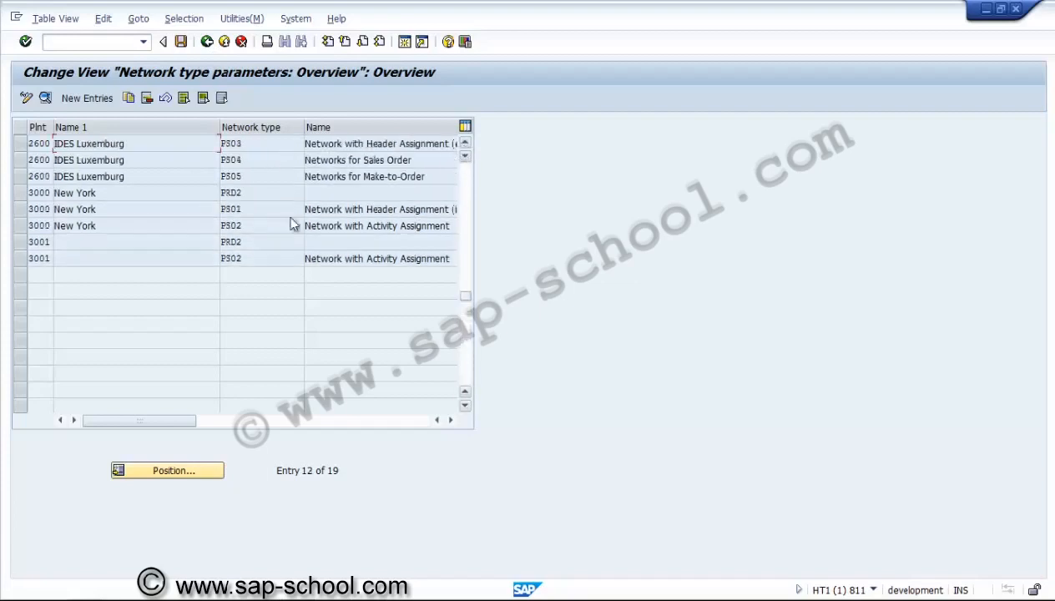
click(177, 209)
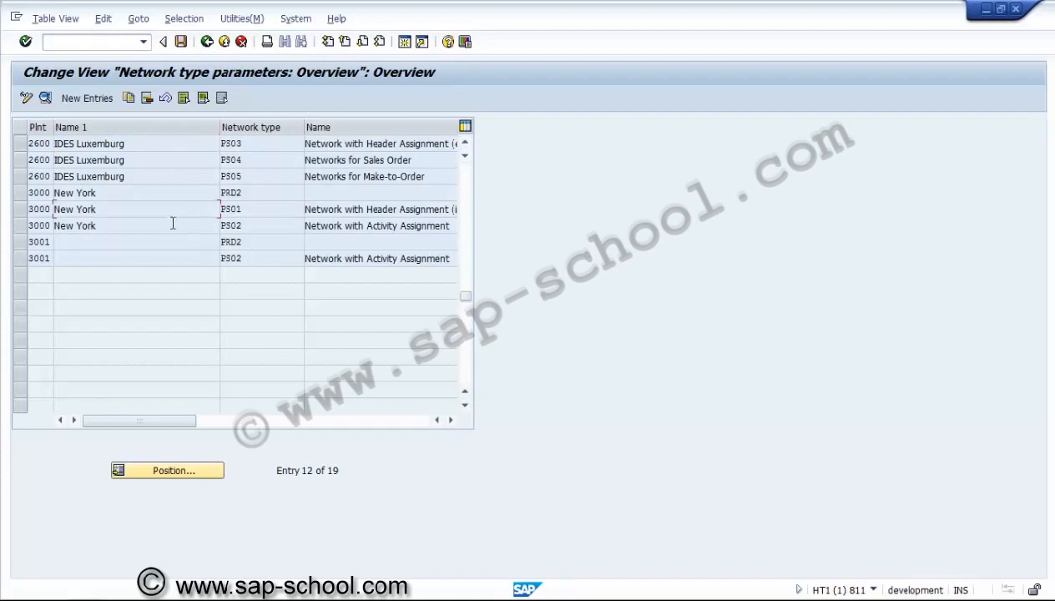
click(171, 226)
click(21, 226)
click(46, 99)
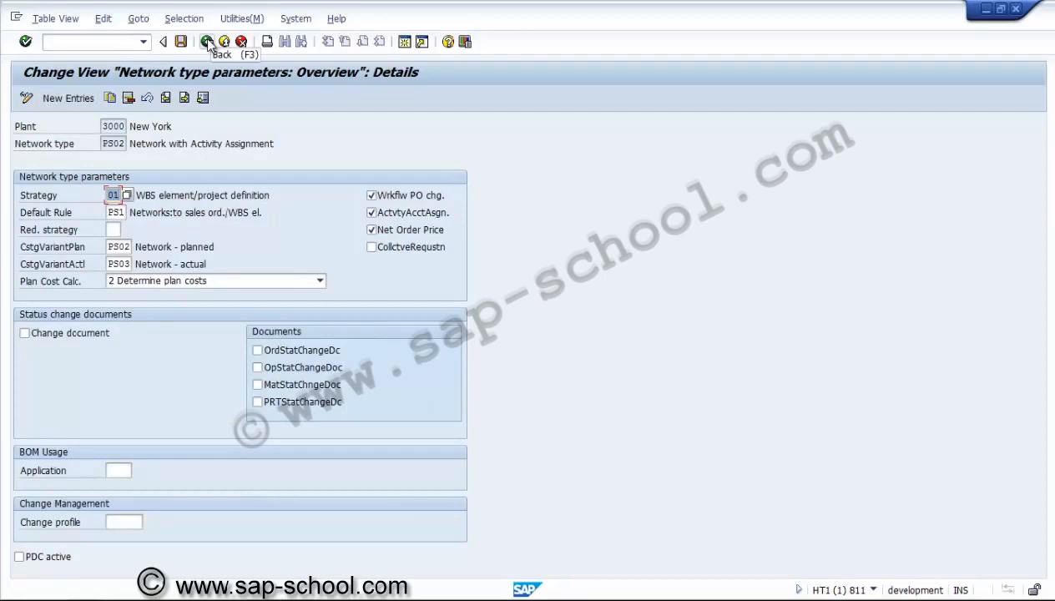
Deactivate the purchase order change workflow and activate the change document plus the order, operation, material and PRT status change documents for PS02
click(371, 197)
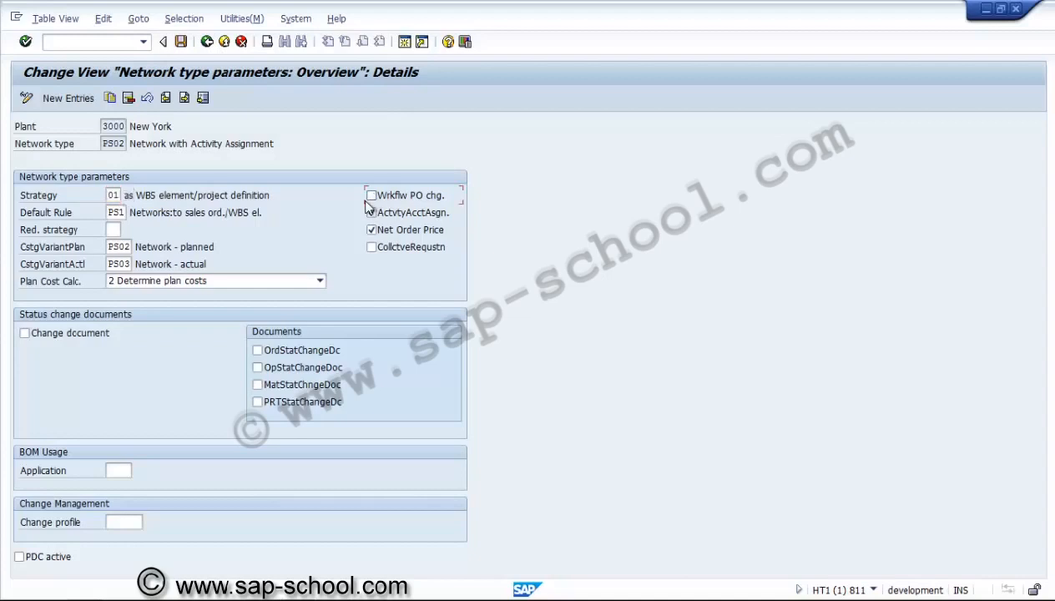
click(101, 333)
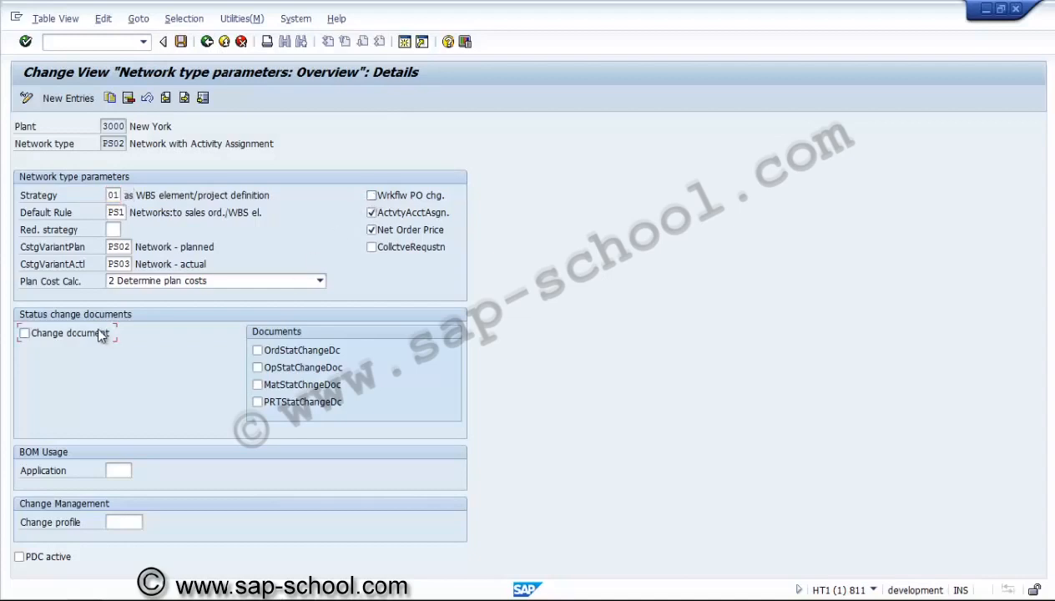
click(257, 350)
click(257, 367)
click(258, 385)
Set the settlement rule strategy of PS02 to 02, to WBS element, save the entry and return to the overview
click(119, 212)
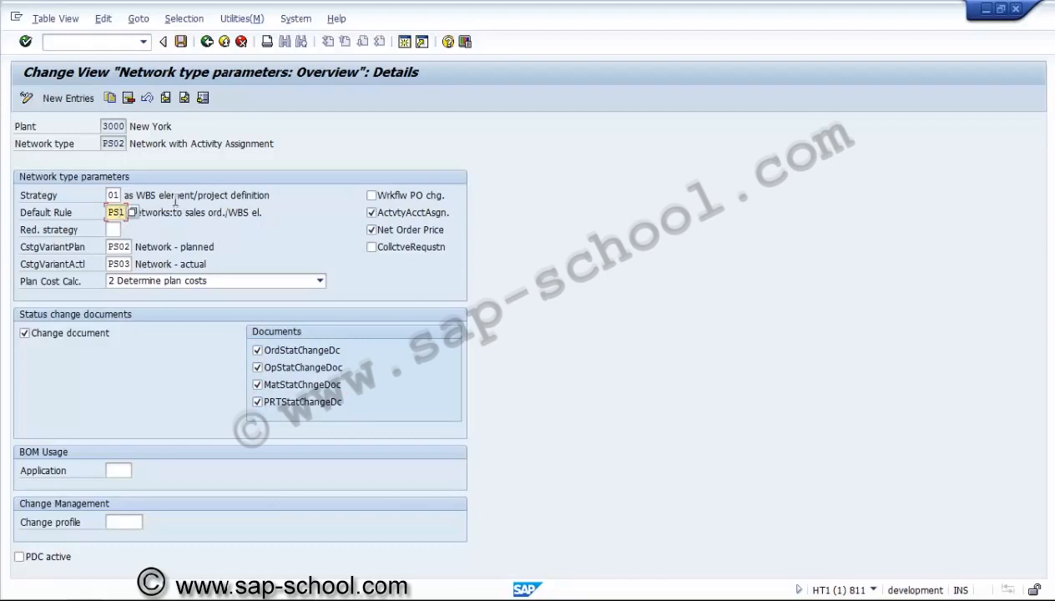
click(114, 196)
click(128, 196)
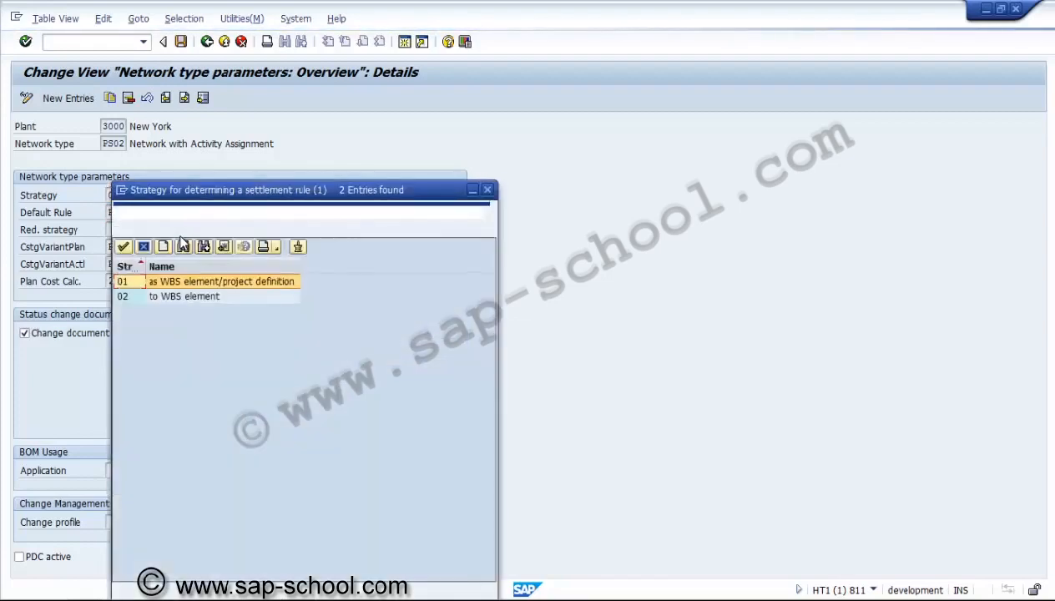
double_click(131, 294)
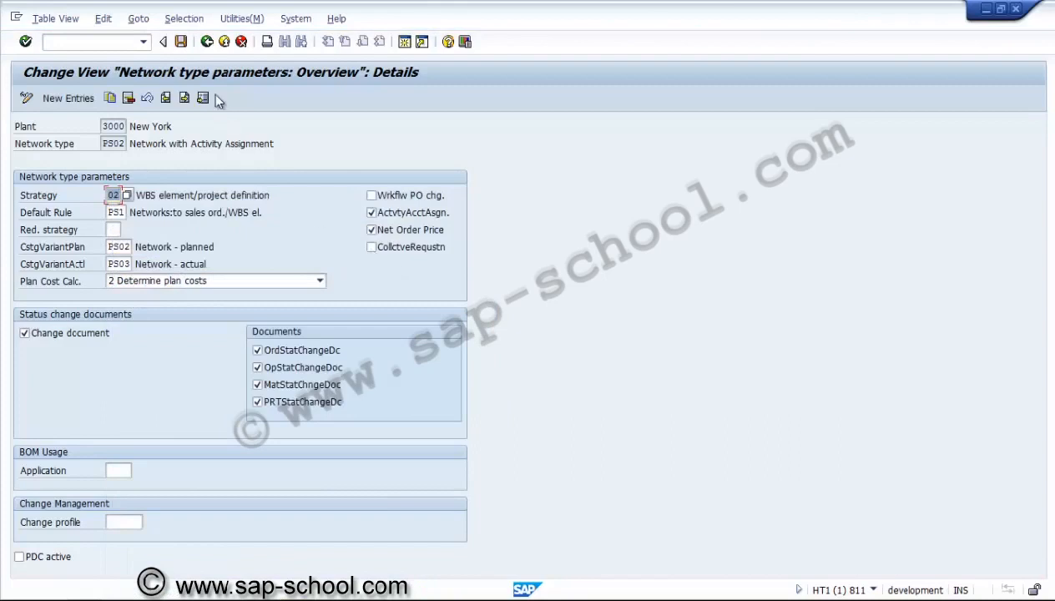
click(180, 41)
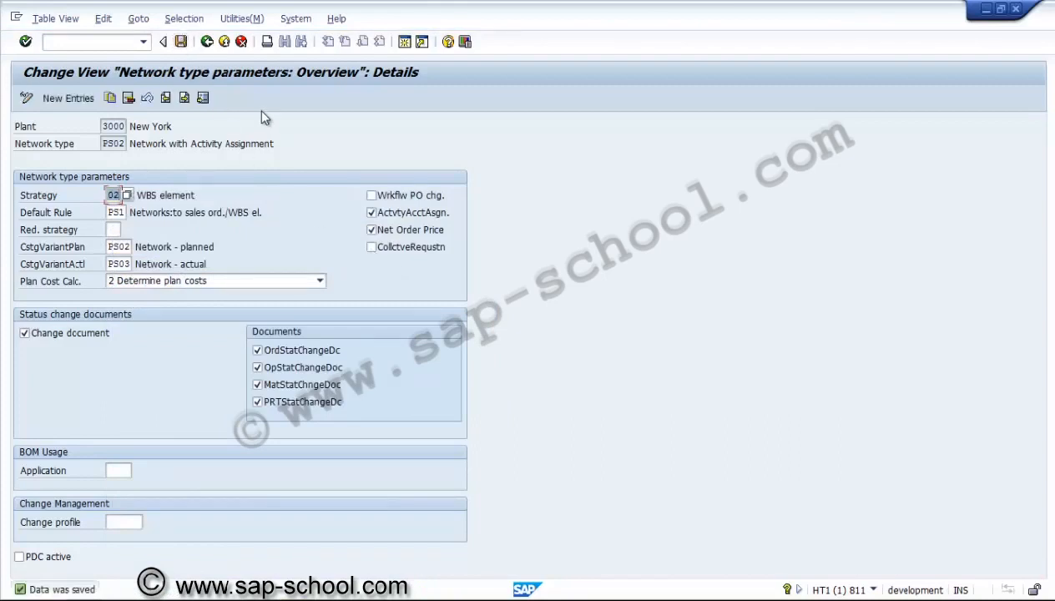
click(208, 48)
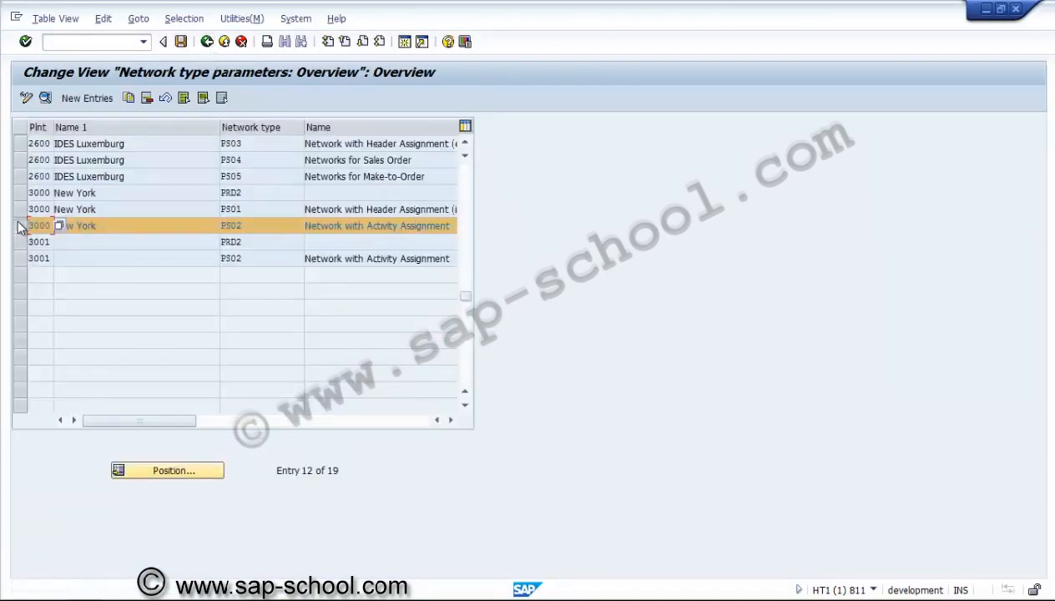
Try to copy the plant 3000 entries for network types PS01 and PS02 to plant 3001
click(19, 224)
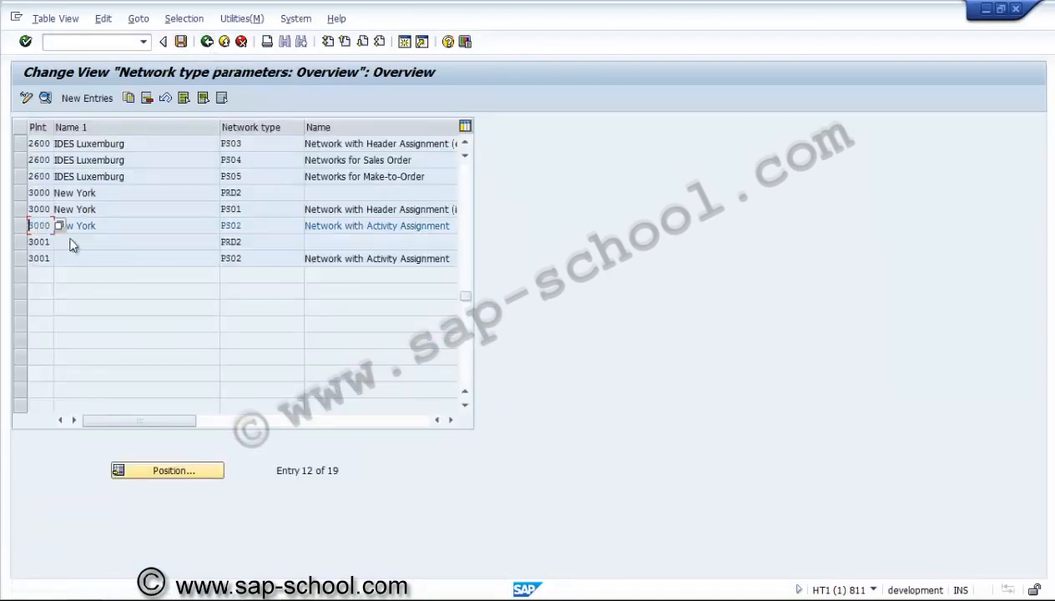
click(20, 209)
click(19, 225)
click(129, 98)
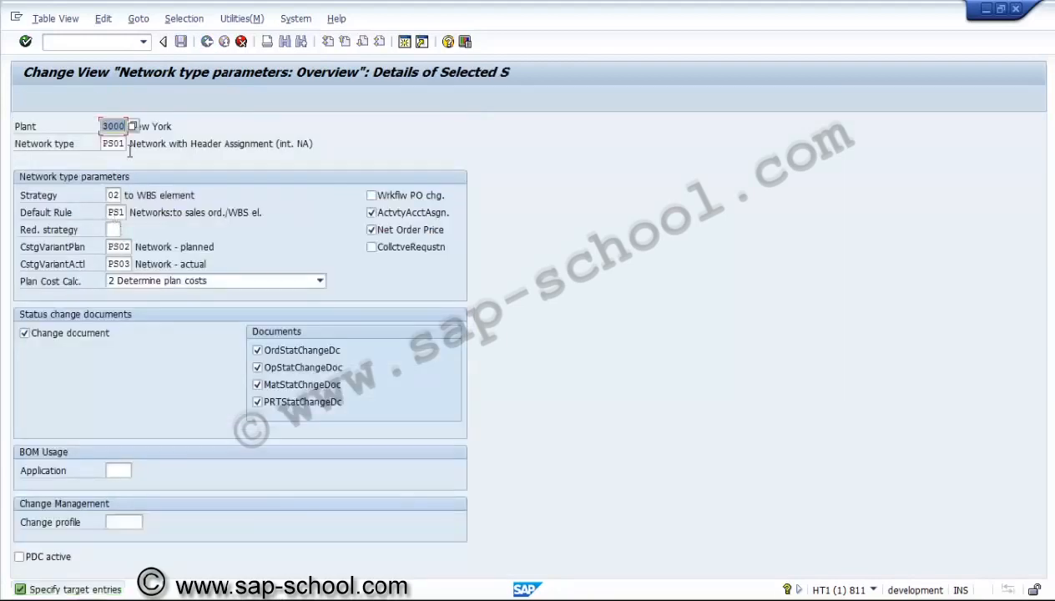
text(3001)
key(Return)
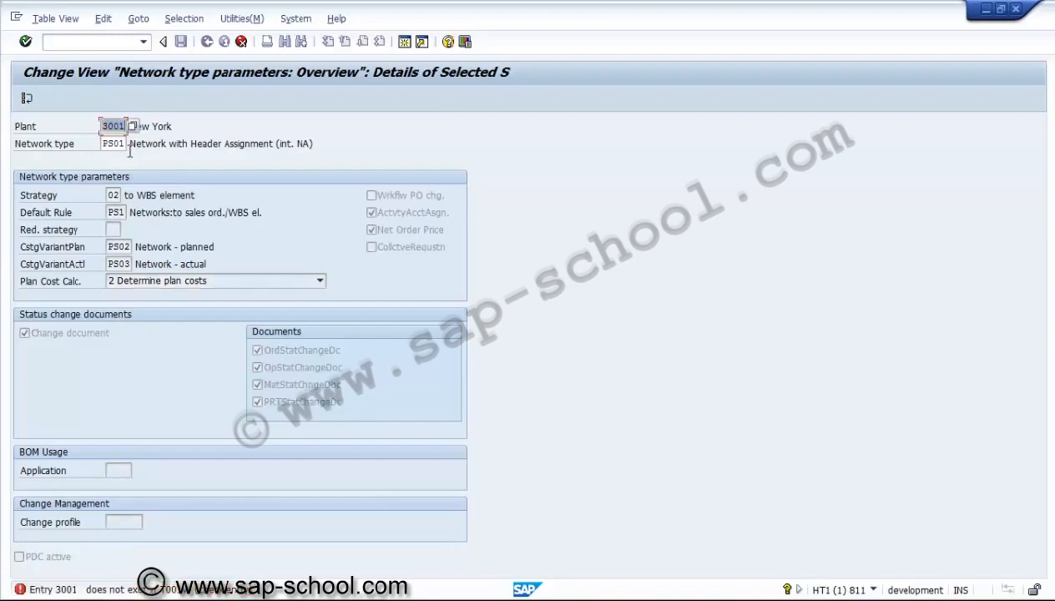
key(Return)
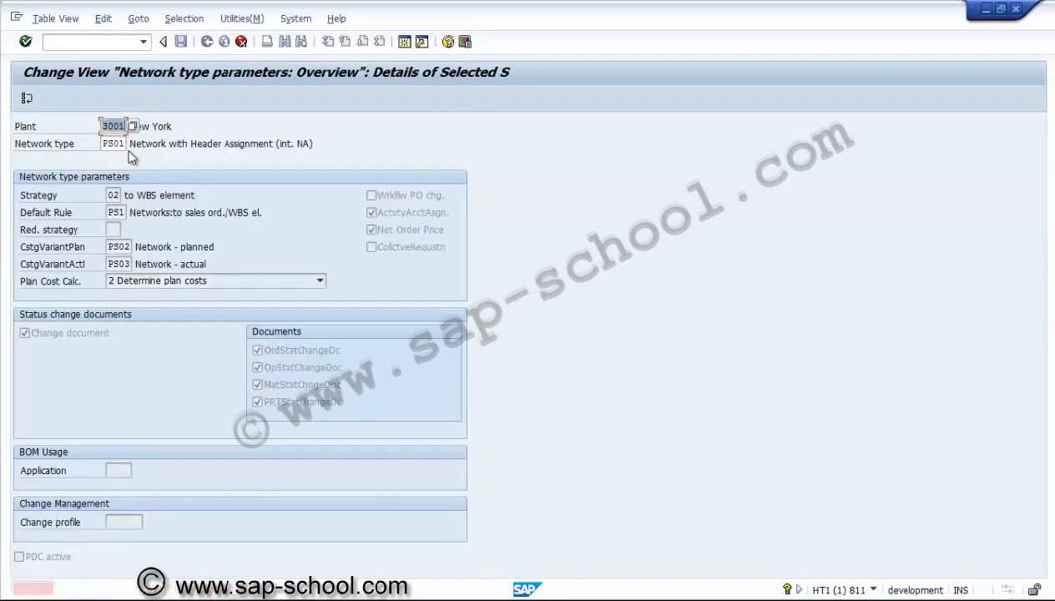
click(29, 98)
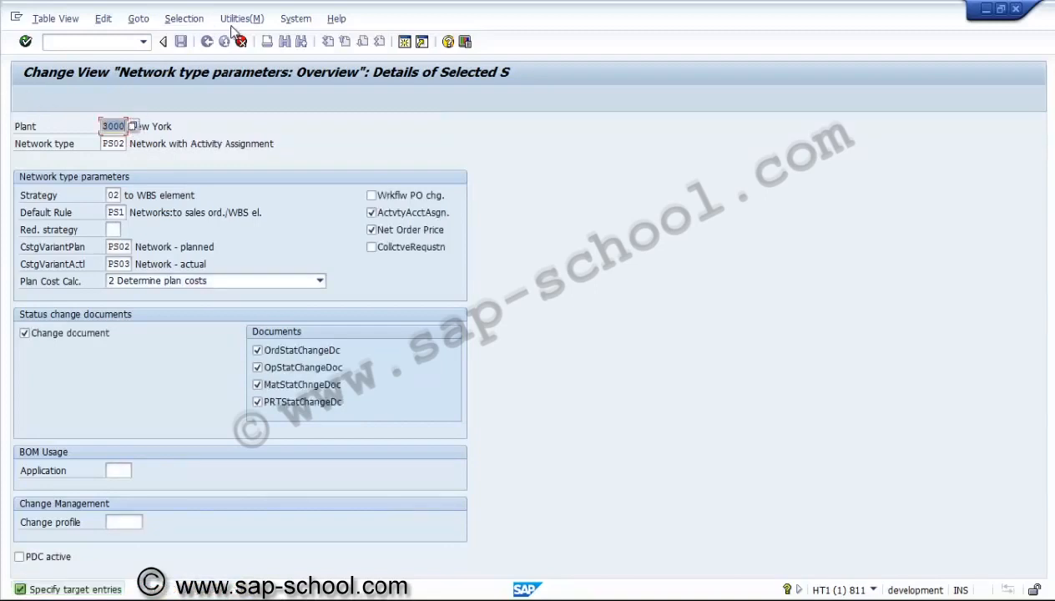
click(240, 44)
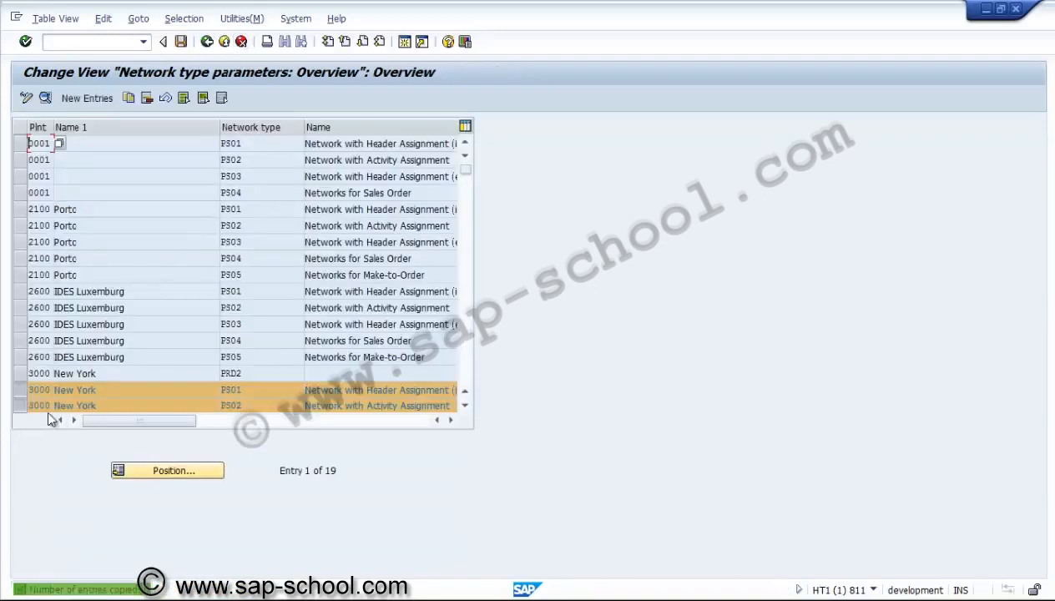
Deselect the plant 3000 entries PS01 and PS02, save the table and return to the implementation guide
click(465, 406)
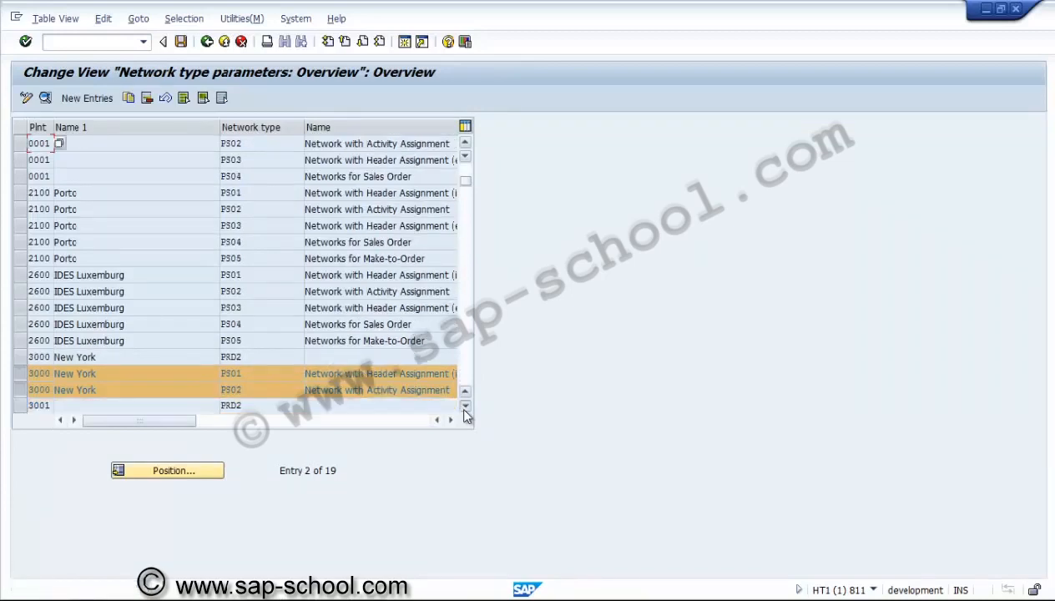
click(465, 405)
click(465, 405)
click(465, 406)
click(465, 405)
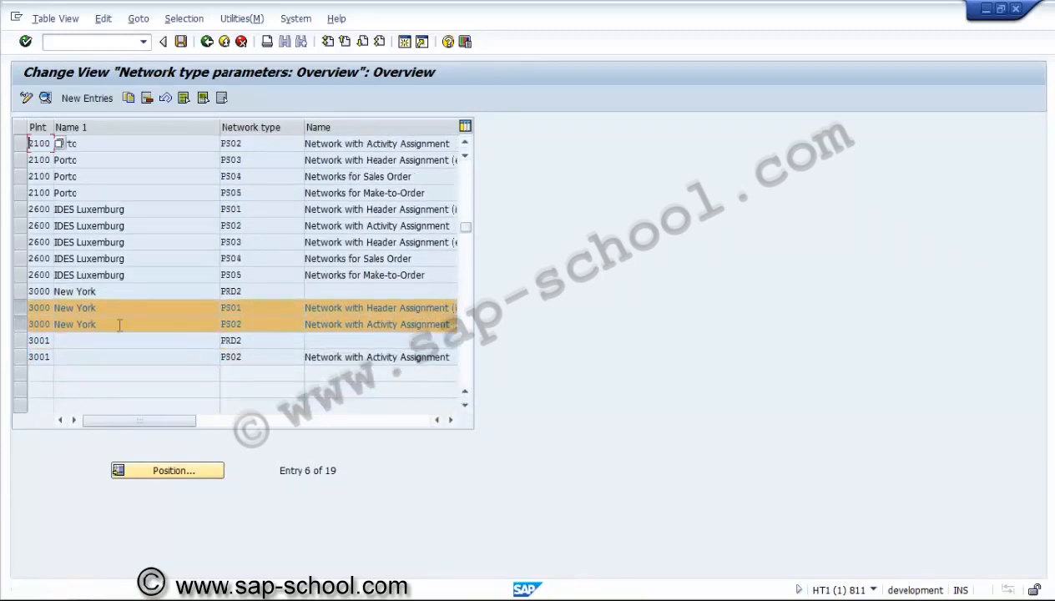
click(22, 322)
click(21, 308)
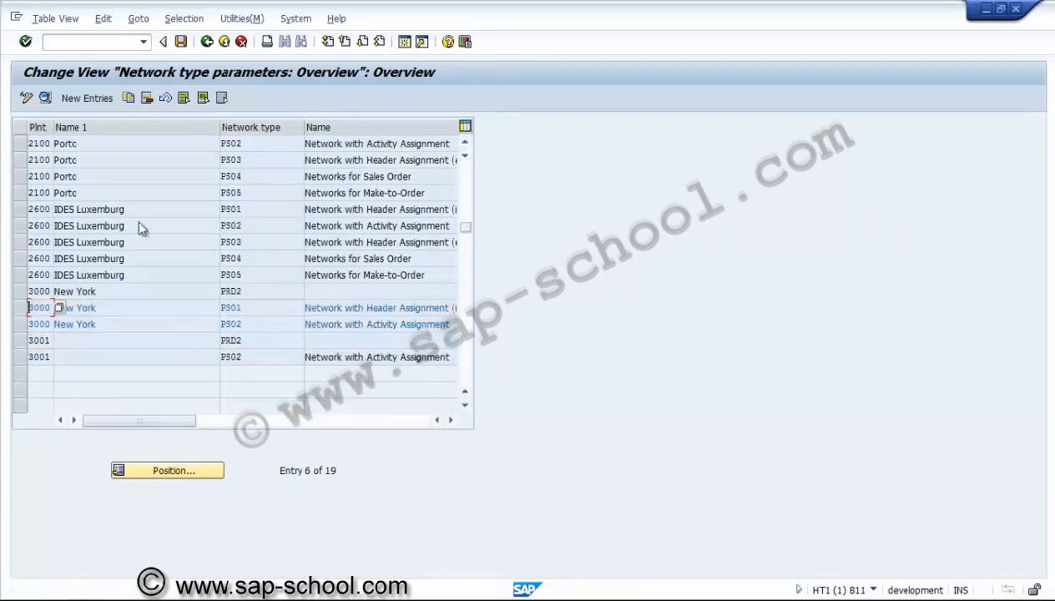
click(183, 41)
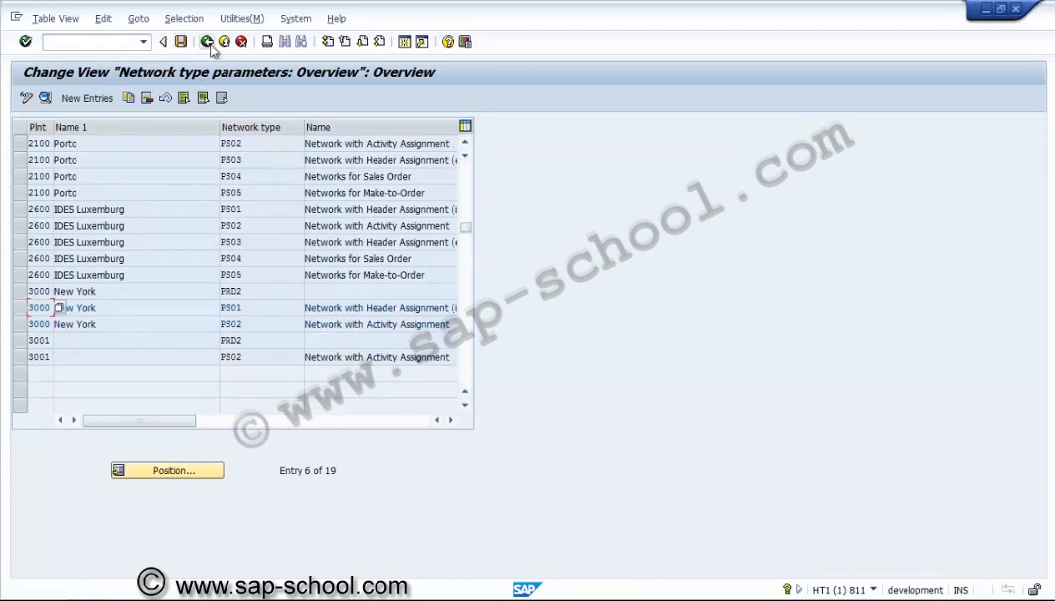
click(208, 43)
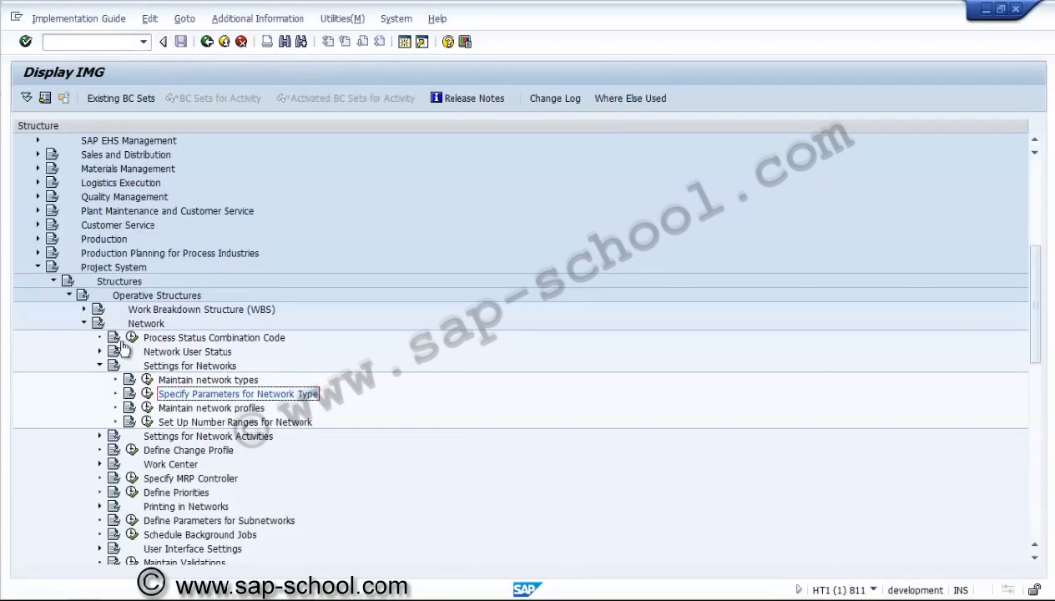
Start the maintenance of network profiles, select profile 0000001 and check its details before returning to the overview
click(147, 408)
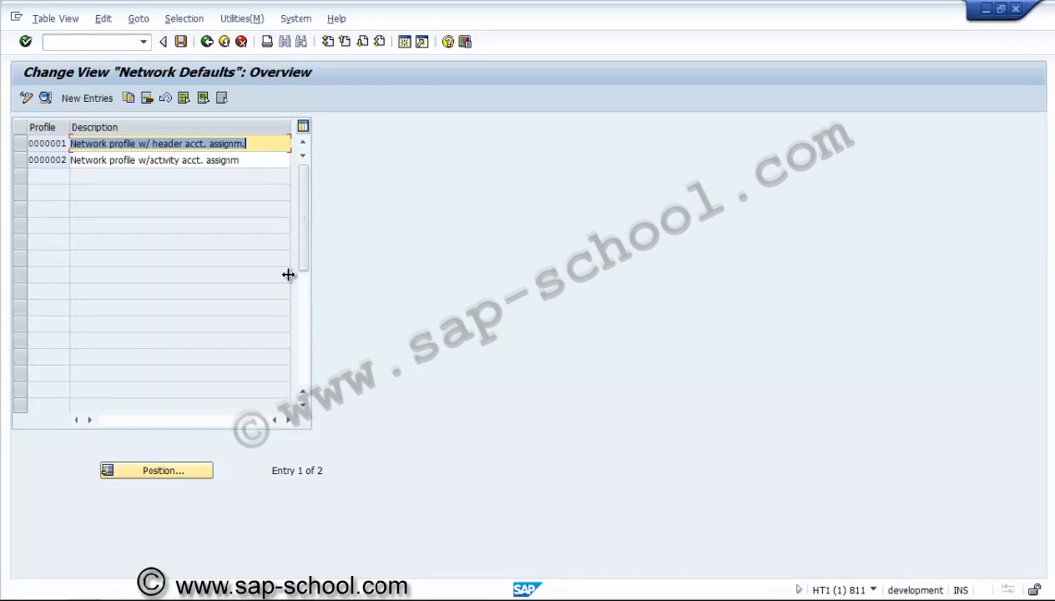
click(30, 145)
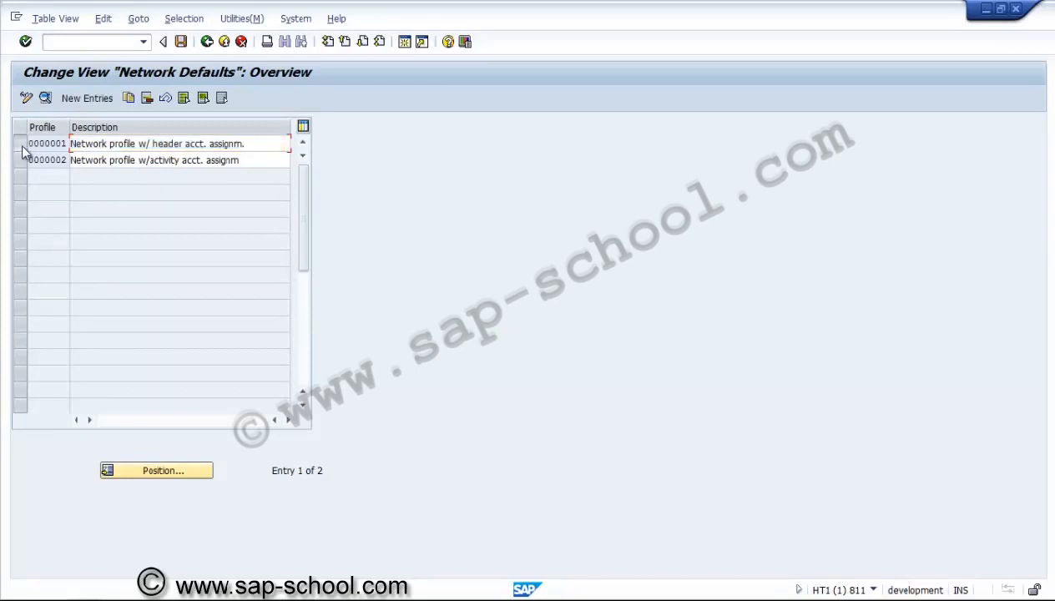
click(46, 98)
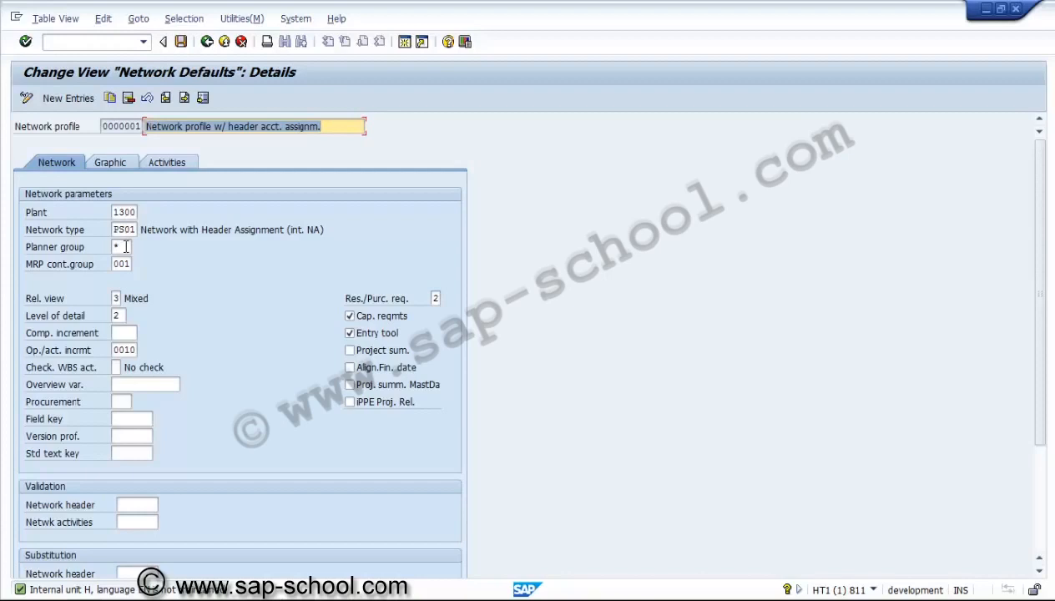
click(111, 101)
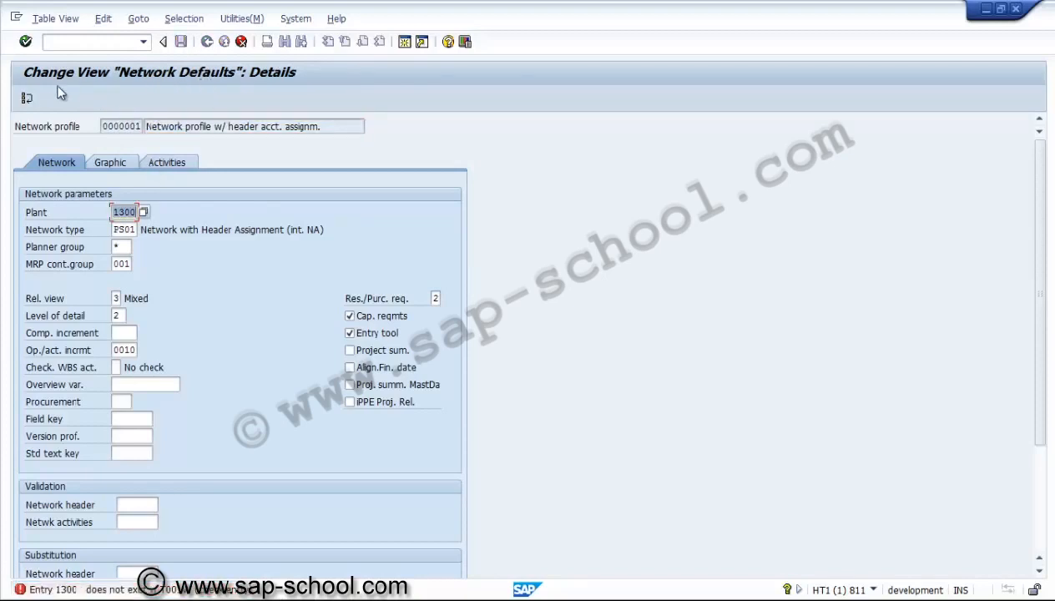
click(24, 97)
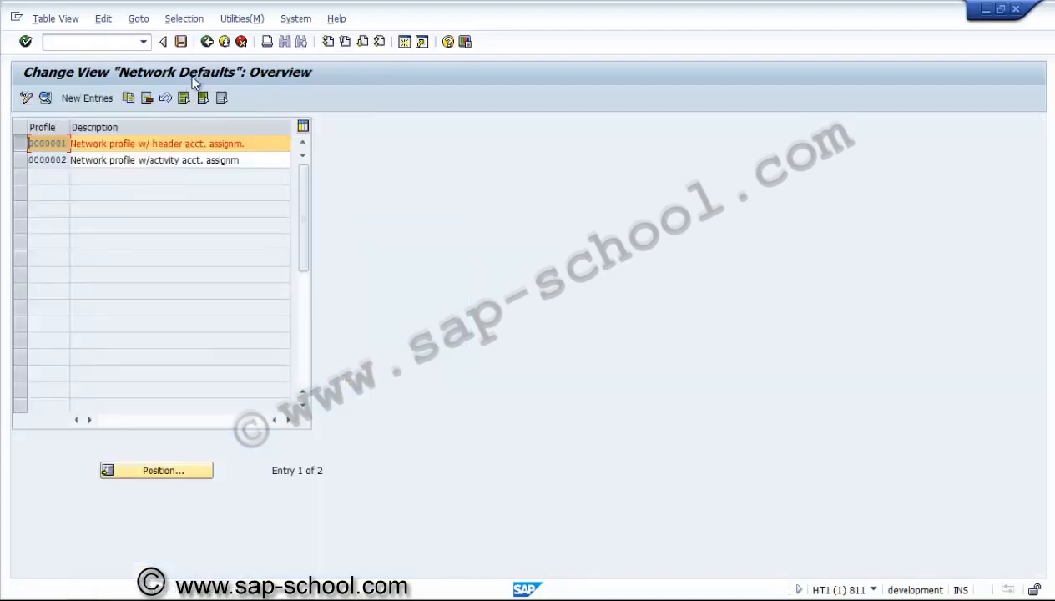
Copy network profile 0000001 and name the new profile 3000PS1
click(130, 99)
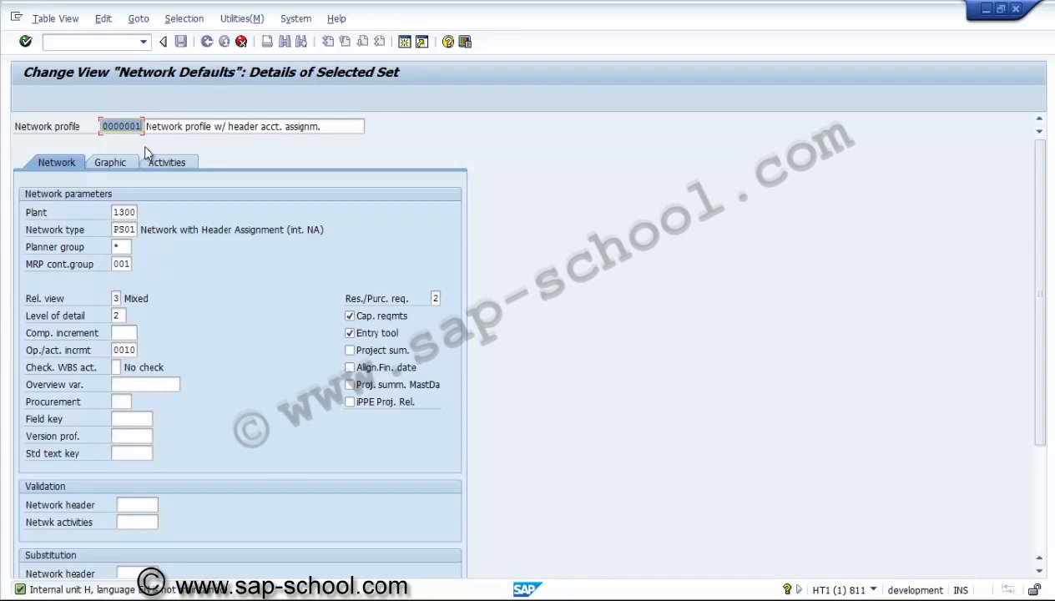
text(3000PS0)
key(BackSpace)
text(1)
Change the description of the copied profile to "Network profile - 3000"
click(322, 126)
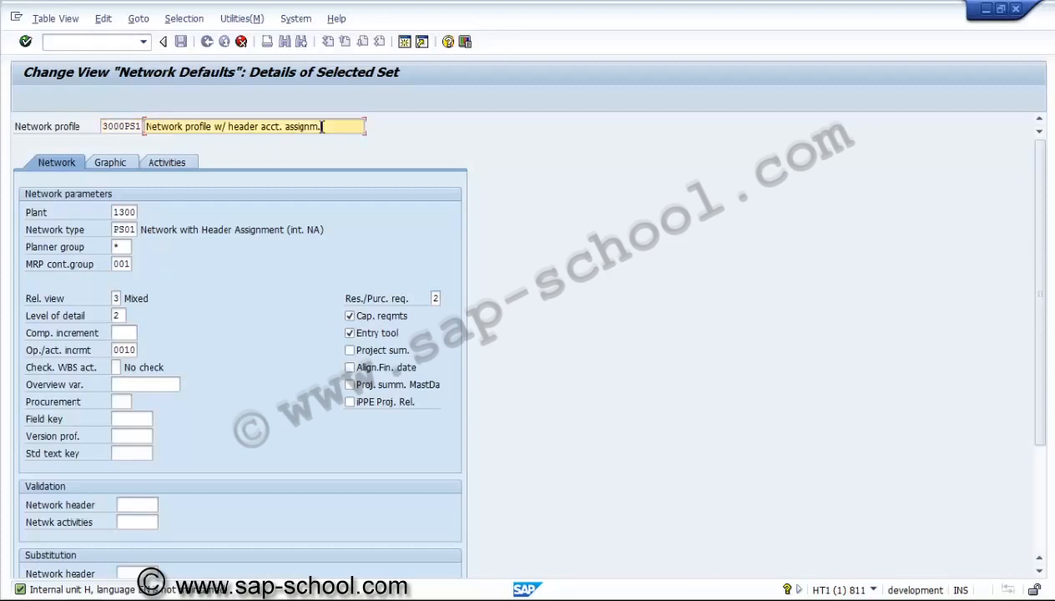
key(BackSpace)
key(BackSpace)
key(BackSpace)
key(BackSpace)
key(BackSpace)
key(BackSpace)
key(BackSpace)
key(BackSpace)
key(BackSpace)
key(BackSpace)
key(BackSpace)
key(BackSpace)
key(BackSpace)
key(BackSpace)
key(BackSpace)
key(BackSpace)
key(BackSpace)
key(BackSpace)
key(BackSpace)
key(BackSpace)
key(BackSpace)
key(BackSpace)
key(BackSpace)
key(BackSpace)
key(BackSpace)
text(- )
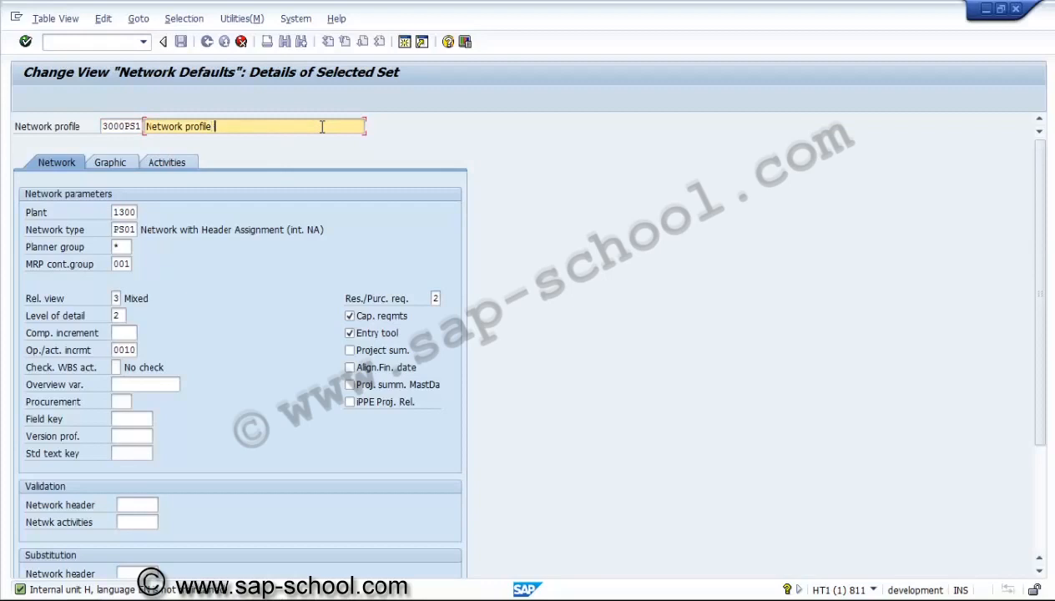
text(3000)
Set the plant of network profile 3000PS1 to 3000
click(136, 212)
key(BackSpace)
key(BackSpace)
key(BackSpace)
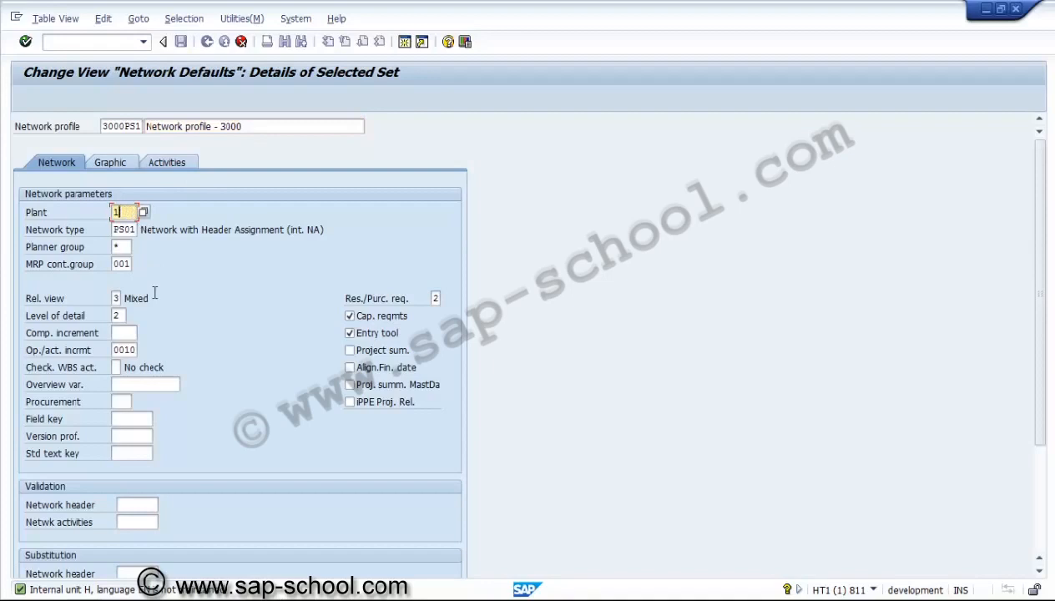
key(BackSpace)
text(3000)
Clear the planner group of network profile 3000PS1 and set its MRP controller group to RPA
click(133, 233)
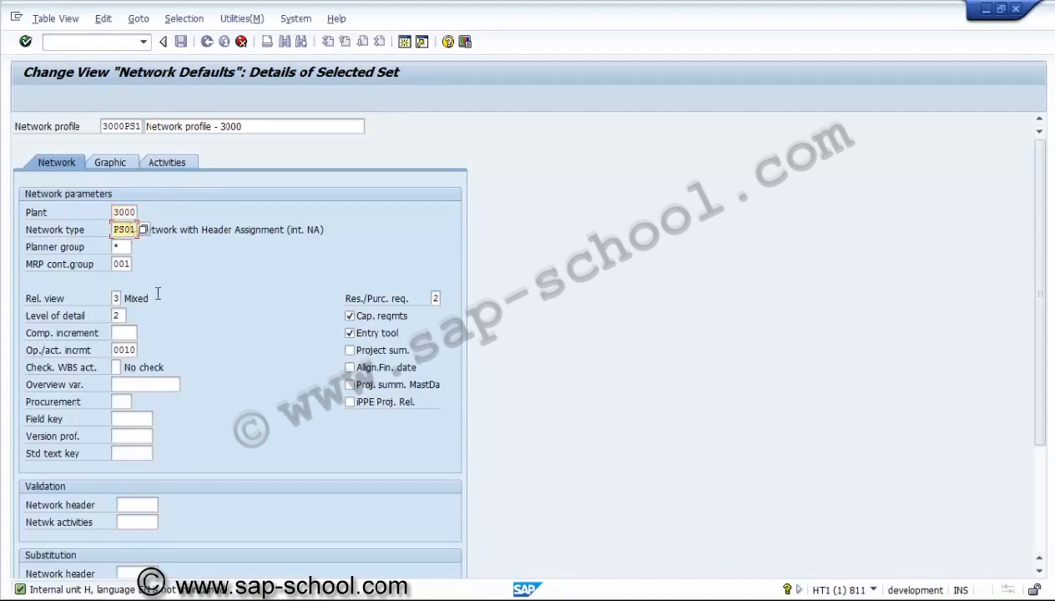
click(122, 248)
key(BackSpace)
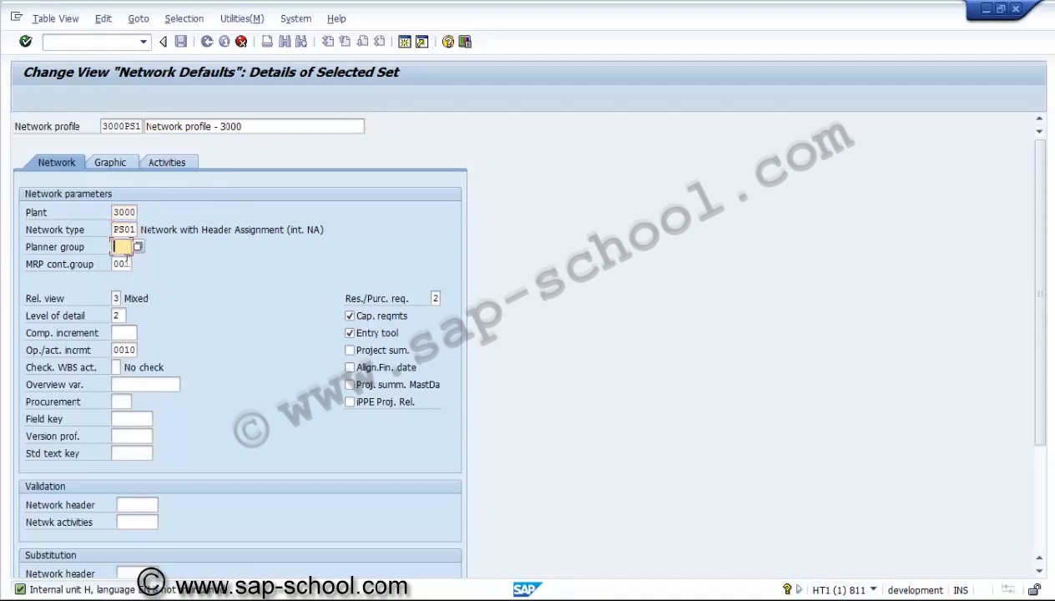
click(123, 264)
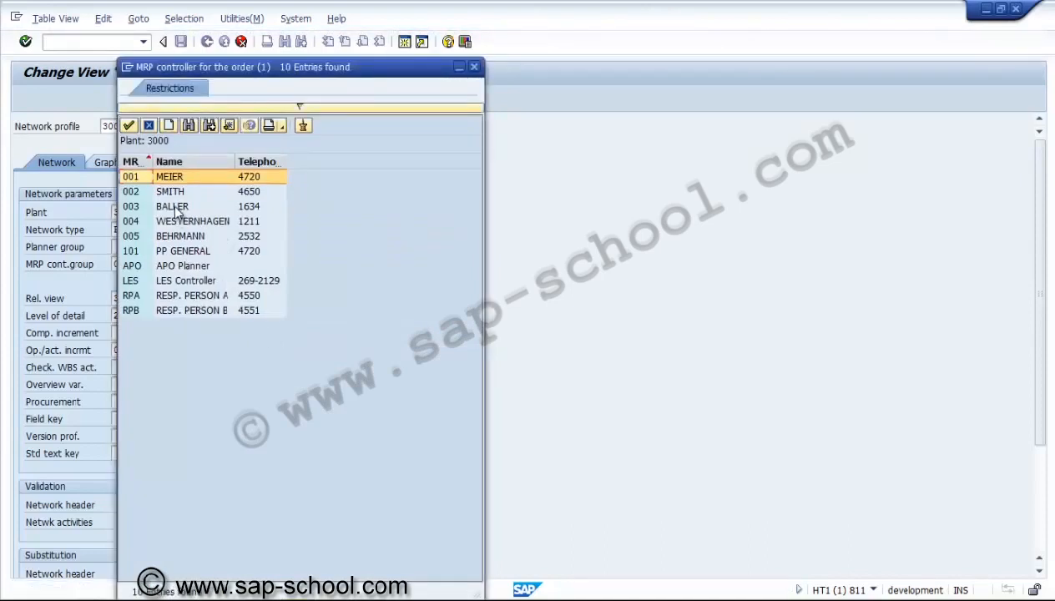
click(174, 299)
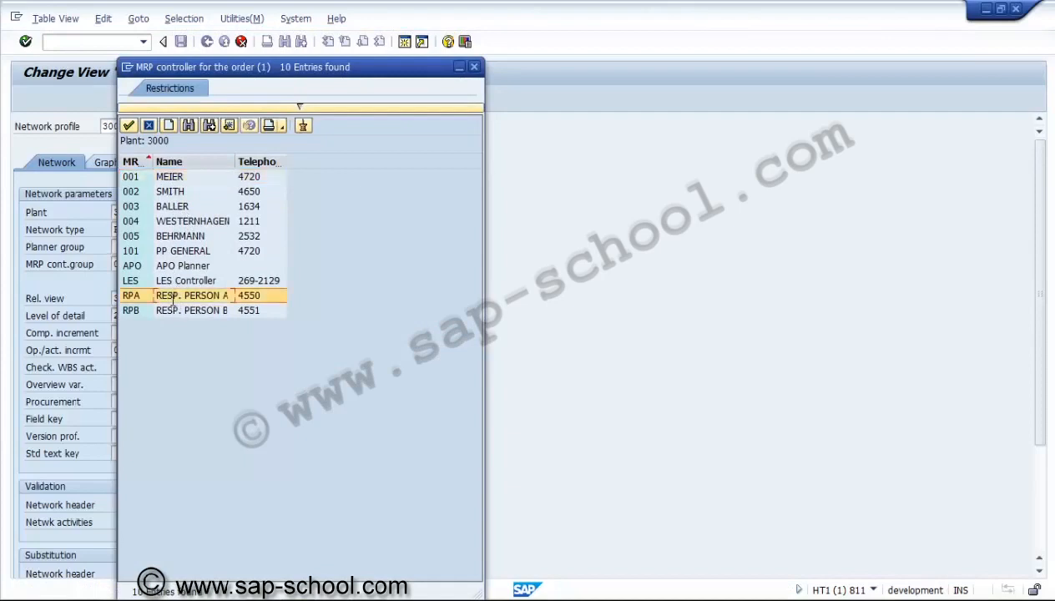
double_click(174, 298)
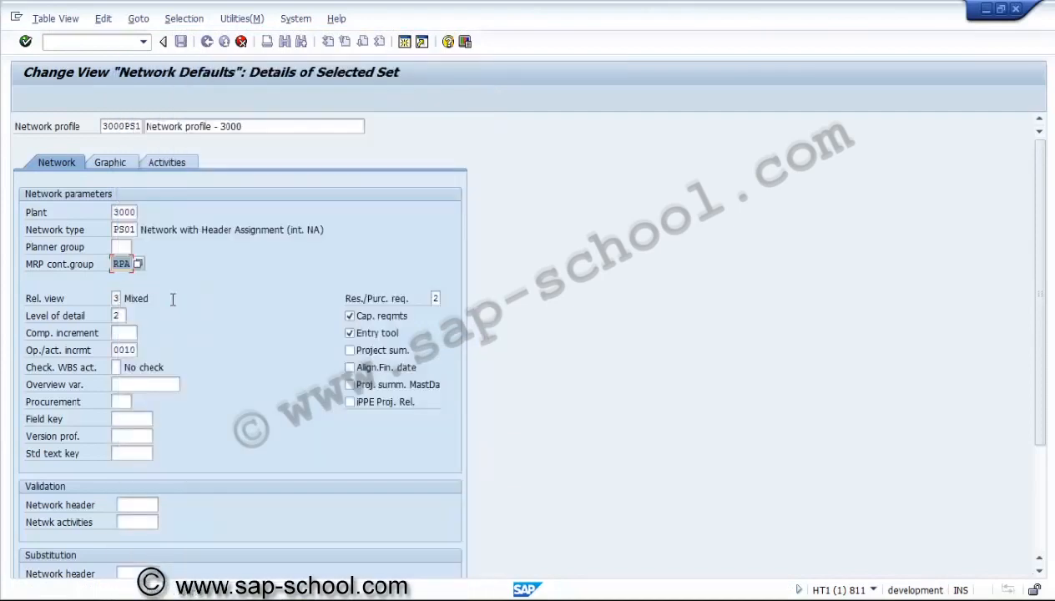
Check the possible entries for the relationship view and leave them without choosing one
click(116, 298)
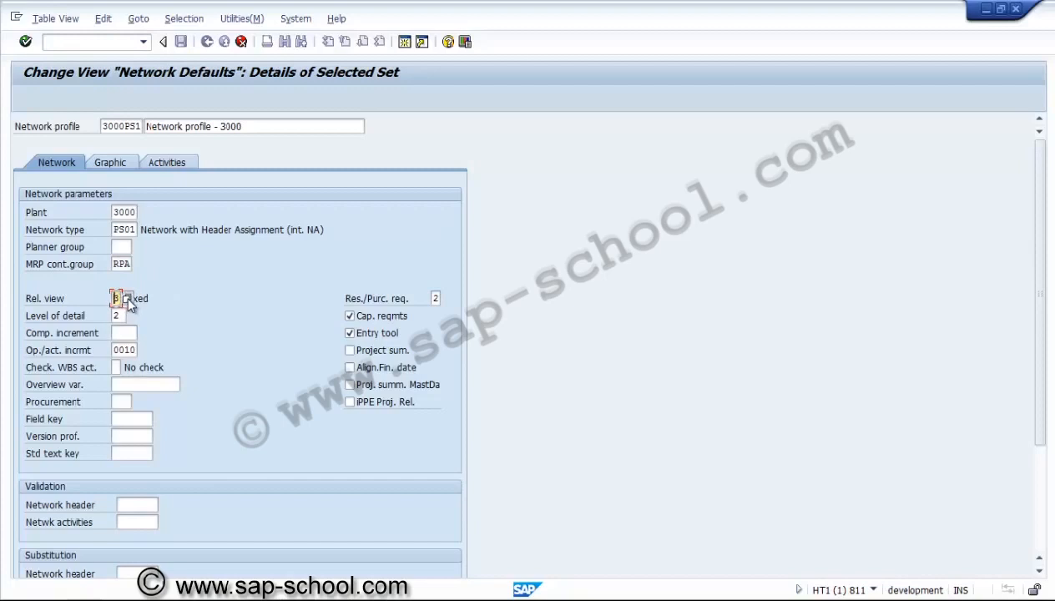
click(127, 299)
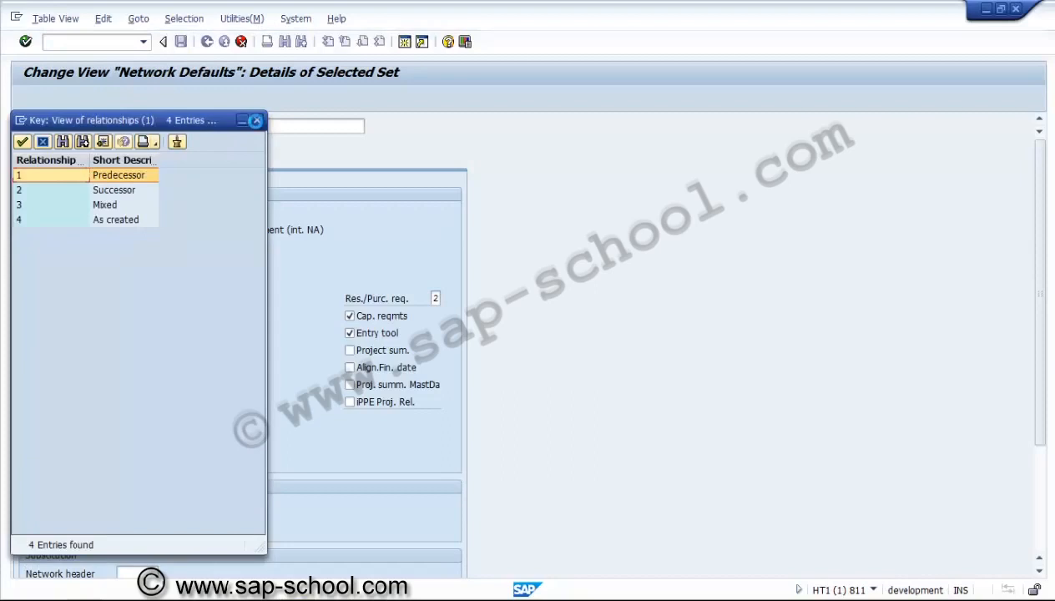
click(257, 121)
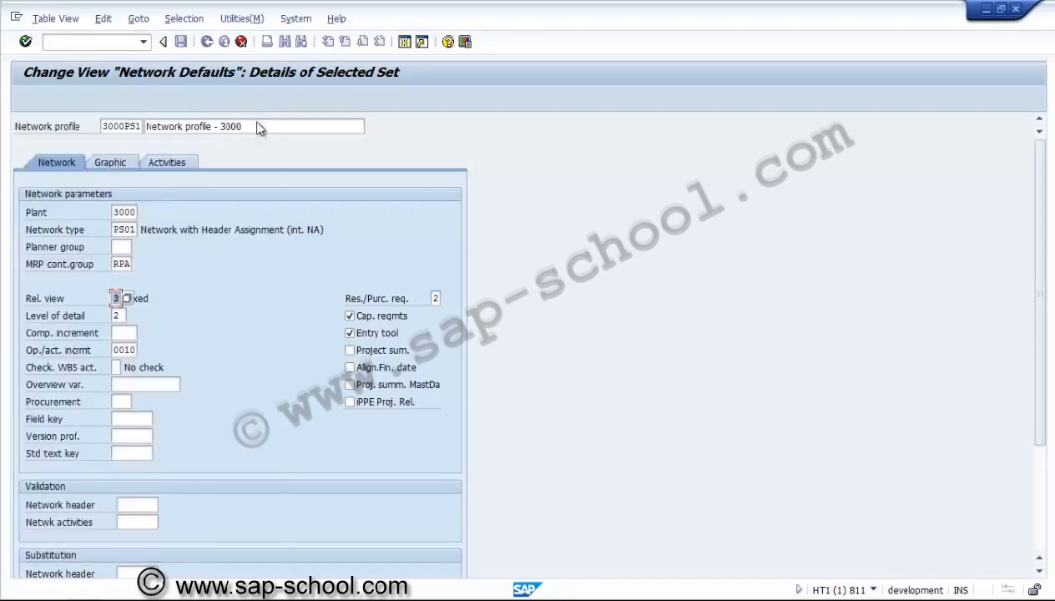
Set the component increment of the network profile to 10
click(121, 315)
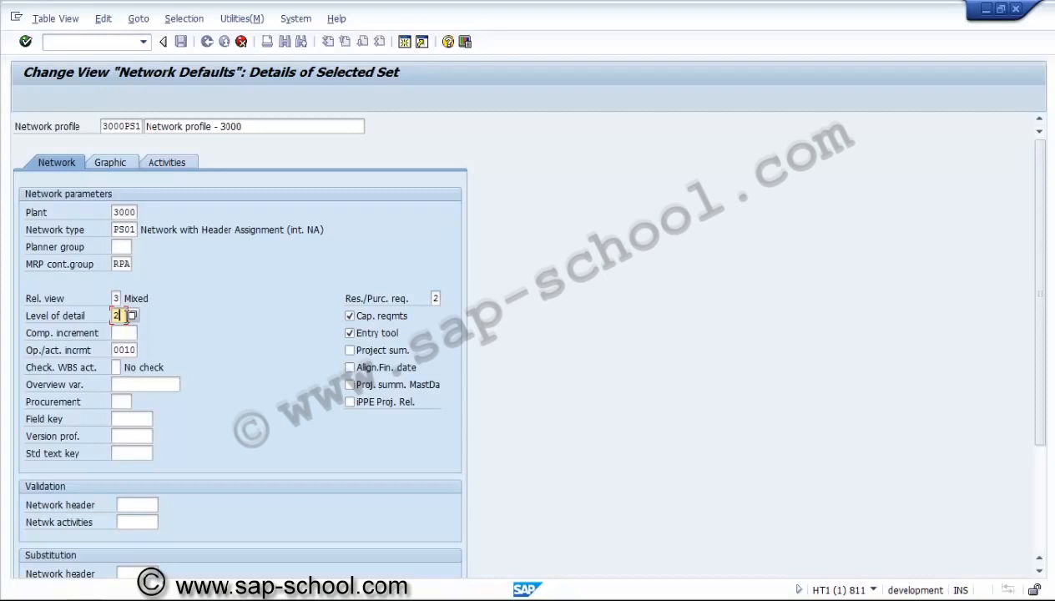
key(Tab)
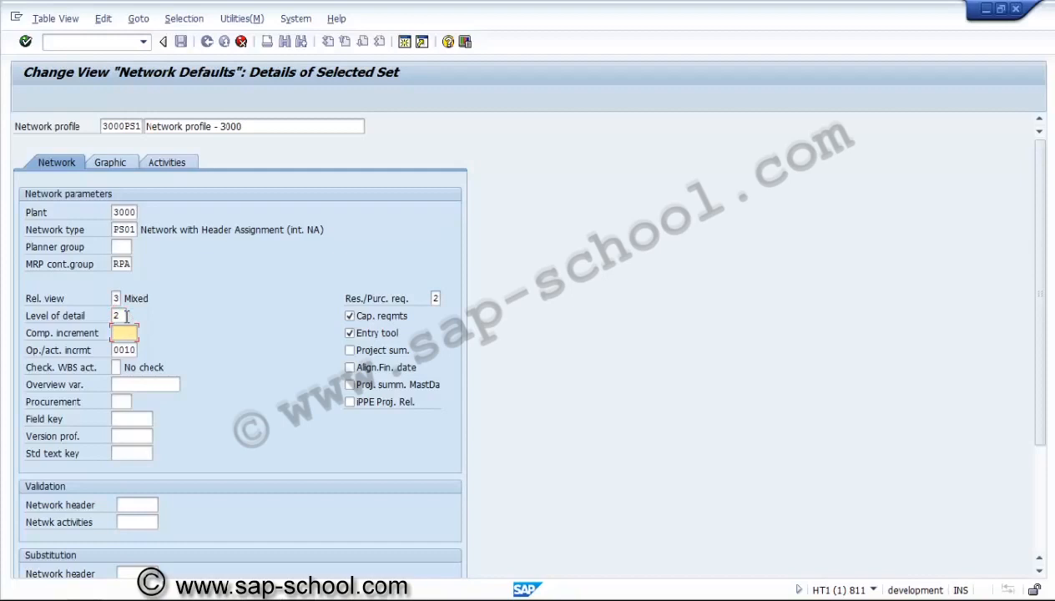
text(10)
key(Tab)
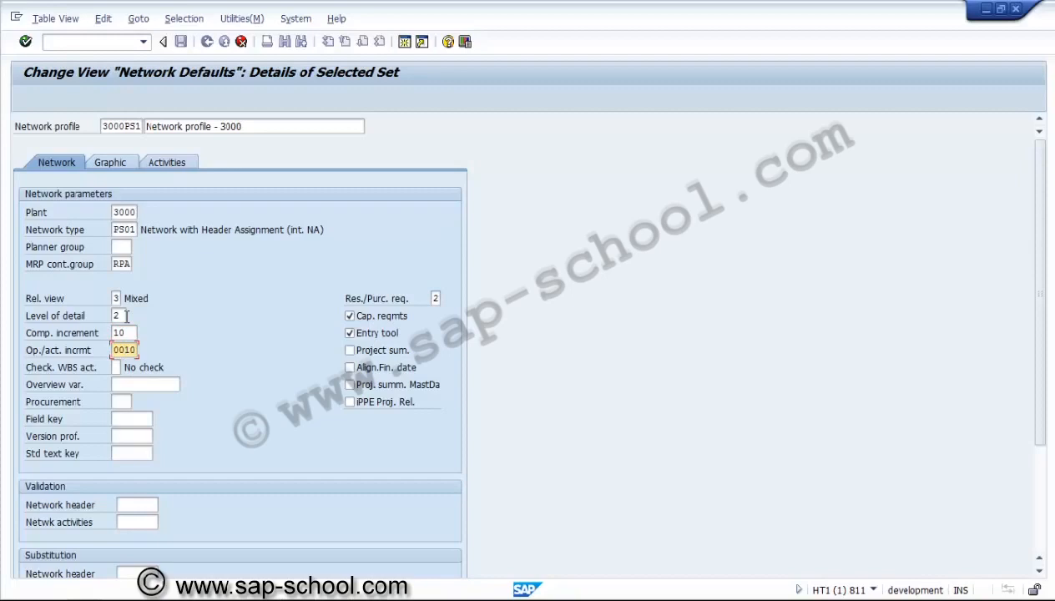
Set the WBS activity check to W (Exit with warning)
key(Tab)
click(128, 368)
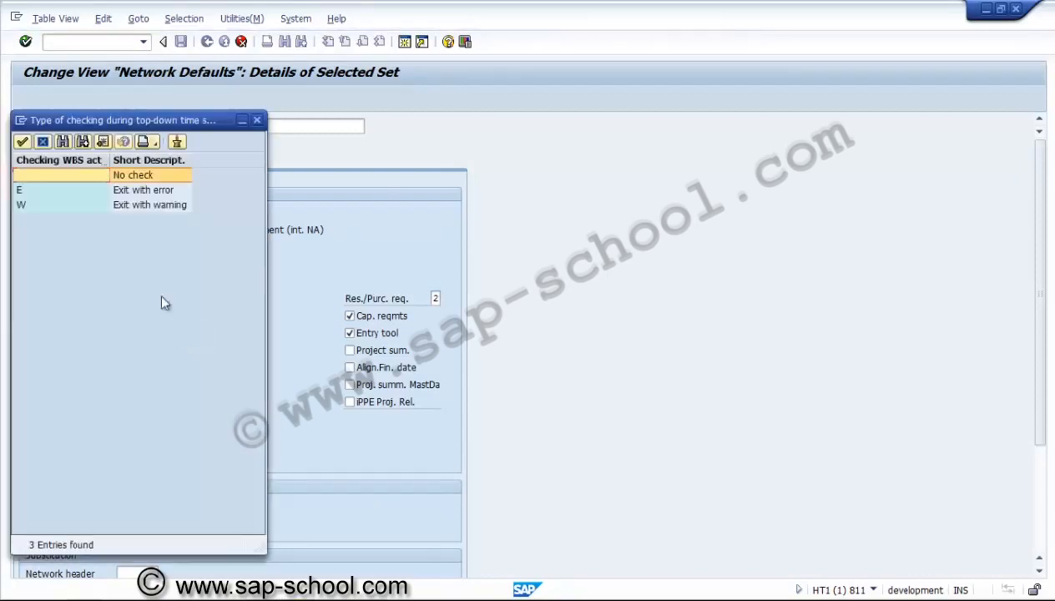
double_click(143, 207)
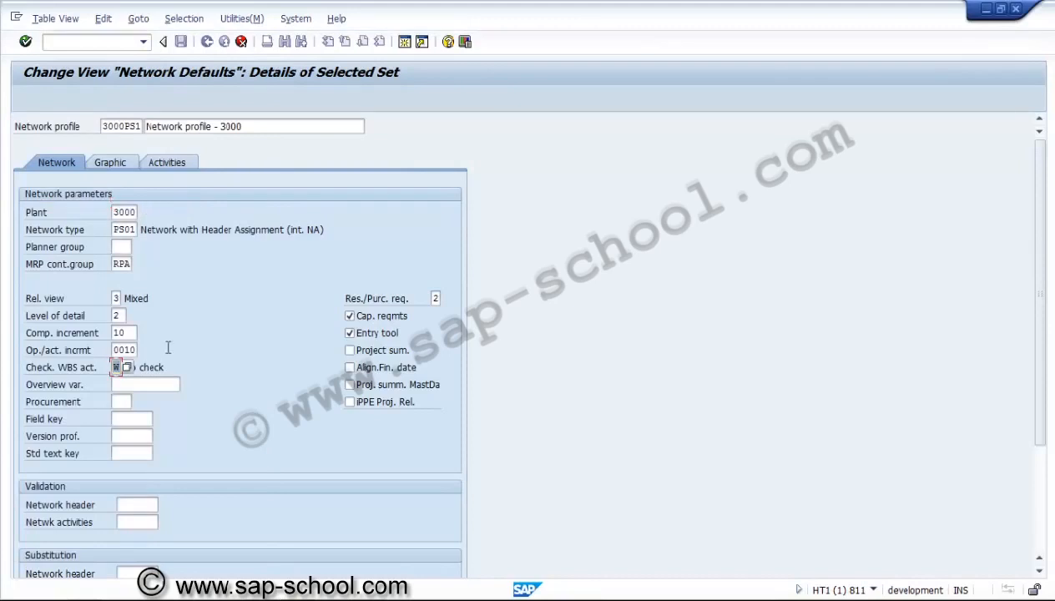
Look up the possible procurement entries, cancel the entry maintenance, and go through the overview variant, field key, version profile and standard text key
click(161, 384)
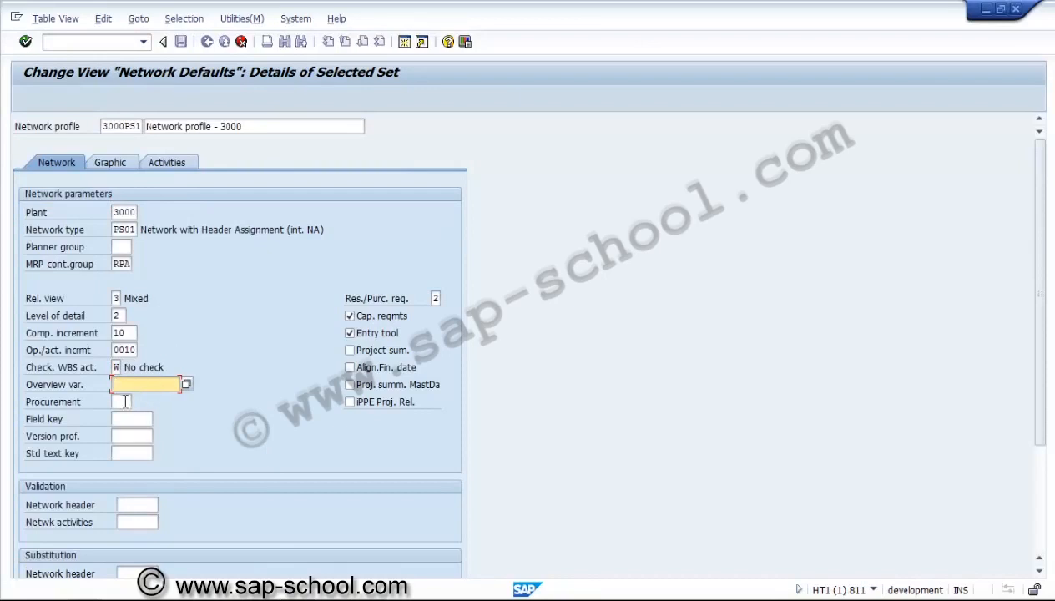
click(124, 400)
click(139, 402)
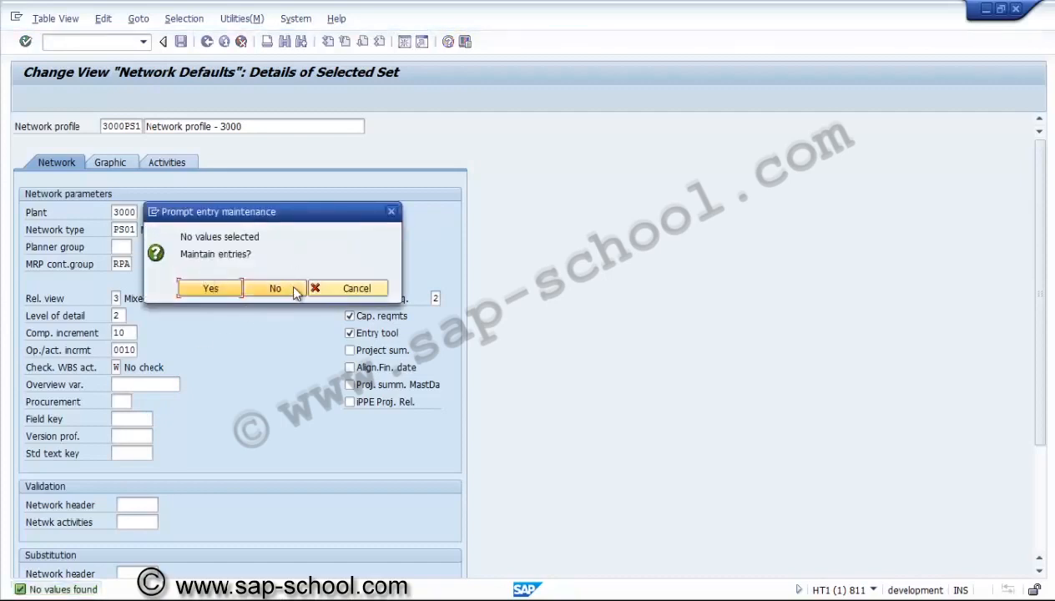
click(332, 288)
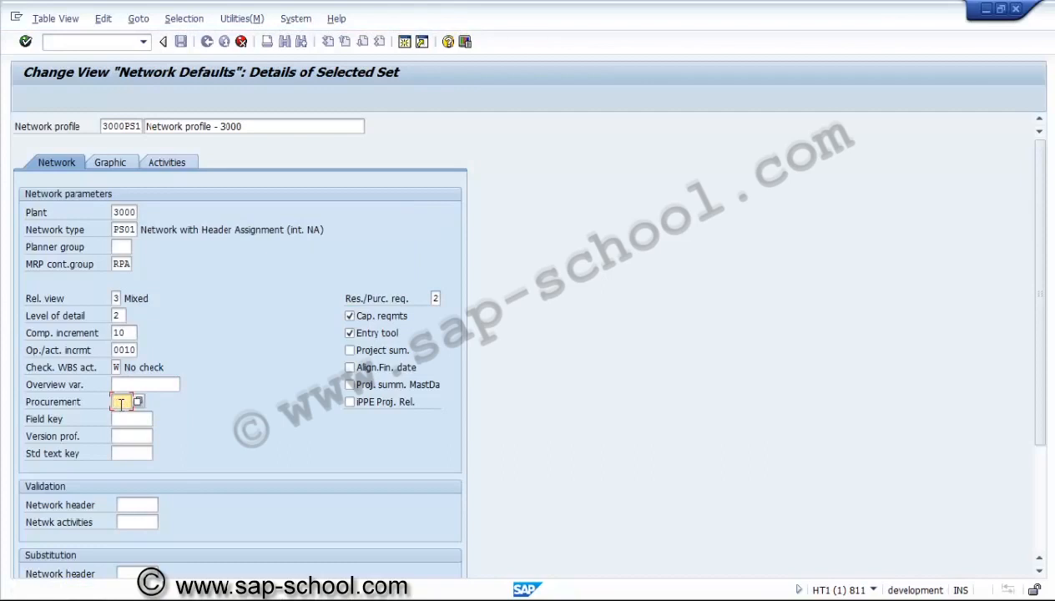
click(124, 418)
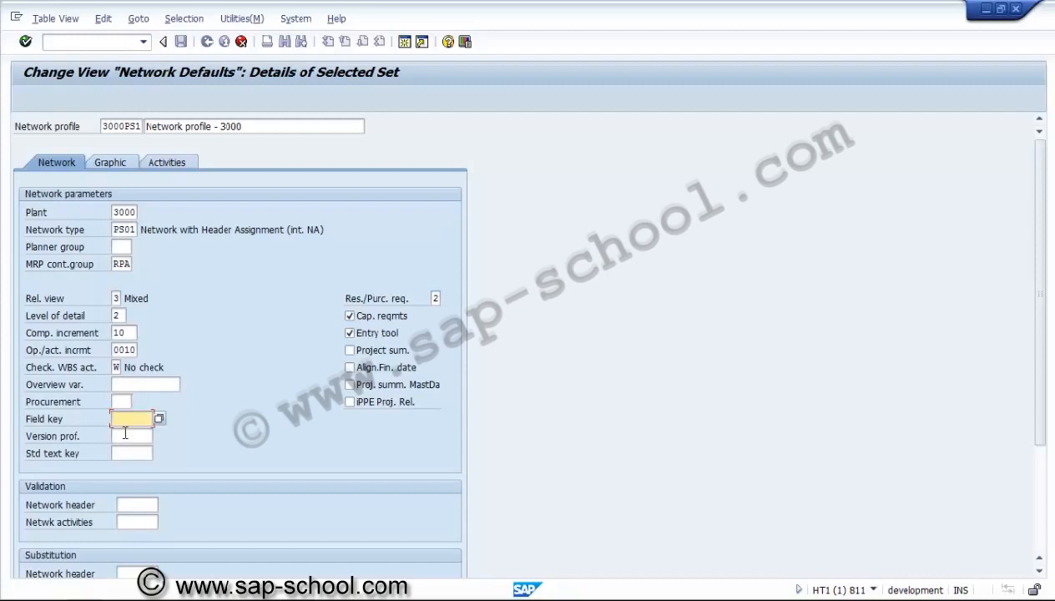
click(125, 435)
click(126, 453)
Set Res./Purc. req. to 2 (From release), deselect Cap. reqmts and Entry tool, and select Align.Fin. date and Proj. summ. MastDa
click(435, 298)
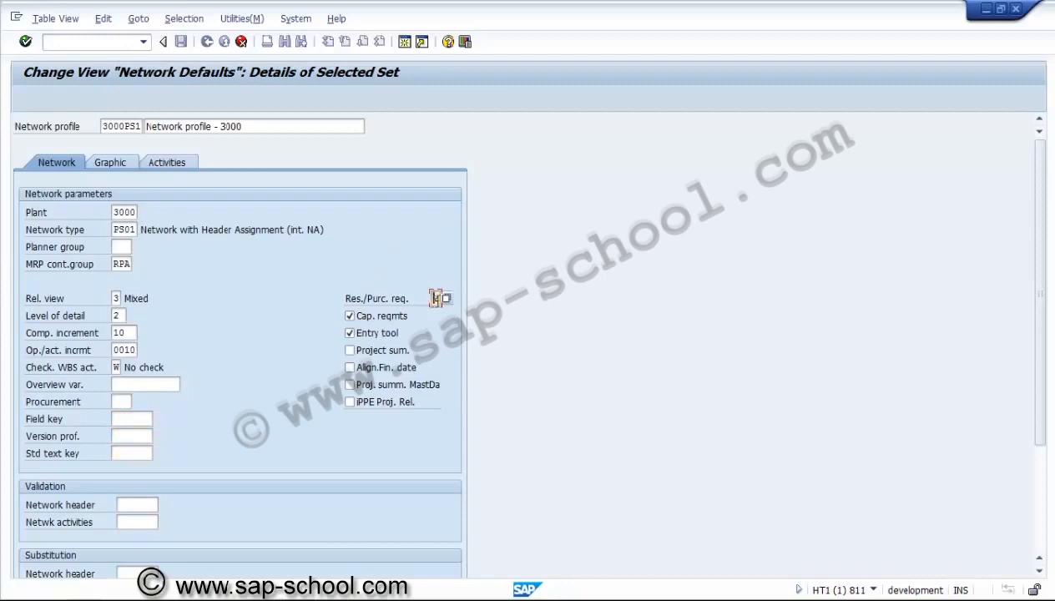
click(445, 300)
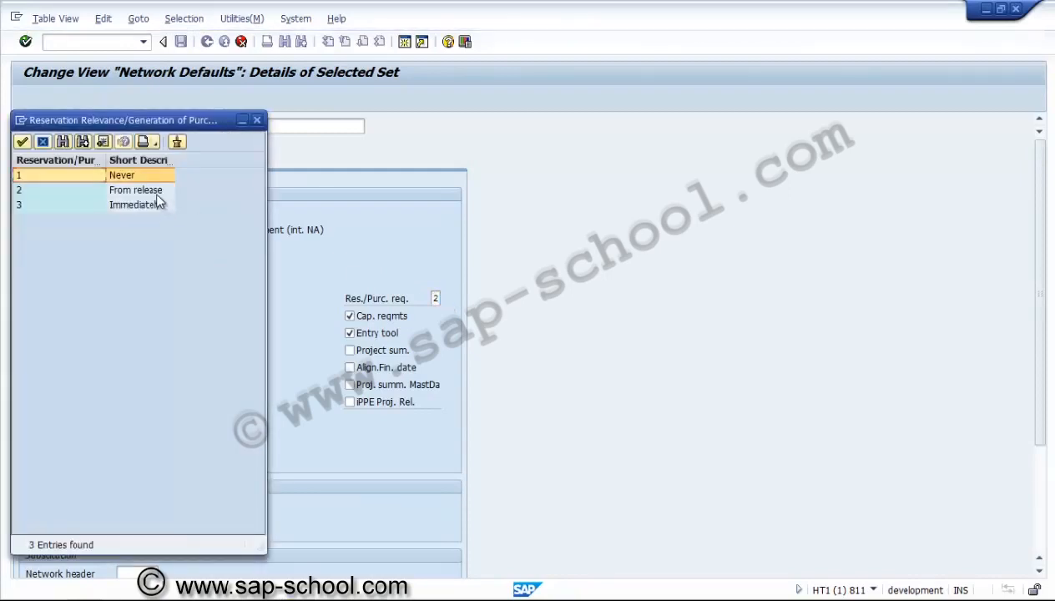
double_click(138, 191)
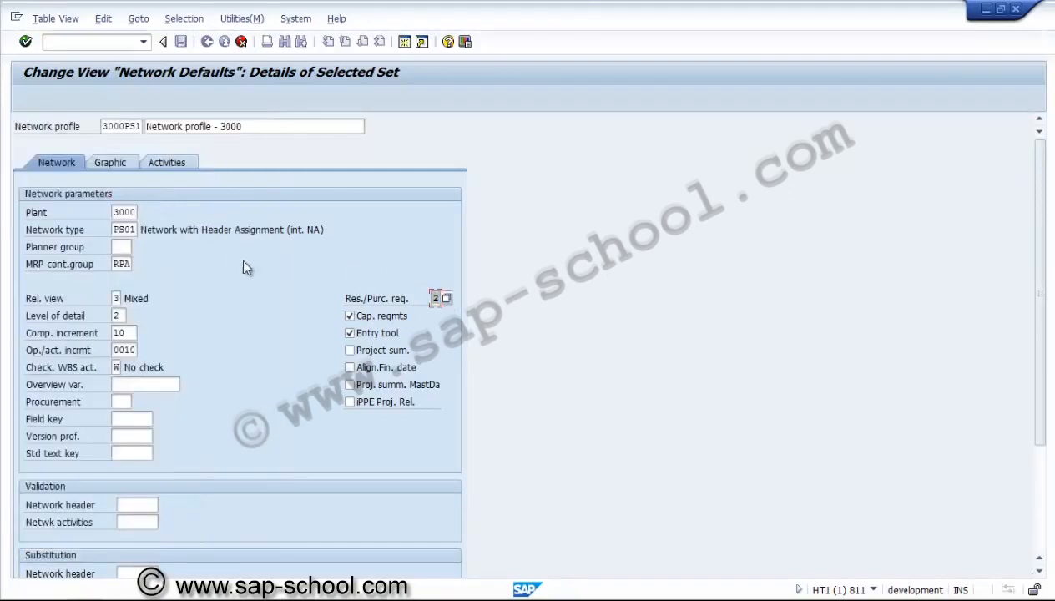
click(370, 321)
click(371, 337)
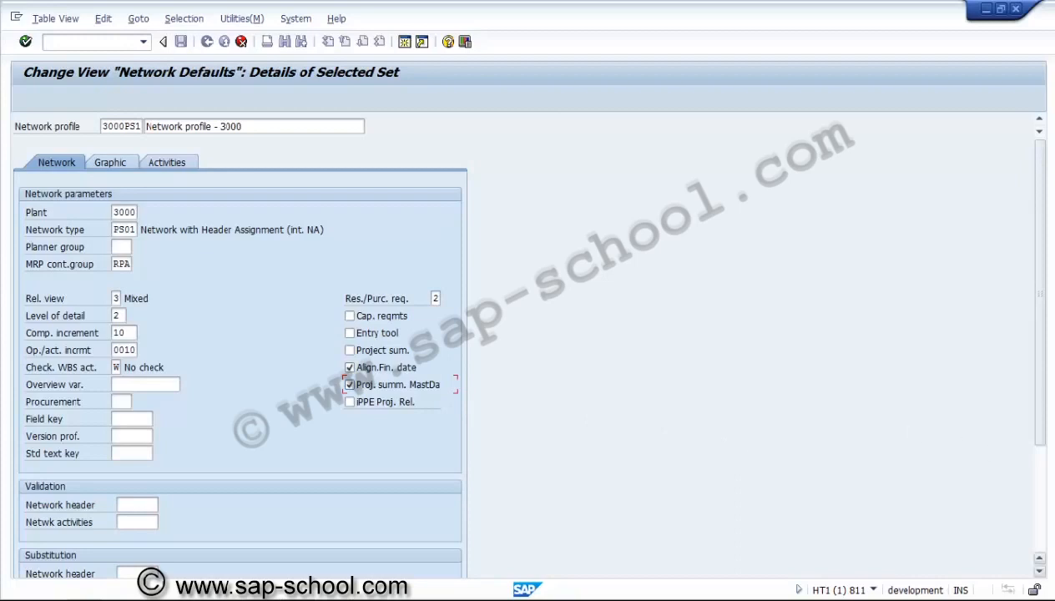
Review the validation, substitution and access control list settings of the network profile
click(1041, 573)
click(1041, 573)
click(1041, 573)
click(1041, 572)
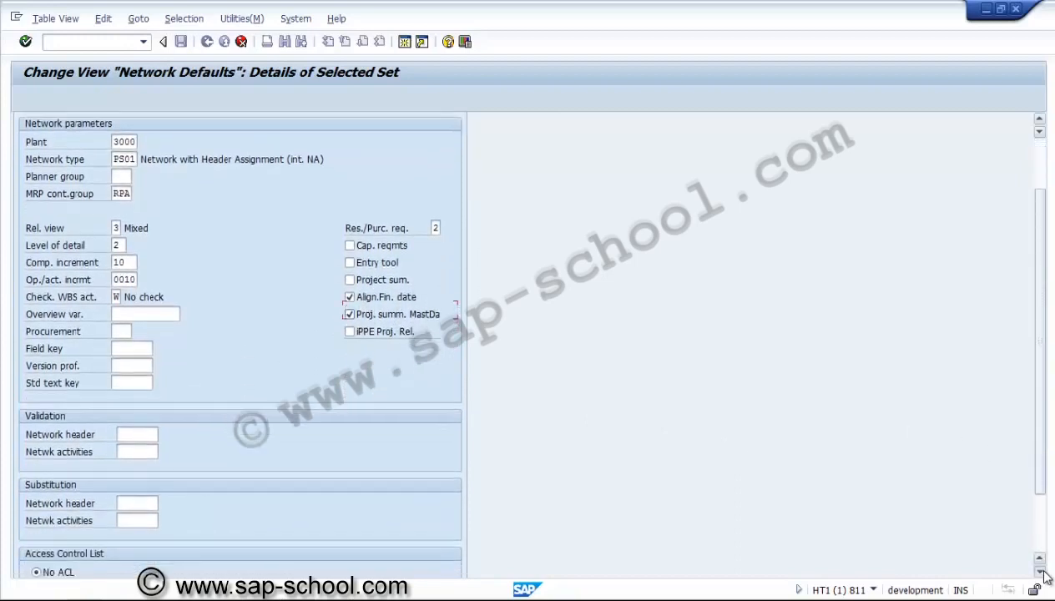
click(1041, 572)
click(1041, 573)
click(1041, 573)
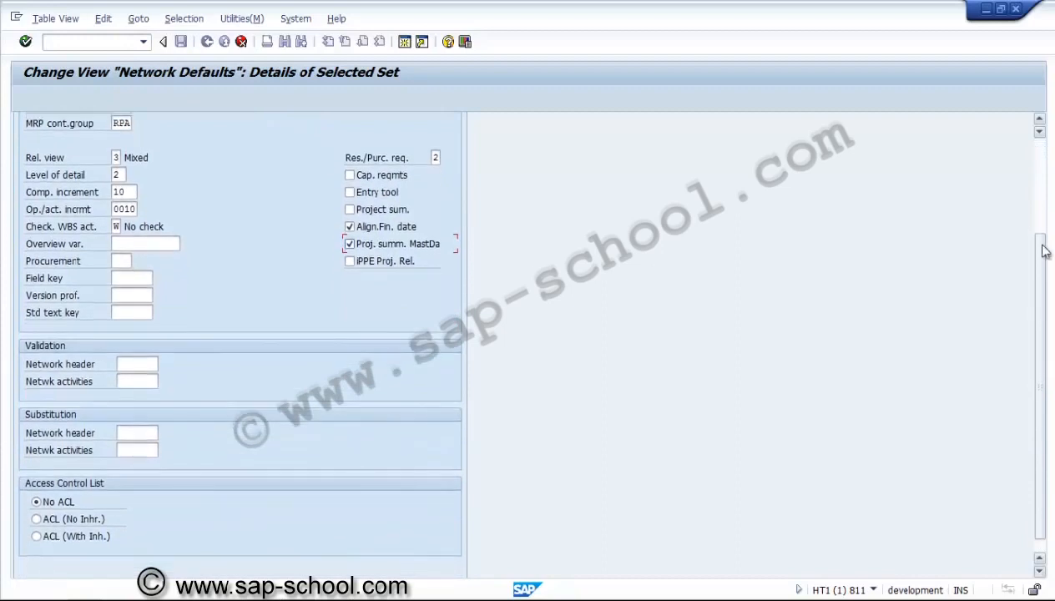
click(1040, 152)
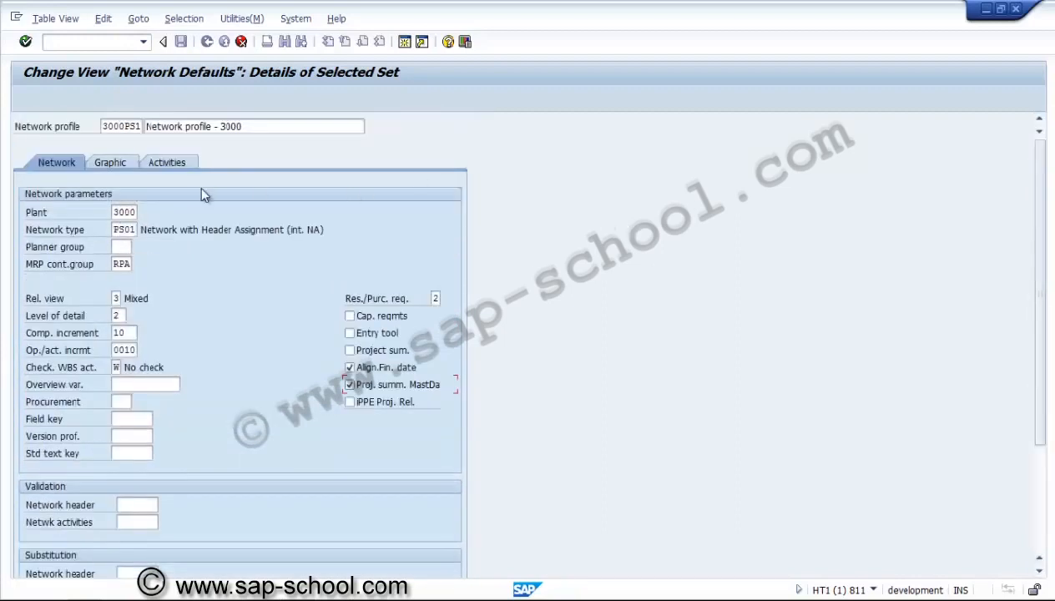
Review the graphic settings of the network profile, including the planning board profile and overall profile ID
click(122, 162)
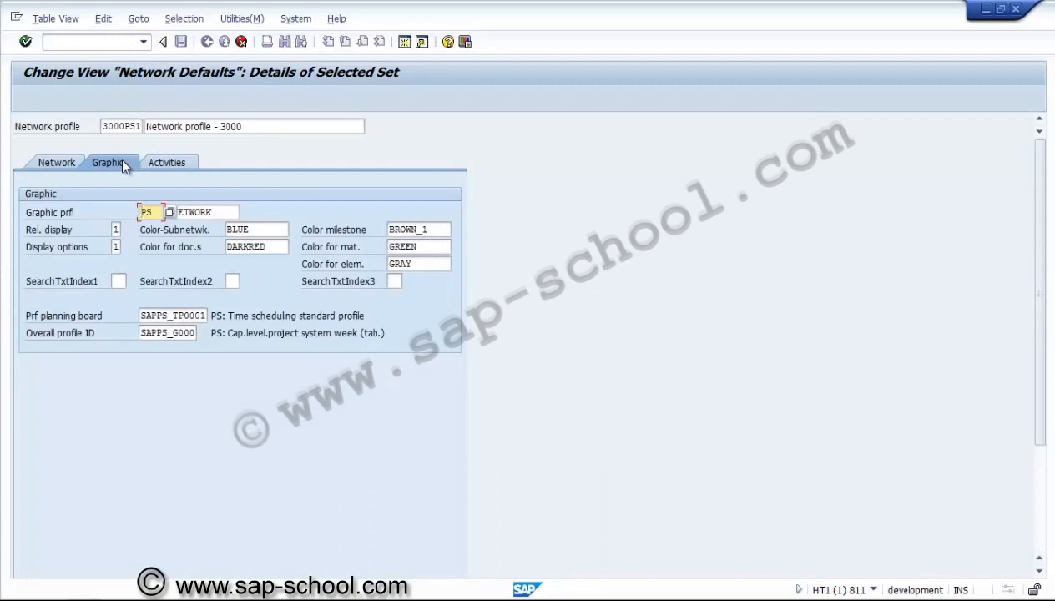
click(199, 317)
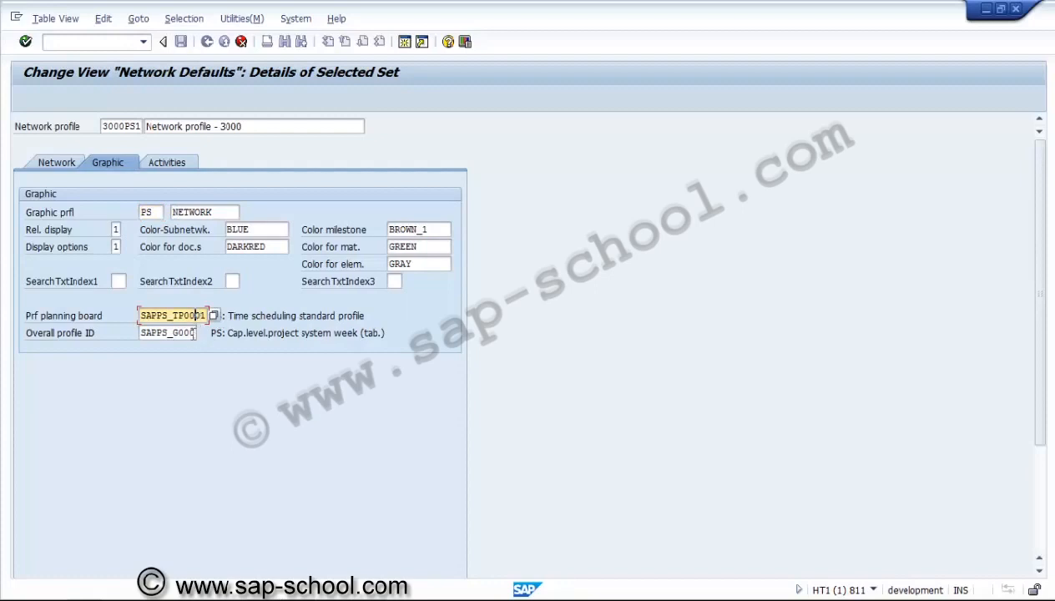
click(186, 334)
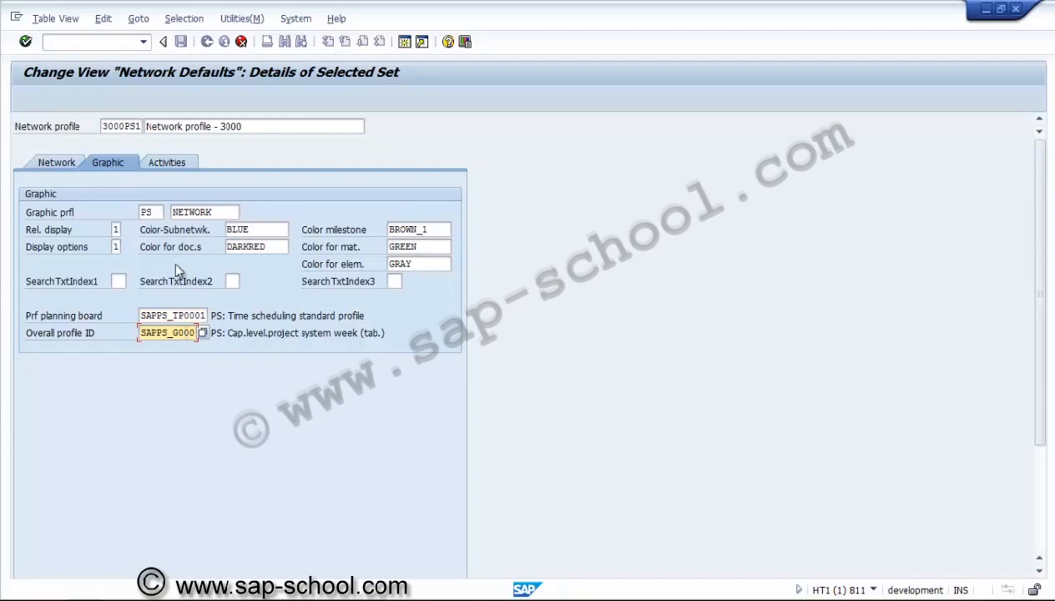
In the activity parameters, set the unit for work of the internally processed activity to HR (Hours)
click(171, 163)
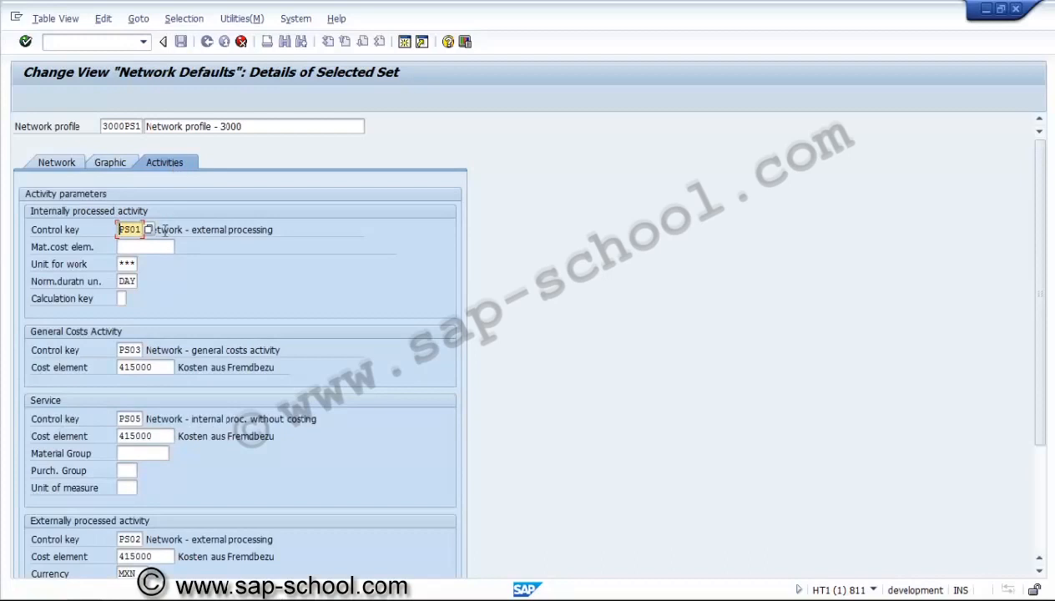
click(127, 264)
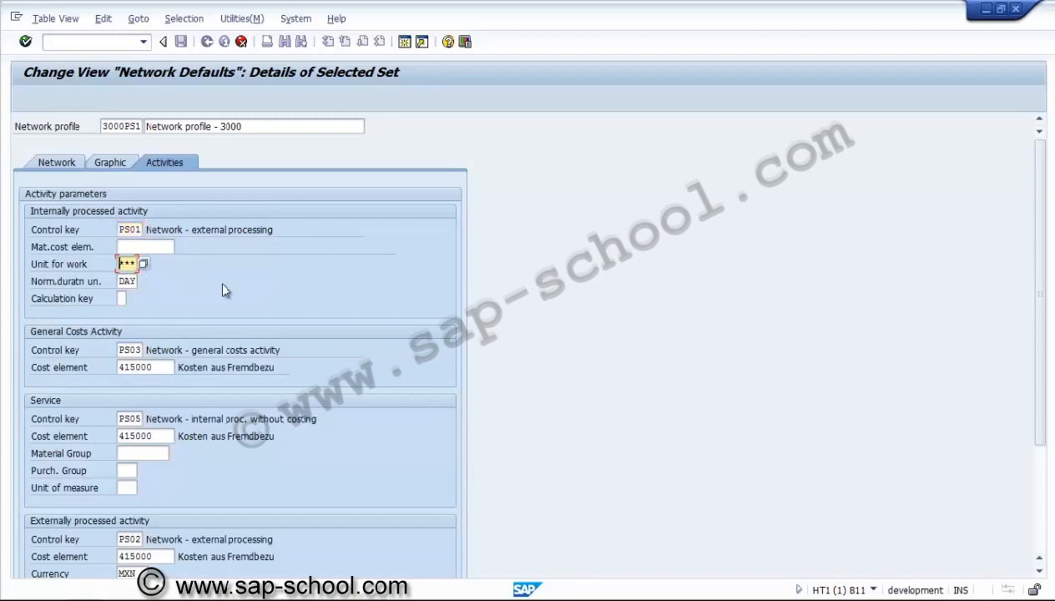
click(143, 263)
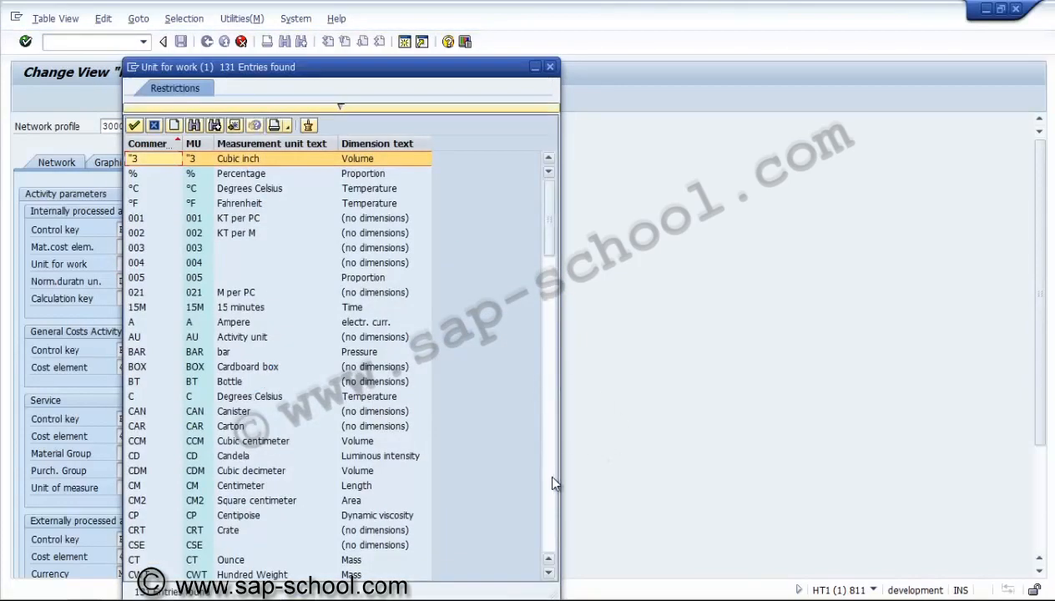
click(545, 471)
click(545, 471)
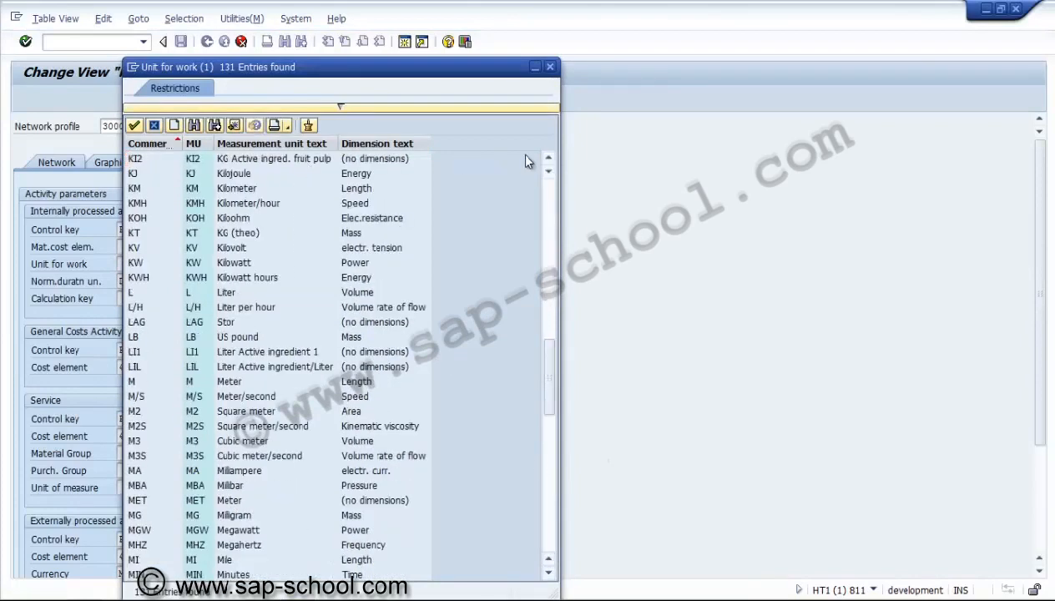
click(549, 158)
click(548, 159)
click(548, 160)
click(548, 159)
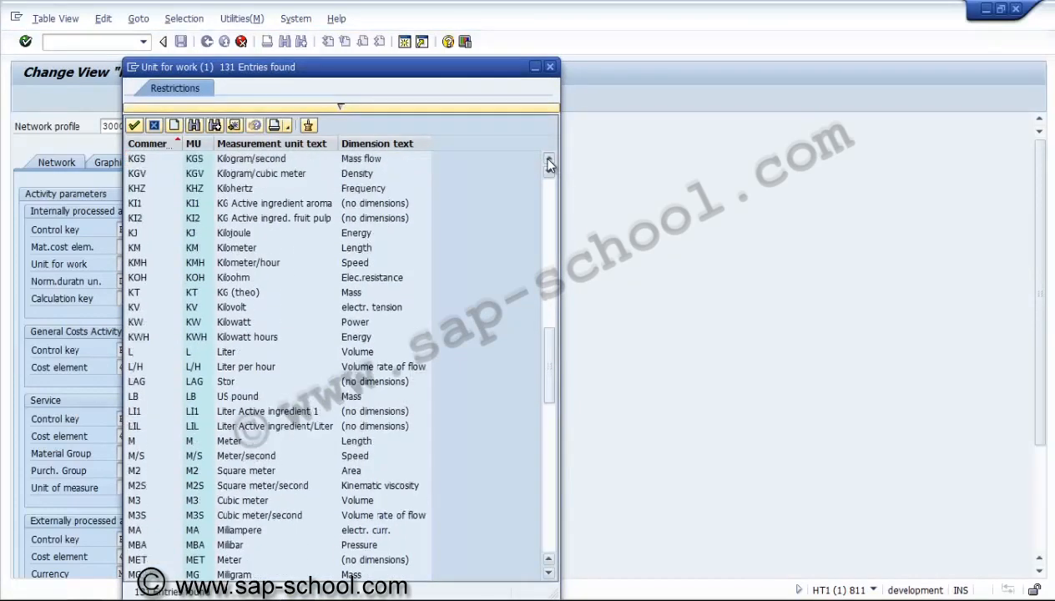
click(548, 160)
click(547, 160)
click(548, 160)
click(547, 159)
click(545, 194)
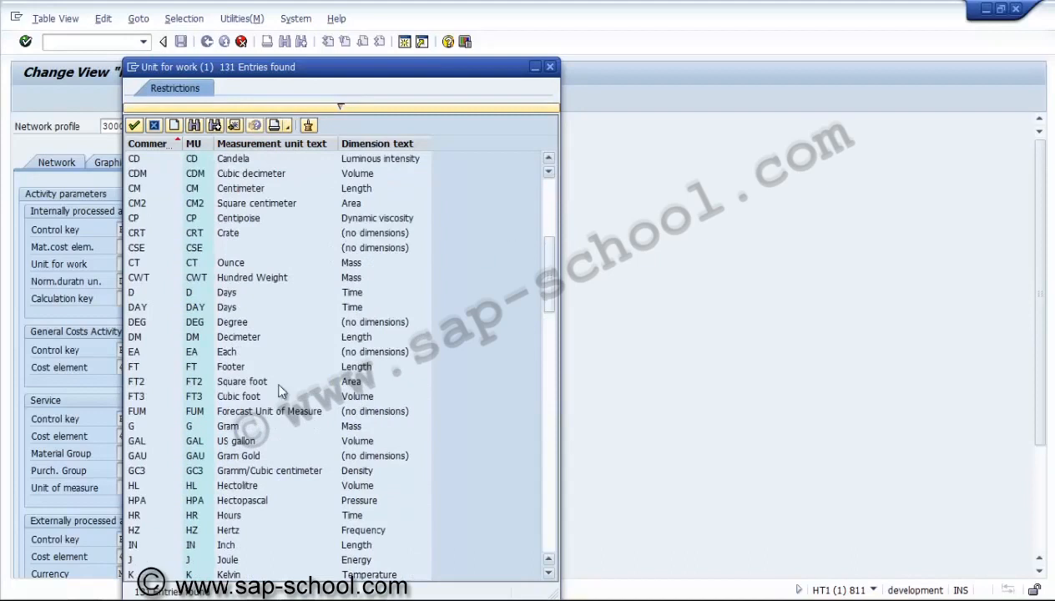
click(148, 515)
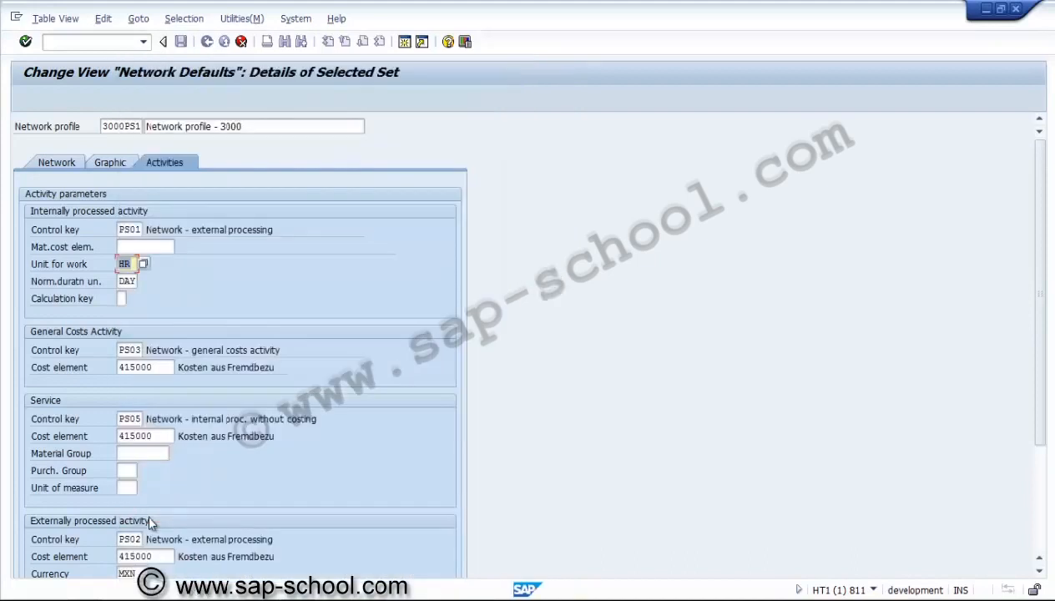
Set the calculation key of the internally processed activity to 2 (Calculate work) and check the general costs activity fields
click(124, 298)
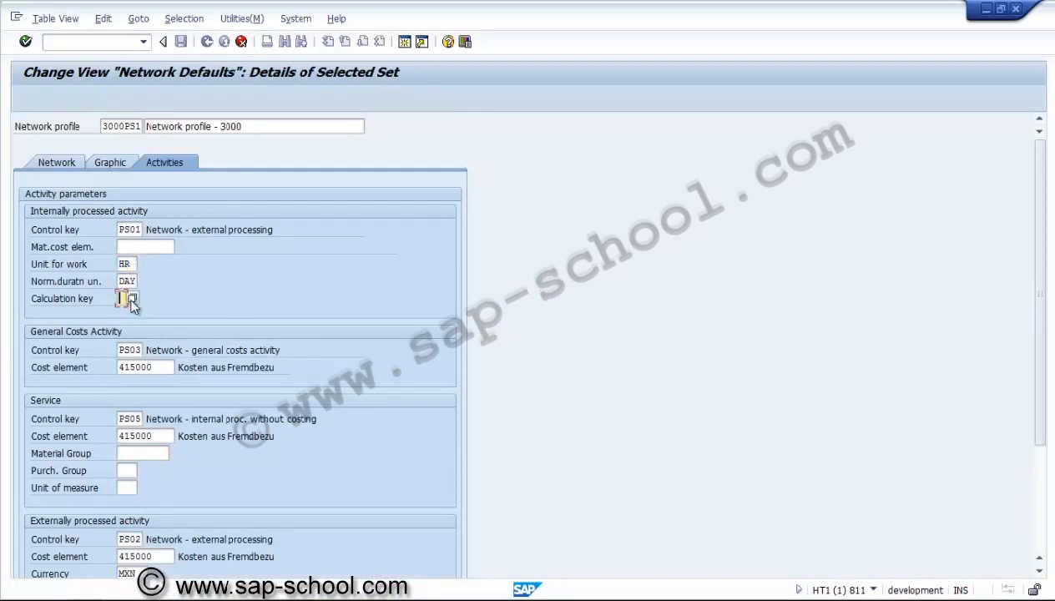
click(132, 299)
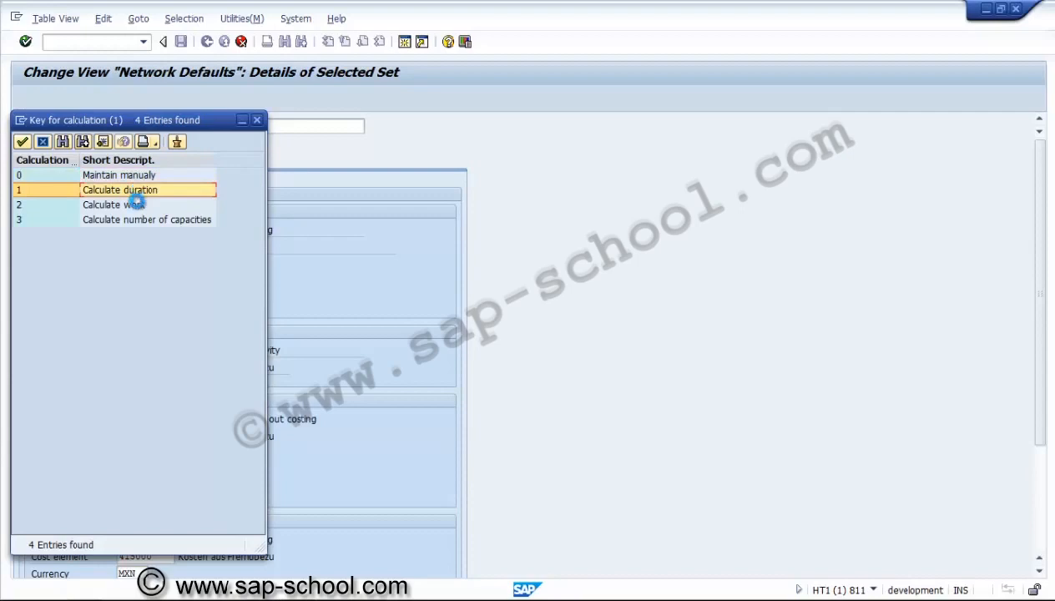
click(137, 205)
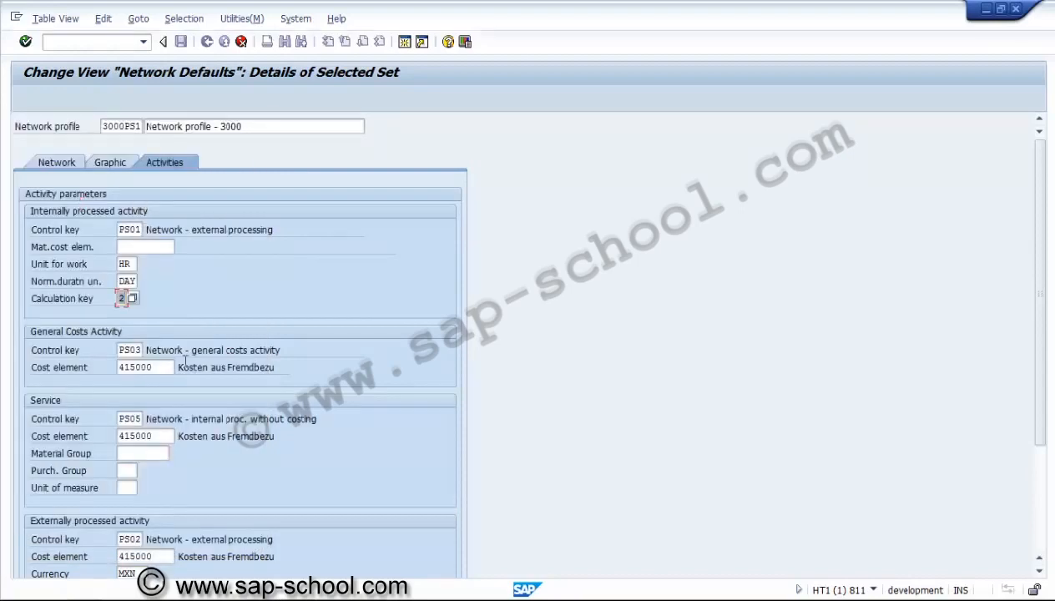
click(137, 351)
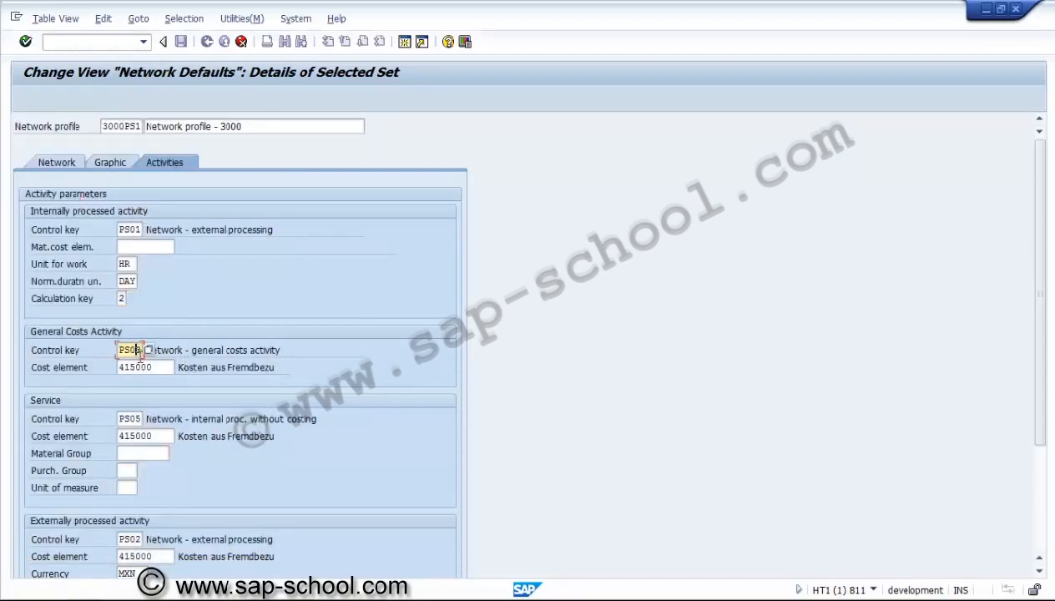
click(160, 369)
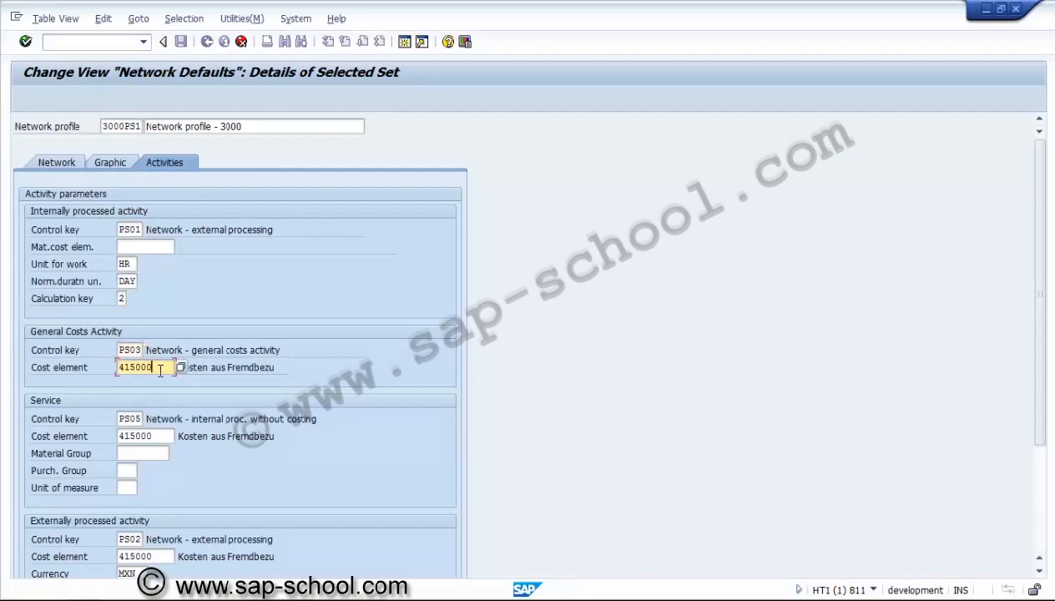
For the service activity, set the control key to PS04 and enter JOB as the unit of measure
click(132, 418)
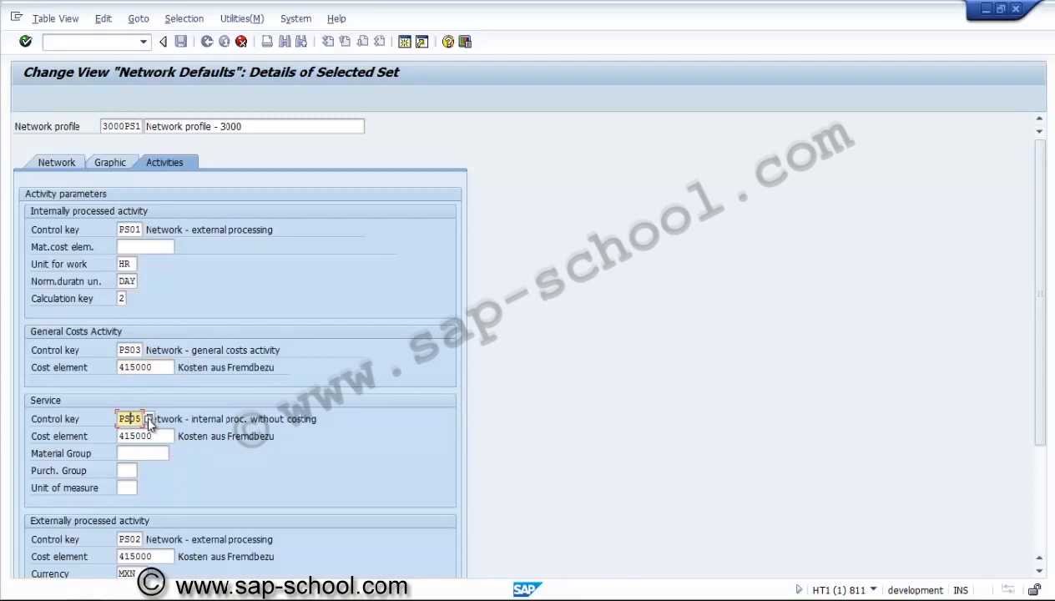
key(Return)
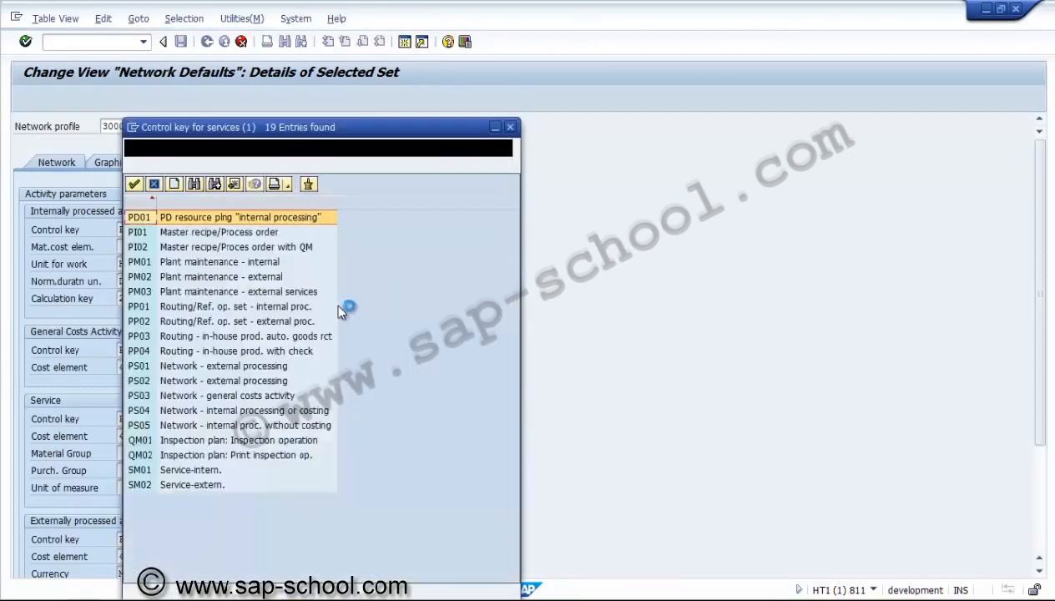
click(173, 415)
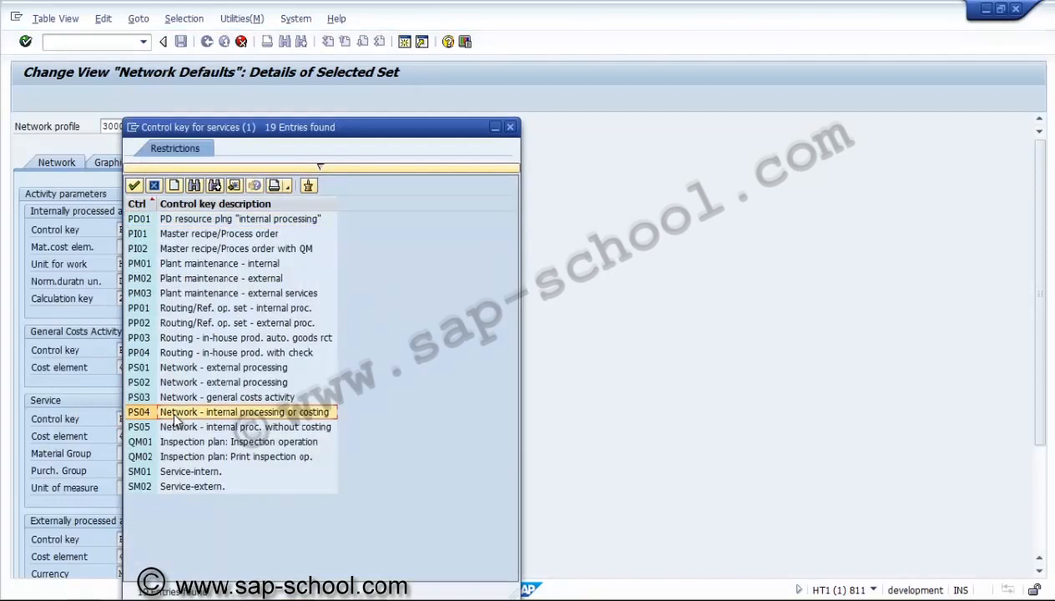
double_click(174, 415)
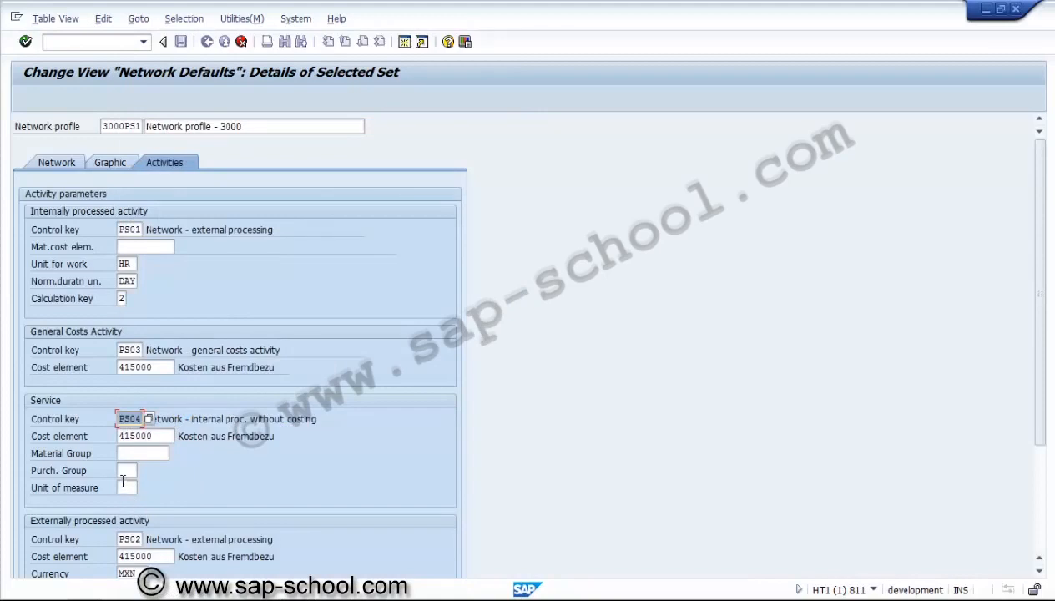
click(122, 485)
text(JOB)
Set the currency of the externally processed activity to USD
click(1040, 573)
click(1040, 572)
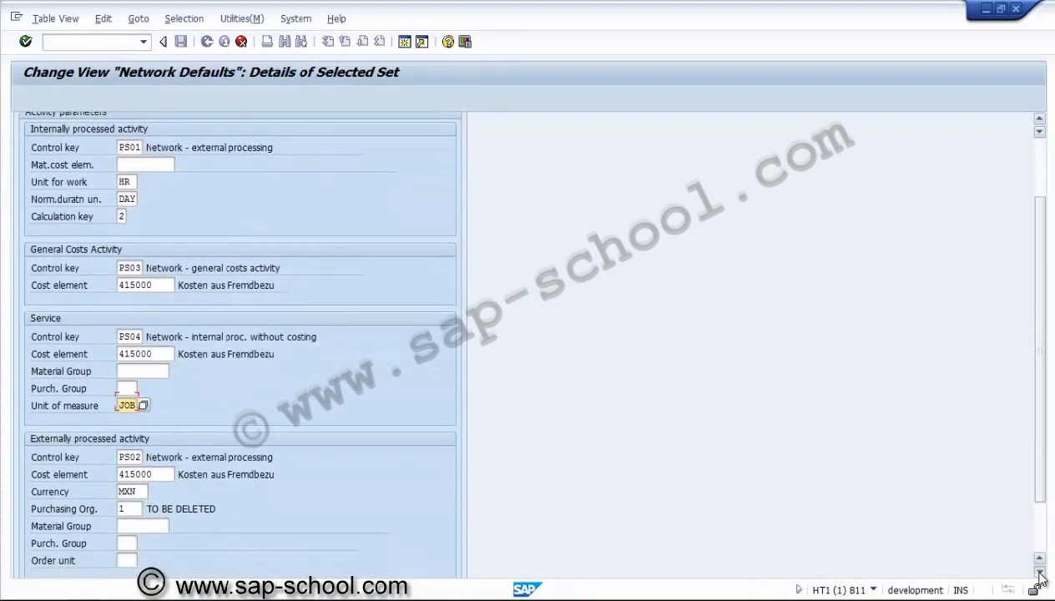
click(1039, 573)
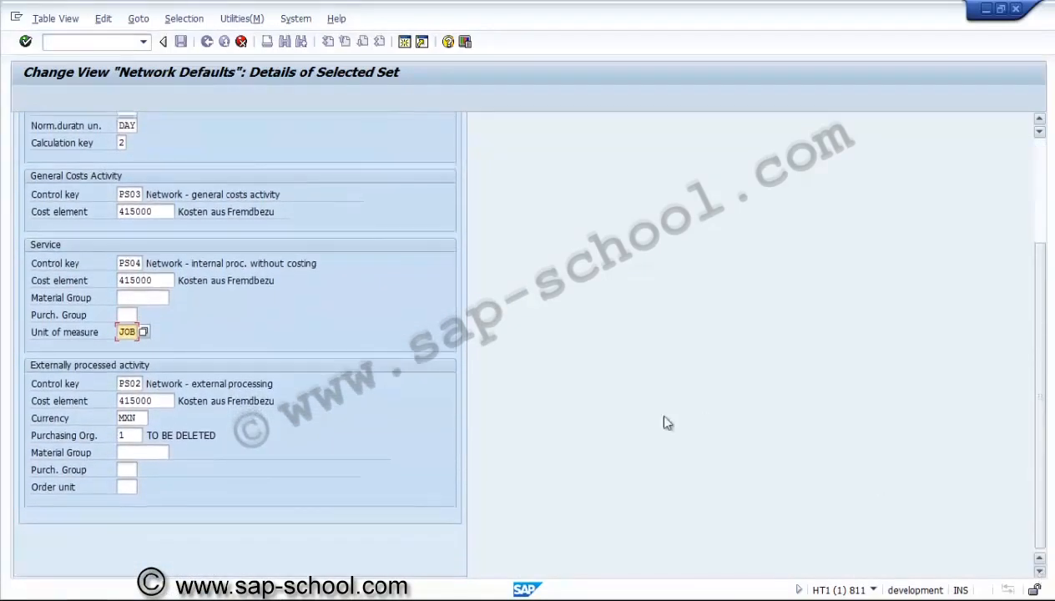
click(136, 418)
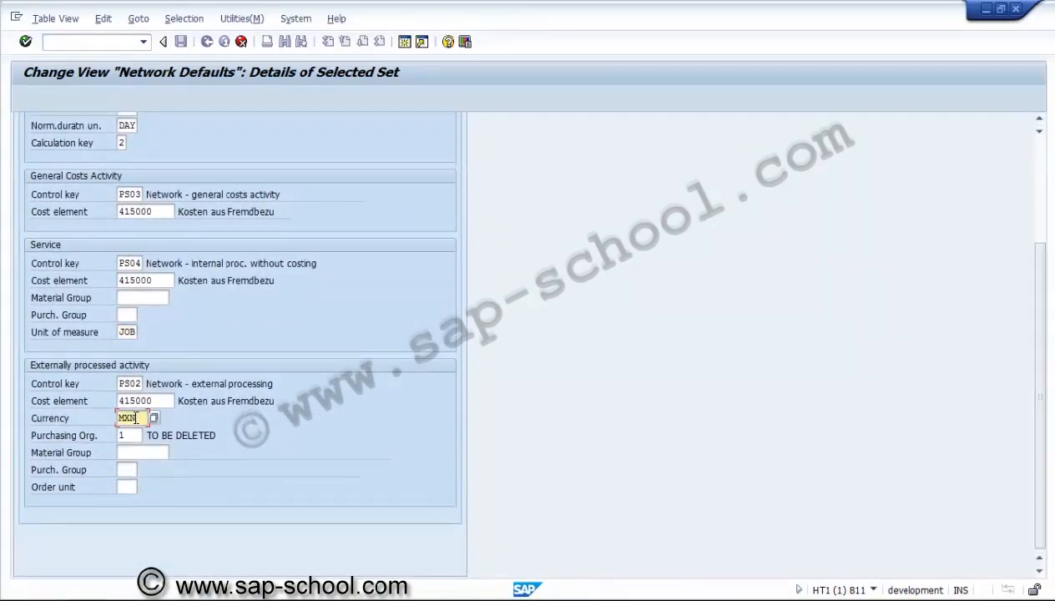
key(BackSpace)
key(BackSpace)
key(BackSpace)
text(USD)
Set the purchasing organization of the externally processed activity to 3000 (IDES USA)
click(136, 435)
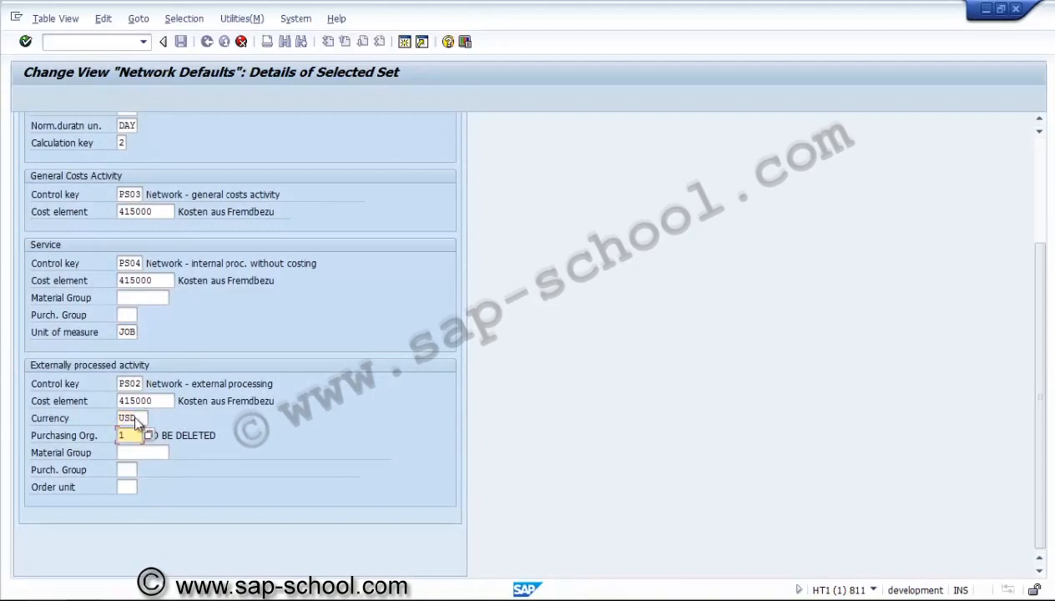
key(BackSpace)
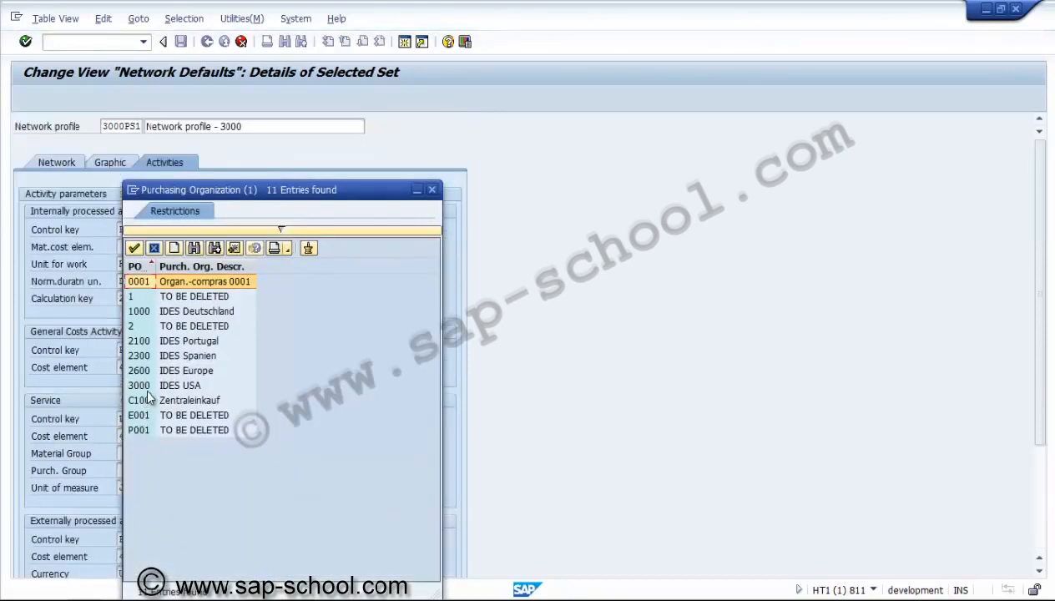
double_click(145, 386)
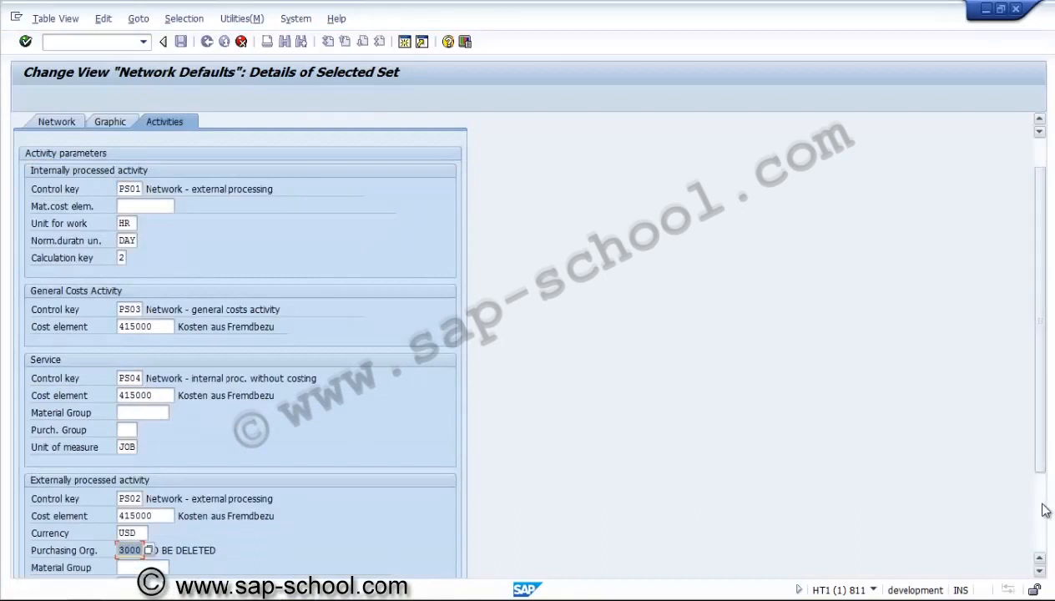
scroll(1031, 501, down, 3)
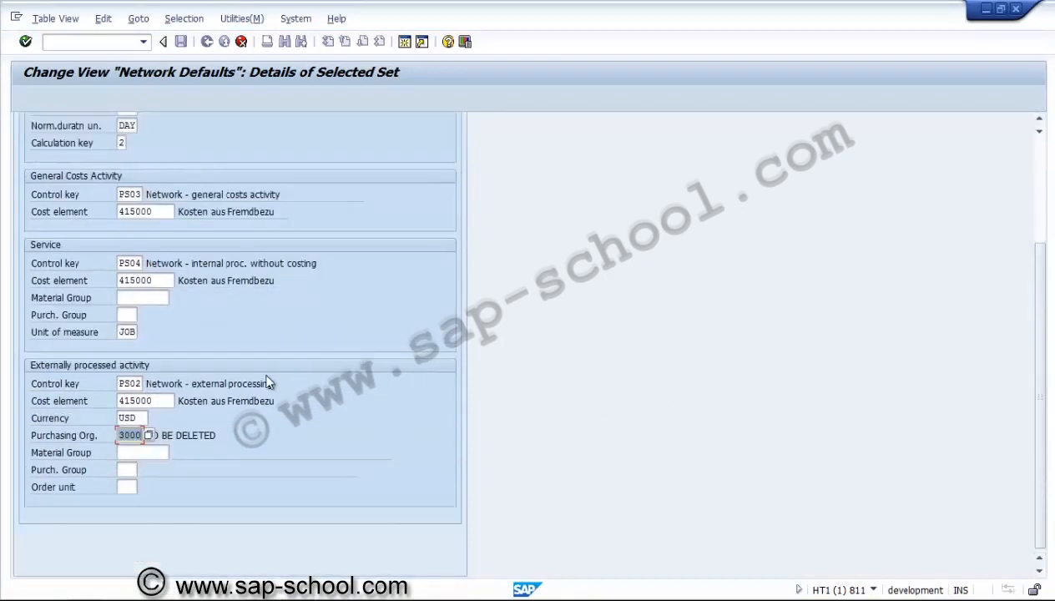
click(128, 471)
click(127, 486)
click(1039, 156)
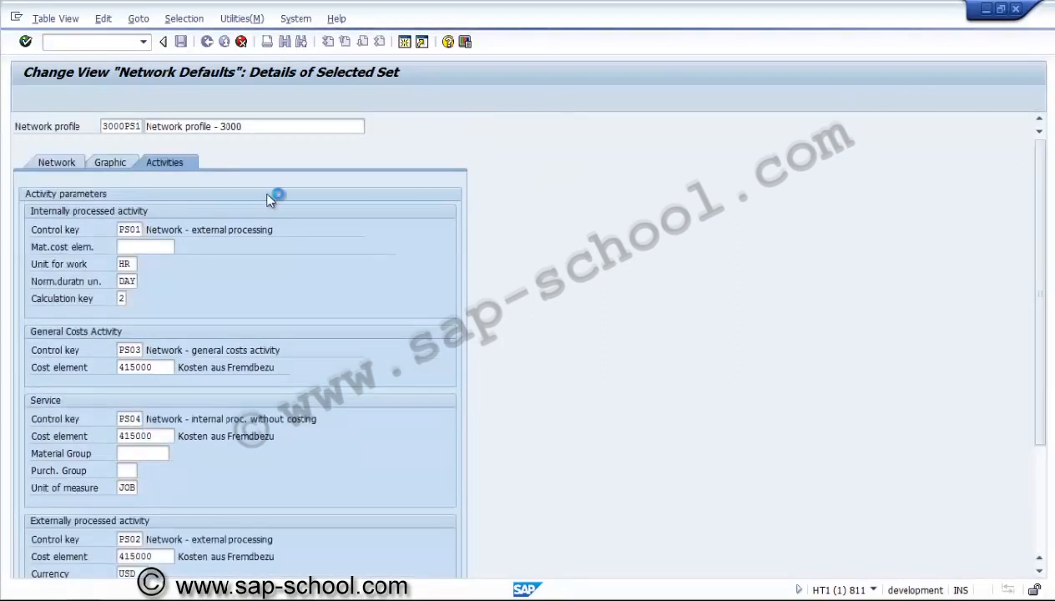
Validate the activity entries and look through the list of purchase order units available for the service activity
key(Return)
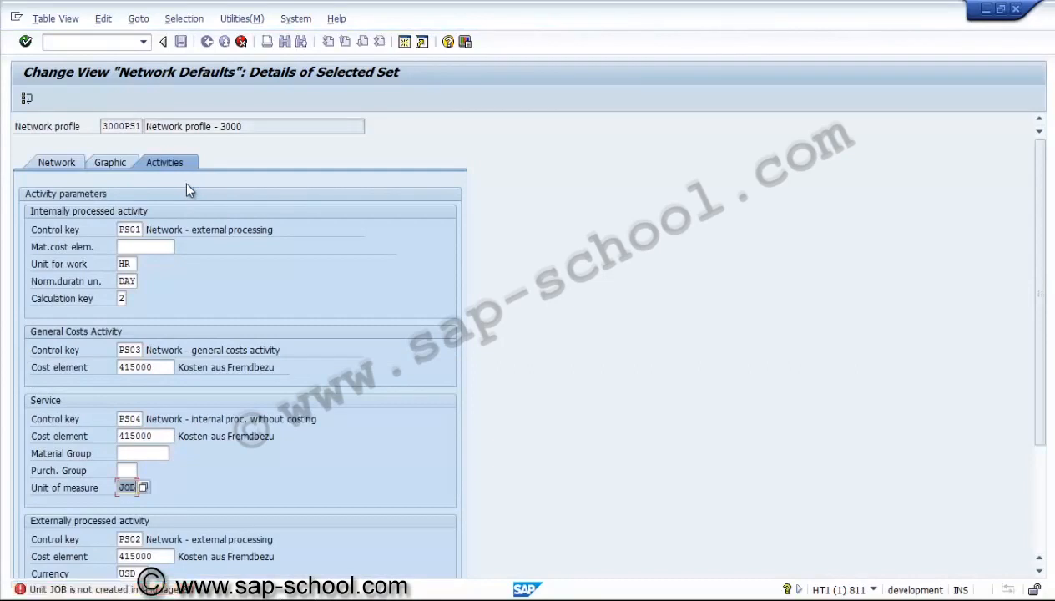
click(143, 488)
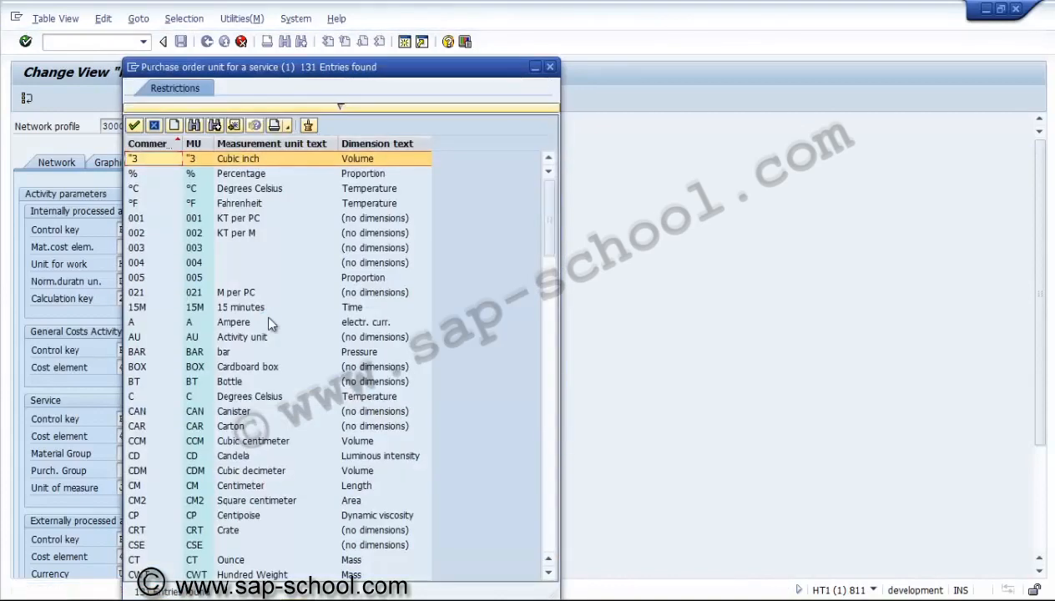
click(548, 479)
click(549, 478)
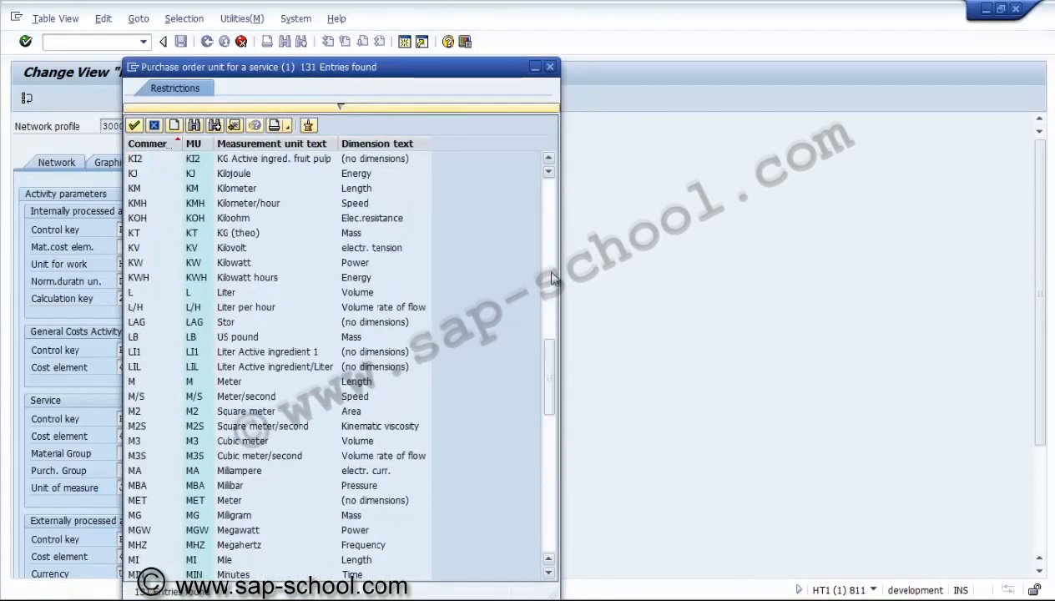
click(549, 245)
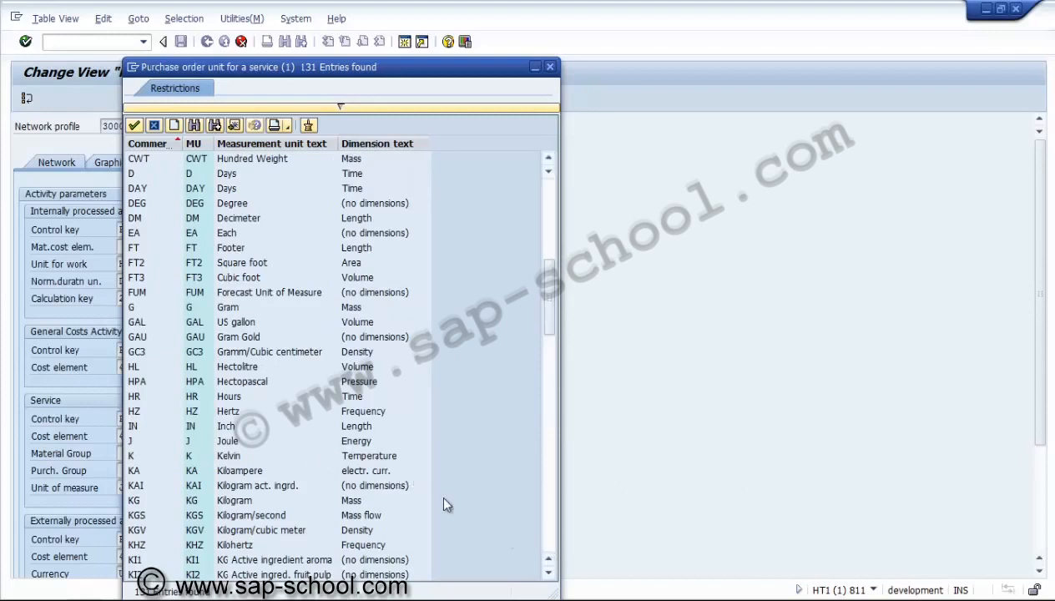
click(288, 441)
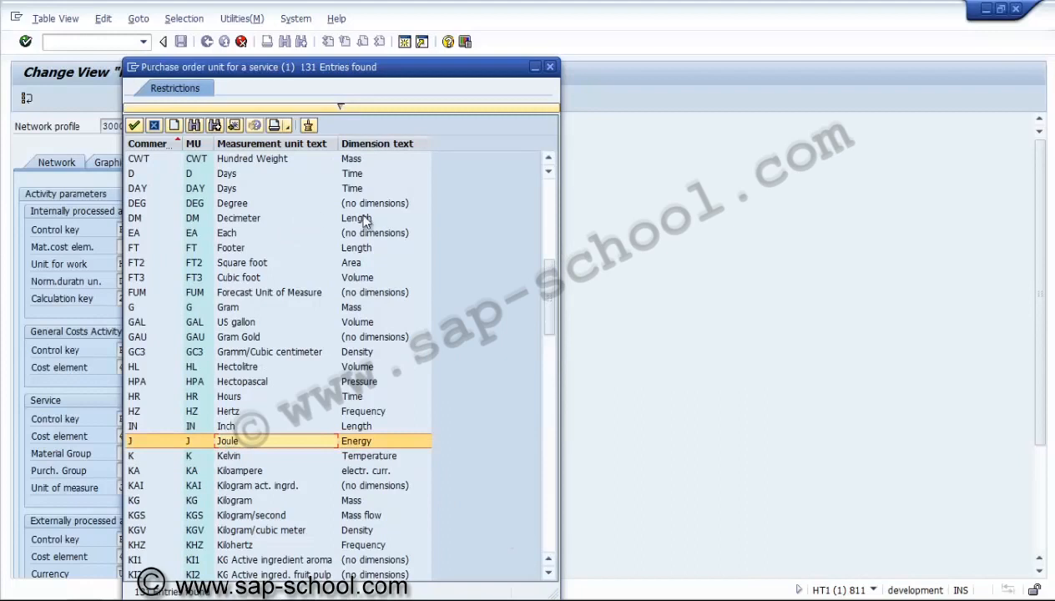
click(551, 72)
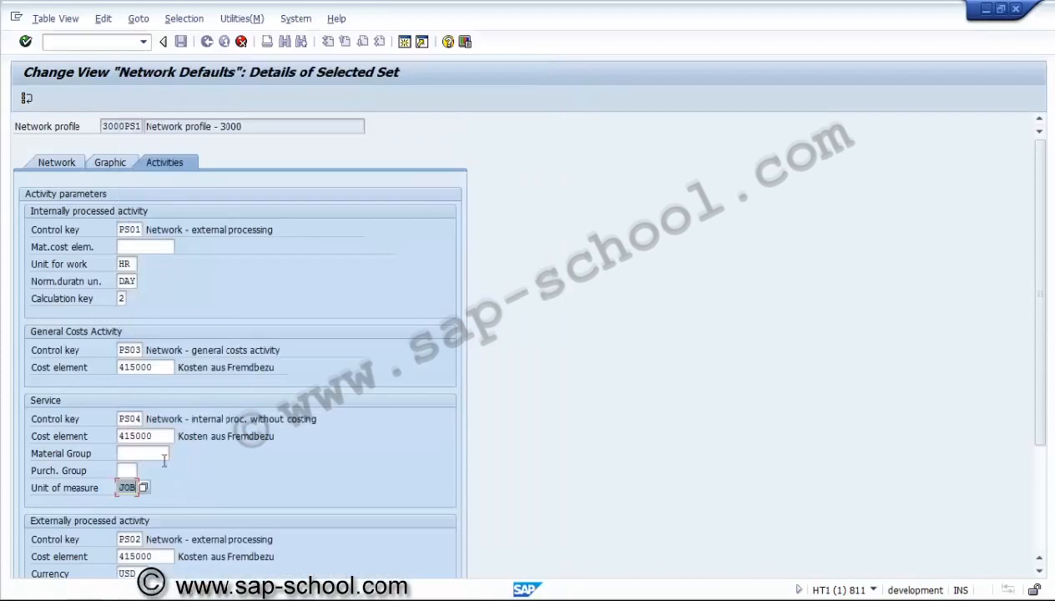
Search the service activity's list of purchase order units for LOT
key(F4)
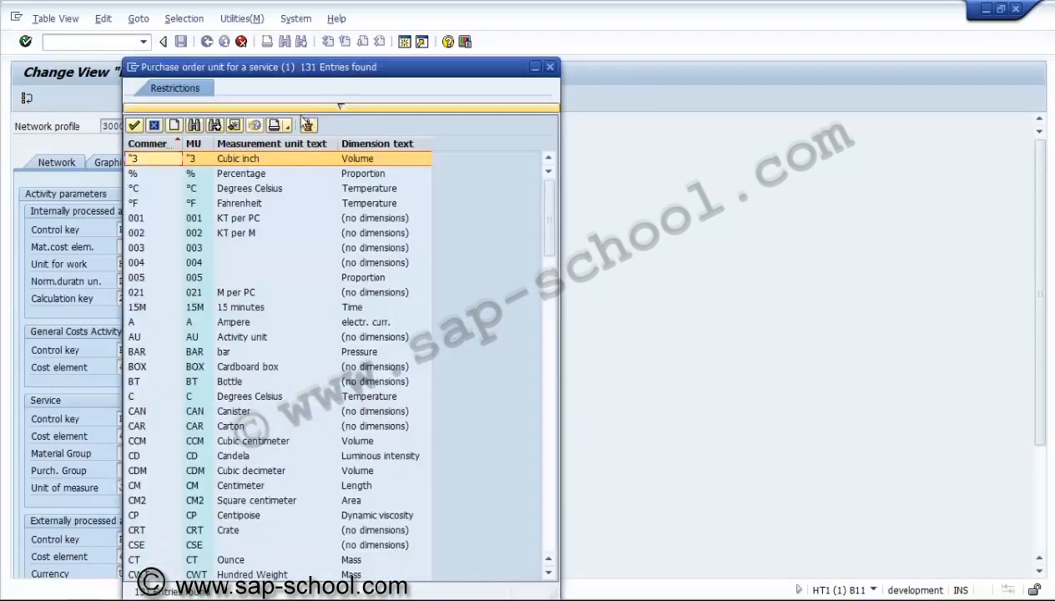
click(195, 126)
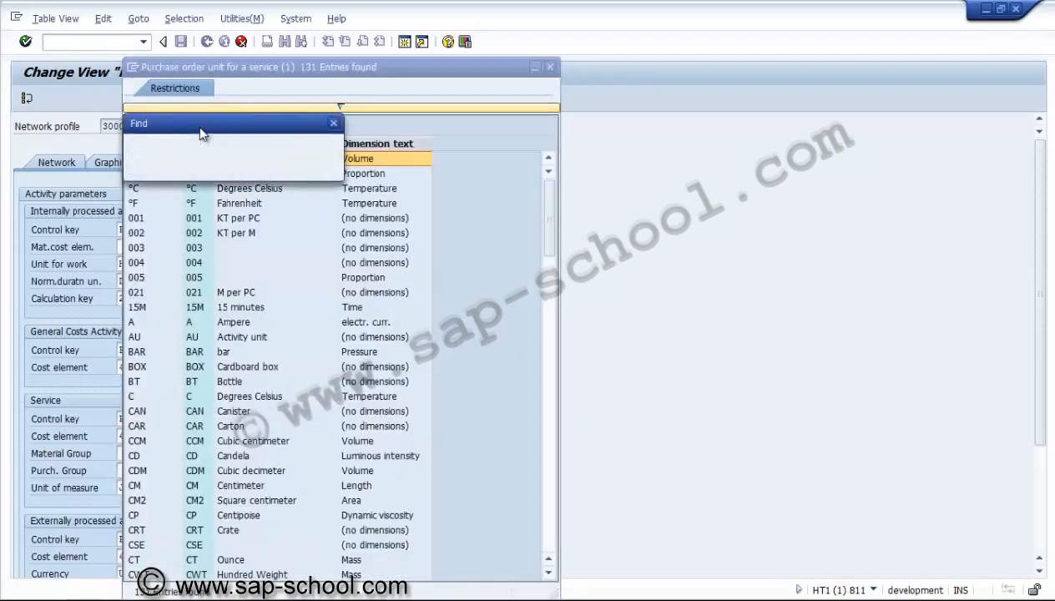
text(LOT)
key(Return)
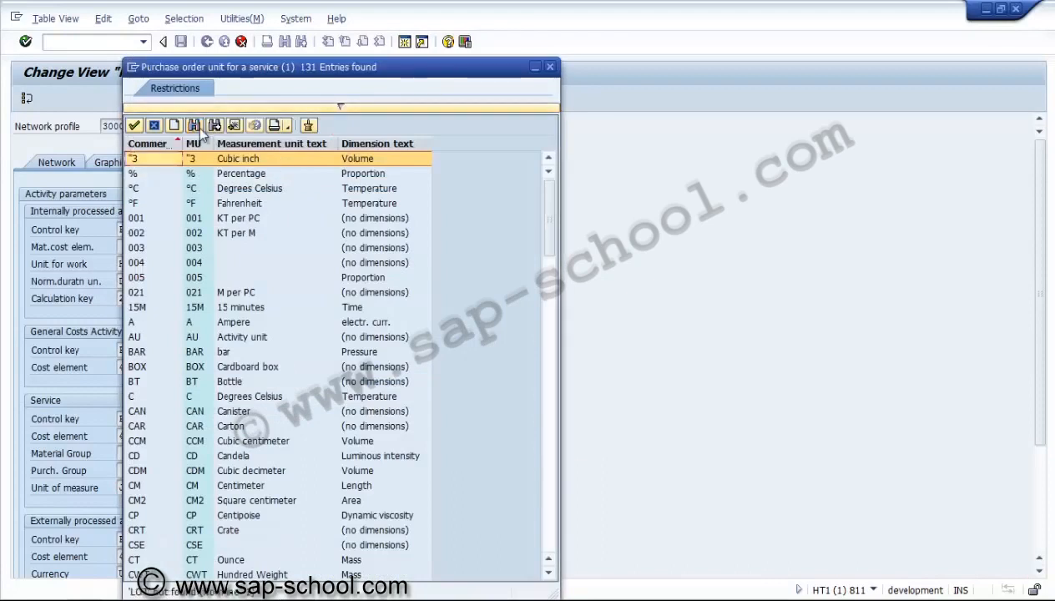
click(154, 125)
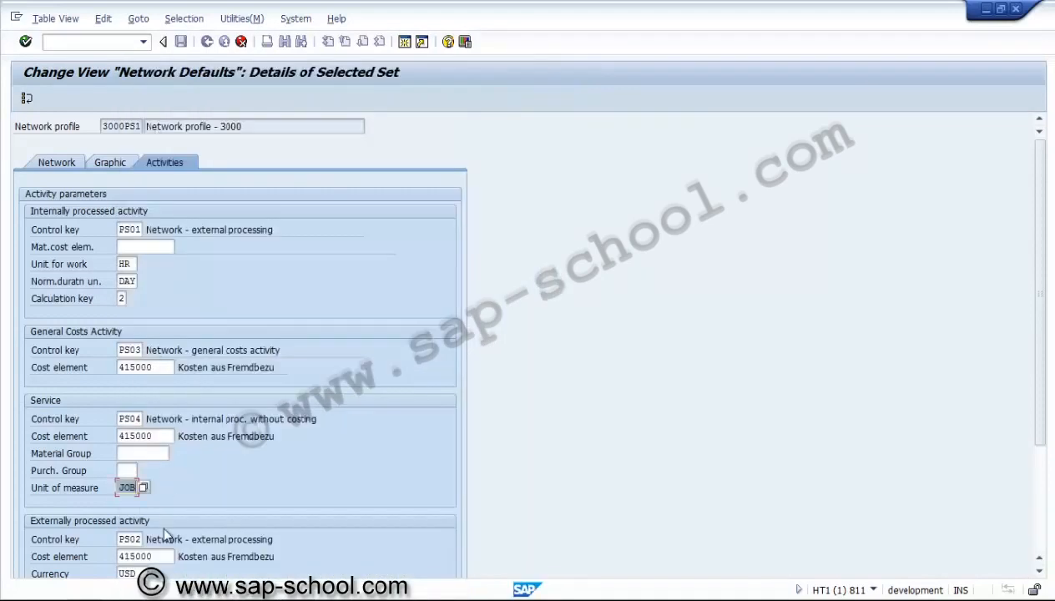
Return to the profile overview and save network profile 3000PS1 under a new customizing request described as "PS - Network profile 3000 - PS01"
key(F3)
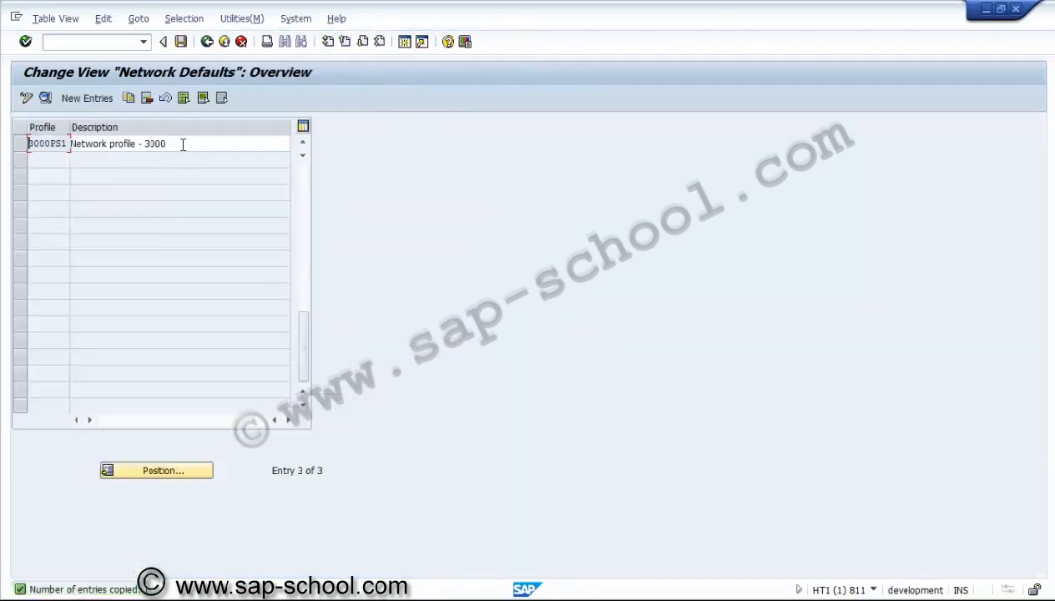
click(182, 144)
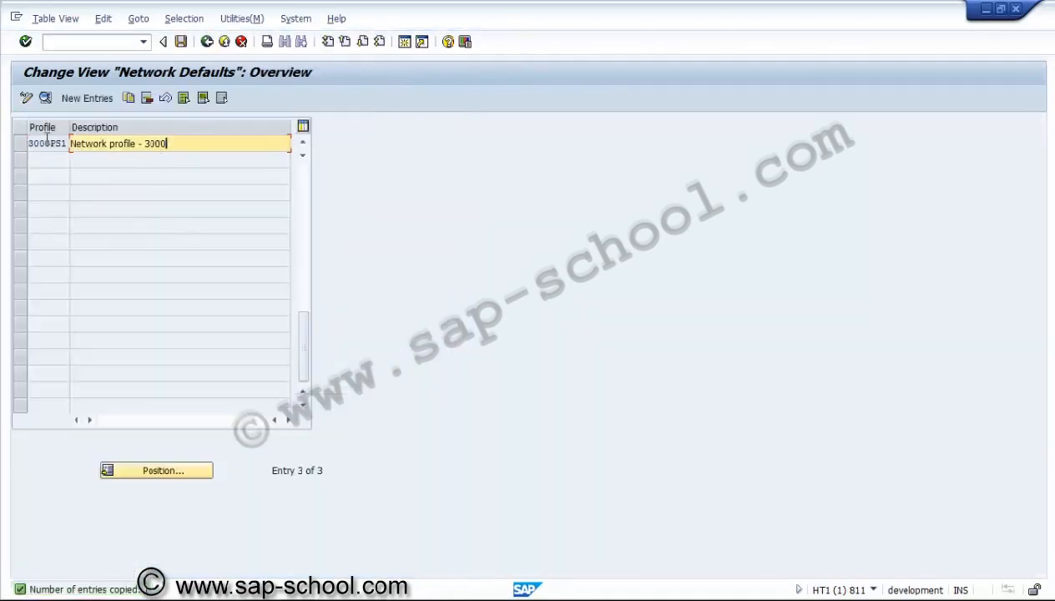
click(182, 43)
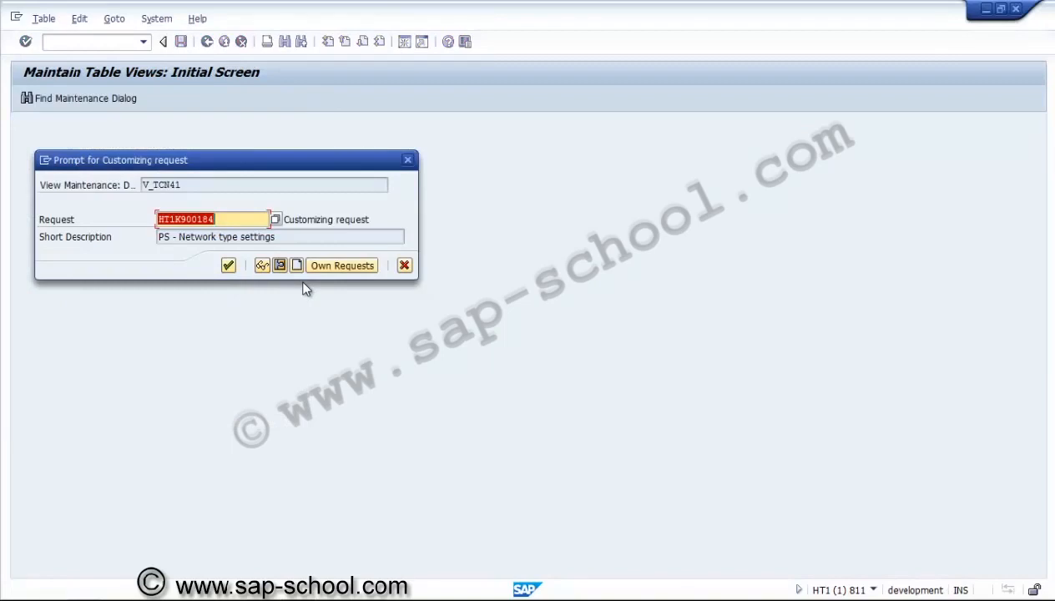
click(297, 266)
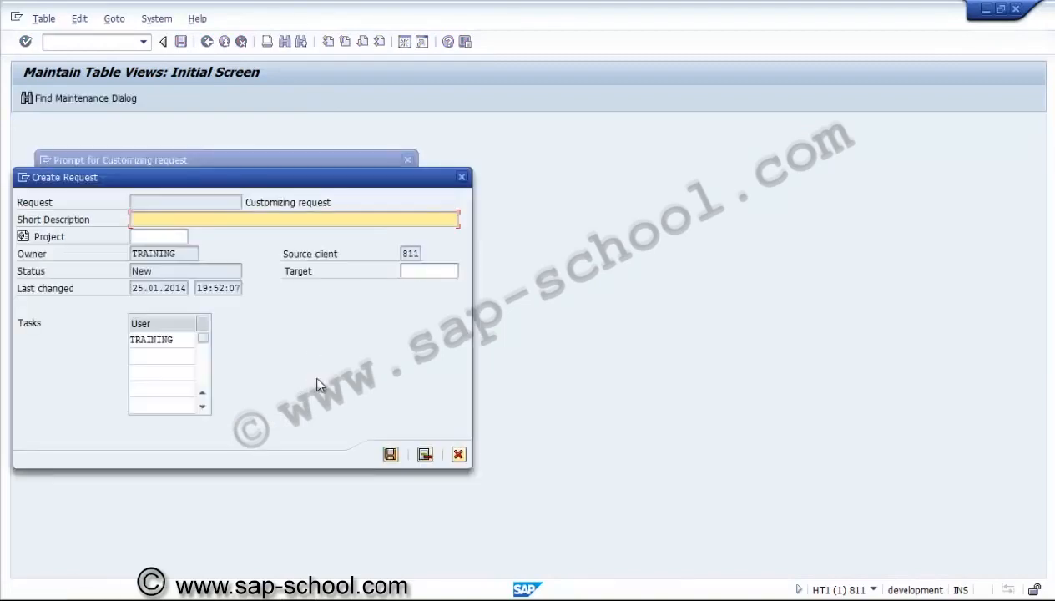
text(PS - Netwp)
key(BackSpace)
key(BackSpace)
text(ork profile)
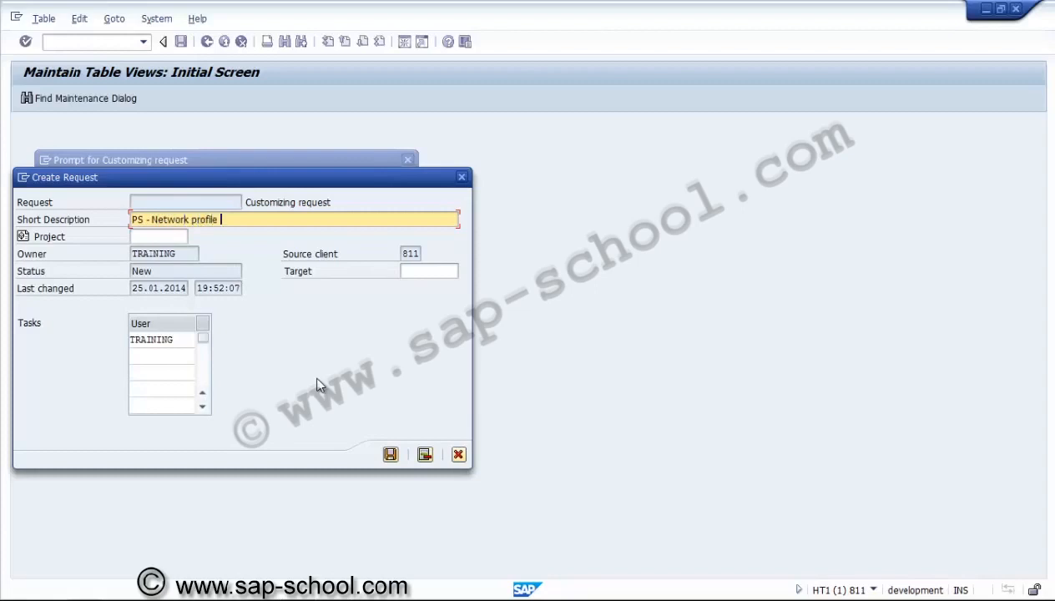
text( 3000 - PS01)
click(391, 455)
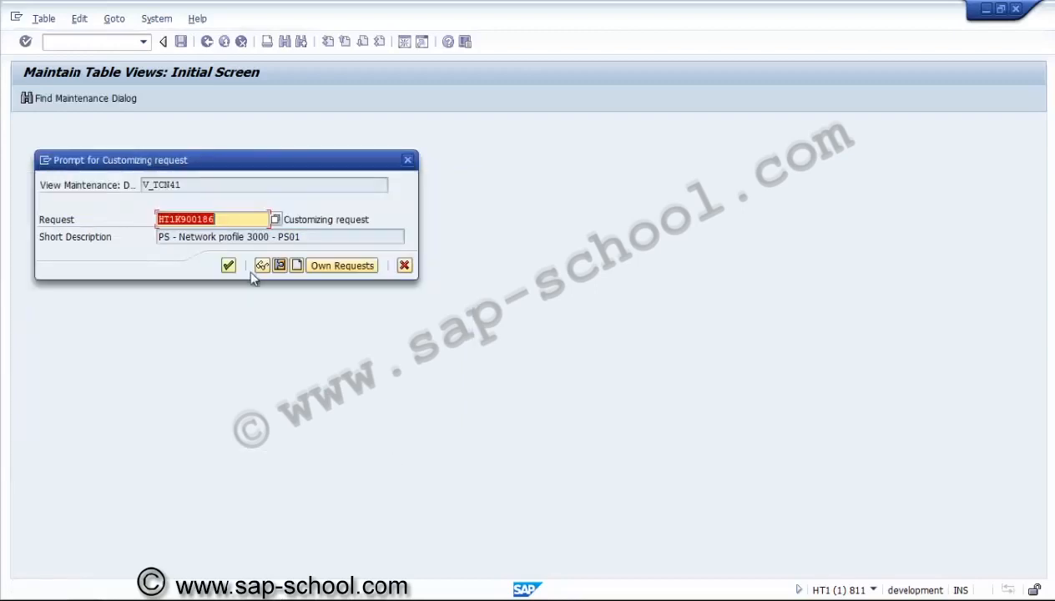
click(231, 265)
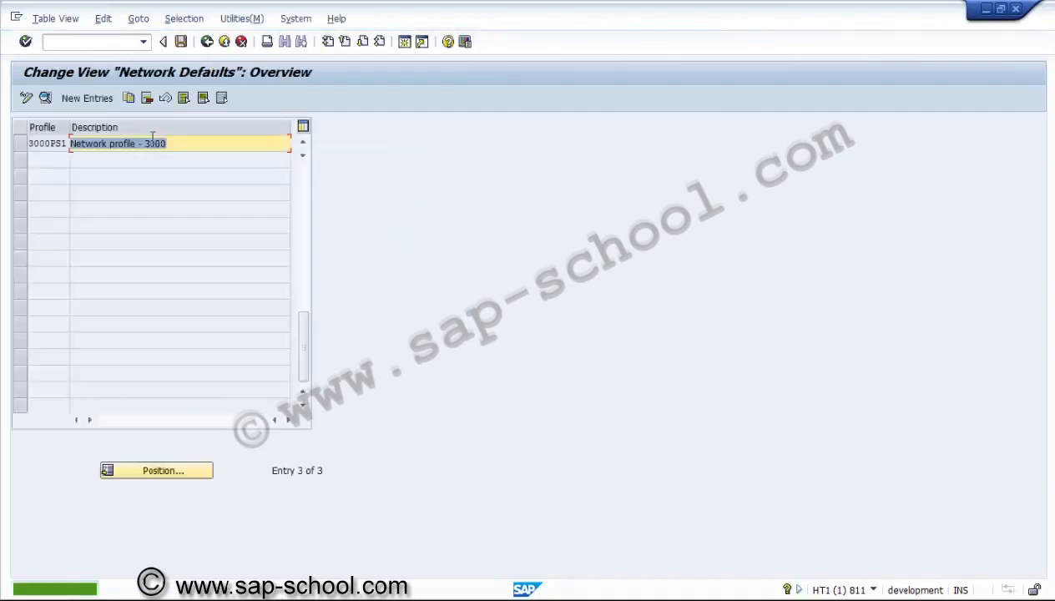
click(19, 145)
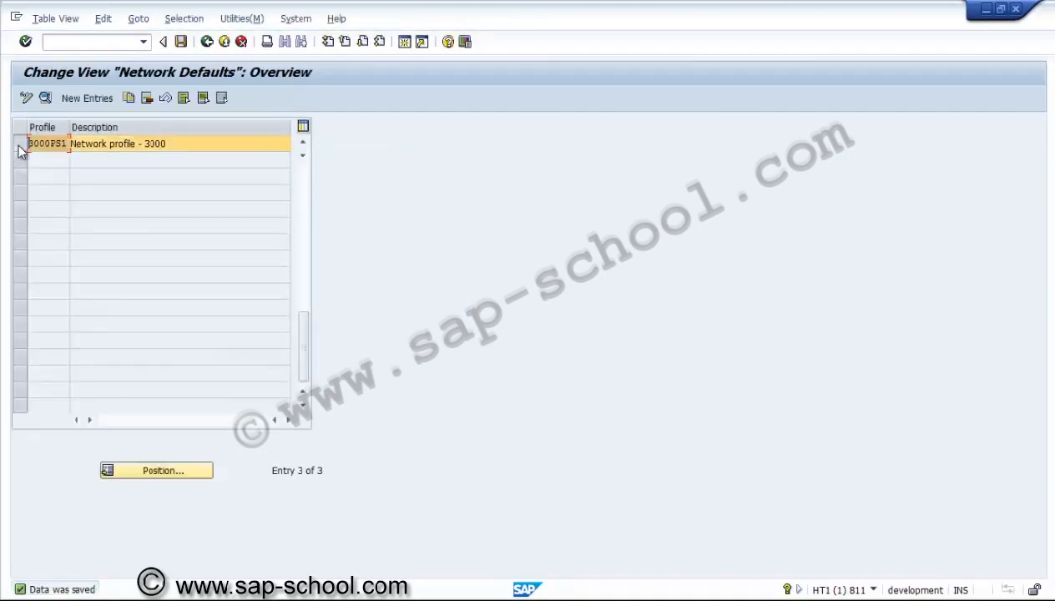
Copy network profile 3000PS1 as 3000PS2 with network type PS02, save it, and return to the implementation guide
click(130, 98)
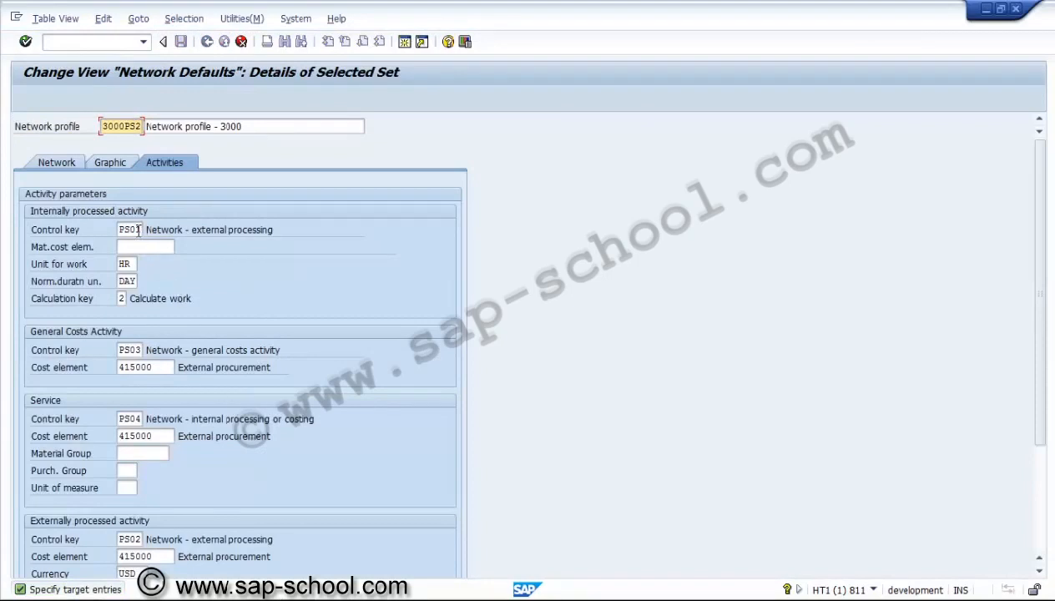
click(71, 166)
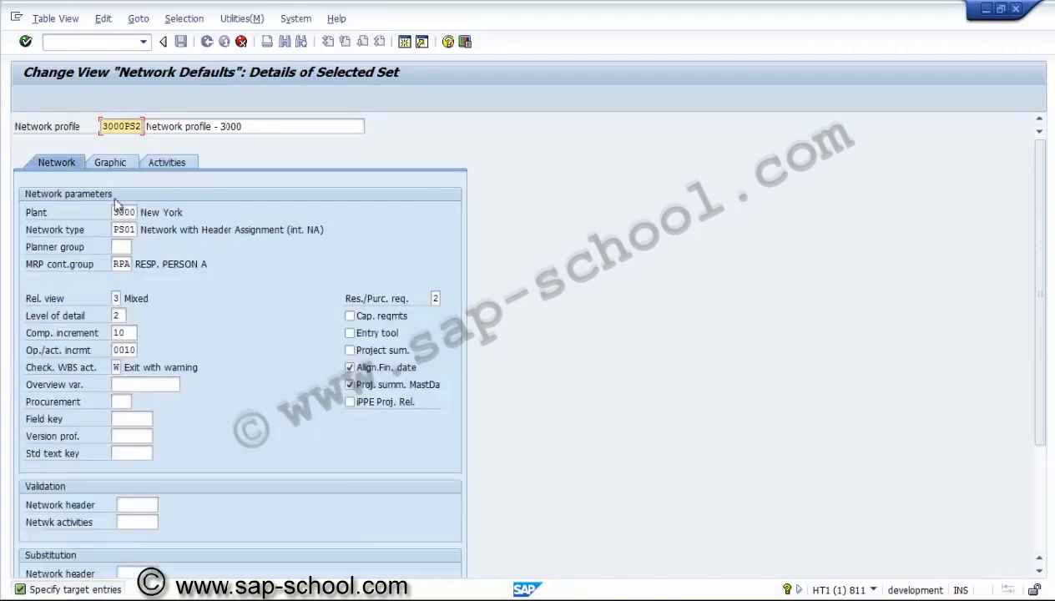
click(132, 231)
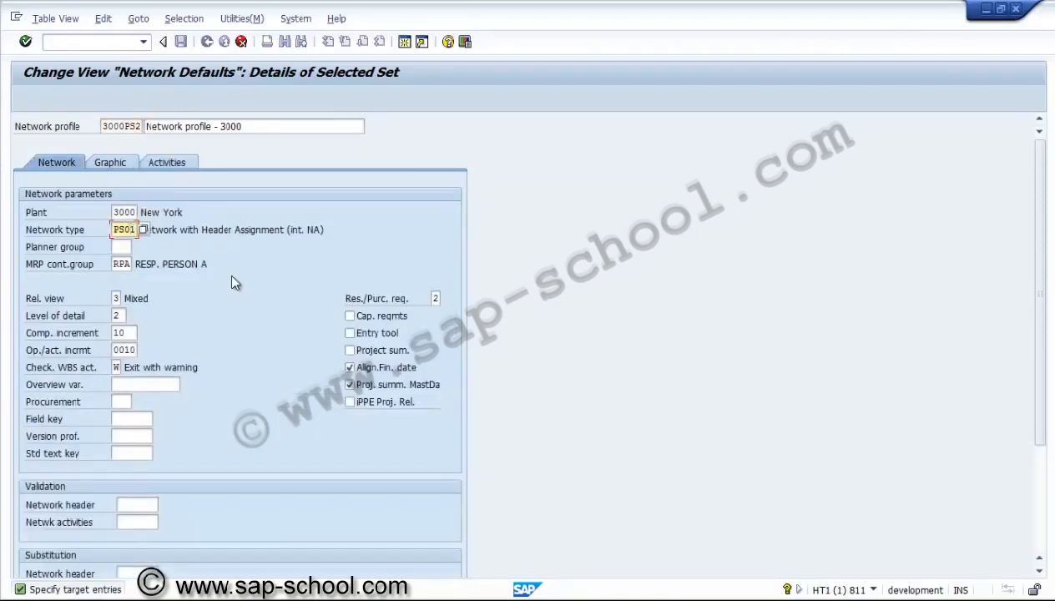
key(BackSpace)
text(2)
key(Return)
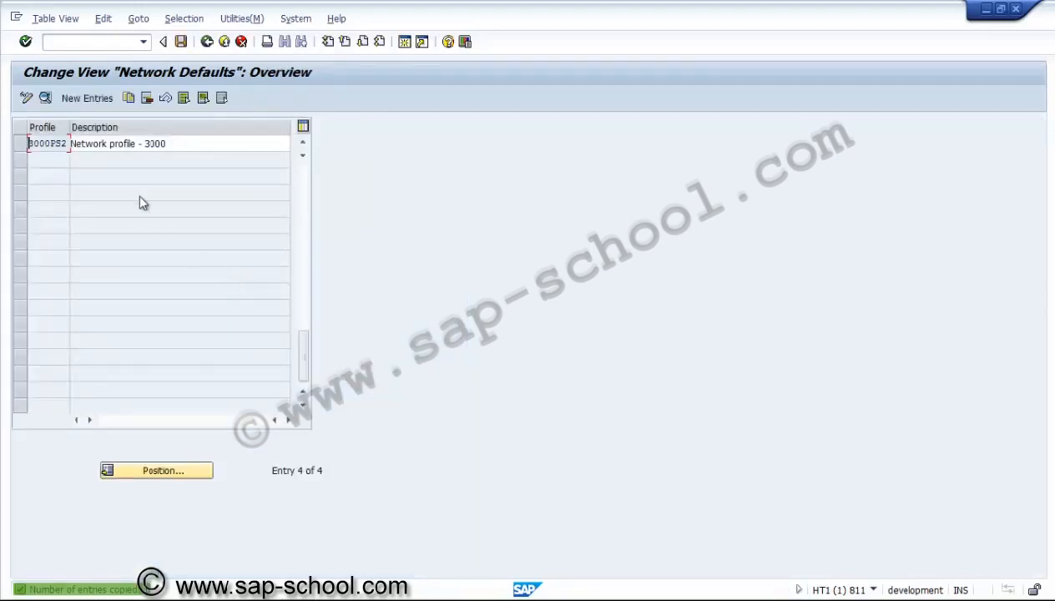
click(178, 46)
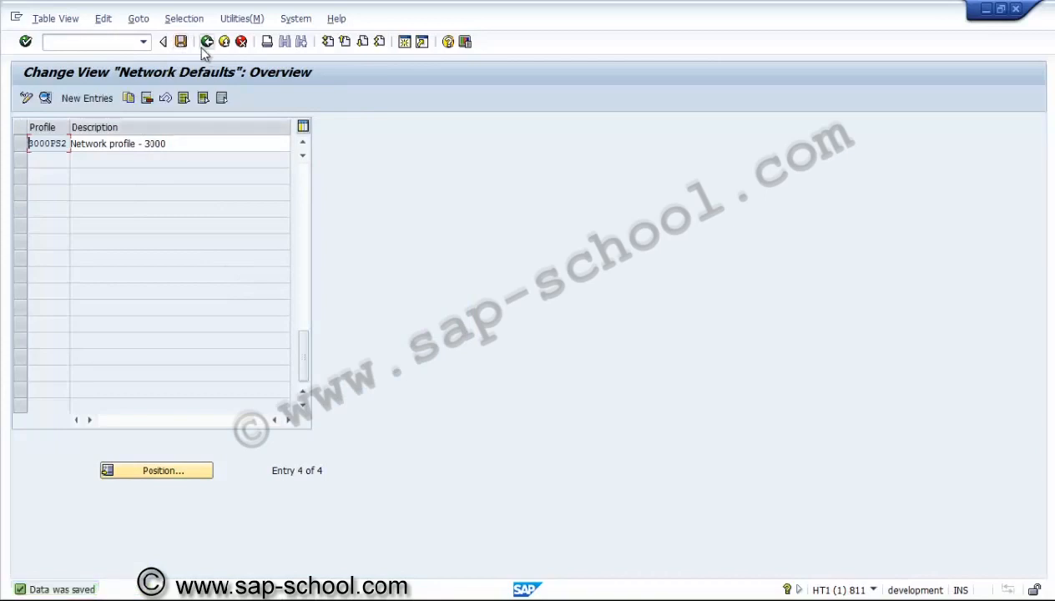
click(201, 47)
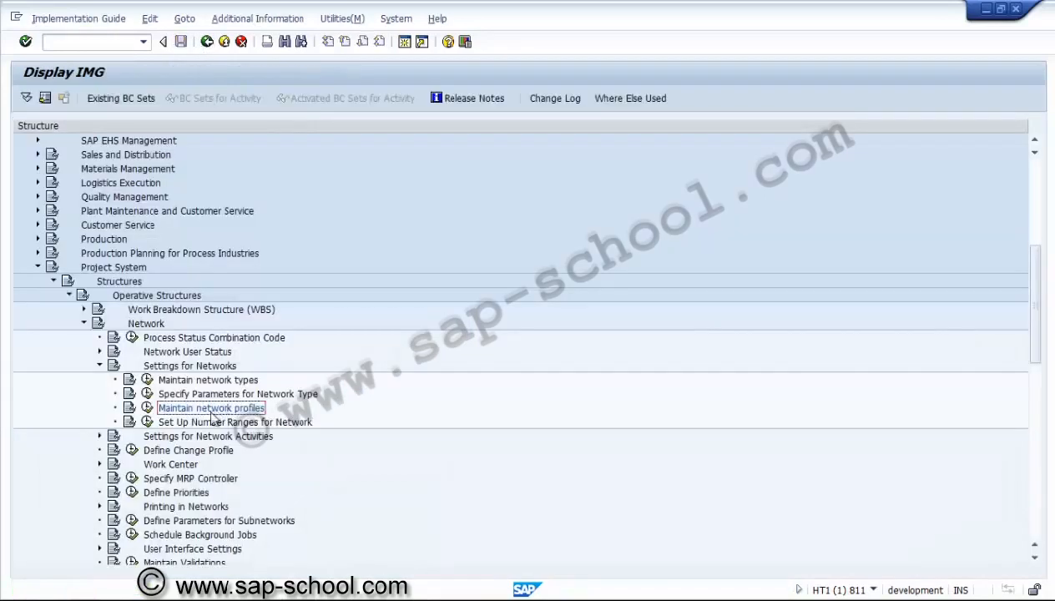
Open the network number range setup, display the order number range overview, and search the whole list for ps01
click(148, 423)
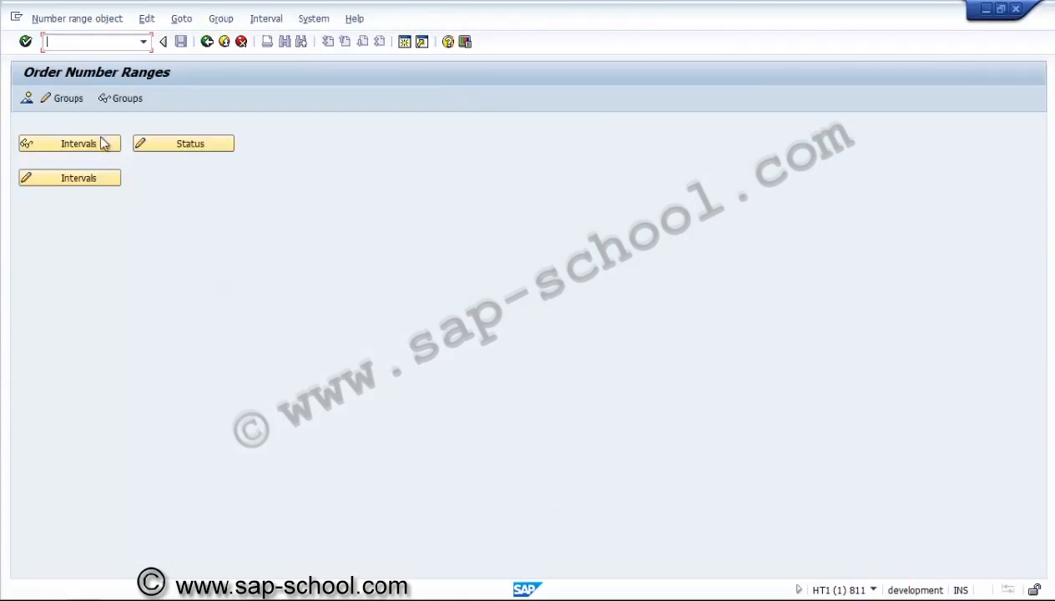
click(26, 98)
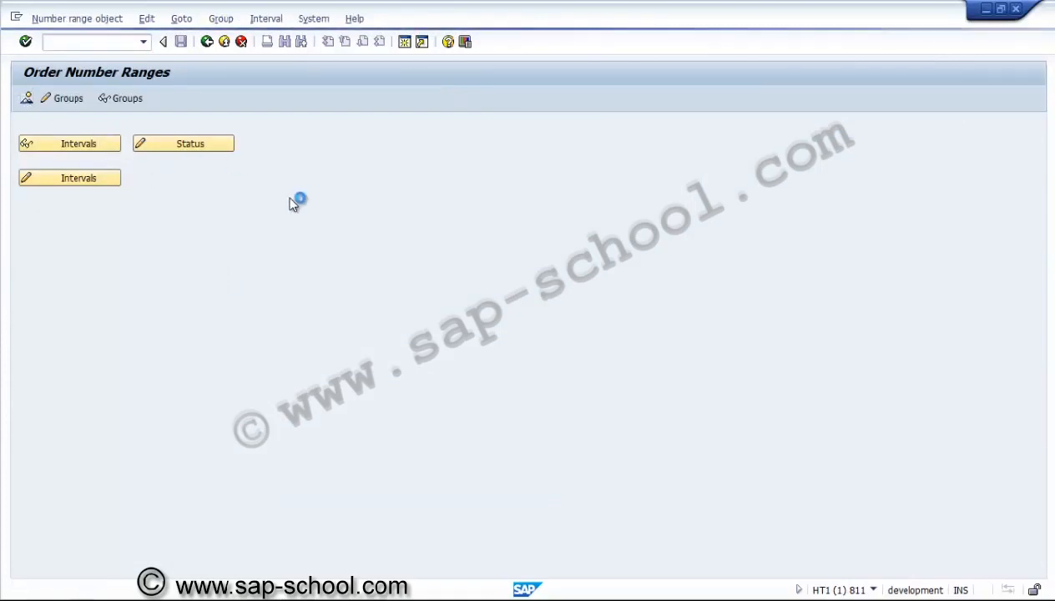
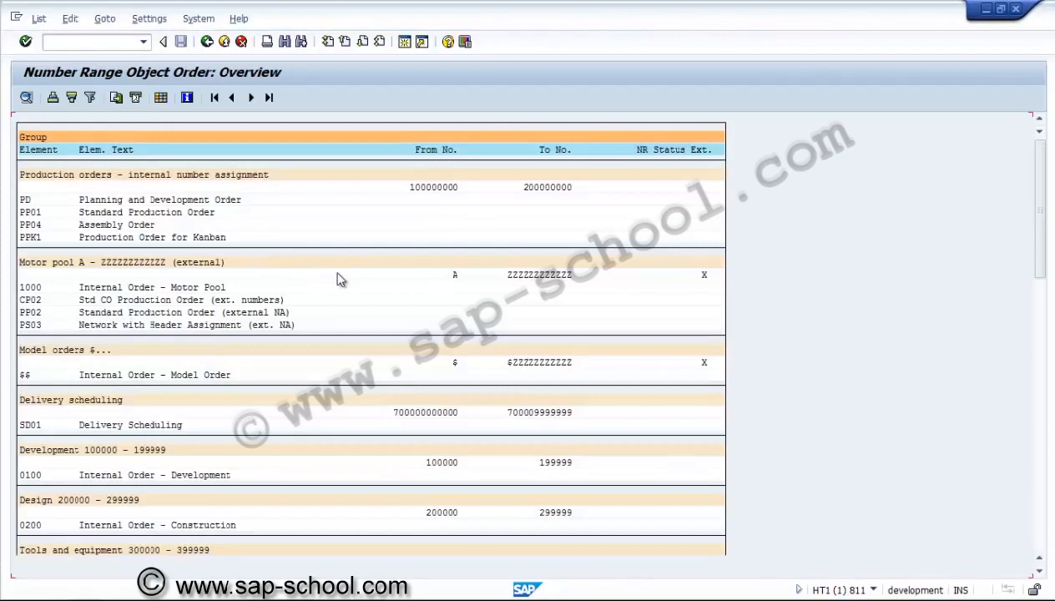
click(285, 42)
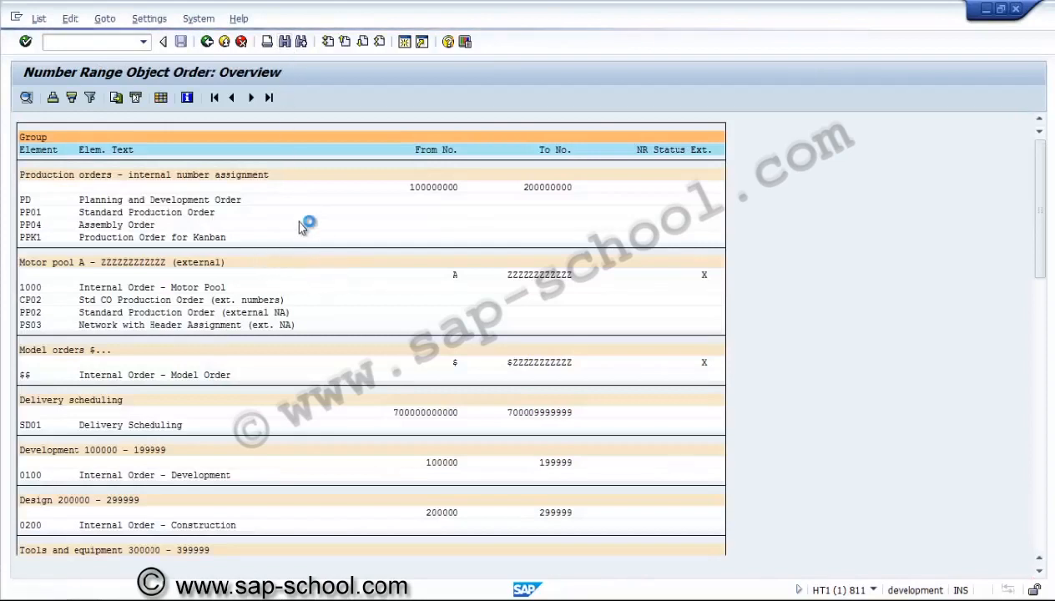
text(ps01)
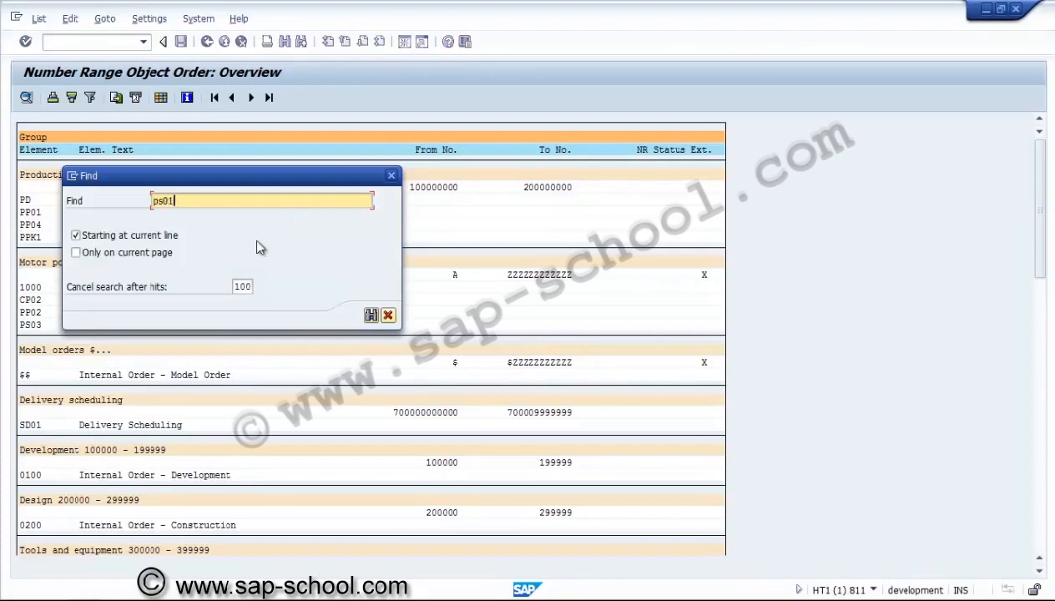
click(115, 238)
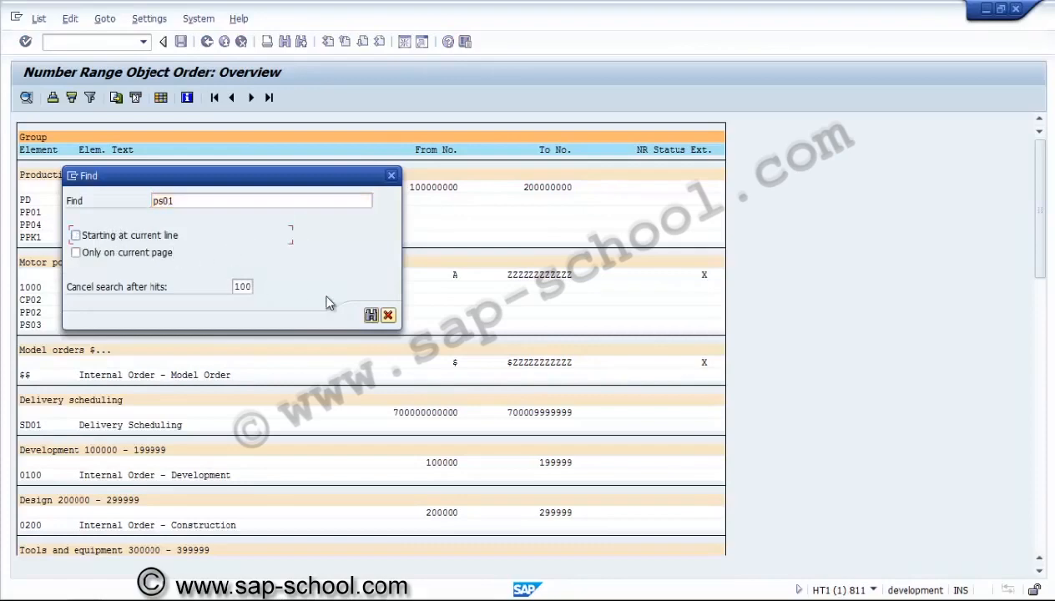
click(372, 315)
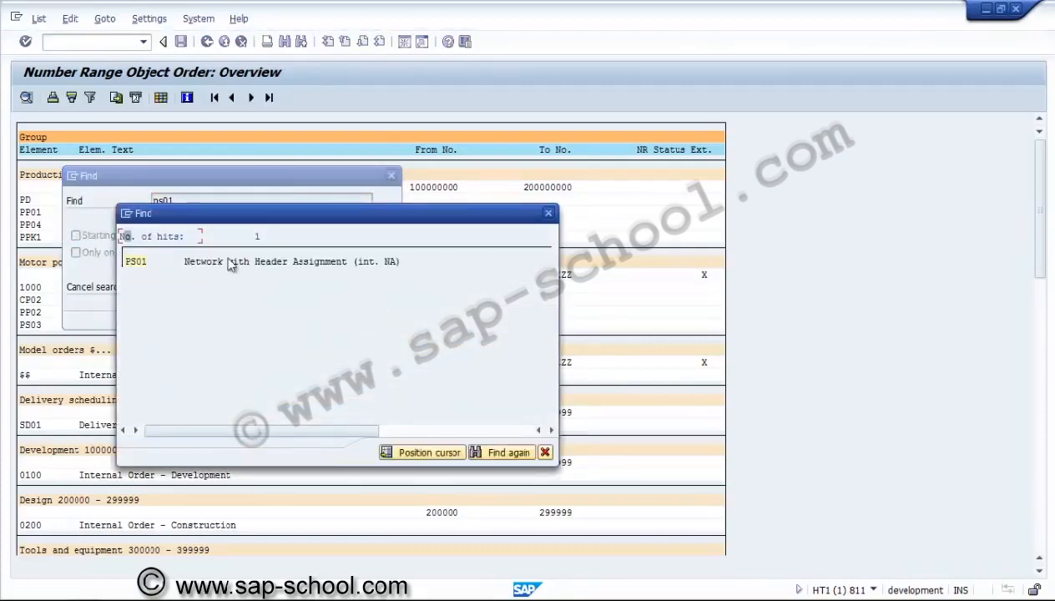
double_click(131, 265)
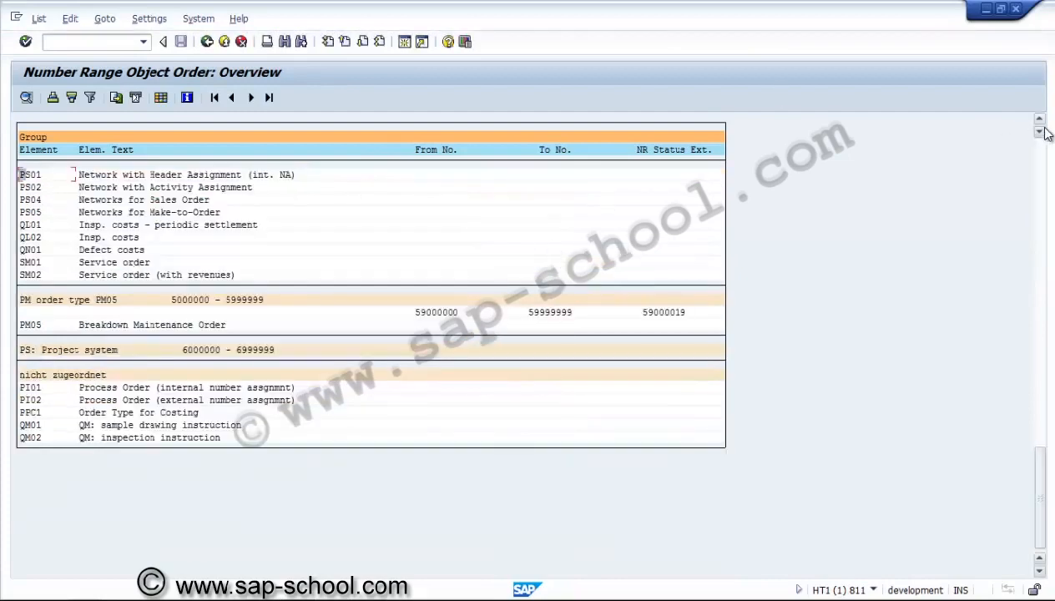
Examine the number range group and interval assigned to network type PS01 and the neighbouring groups, and leave the overview
click(1041, 122)
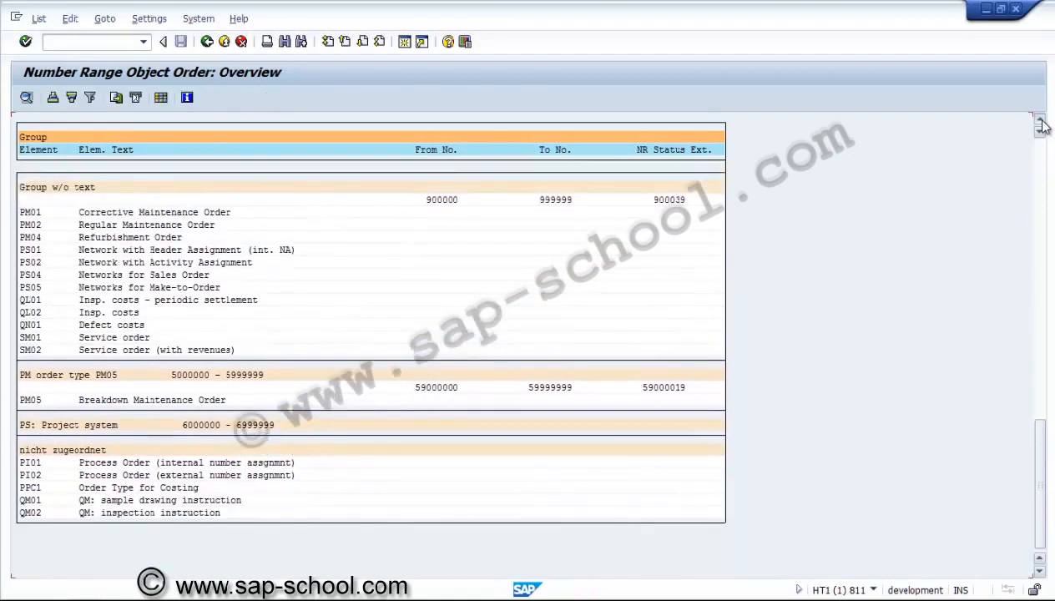
click(1041, 122)
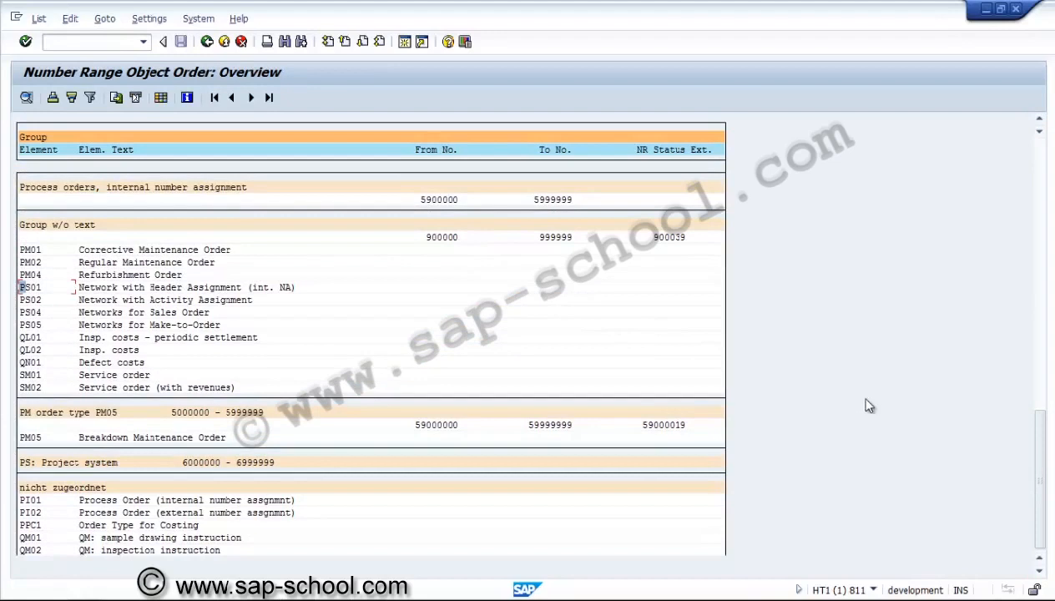
click(1039, 571)
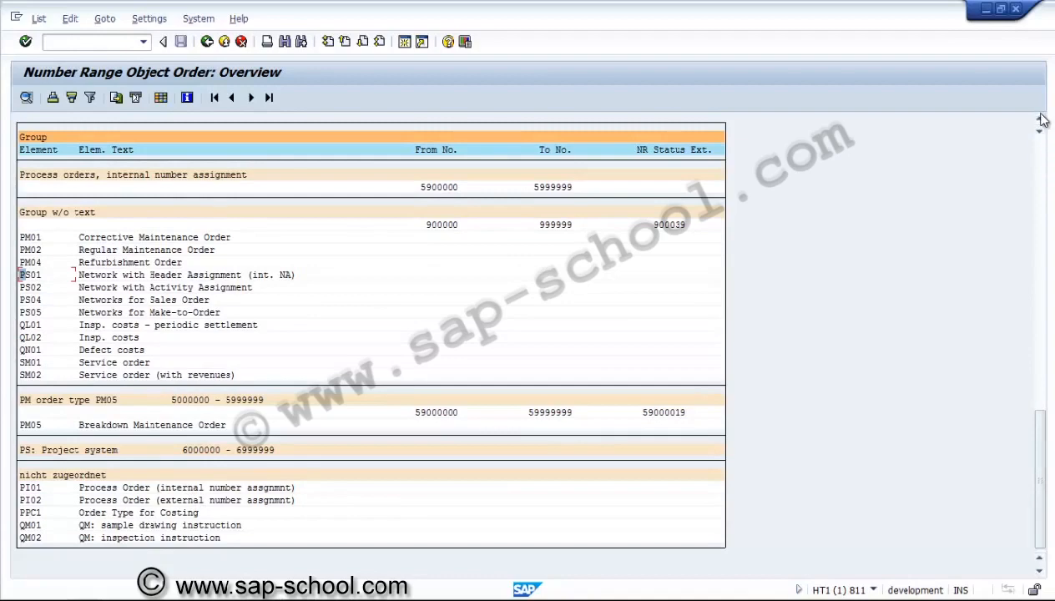
drag(1041, 122, 1041, 123)
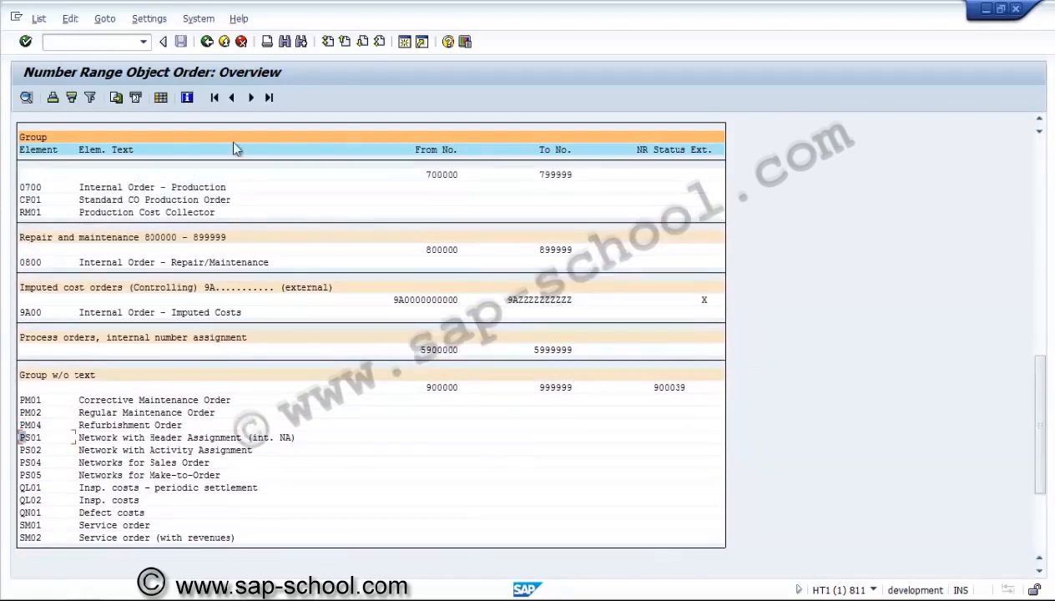
click(207, 41)
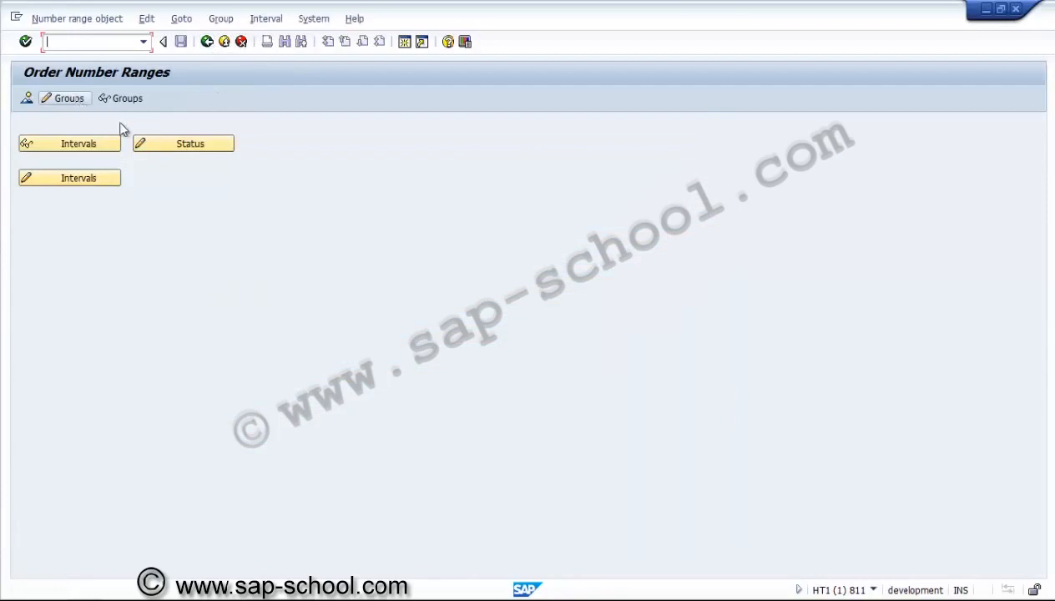
Look through the existing order number range intervals in change mode and return to the order number ranges screen
click(101, 178)
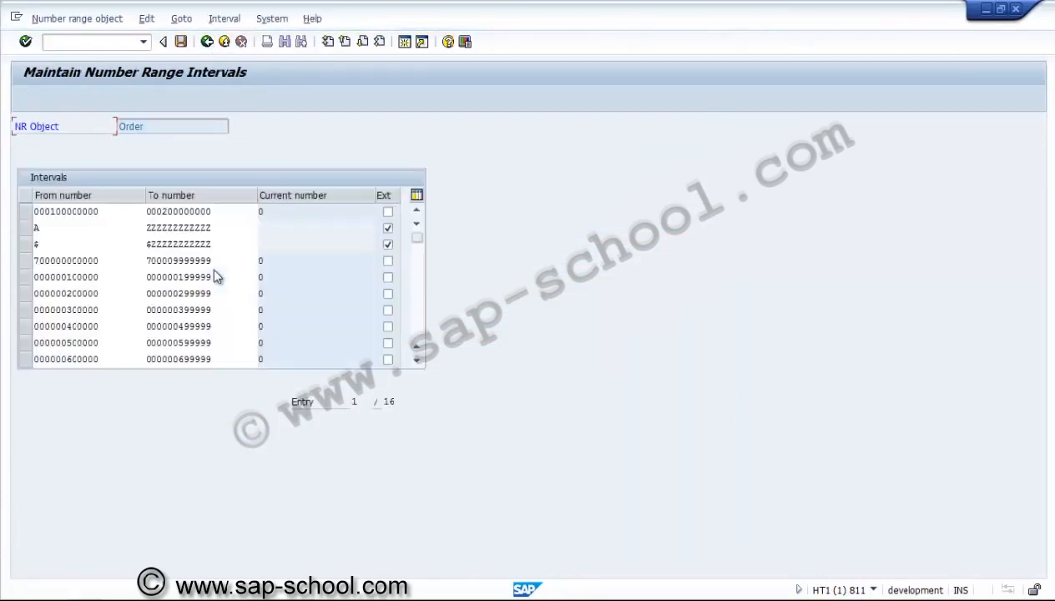
click(420, 324)
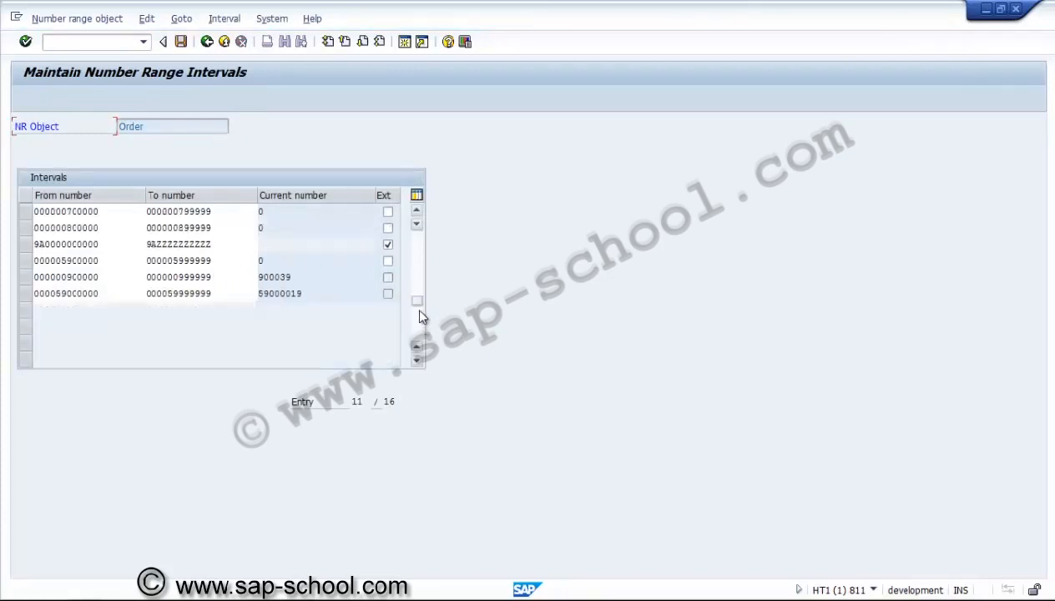
click(416, 226)
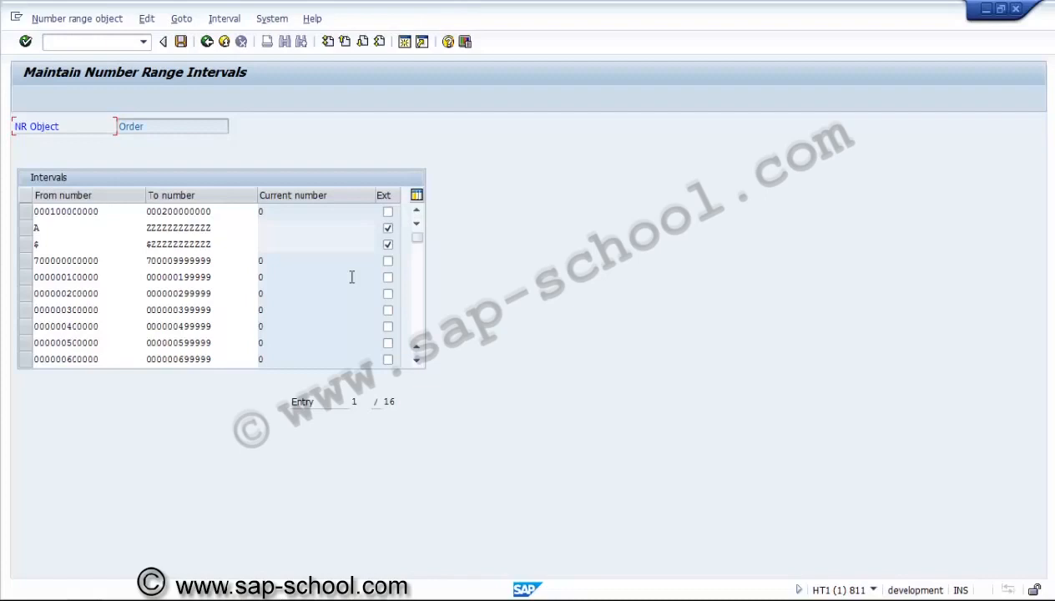
click(208, 44)
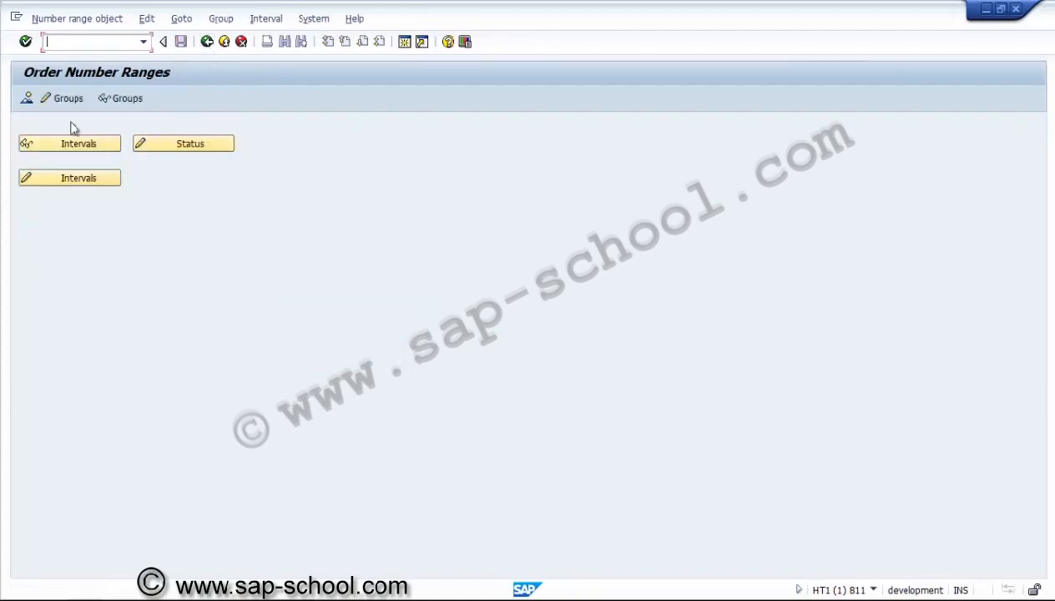
Open the order number range groups for maintenance and start inserting a new group with the text "Network (external nr)"
click(60, 100)
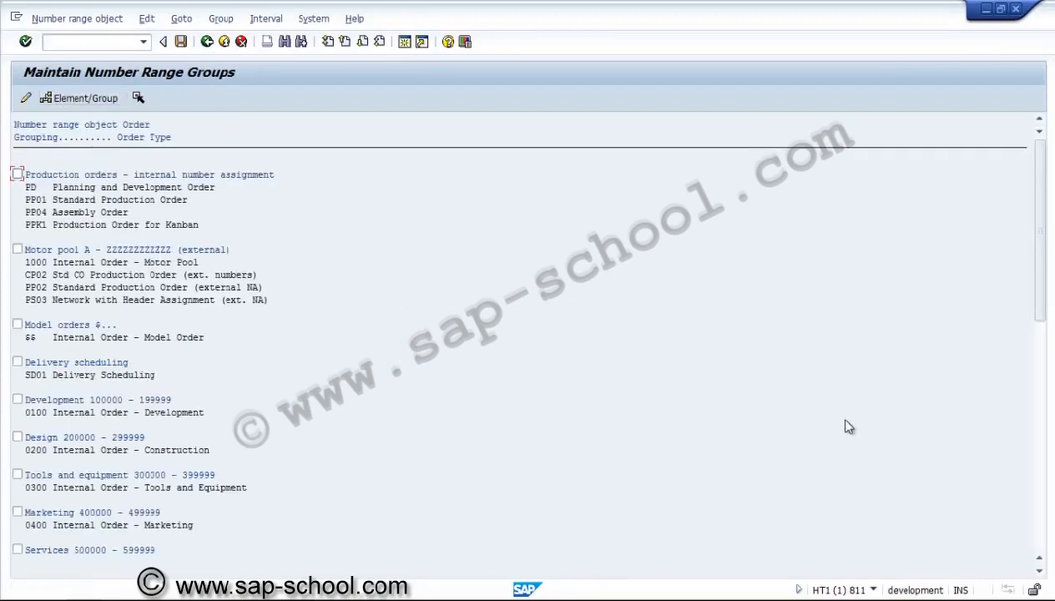
click(1038, 465)
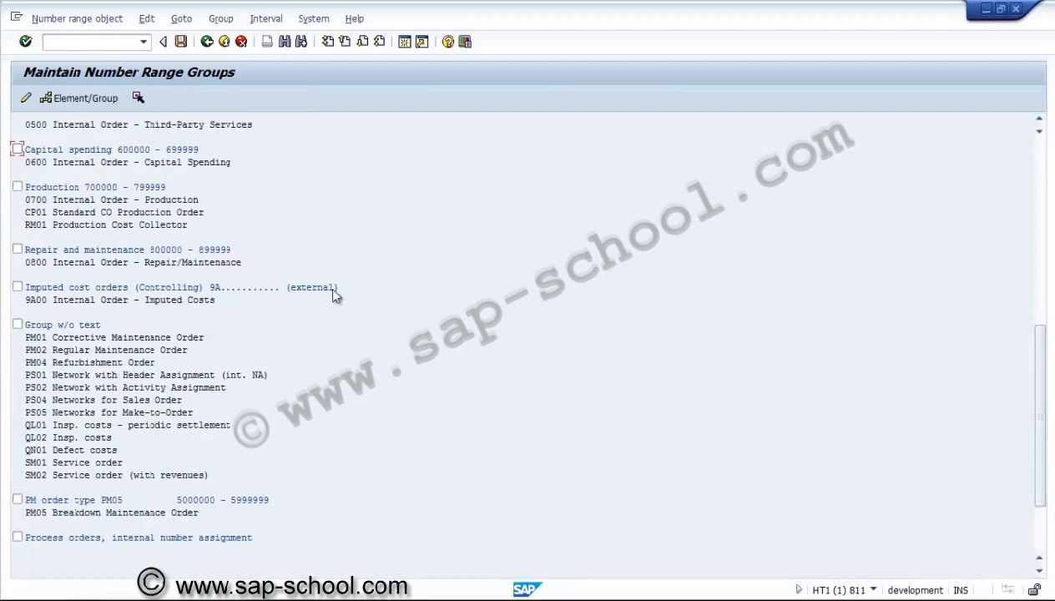
click(59, 326)
click(43, 387)
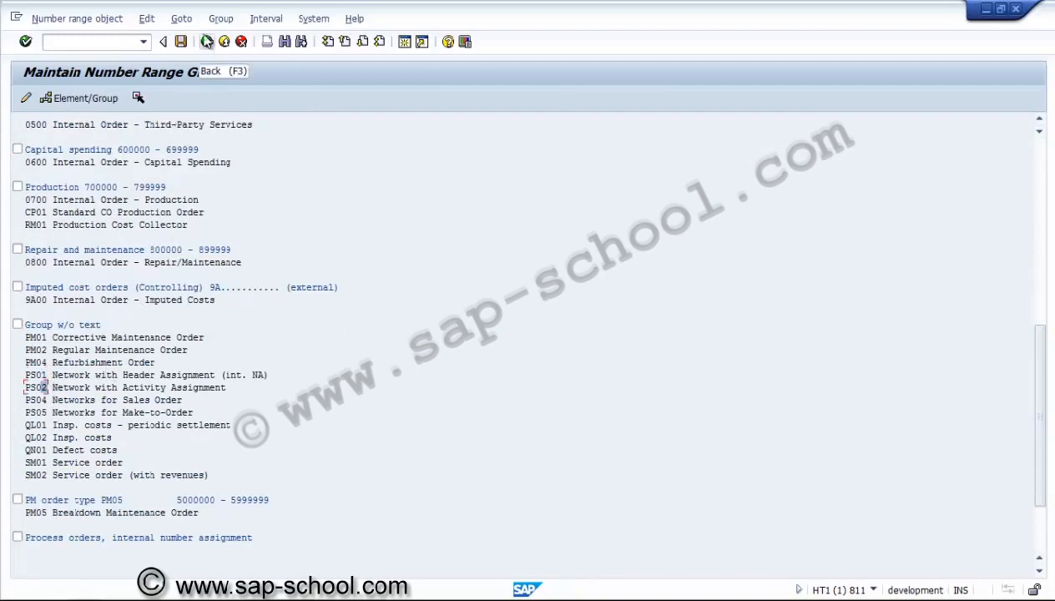
click(220, 18)
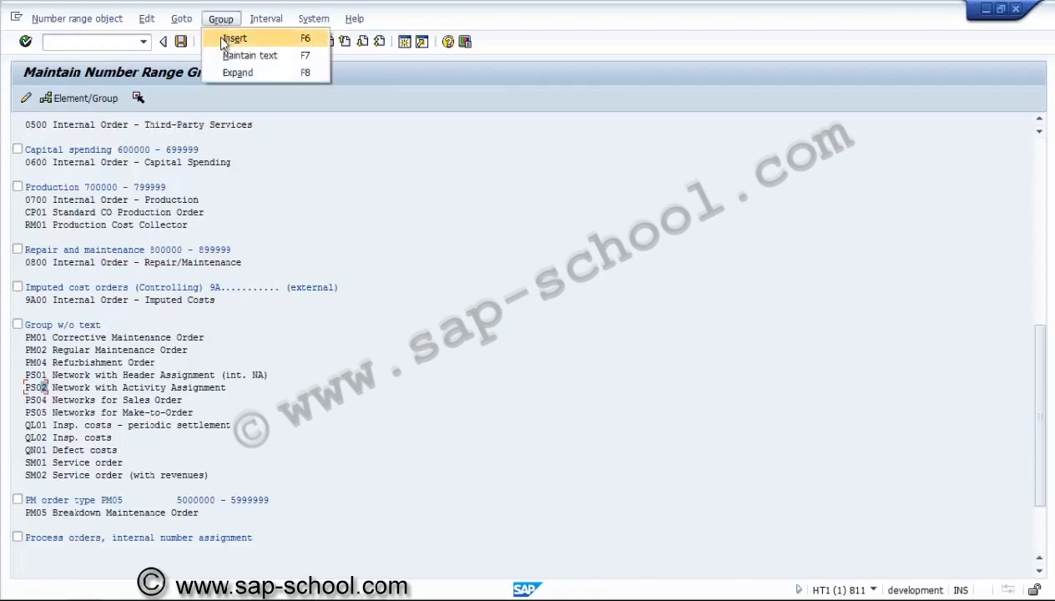
click(232, 39)
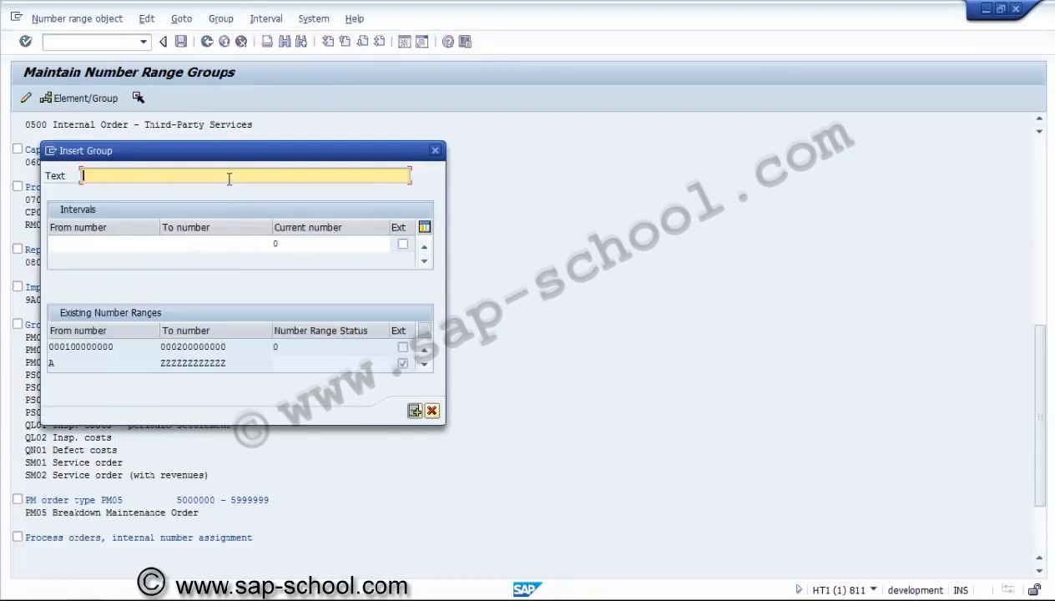
text(Network (external nr))
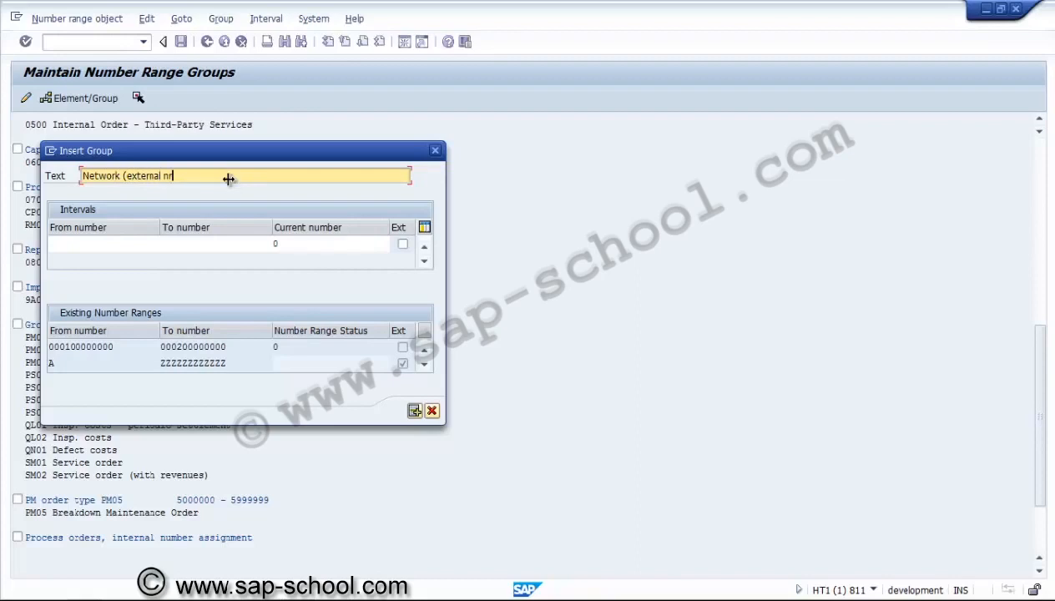
click(117, 244)
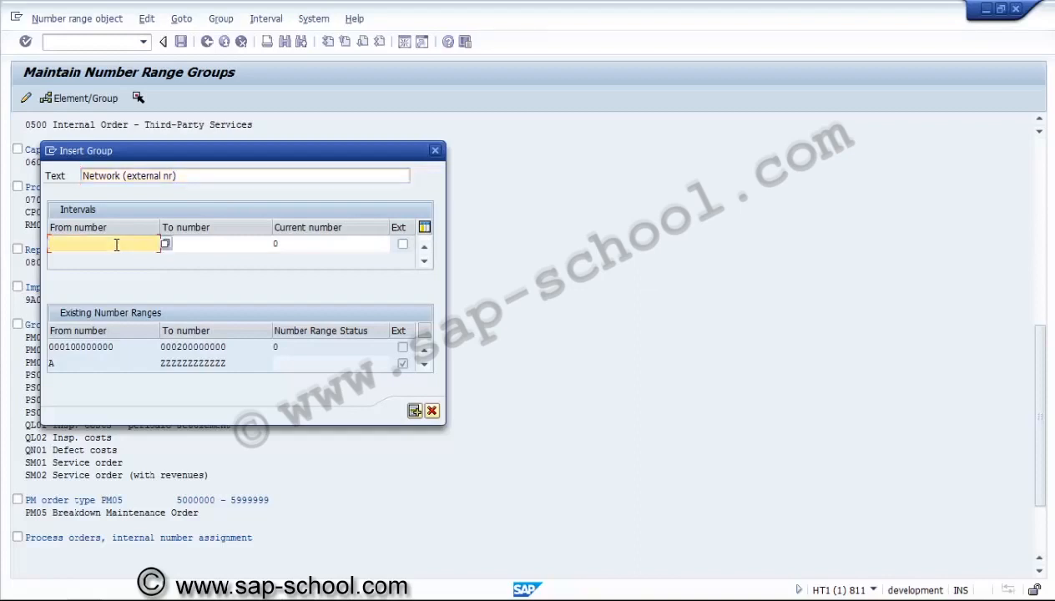
text(NA0000000001)
drag(115, 243, 48, 238)
key(ctrl+c)
click(186, 242)
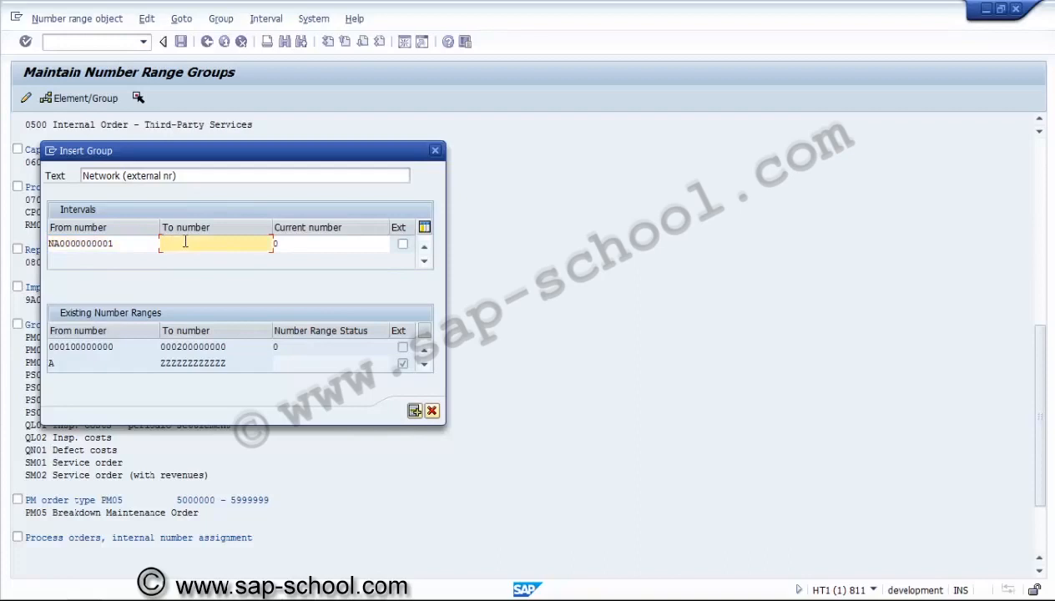
key(ctrl+v)
key(Insert)
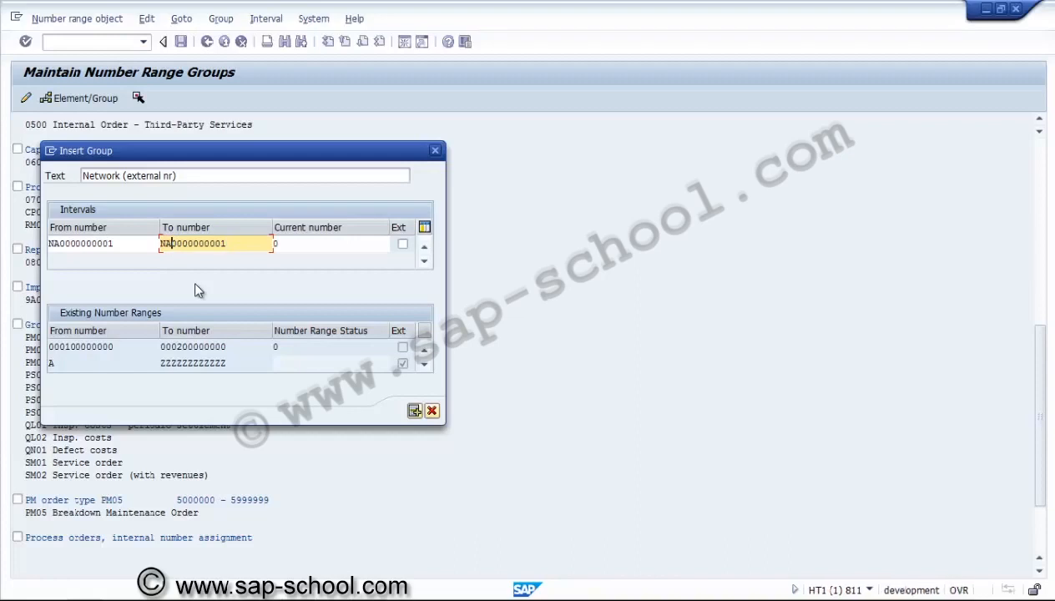
text(9999999999)
click(167, 244)
click(55, 245)
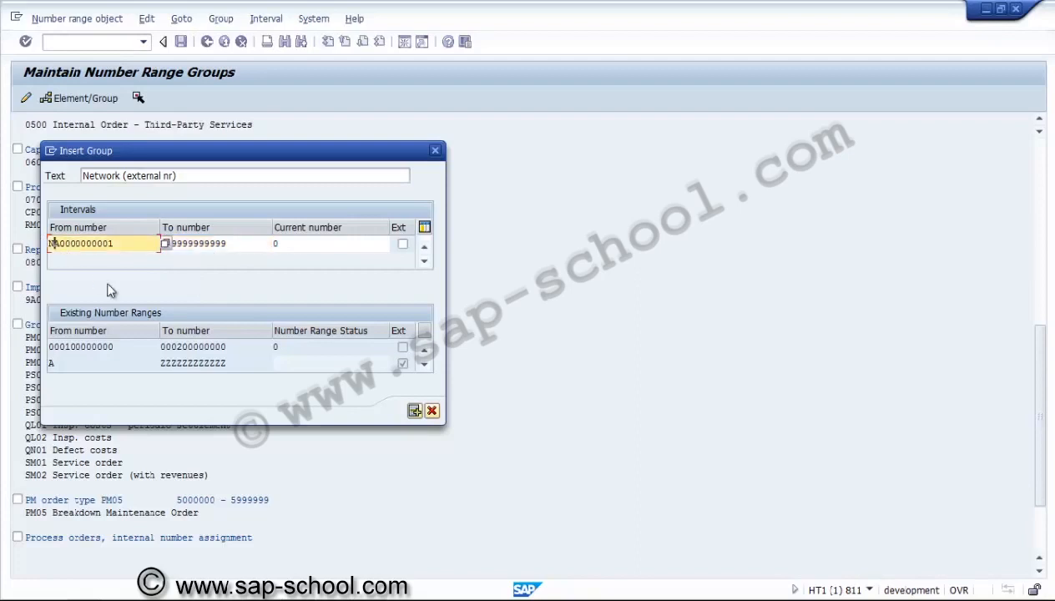
text(NU)
click(192, 242)
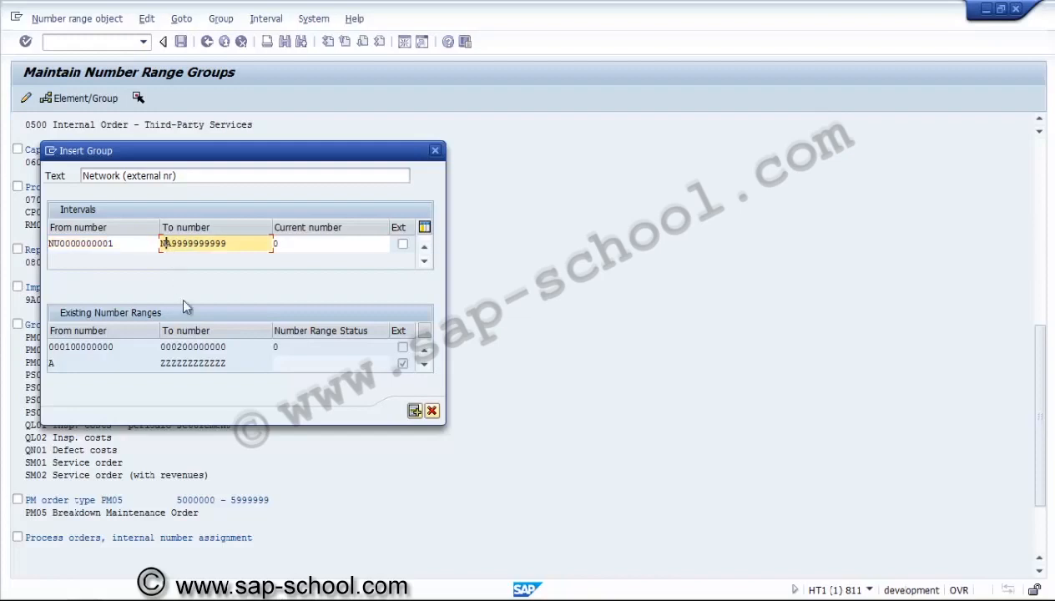
text(U)
click(403, 246)
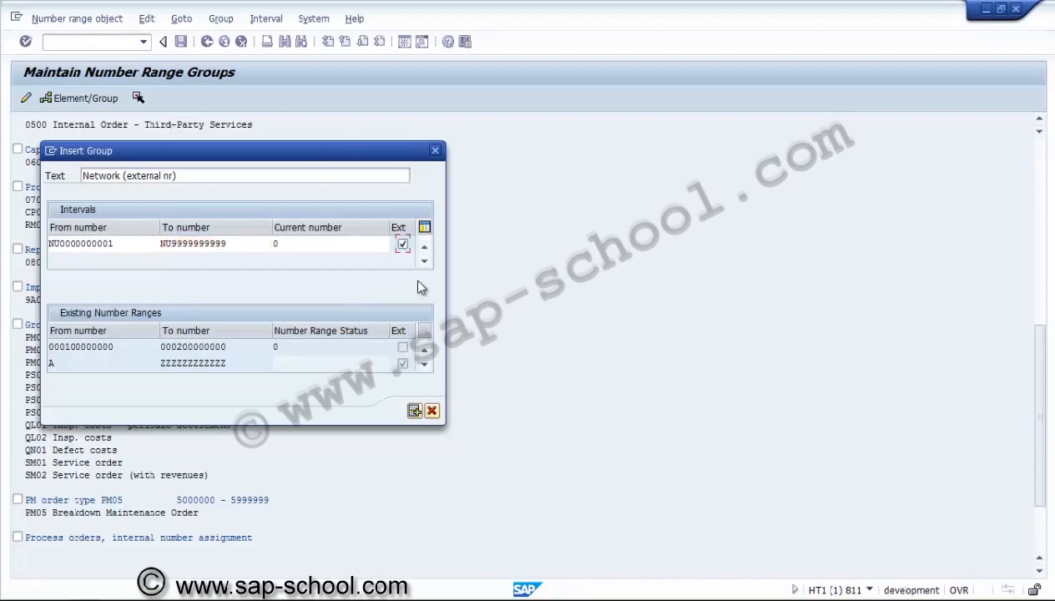
Try to add the new group, check the existing number ranges for an overlap with its interval, and return to the order number ranges screen
click(414, 411)
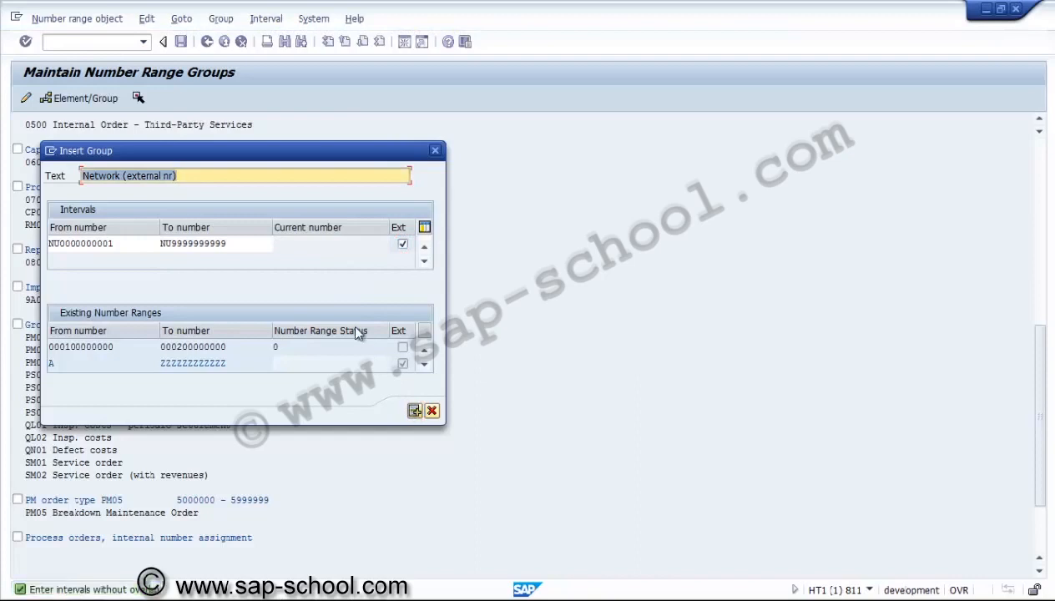
click(424, 368)
click(424, 368)
click(424, 368)
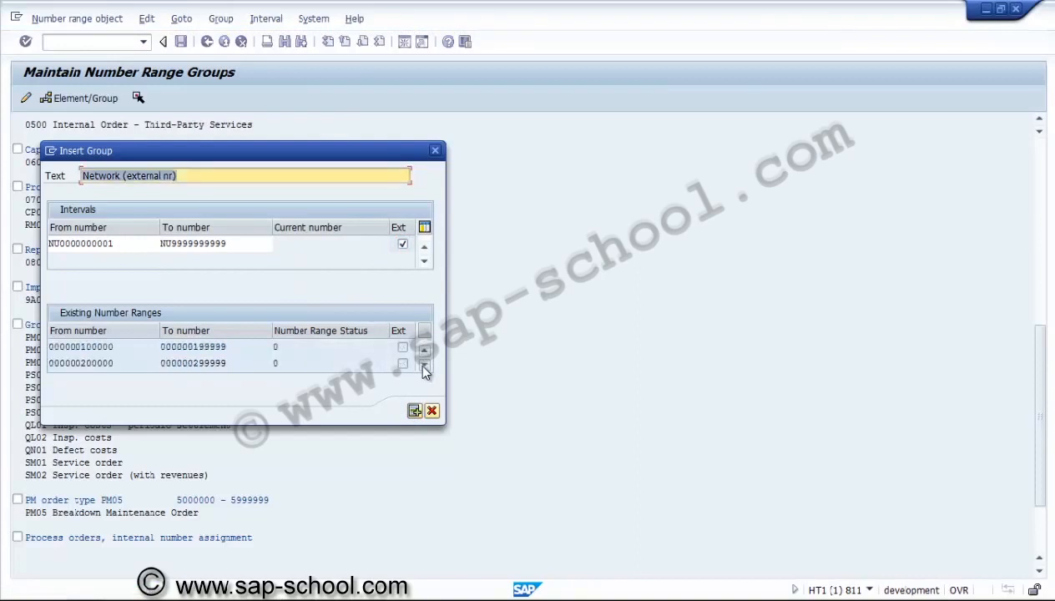
click(424, 368)
click(425, 369)
click(424, 368)
click(424, 368)
click(424, 369)
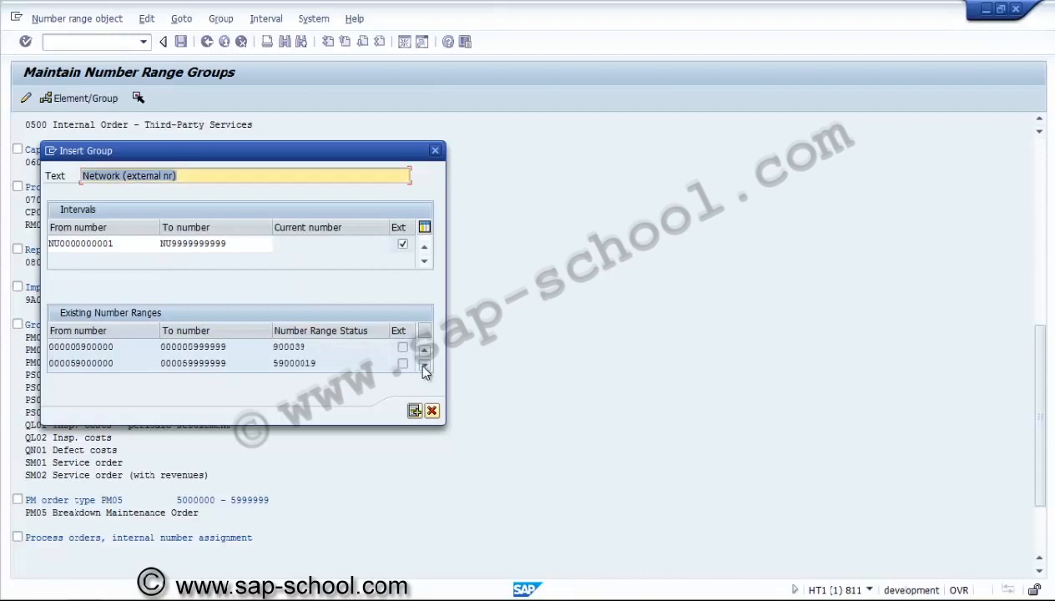
click(425, 364)
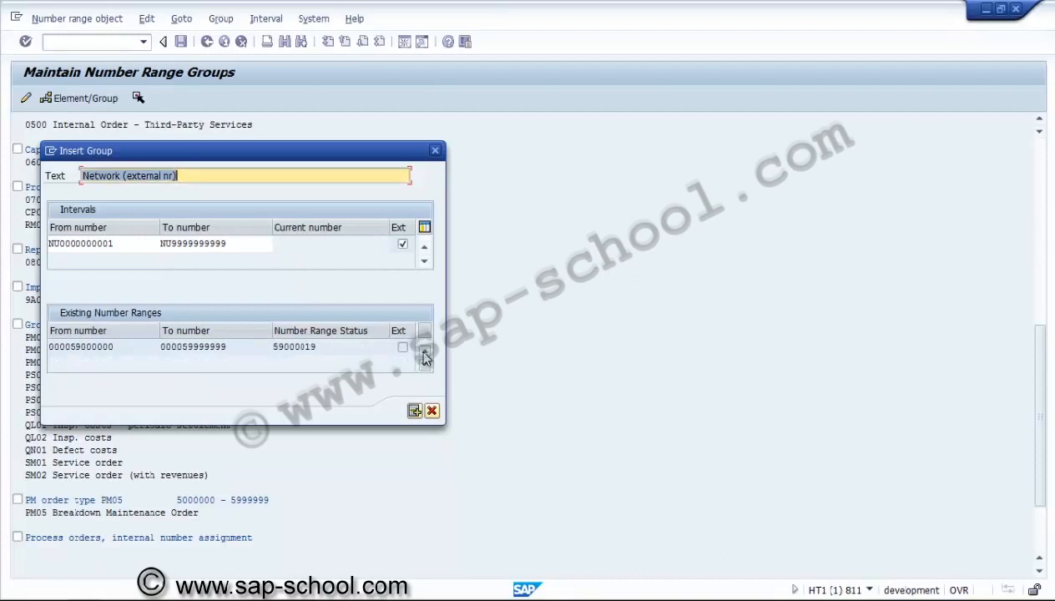
click(424, 355)
click(424, 354)
click(424, 355)
click(424, 355)
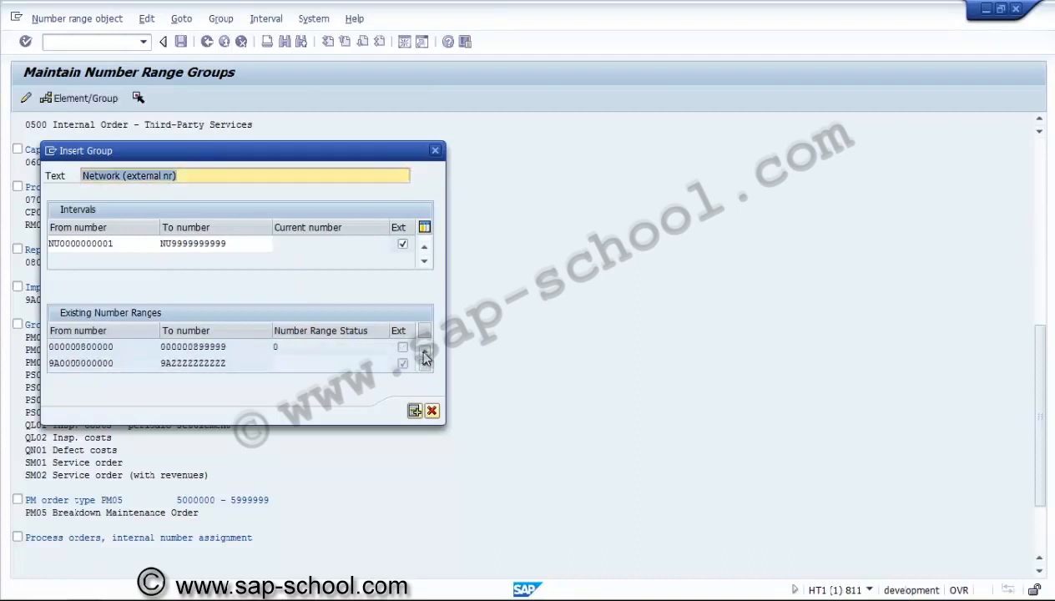
click(424, 355)
click(424, 355)
click(424, 355)
click(424, 354)
click(424, 355)
click(424, 355)
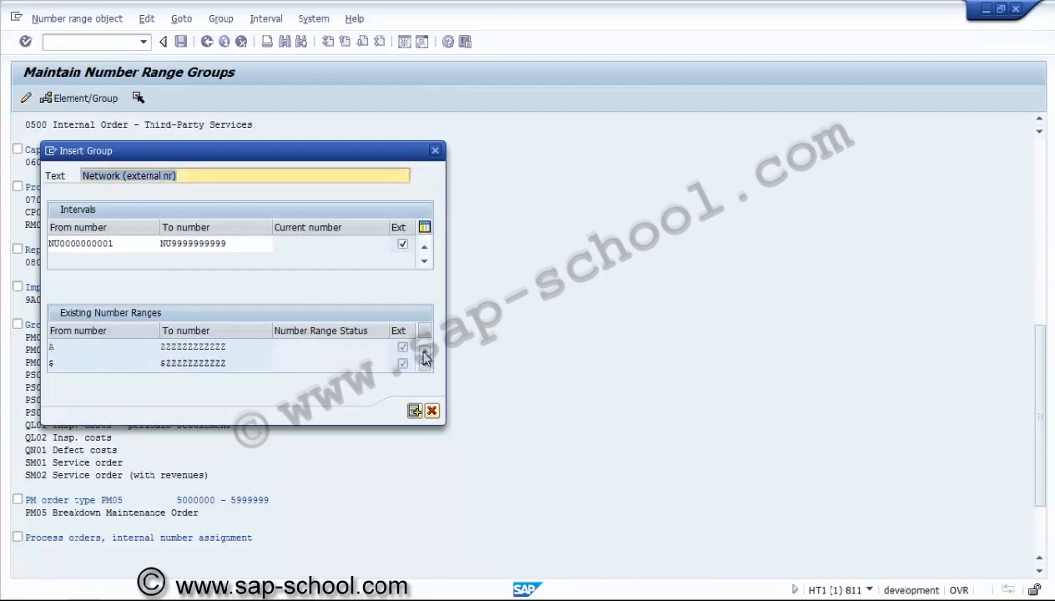
click(424, 355)
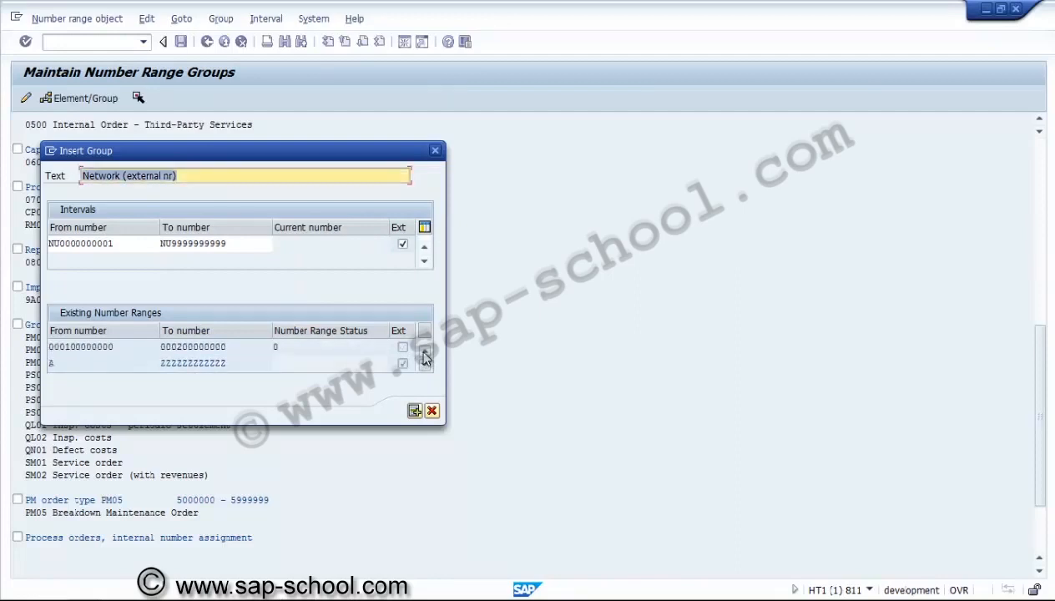
click(215, 364)
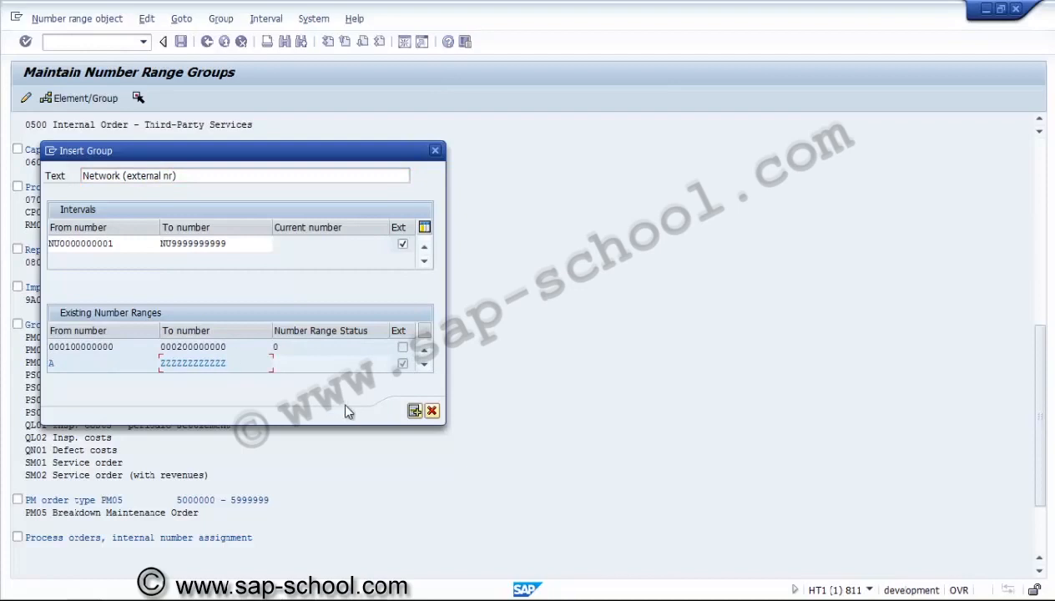
click(415, 410)
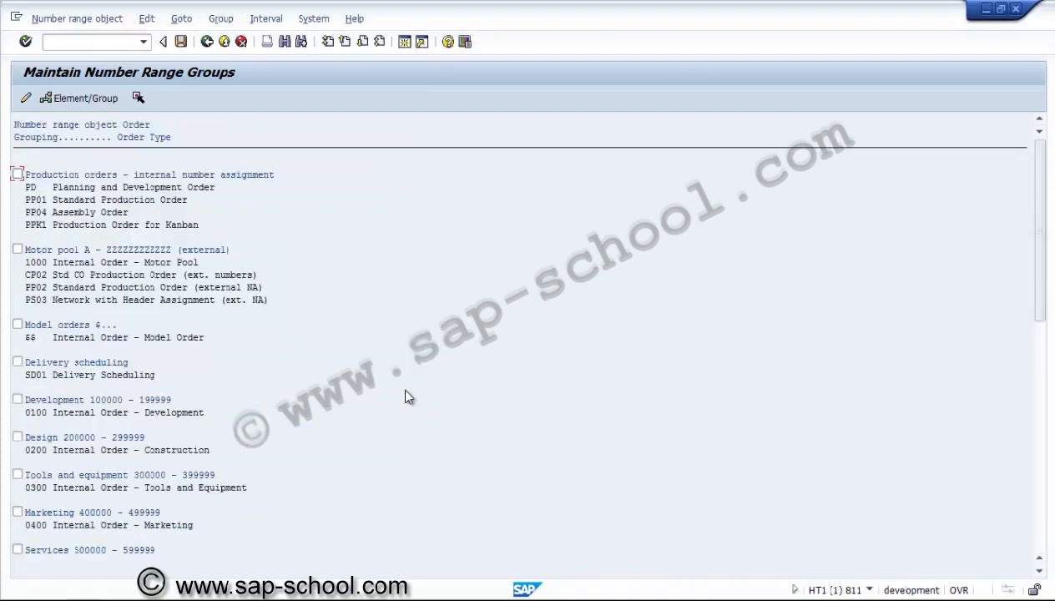
click(206, 41)
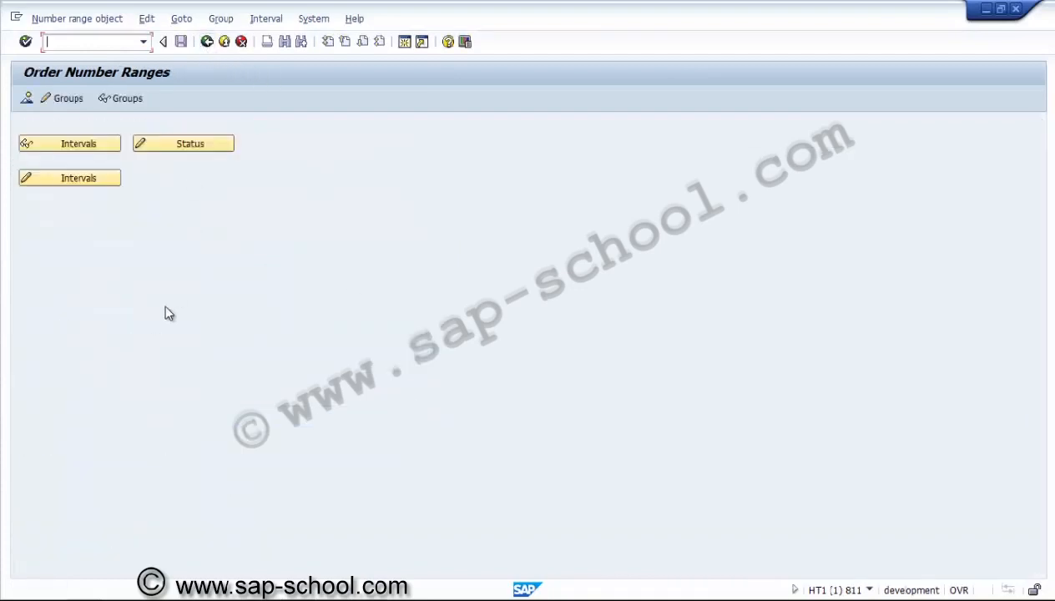
Set the upper limit of the external order interval starting at A to MMMMMMMMMMMM and save the intervals
click(95, 179)
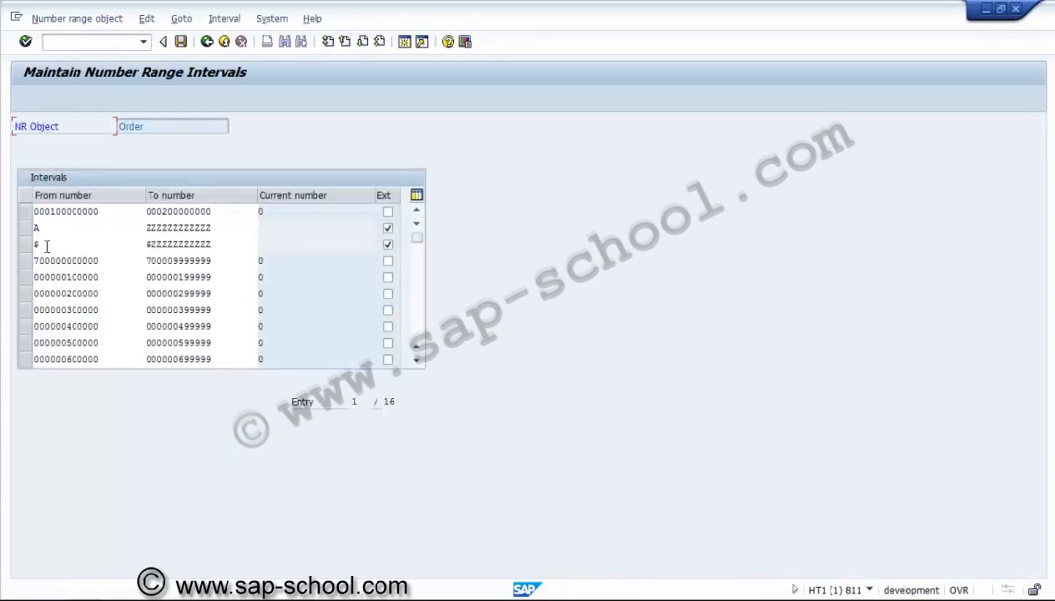
click(148, 227)
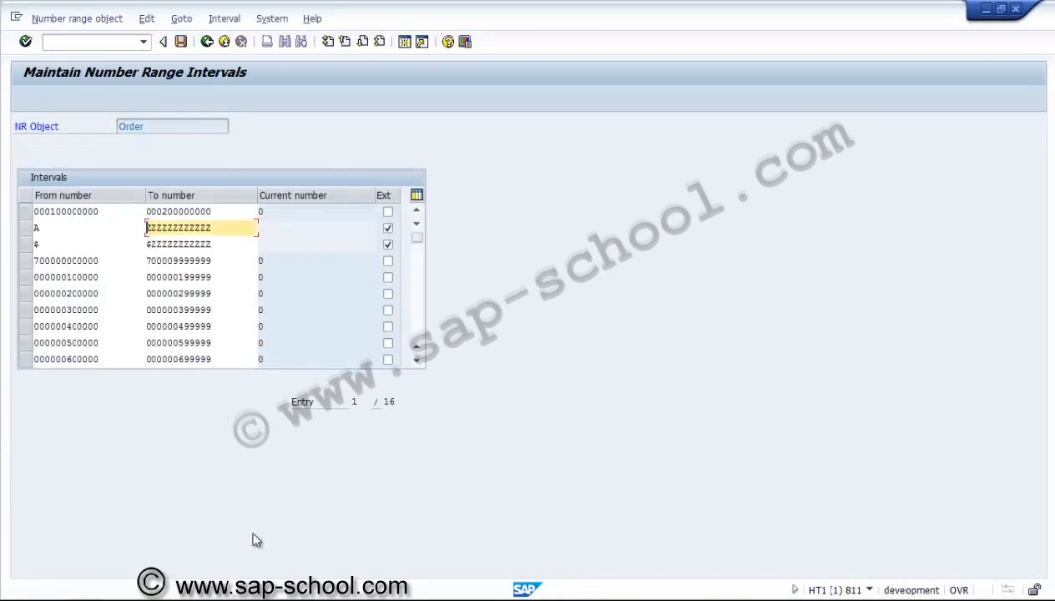
text(MMMMMMMMMMMM)
key(Return)
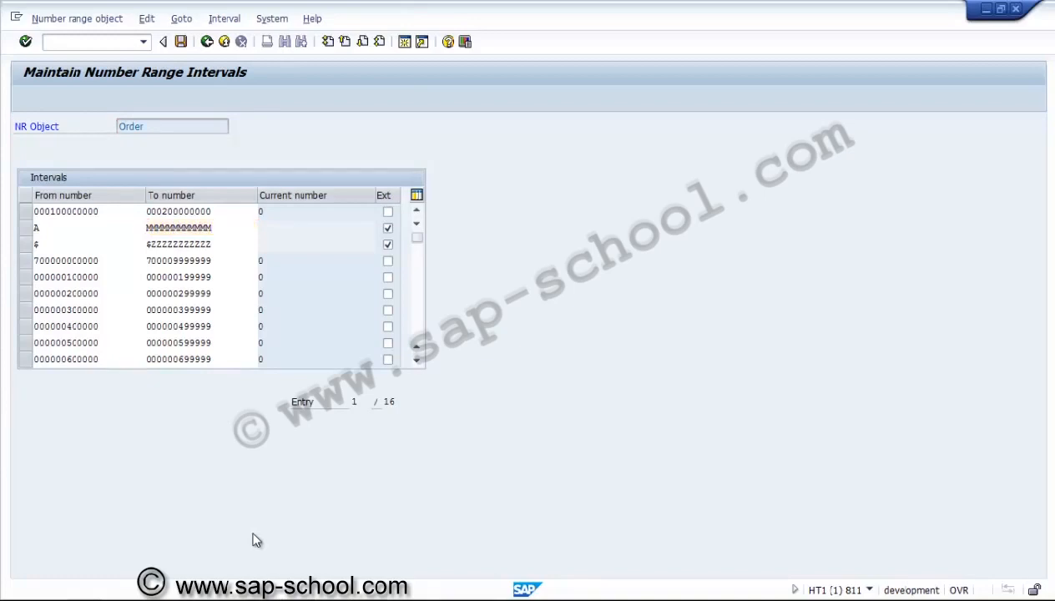
click(182, 42)
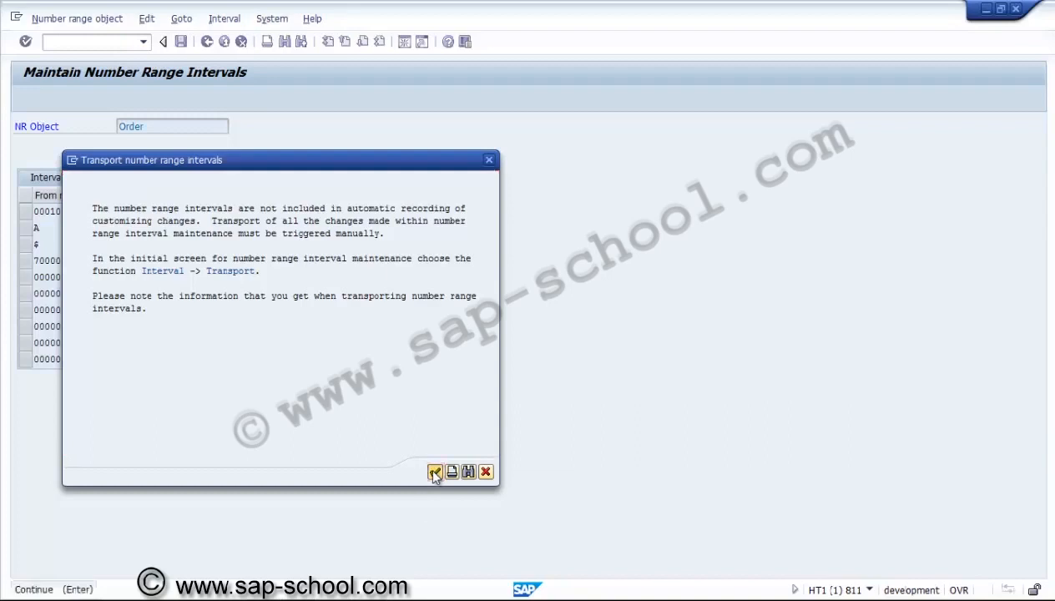
click(435, 472)
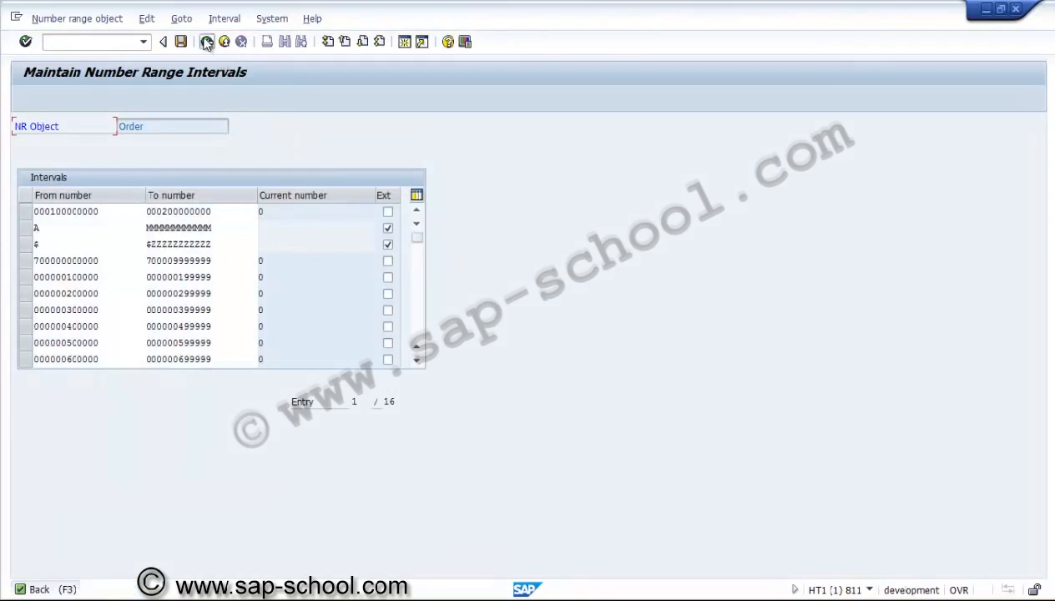
click(206, 41)
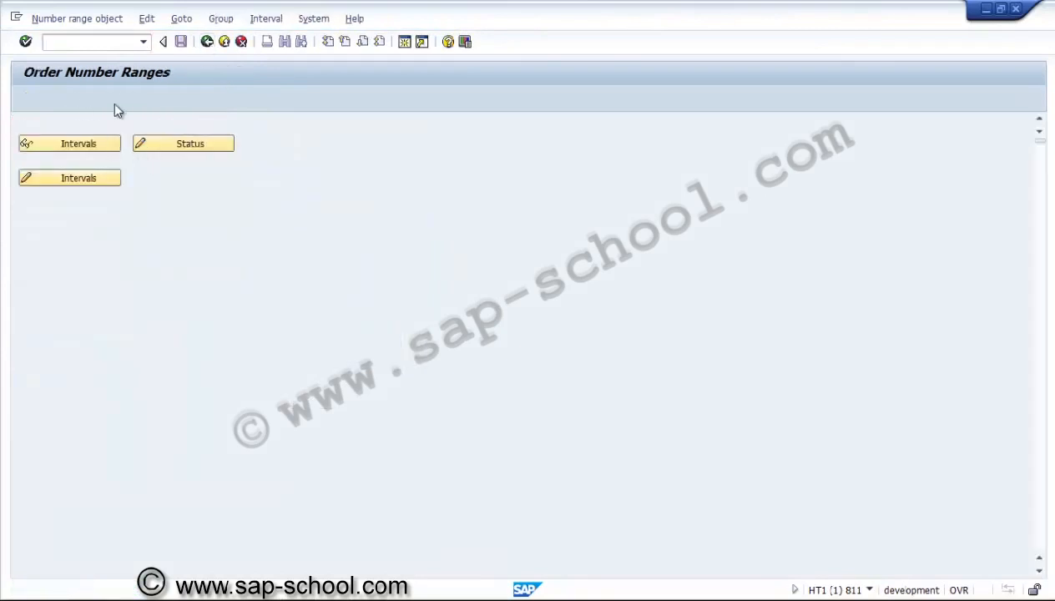
Open the order number range groups for maintenance and start a new group with the text "Network (external nr)"
click(112, 102)
click(221, 18)
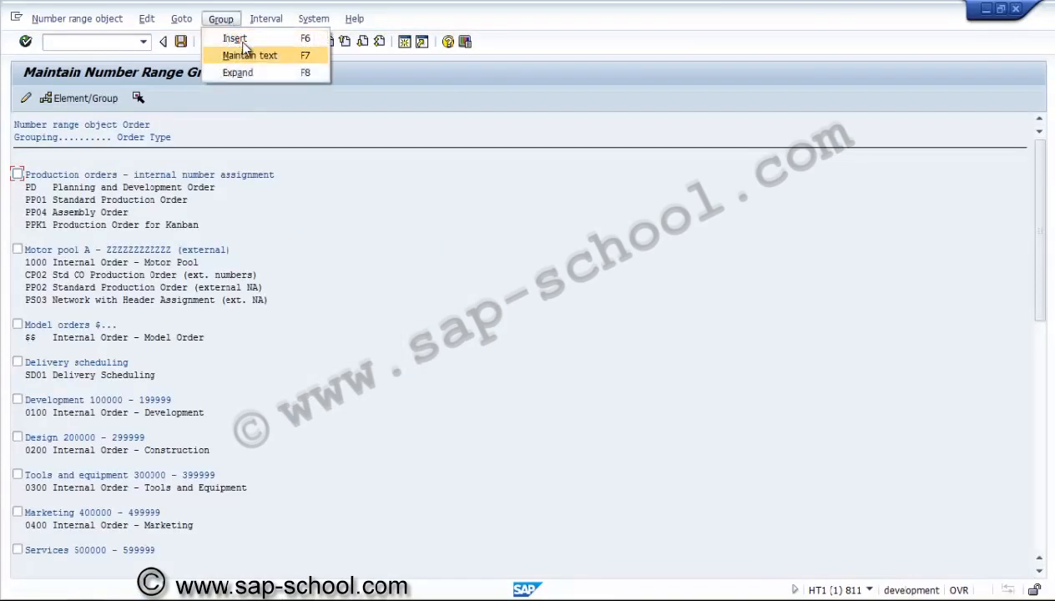
click(229, 39)
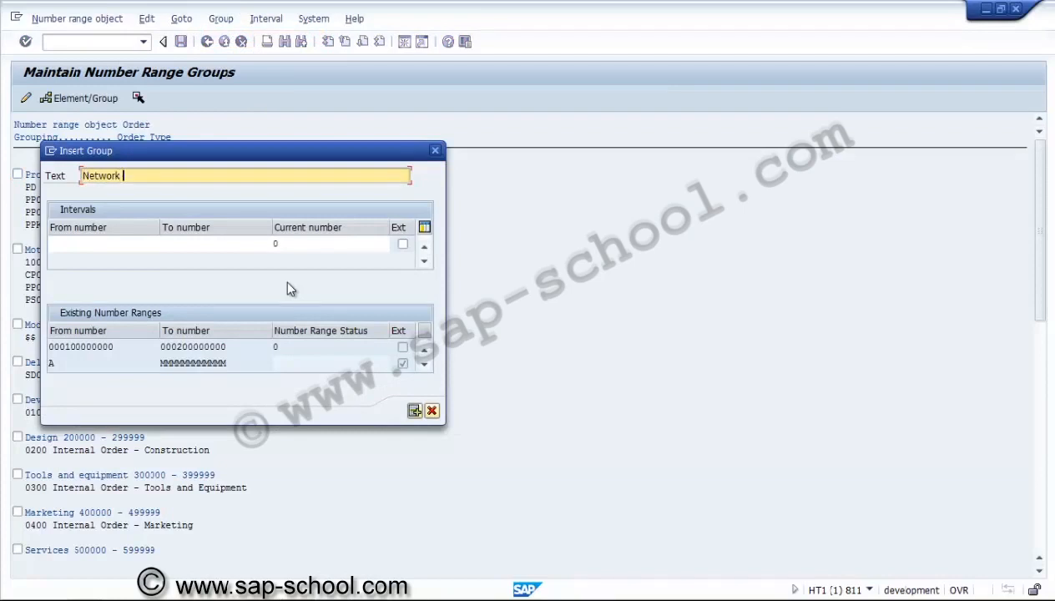
text(nal nr))
click(146, 243)
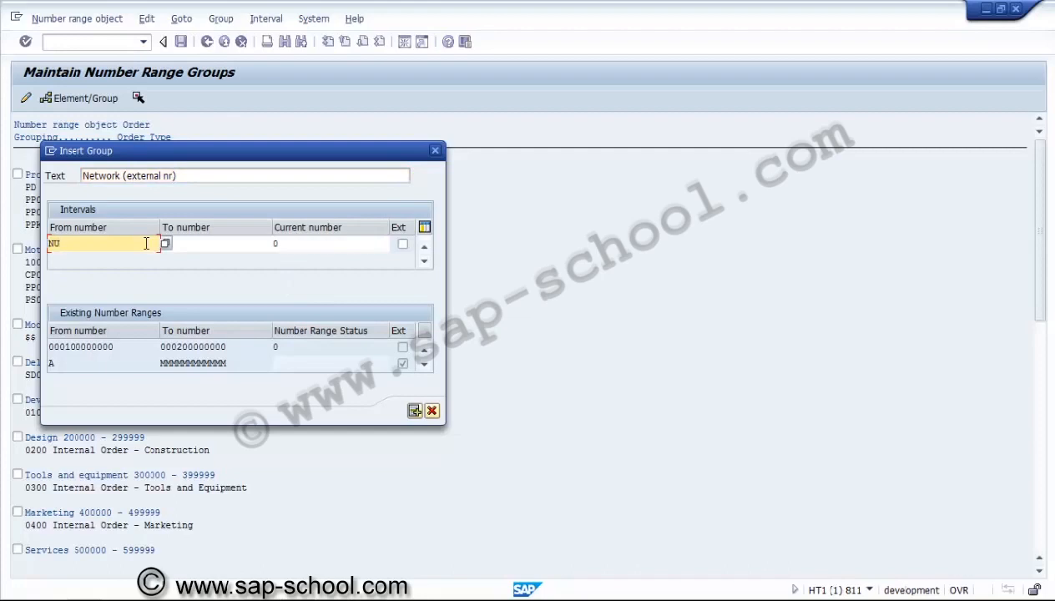
text(NU0000000001)
key(Tab)
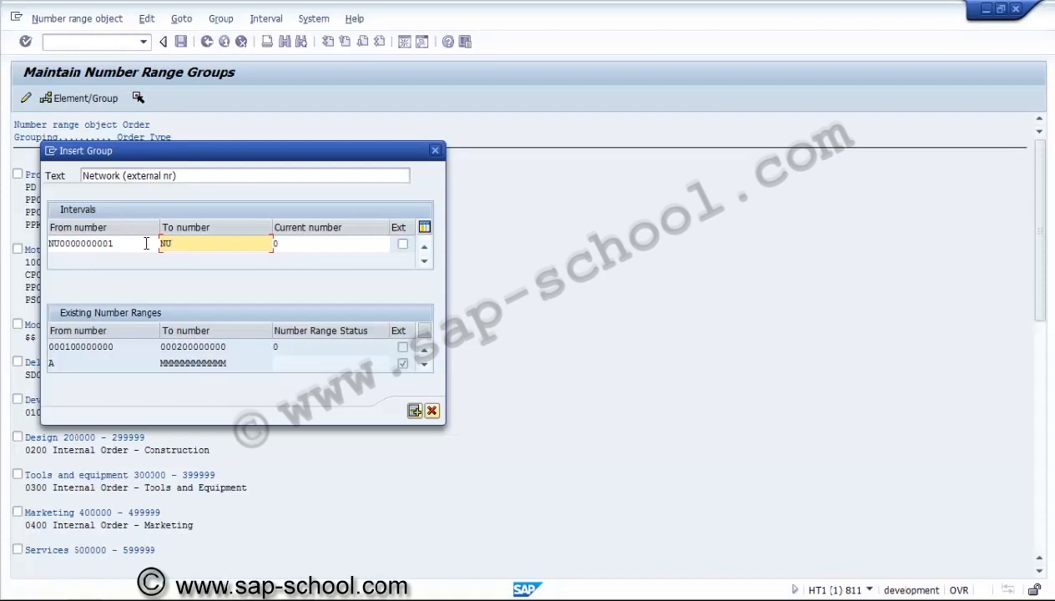
text(9999999999)
click(402, 244)
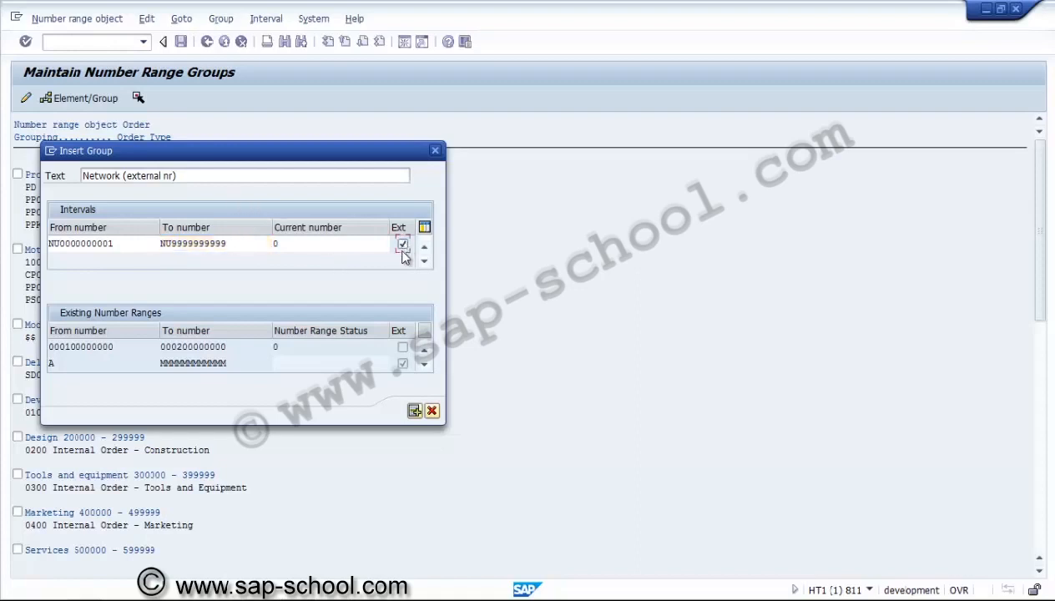
click(414, 411)
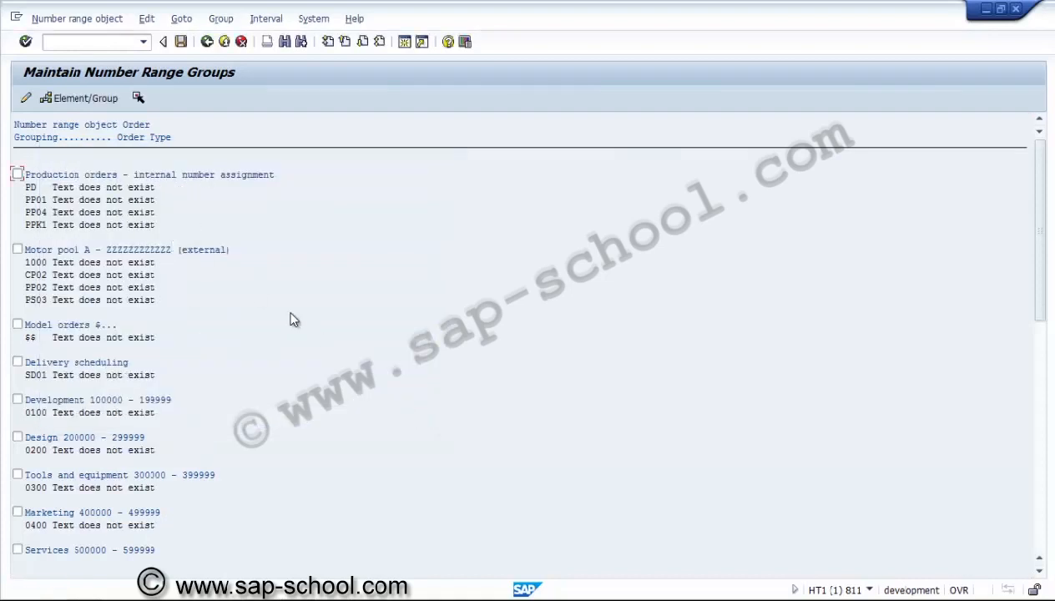
click(266, 185)
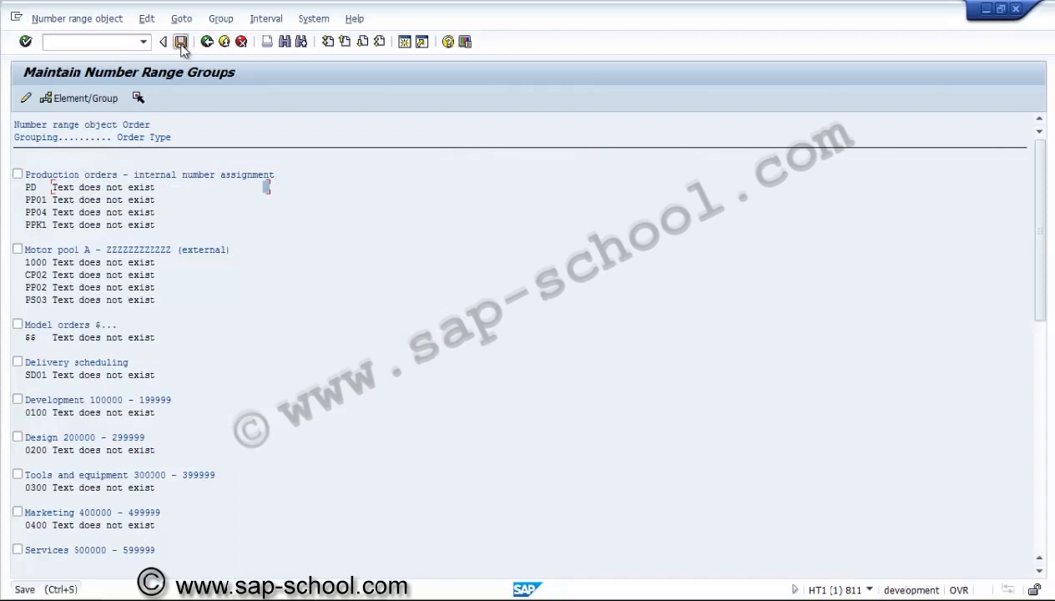
click(183, 41)
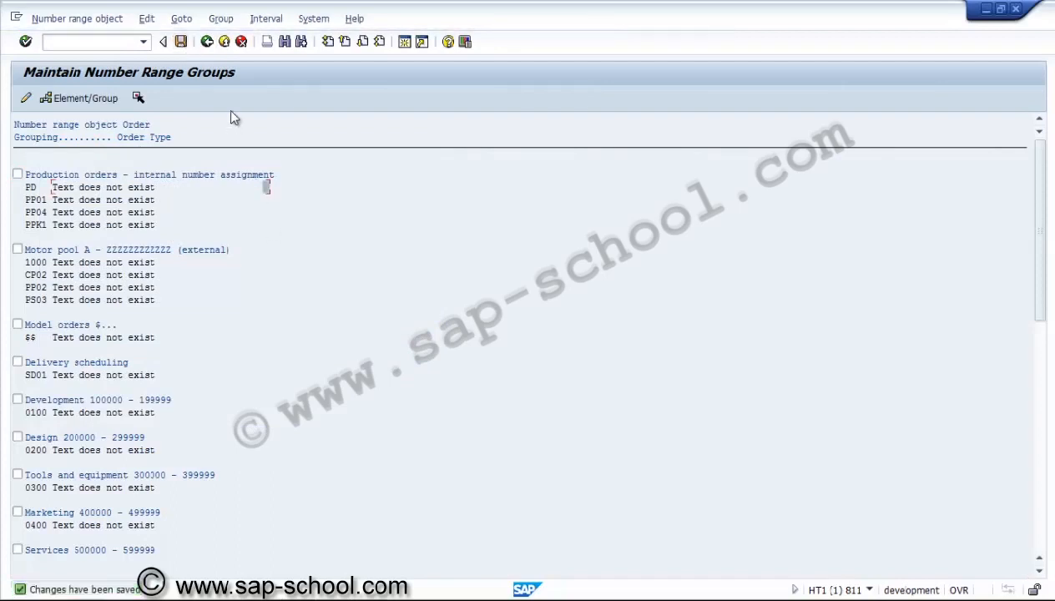
click(209, 46)
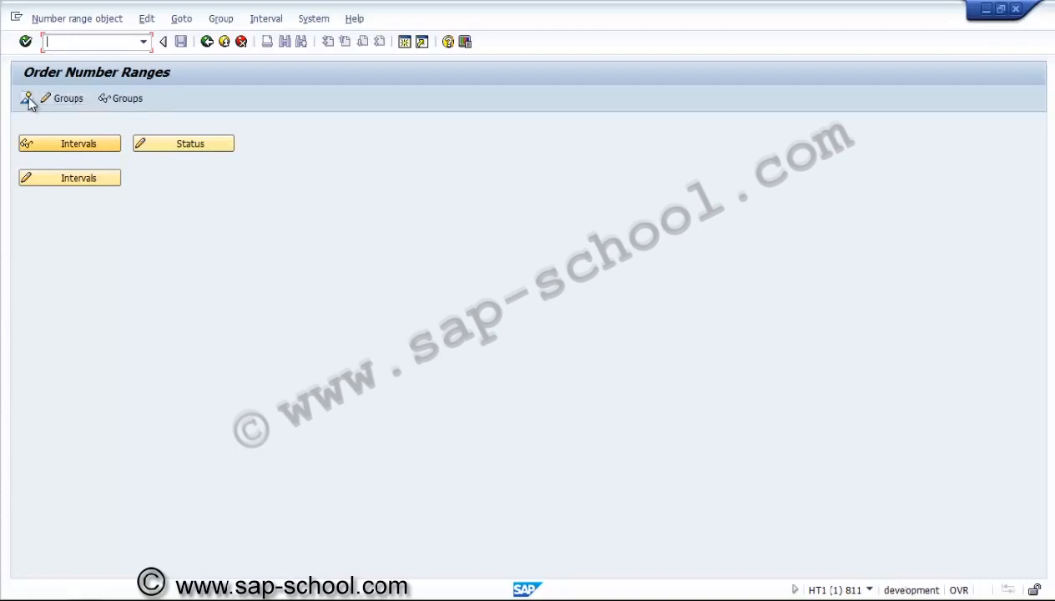
Examine the order number range overview for the new NU interval and the group containing the PS network order types
click(27, 99)
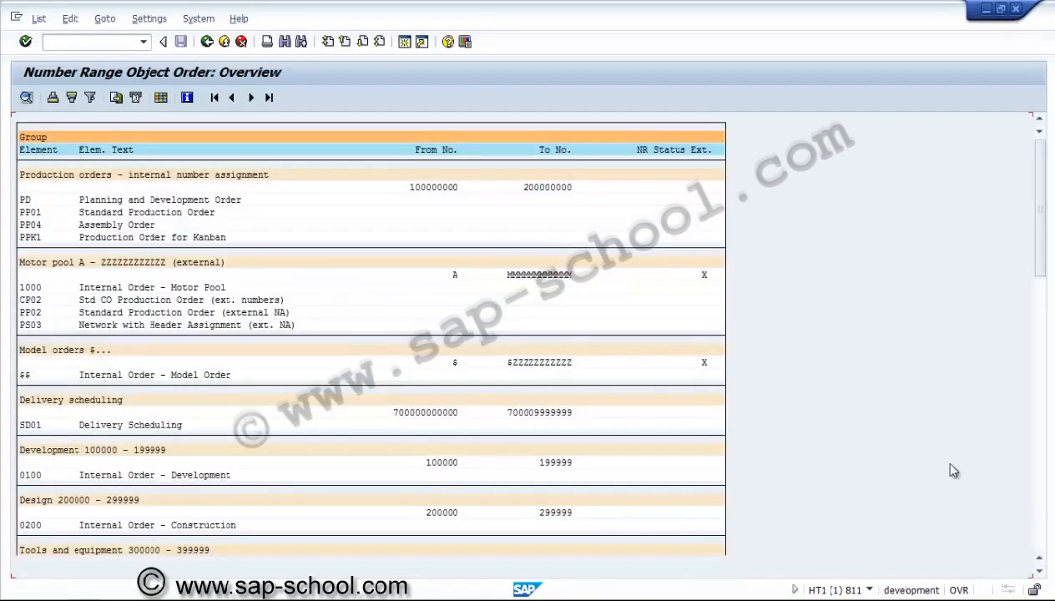
click(1039, 500)
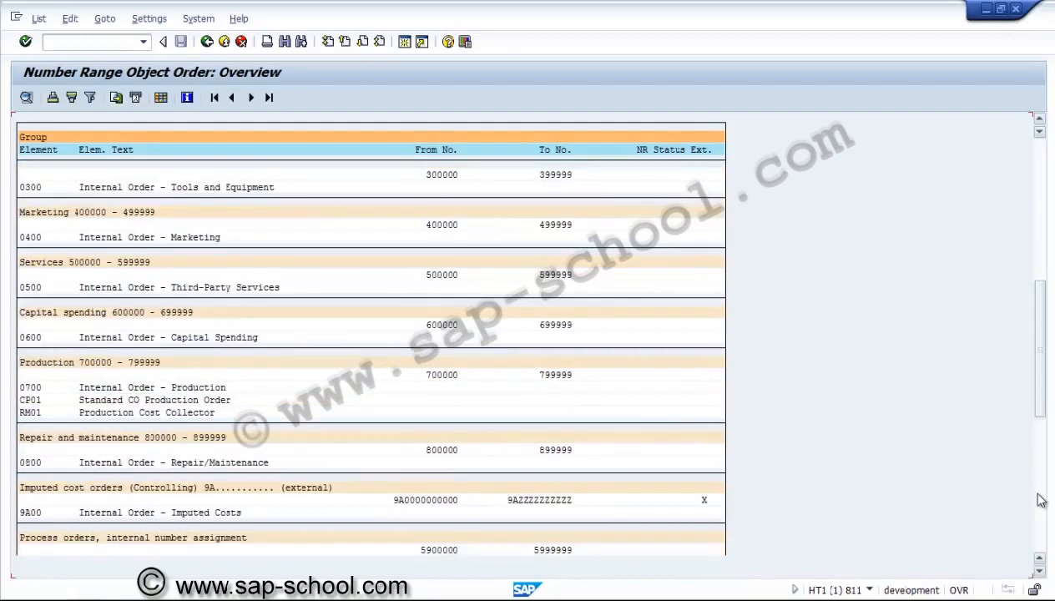
click(206, 42)
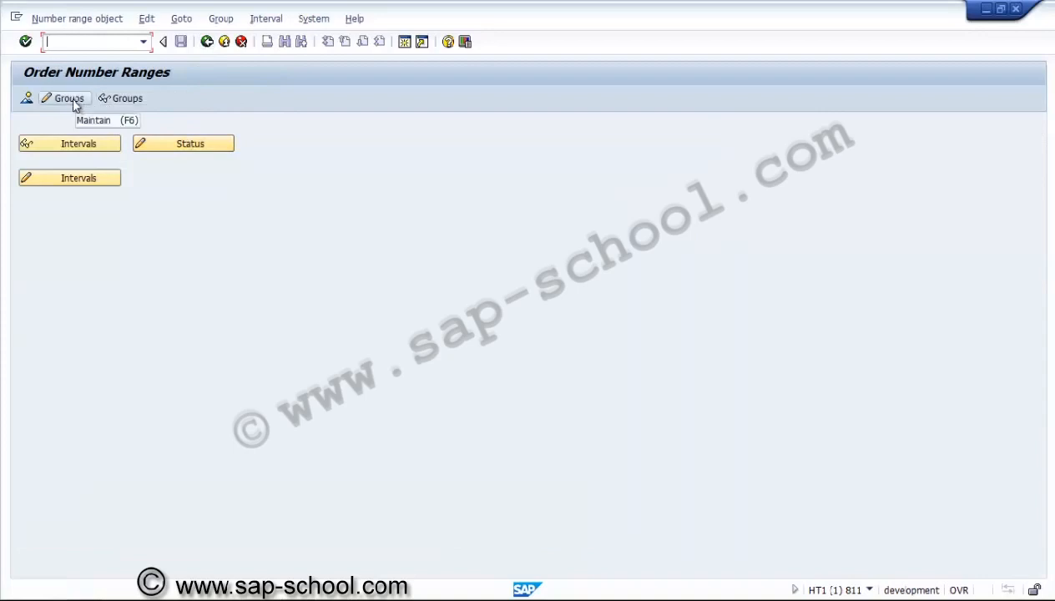
click(27, 99)
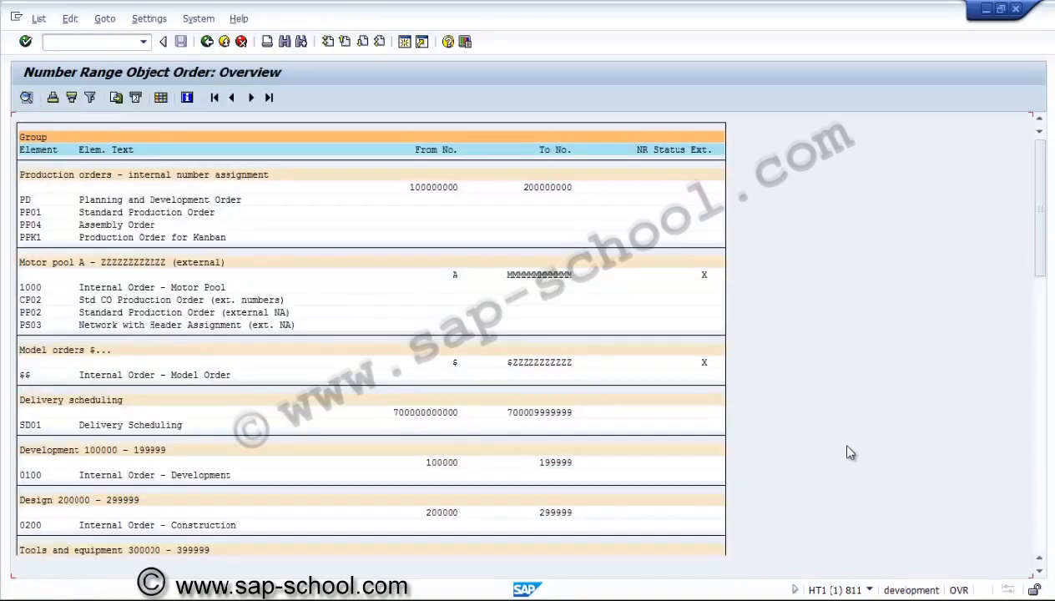
click(1041, 516)
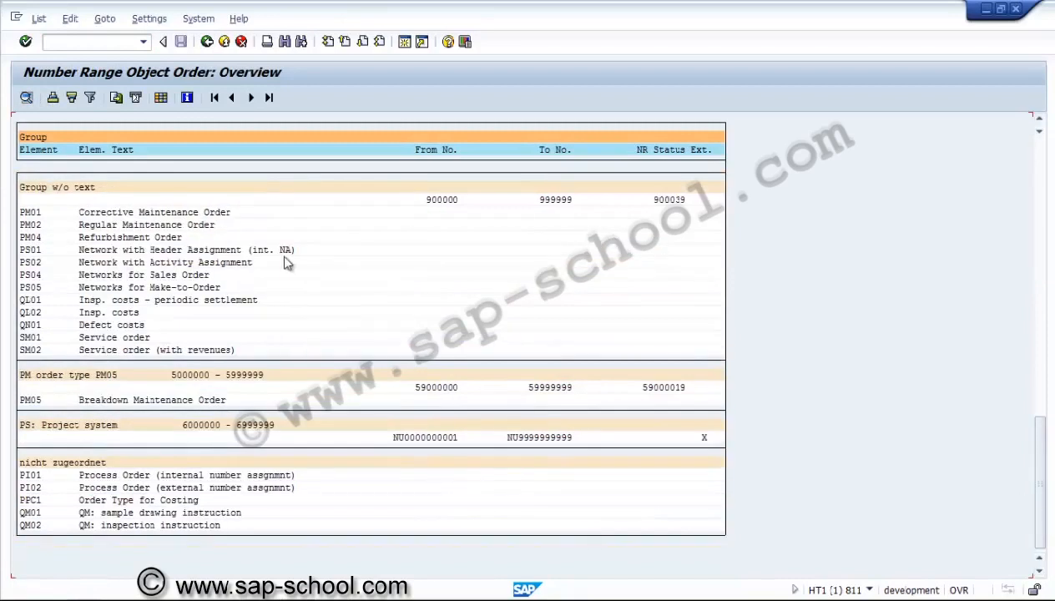
click(33, 250)
click(40, 19)
mouse_move(70, 18)
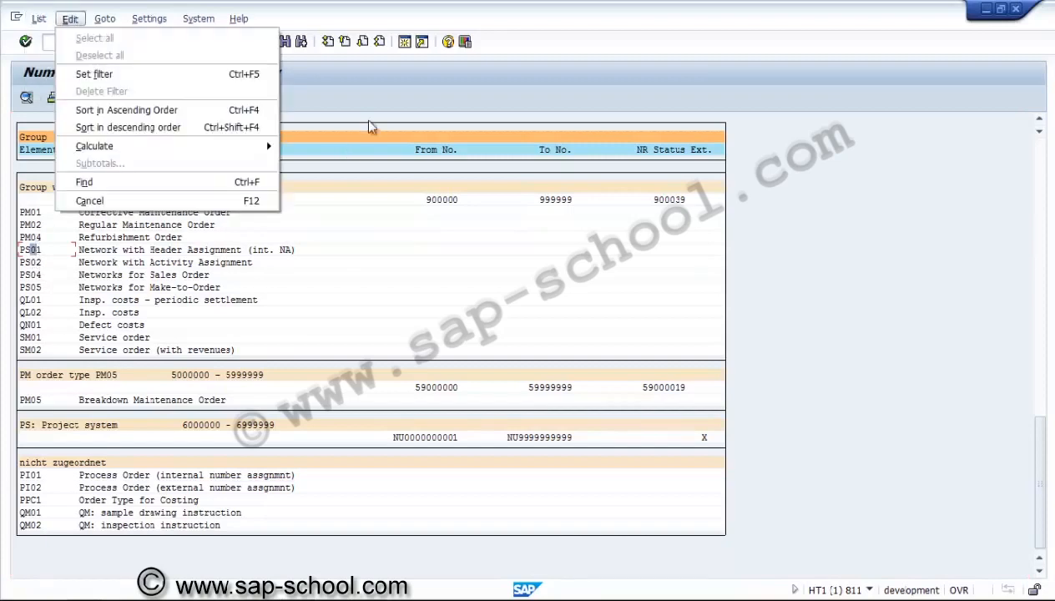
click(372, 127)
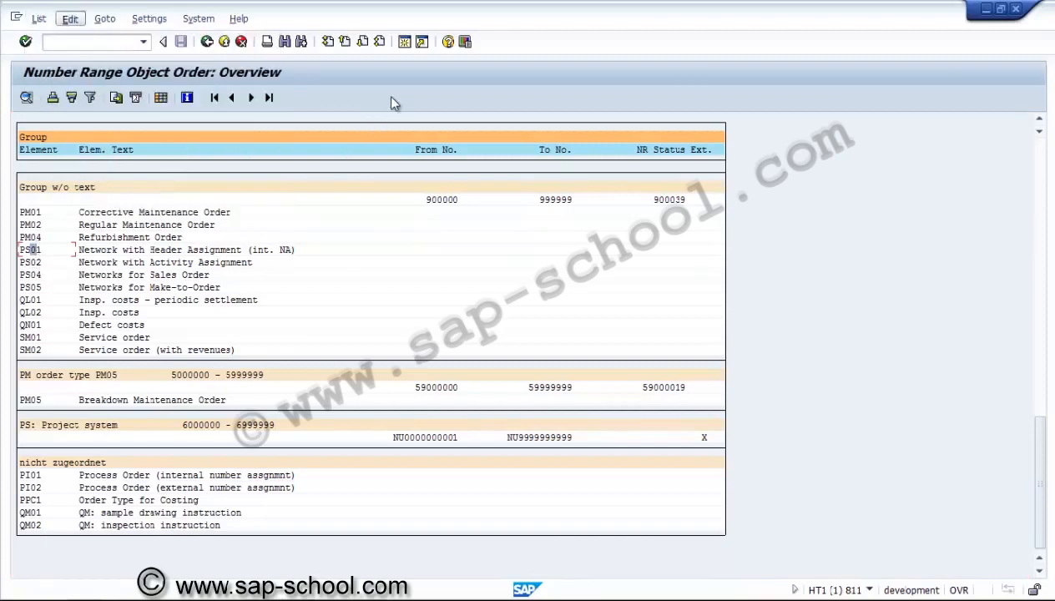
click(207, 42)
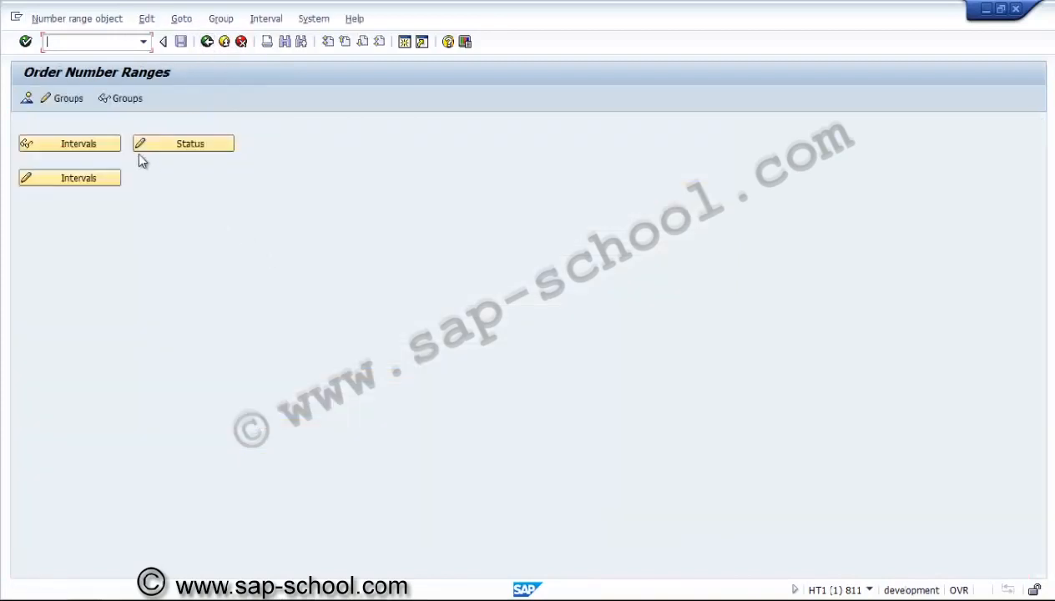
Open the order number range groups for maintenance and select network order types PS01 and PS02
click(70, 97)
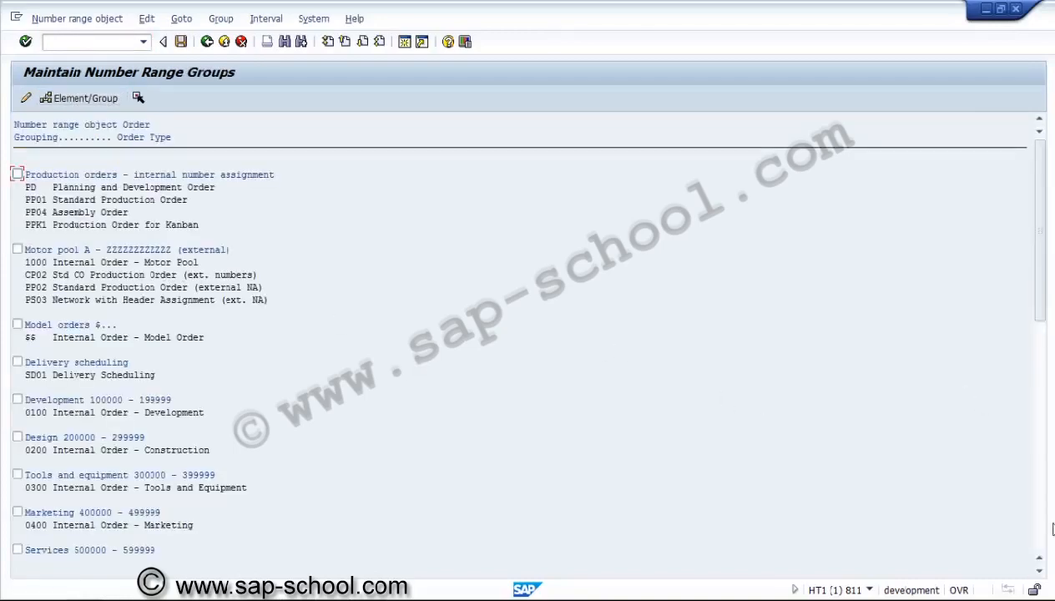
click(1041, 526)
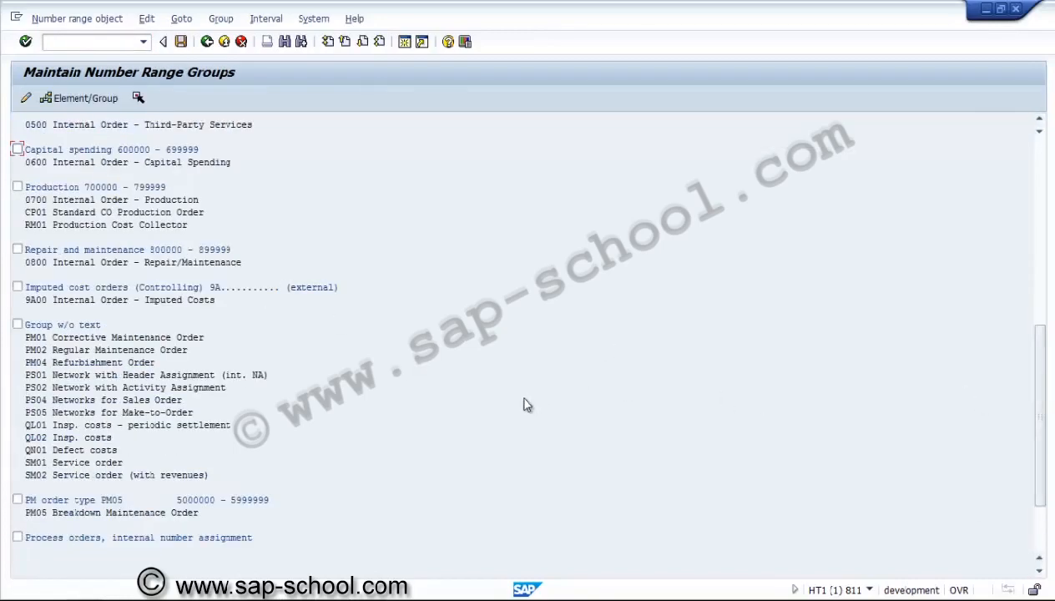
click(35, 375)
click(34, 385)
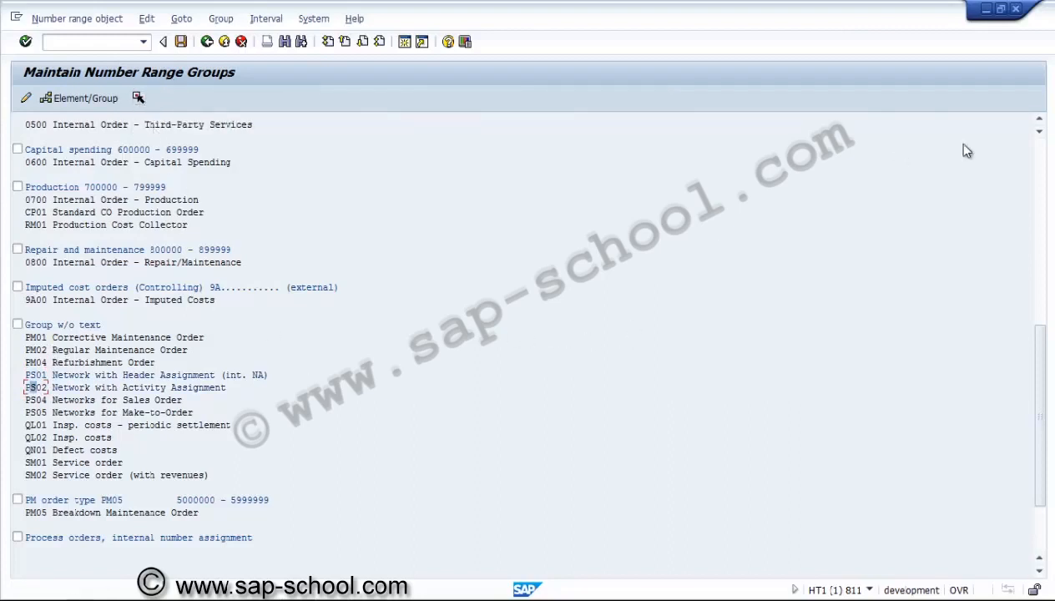
Look through all number range groups and unassigned order types for a group suited to external network numbers
click(1040, 536)
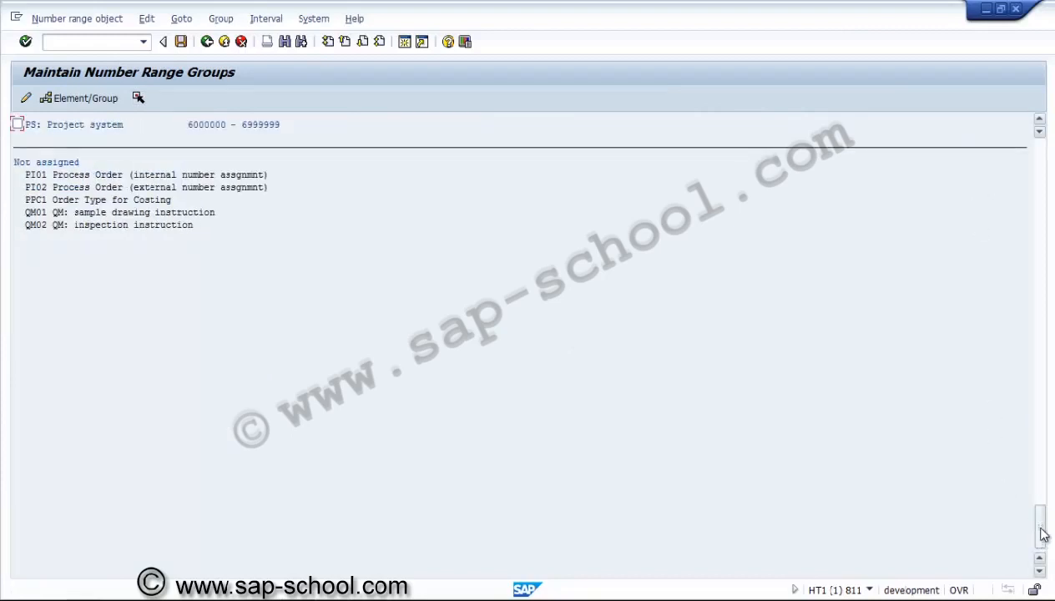
click(1039, 119)
click(1040, 119)
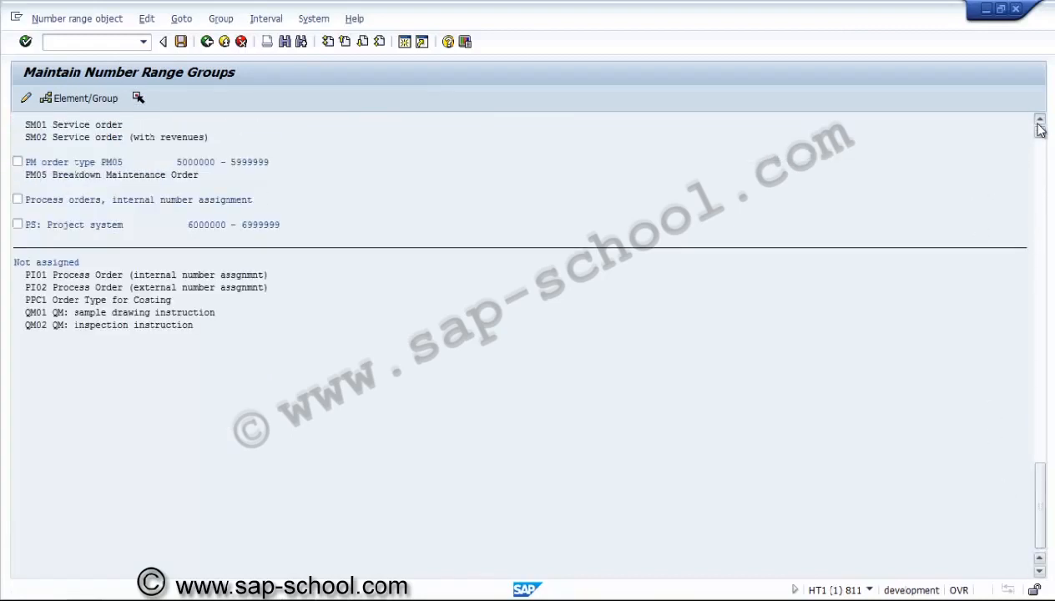
click(1039, 121)
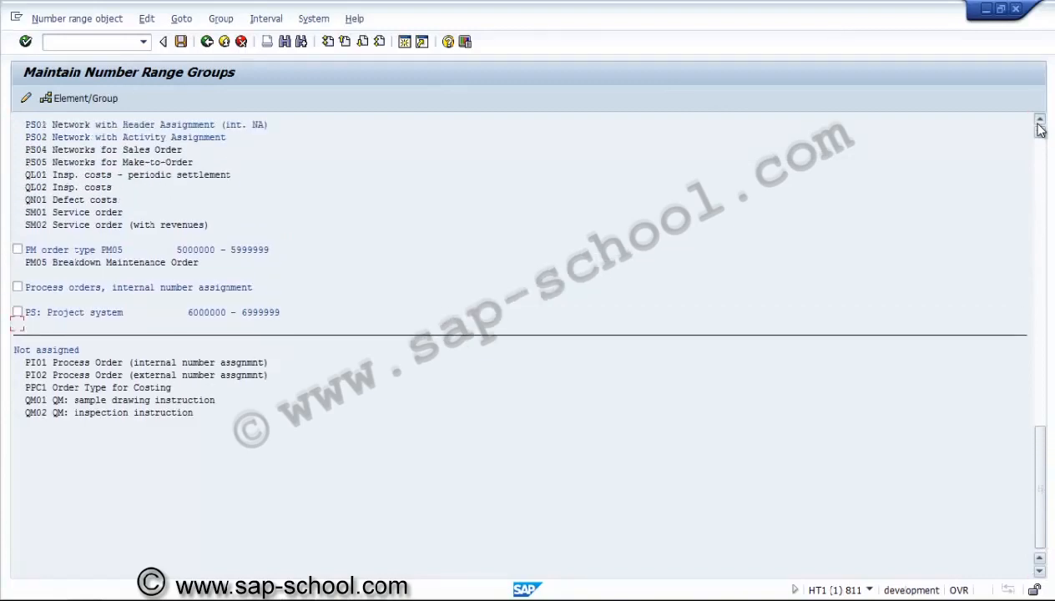
click(1040, 119)
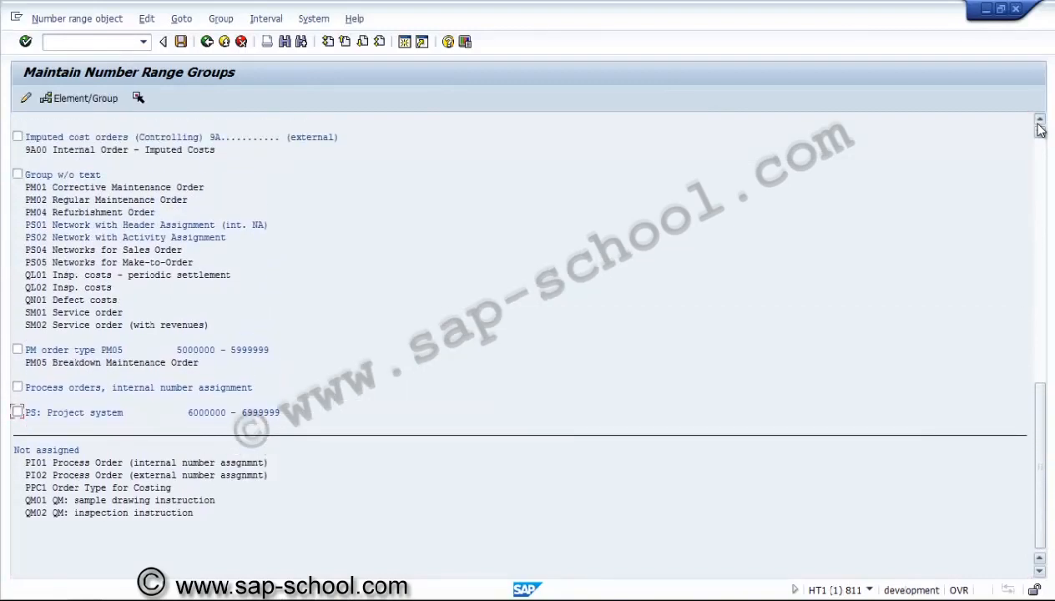
click(1040, 121)
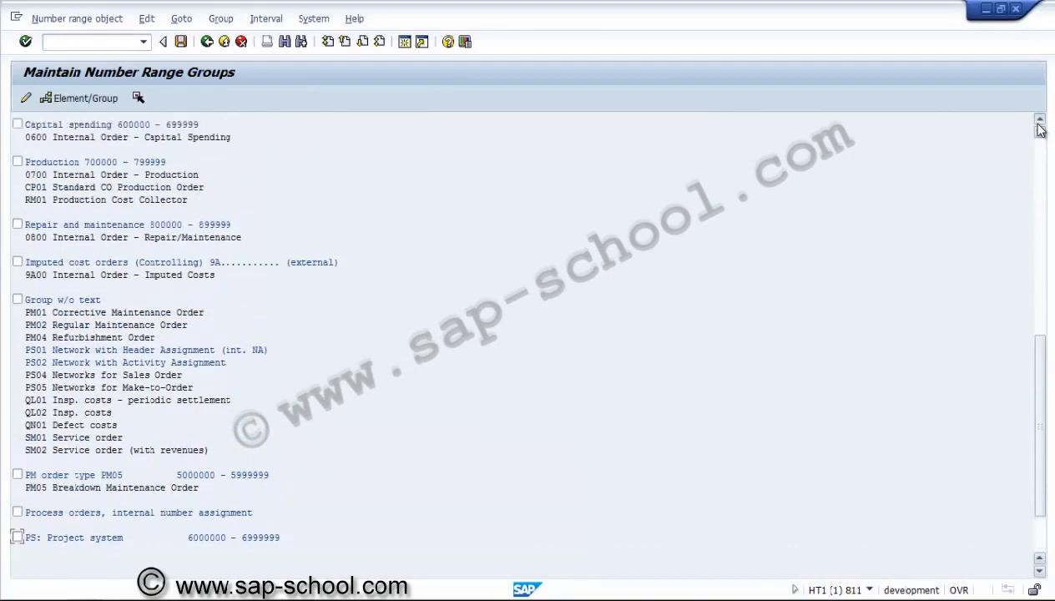
click(1039, 121)
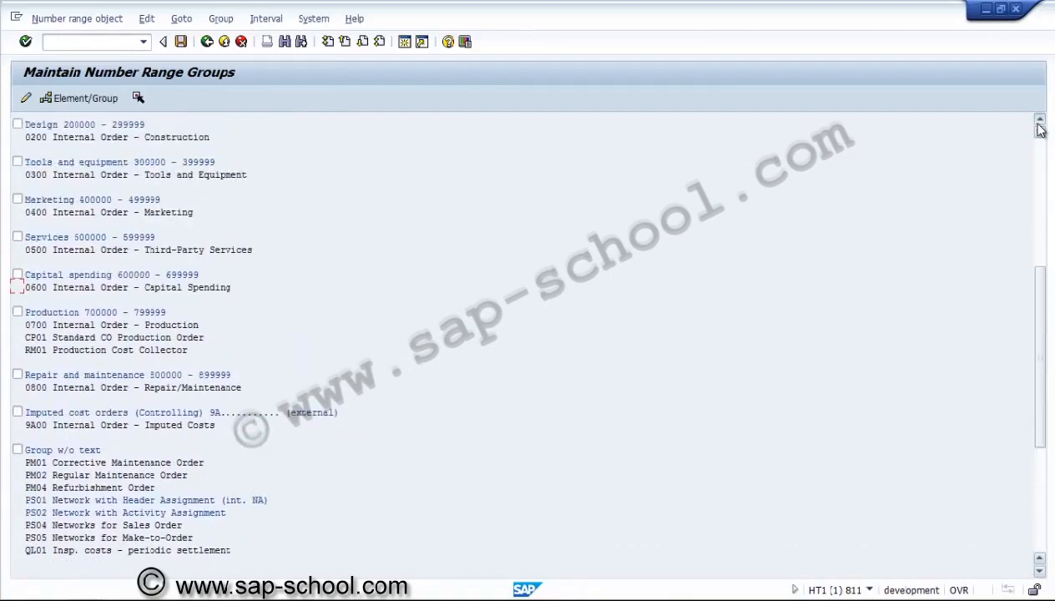
click(1039, 121)
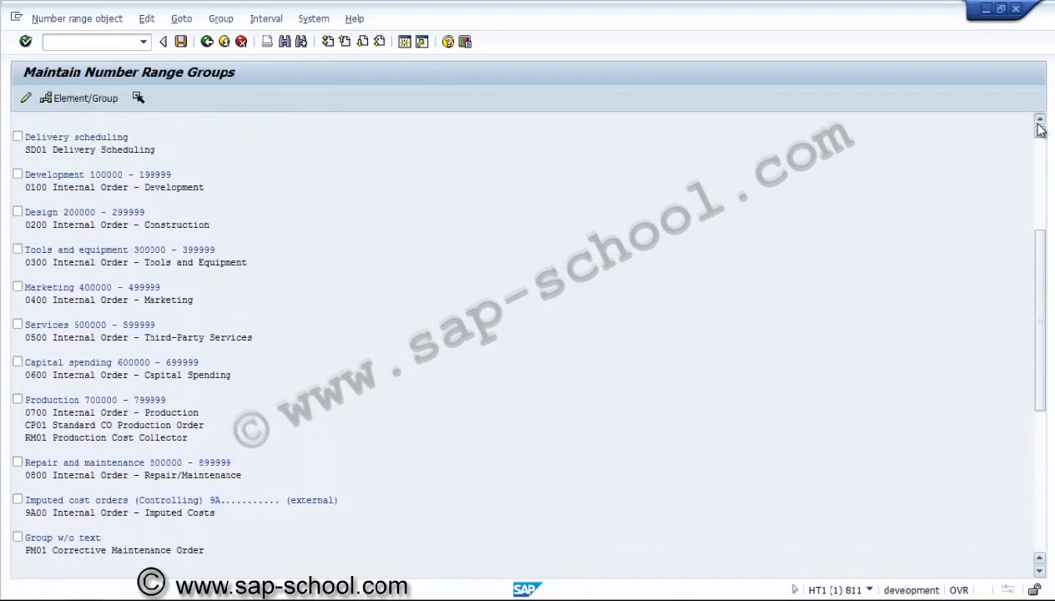
click(1040, 121)
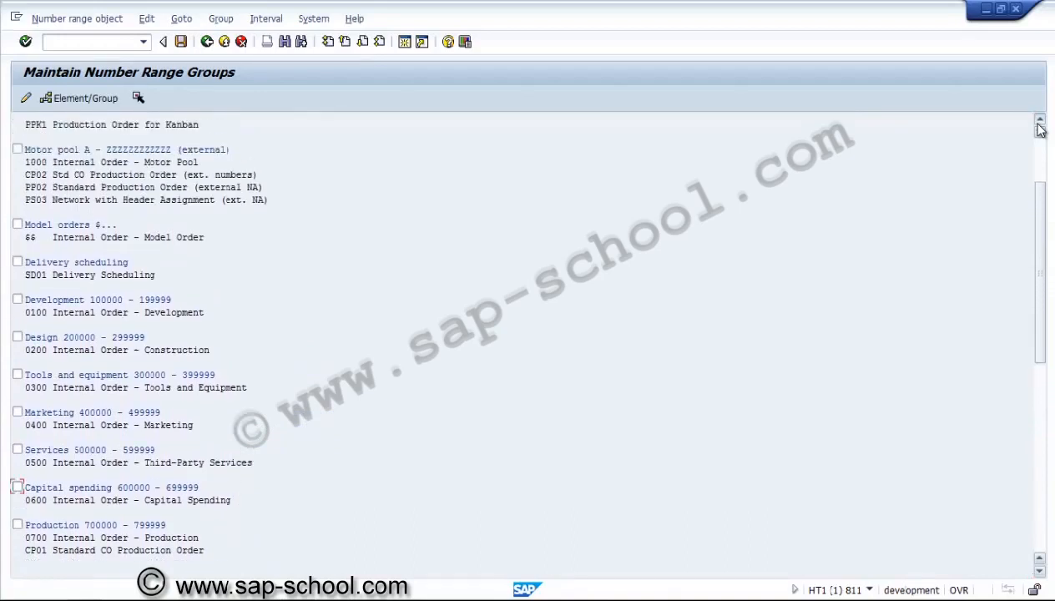
click(1040, 125)
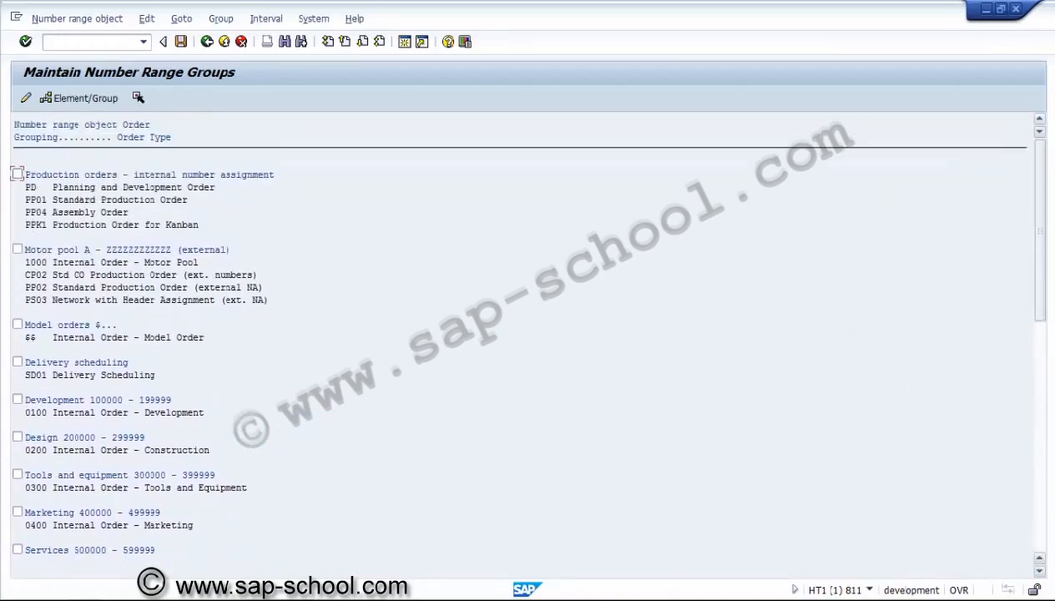
click(1041, 491)
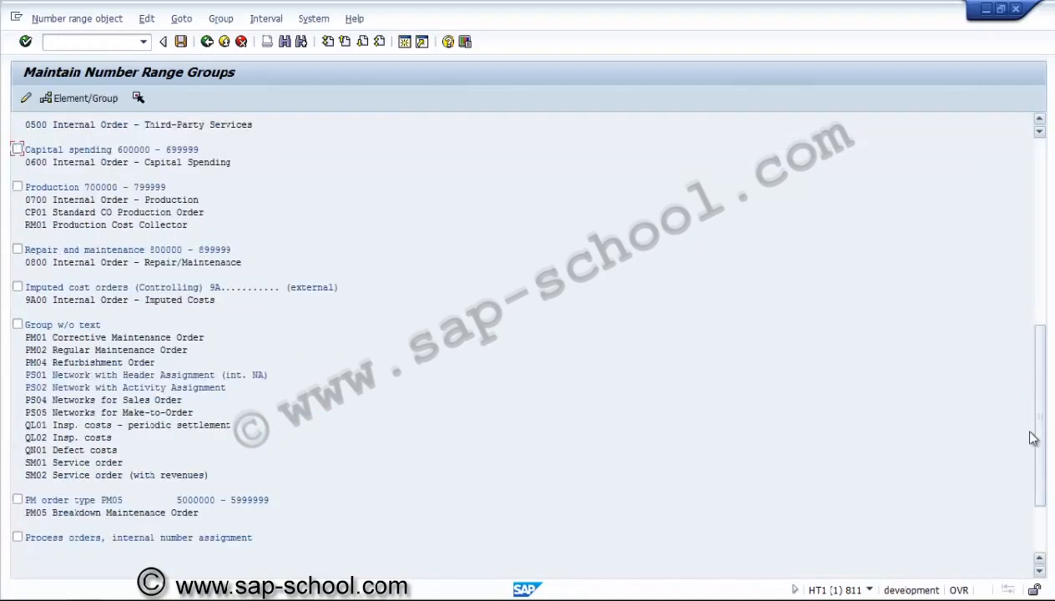
click(1040, 573)
click(1039, 573)
click(1039, 573)
click(1040, 574)
click(1039, 574)
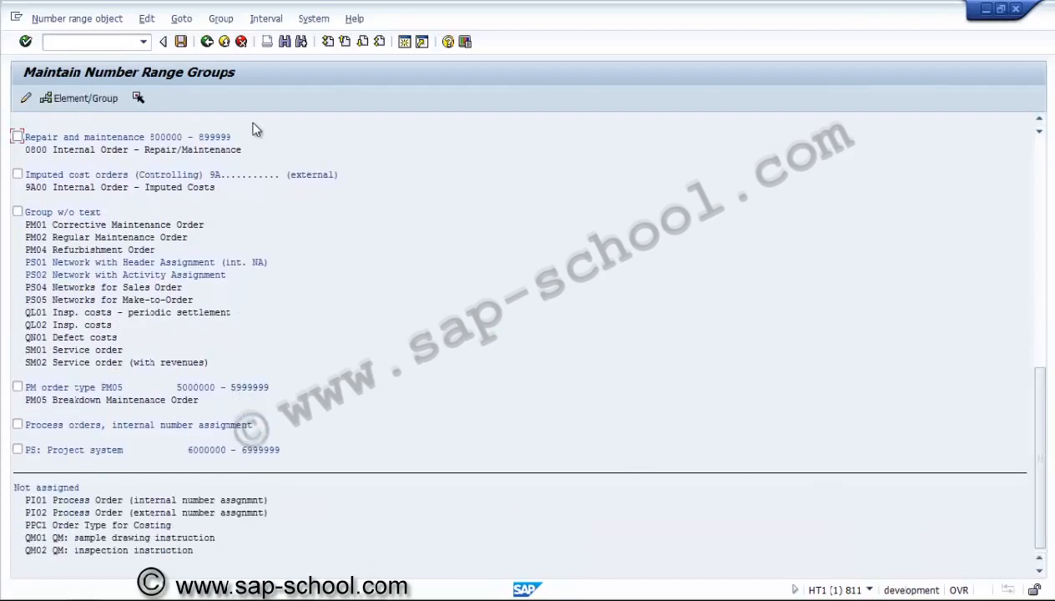
Start inserting a new number range group with the text "Network (external nr)"
click(221, 20)
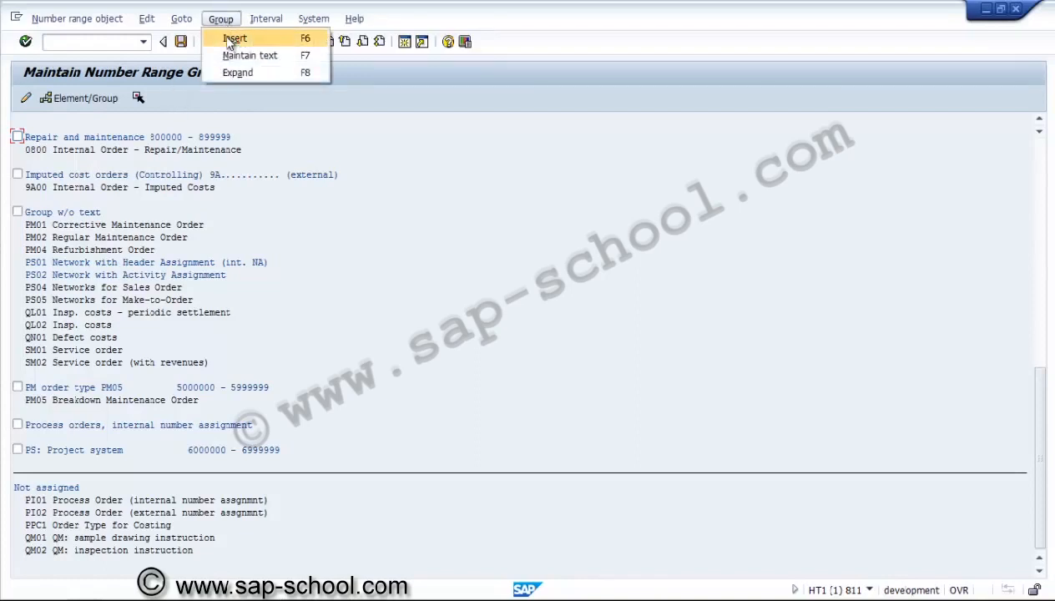
click(232, 39)
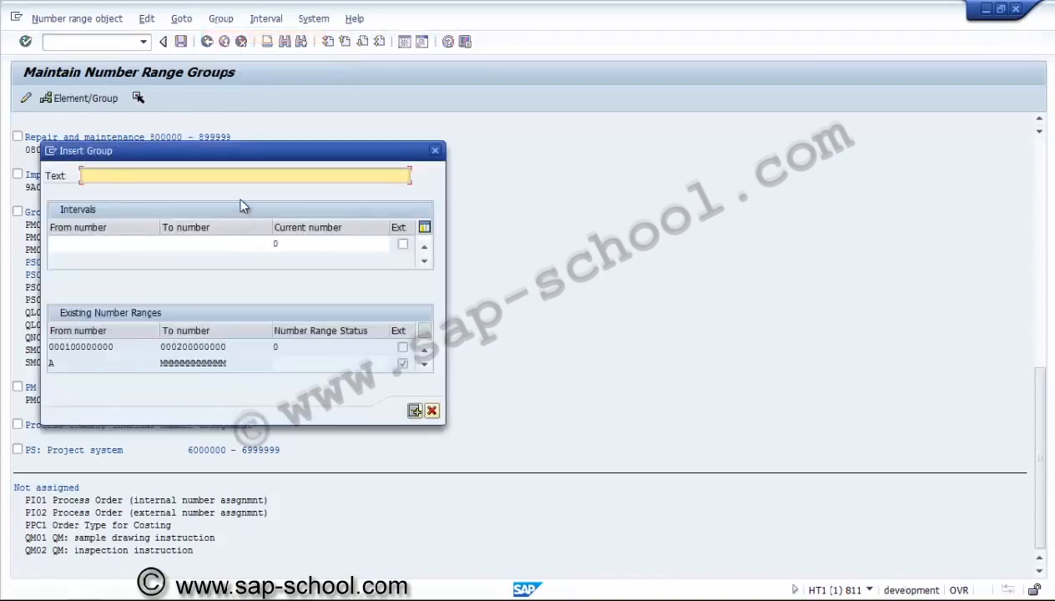
text(Network (externa)
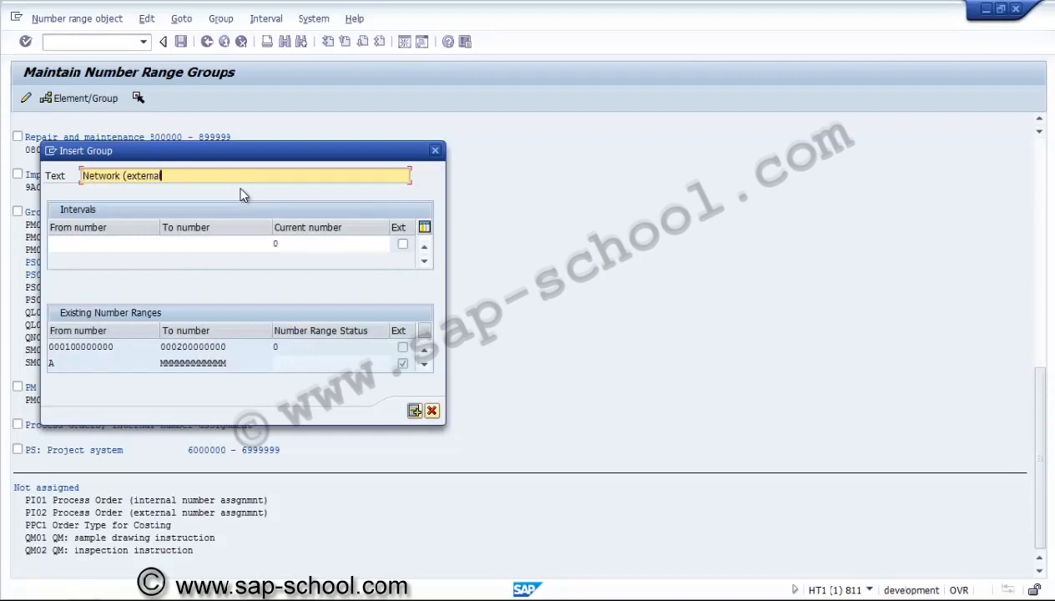
text(l nr))
click(127, 244)
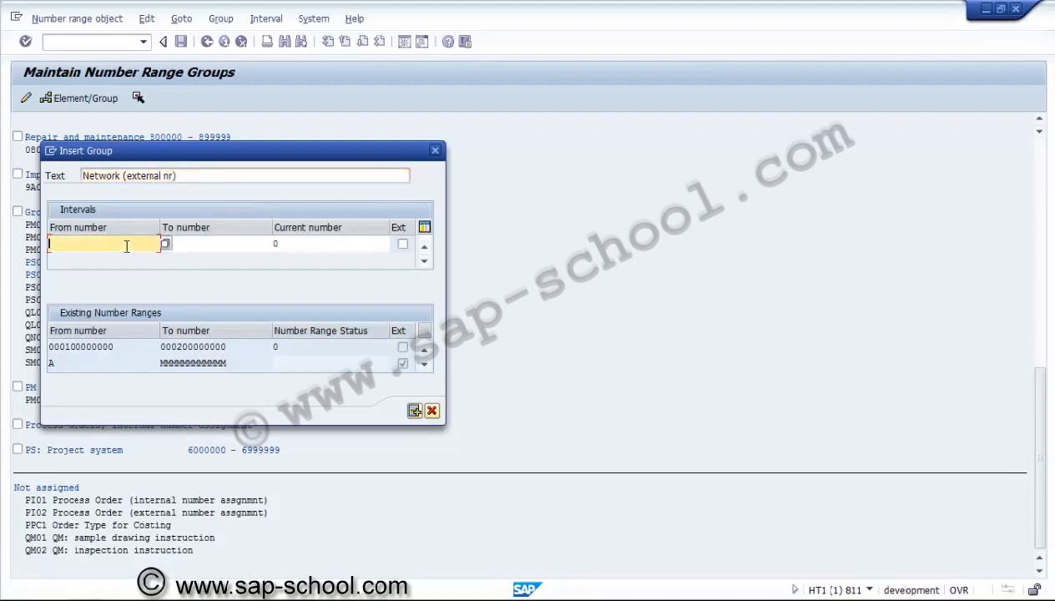
text(NU0000000001)
key(Tab)
text(NU)
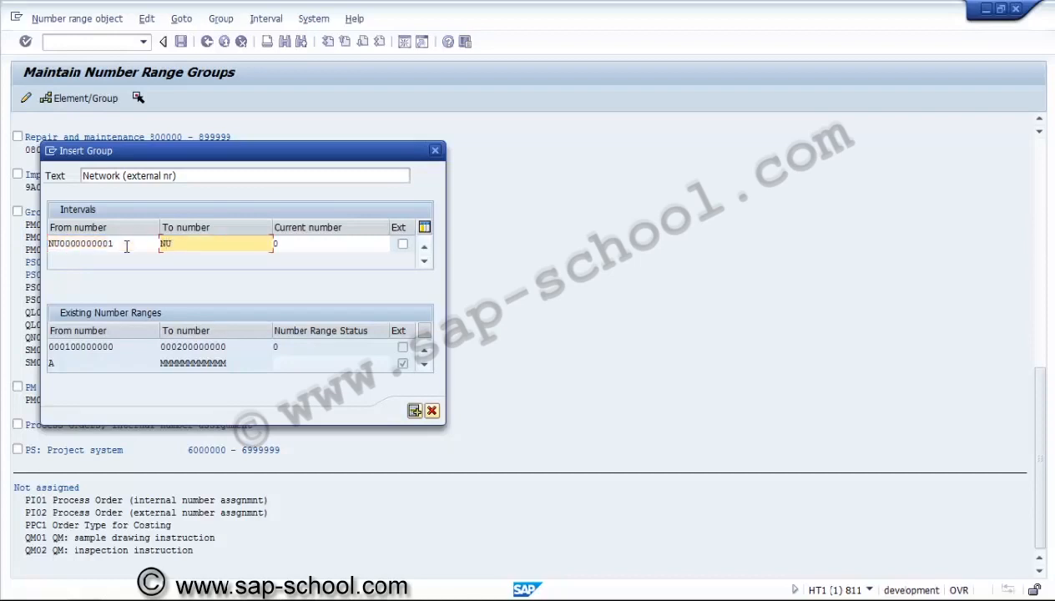
text(9999999999)
click(402, 244)
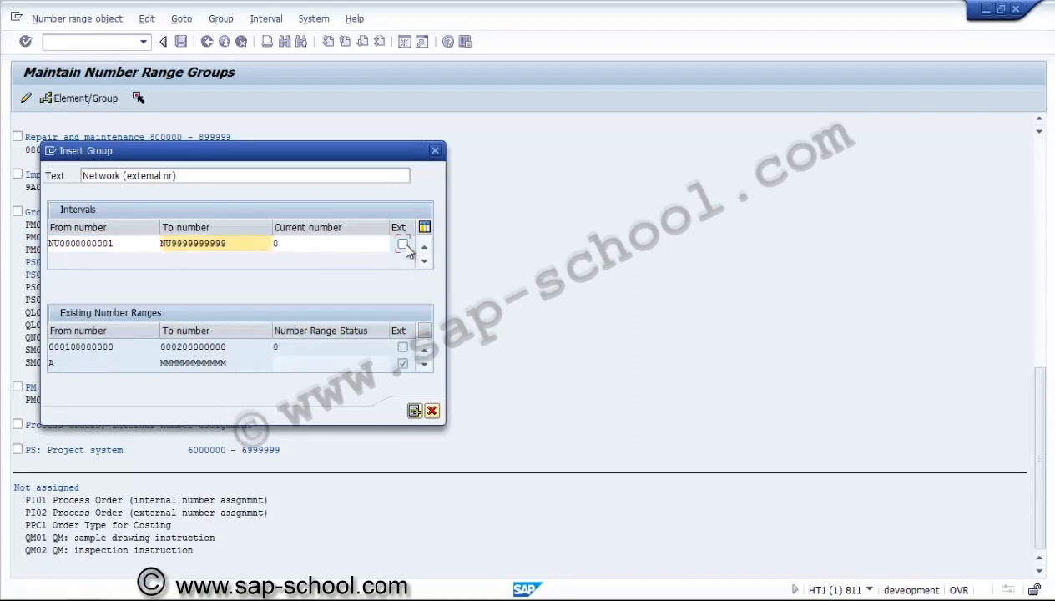
click(415, 411)
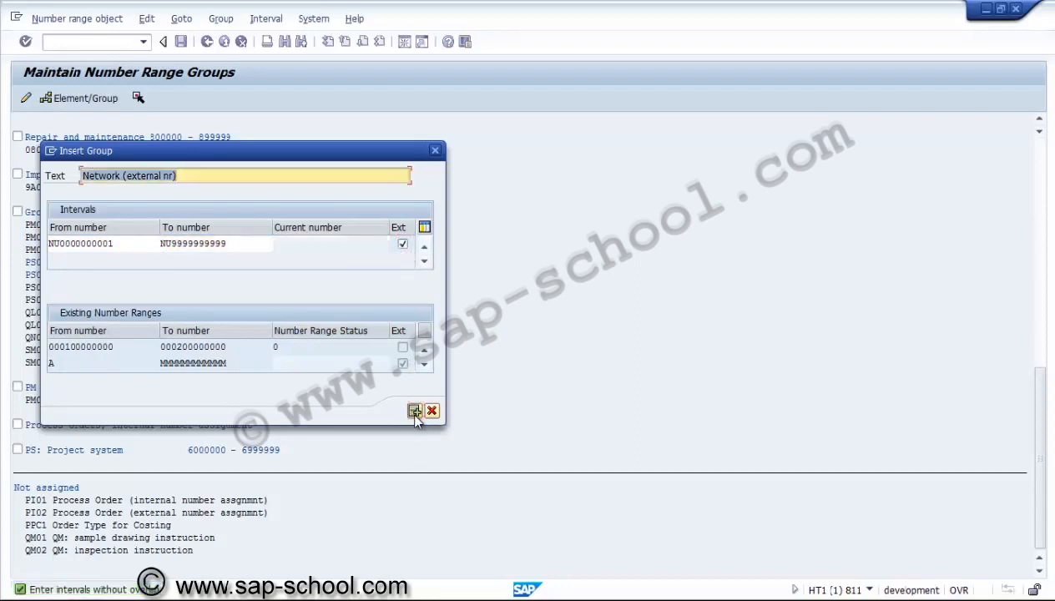
Check the existing number ranges for an NU interval and cancel the new group
click(425, 365)
click(425, 365)
click(425, 364)
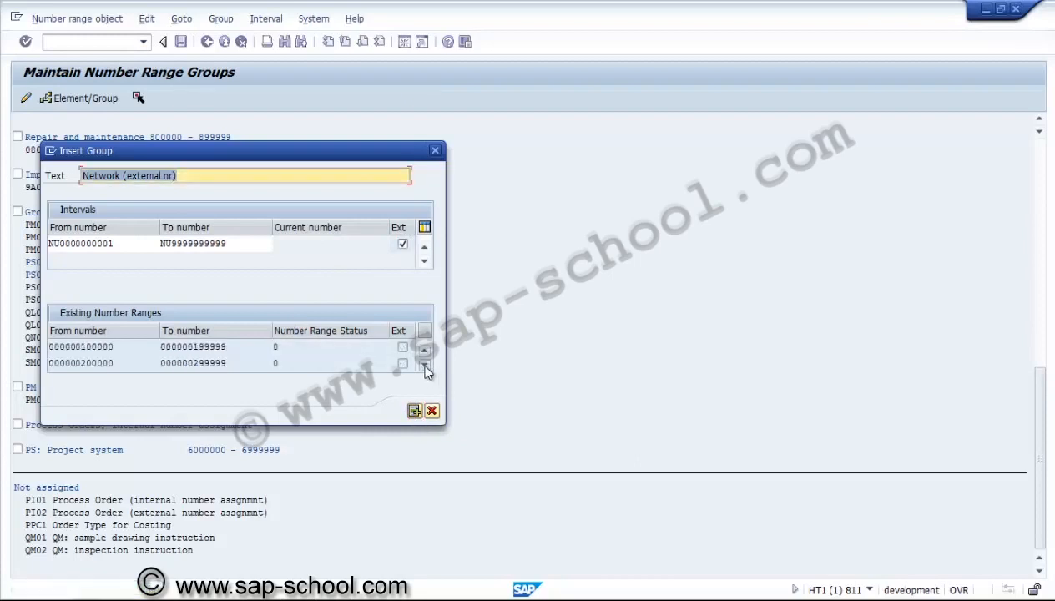
click(425, 364)
click(425, 365)
click(425, 365)
click(425, 365)
click(425, 365)
click(425, 365)
click(425, 365)
click(425, 364)
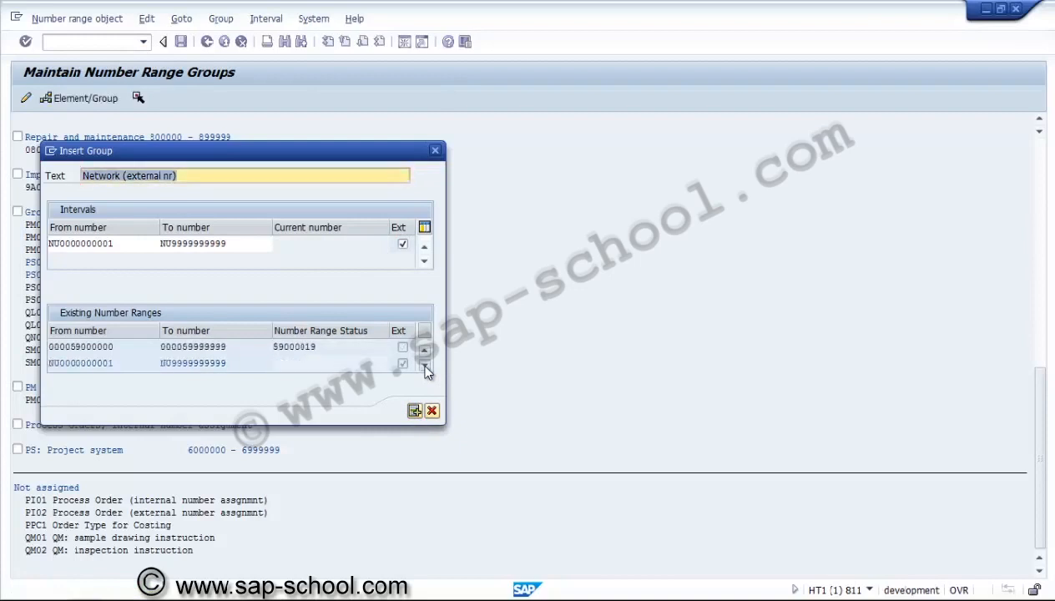
click(425, 365)
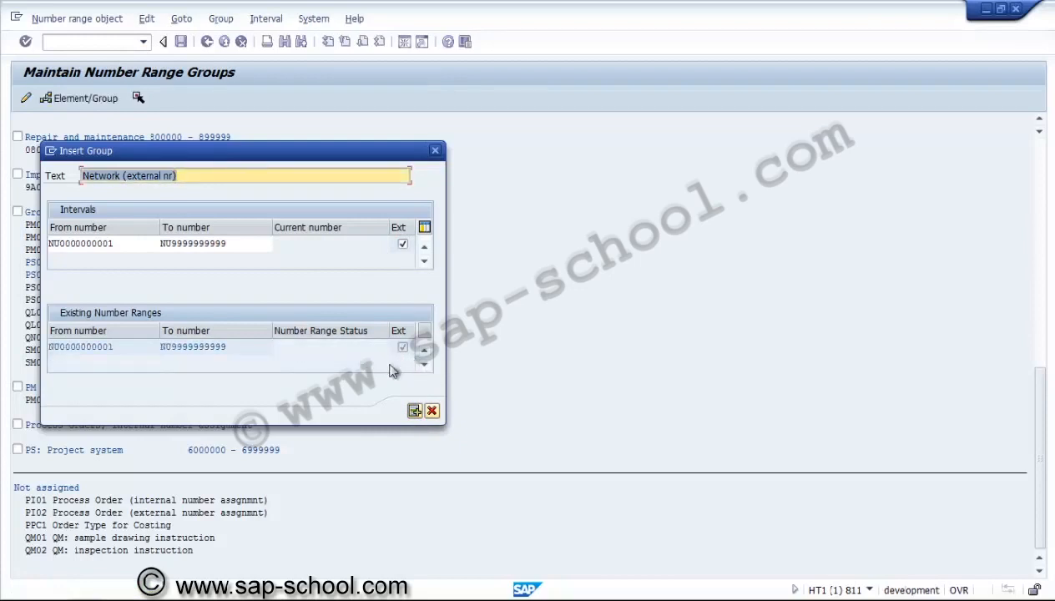
click(431, 409)
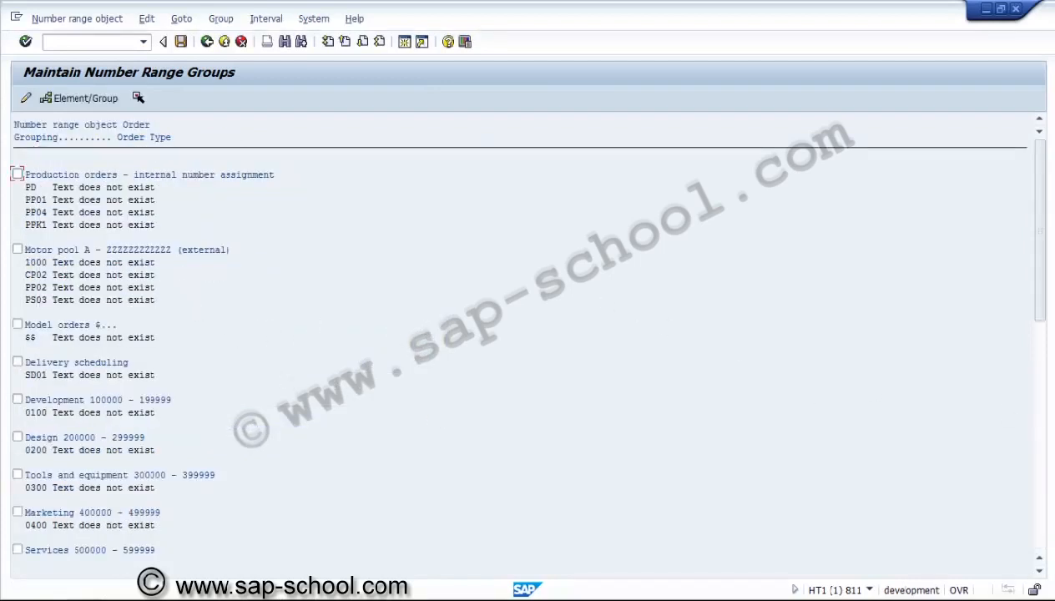
Review the order number range overview to see which group holds the NU interval, and return to the initial screen
click(1041, 502)
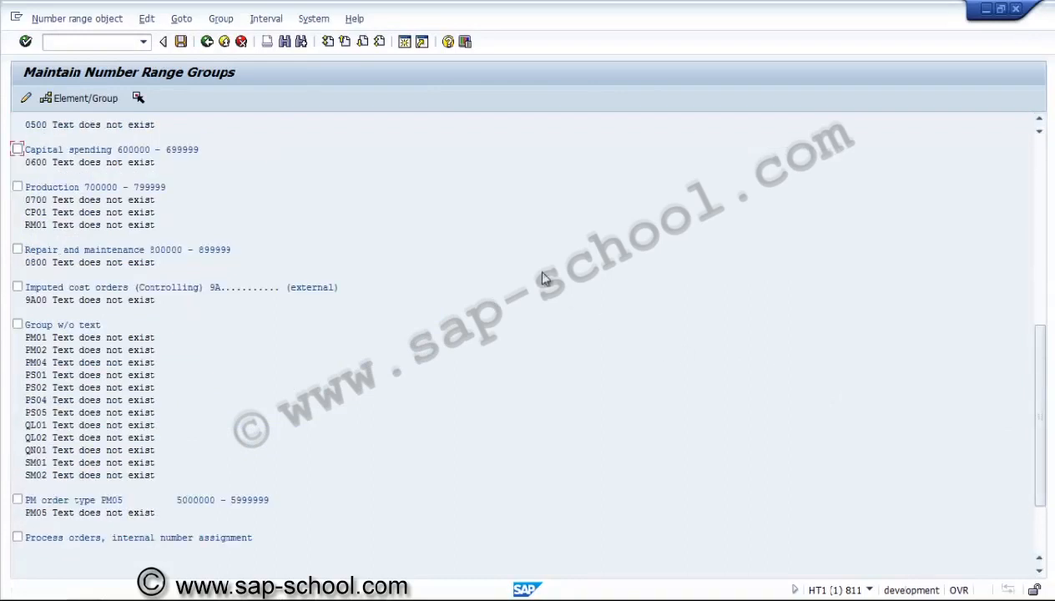
click(121, 452)
key(Page_Up)
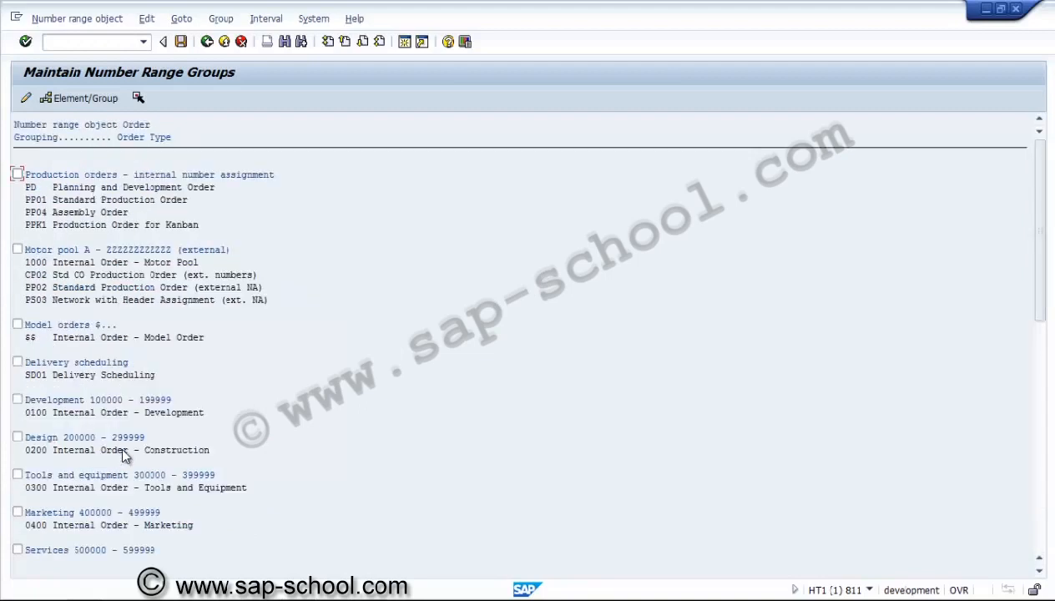
click(207, 42)
click(27, 99)
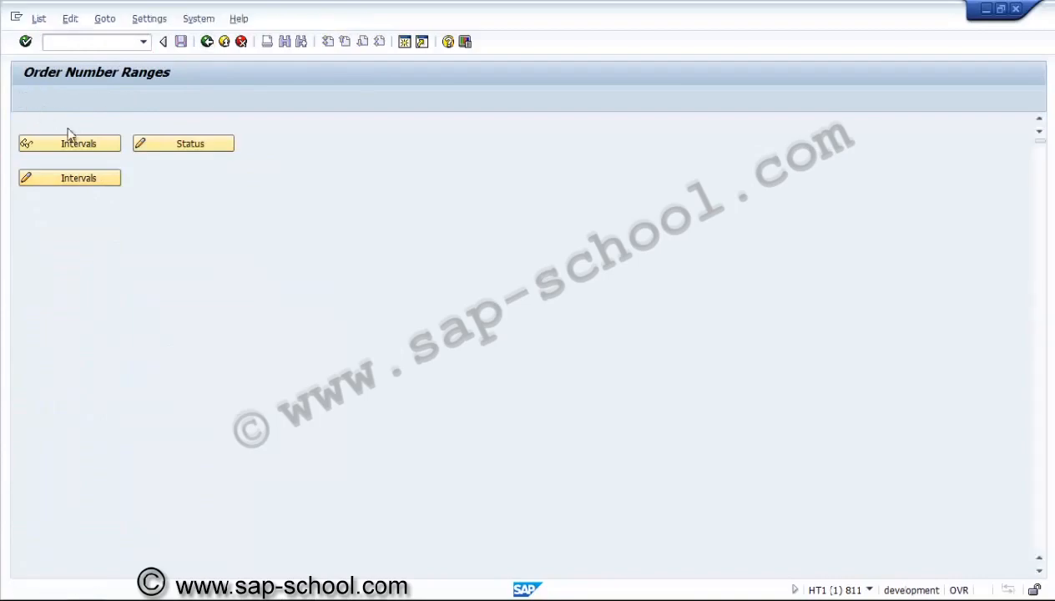
key(Page_Down)
key(Page_Down)
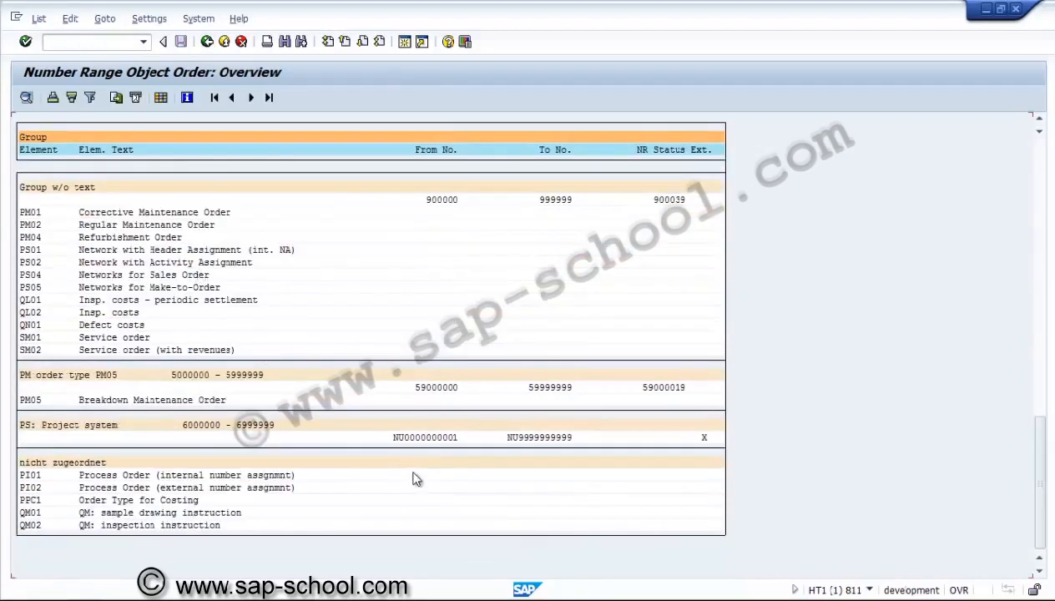
click(424, 437)
click(207, 42)
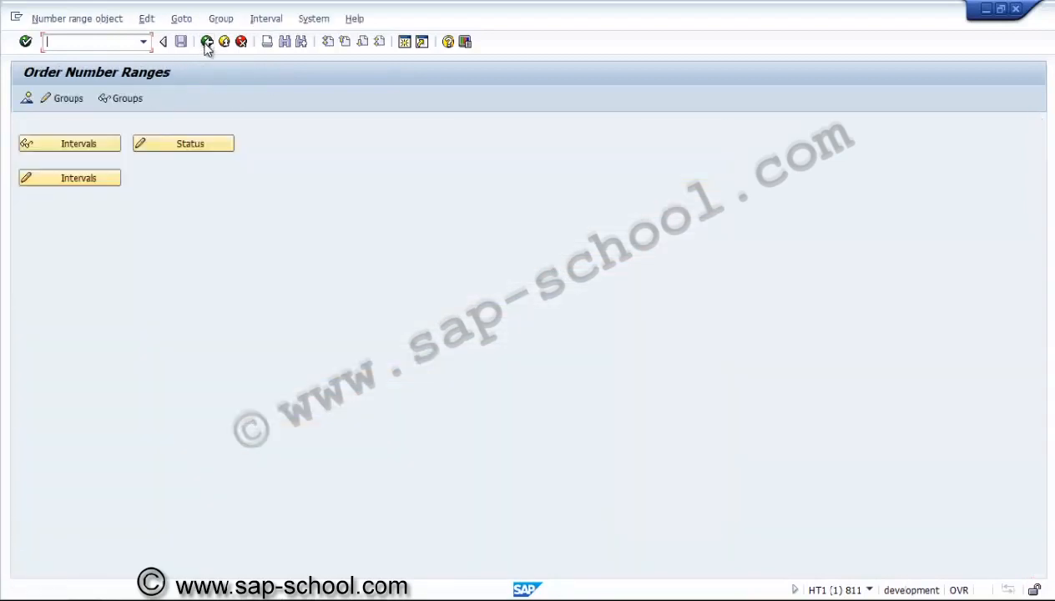
Open the order number range groups for maintenance and locate the "PS: Project system" group
click(65, 98)
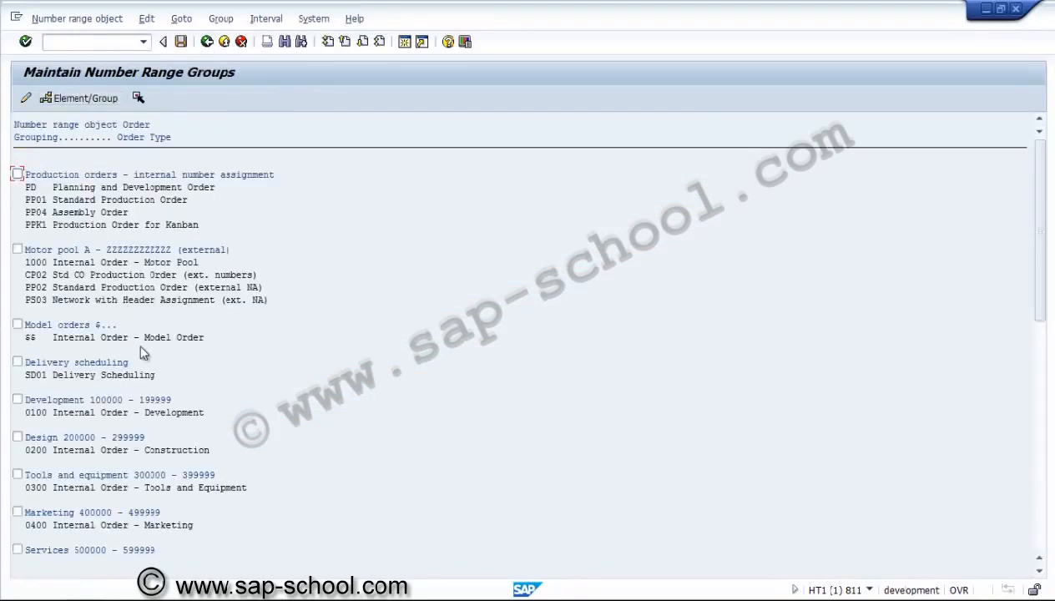
scroll(142, 354, down, 10)
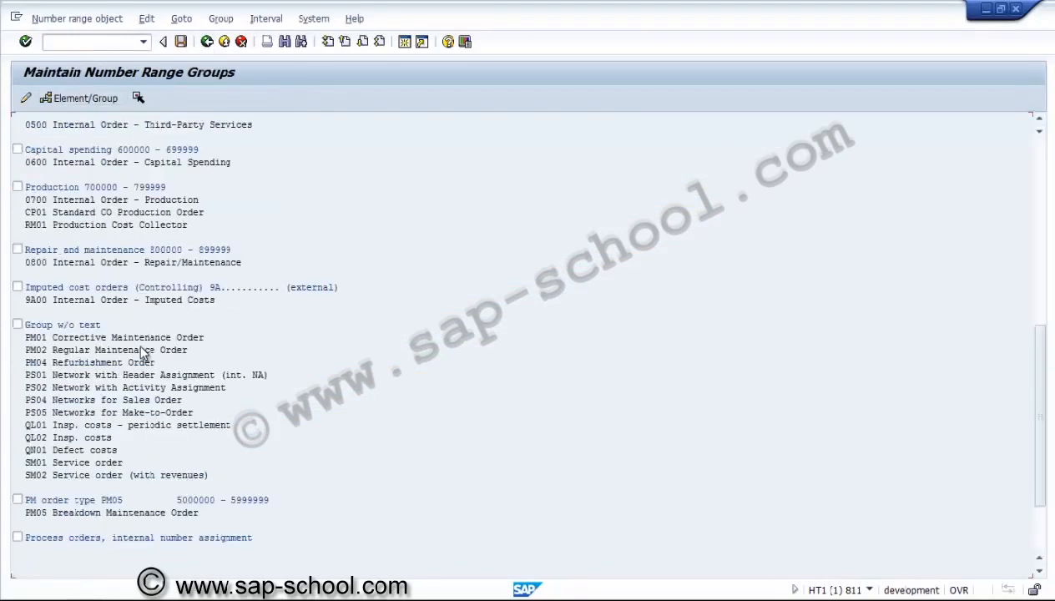
scroll(142, 354, down, 10)
scroll(140, 351, up, 10)
click(1039, 572)
click(1040, 573)
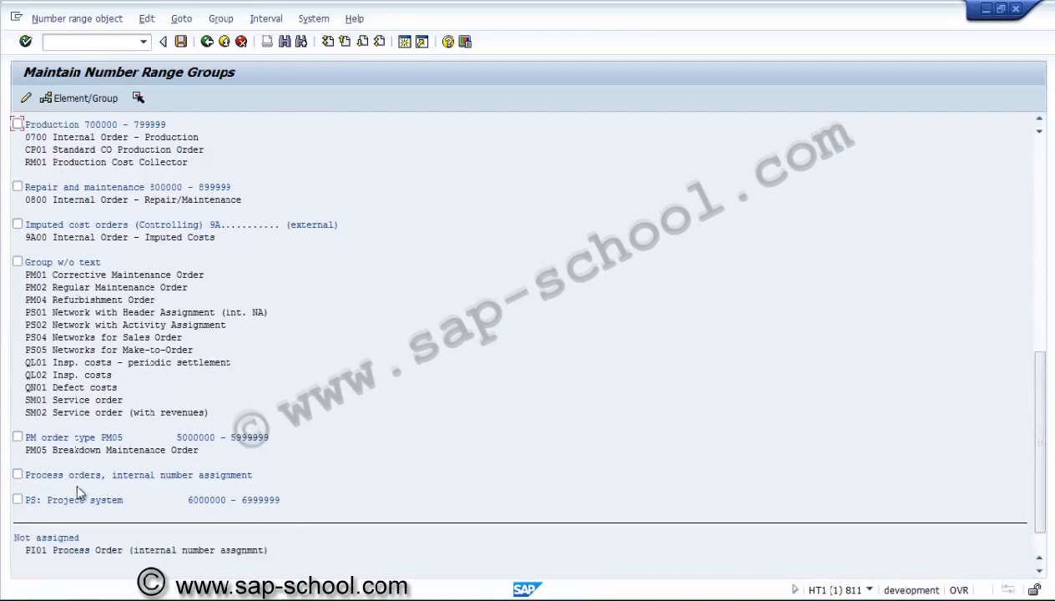
Try to change the text of the "PS: Project system" group to "PS: Project system for Network external nr"
click(17, 500)
click(220, 19)
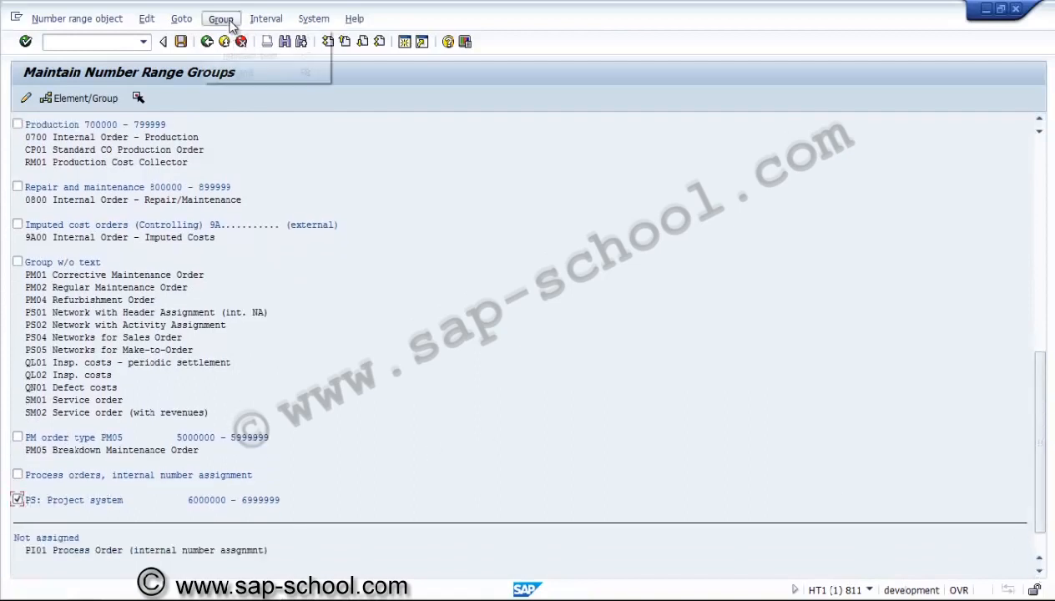
click(249, 55)
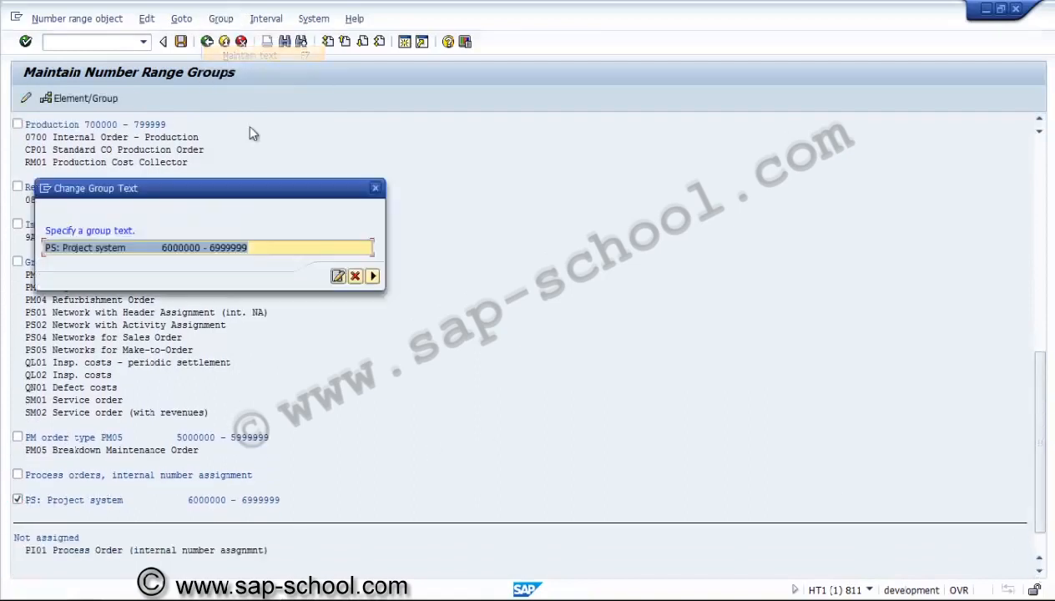
click(252, 247)
key(BackSpace)
key(BackSpace)
key(BackSpace)
key(BackSpace)
key(BackSpace)
key(BackSpace)
key(BackSpace)
key(BackSpace)
key(BackSpace)
key(BackSpace)
key(BackSpace)
key(BackSpace)
key(BackSpace)
key(BackSpace)
key(BackSpace)
key(BackSpace)
key(BackSpace)
key(BackSpace)
key(BackSpace)
key(BackSpace)
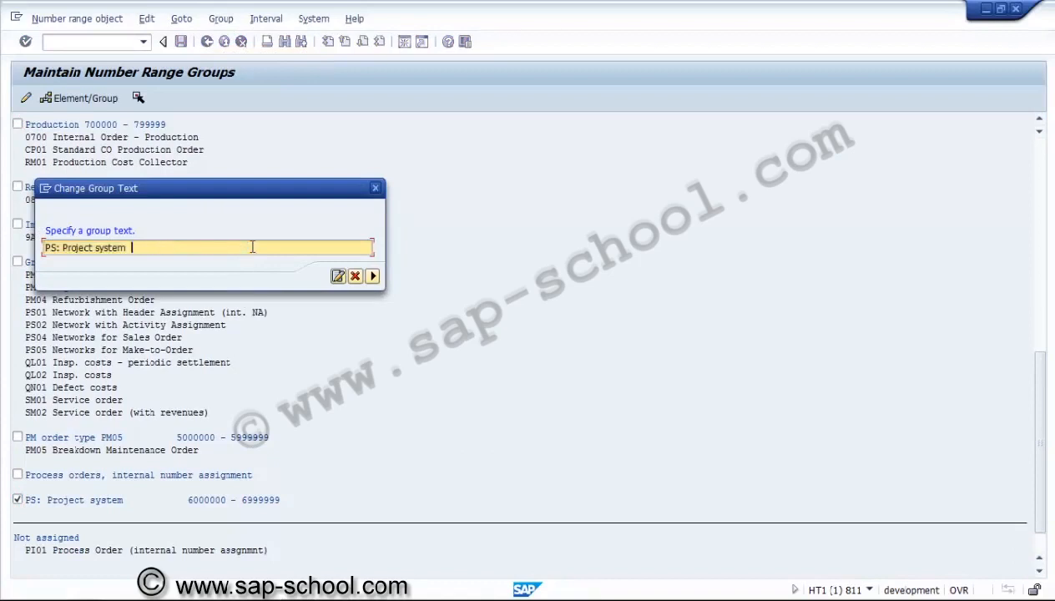
text(for Netw)
key(BackSpace)
key(BackSpace)
text(twork external)
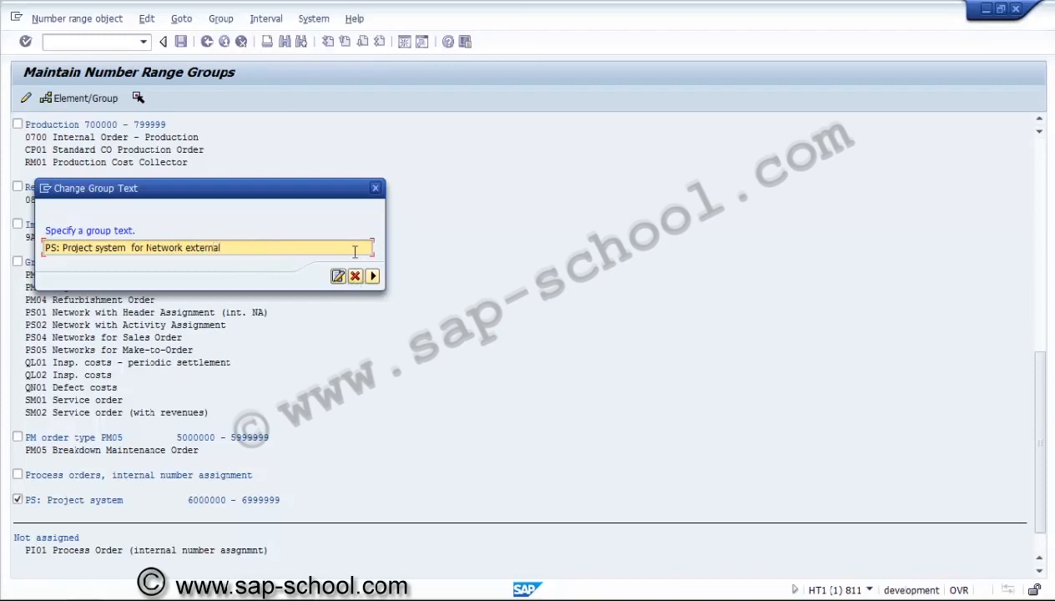
text( nr)
click(372, 276)
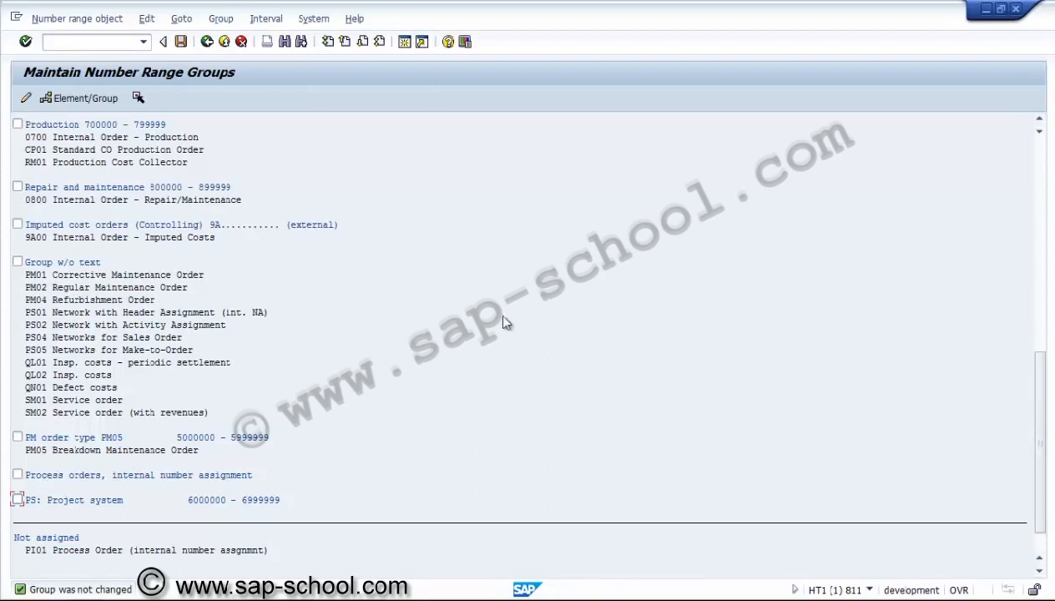
Select order types PS01 and PS02 and mark the "PS: Project system" group as their target
click(37, 312)
click(138, 98)
click(36, 325)
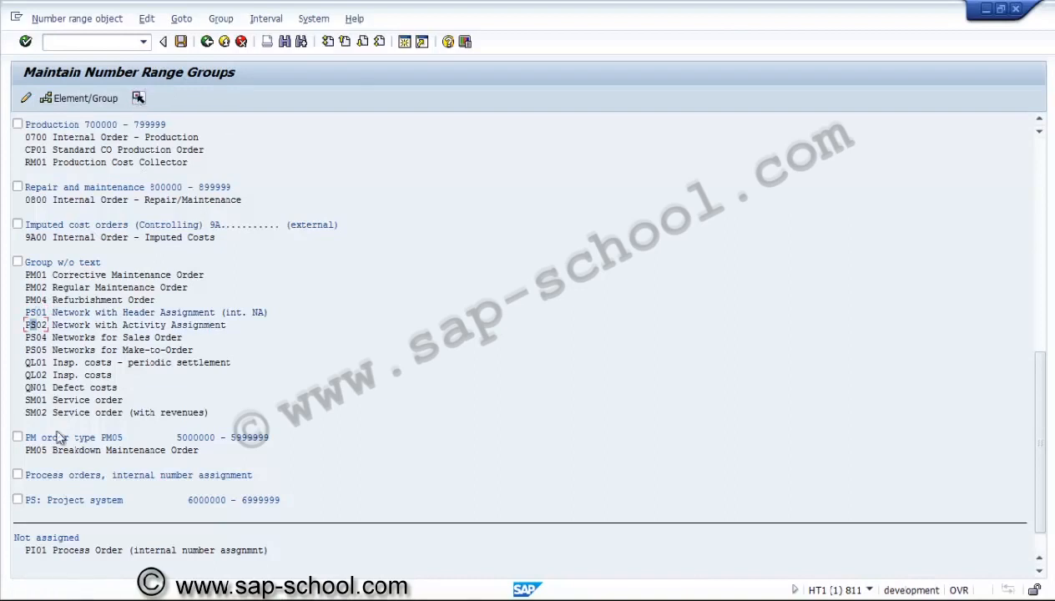
click(18, 500)
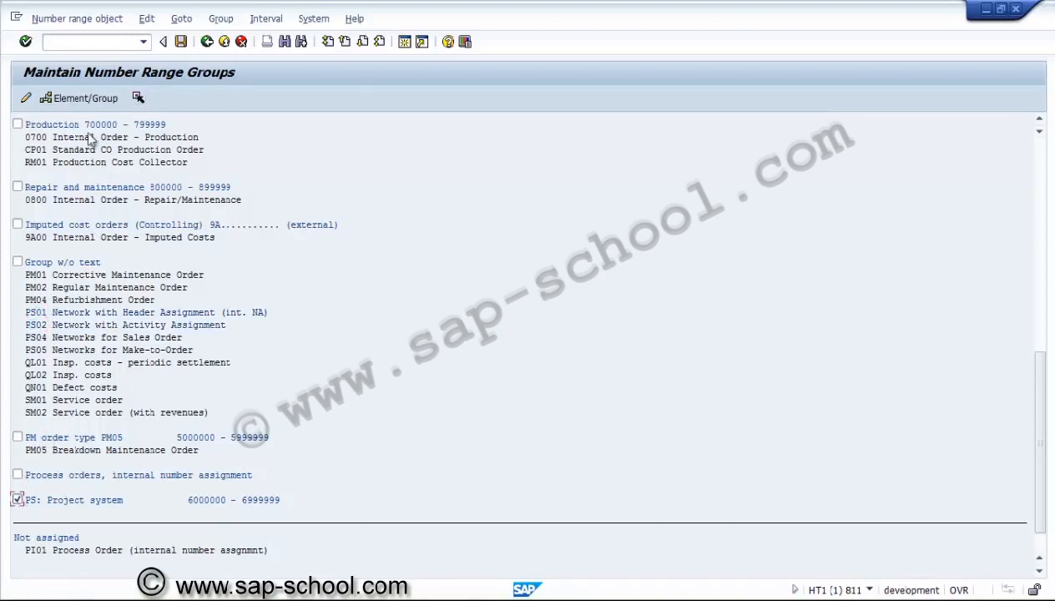
Assign order types PS01 and PS02 to the PS: Project system number range group, save, and leave group maintenance
click(83, 98)
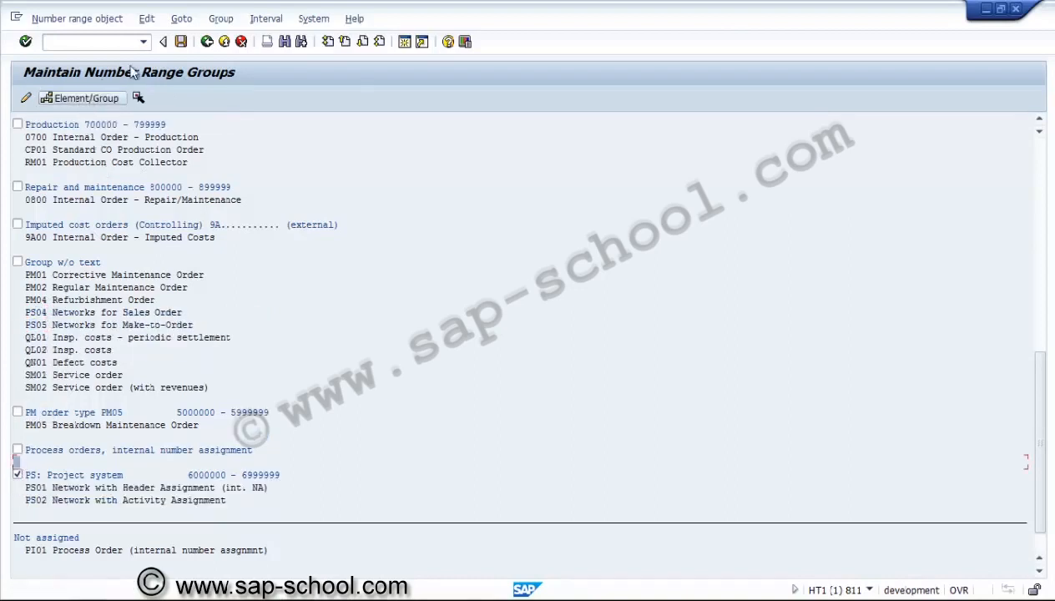
click(180, 43)
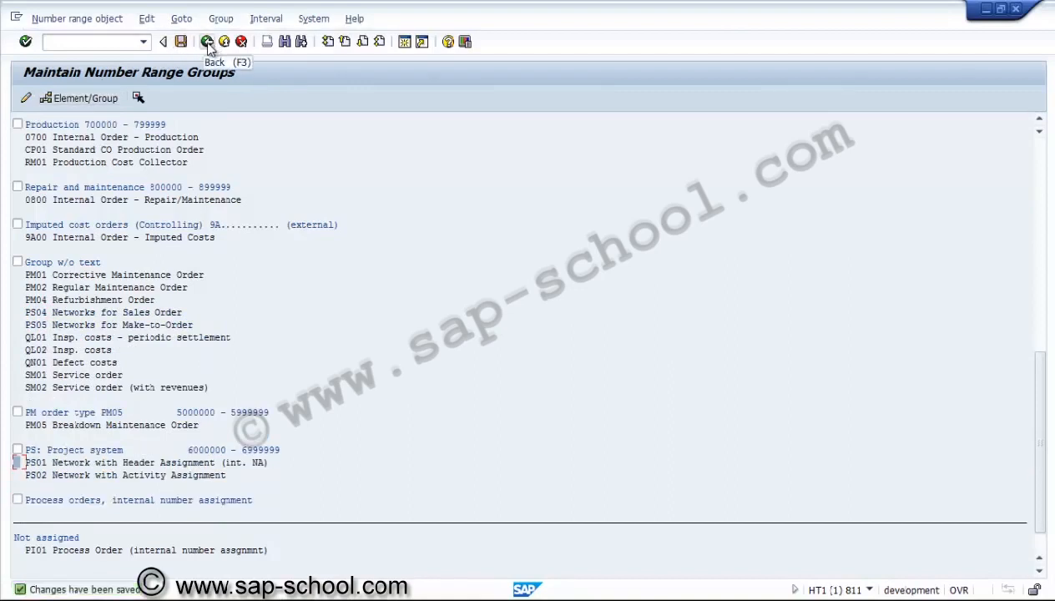
click(207, 43)
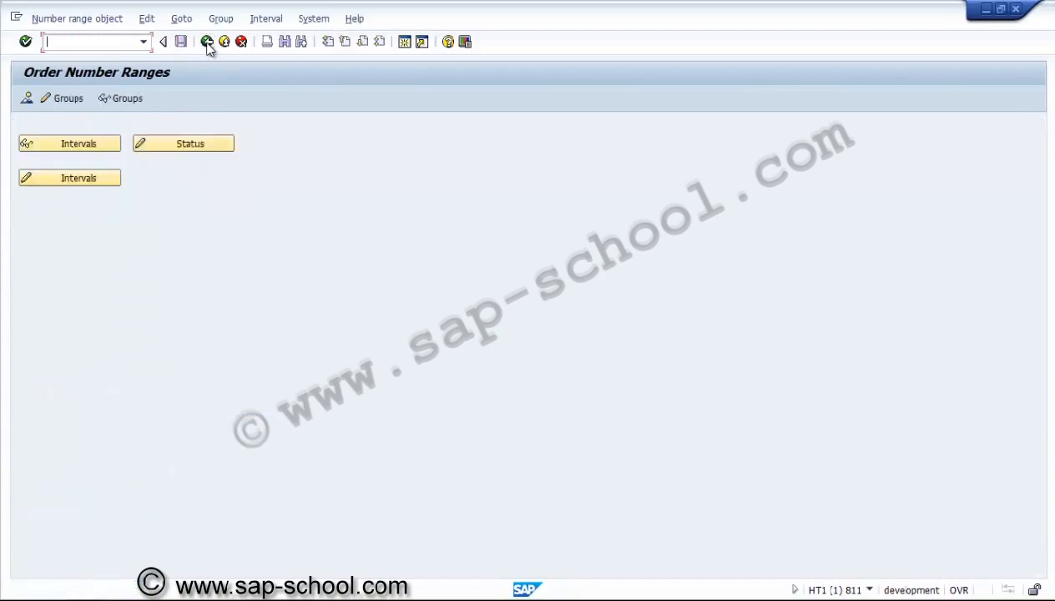
Review the order number range overview, examining the interval of the PS: Project system group, and return to the implementation guide
click(27, 100)
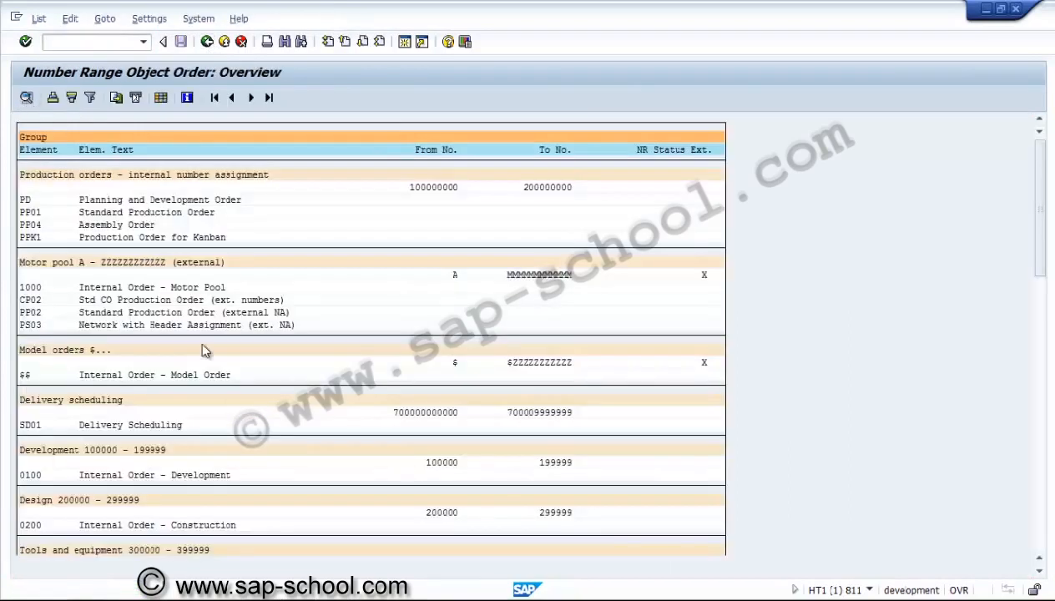
scroll(203, 350, down, 15)
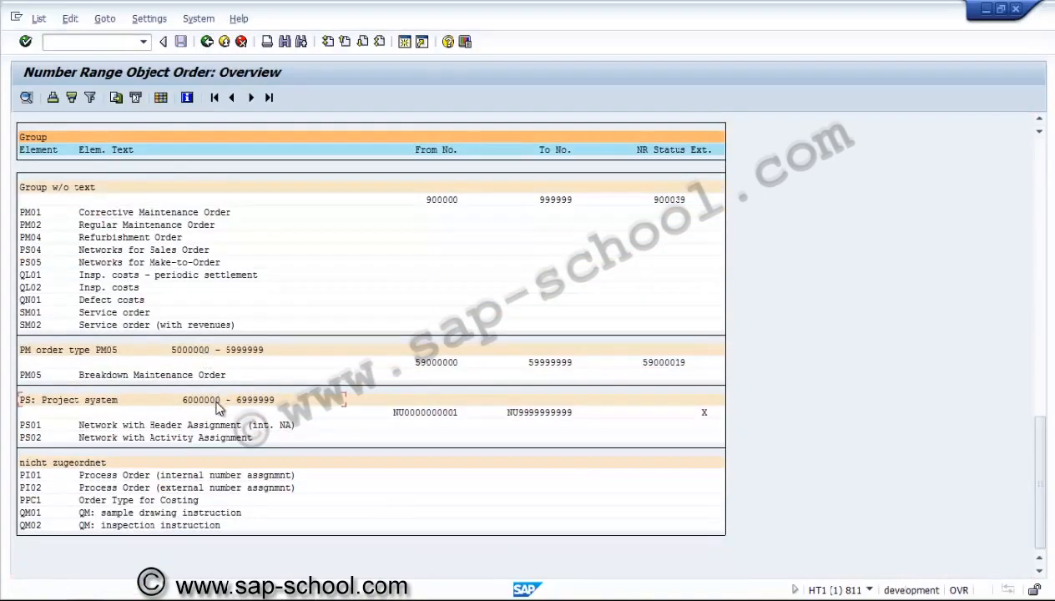
click(456, 414)
click(206, 42)
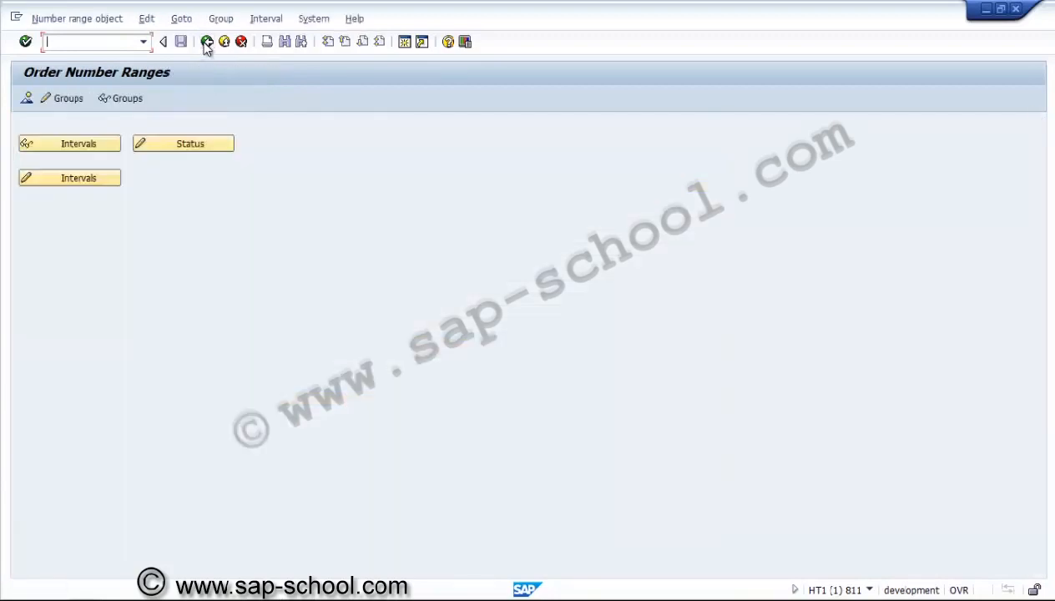
click(206, 41)
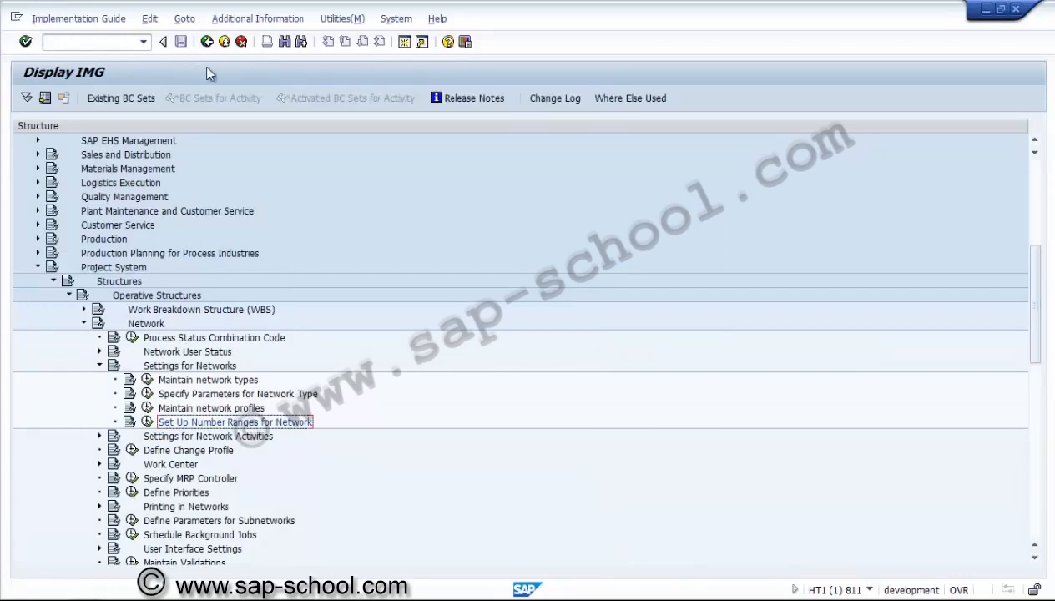
Open the details of activity control key PS01 through Define control key under Settings for Network Activities
click(99, 367)
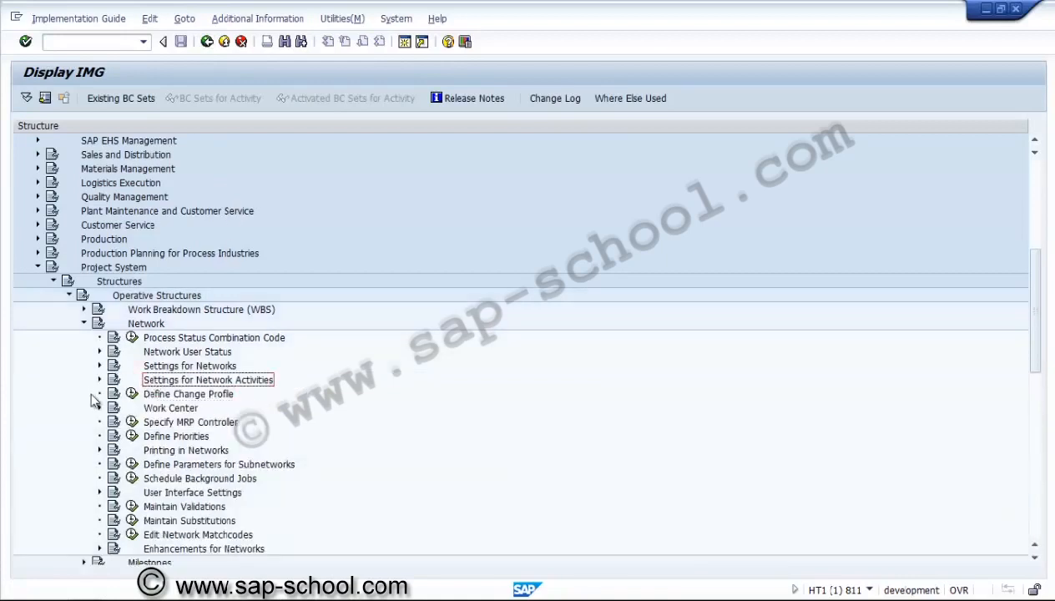
click(99, 380)
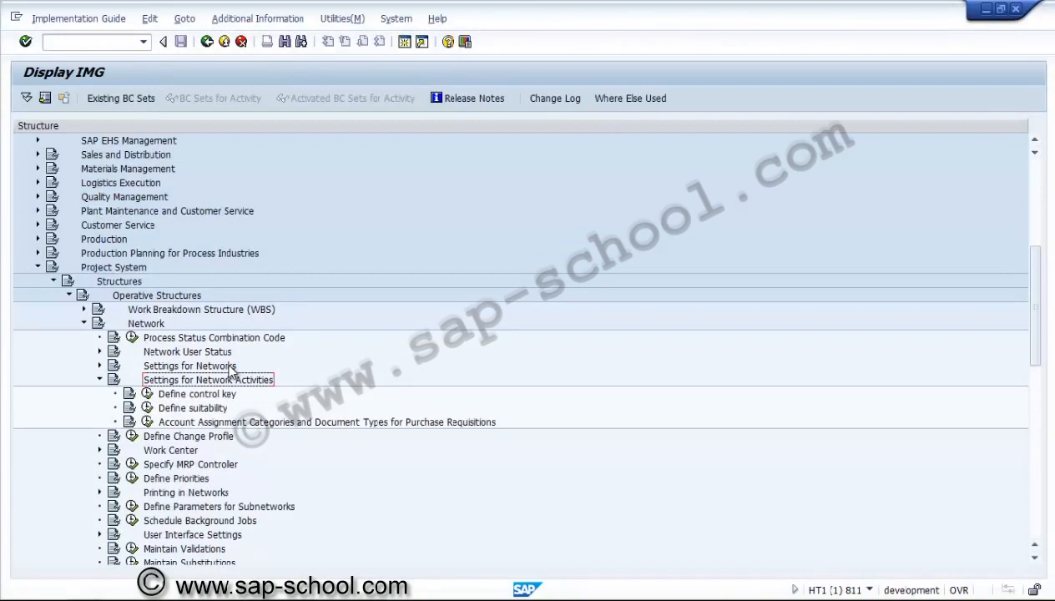
click(148, 395)
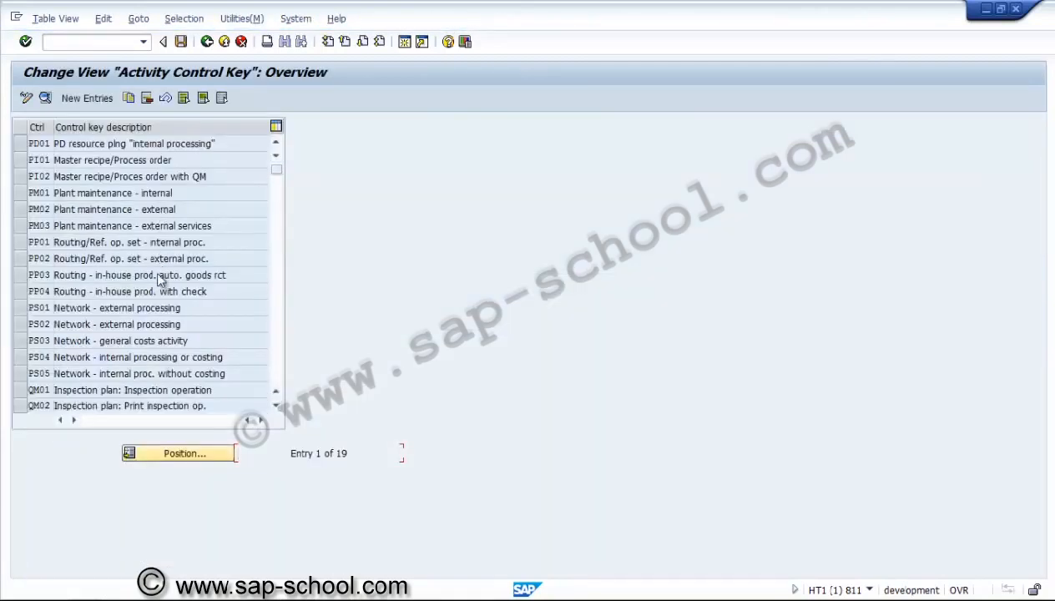
click(20, 309)
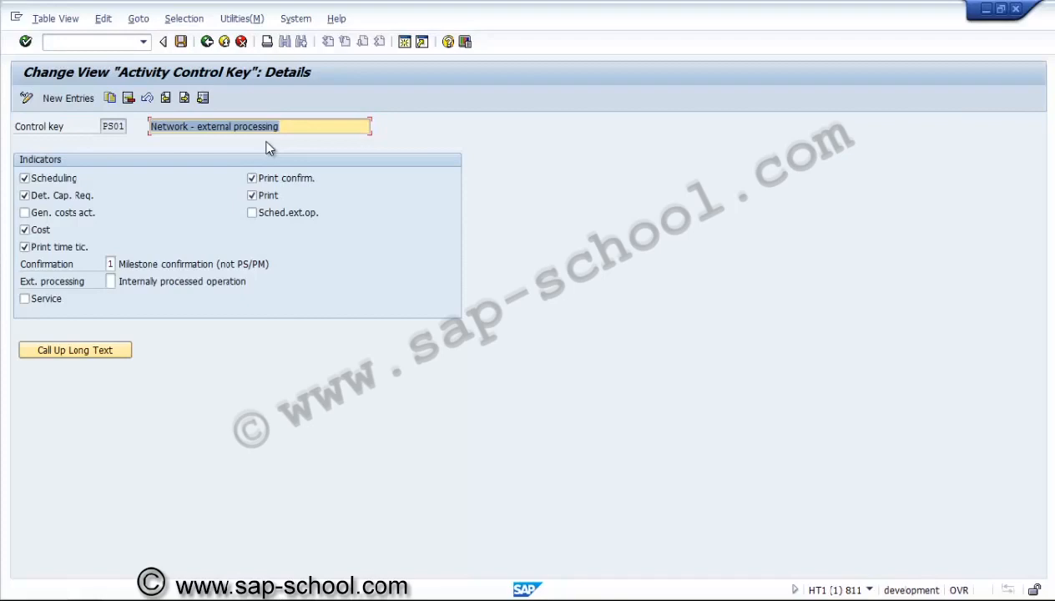
Try changing the description of control key PS01 to "Network - internal processing" and return to the control key overview
click(199, 126)
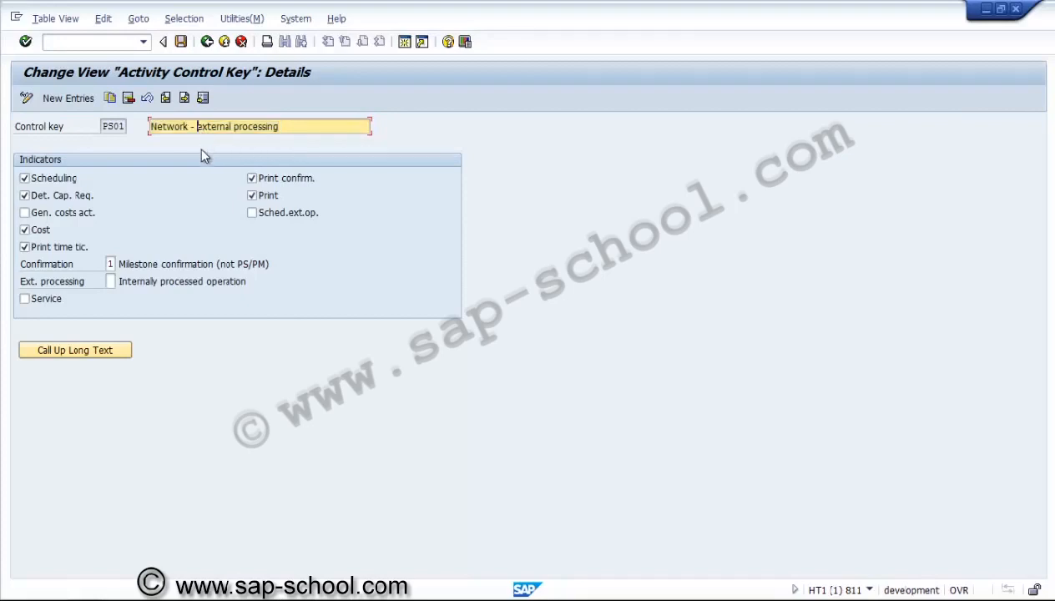
key(BackSpace)
key(BackSpace)
text(in)
key(Insert)
text(te)
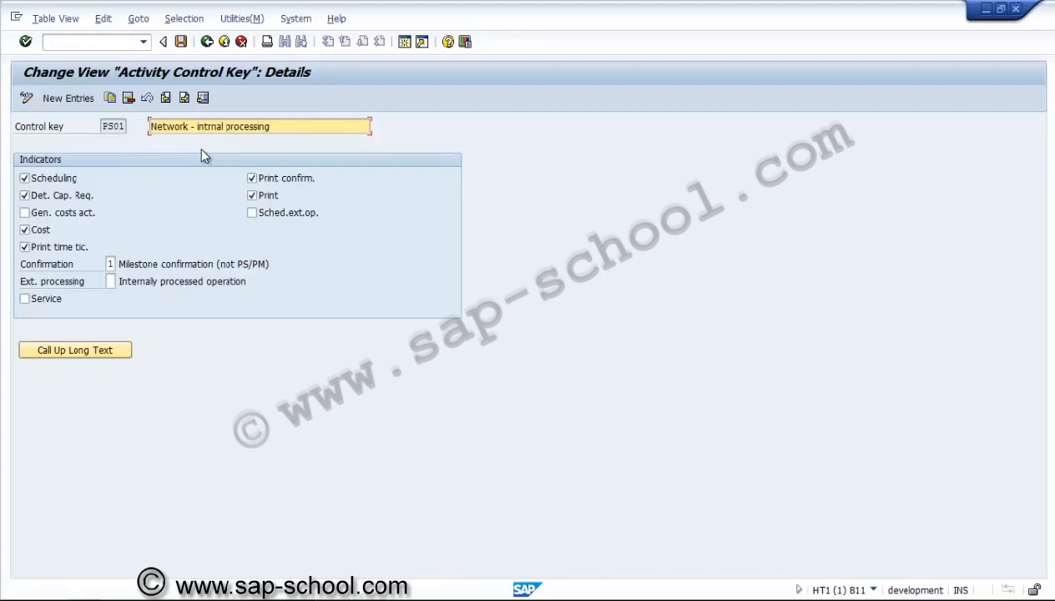
text(e)
click(206, 40)
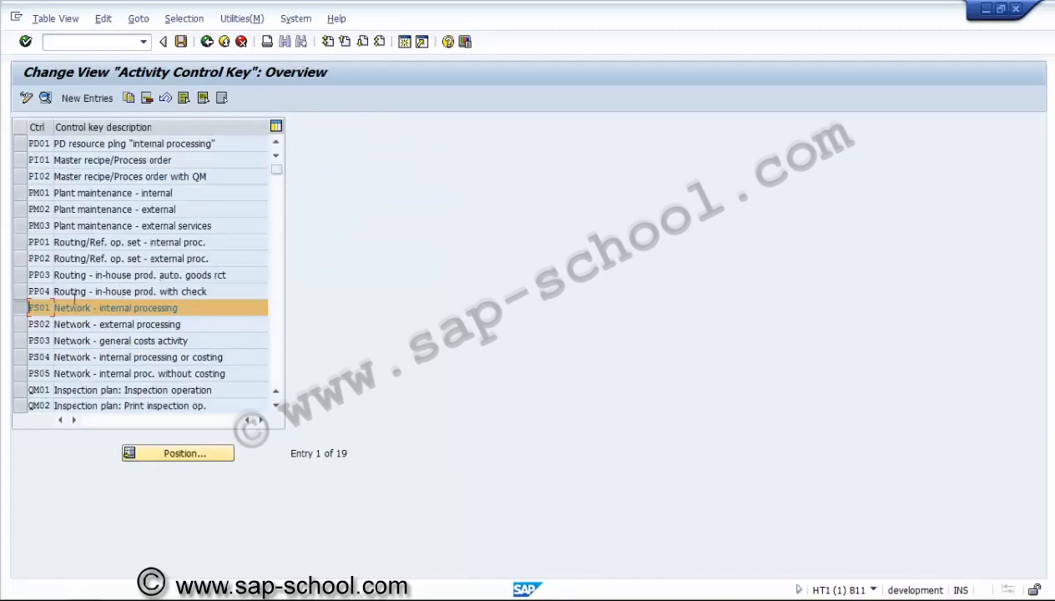
Leave the activity control key maintenance without saving the description change
click(30, 308)
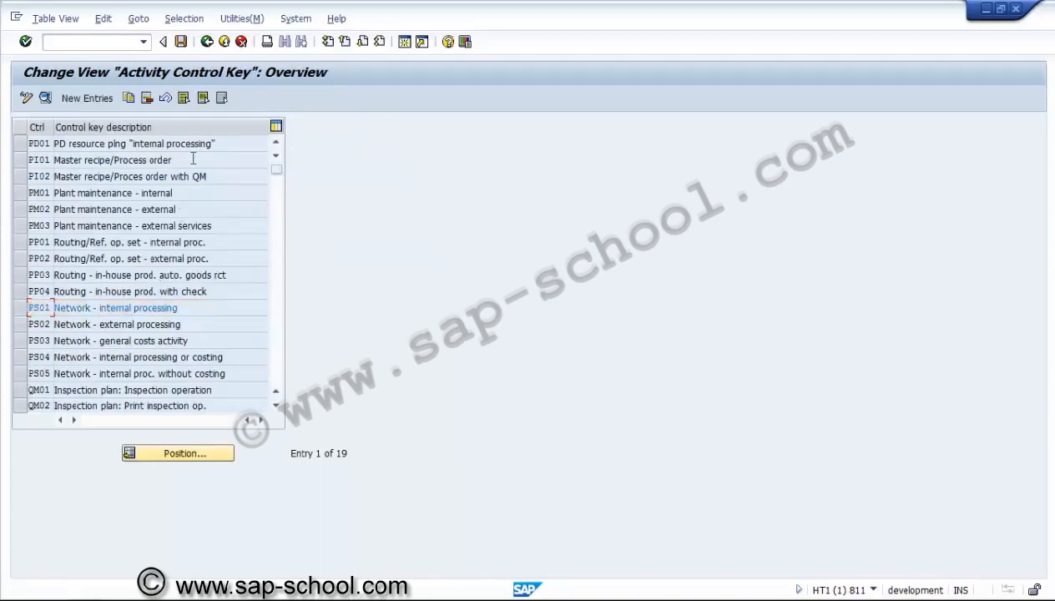
click(206, 41)
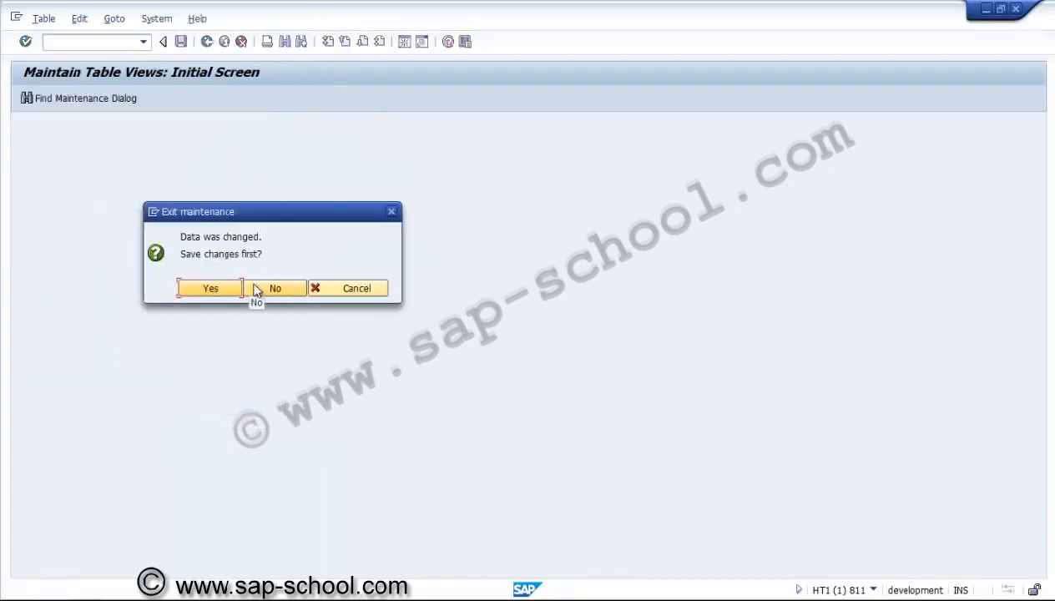
click(256, 289)
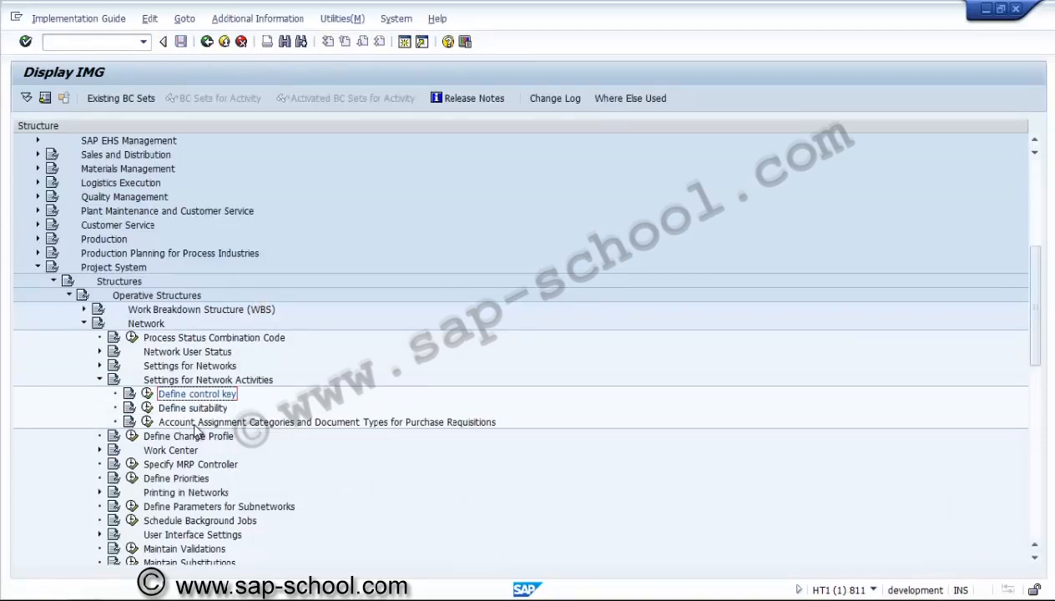
Close Settings for Network Activities and open Specify work center categories under the network's Work Center settings
click(190, 408)
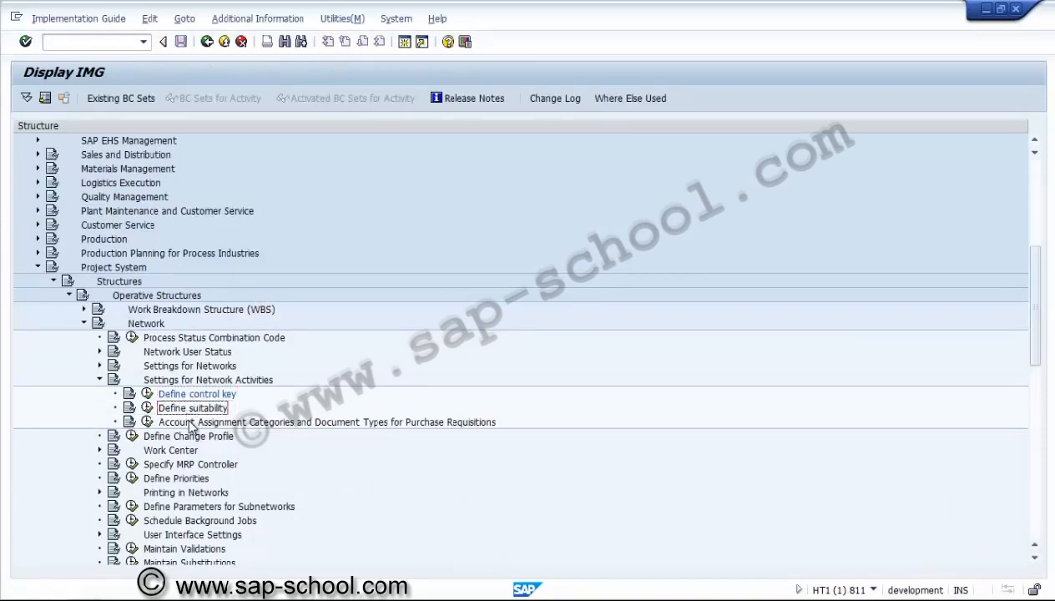
click(190, 423)
click(100, 380)
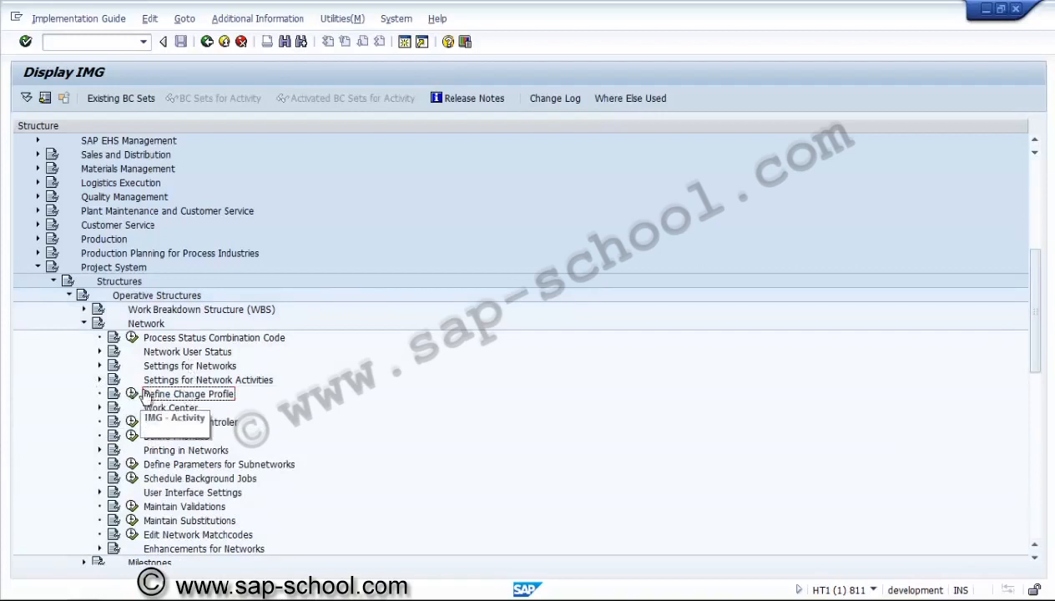
click(99, 408)
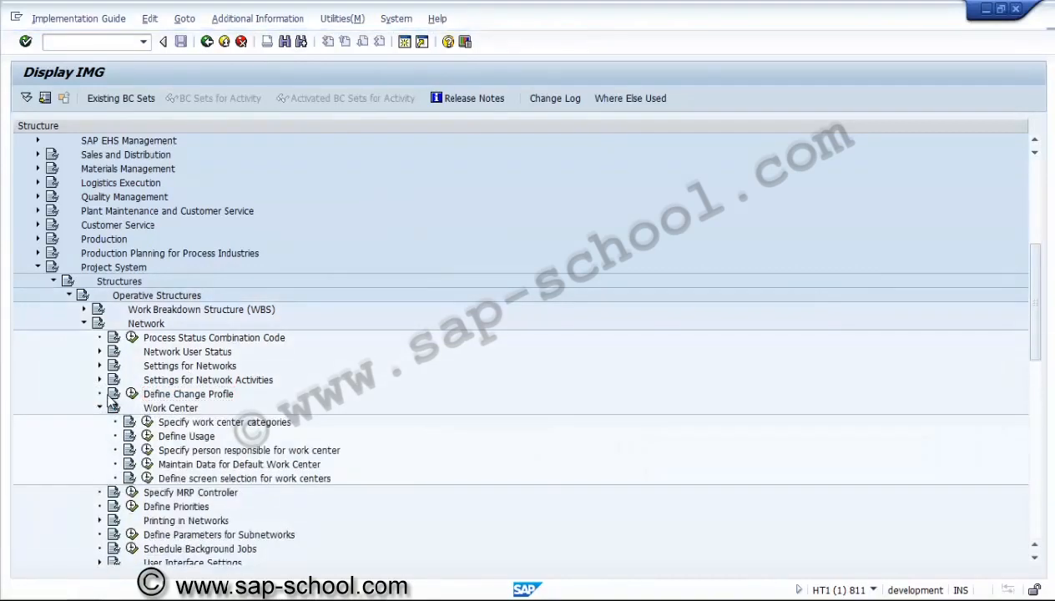
click(147, 423)
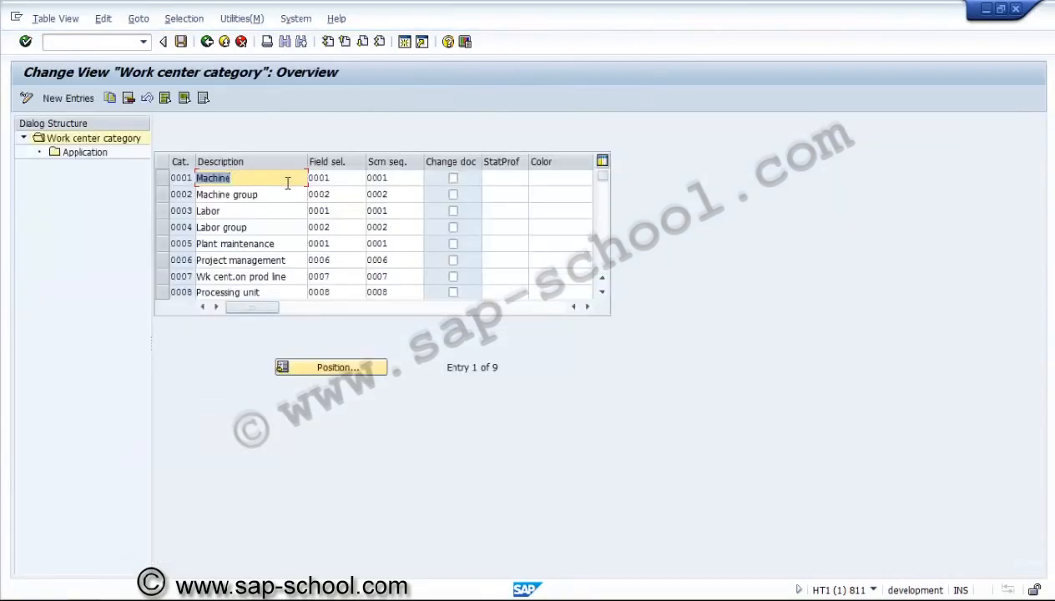
Examine the application assigned to work center category 0006 Project management and return to the implementation guide
click(602, 292)
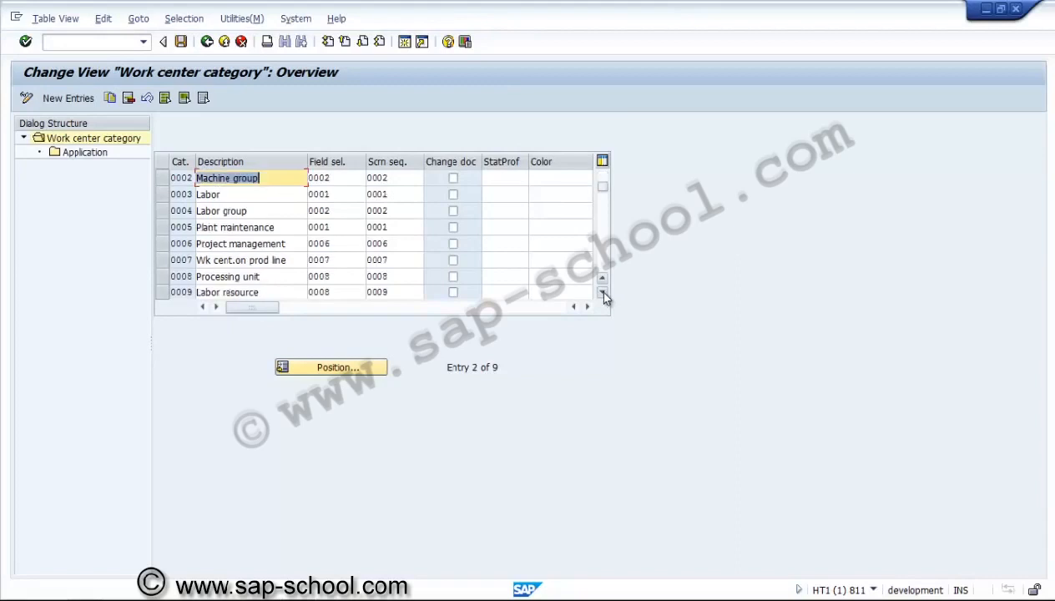
click(602, 292)
click(602, 293)
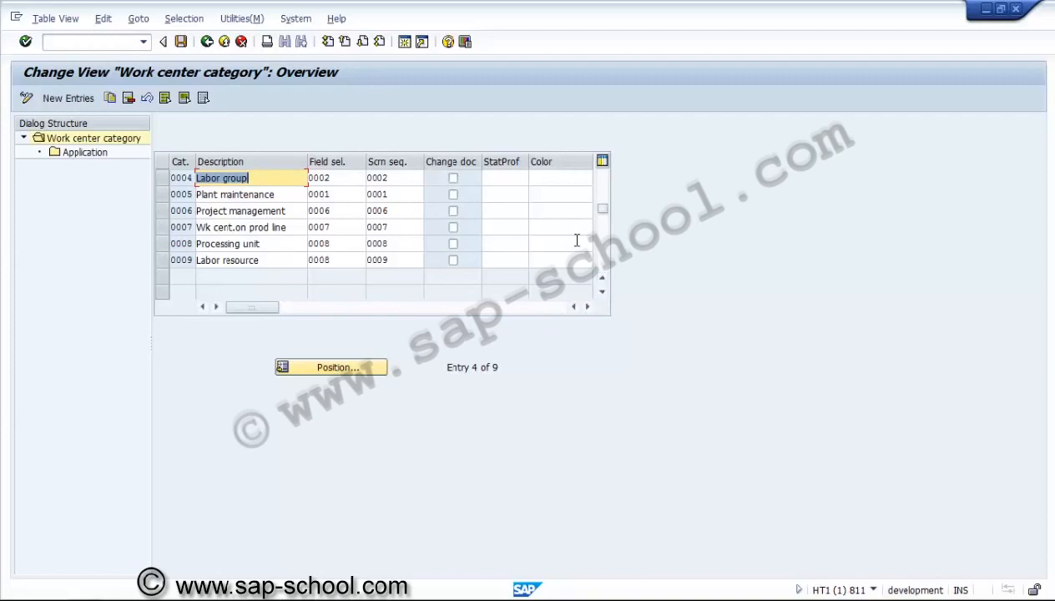
click(171, 212)
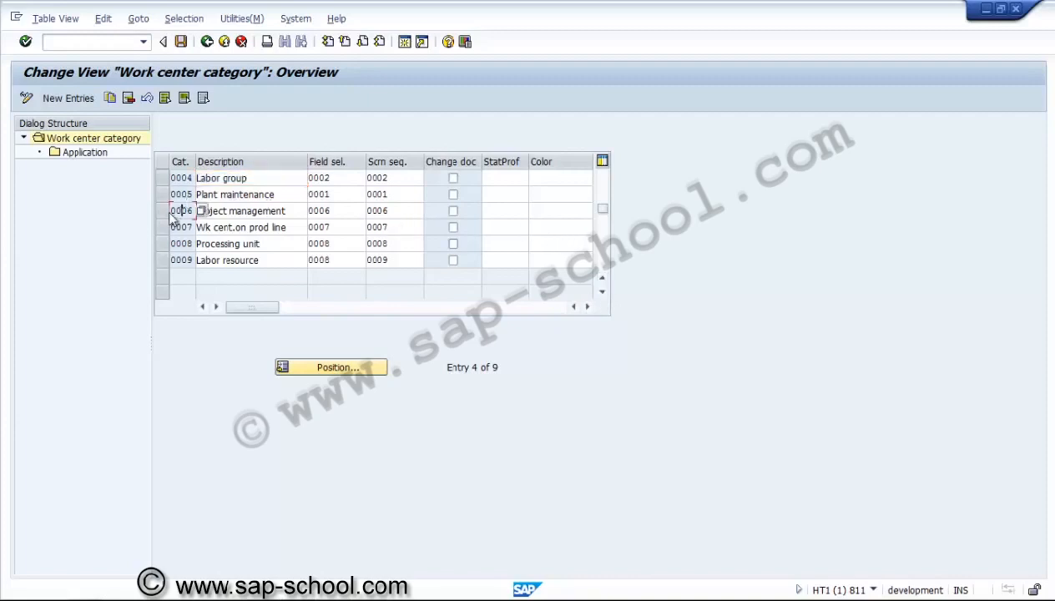
click(162, 212)
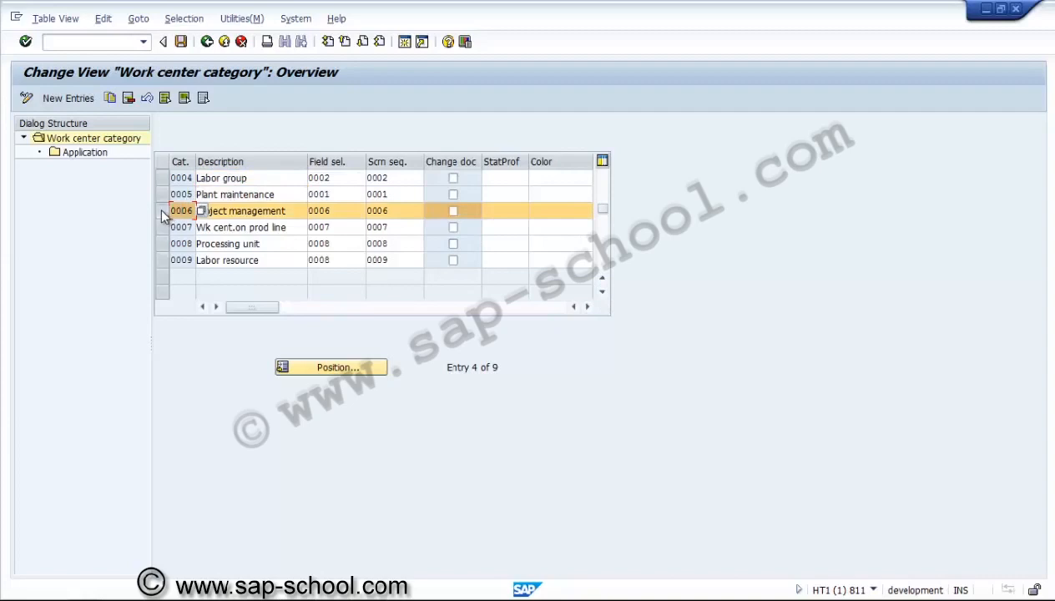
double_click(89, 152)
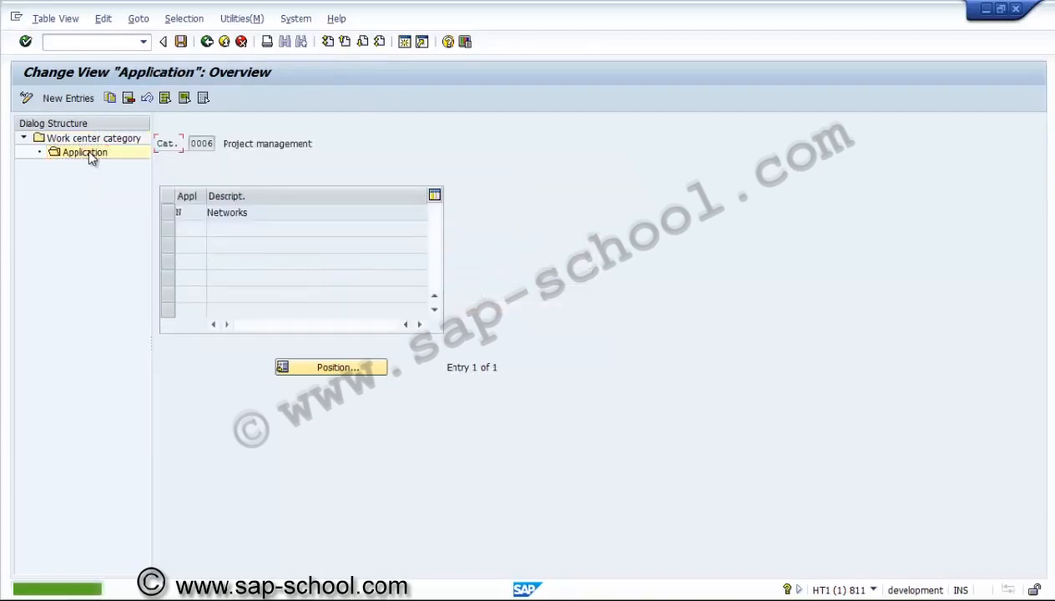
click(207, 42)
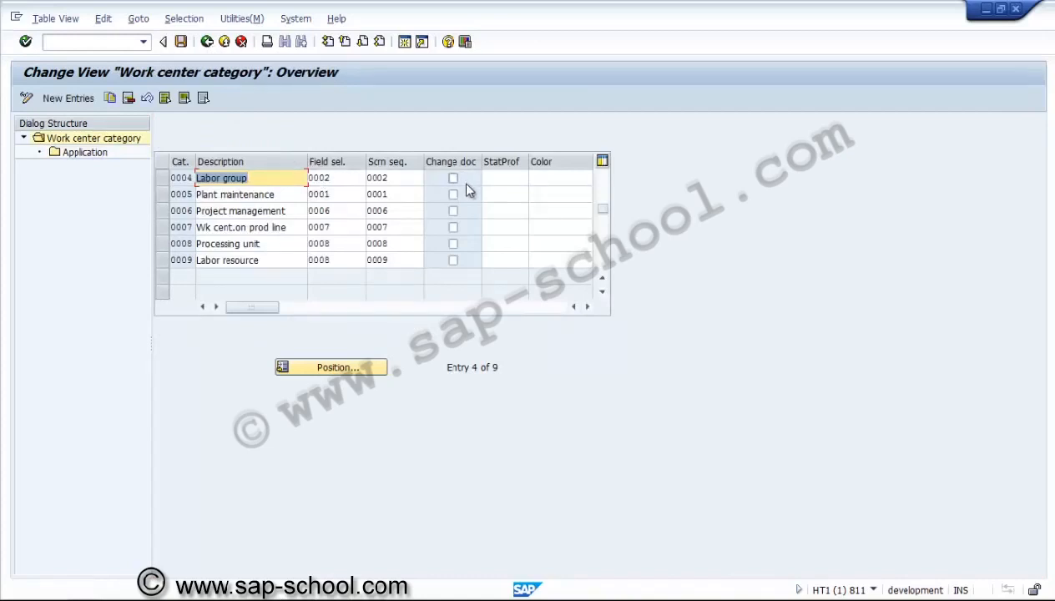
click(207, 41)
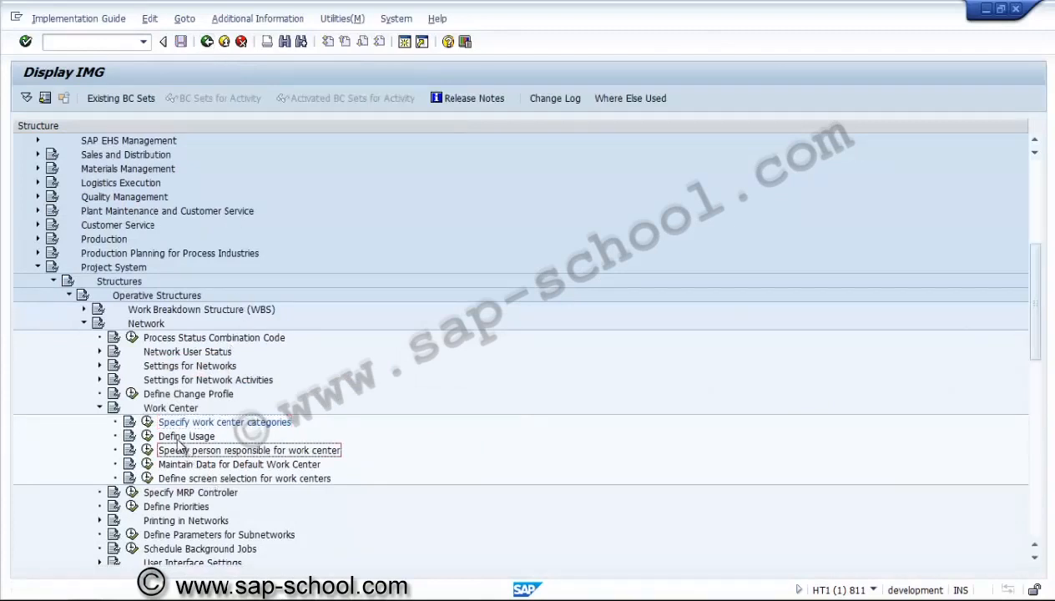
Open Define Usage, examine the task list types of usage 003 "only networks", and return to the implementation guide
click(148, 435)
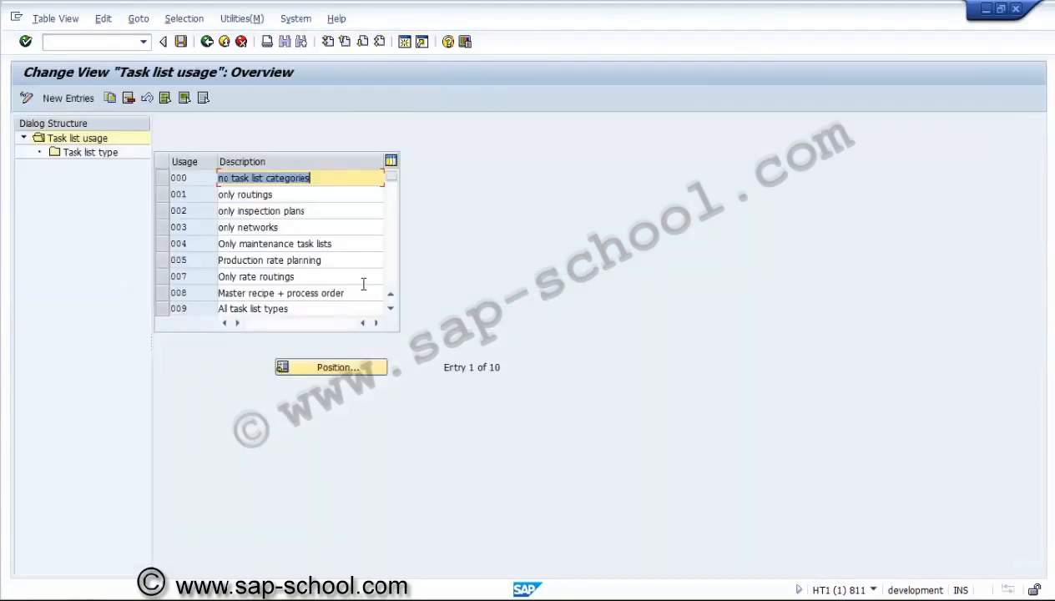
click(296, 227)
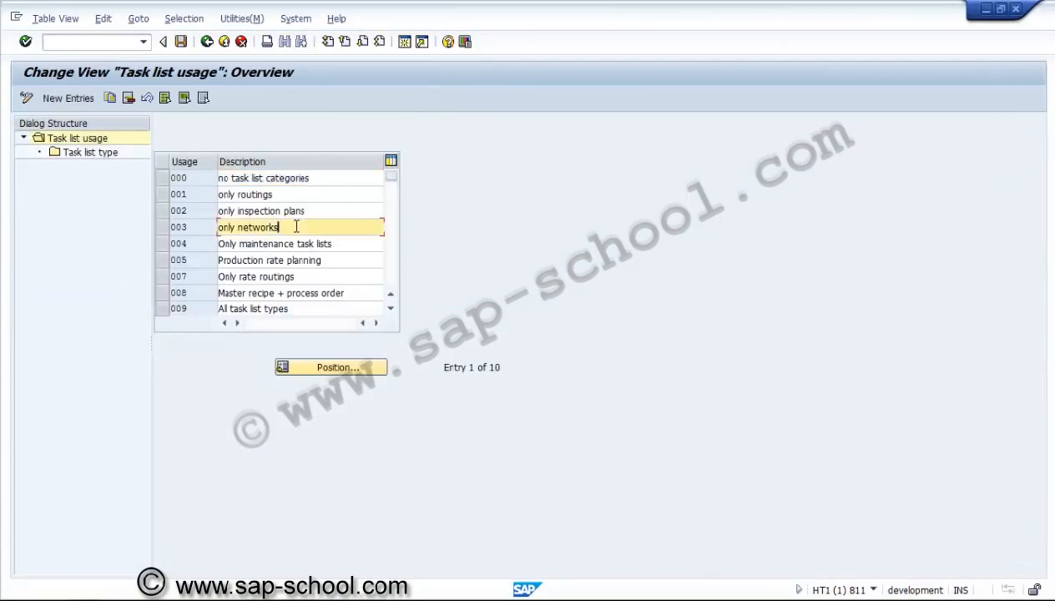
click(160, 228)
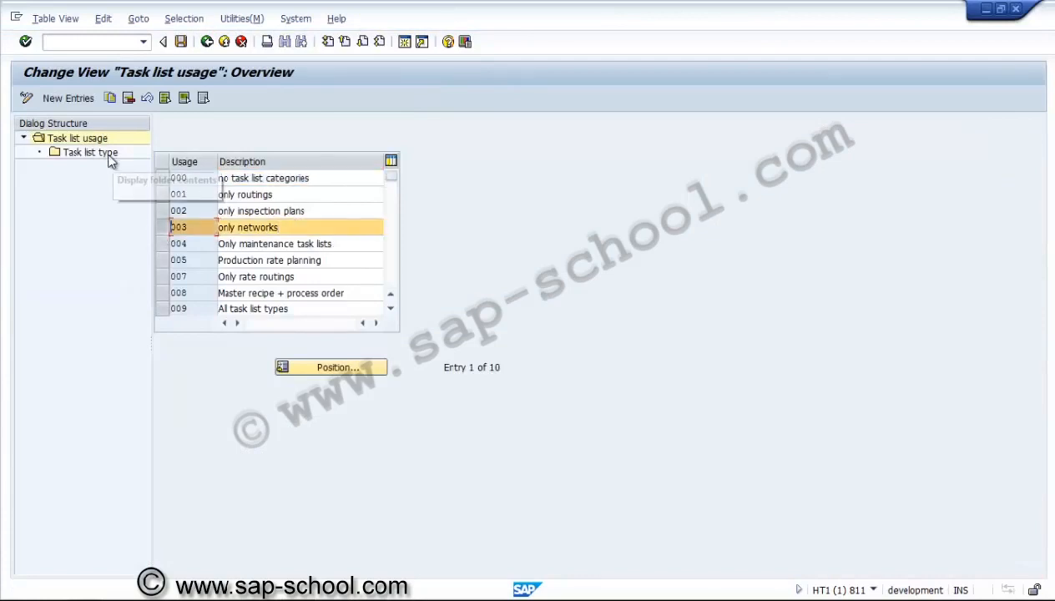
double_click(90, 153)
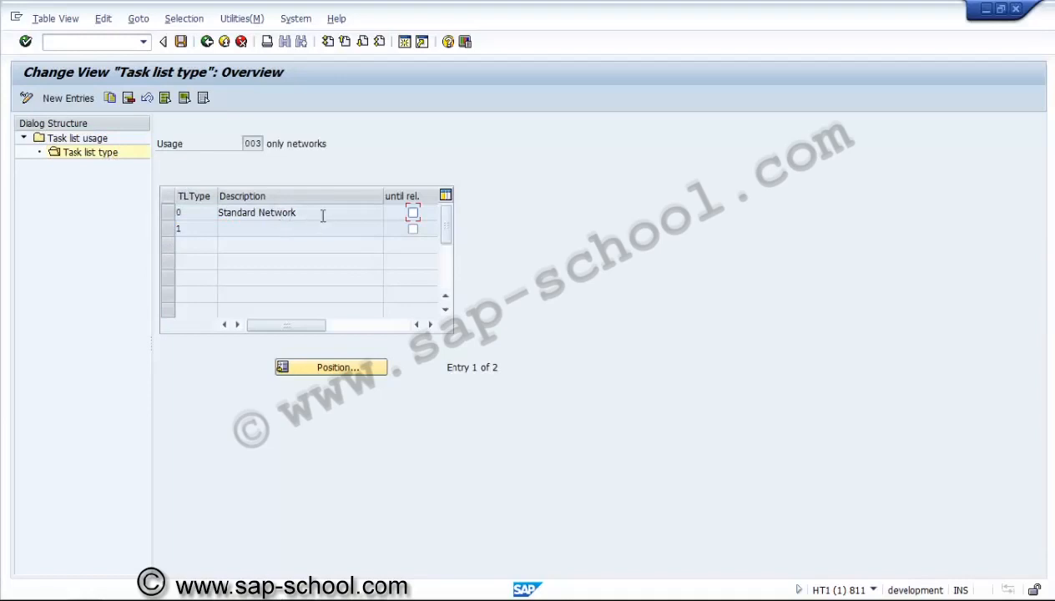
click(207, 42)
click(207, 41)
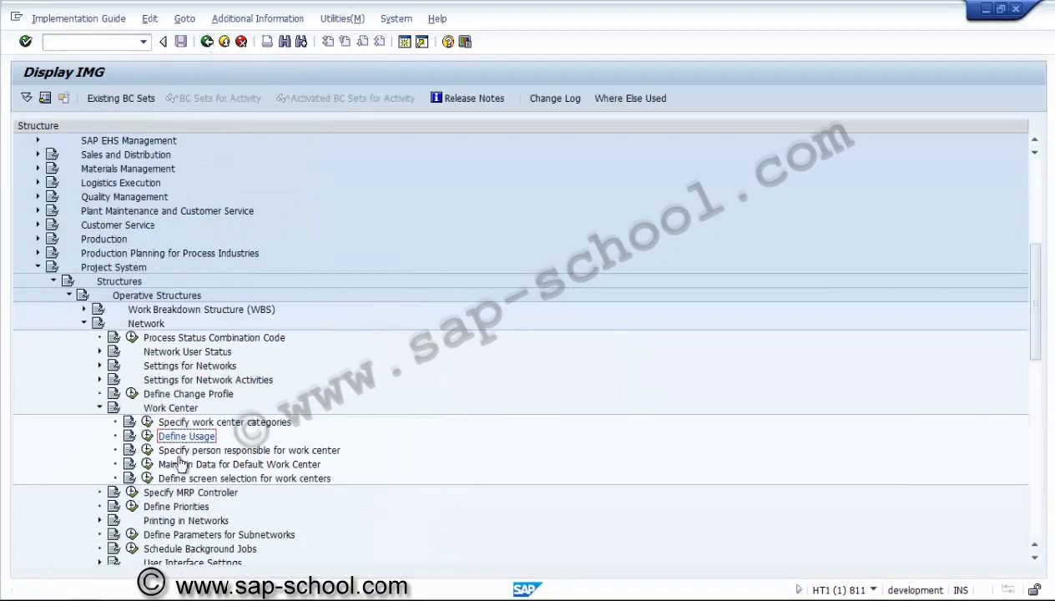
Open Maintain Data for Default Work Center, look at the plant and work center category fields, and exit back to the implementation guide
click(147, 465)
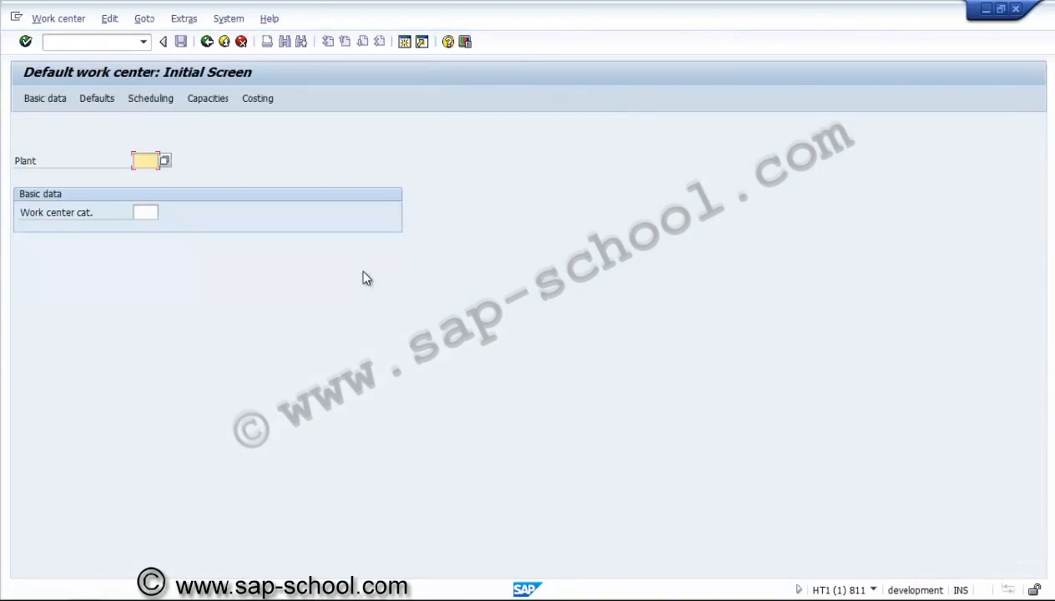
click(151, 211)
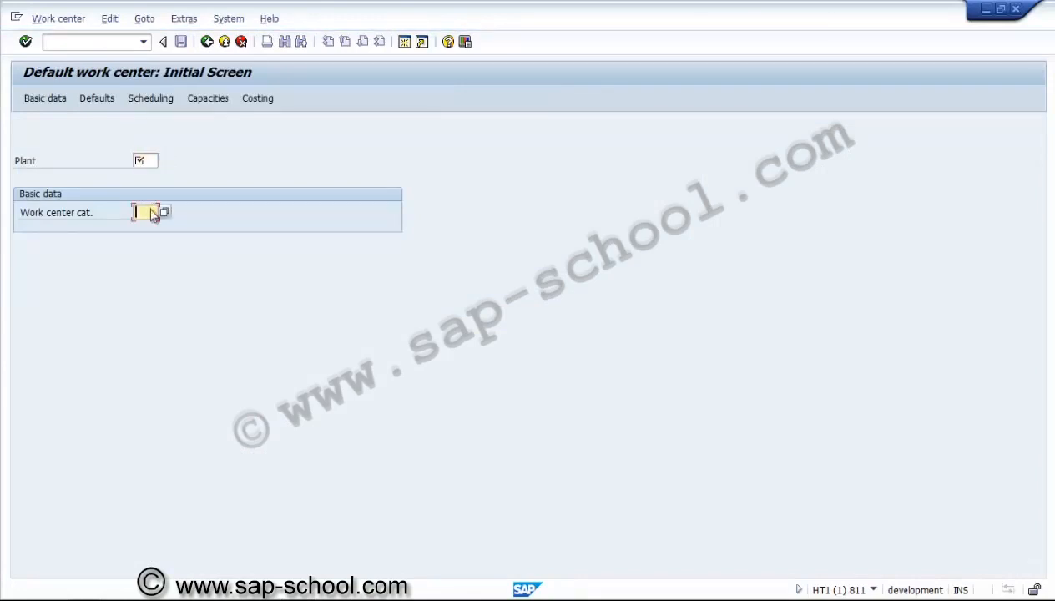
click(242, 42)
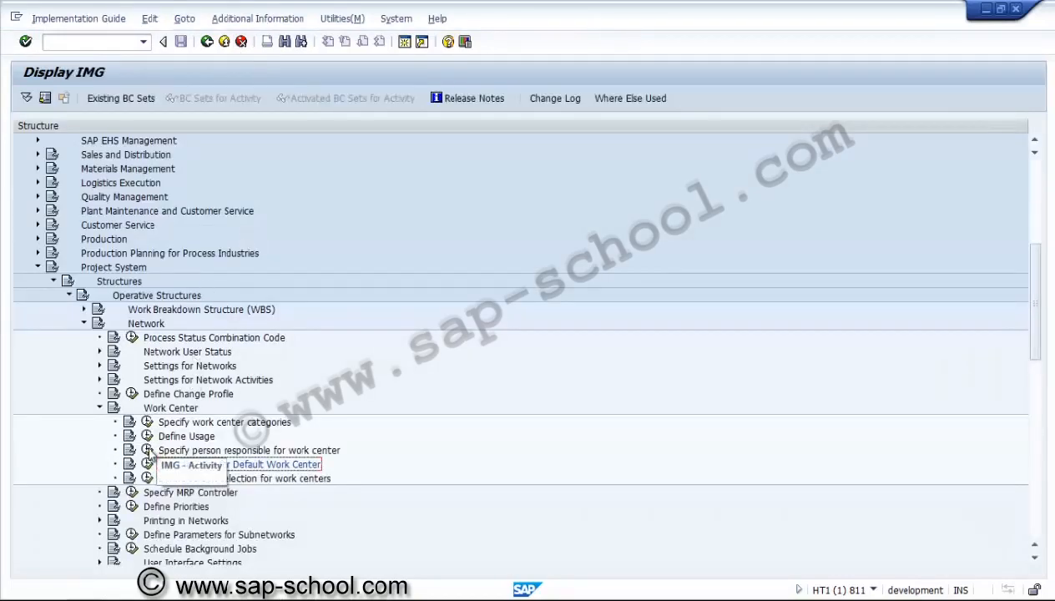
Review the persons responsible for work centers, return to the implementation guide, and collapse the Work Center node
click(147, 451)
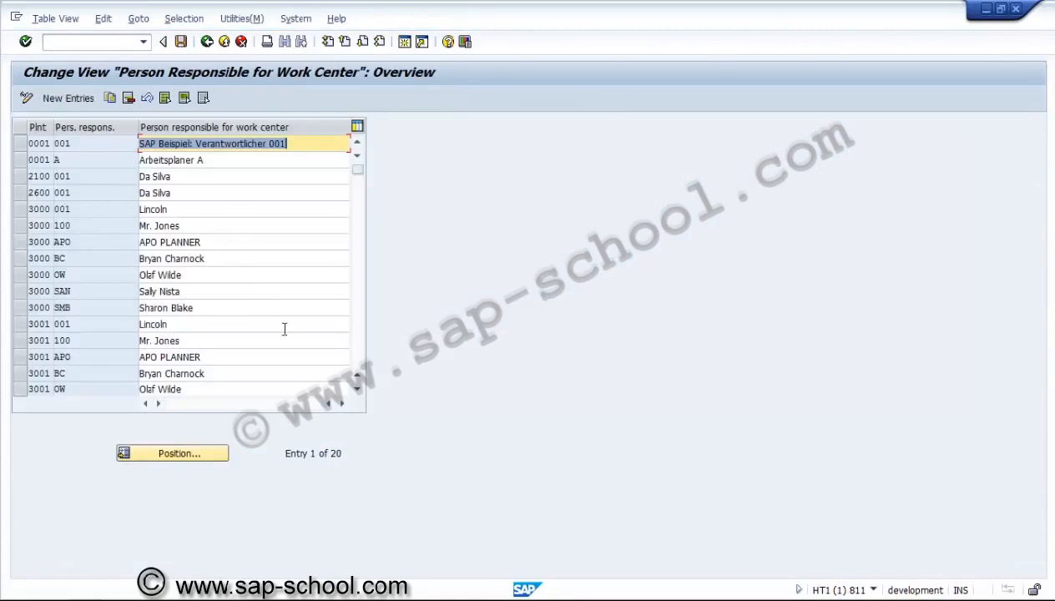
click(207, 42)
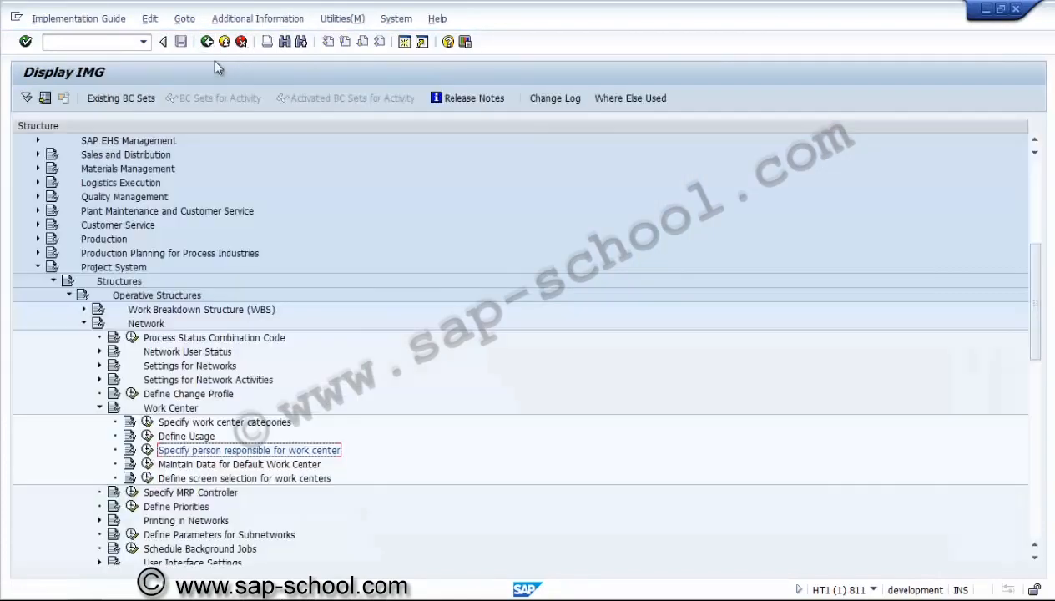
click(99, 408)
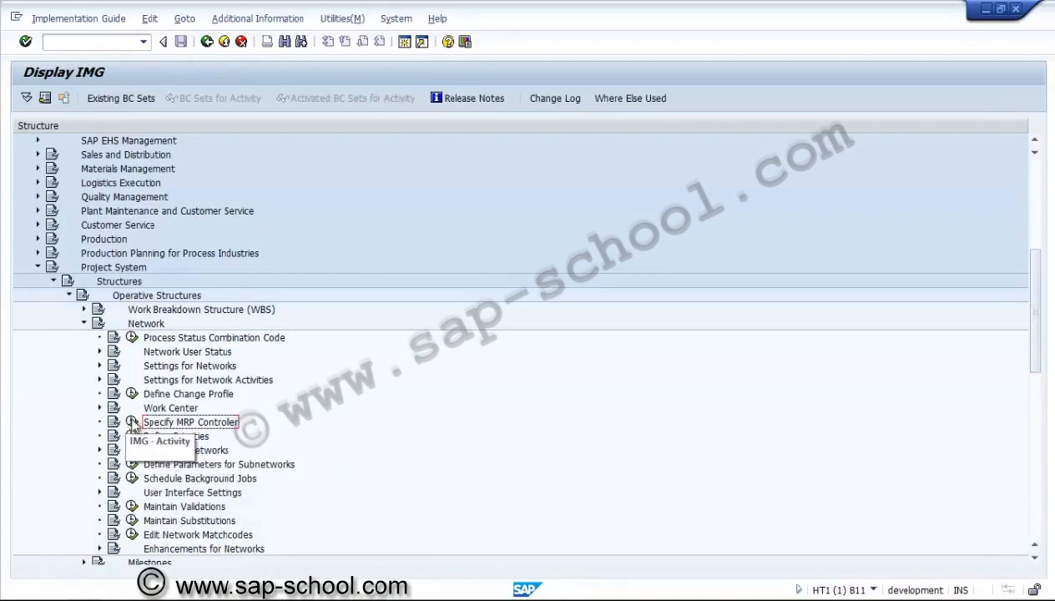
Open Specify MRP Controller, examine the first entries of plant 3000 New York, and return to the implementation guide
click(132, 422)
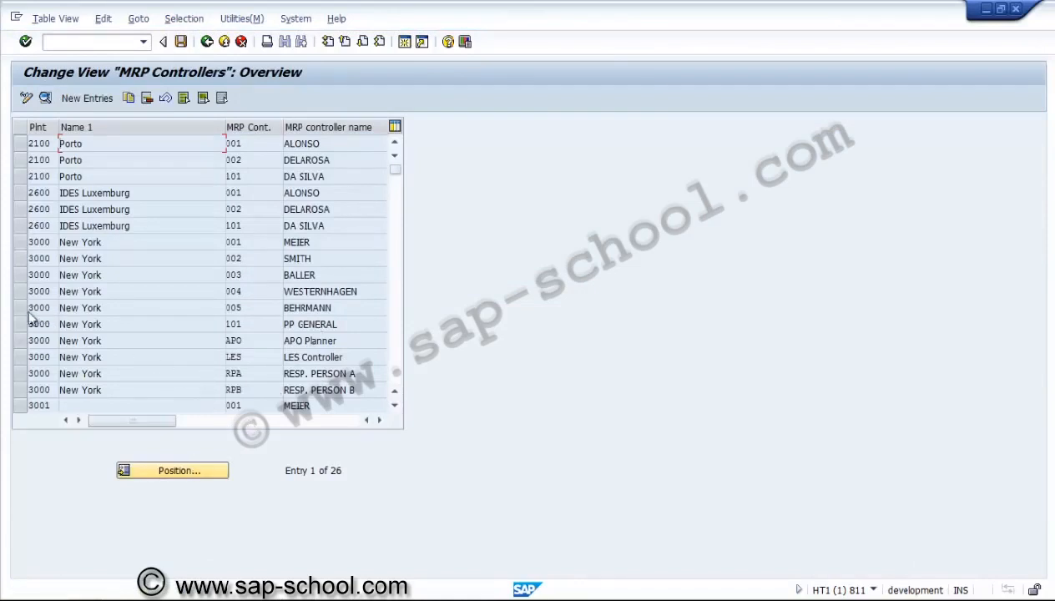
click(23, 248)
click(21, 258)
click(20, 261)
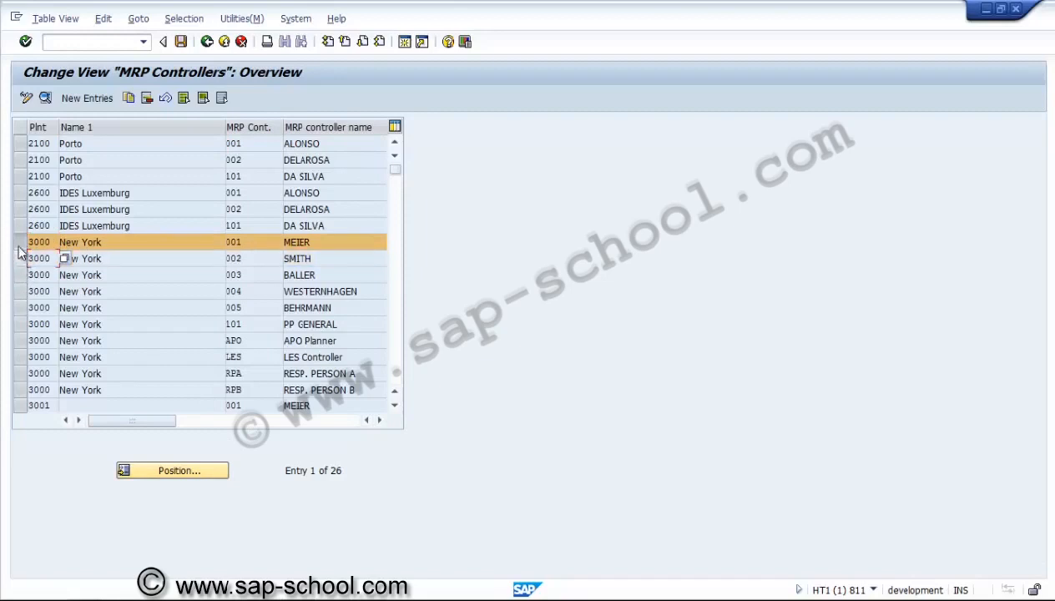
click(19, 242)
click(207, 44)
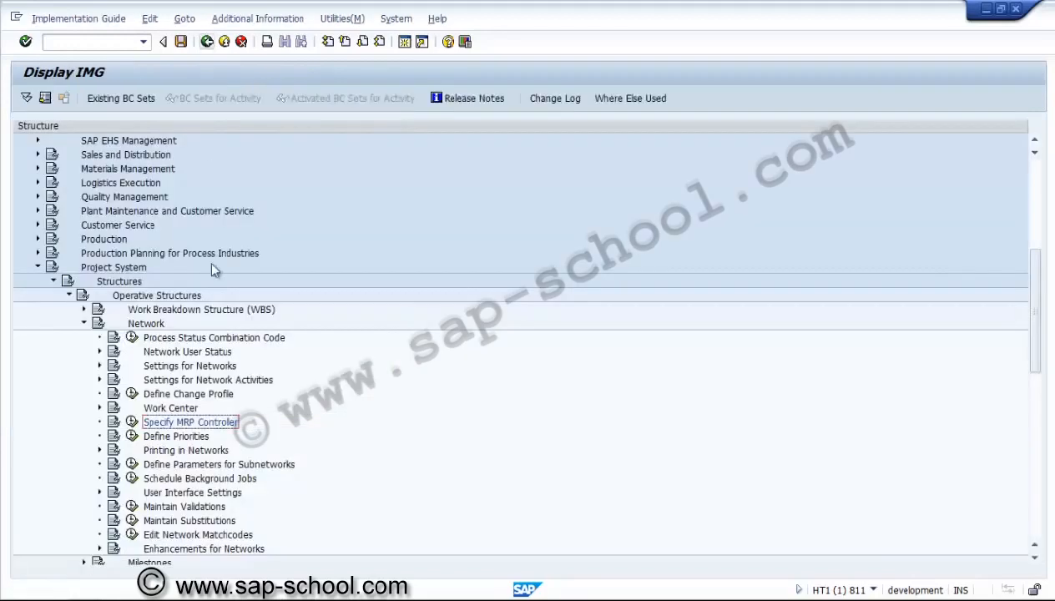
Review the priorities in Define Priorities and the entries under Printing in Networks, leaving both closed
click(132, 435)
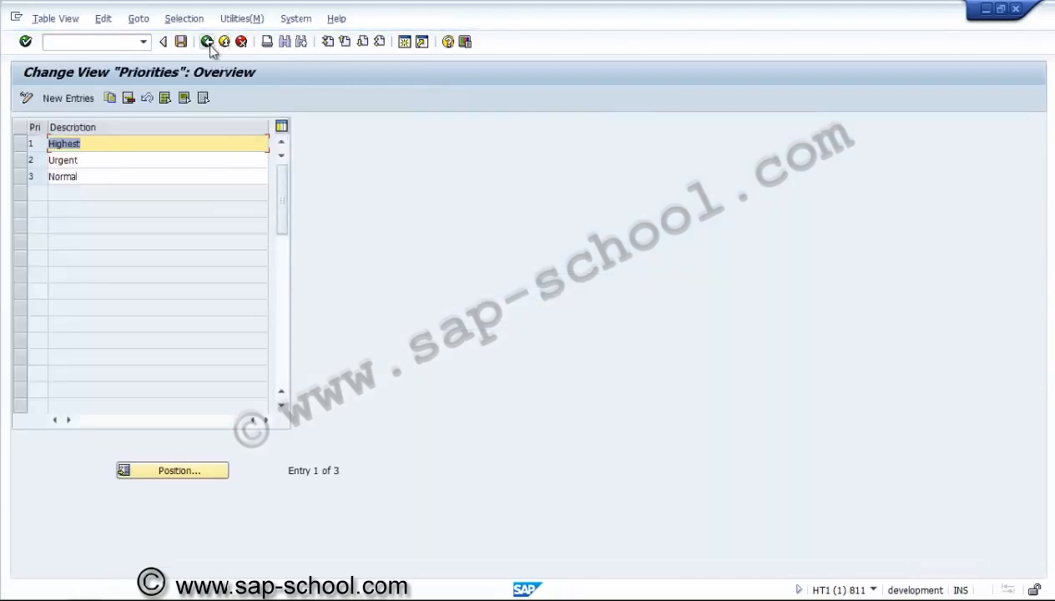
click(207, 42)
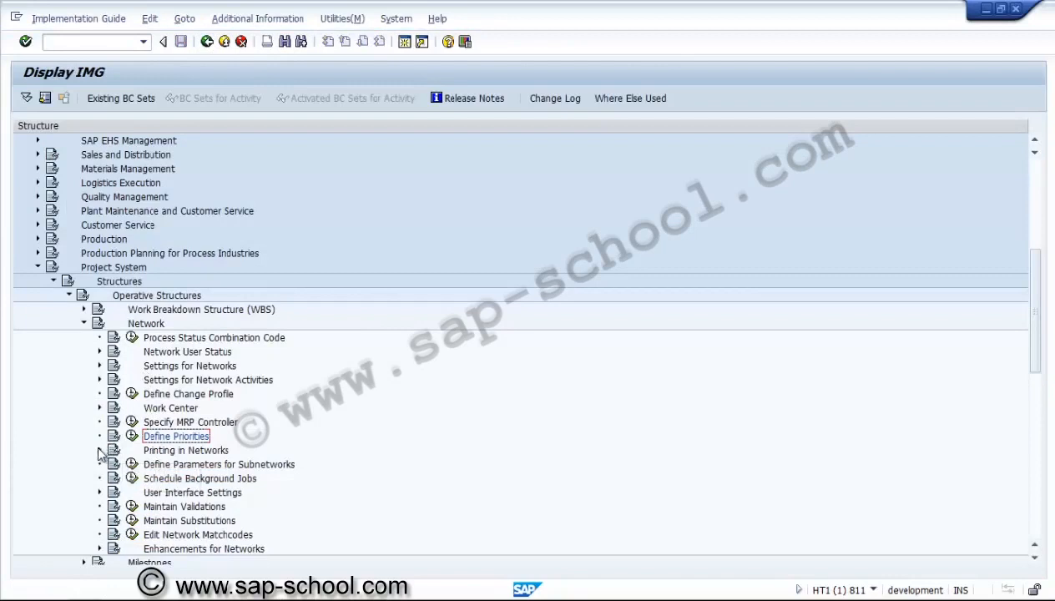
click(100, 450)
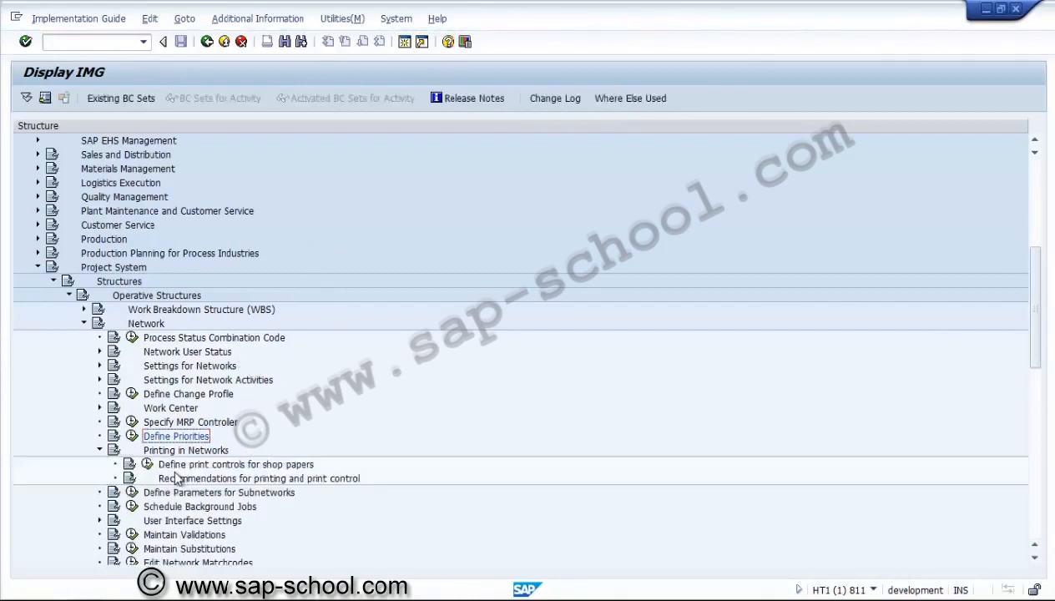
click(98, 451)
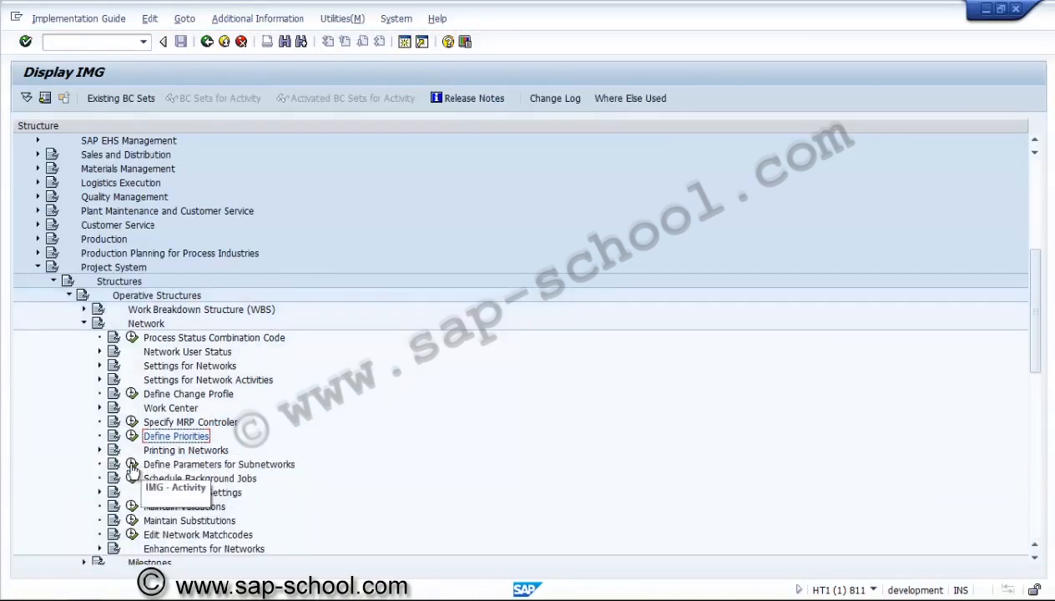
Open Define Parameters for Subnetworks, examine the network type assignments, and return to the implementation guide
click(131, 466)
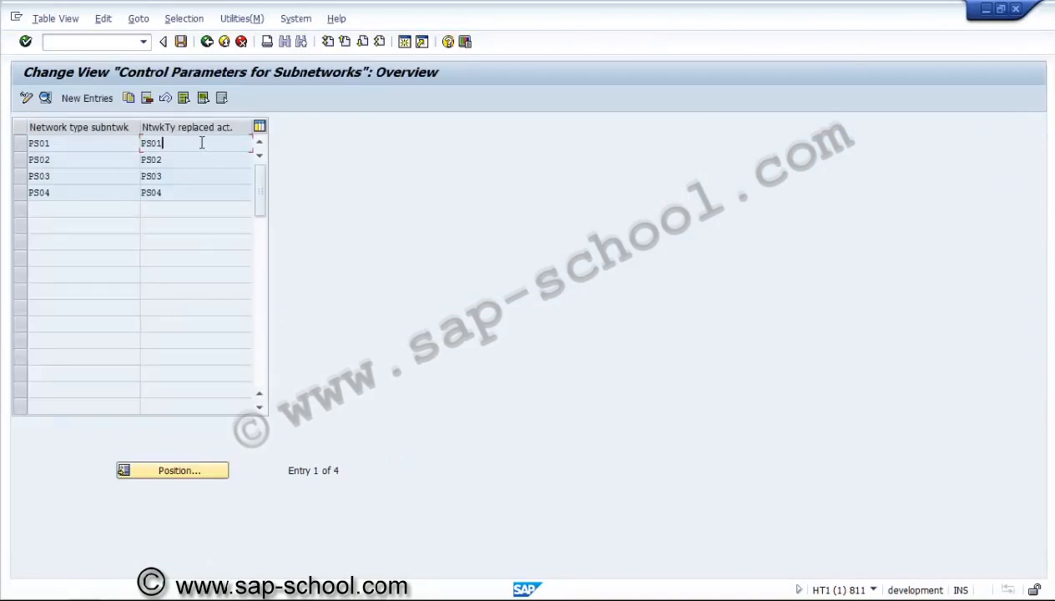
click(206, 42)
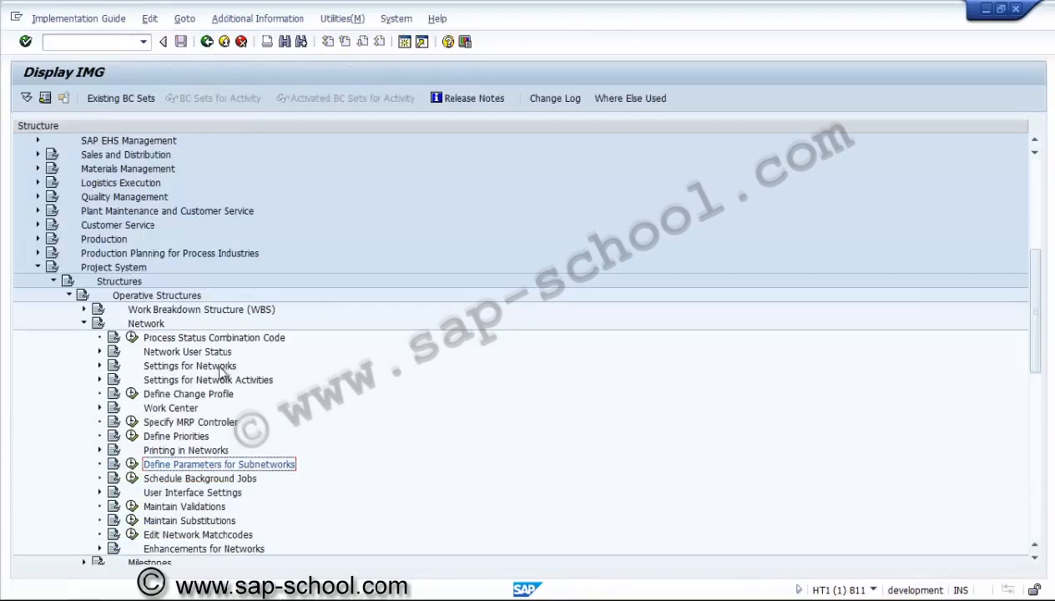
Look through the remaining Network settings, from Schedule Background Jobs and User Interface Settings to Enhancements for Networks
click(177, 481)
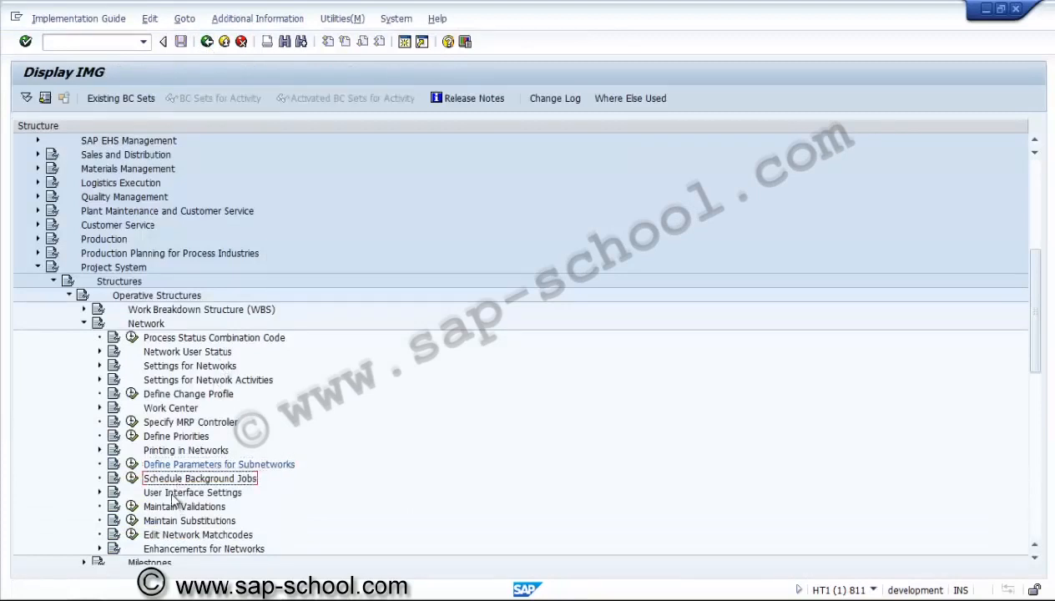
click(99, 493)
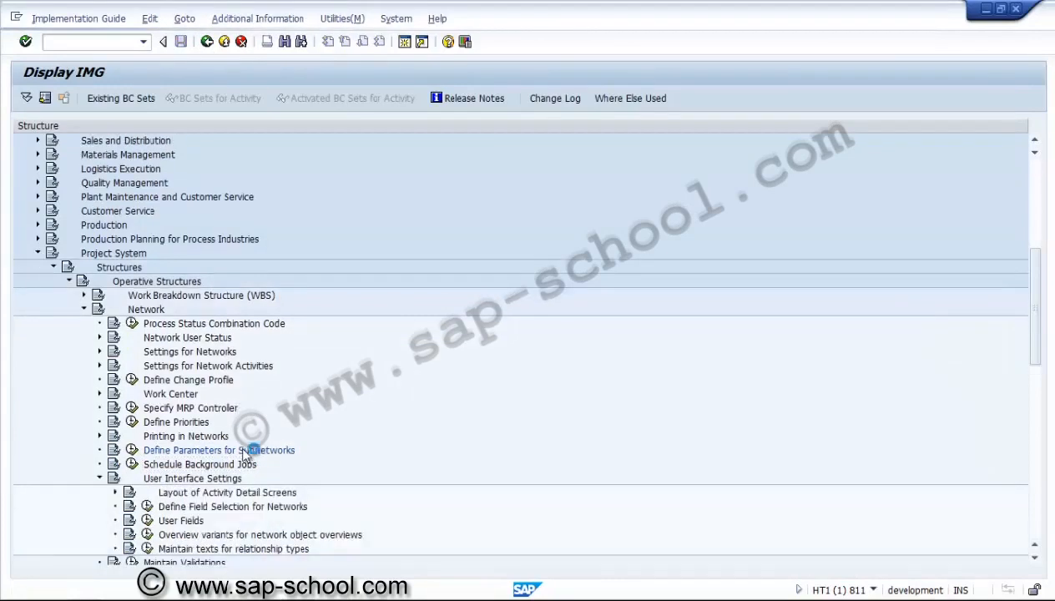
click(100, 478)
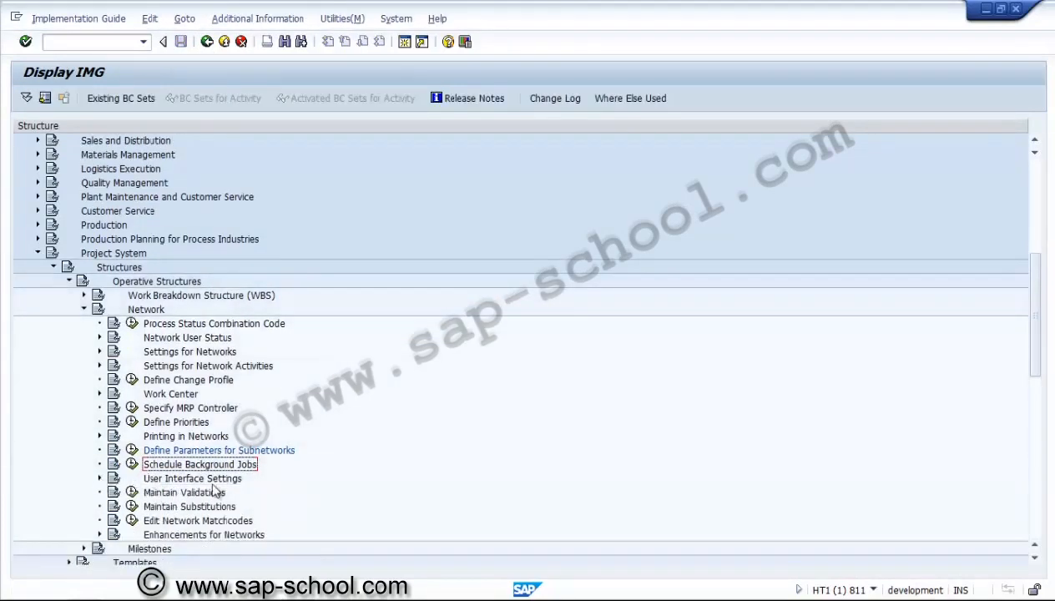
click(199, 497)
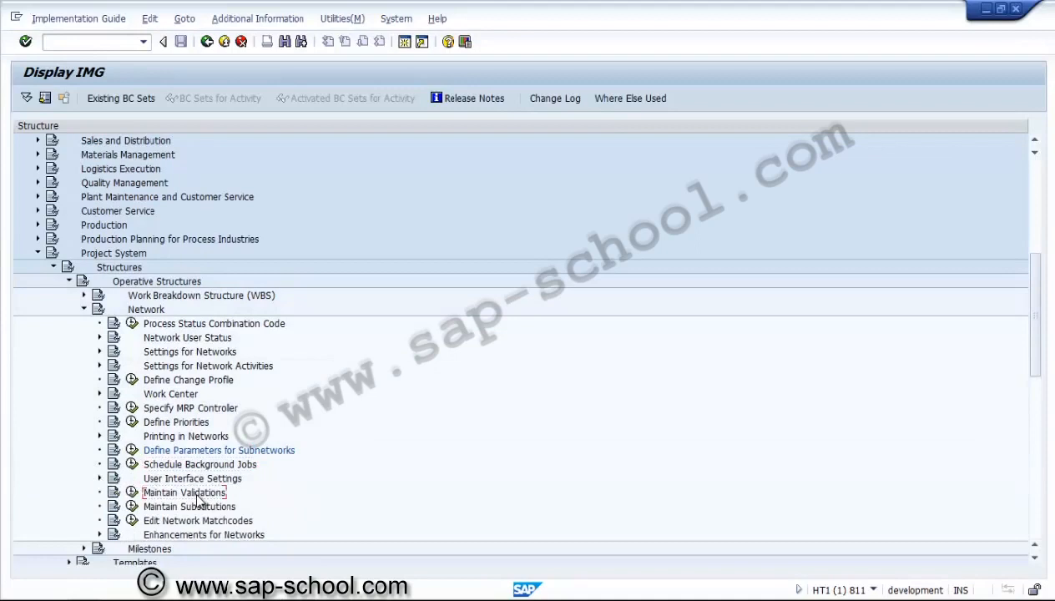
key(Down)
key(Down)
key(Down)
key(Down)
key(Down)
key(Down)
key(Up)
click(199, 504)
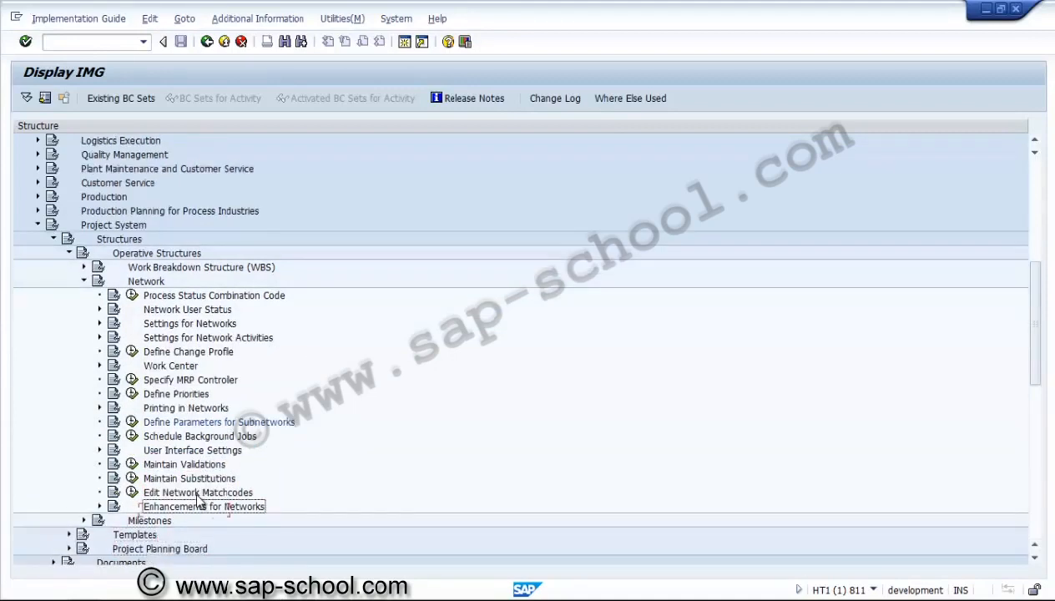
Collapse Network and expand Templates down to Standard Network's General Settings for Standard and Operative Networks
click(84, 283)
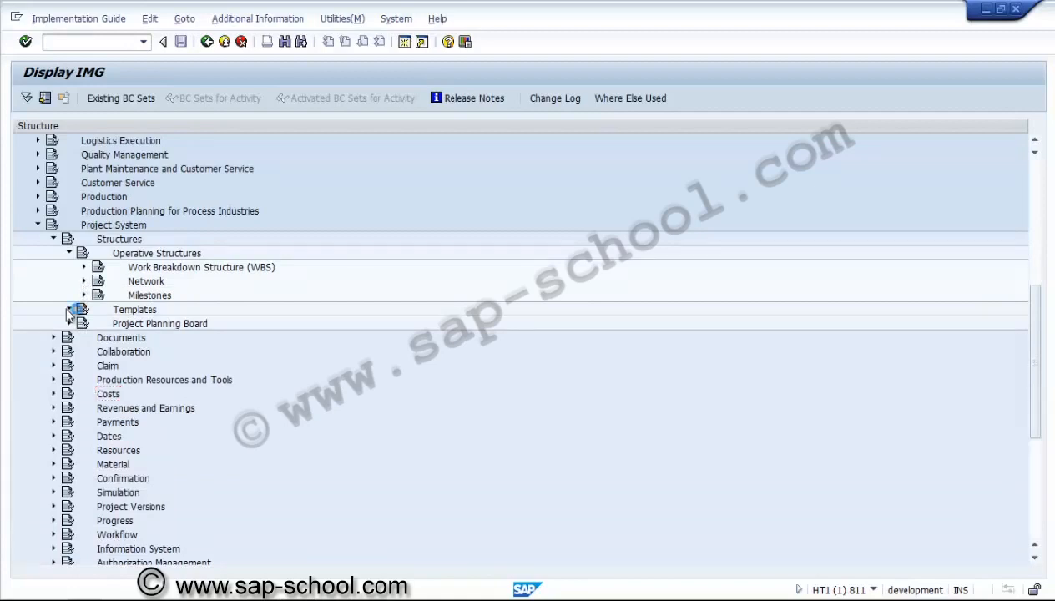
click(69, 310)
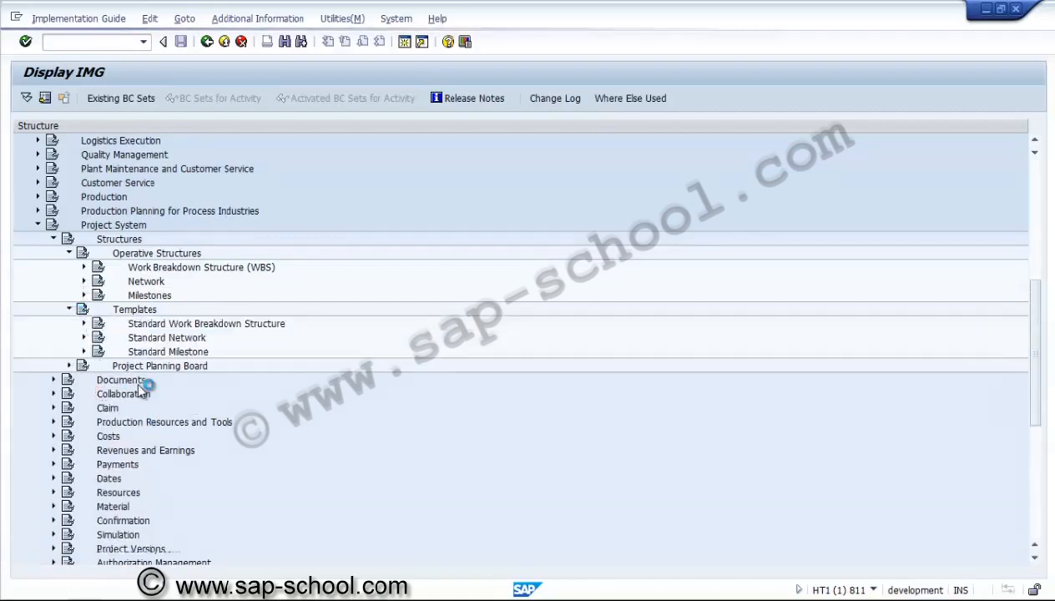
click(84, 337)
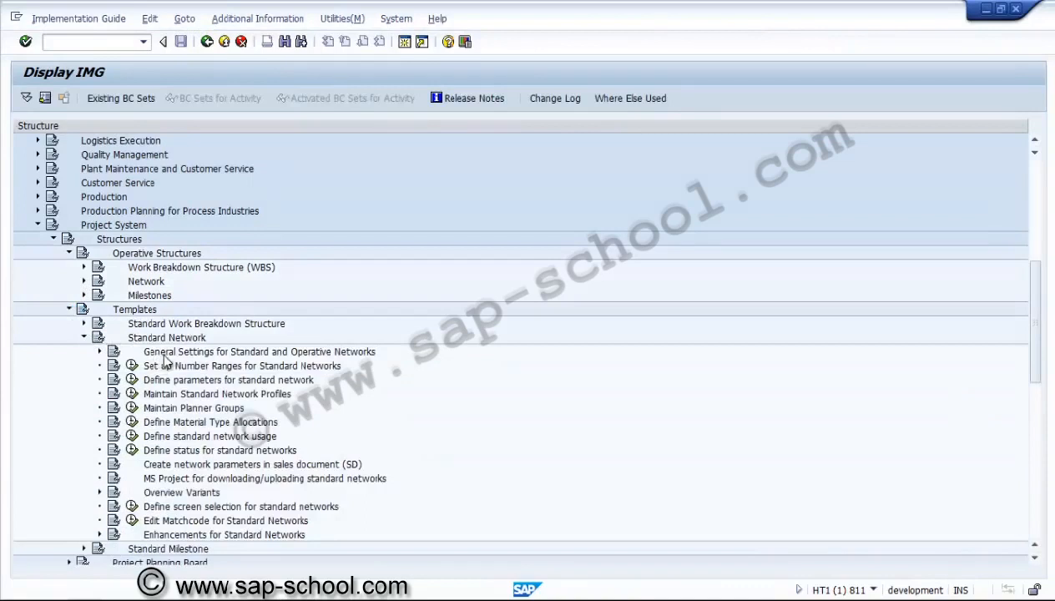
click(99, 351)
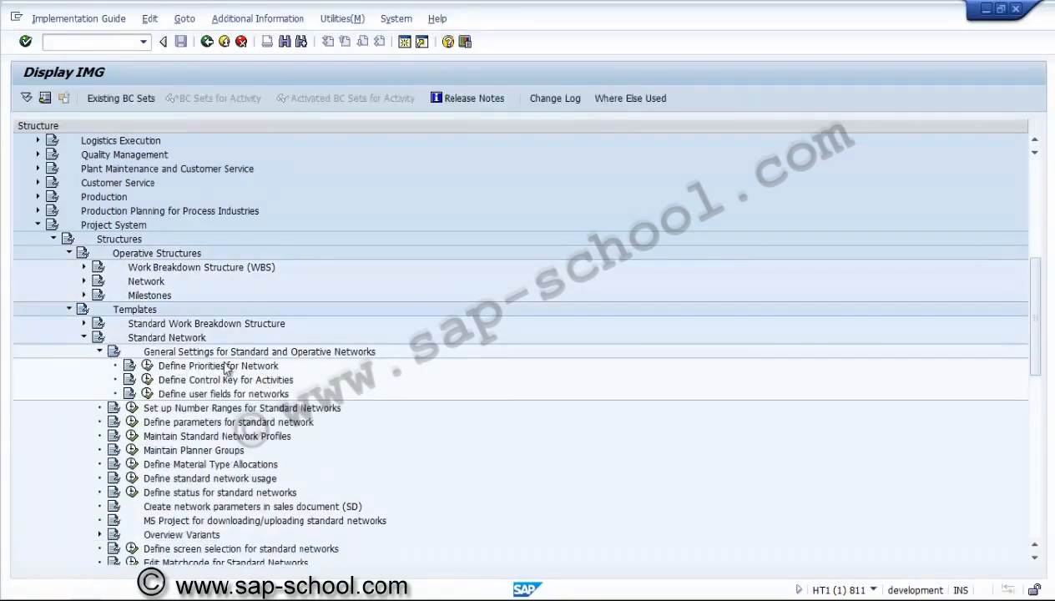
Open Define Control Key for Activities under Standard Network, examine network control key PS01, and return to the implementation guide
click(223, 365)
click(219, 380)
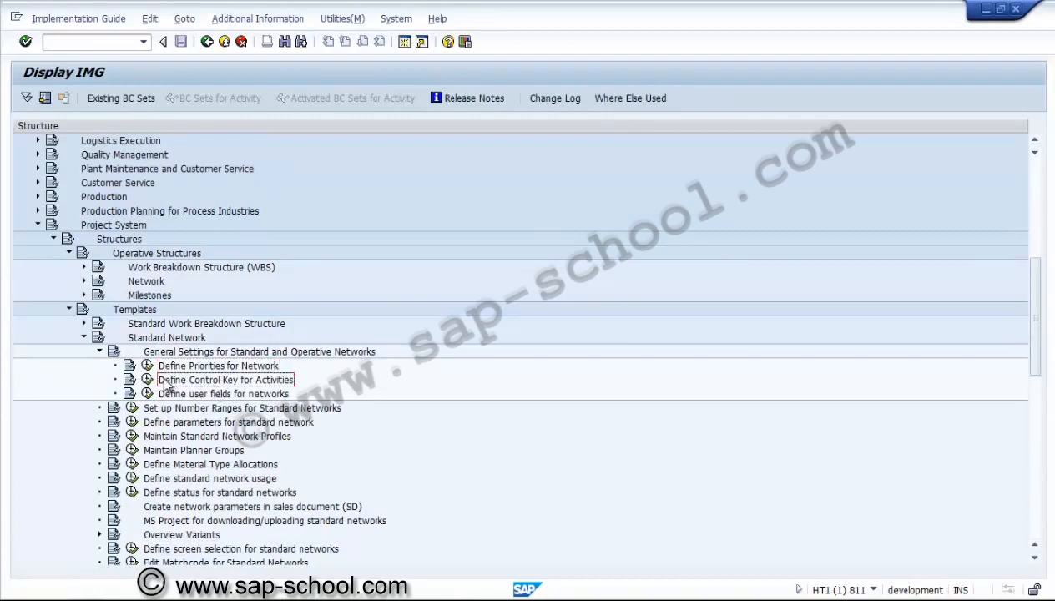
click(146, 380)
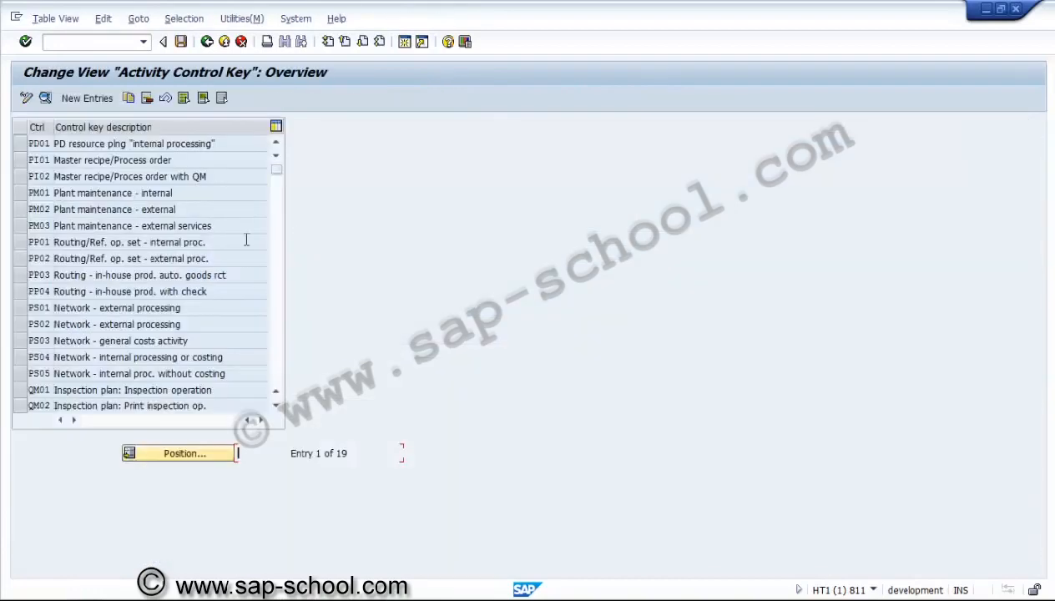
click(77, 308)
click(206, 41)
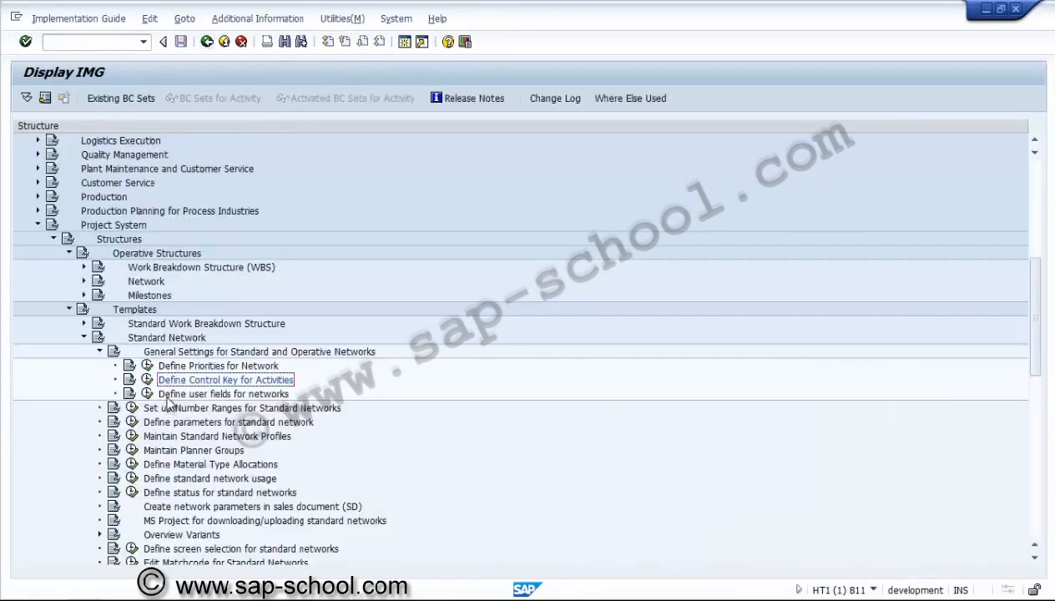
Look through the Standard Network settings from Define user fields for networks to Create network parameters in sales document (SD)
click(208, 395)
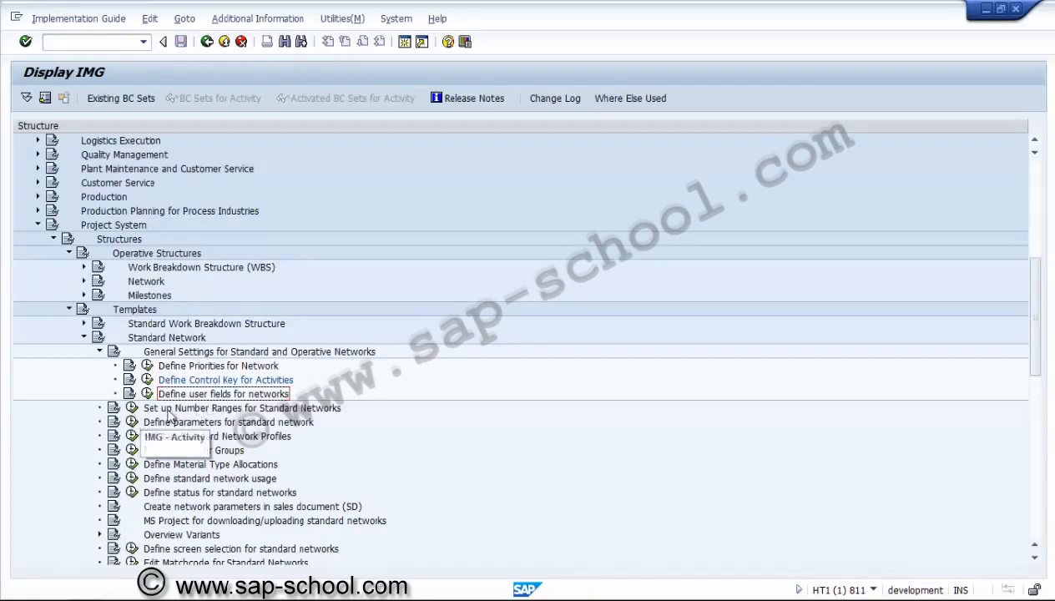
click(201, 409)
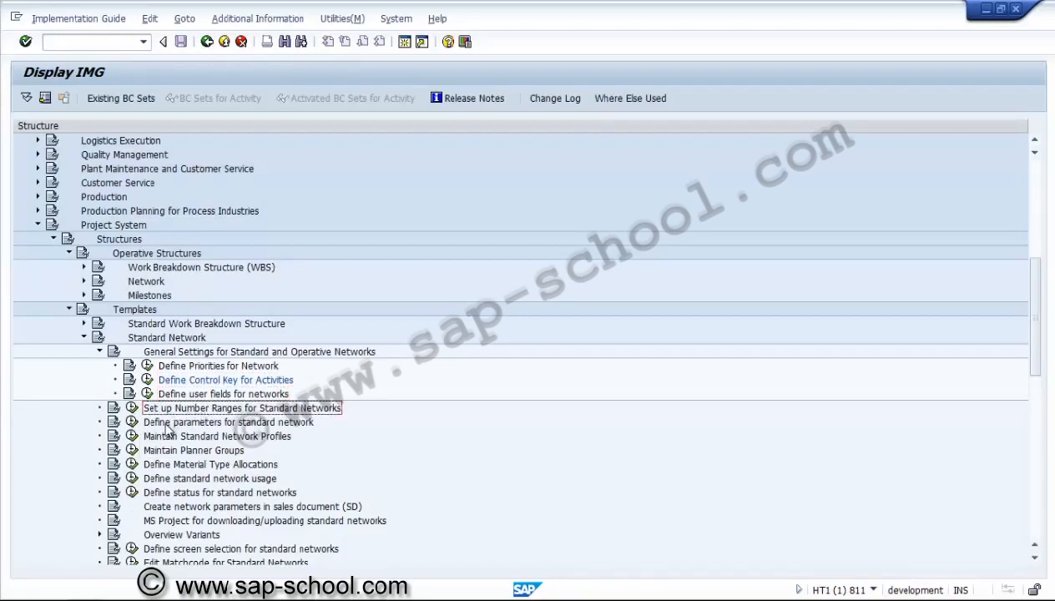
click(167, 423)
click(168, 436)
click(168, 450)
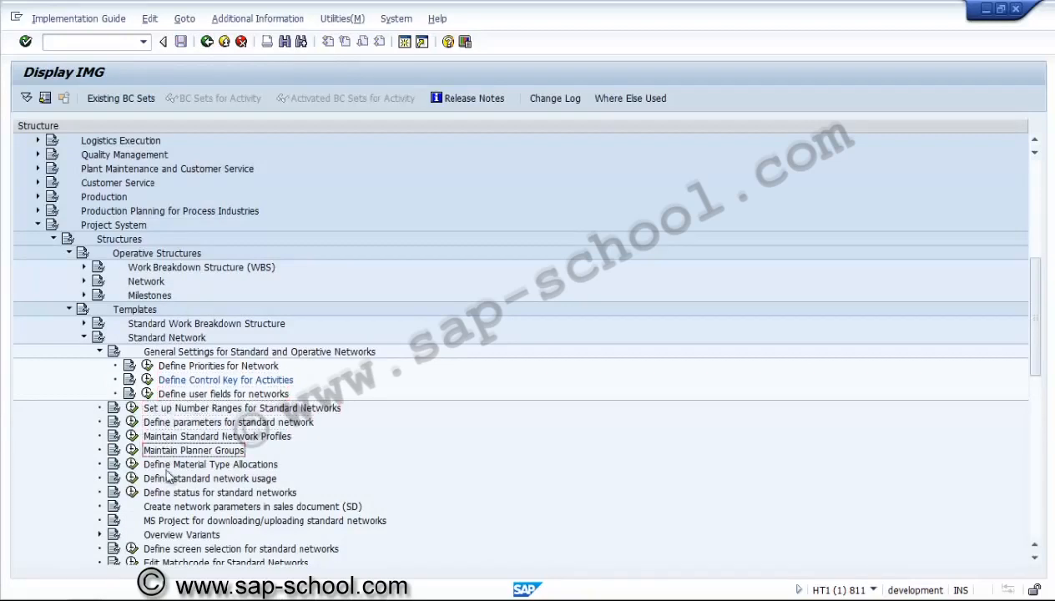
click(171, 480)
click(172, 505)
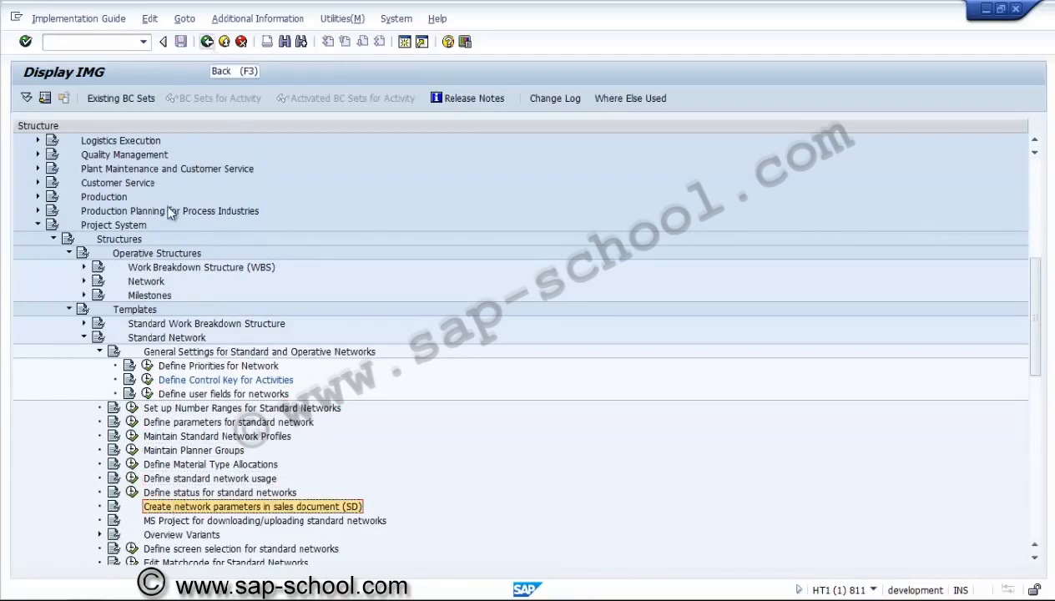
Collapse the expanded Standard Network settings along with the Templates and Operative Structures nodes
click(100, 352)
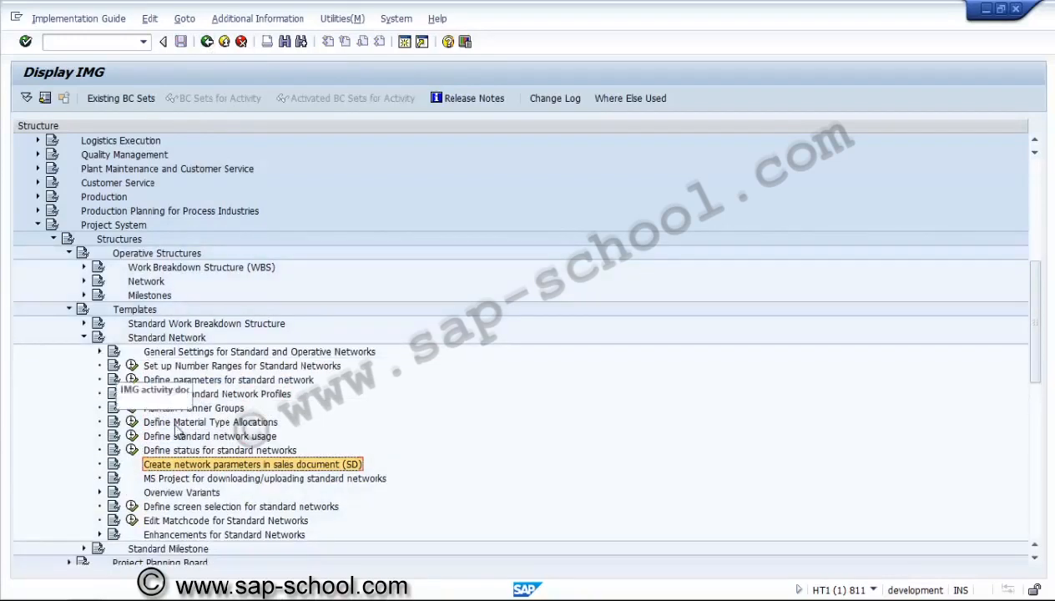
click(84, 339)
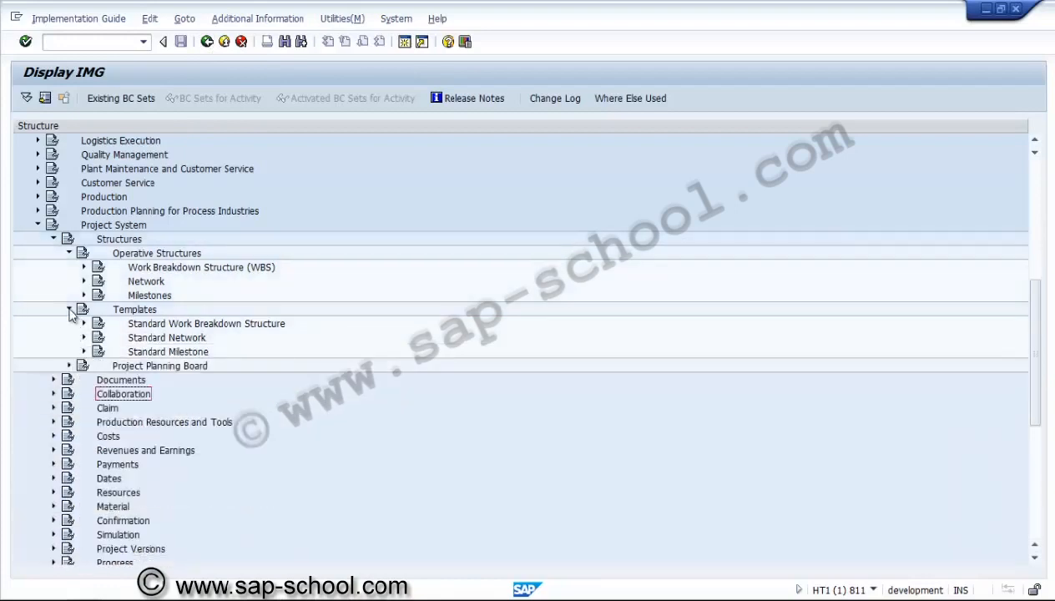
click(70, 310)
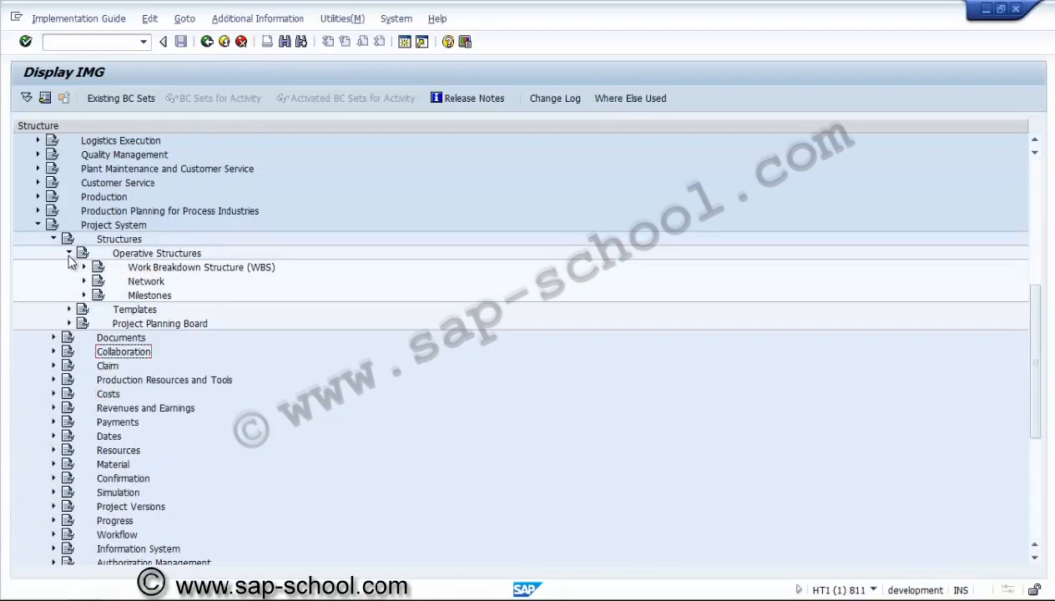
click(70, 255)
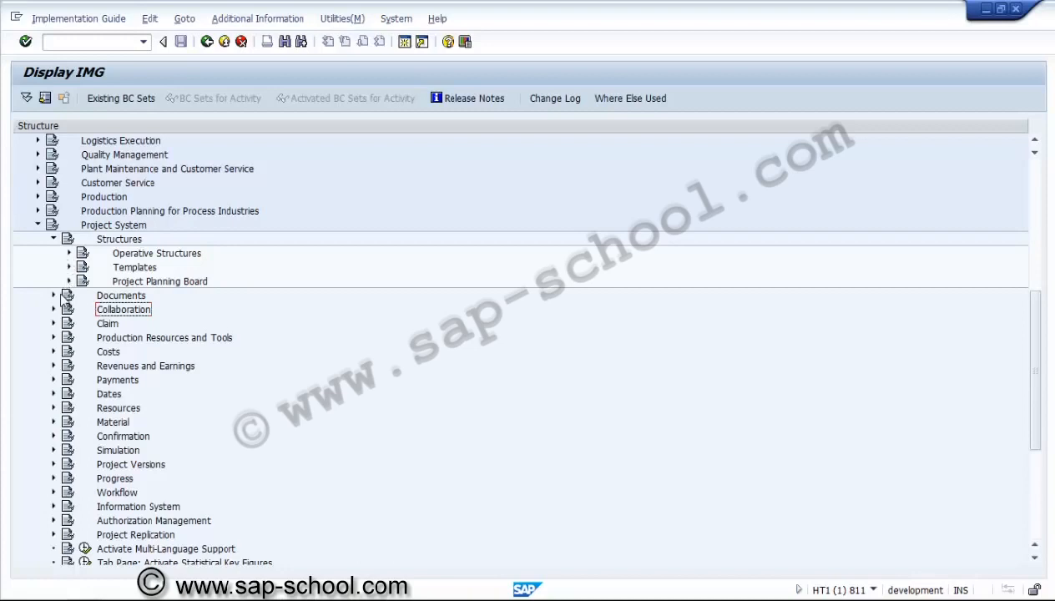
Expand Costs down through Automatic and Periodic Allocations and Settlement to the Settlement Profile activities
click(53, 351)
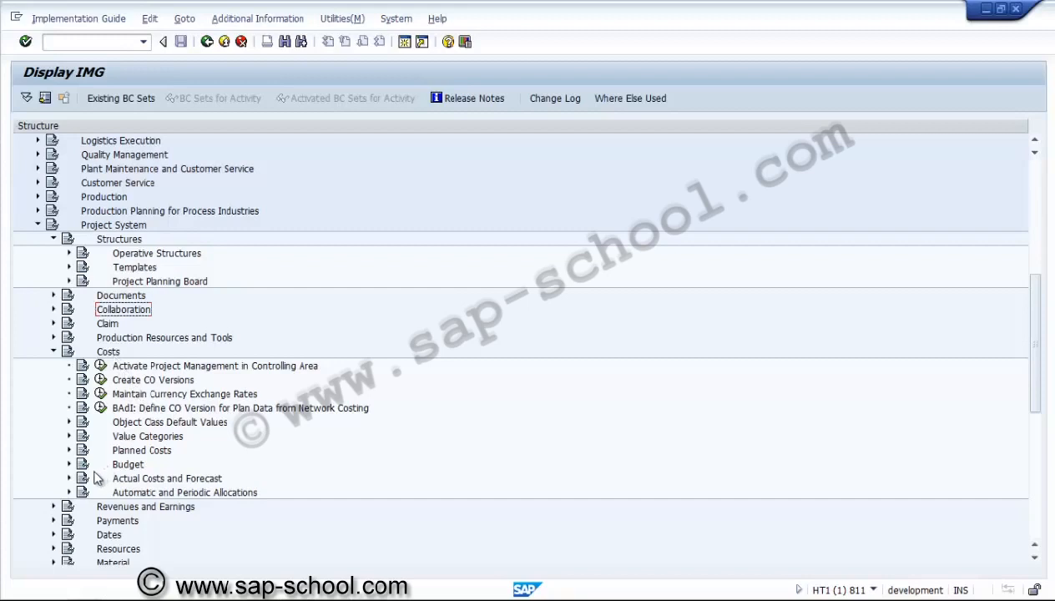
click(70, 492)
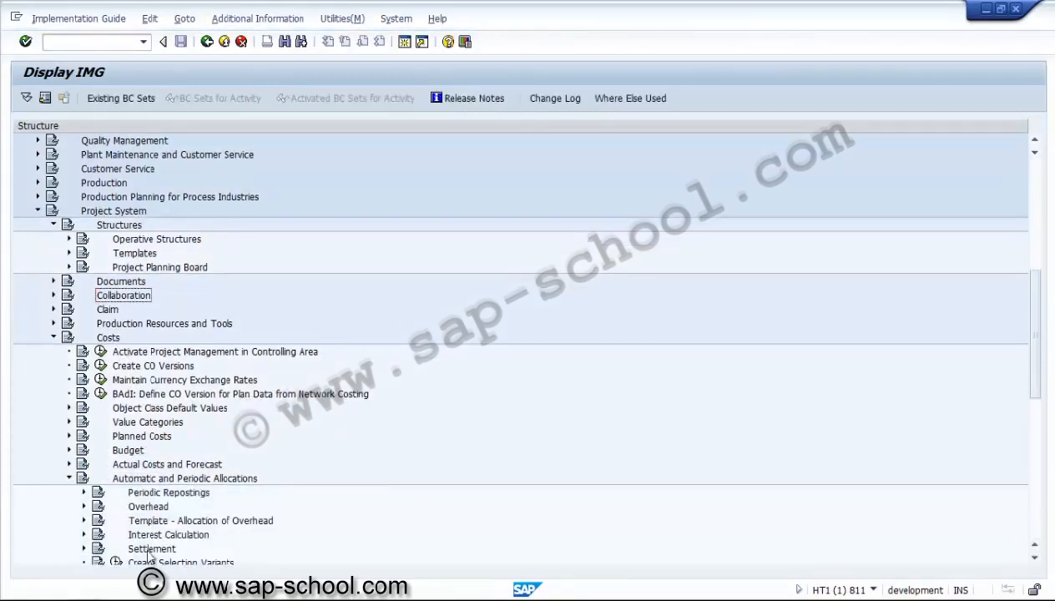
click(148, 551)
click(86, 548)
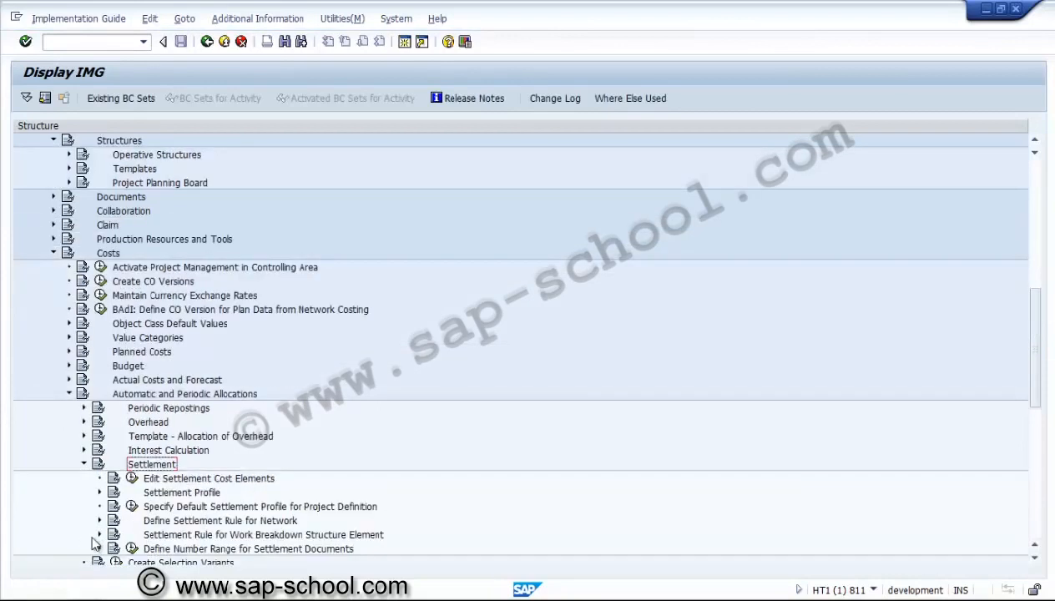
click(166, 494)
click(99, 492)
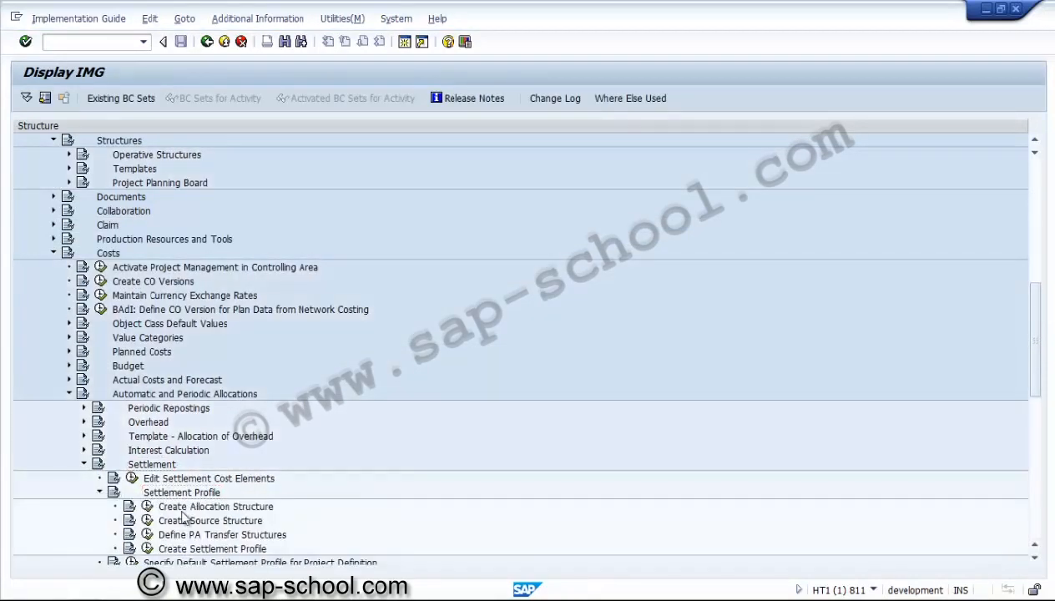
Open Create Allocation Structure, examine the PS allocation structure entry, and return to the implementation guide
click(185, 510)
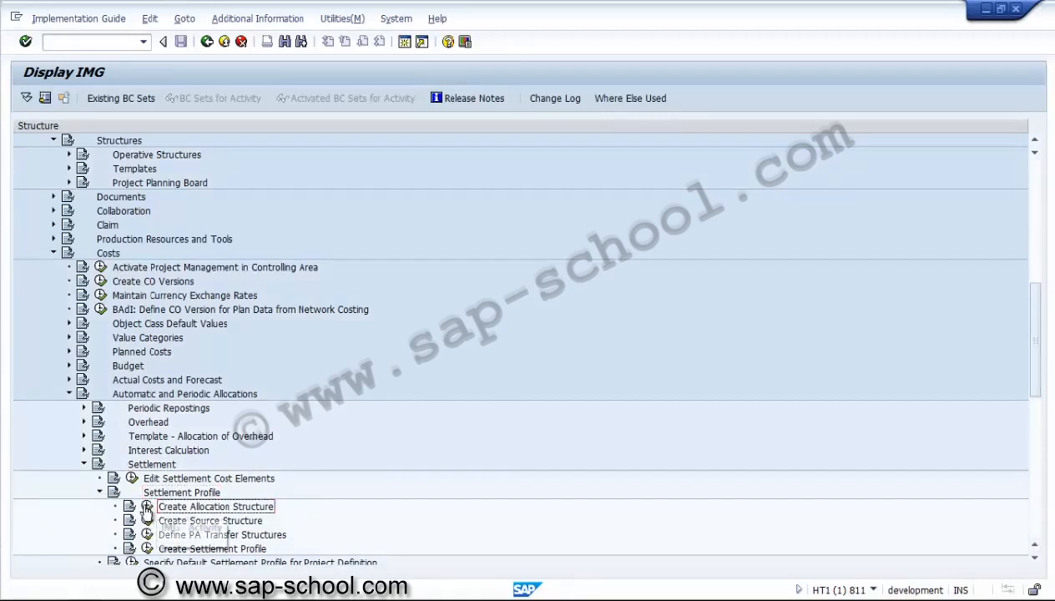
click(147, 507)
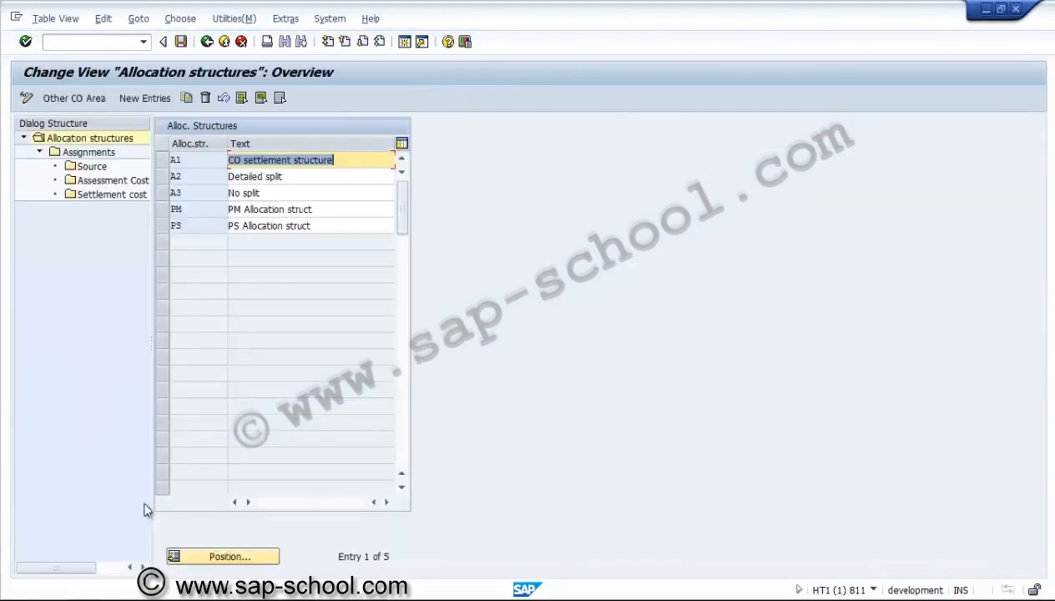
click(210, 223)
click(207, 41)
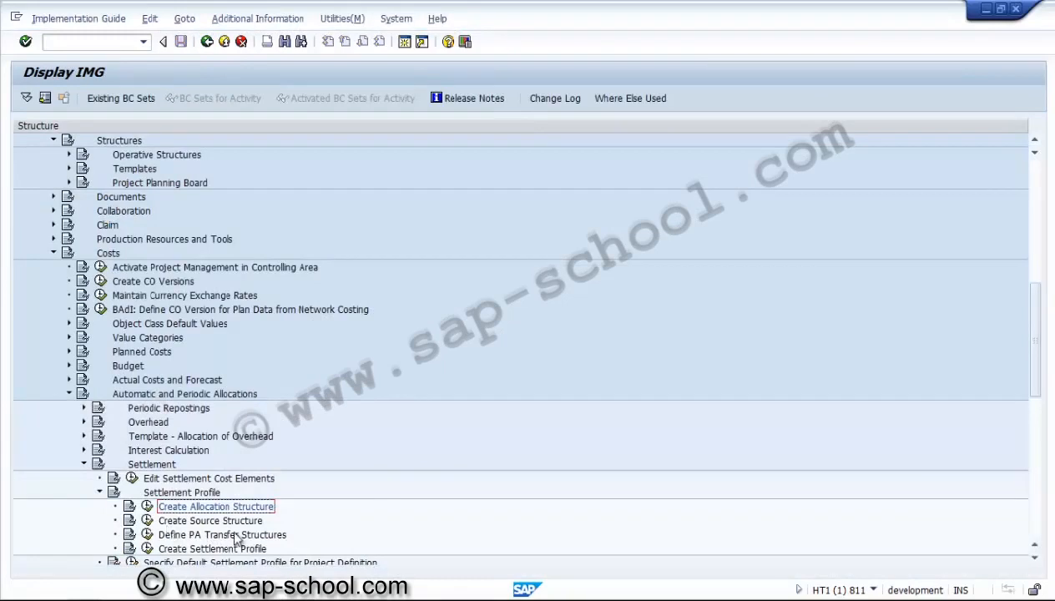
Open Create Settlement Profile and start a copy of settlement profile ZPSAUC
click(148, 548)
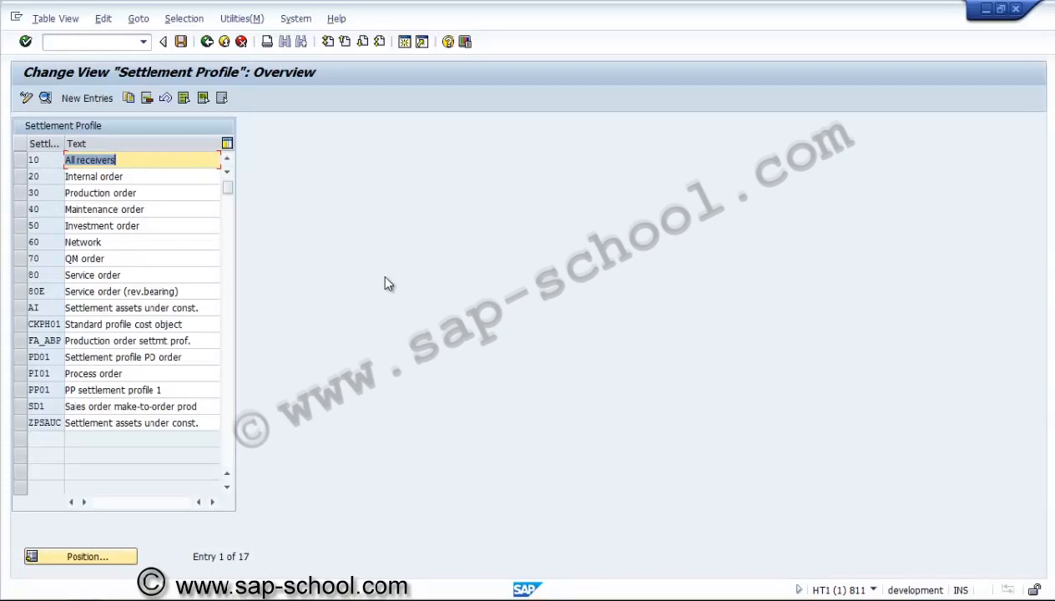
click(19, 424)
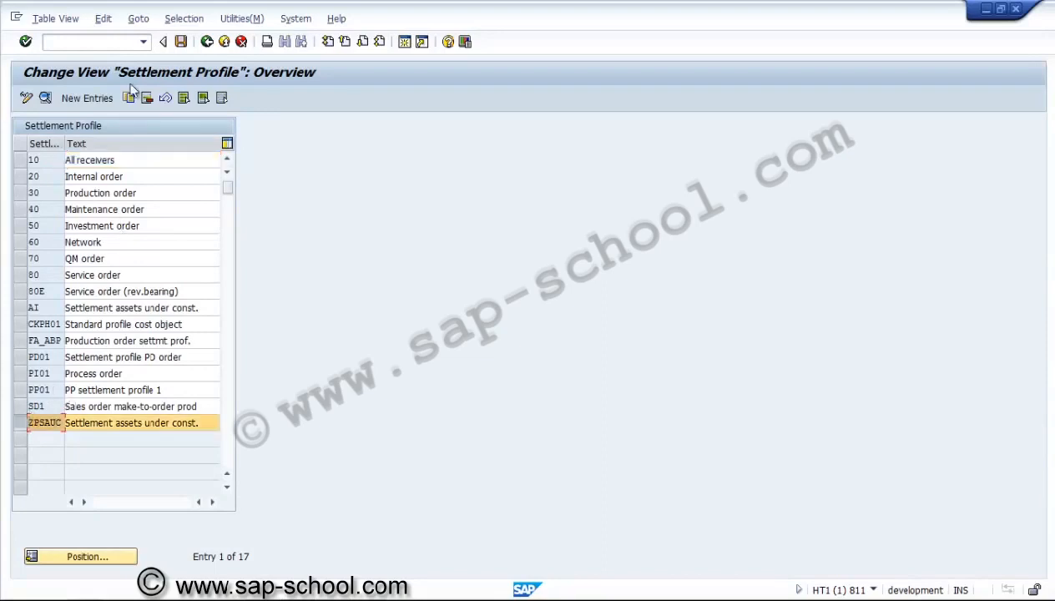
click(130, 98)
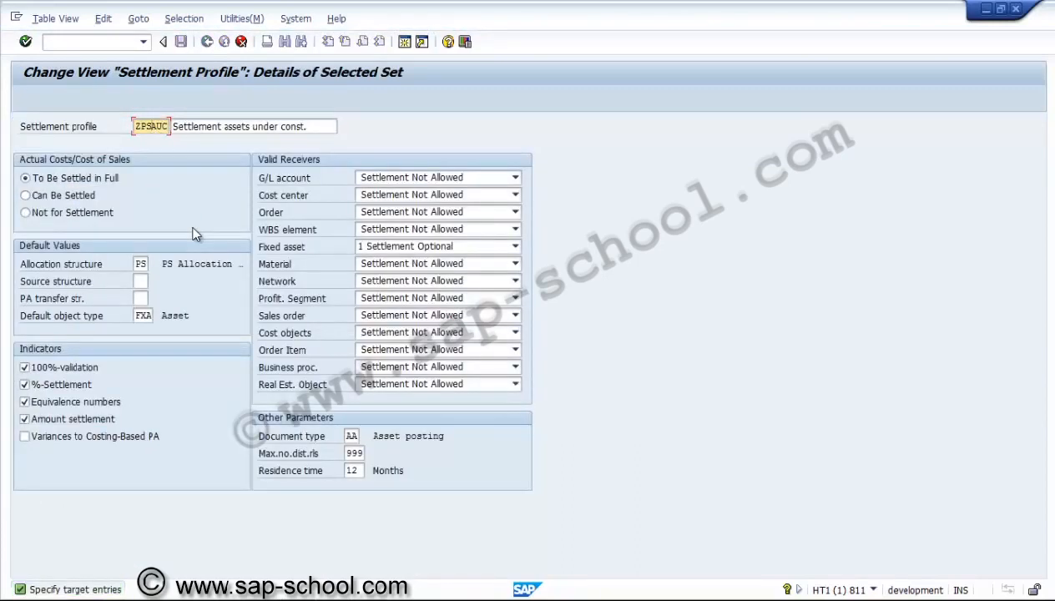
Name the copied settlement profile ZPSNTW with the description Settlement Network
key(Insert)
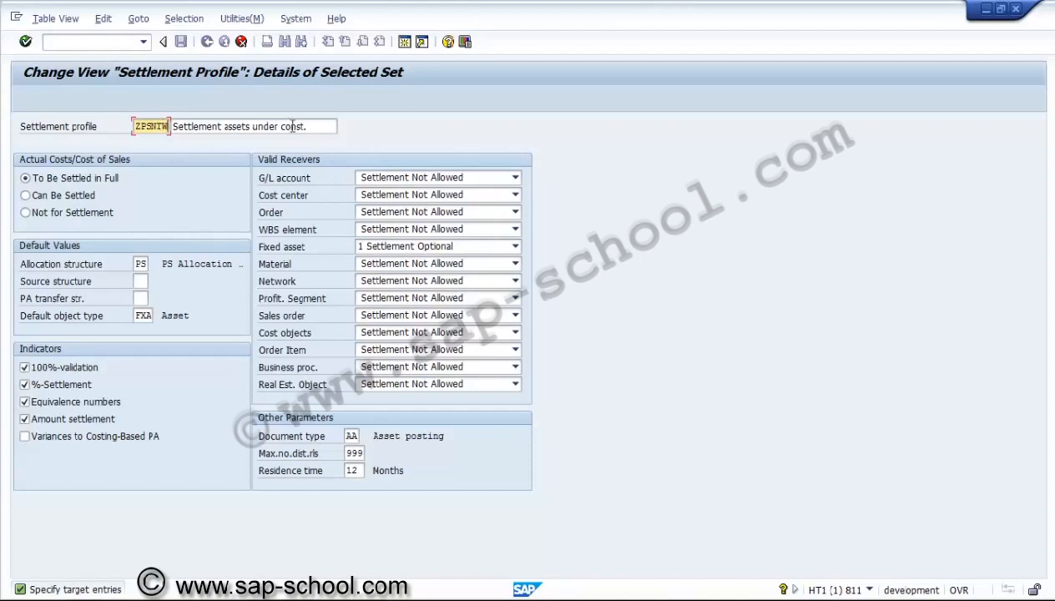
click(313, 127)
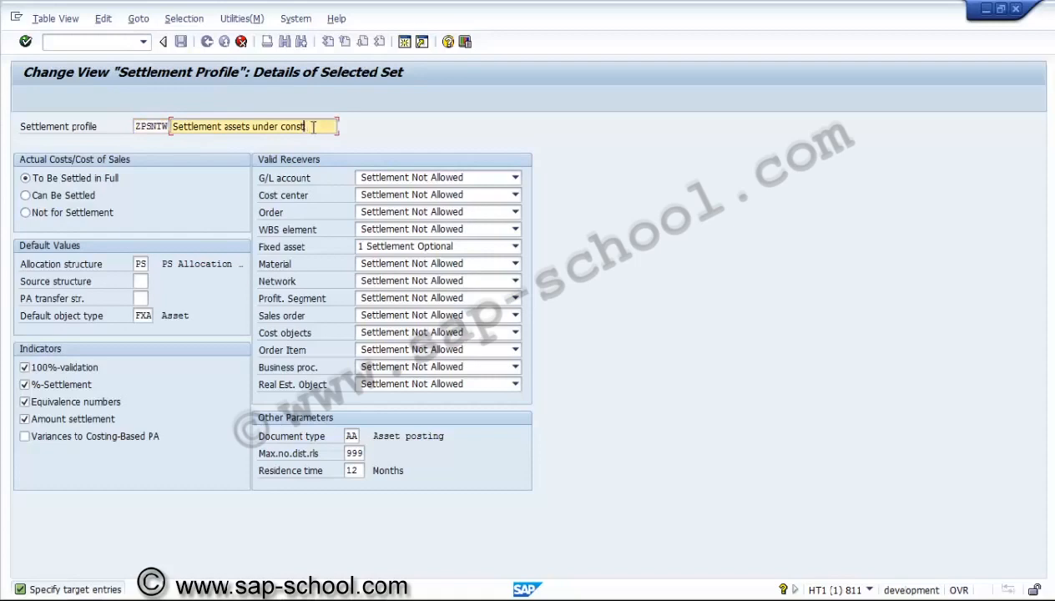
key(BackSpace)
key(BackSpace)
key(BackSpace)
key(BackSpace)
key(BackSpace)
key(BackSpace)
key(BackSpace)
key(BackSpace)
key(BackSpace)
key(BackSpace)
key(BackSpace)
key(BackSpace)
Set the default object type of settlement profile ZPSNTW to WBS, choosing it from the possible entries
click(137, 263)
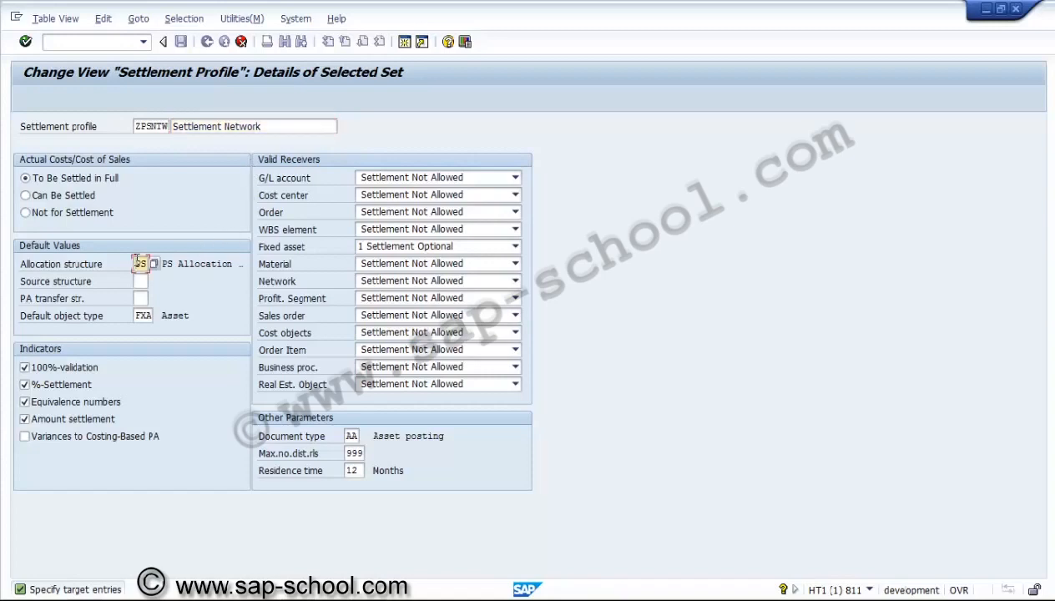
click(141, 314)
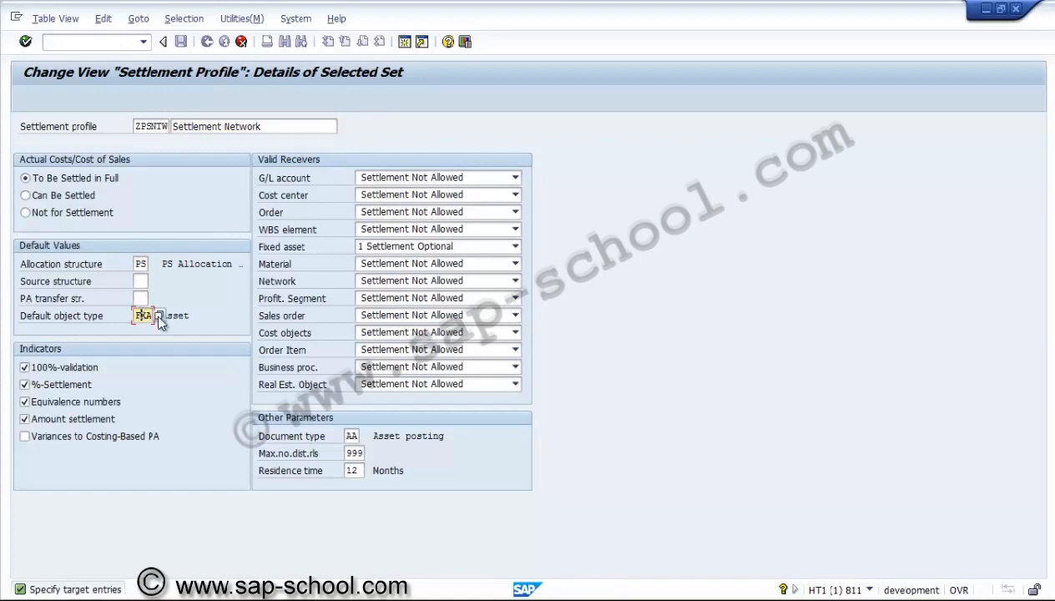
click(159, 317)
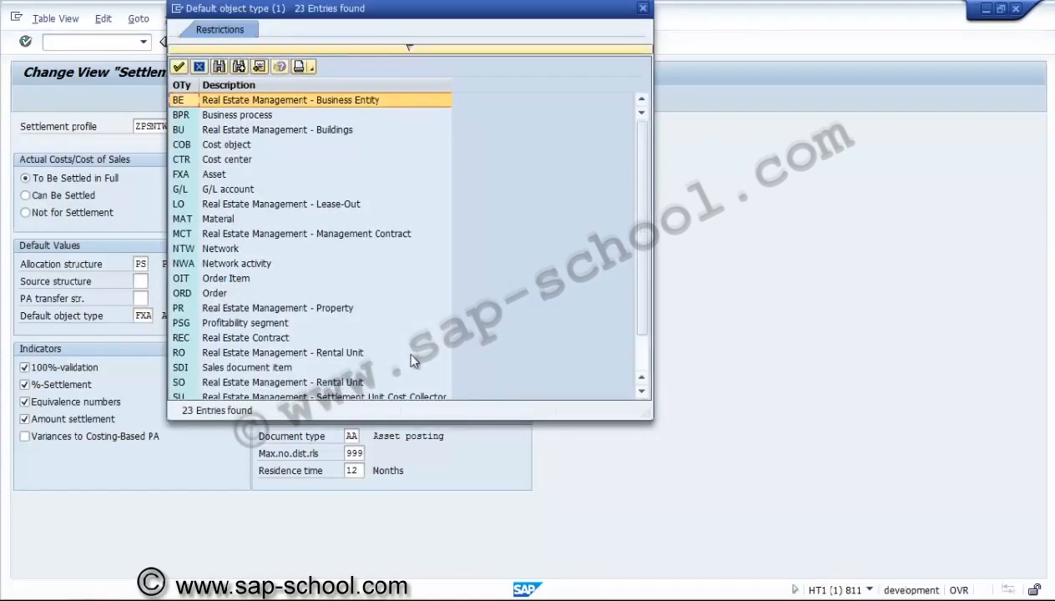
scroll(636, 365, down, 1)
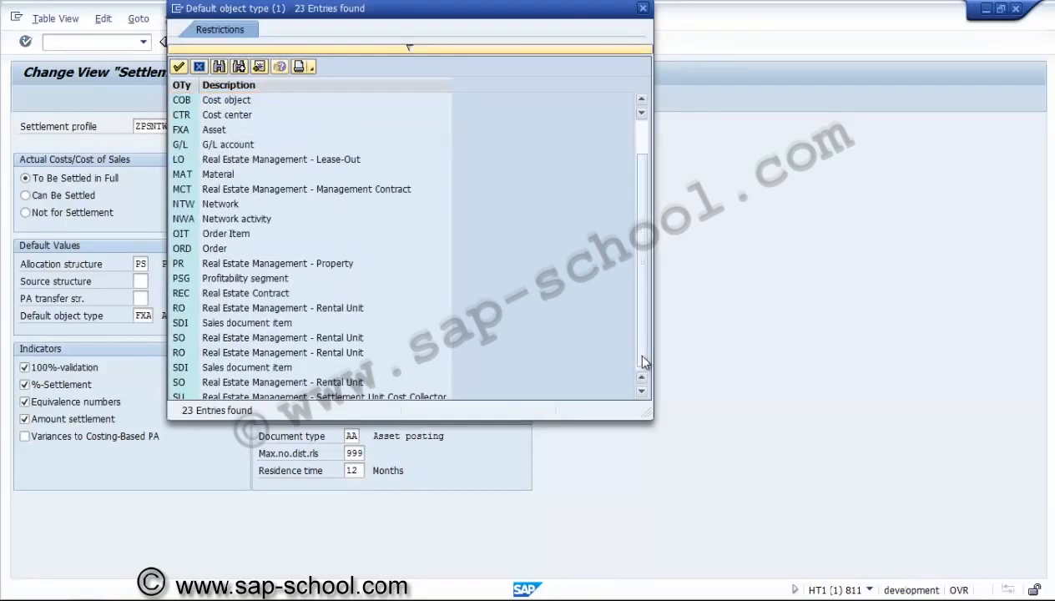
double_click(192, 383)
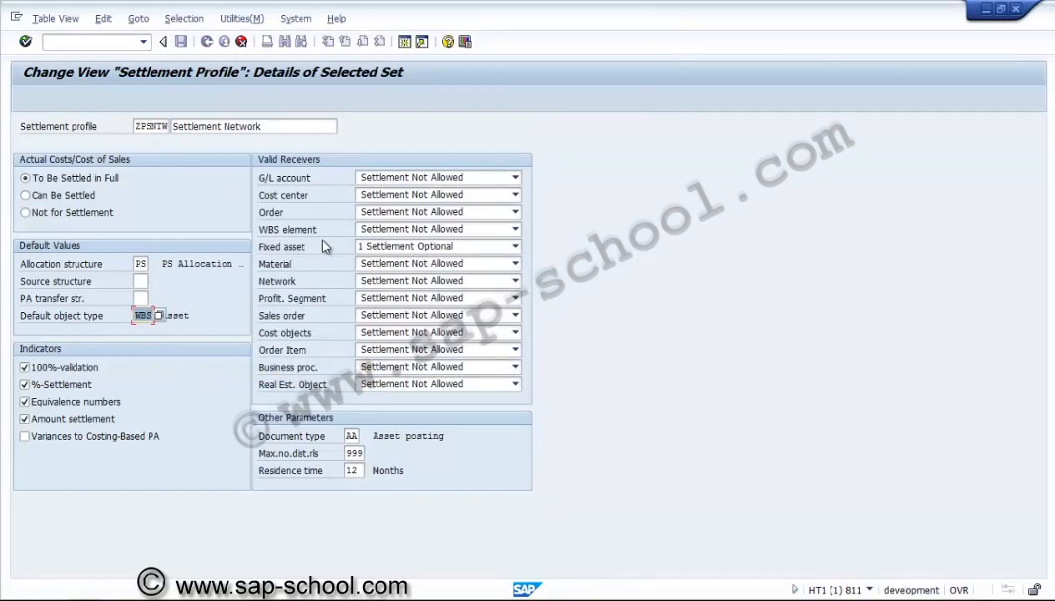
Set the valid receivers of ZPSNTW to Settlement Not Allowed for Fixed asset and Settlement Optional for WBS element
click(361, 247)
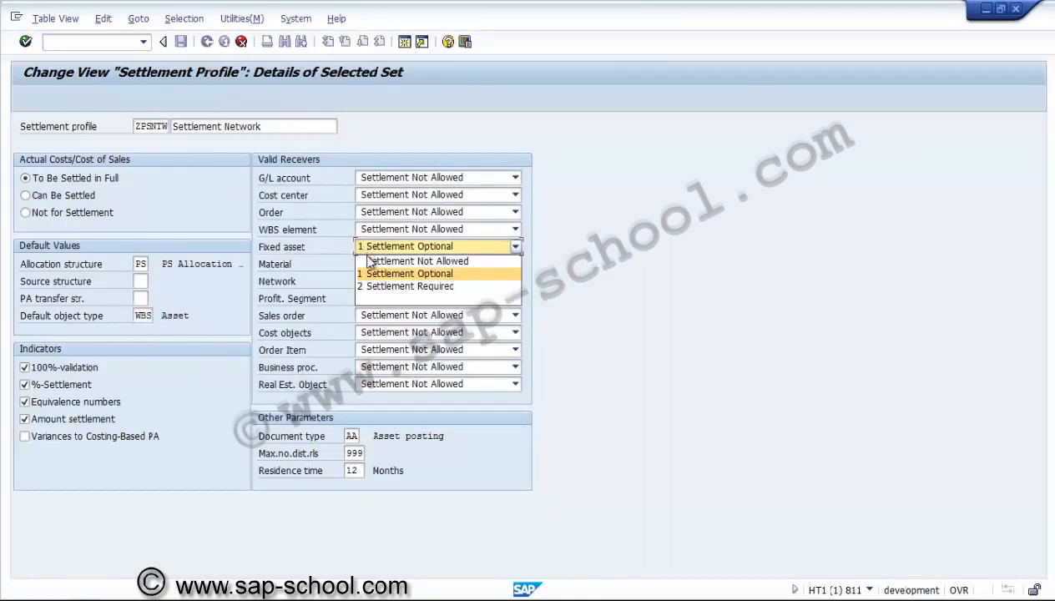
click(371, 261)
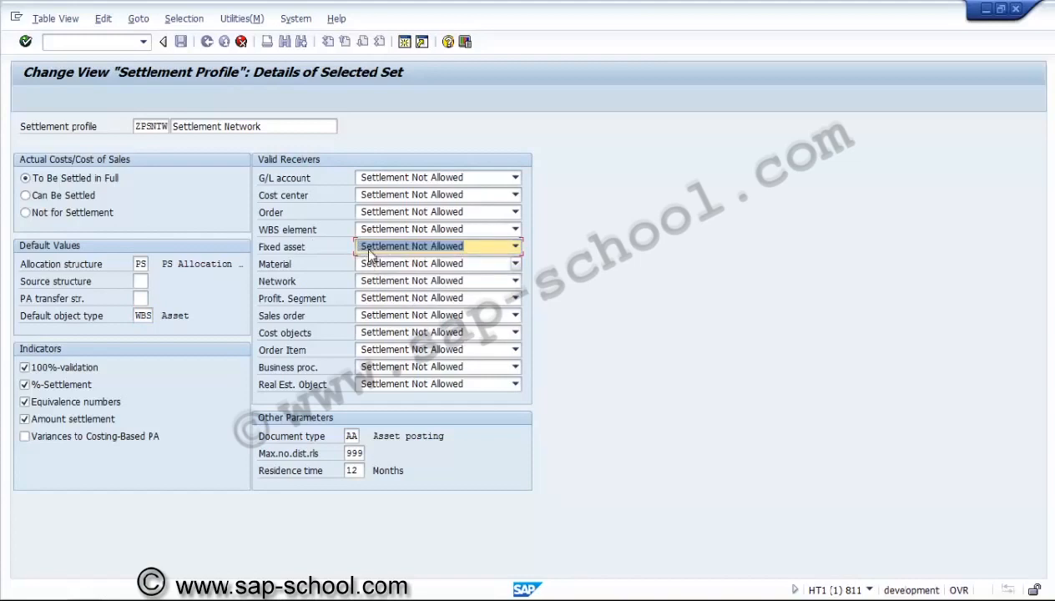
click(376, 230)
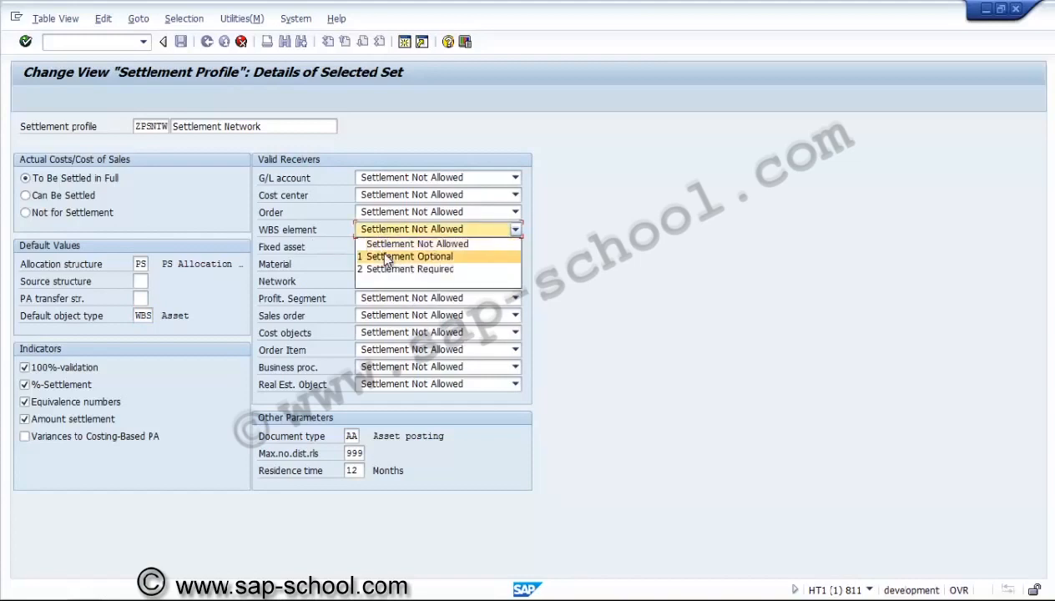
click(386, 258)
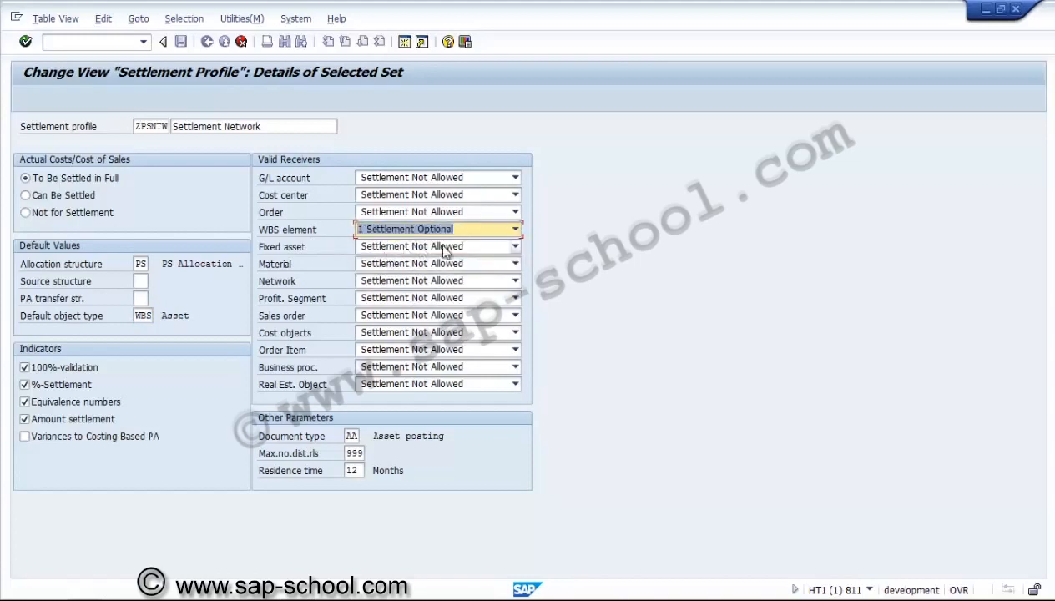
Look through the available document types and set the document type of ZPSNTW to SA
click(351, 435)
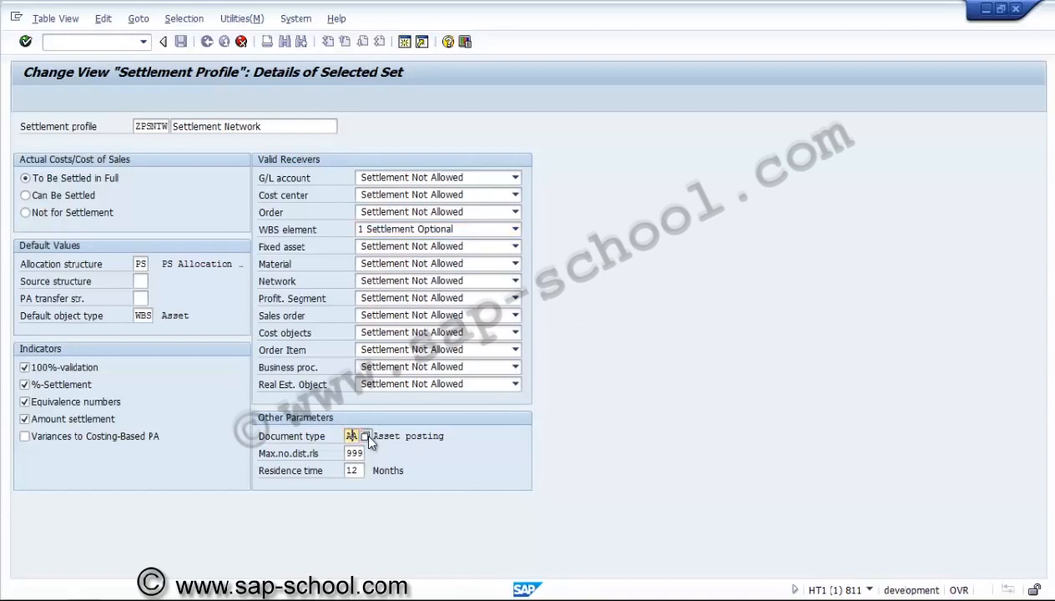
click(367, 437)
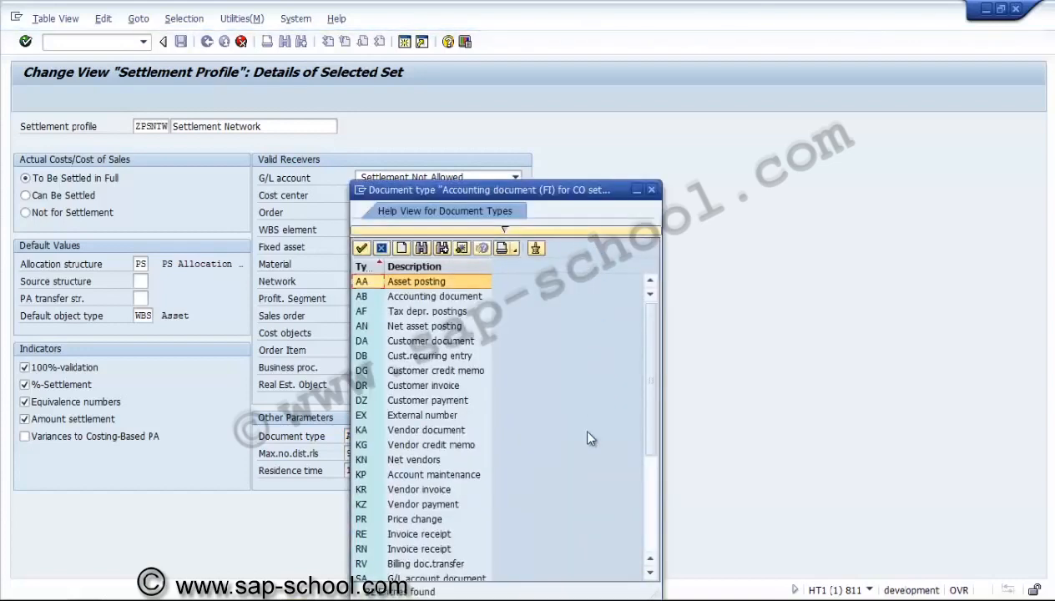
scroll(487, 580, down, 1)
double_click(484, 578)
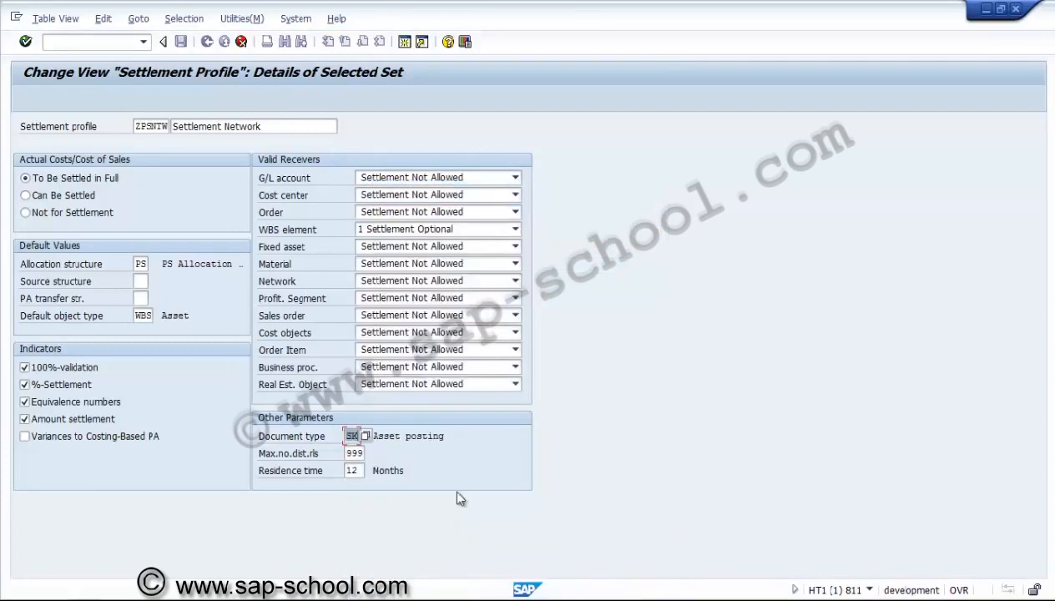
text(Sa)
Set the maximum number of distribution rules to 3 and the residence time to 3 months, and confirm the copied profile
click(349, 453)
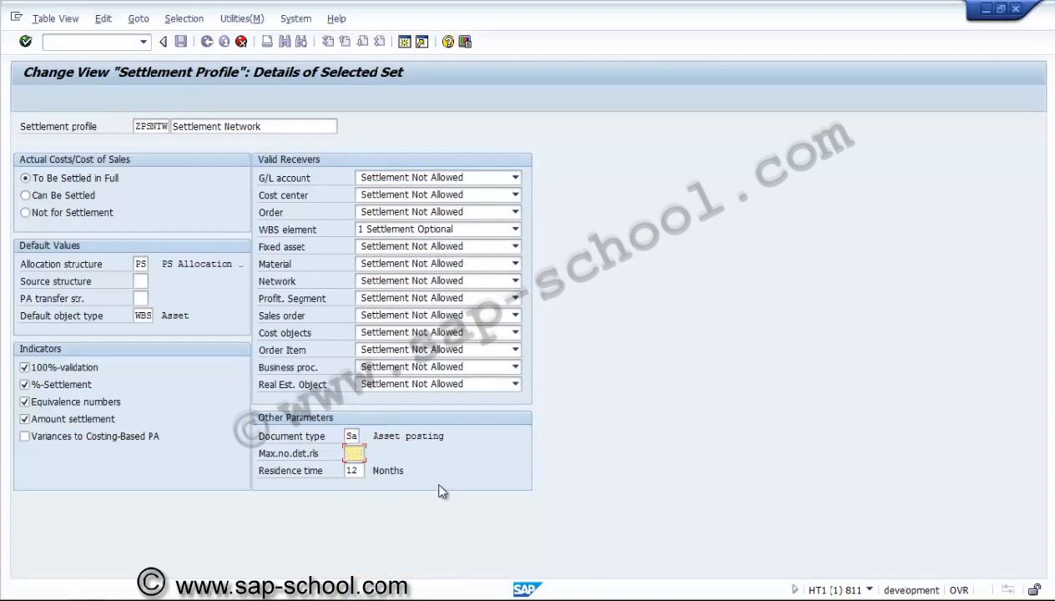
text(3)
click(358, 470)
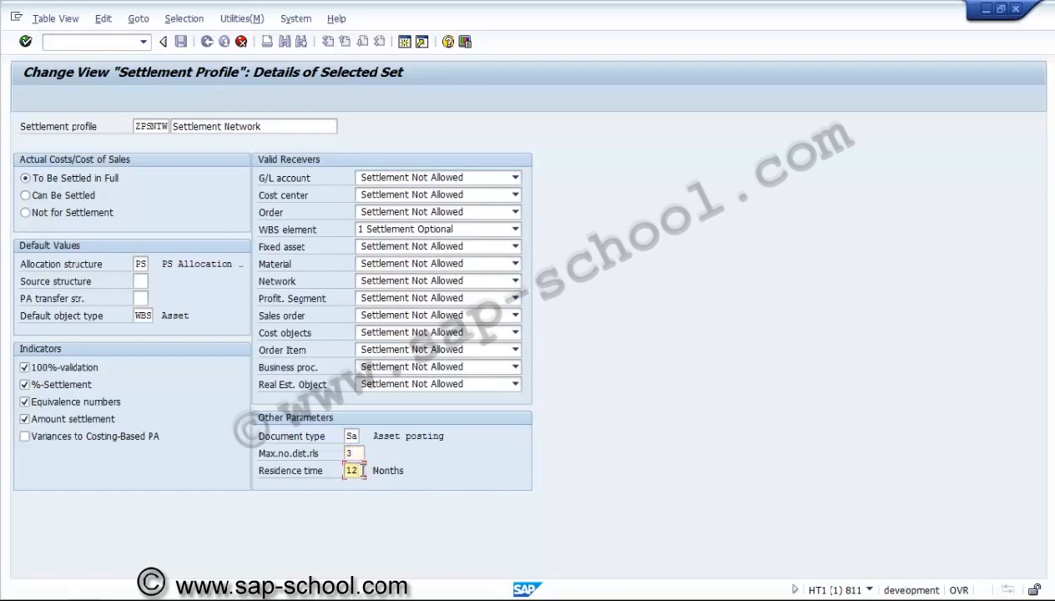
key(BackSpace)
key(BackSpace)
text(3)
click(87, 375)
click(107, 422)
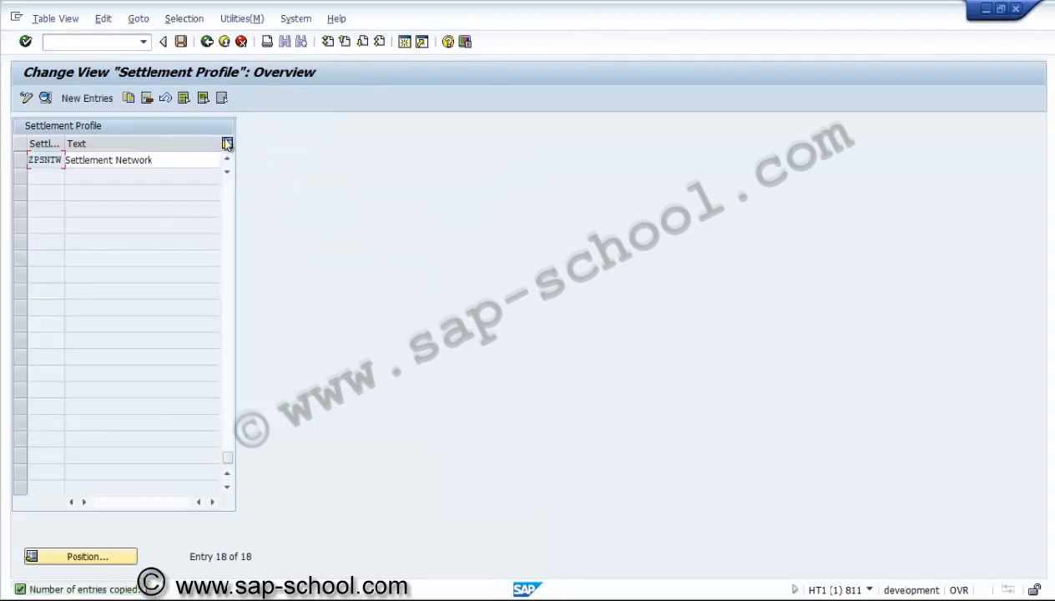
Save settlement profile ZPSNTW in a new customizing request described as "PS - settlement profile for Network"
click(181, 42)
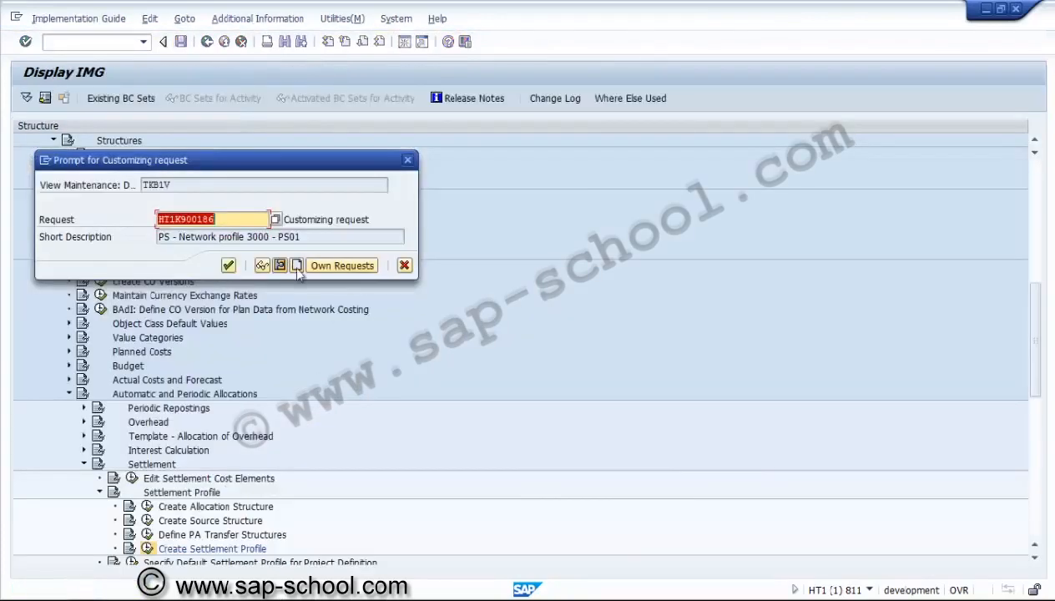
click(296, 266)
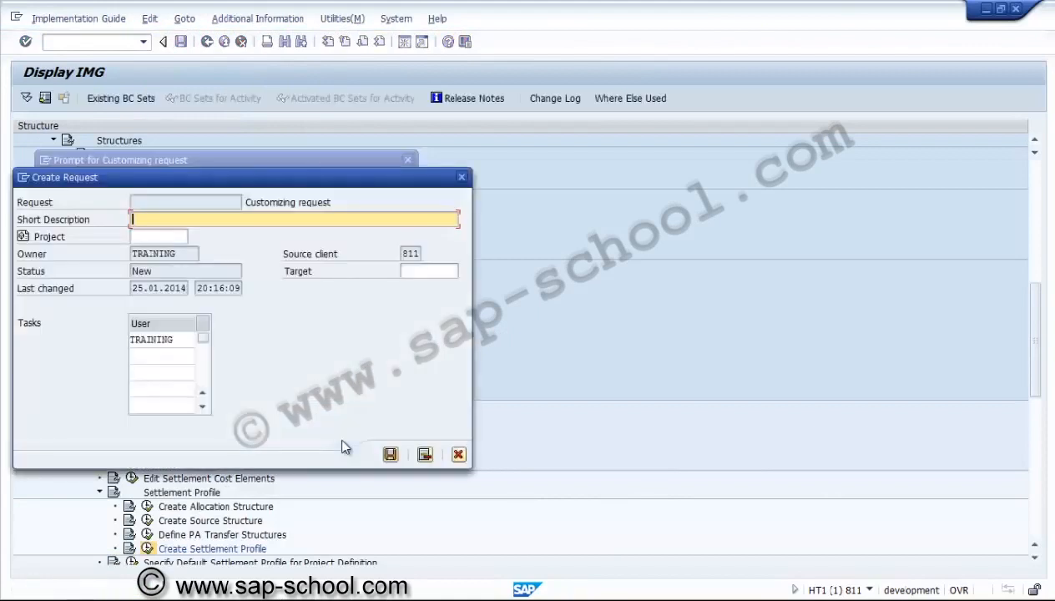
text(PS - settlement profile)
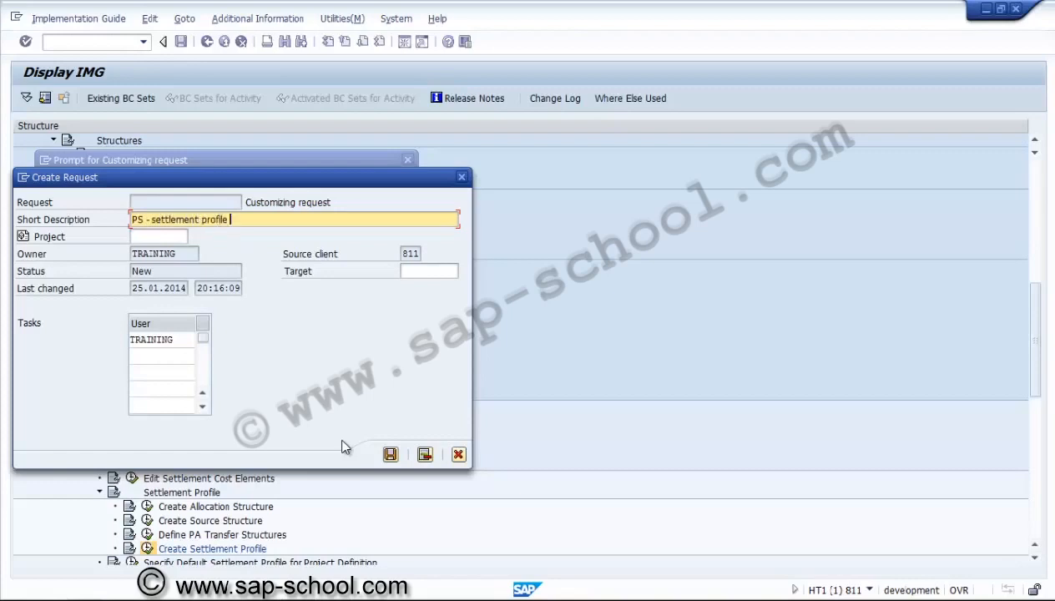
text( for Network)
click(393, 456)
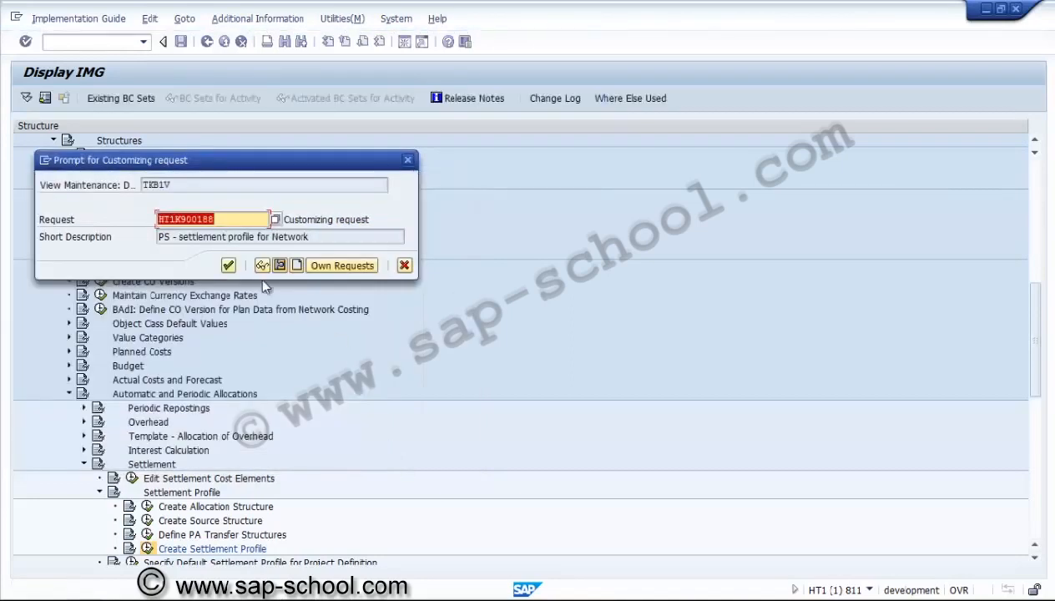
click(228, 266)
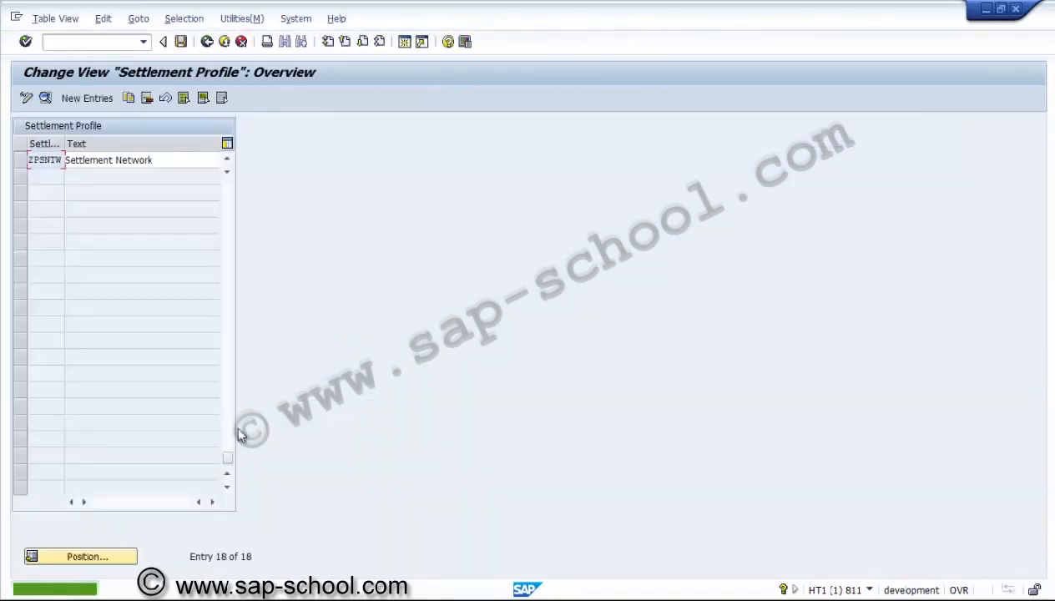
Open the details of settlement profile ZPSAUC to examine its settings
click(228, 162)
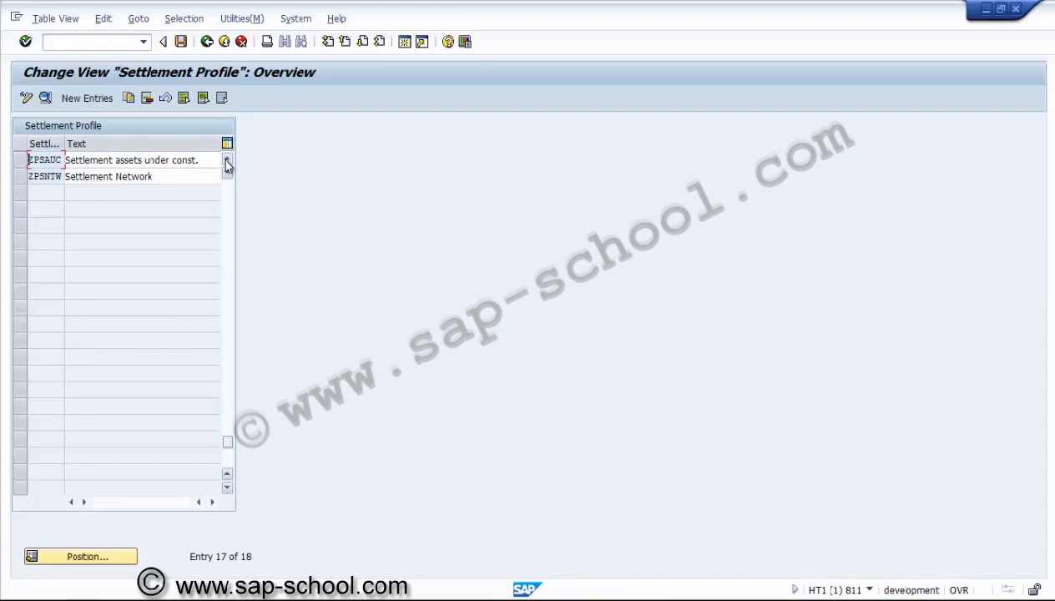
click(21, 160)
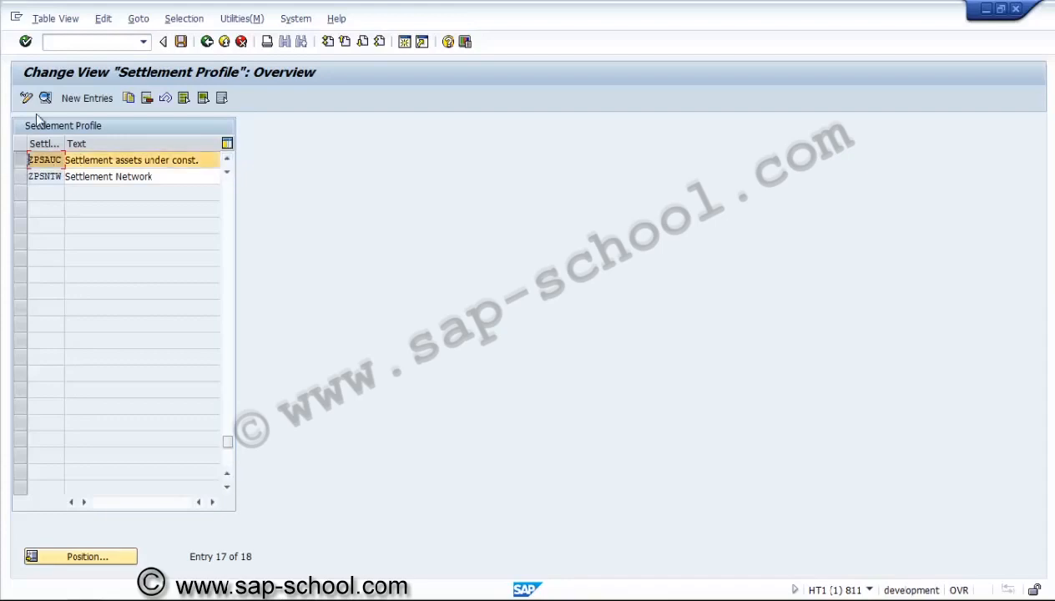
click(45, 99)
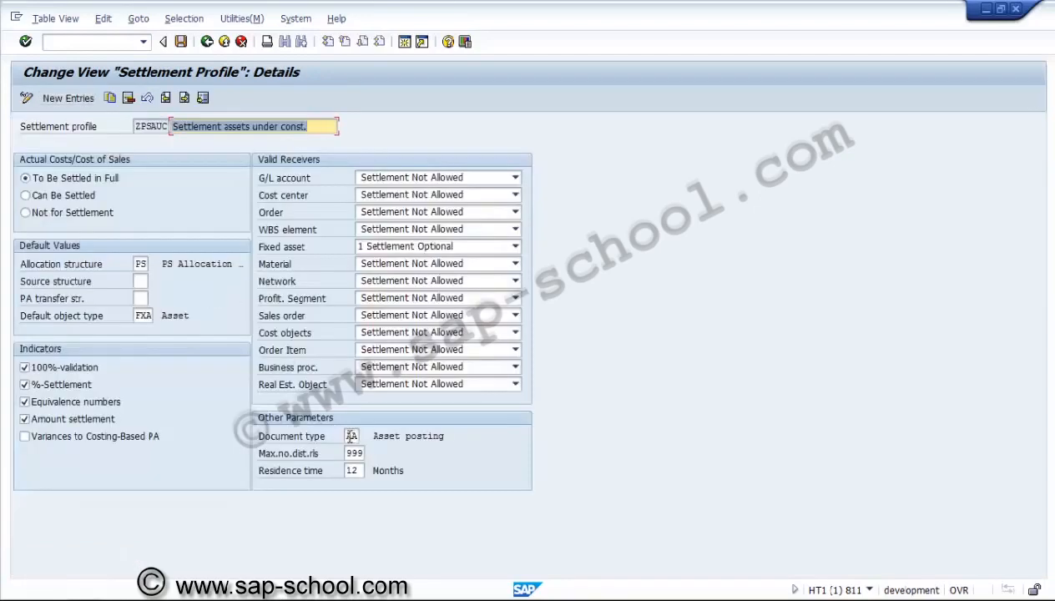
Set the document type of settlement profile ZPSAUC to SA and its maximum distribution rules to 100, save, and return to the implementation guide
click(352, 437)
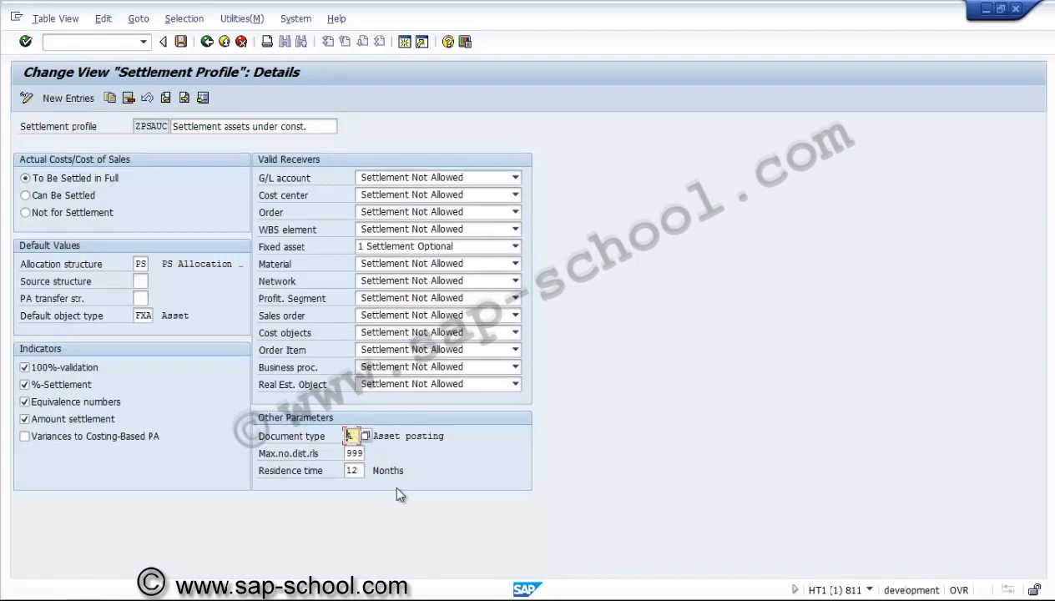
text(SA)
key(Tab)
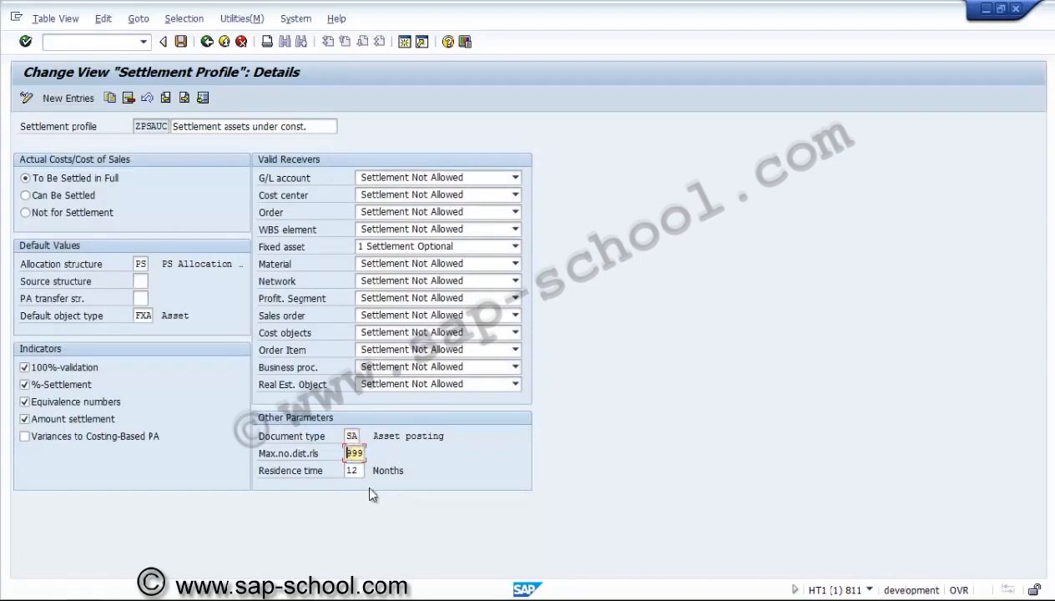
key(Delete)
text(100)
key(Tab)
click(181, 43)
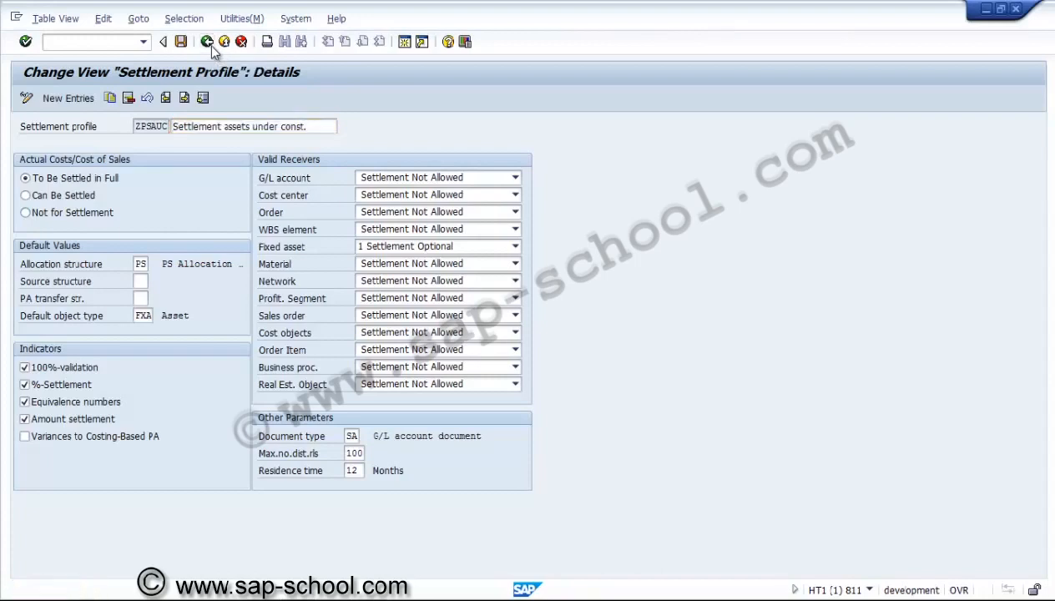
click(212, 48)
click(212, 47)
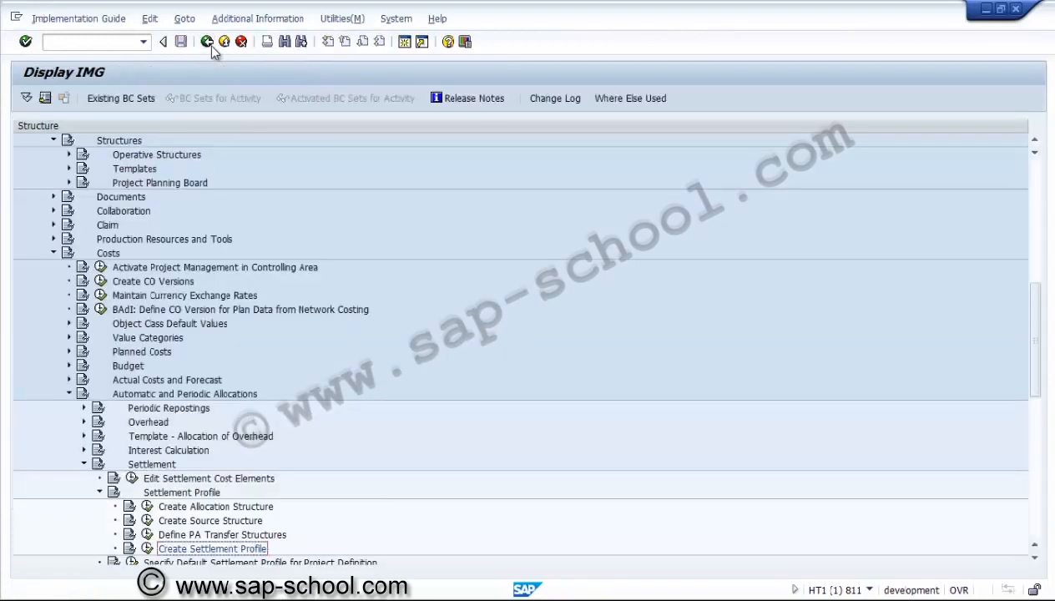
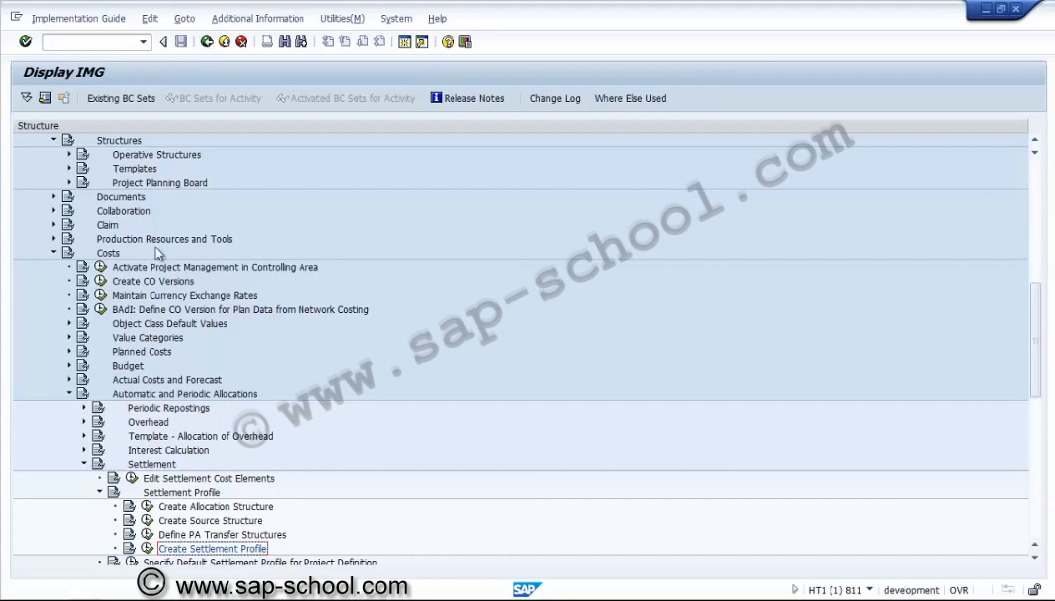
Collapse the Costs branch and expand Material down to the Availability Check activities
click(83, 464)
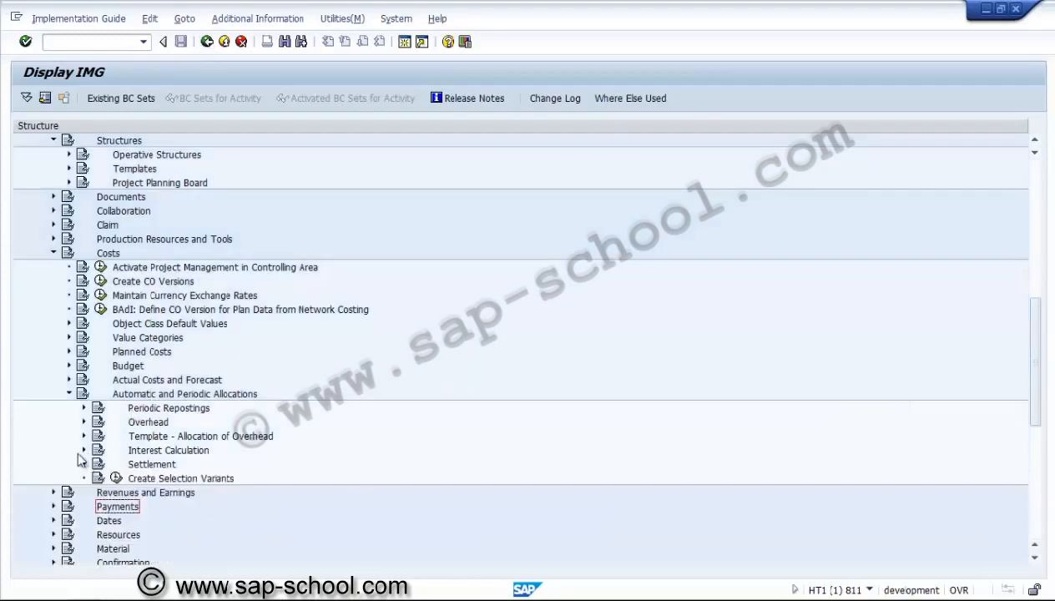
click(69, 395)
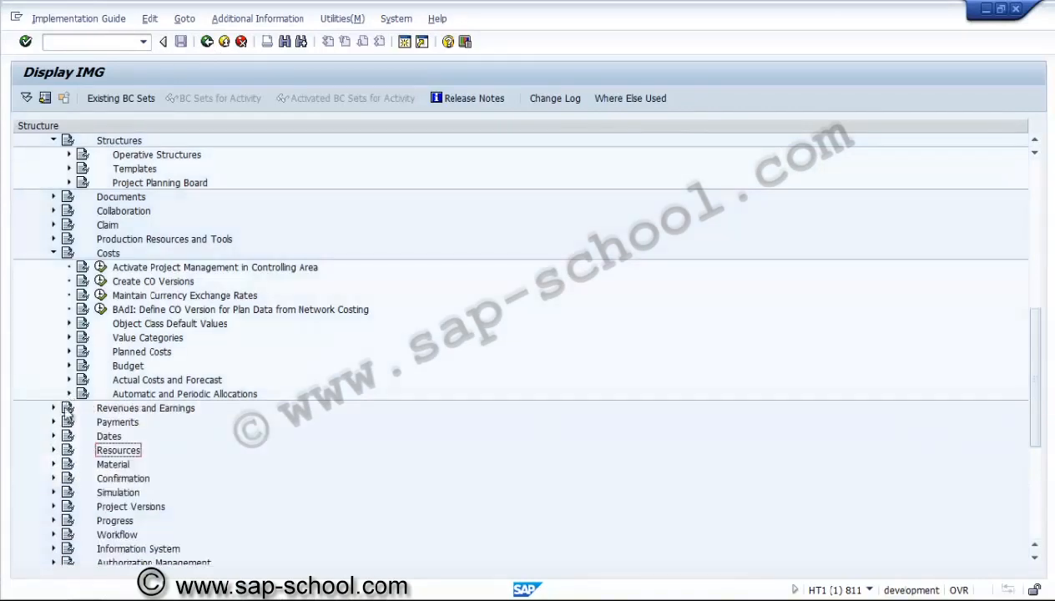
click(53, 253)
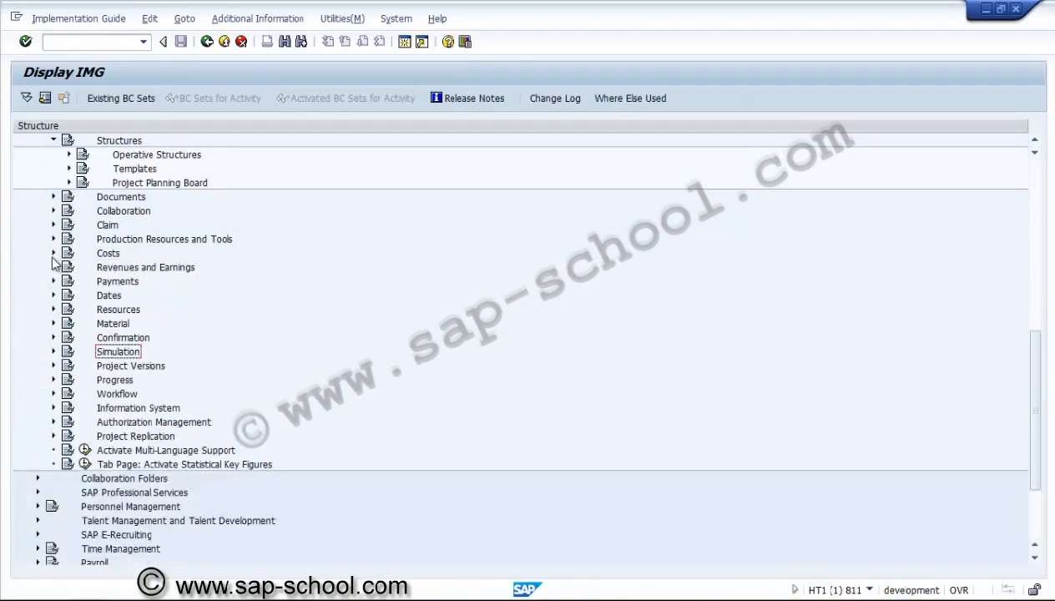
click(53, 324)
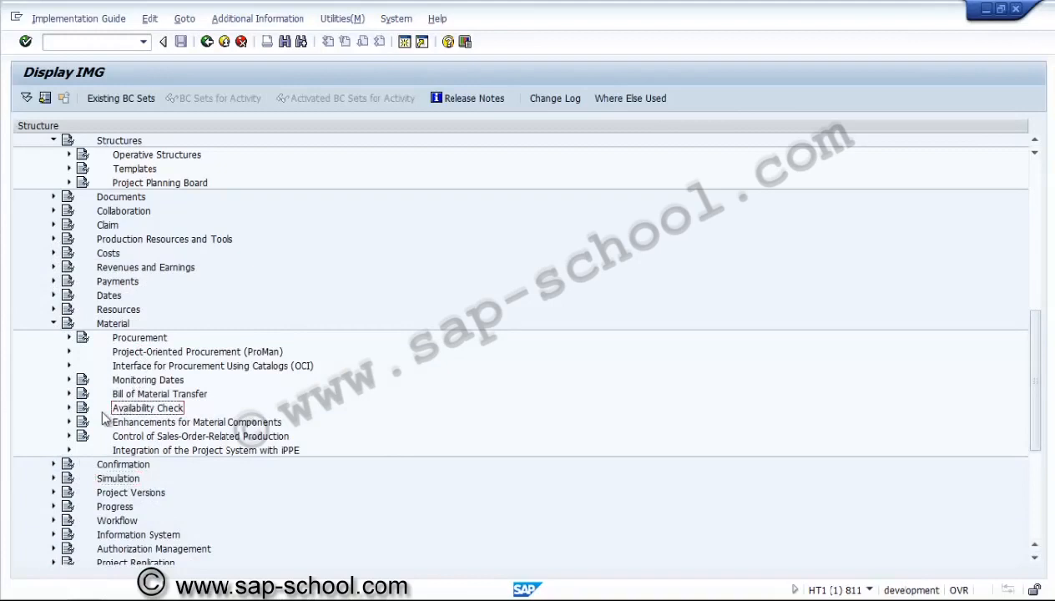
click(70, 407)
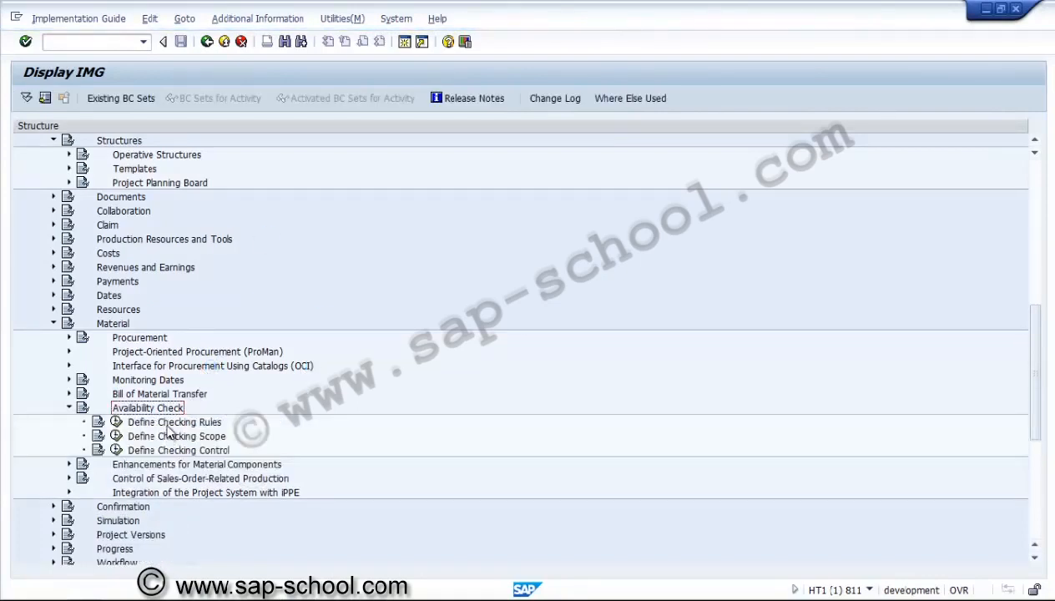
Open Define Checking Rules, locate the project system checking rule PS, and return to the implementation guide
click(136, 423)
click(117, 423)
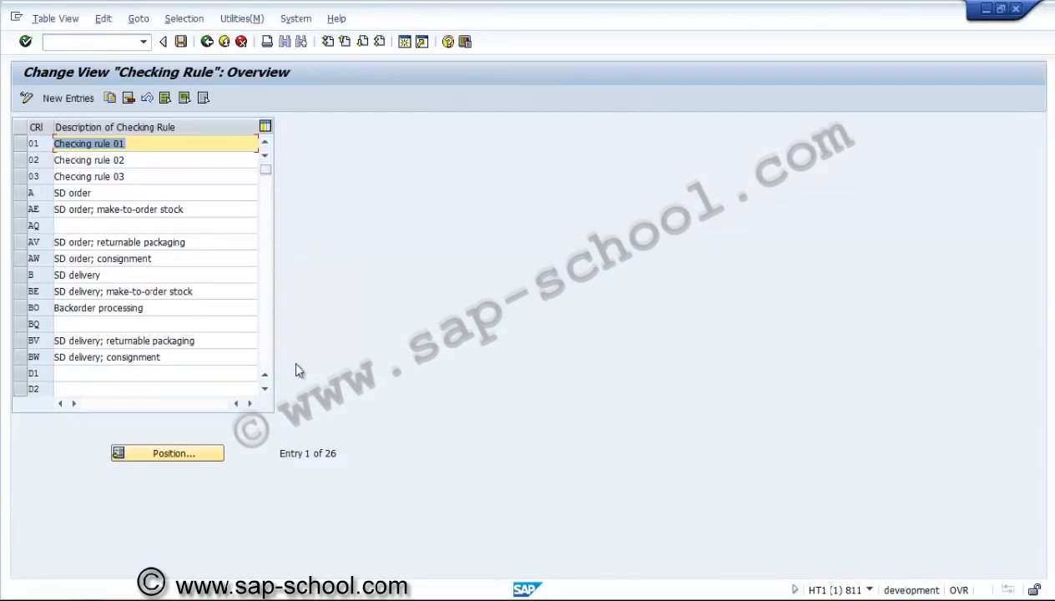
click(265, 354)
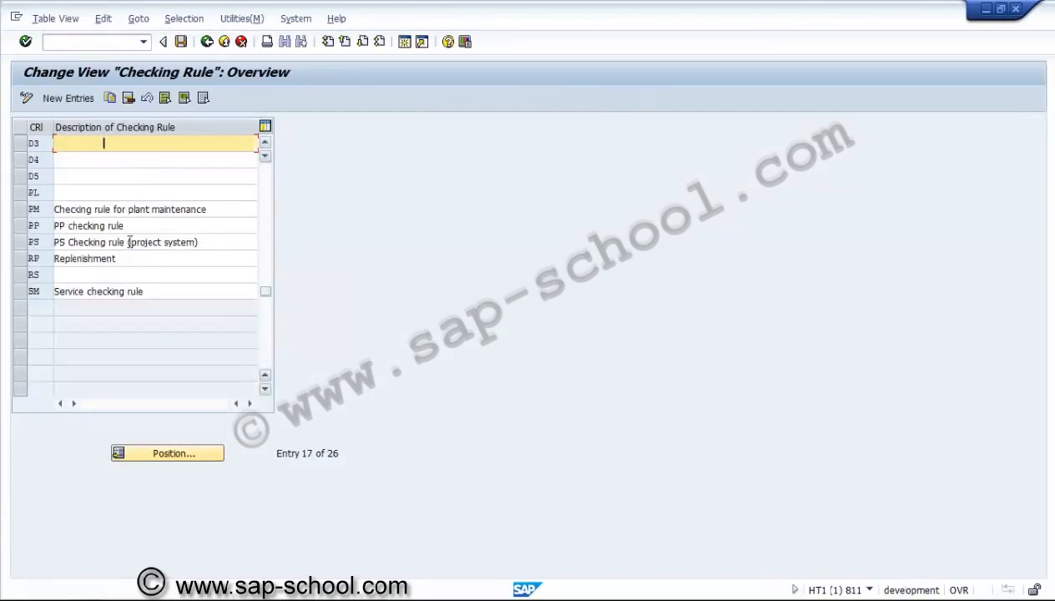
click(22, 244)
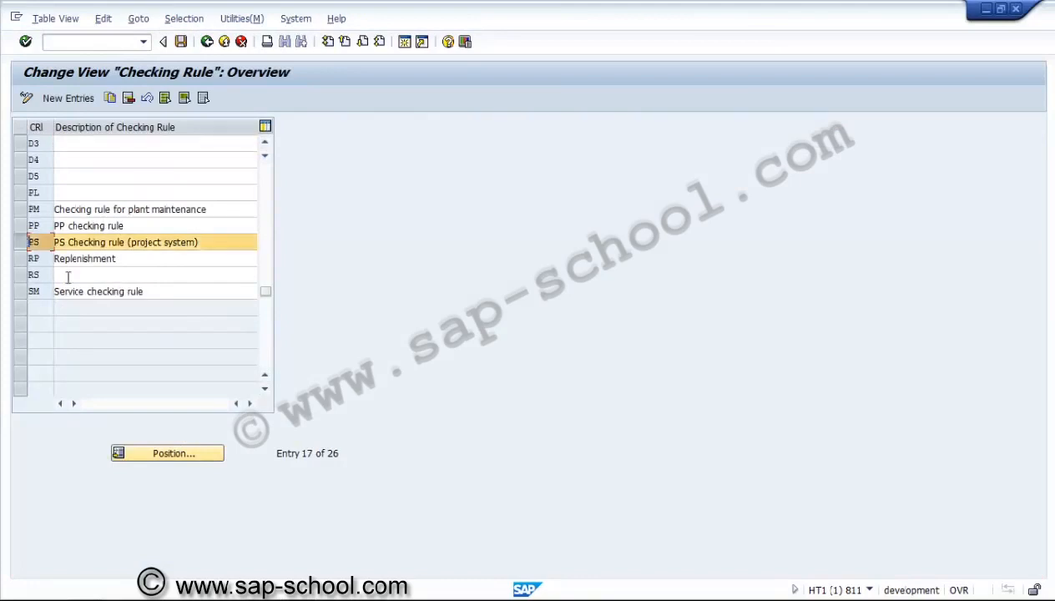
click(207, 41)
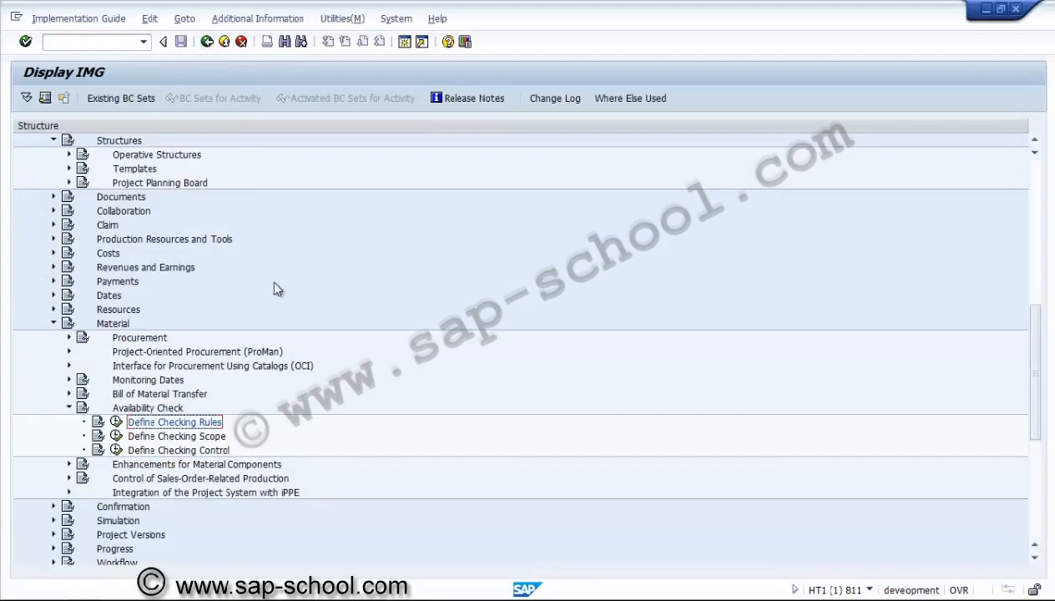
Open Define Checking Scope and look through the combinations of availability check group and checking rule
click(175, 438)
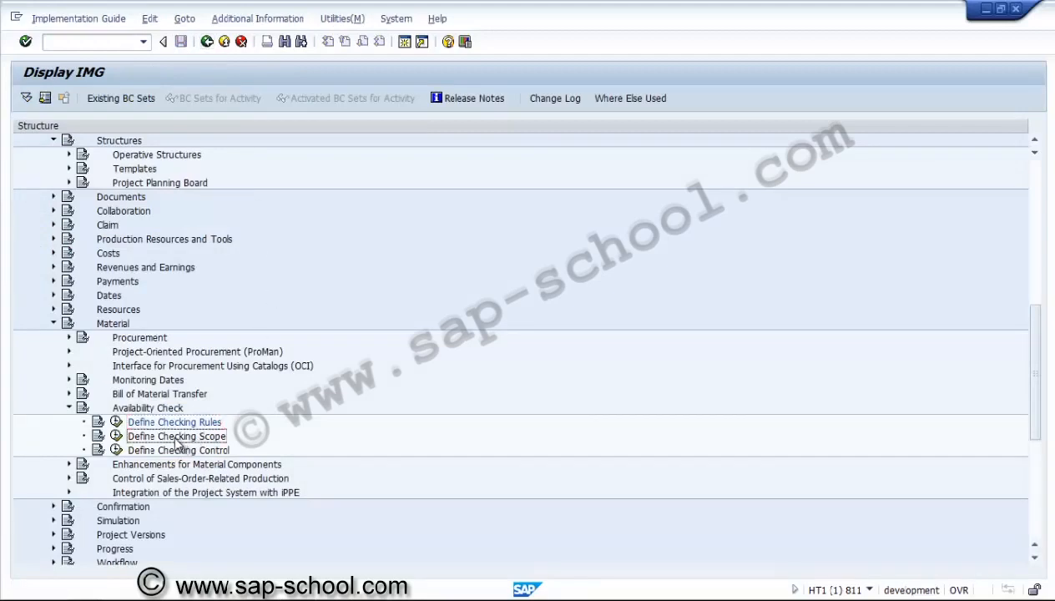
click(116, 438)
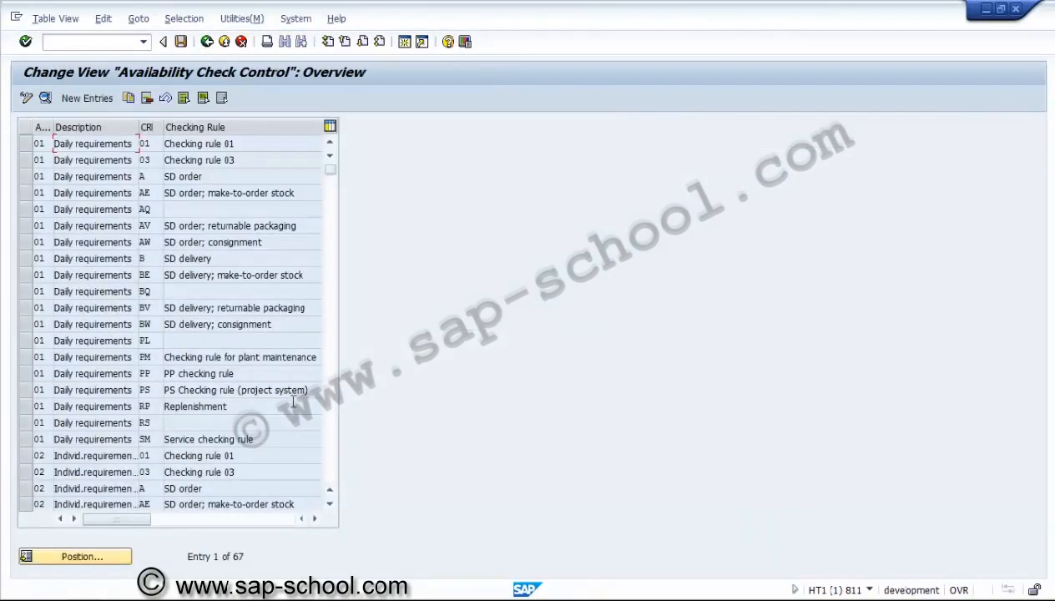
click(329, 446)
click(329, 446)
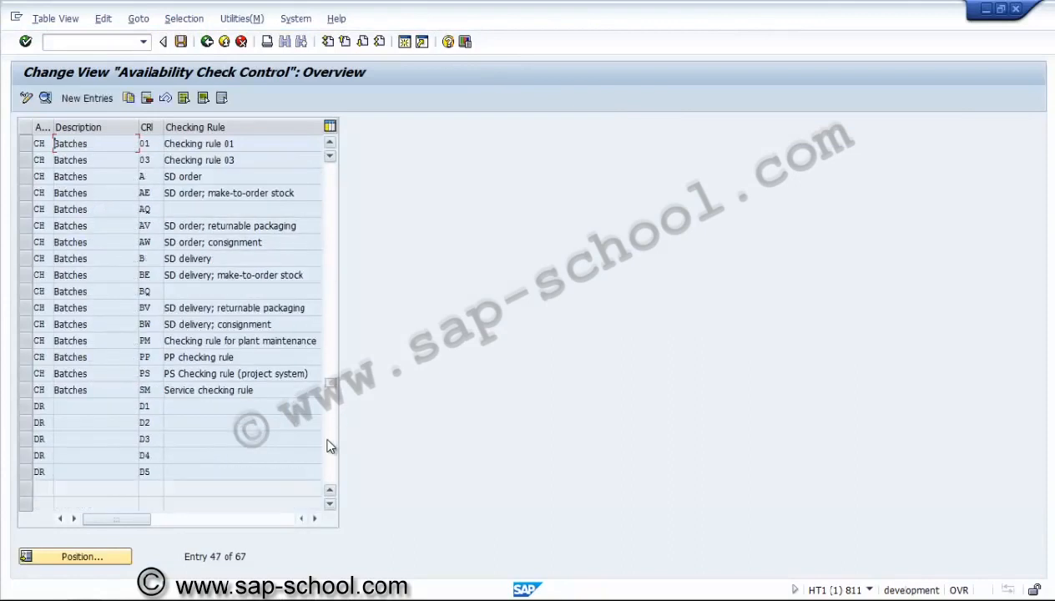
click(329, 444)
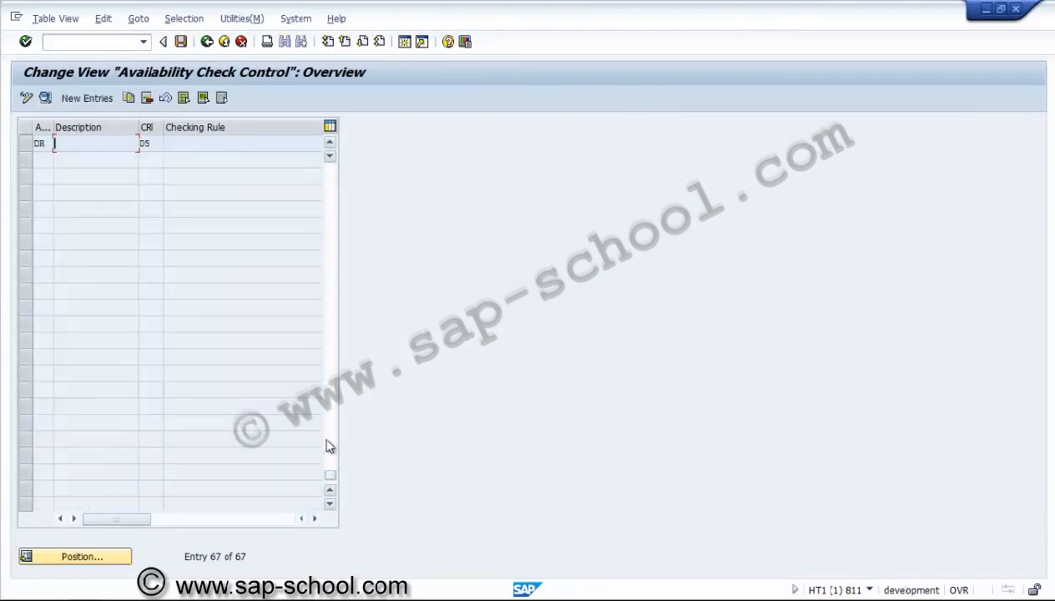
click(331, 144)
click(331, 145)
click(330, 144)
click(330, 144)
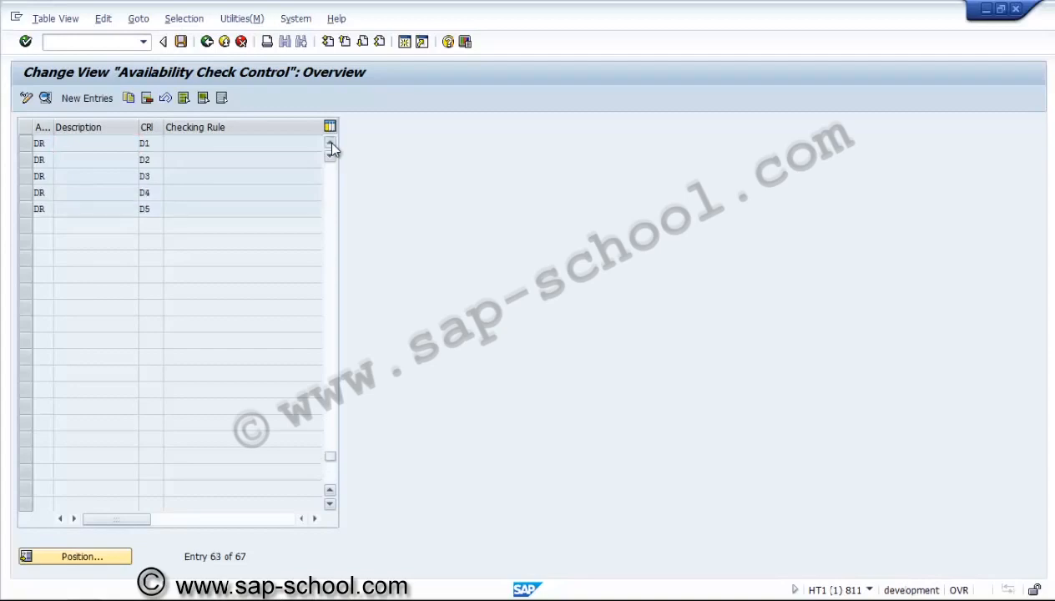
click(330, 143)
click(326, 176)
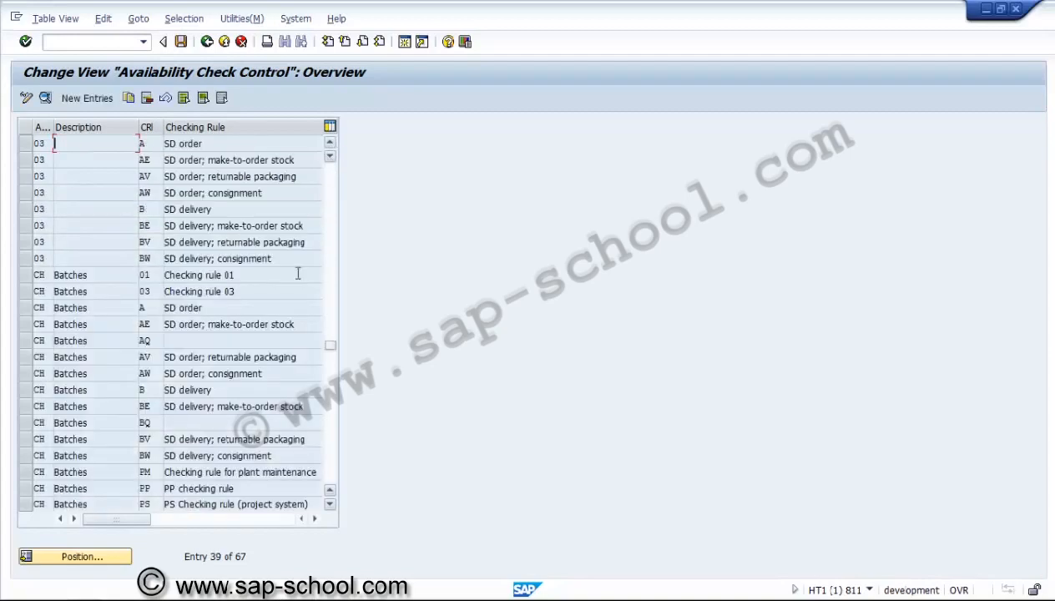
Examine the checking scope details for availability check CH (Batches) with checking rule PS, and return to the implementation guide
click(145, 504)
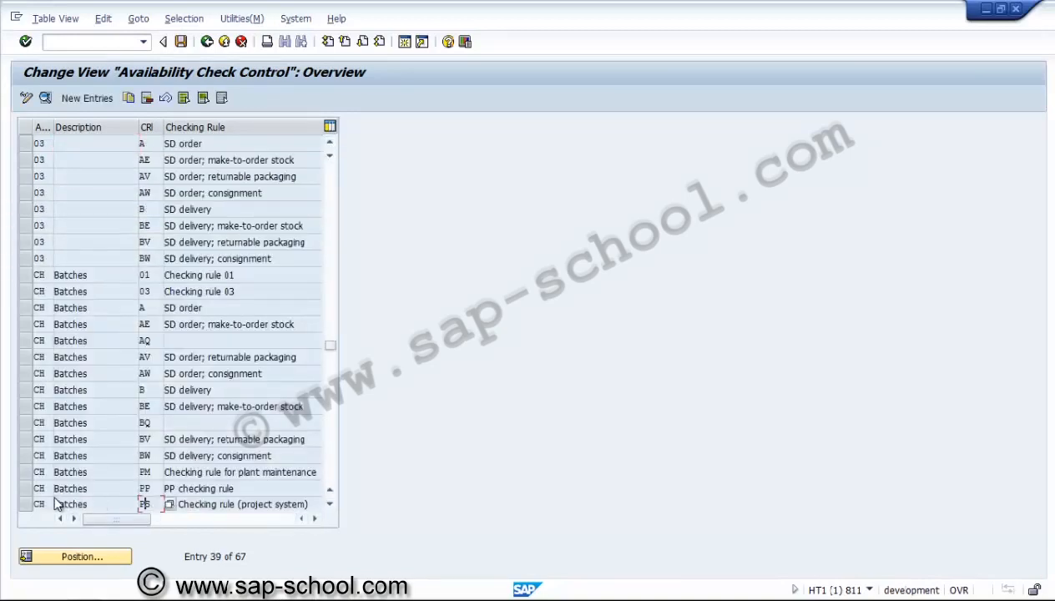
click(28, 504)
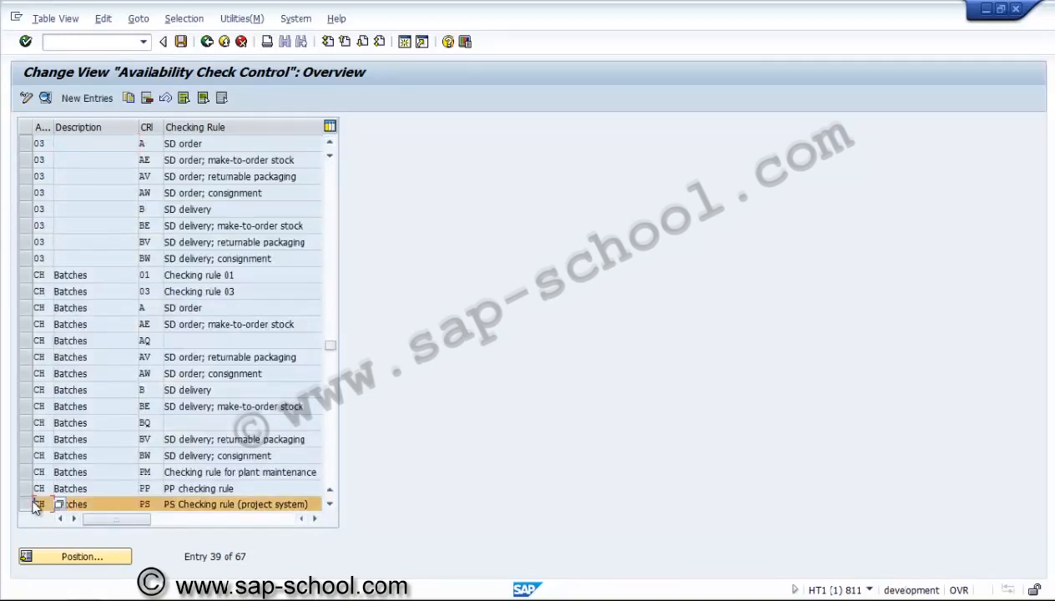
click(330, 504)
click(329, 504)
click(330, 505)
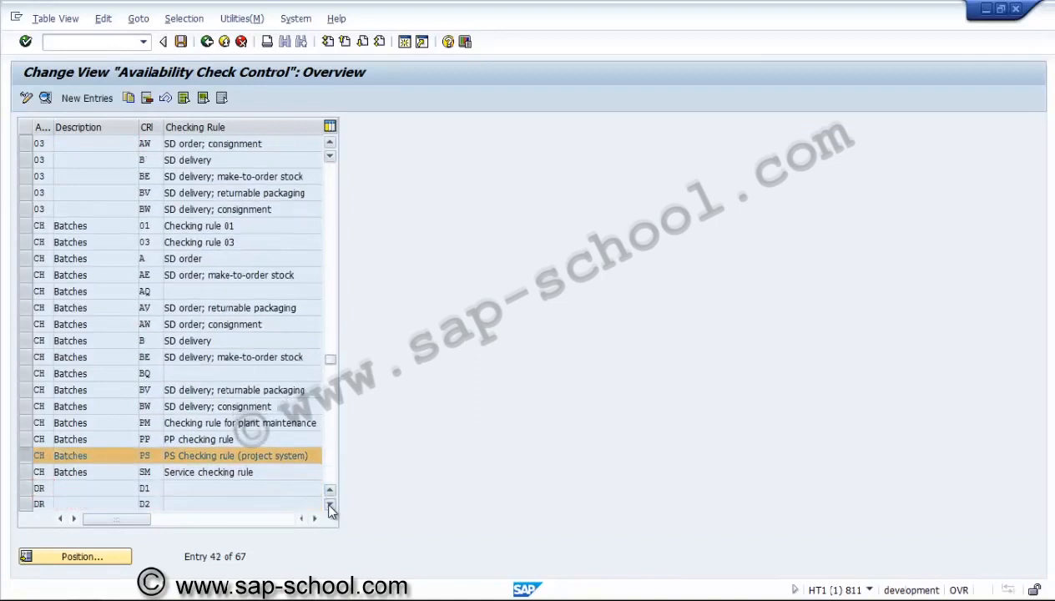
click(330, 505)
click(330, 505)
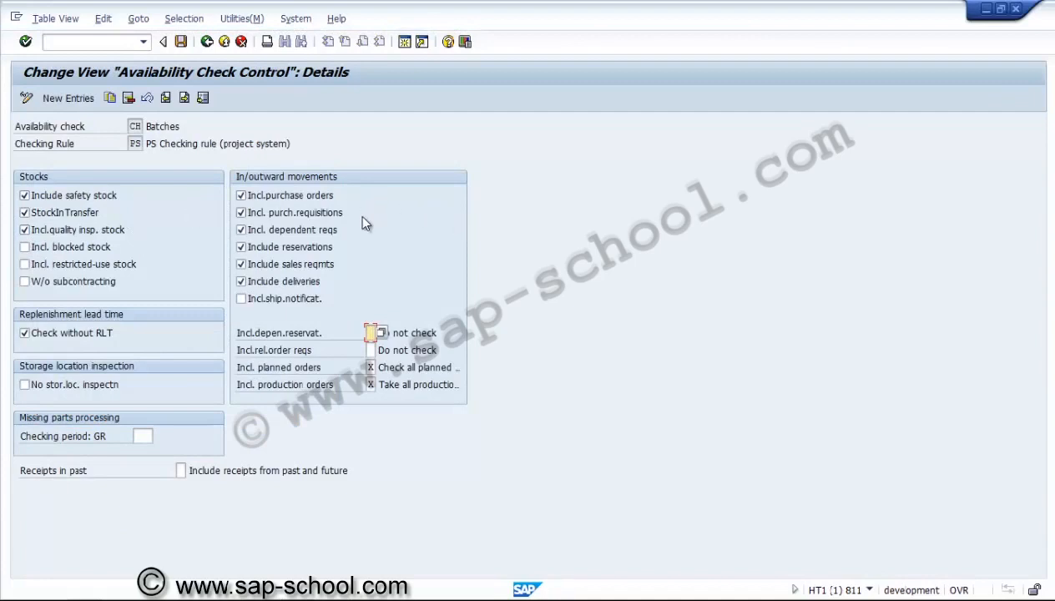
click(208, 42)
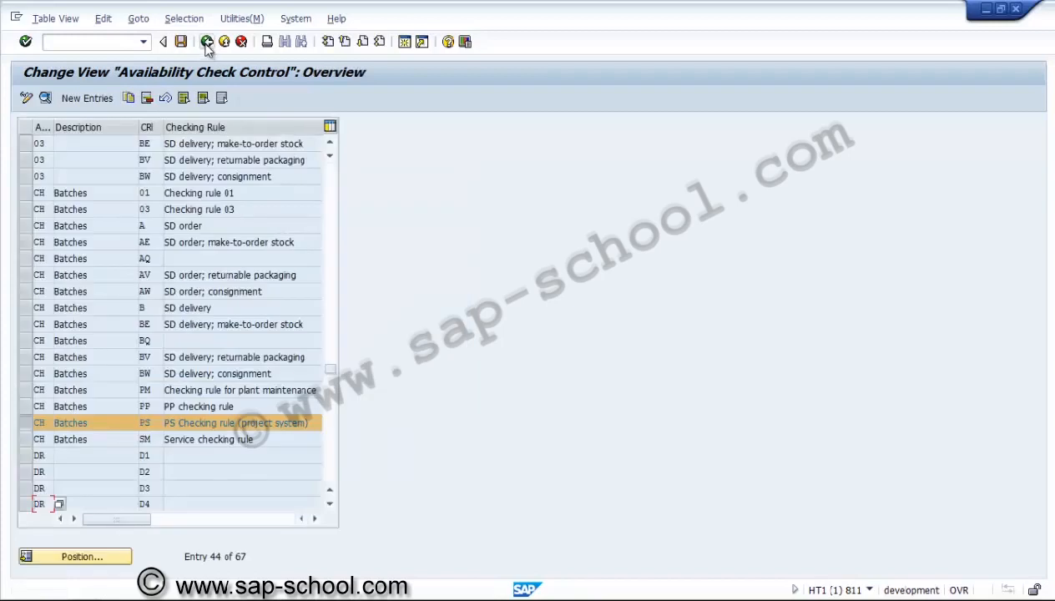
click(207, 43)
Open Define Checking Control and position the order control list at plant 3000 and order type PS01
click(117, 450)
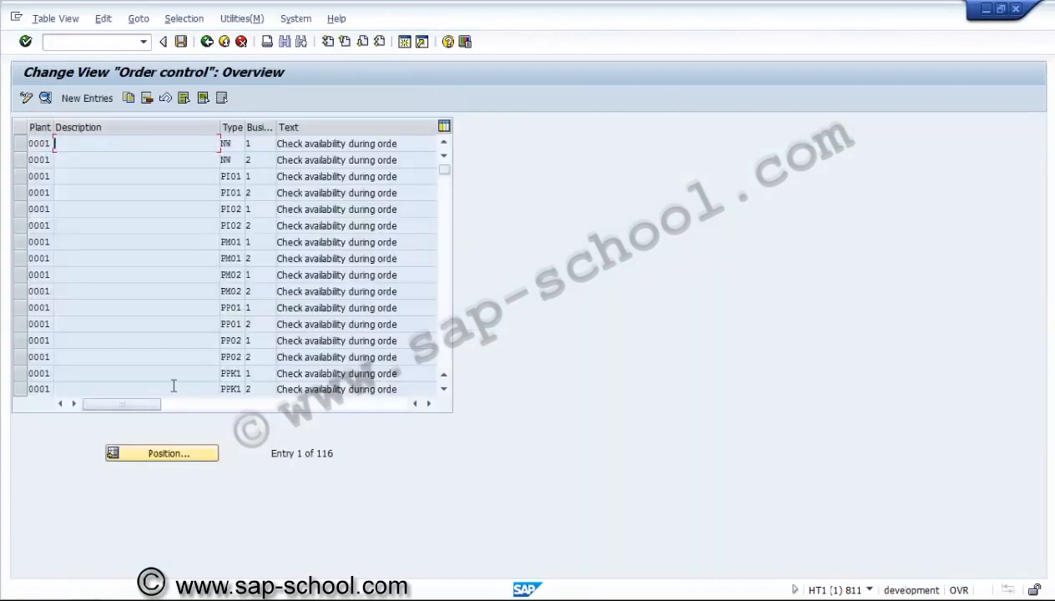
click(151, 454)
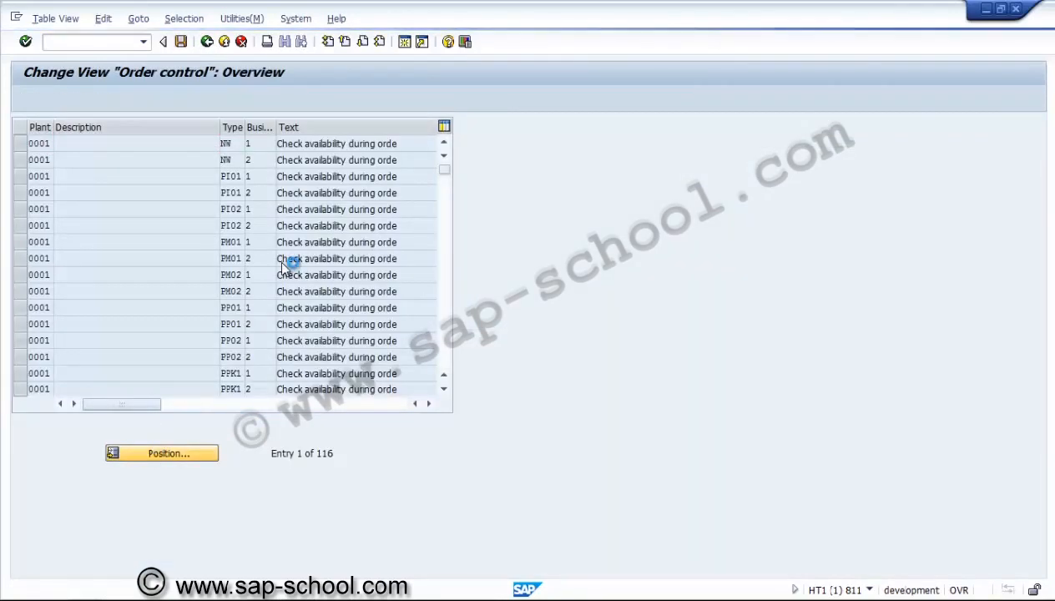
text(3000)
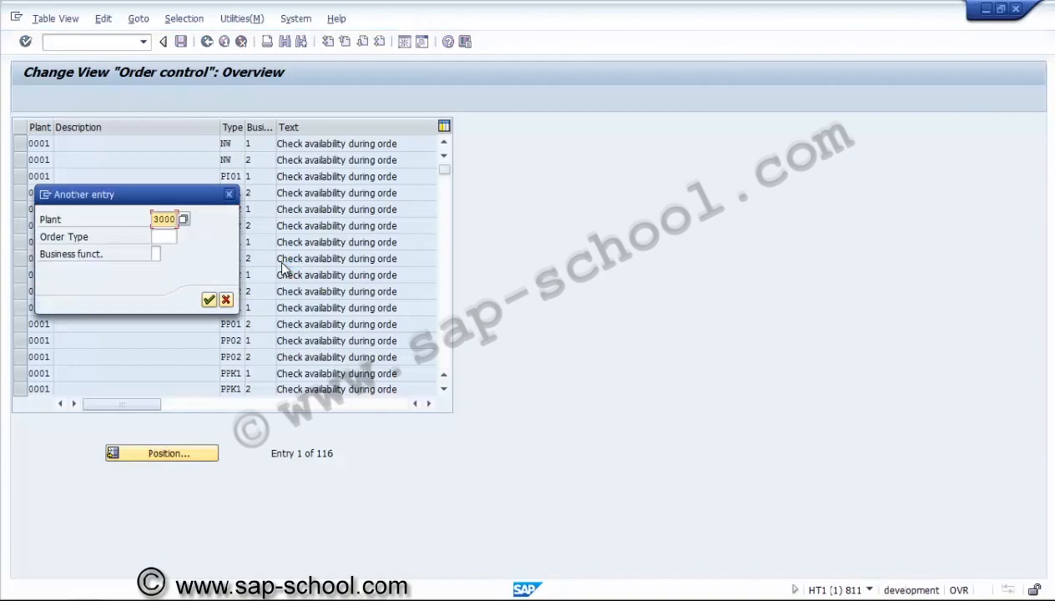
key(Tab)
text(pa)
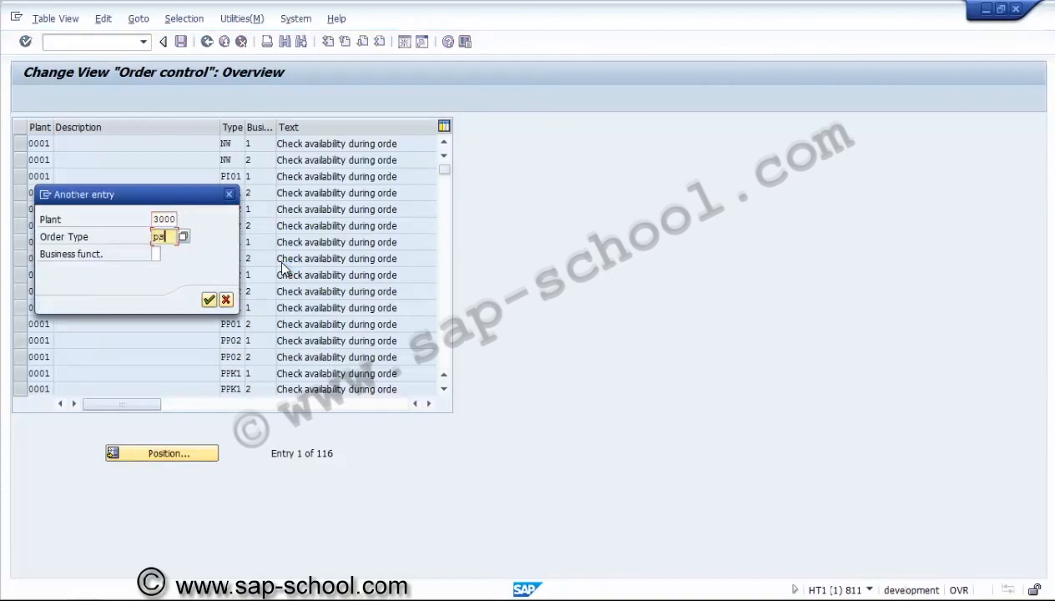
text(01)
key(Return)
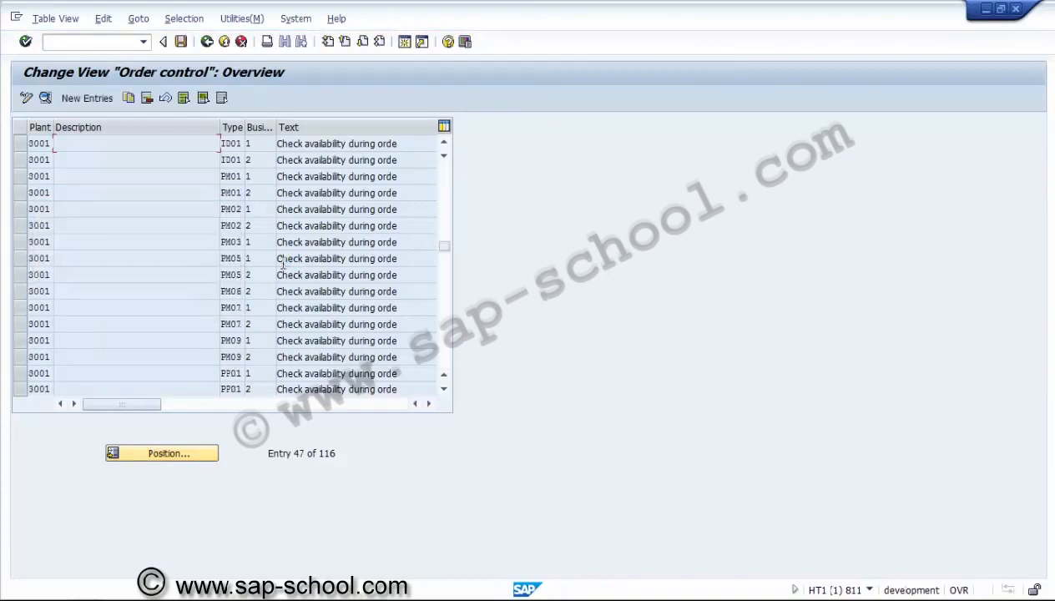
Copy the two order control entries of plant 3000 for order type PM01, covering availability checks 1 and 2
click(443, 143)
click(444, 143)
click(444, 143)
click(443, 143)
click(444, 143)
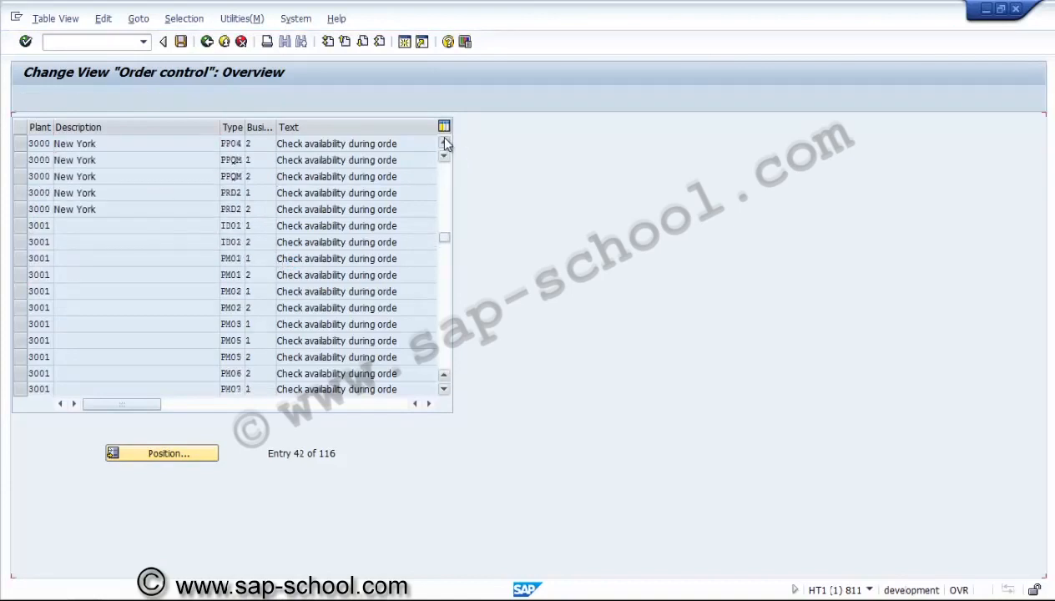
click(443, 143)
click(443, 143)
click(444, 143)
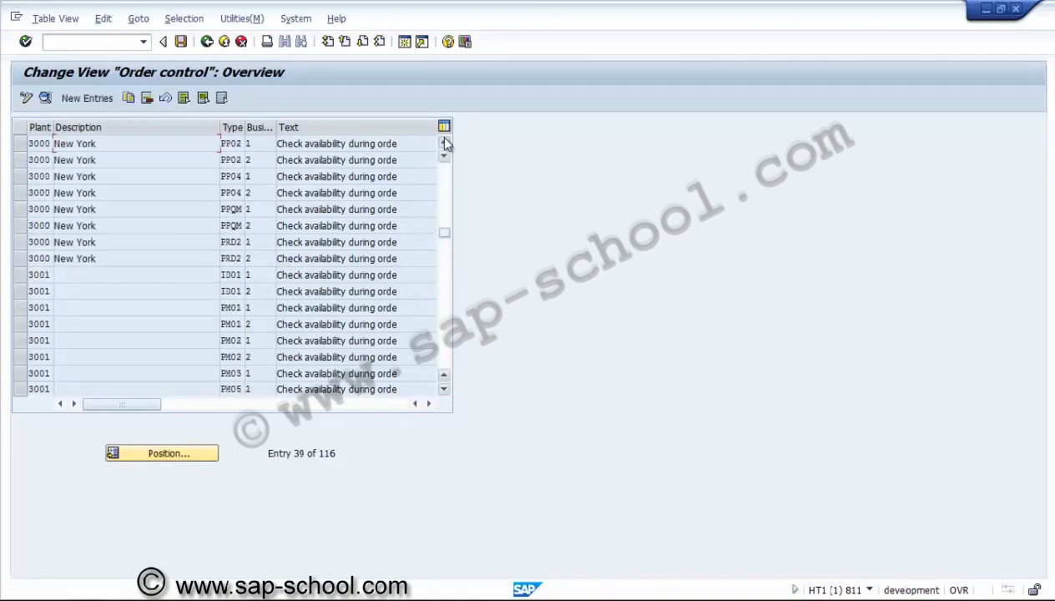
click(443, 143)
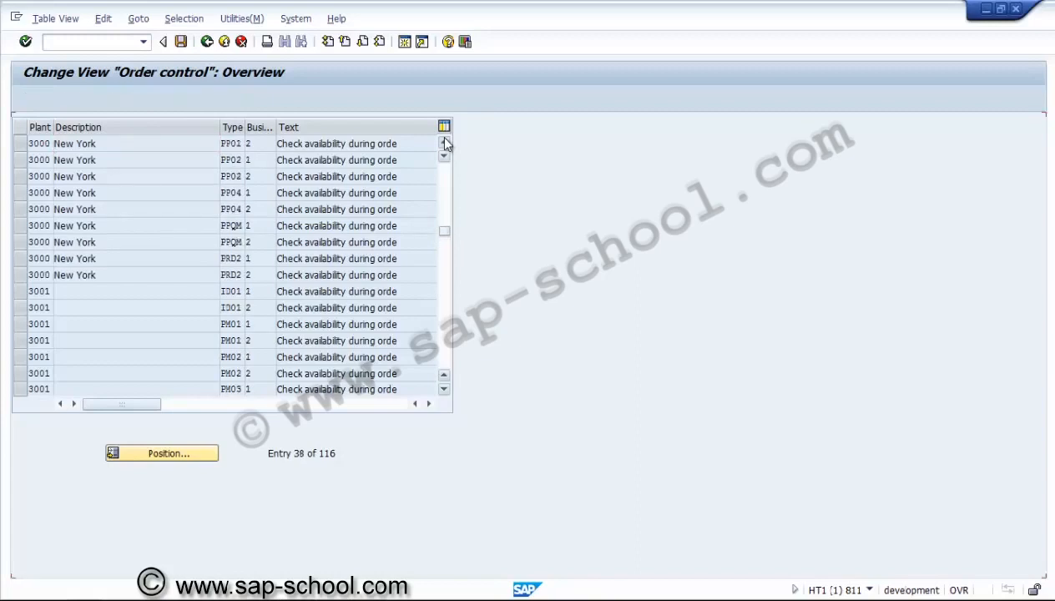
click(444, 142)
click(443, 143)
click(443, 143)
click(443, 142)
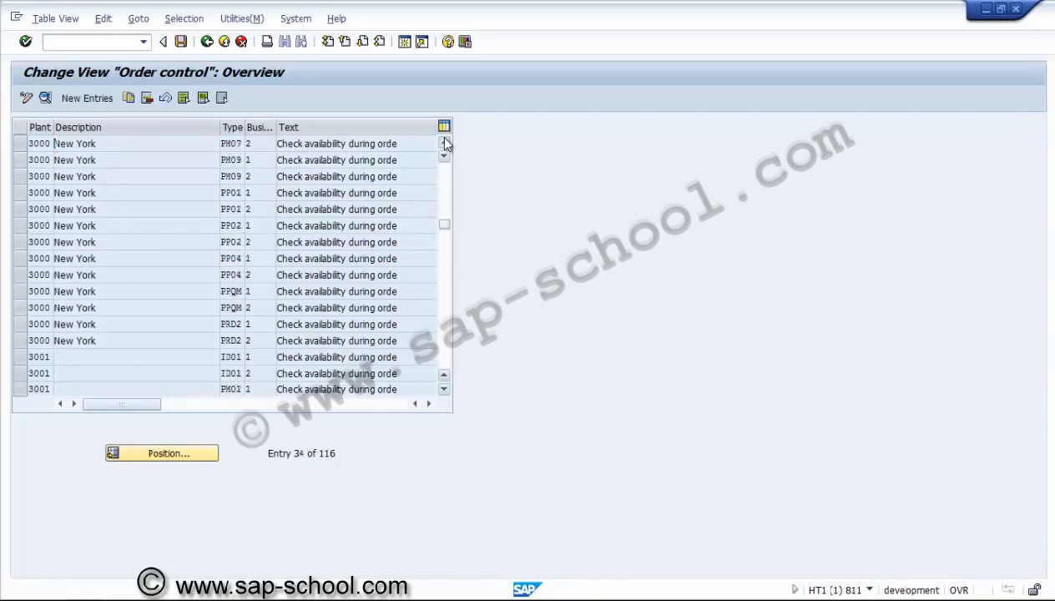
click(443, 142)
click(444, 143)
click(443, 143)
click(443, 143)
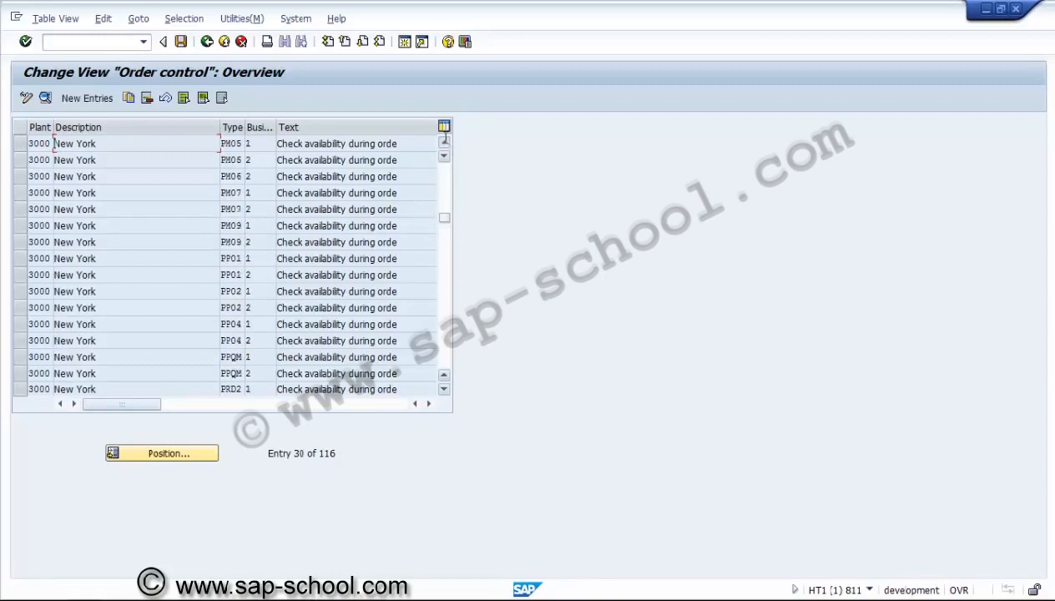
click(443, 143)
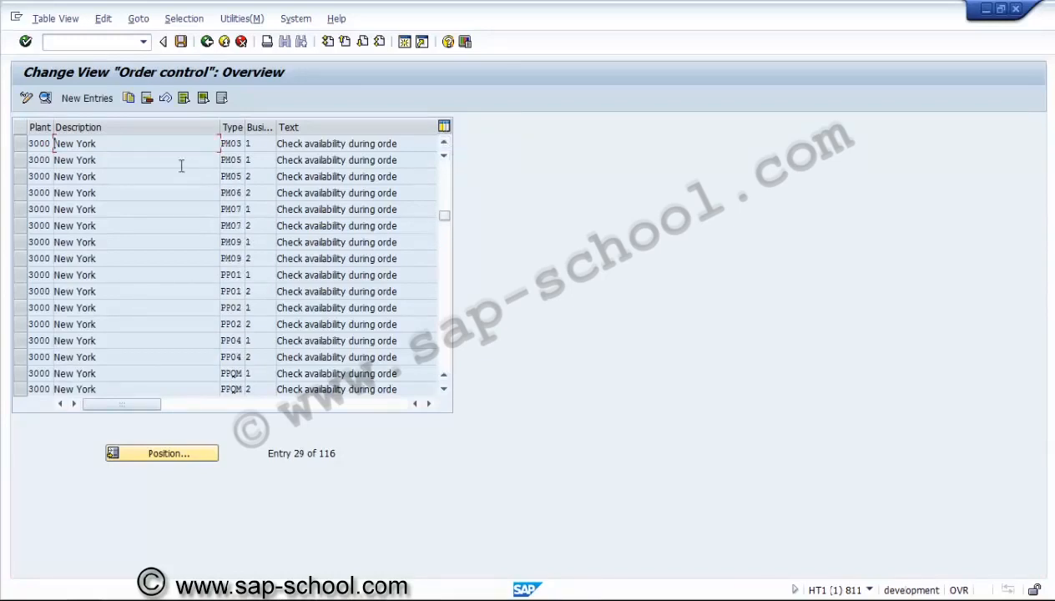
click(443, 143)
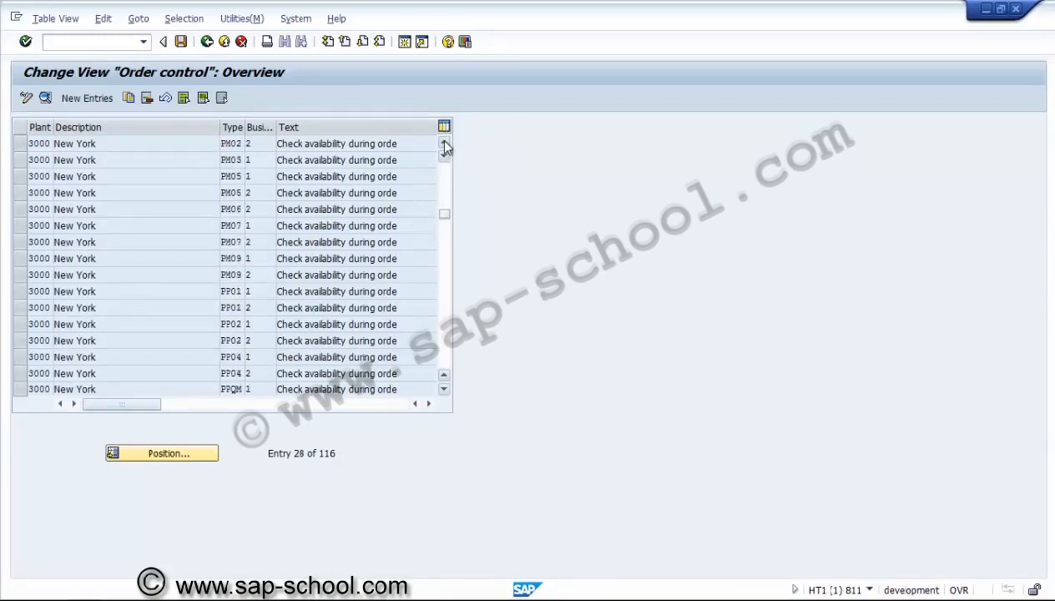
click(444, 142)
click(443, 143)
click(443, 143)
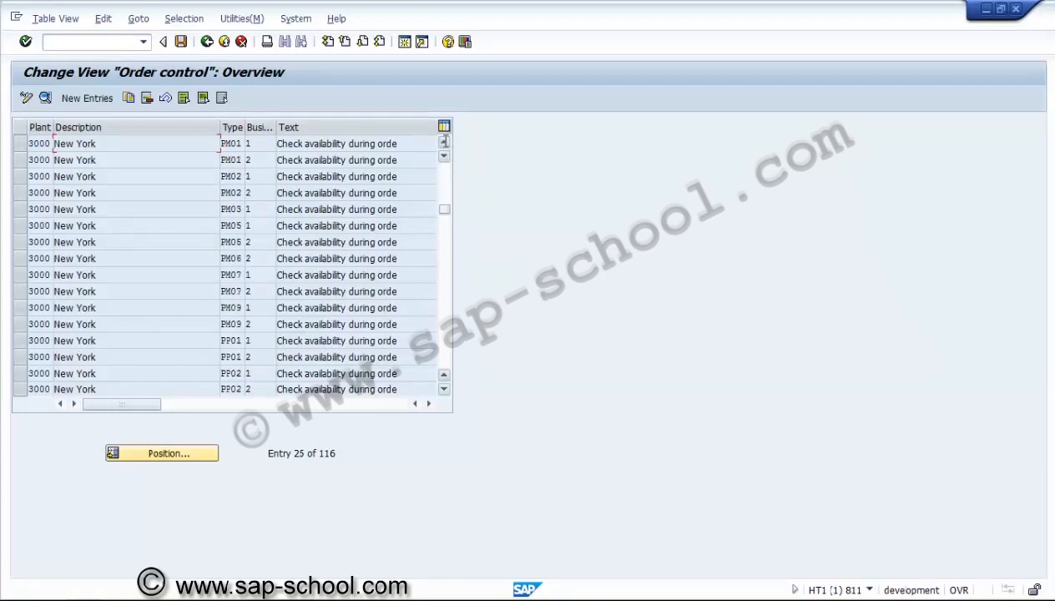
click(444, 142)
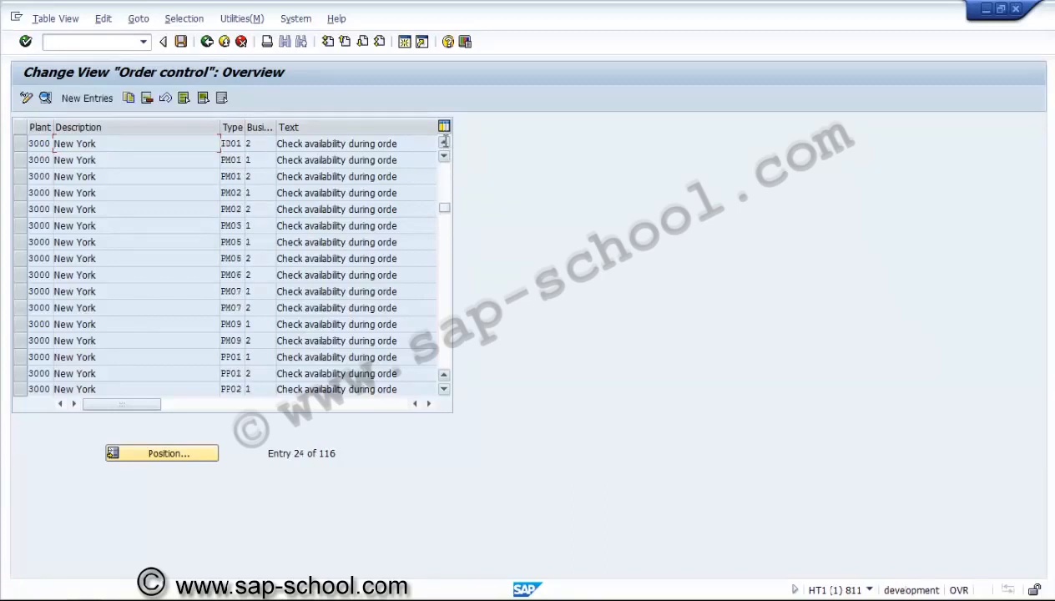
click(20, 160)
click(20, 176)
click(129, 98)
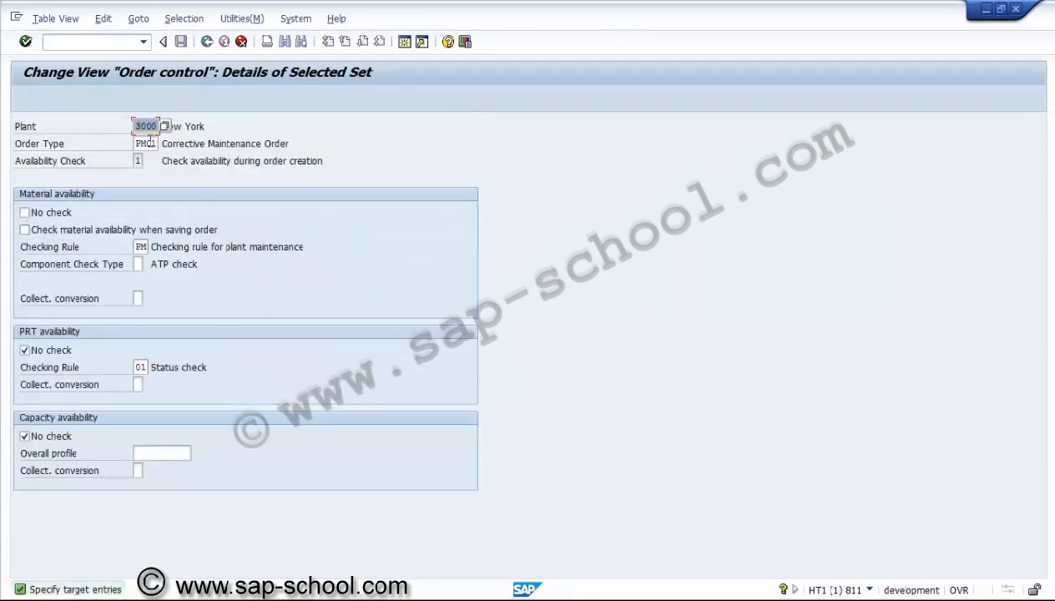
For the copied entry with availability check 1, set order type PS01 and material checking rule PS
click(142, 143)
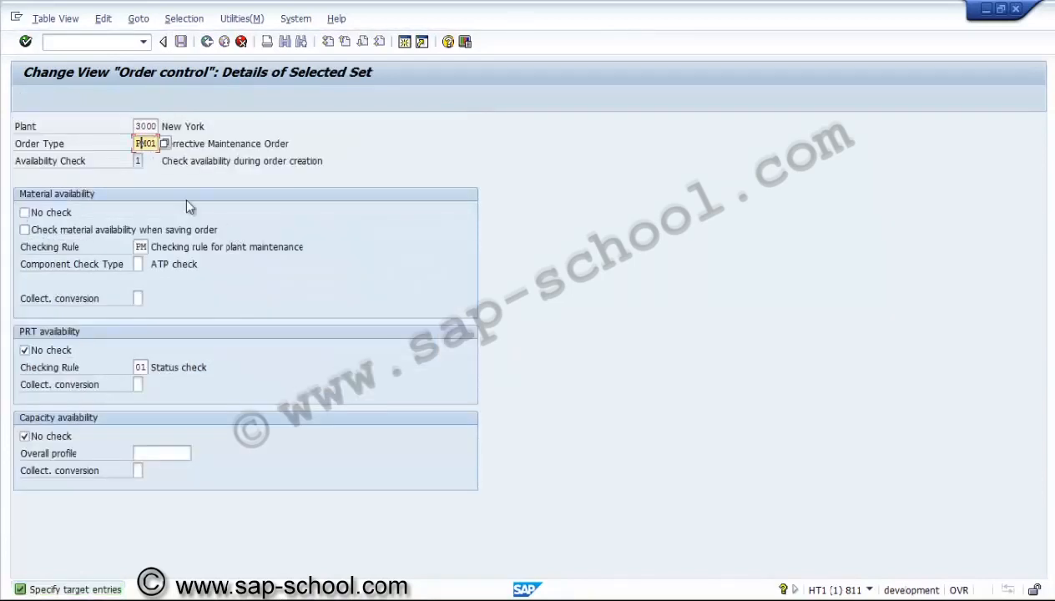
key(Delete)
text(s0)
click(141, 247)
text(s)
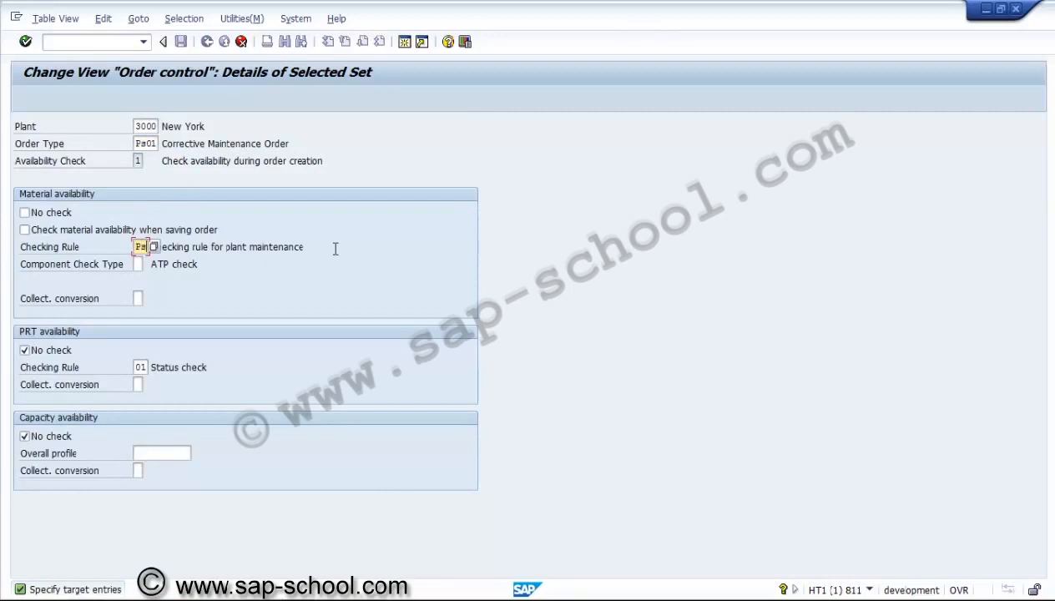
key(Return)
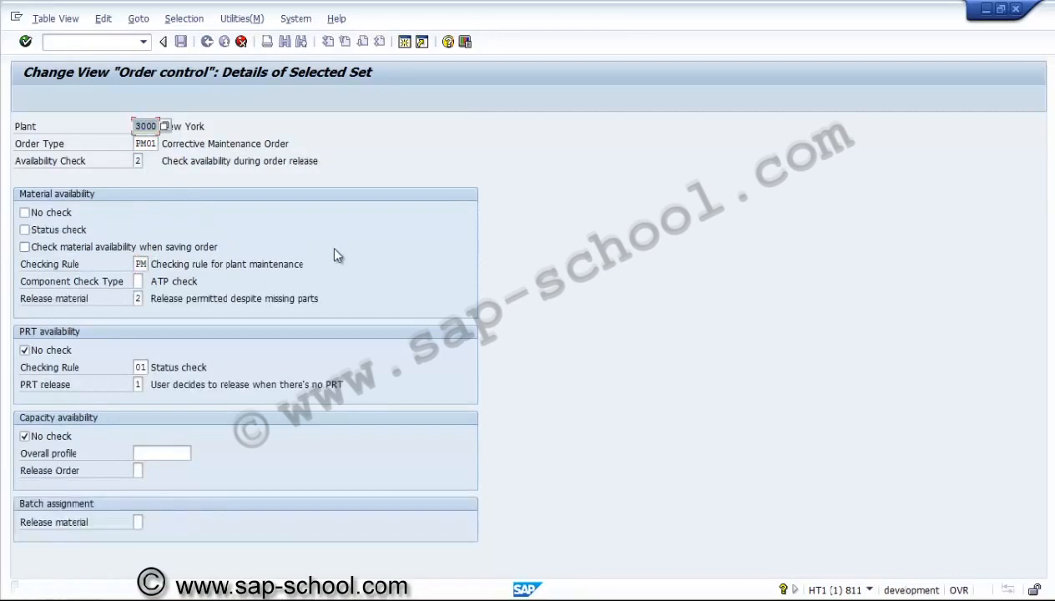
For the copied entry with availability check 2, set order type PS02 and material checking rule PS
click(145, 144)
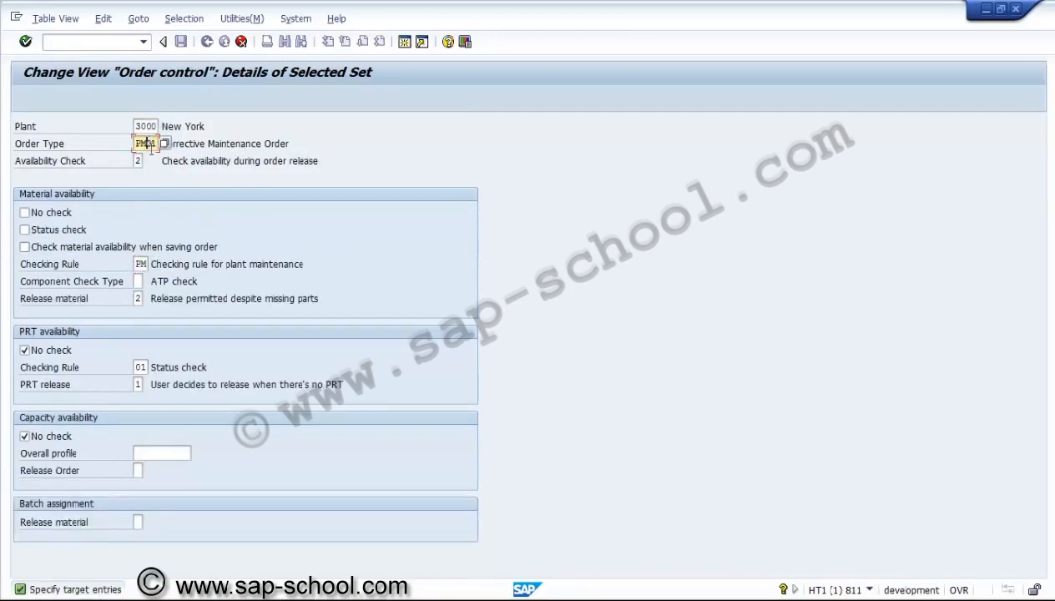
key(Left)
text(M02)
click(139, 265)
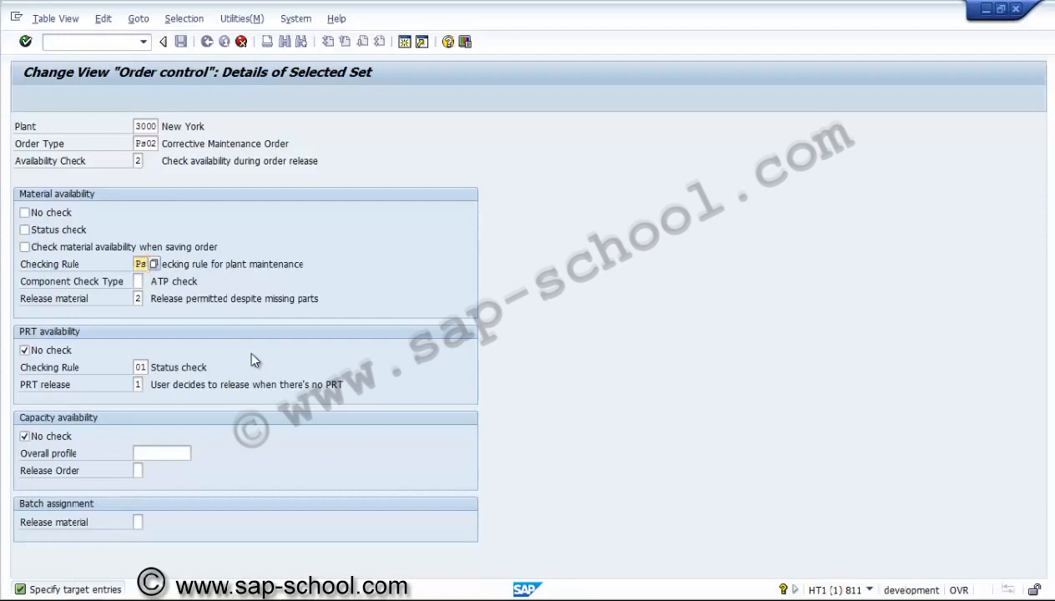
key(Return)
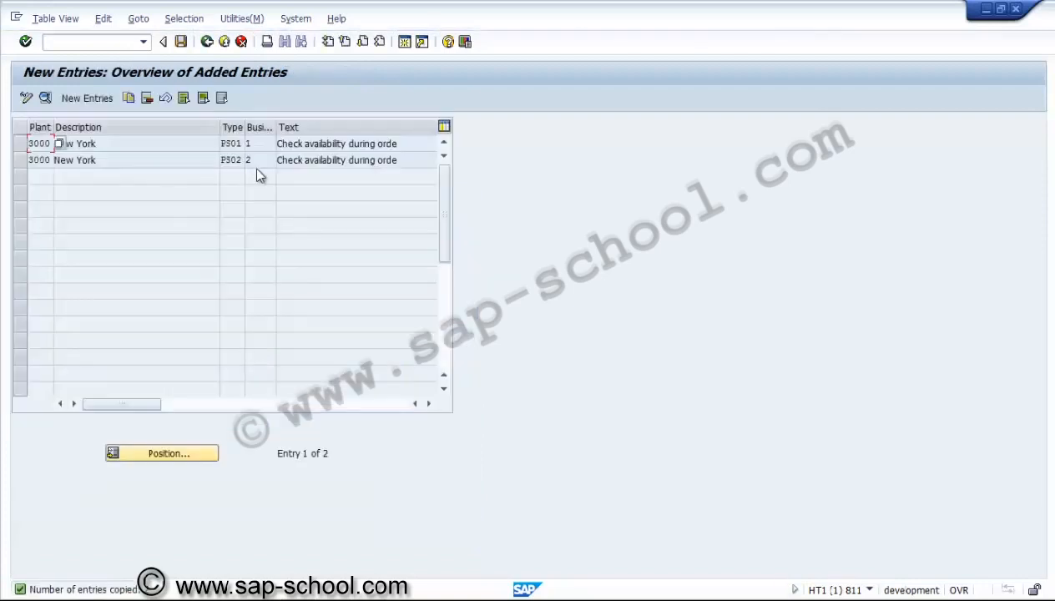
click(254, 166)
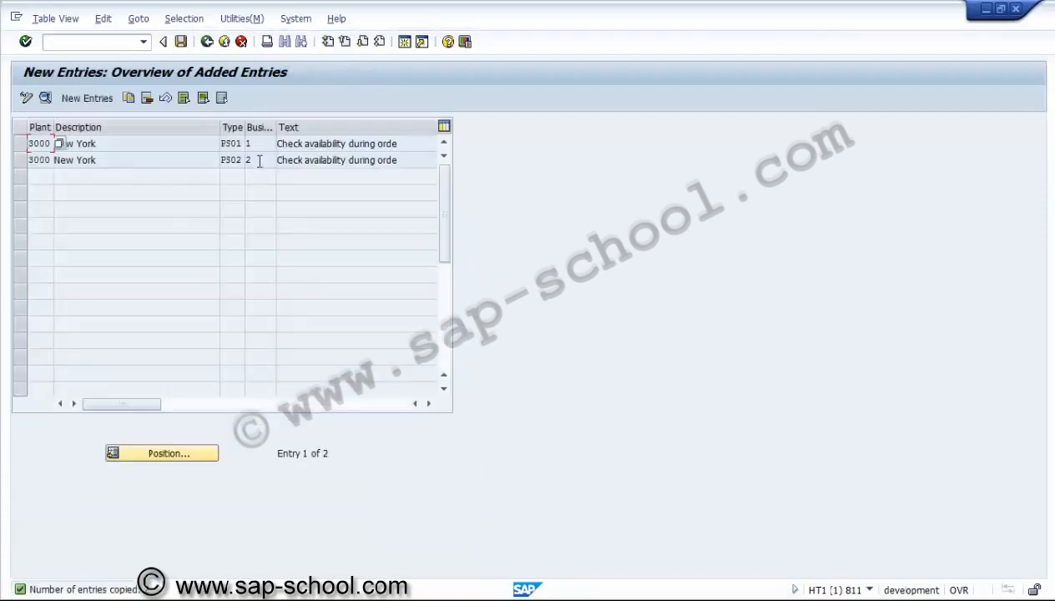
Save the entries in a new customizing request described as "PS - Checking control for Network types PS01 & 02" and return to the implementation guide
click(182, 44)
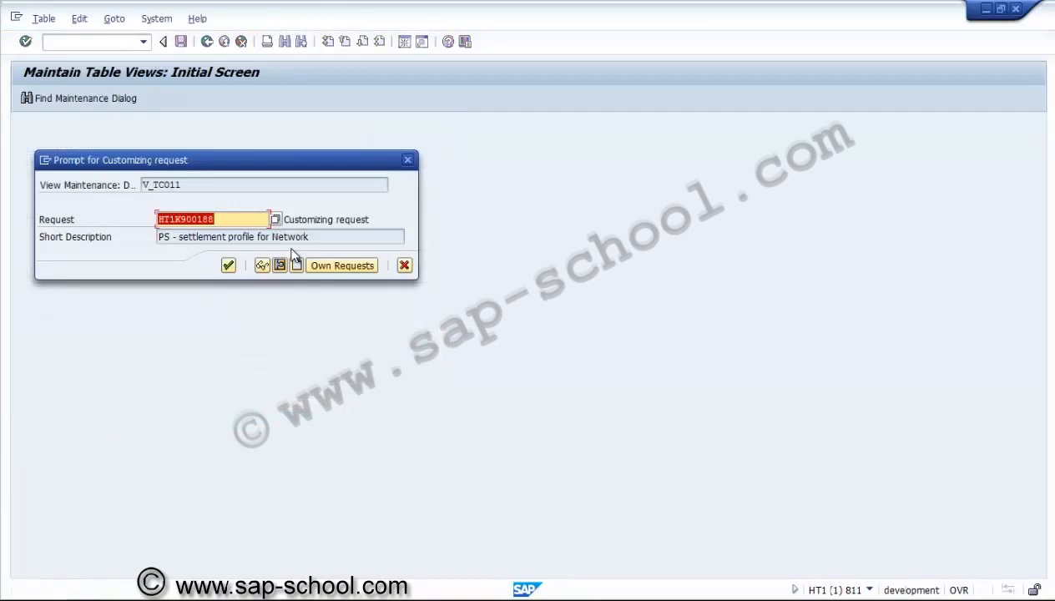
click(296, 265)
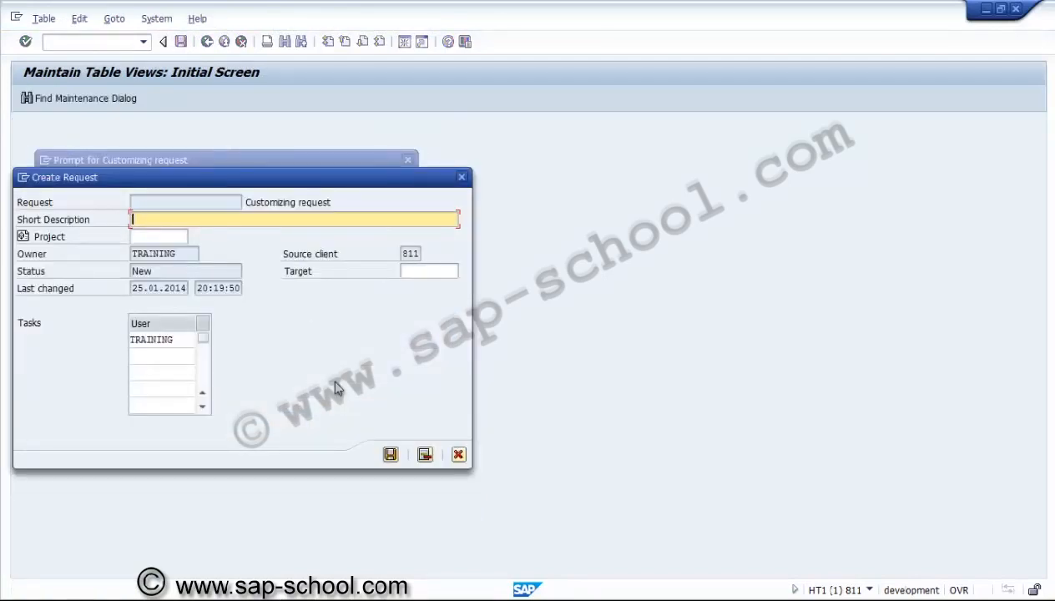
text(PS - Checlin)
key(BackSpace)
key(BackSpace)
text(king control f)
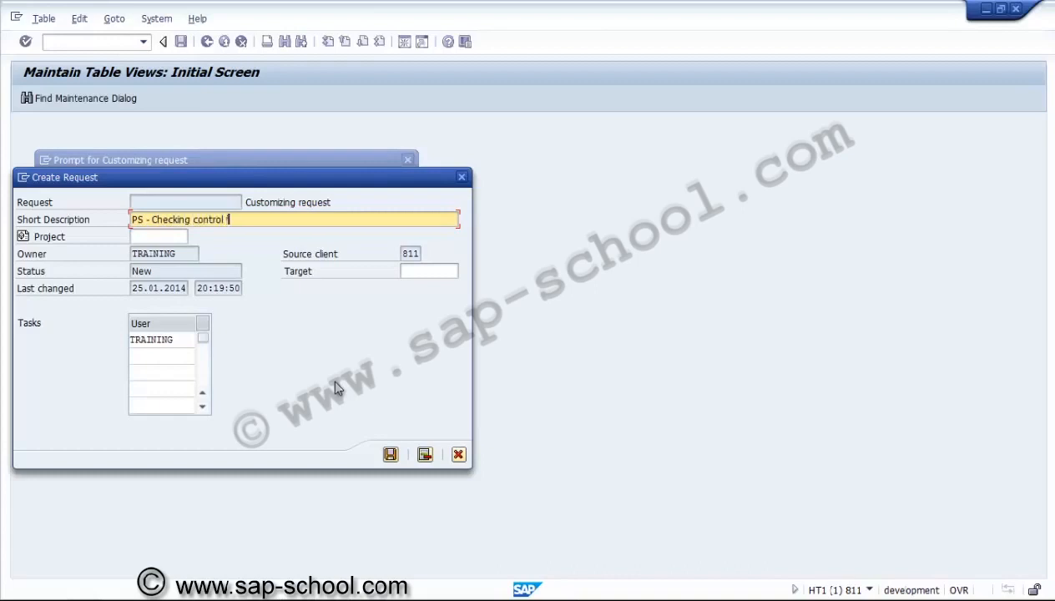
text(or Network types PS01)
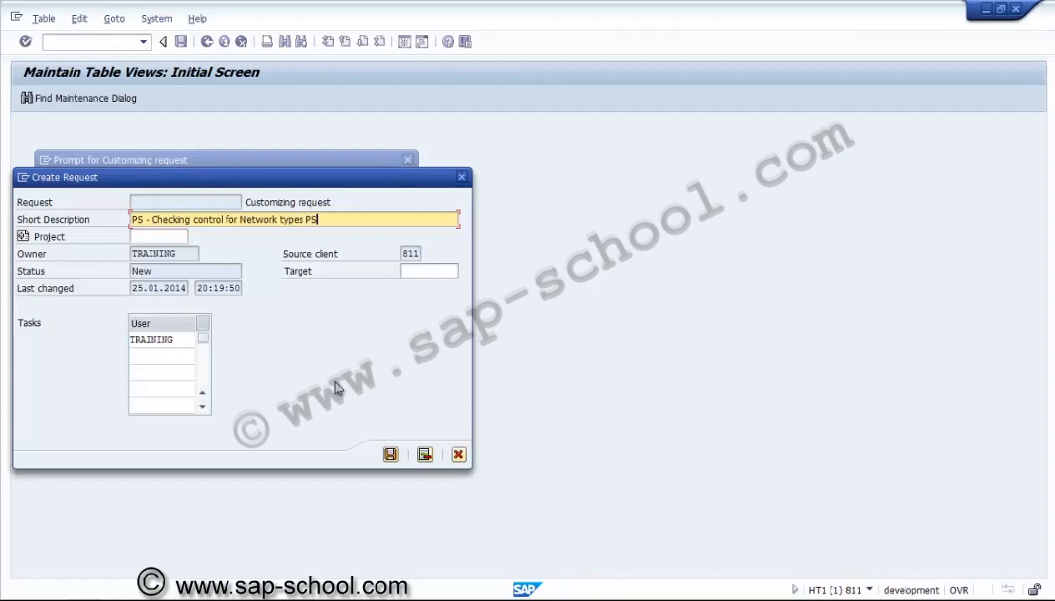
text( & 02)
click(390, 453)
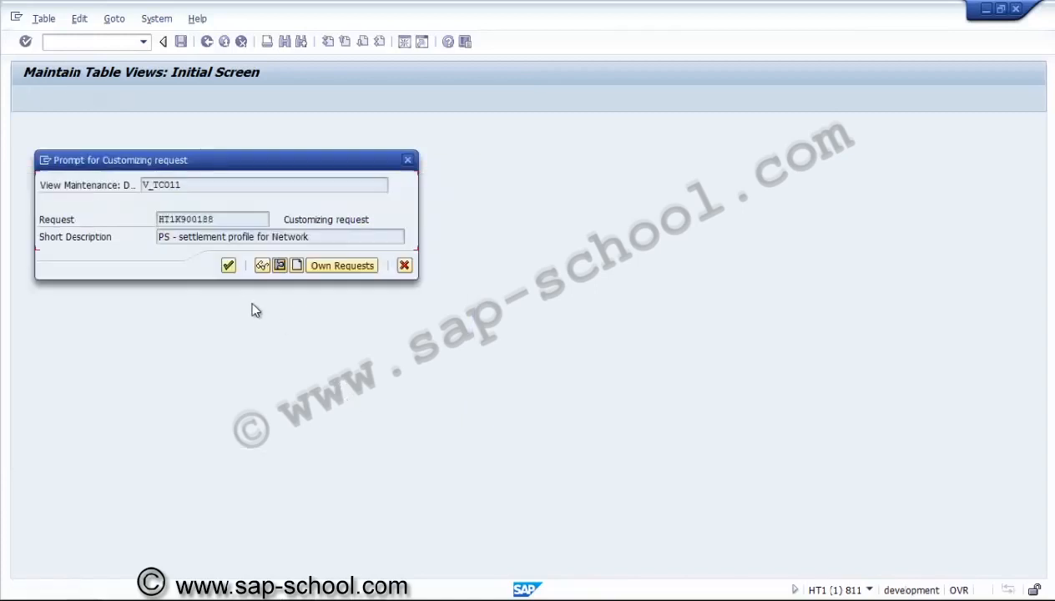
click(229, 266)
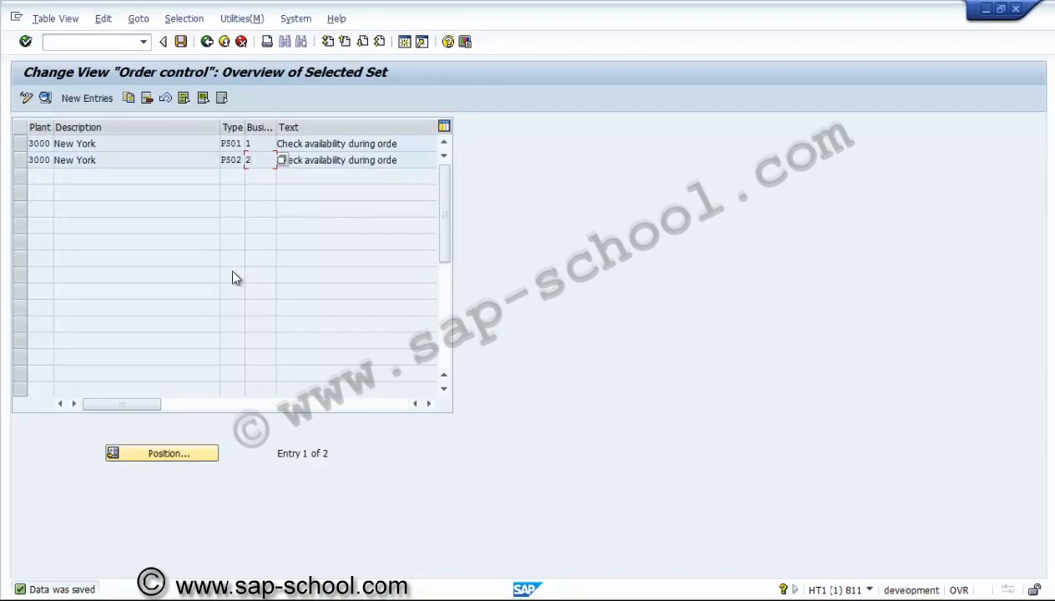
click(207, 42)
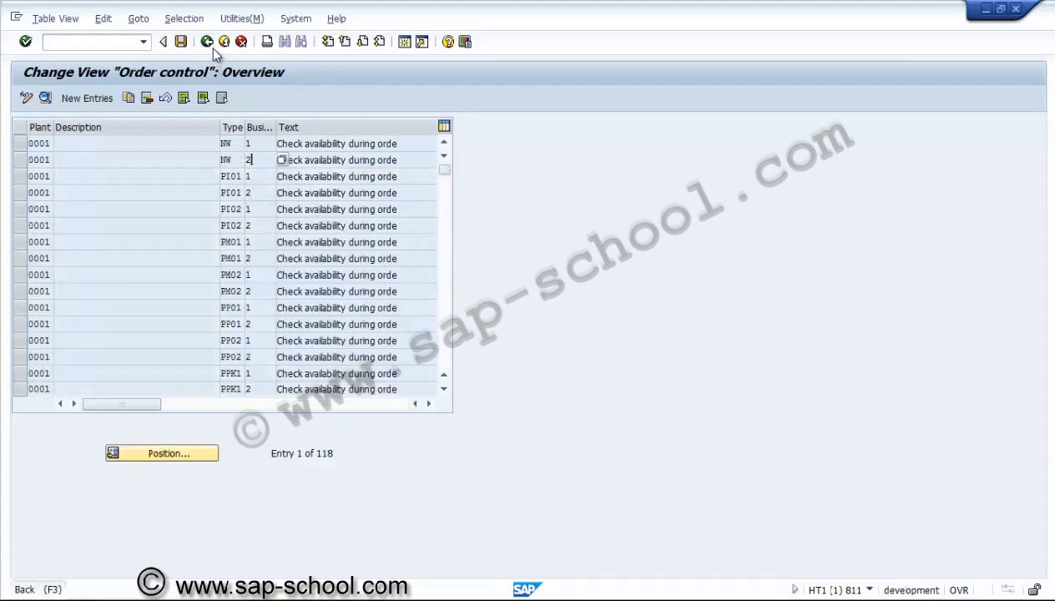
click(212, 48)
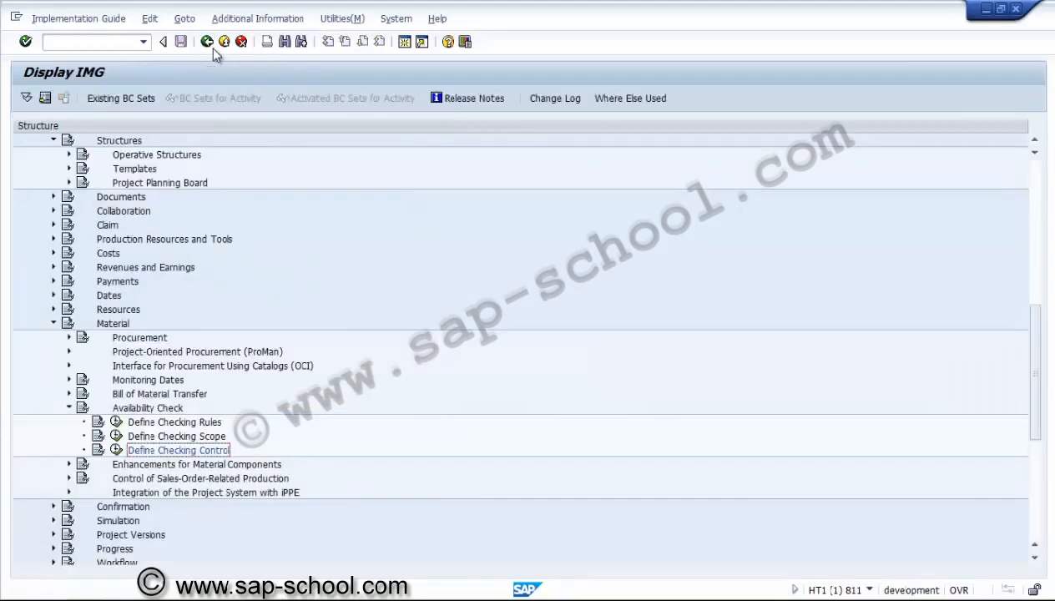
Collapse Availability Check, expand Procurement under Material, and open Define Procurement Indicators for Material Components
click(69, 408)
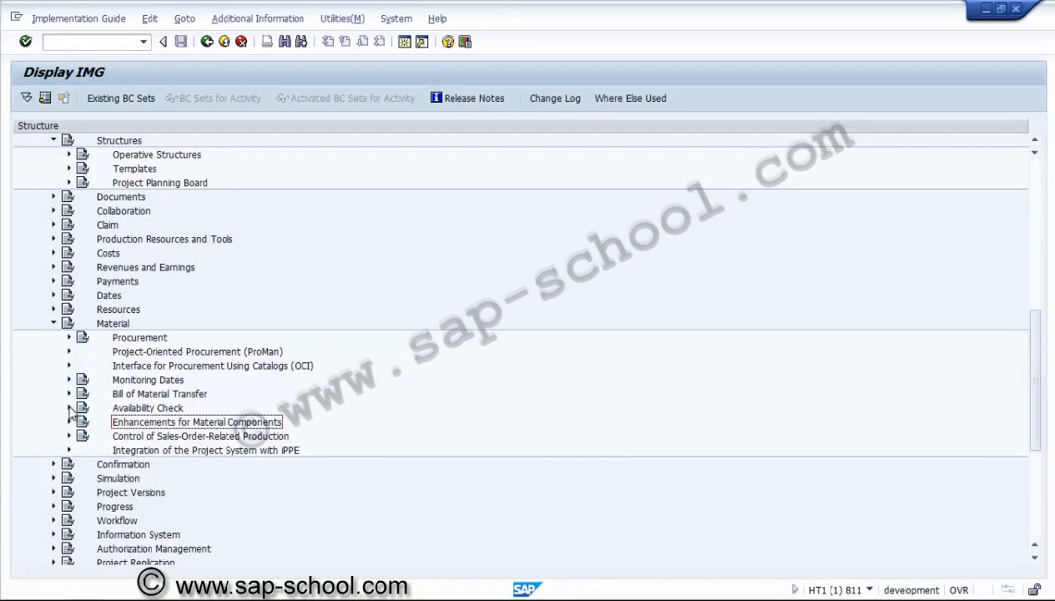
click(70, 337)
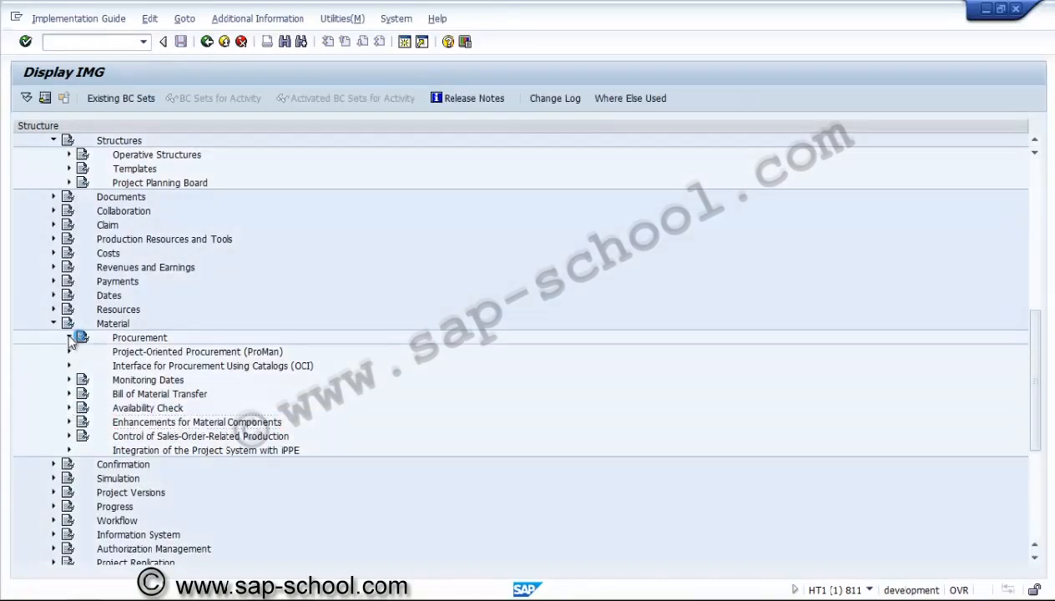
click(138, 352)
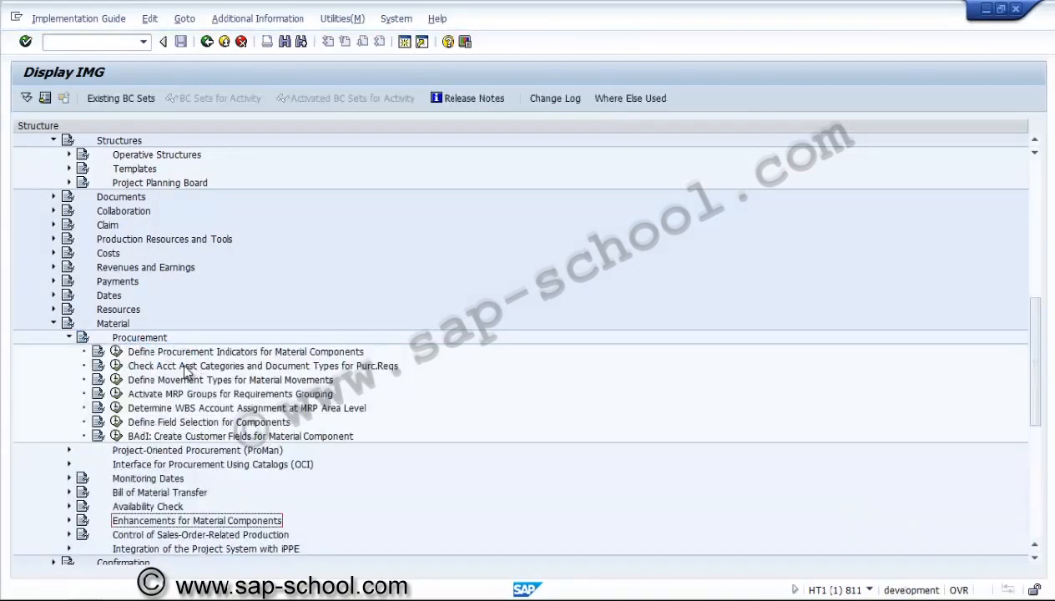
click(184, 368)
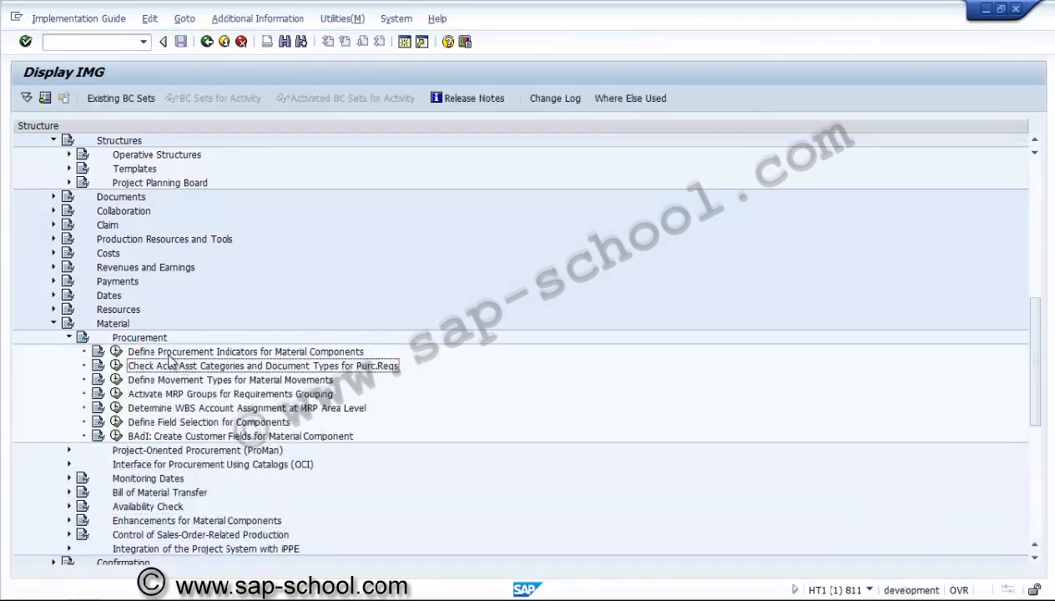
click(168, 354)
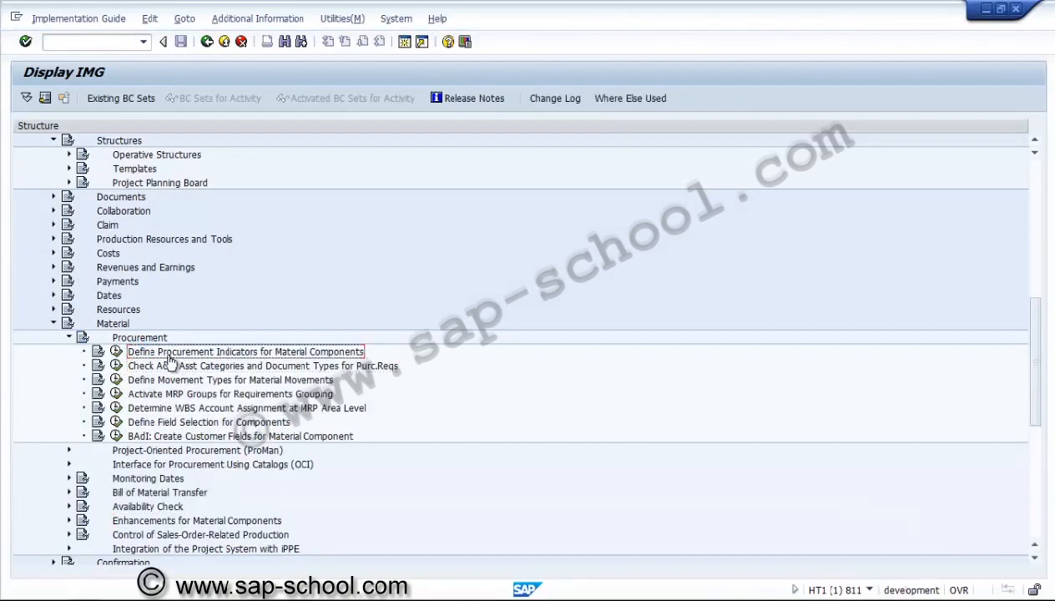
click(117, 353)
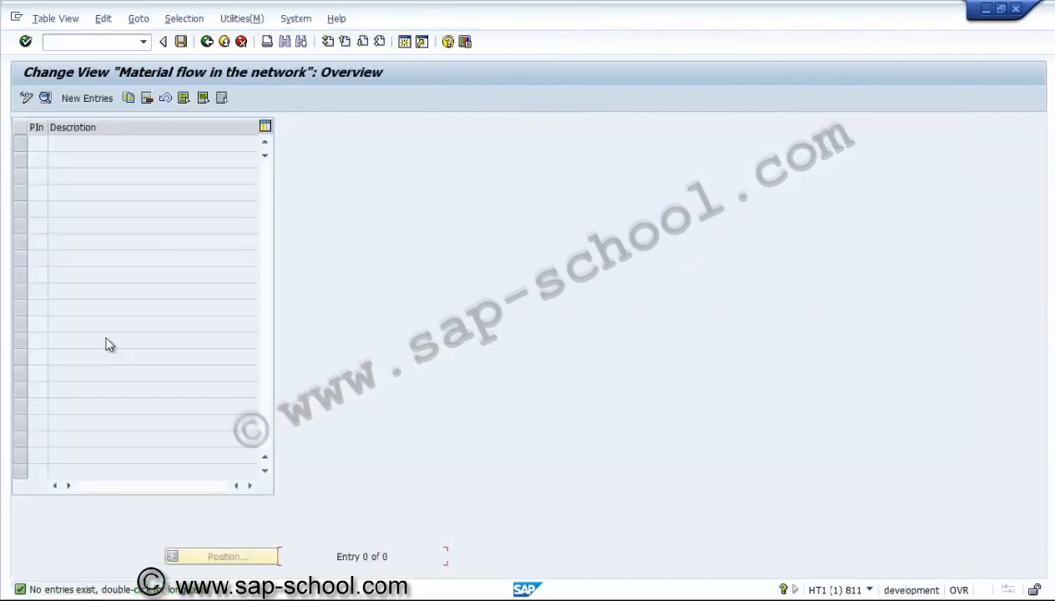
Create a new procurement indicator entry PS1 with the description "PReq for Network"
click(85, 99)
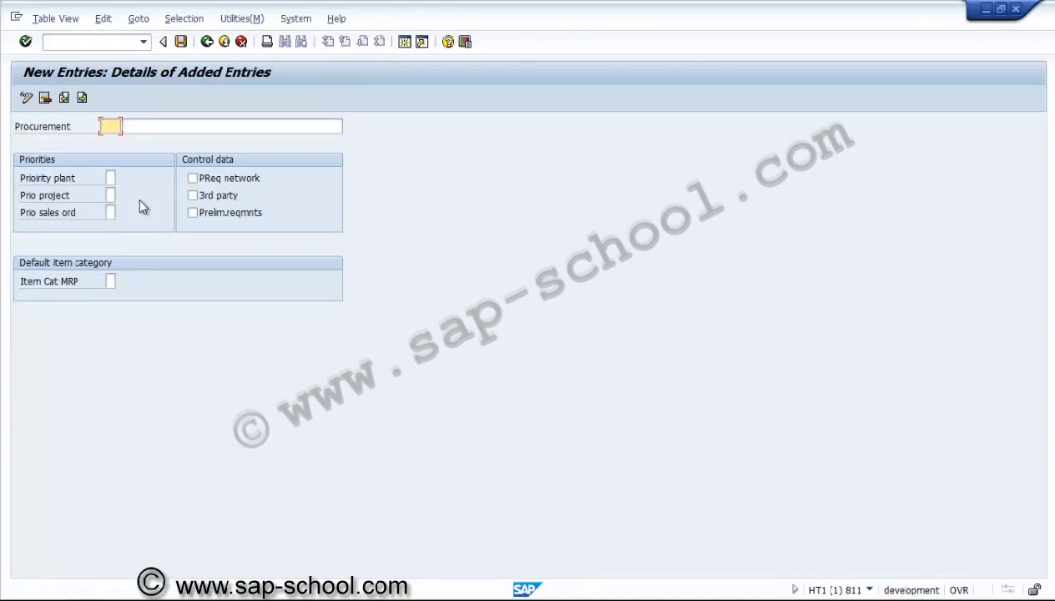
text(PS1)
click(163, 123)
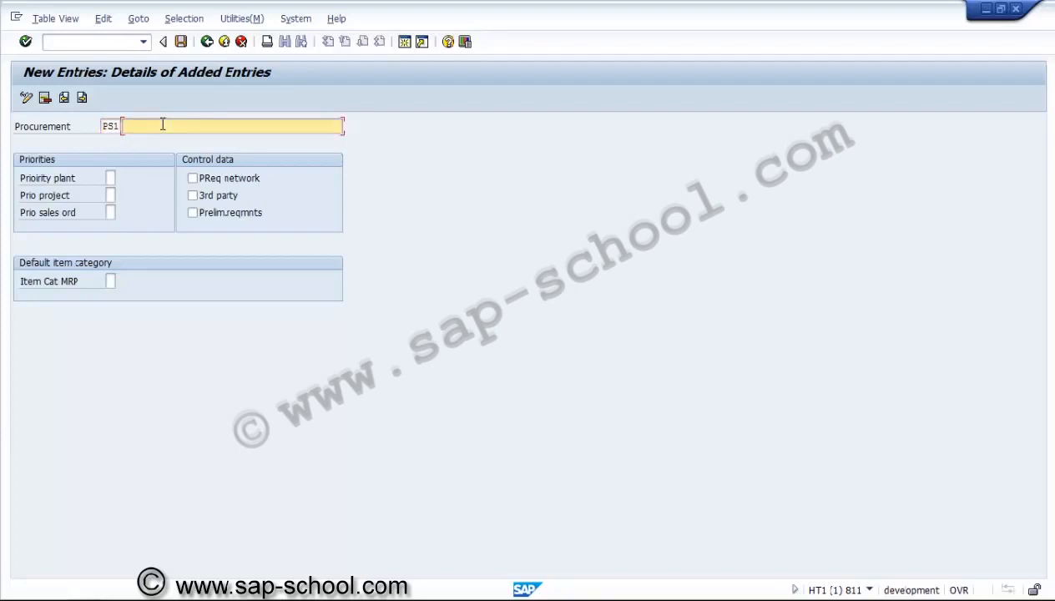
text(PReq for.Network)
Set the indicator's priorities to plant 2, project 1 and sales order 3, and enable PReq network in the control data
click(110, 177)
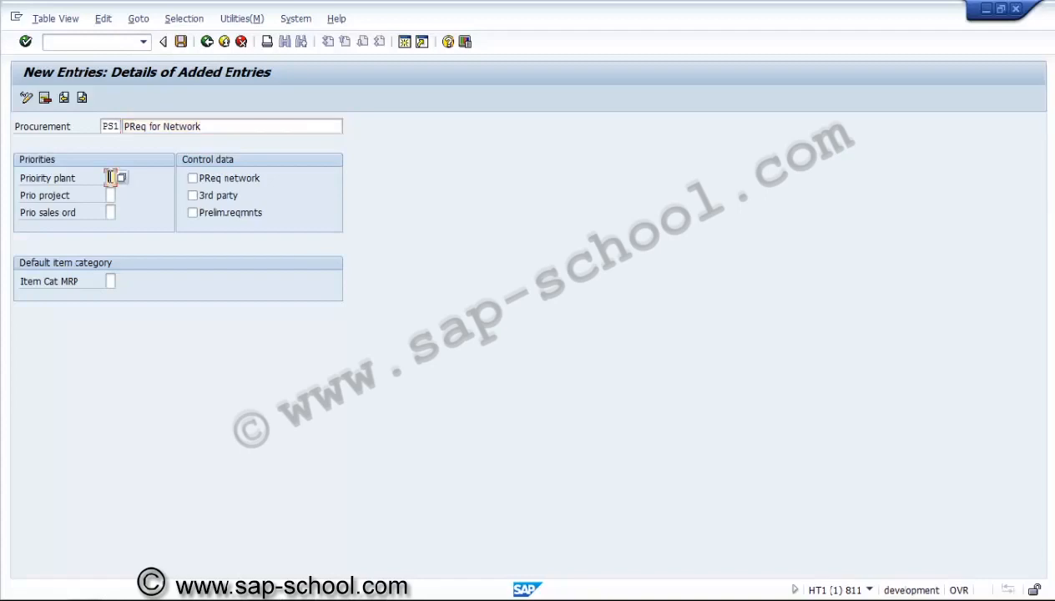
click(109, 194)
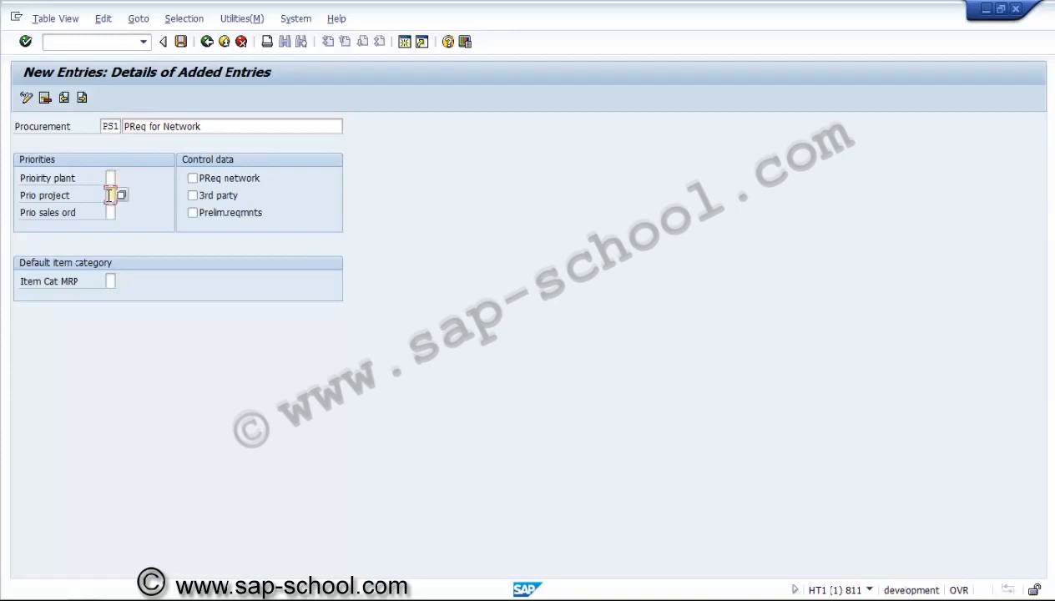
text(1)
key(shift+Tab)
text(2)
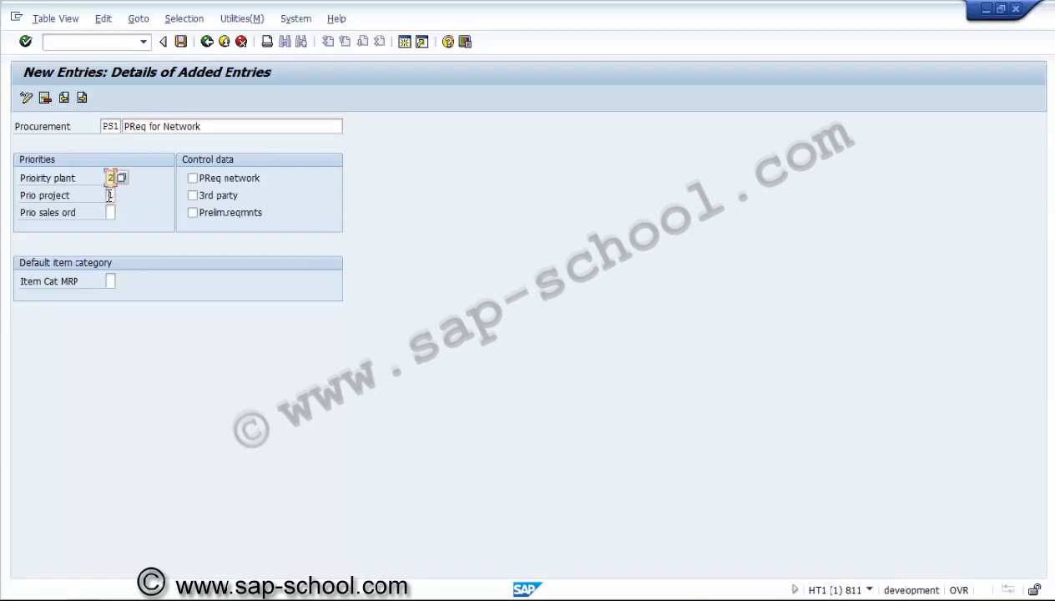
key(Tab)
key(Tab)
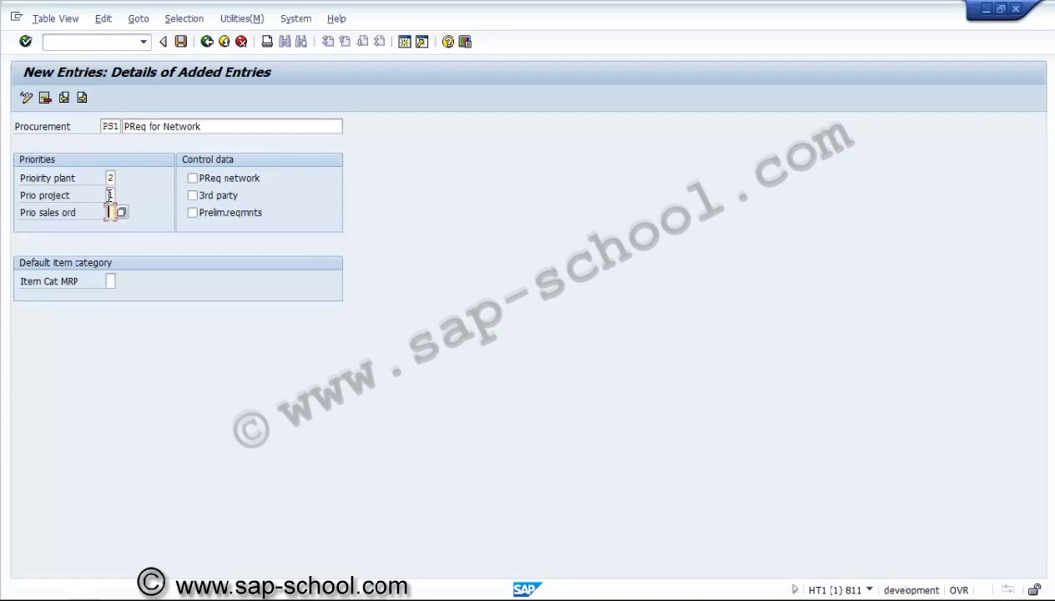
text(3)
click(223, 182)
click(112, 282)
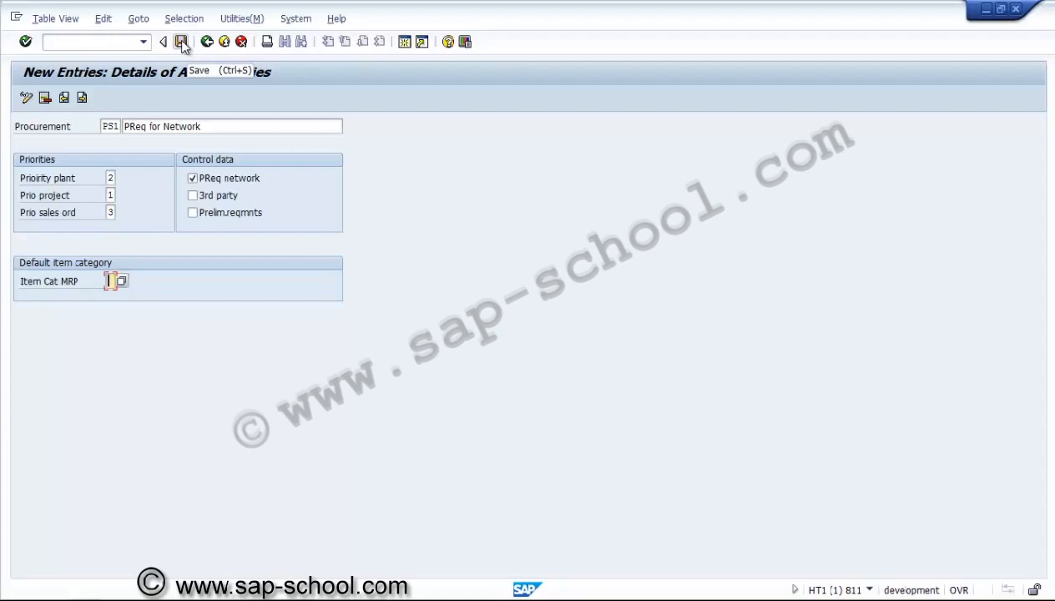
Save the procurement indicator in a new customizing request described as "PS - Procurement indicator"
click(182, 42)
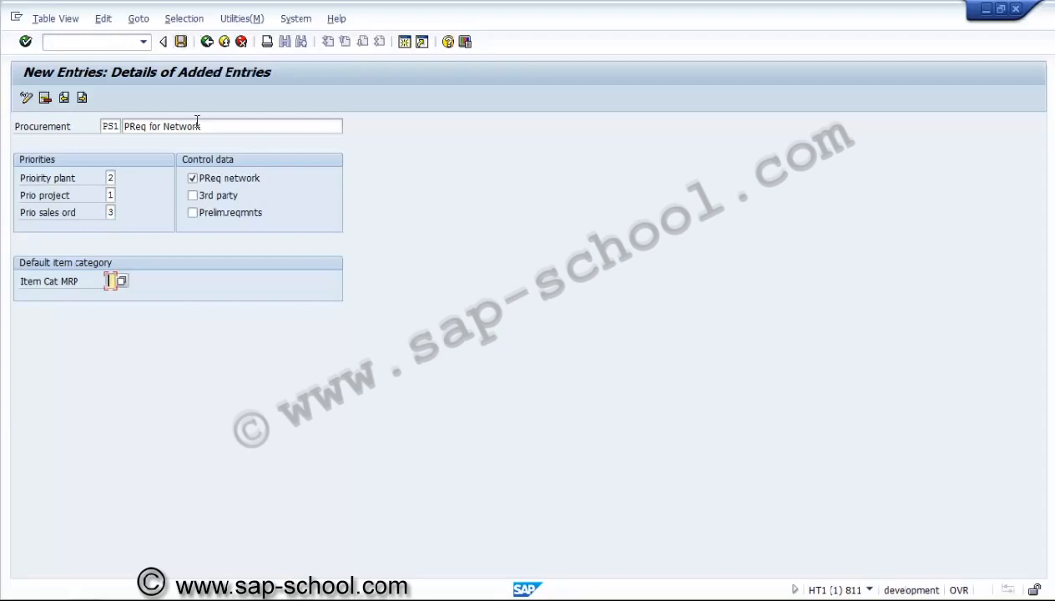
click(182, 41)
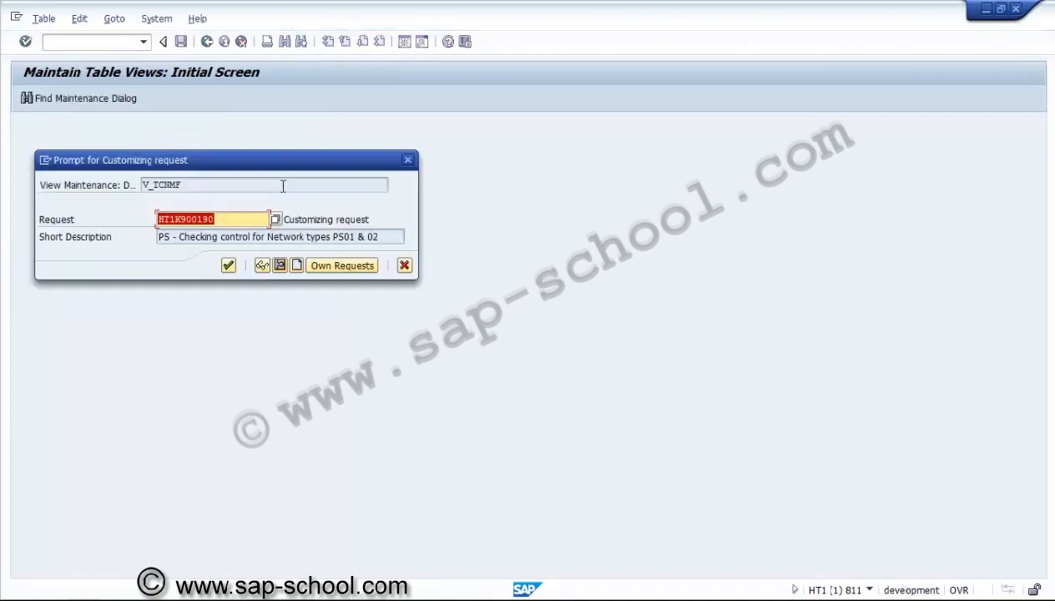
click(297, 266)
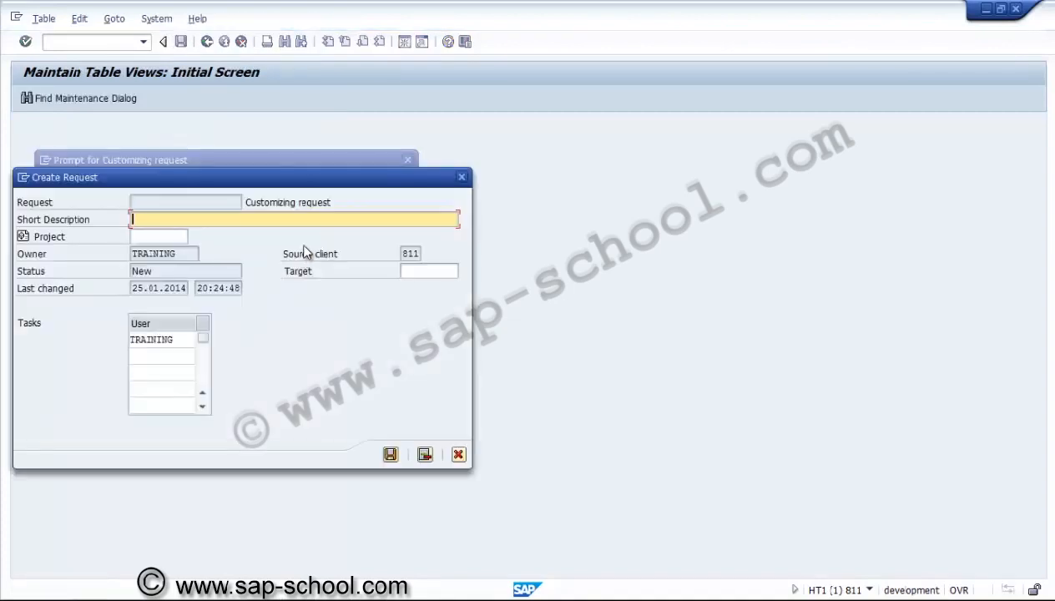
text(PS)
text(Procu)
text(rment)
key(BackSpace)
key(BackSpace)
key(BackSpace)
key(BackSpace)
key(BackSpace)
text(ement indicator)
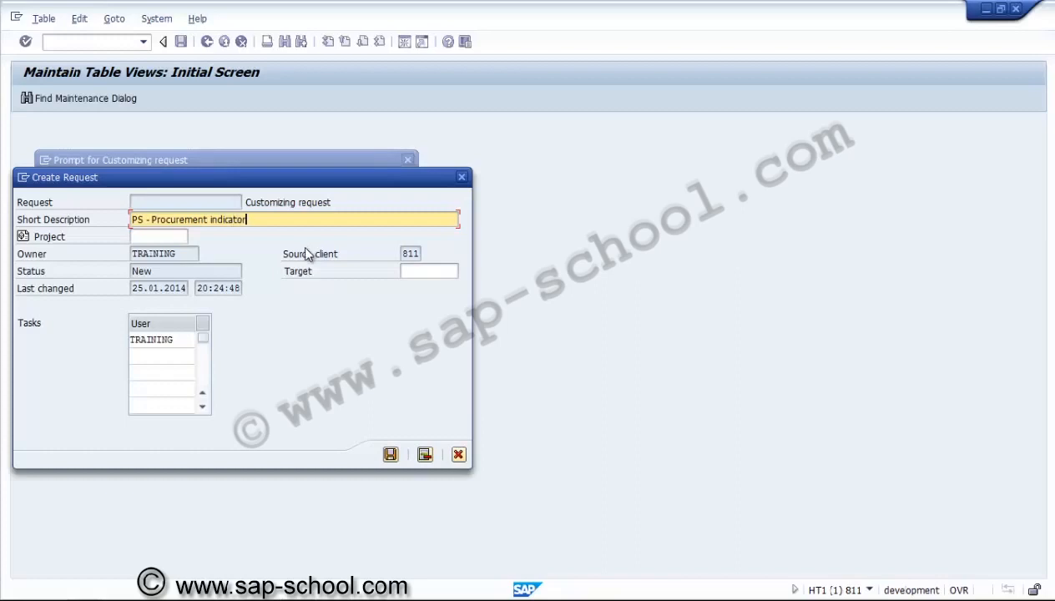
click(390, 454)
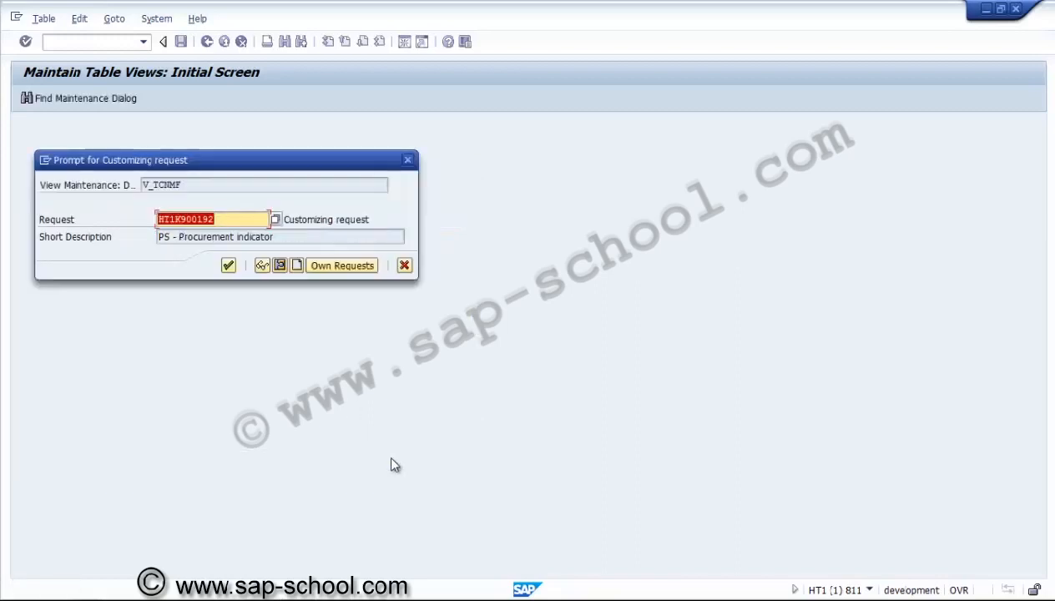
click(229, 268)
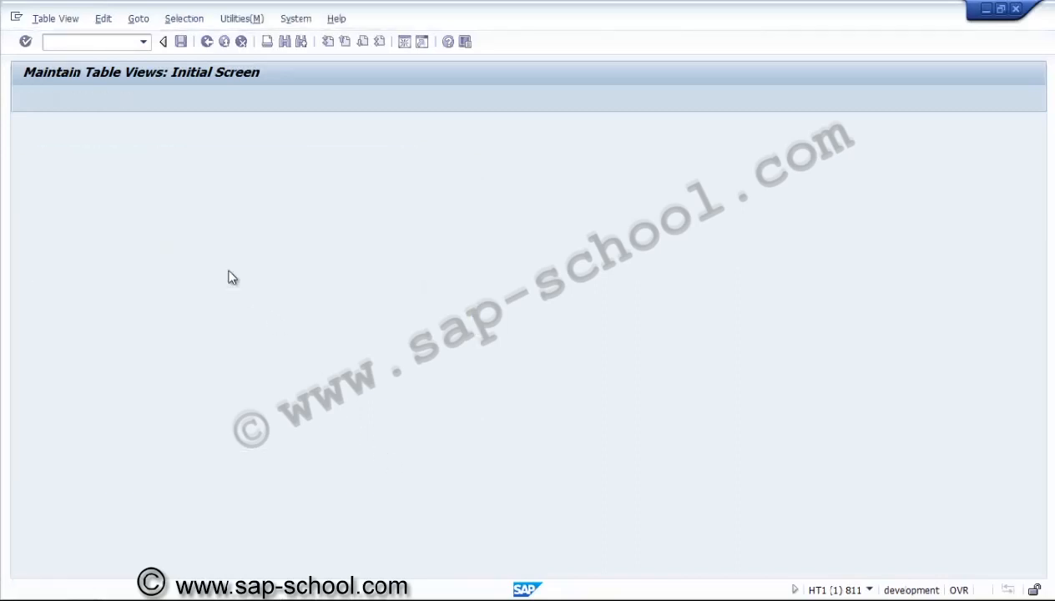
Return to the implementation guide and open Check Acct Asst Categories and Document Types for Purc.Reqs under Procurement
click(193, 214)
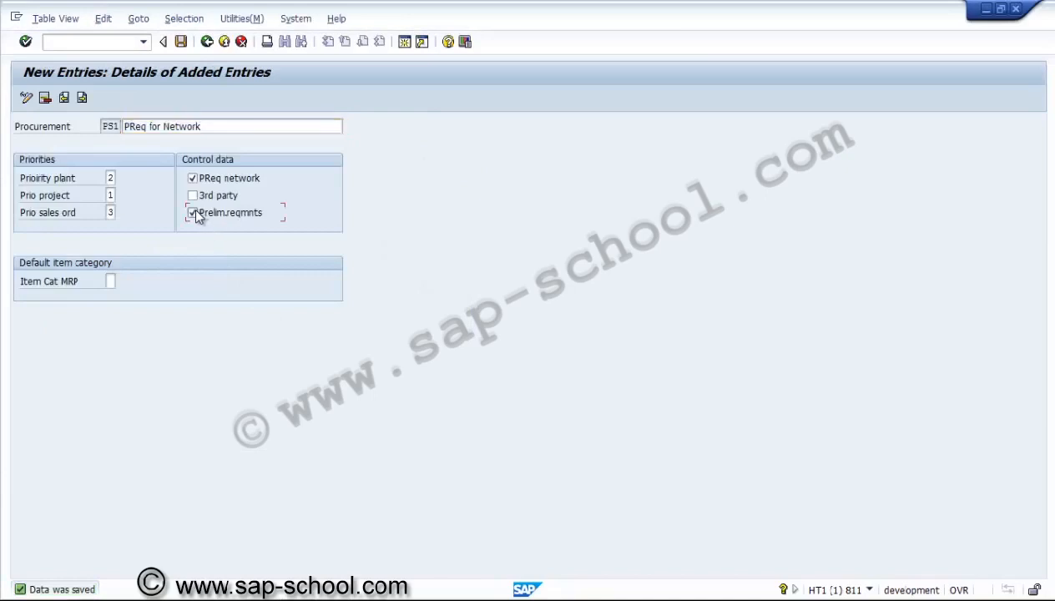
click(213, 48)
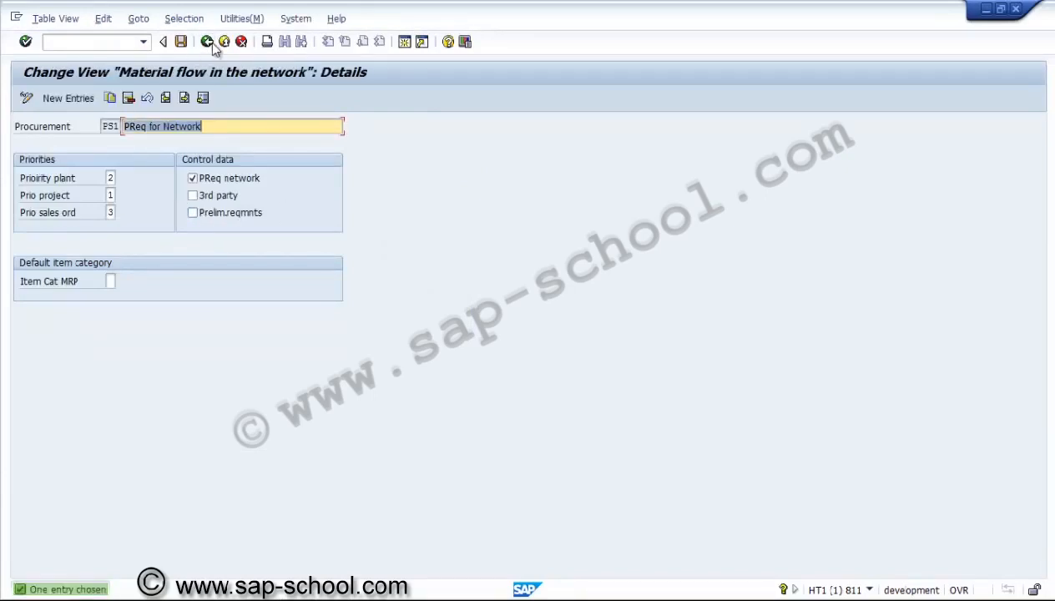
click(212, 48)
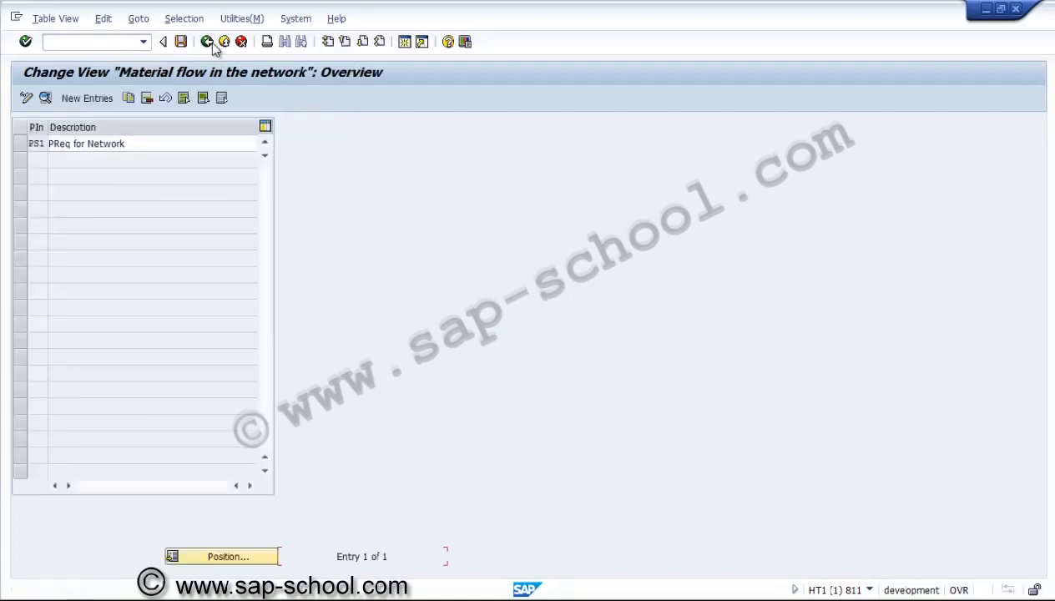
click(207, 42)
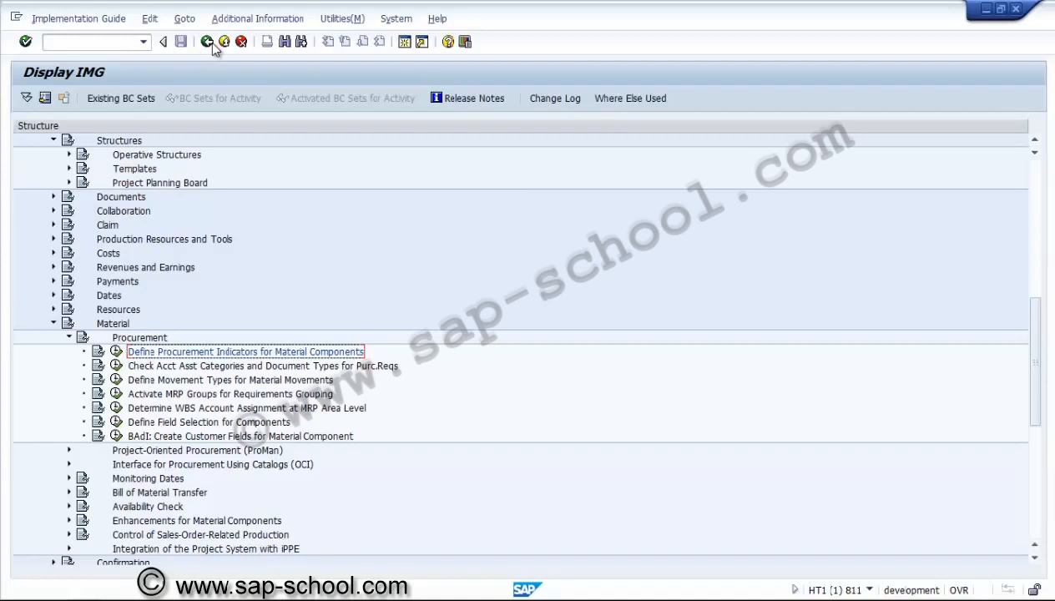
click(116, 365)
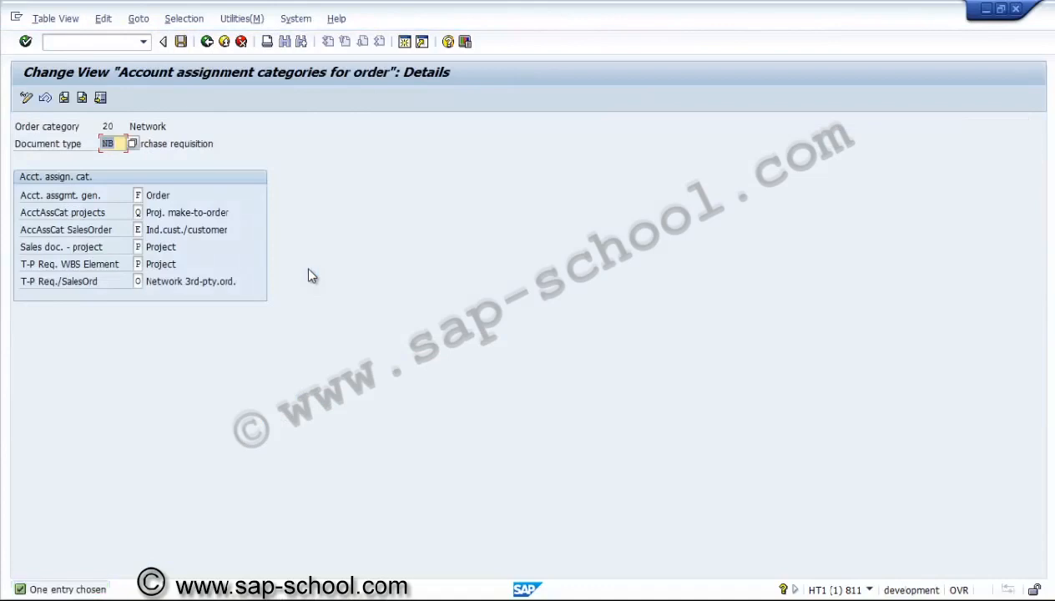
click(120, 144)
click(139, 195)
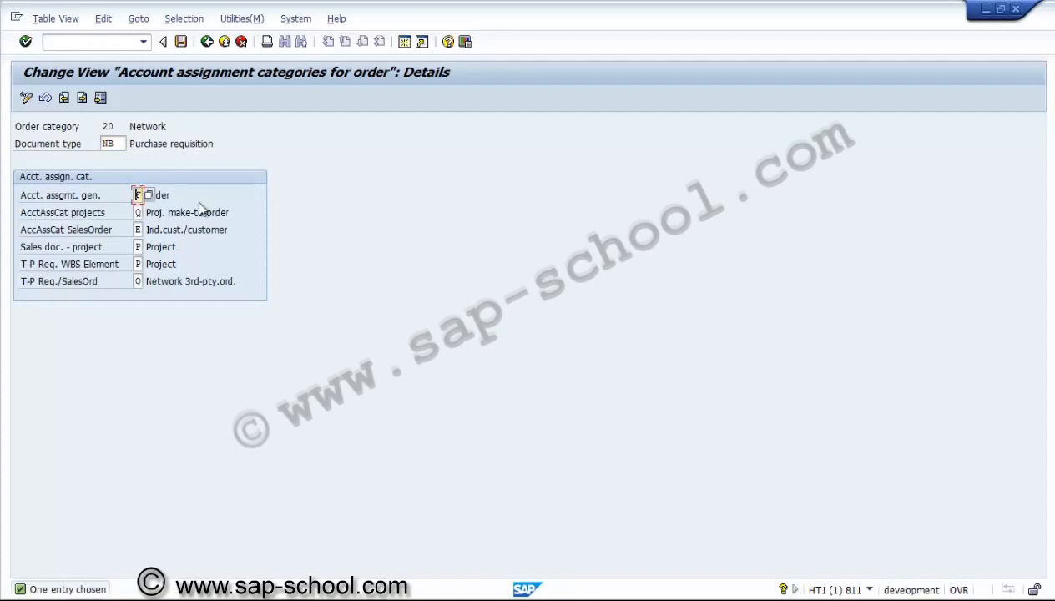
click(171, 231)
click(156, 281)
click(138, 194)
key(Delete)
text(N)
key(BackSpace)
text(F)
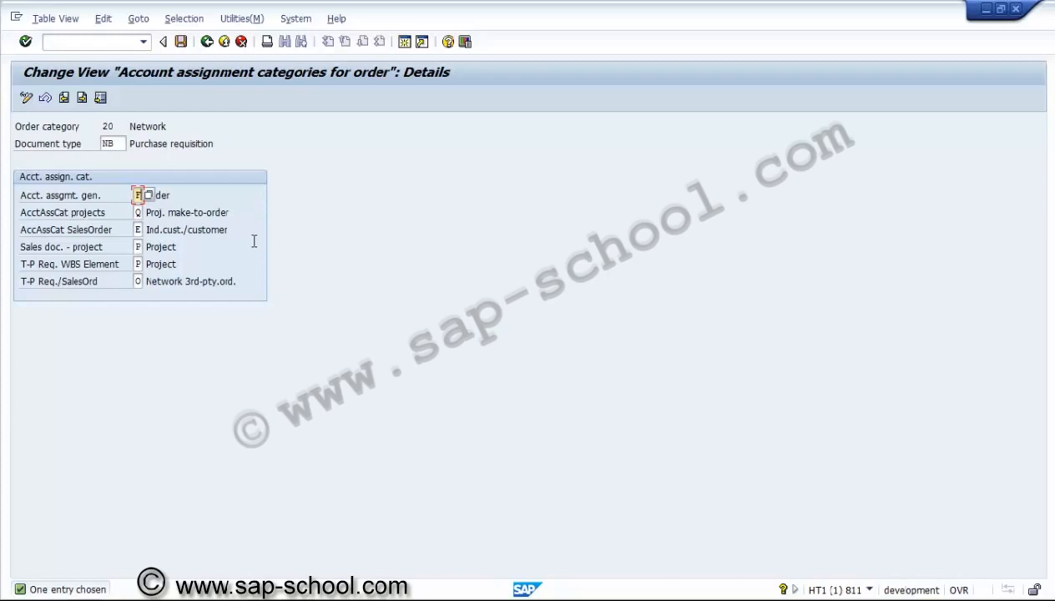
Exit the account assignment category settings for the network order category and return to the implementation guide
click(209, 43)
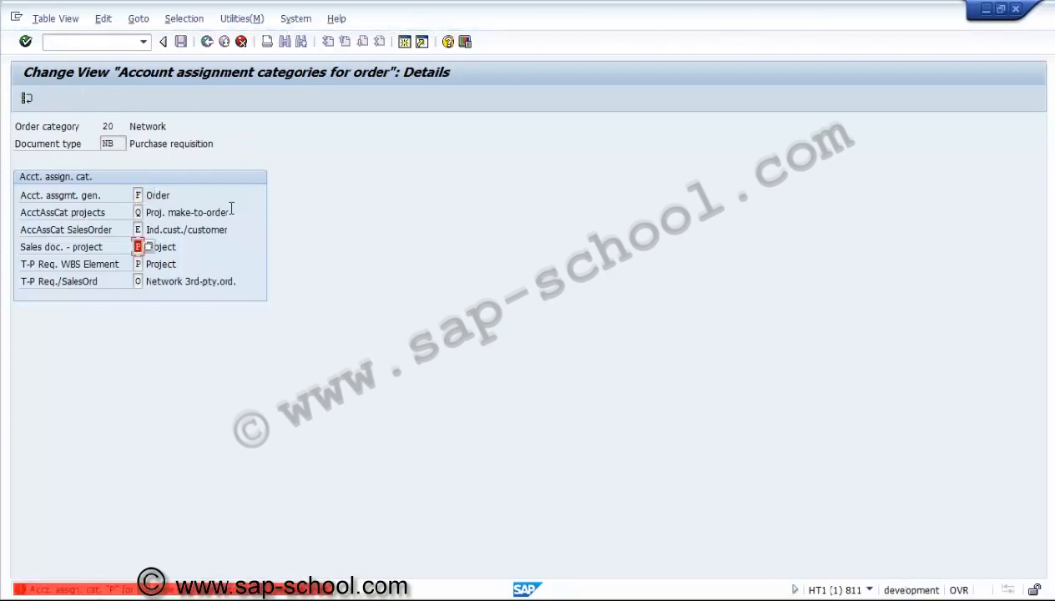
click(27, 98)
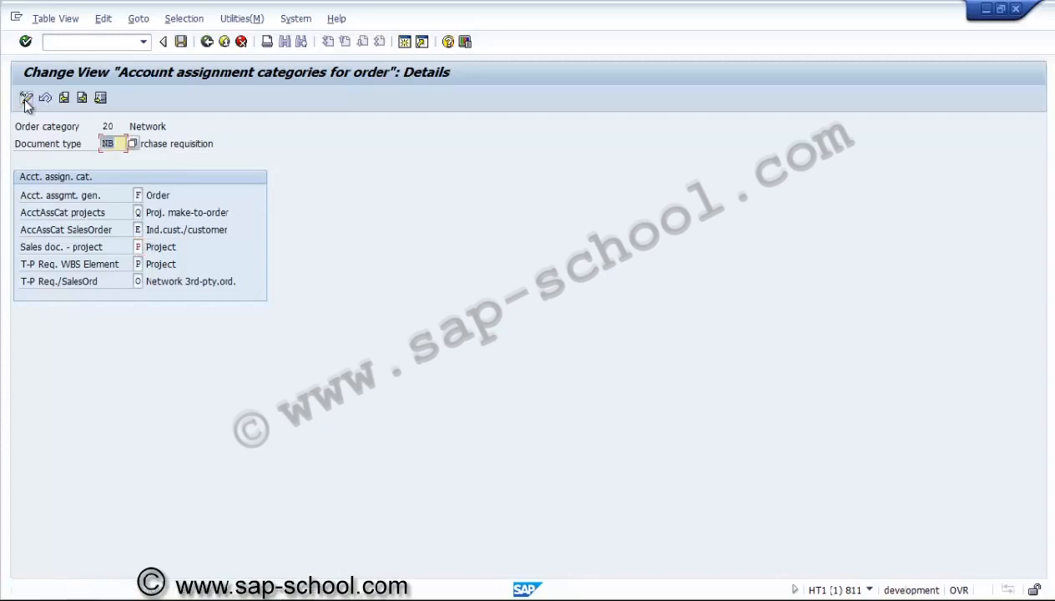
click(207, 42)
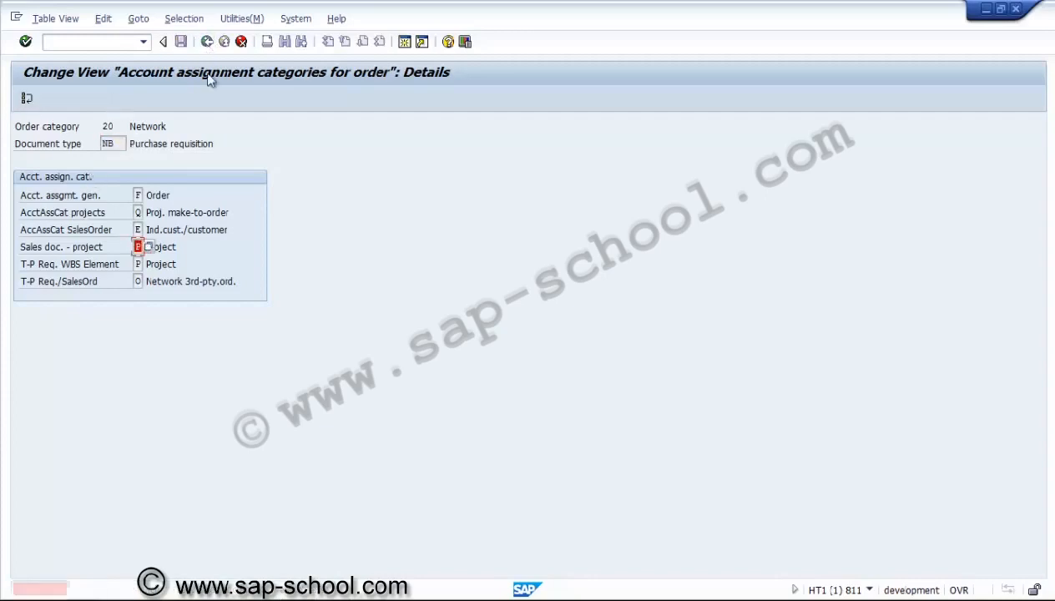
click(27, 97)
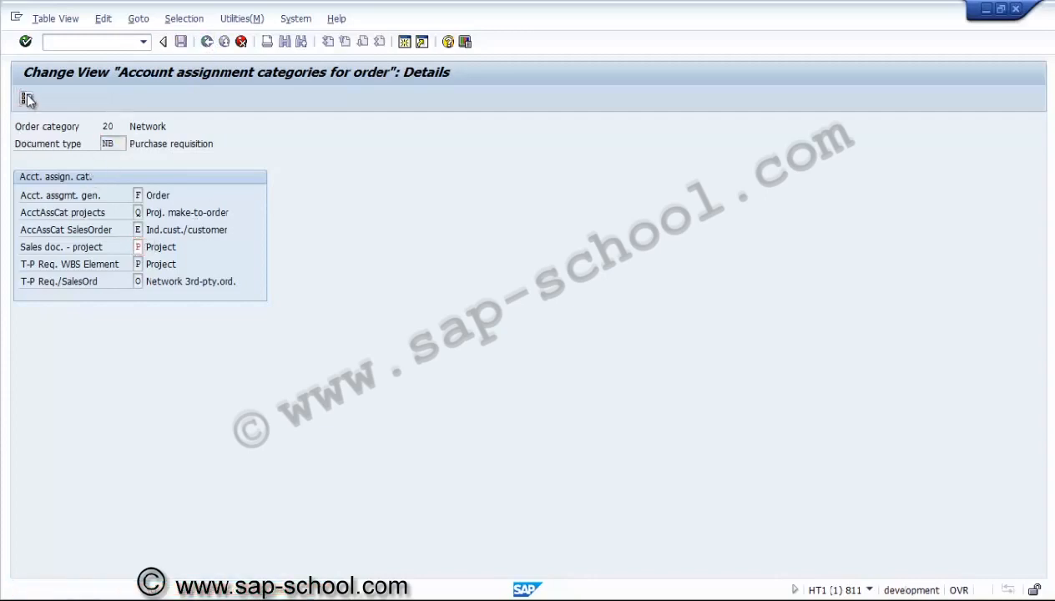
click(207, 41)
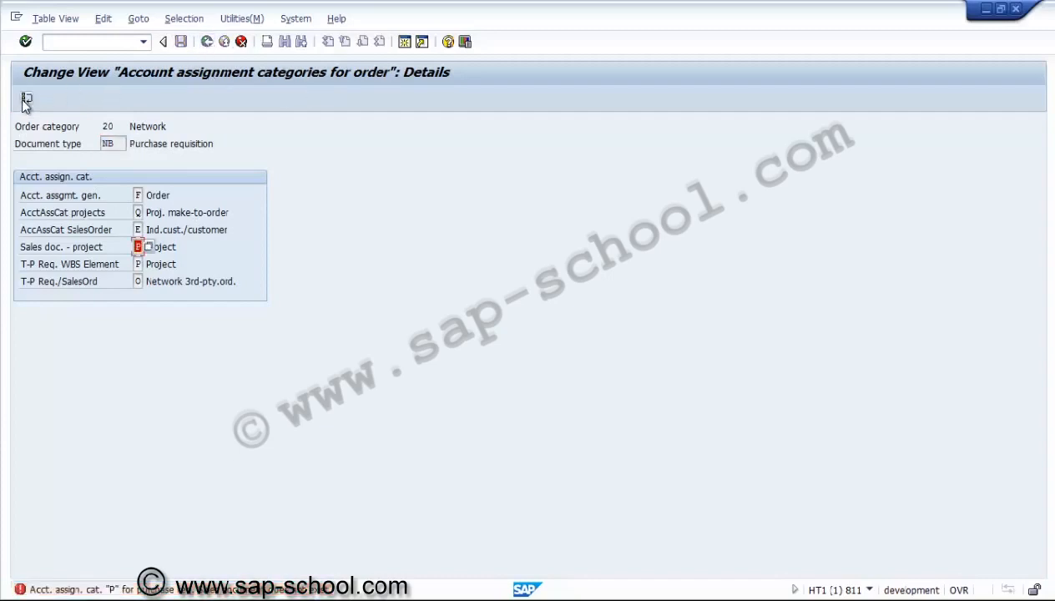
click(27, 97)
click(241, 43)
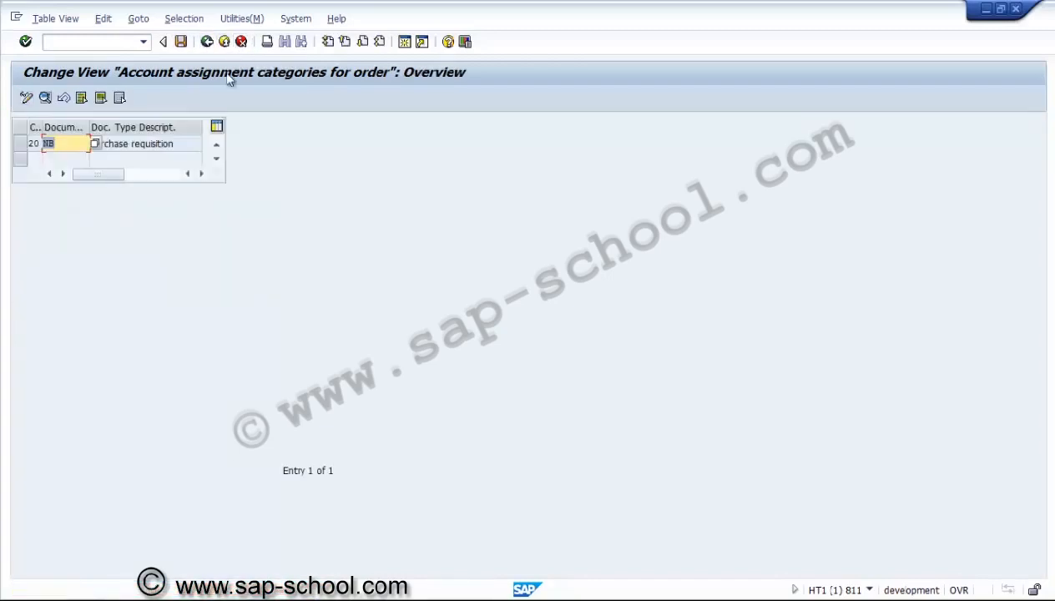
click(20, 147)
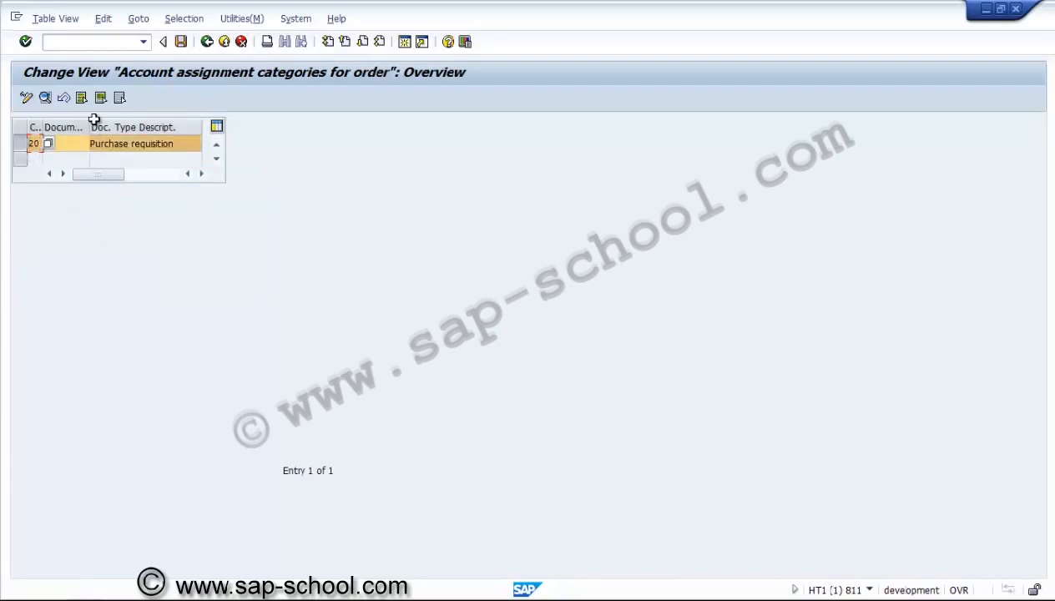
click(207, 42)
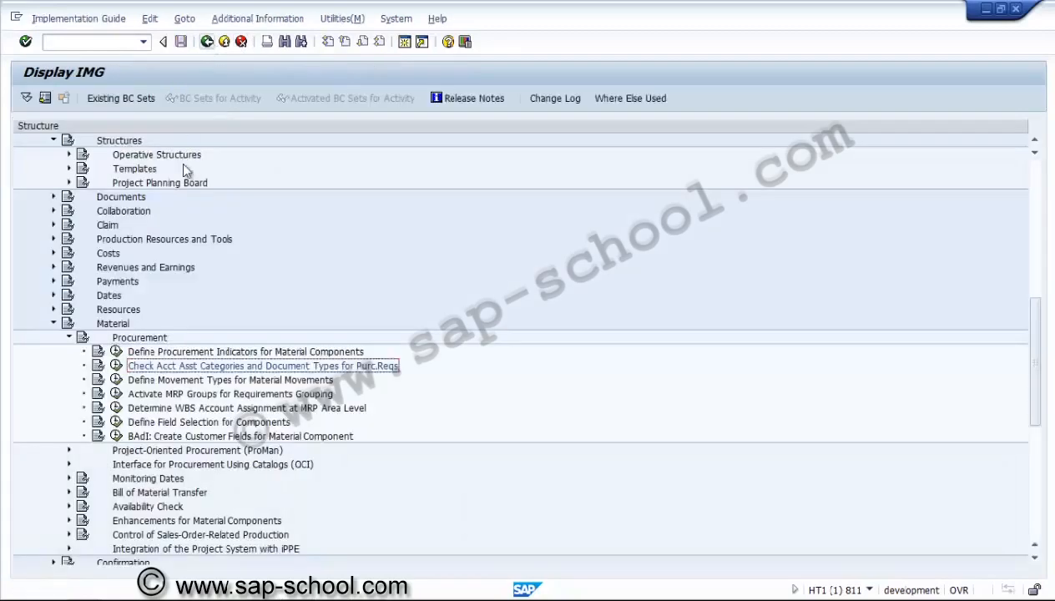
Reopen the account assignment categories and document types activity, and set document type ZNB and general account assignment category N
click(115, 367)
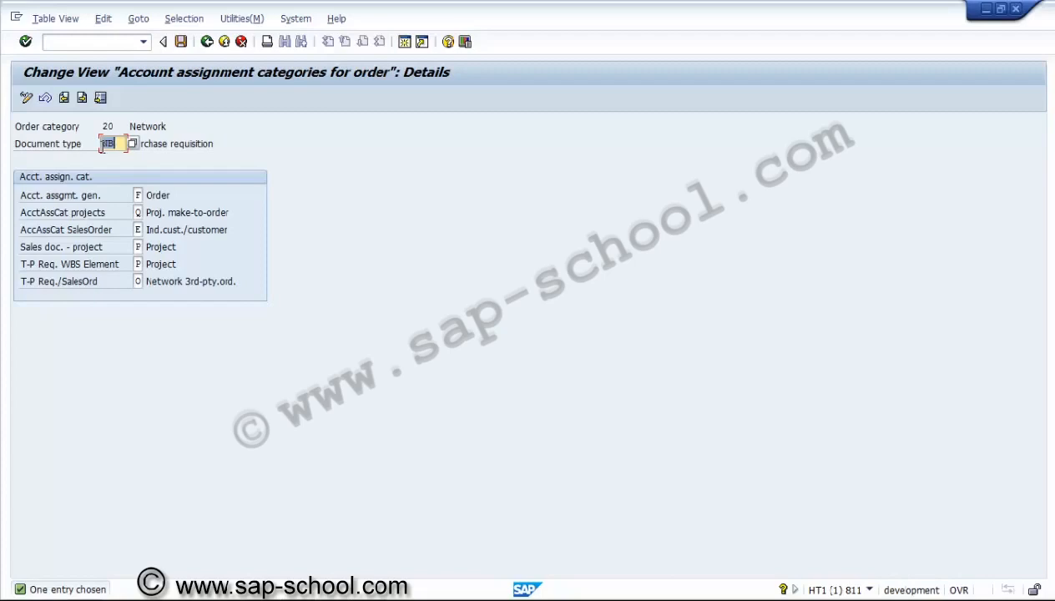
text(an)
key(BackSpace)
key(BackSpace)
text(ZNB)
click(136, 195)
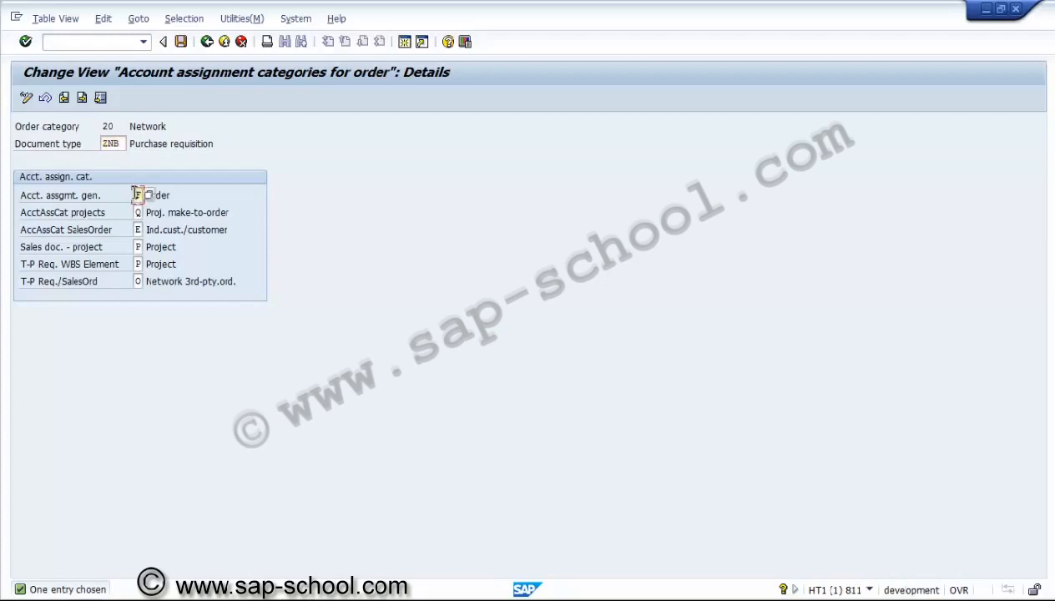
text(N)
Set the Sales doc. - project category to D (Ind.cust/settlm.proj) and clear the T-P Req. WBS Element category
click(138, 230)
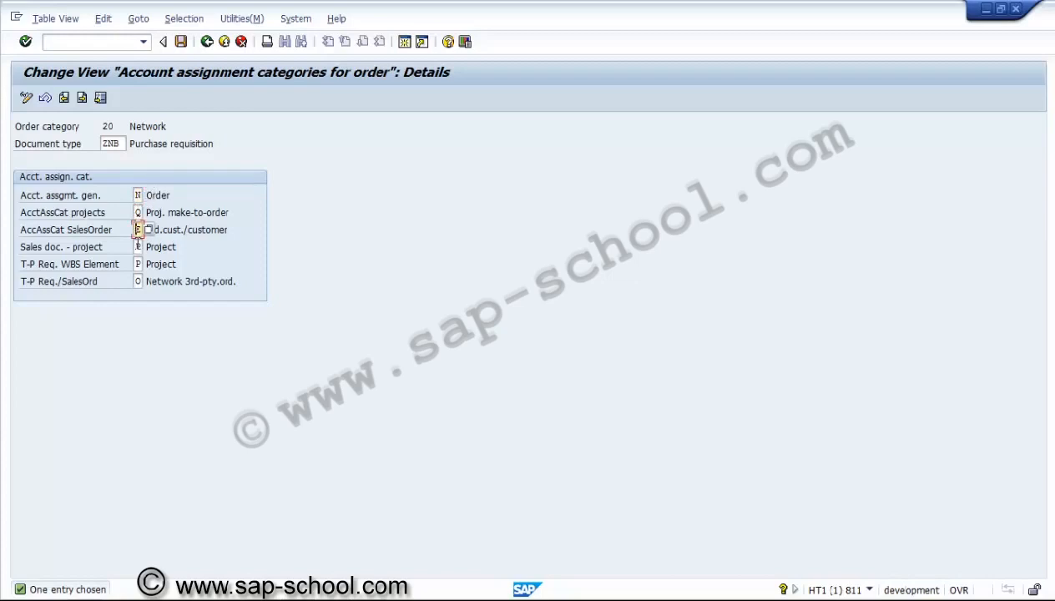
click(138, 246)
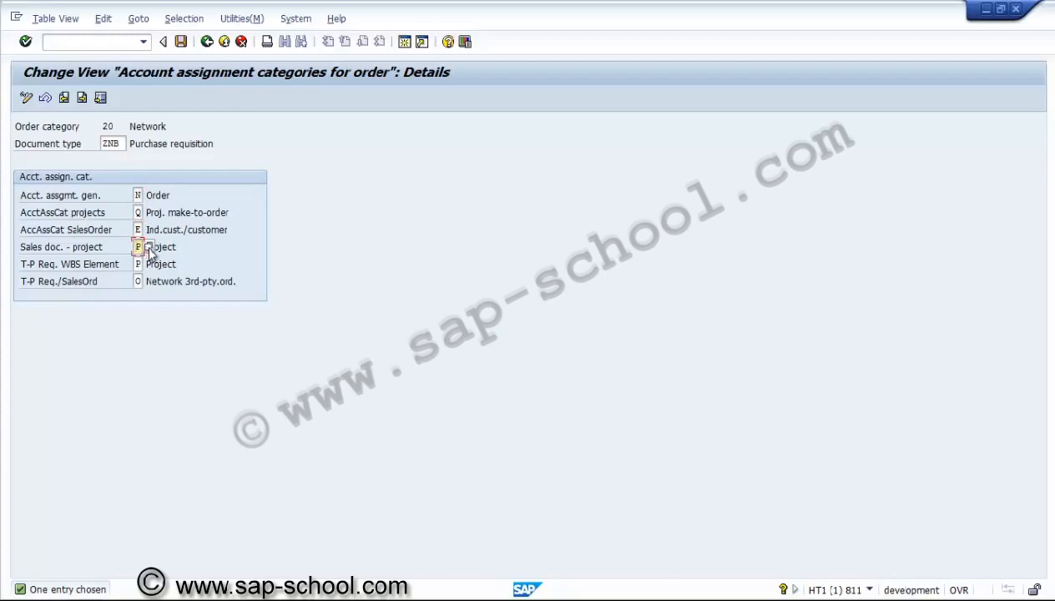
click(150, 248)
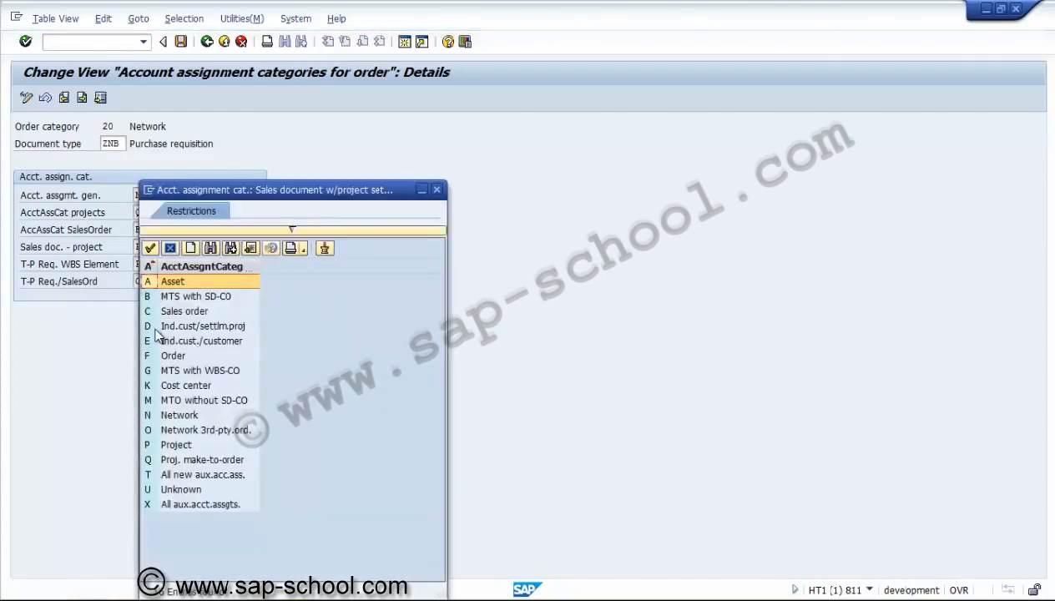
double_click(159, 327)
key(Tab)
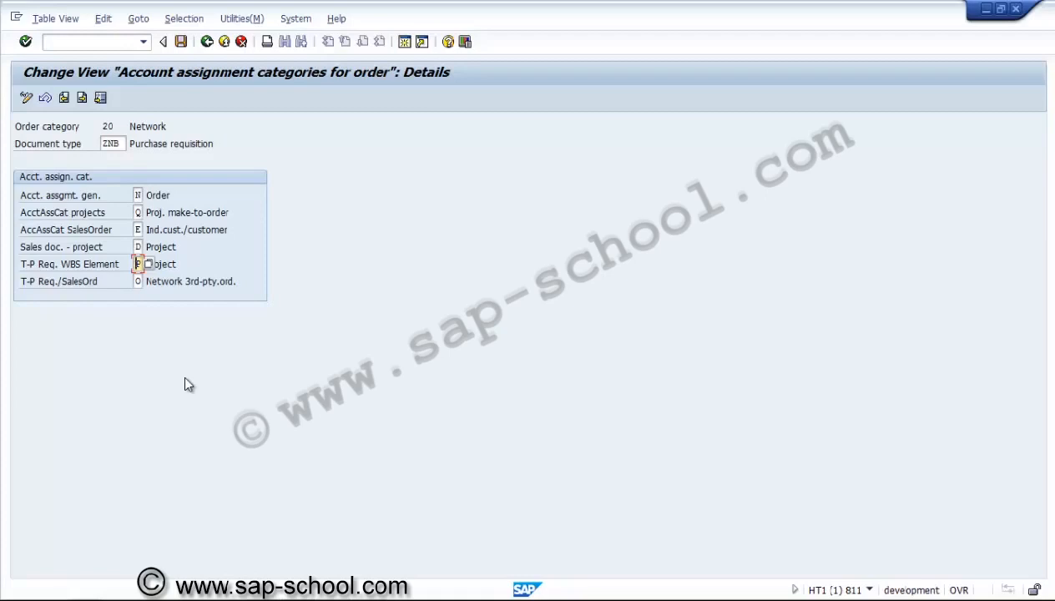
key(Delete)
key(Tab)
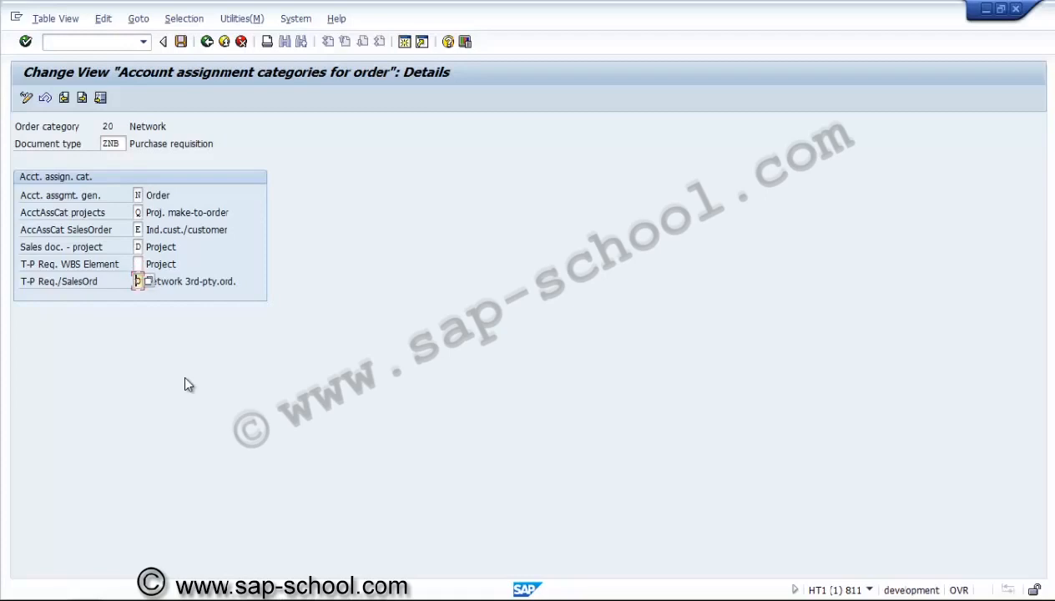
Clear the T-P Req./SalesOrd category and set the document type to NB for the network order category
key(Delete)
key(Return)
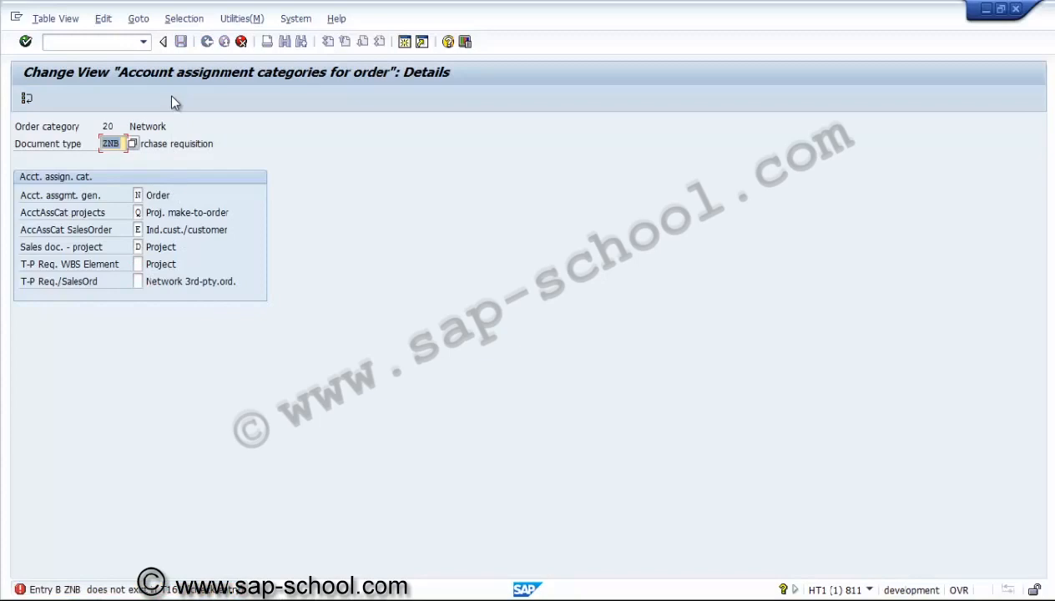
click(107, 144)
key(Return)
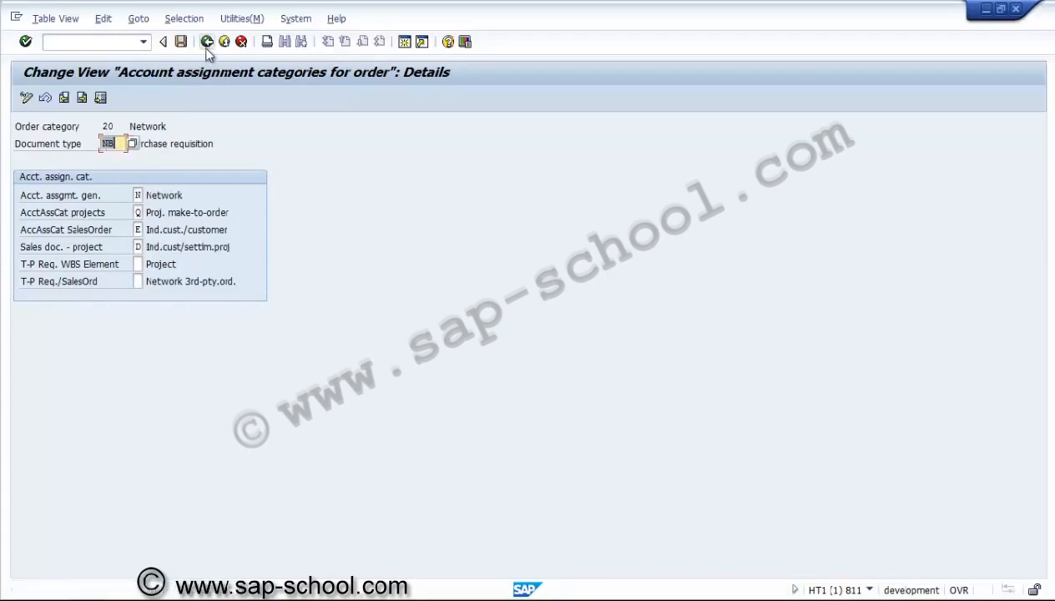
Save the account assignment categories to a new customizing request described as "PS - Acct. assignment and doc type"
click(181, 42)
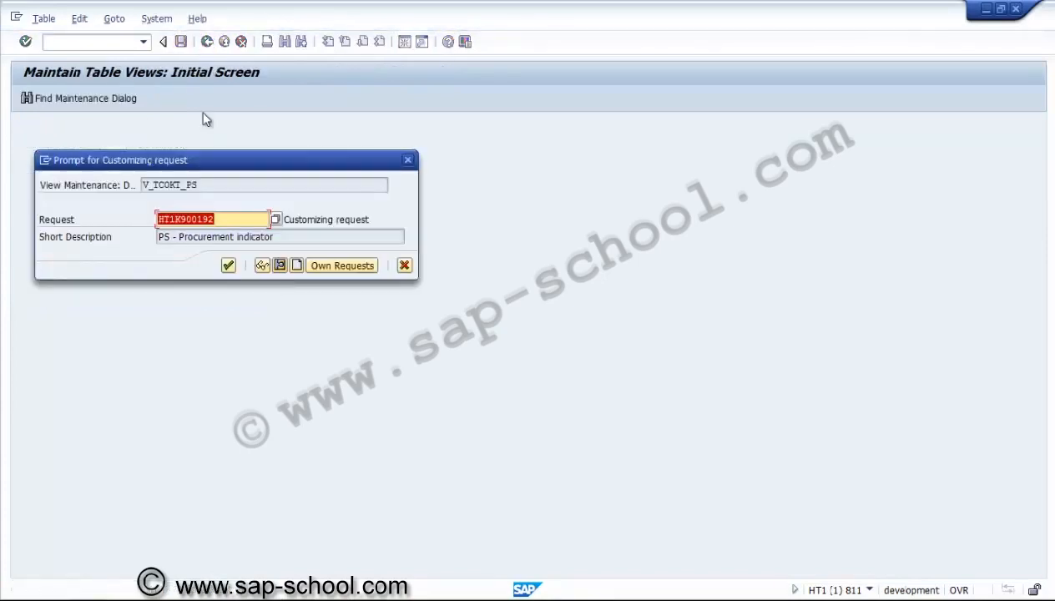
click(298, 266)
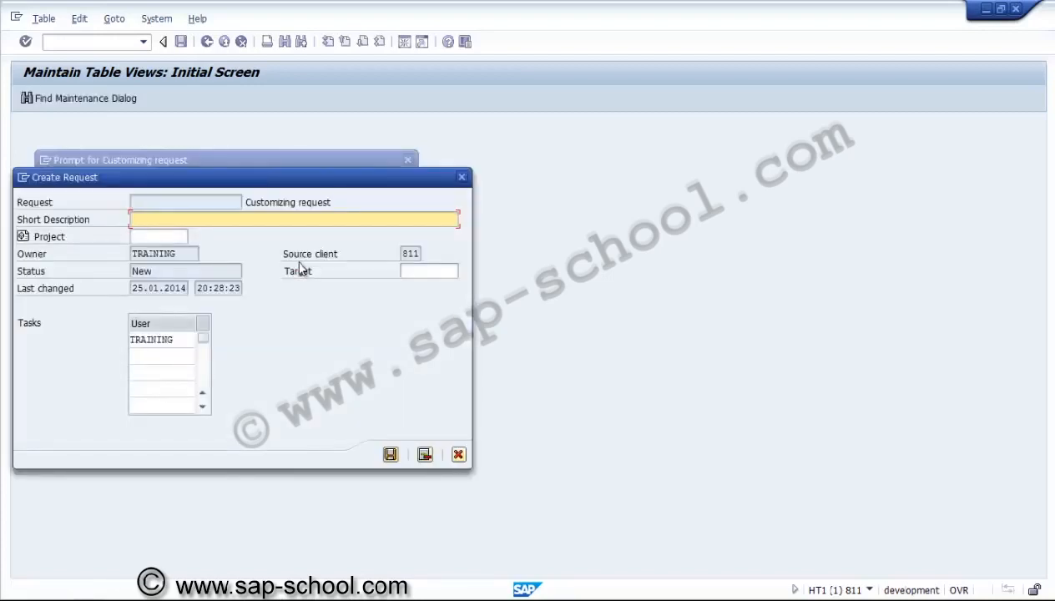
text(PS - Acct. assignment )
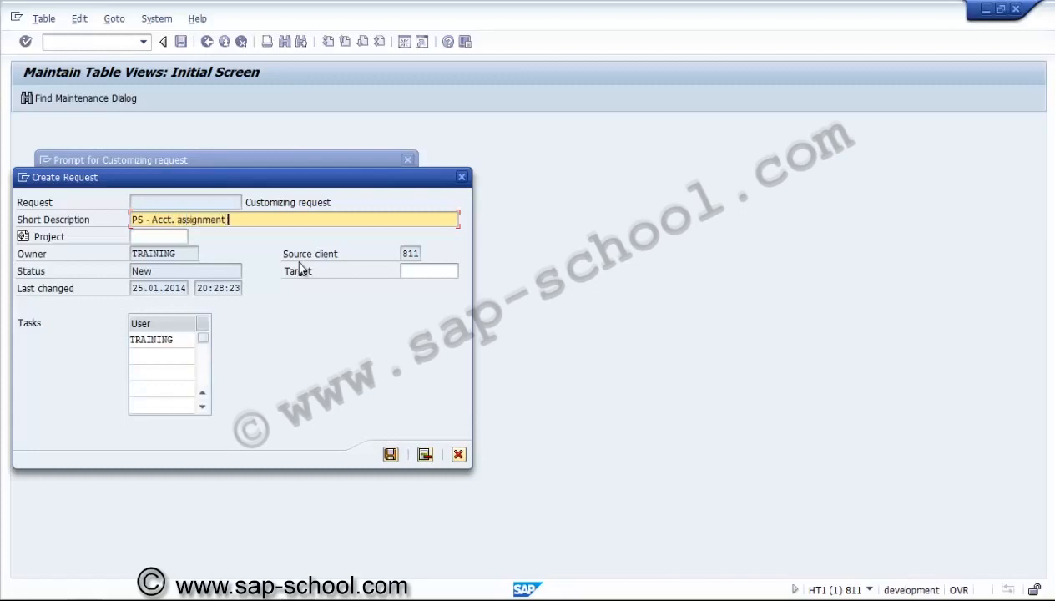
text(and doc type)
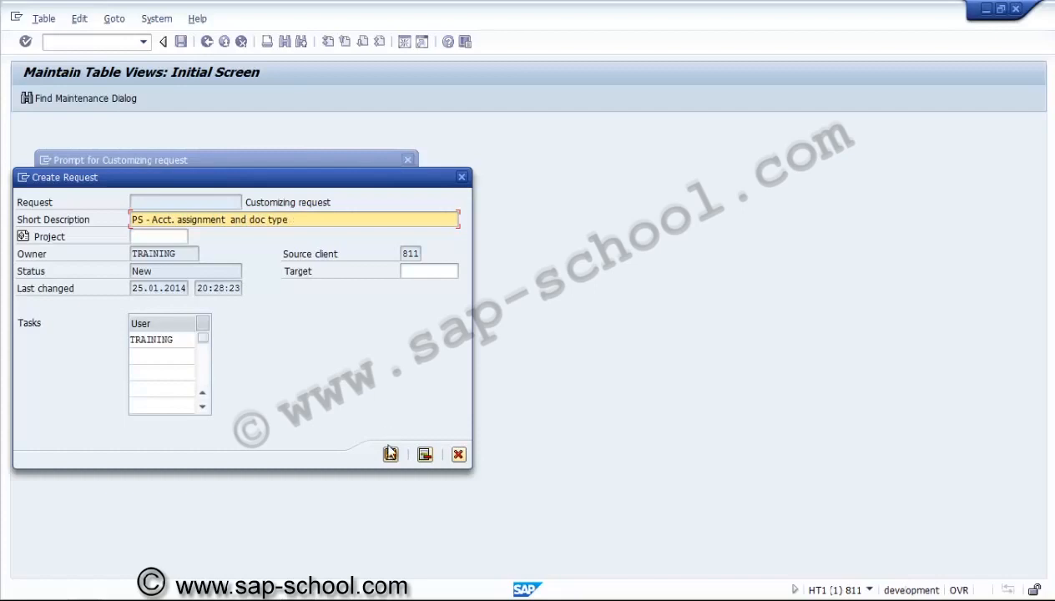
click(390, 455)
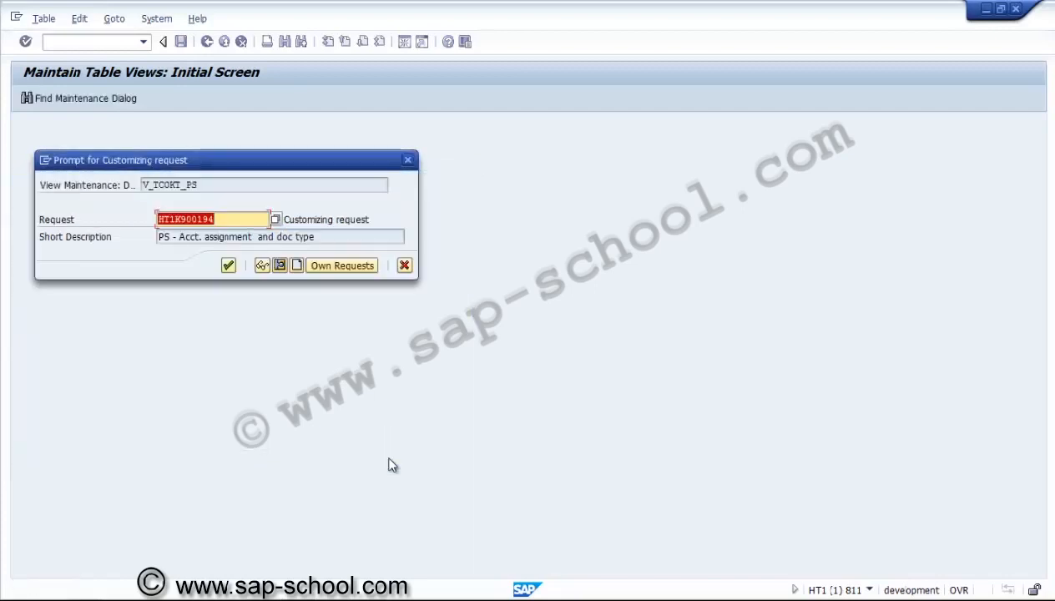
key(Return)
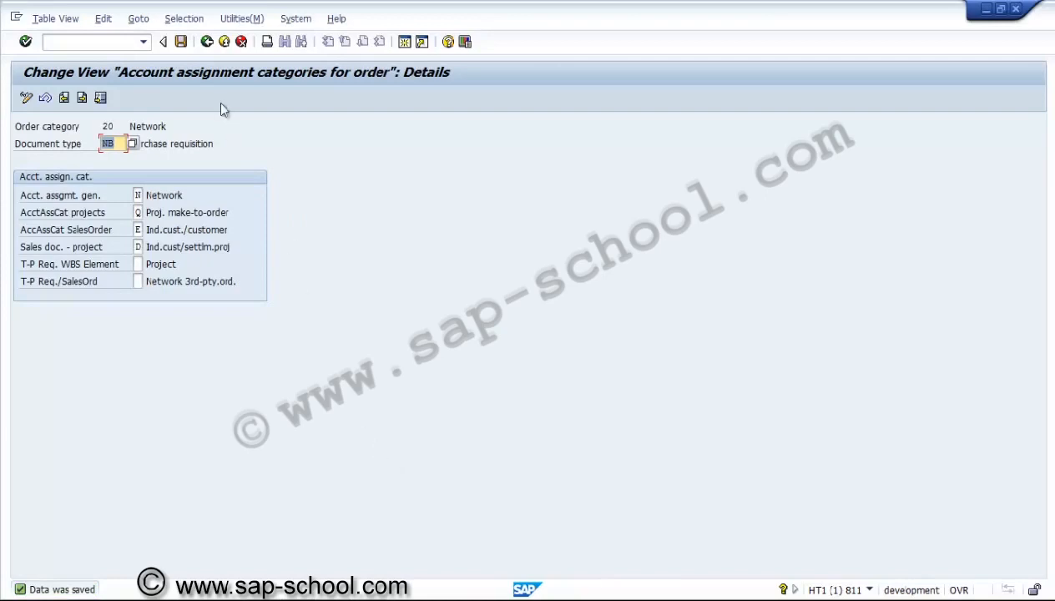
Return to the implementation guide and open Define Movement Types for Material Movements under Procurement
click(208, 43)
click(208, 42)
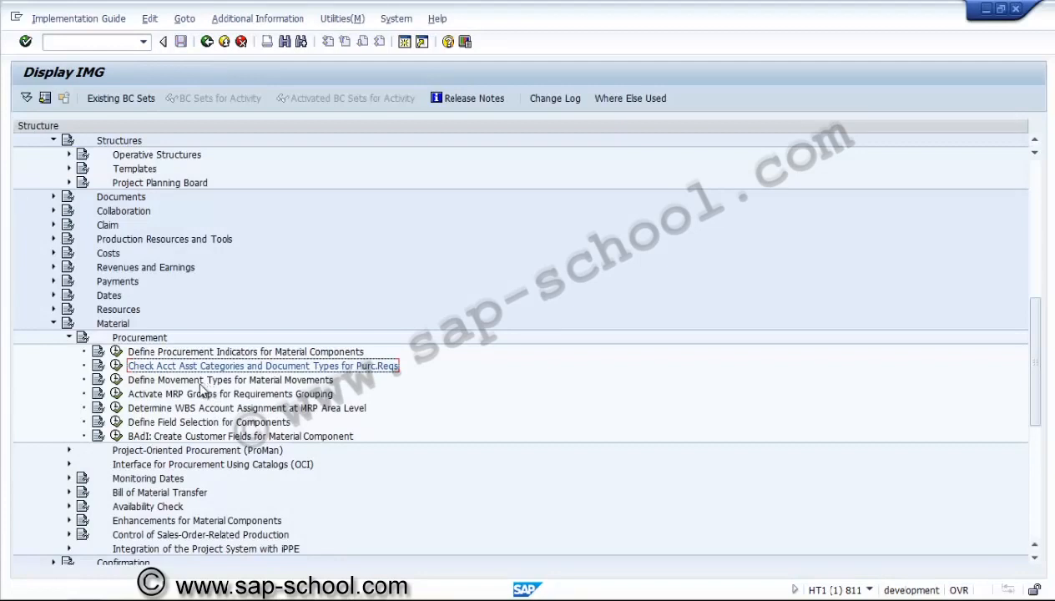
click(117, 380)
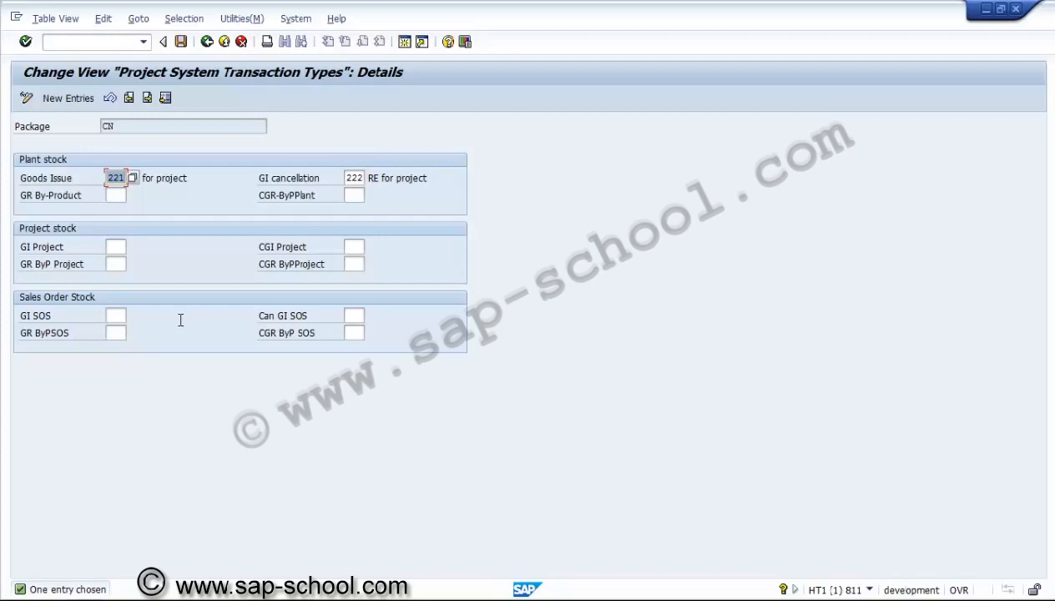
Set the project stock movement types to 281 (GI for network) for GI Project and 282 for CGI Project
click(117, 247)
text(251)
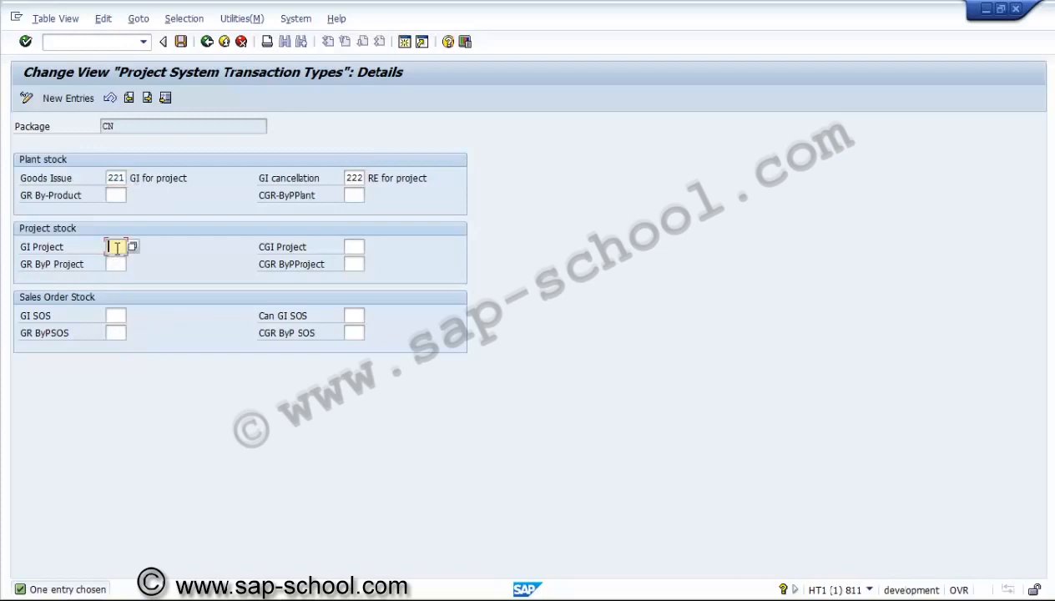
key(Tab)
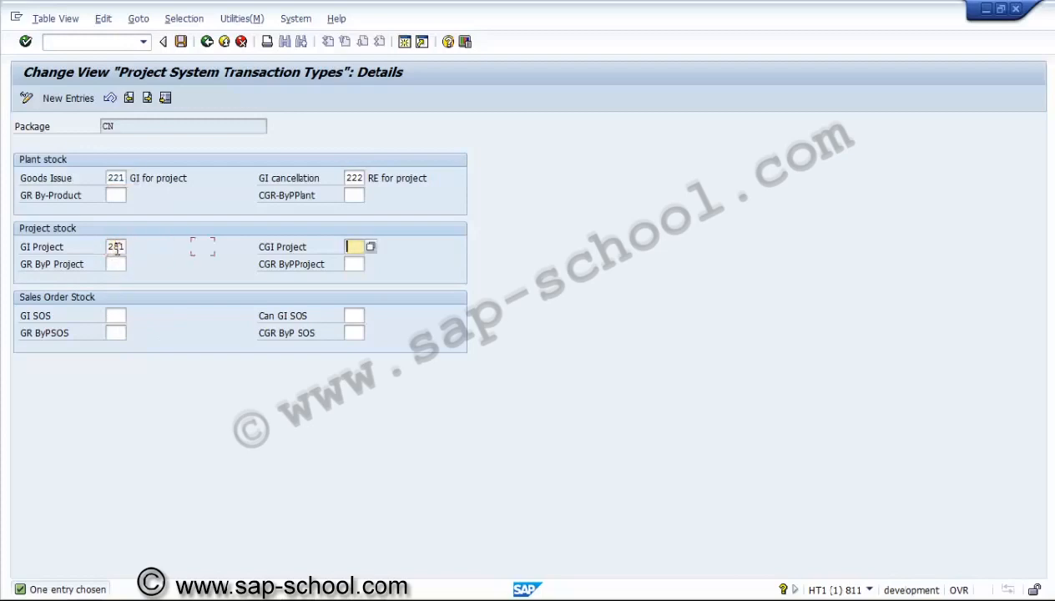
text(282)
click(117, 247)
key(Return)
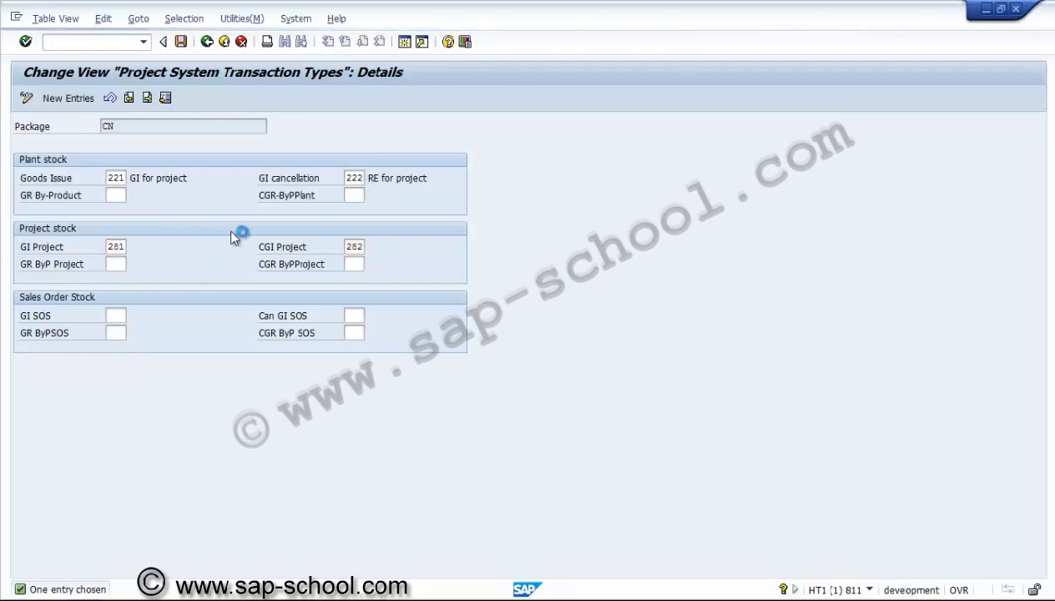
key(F4)
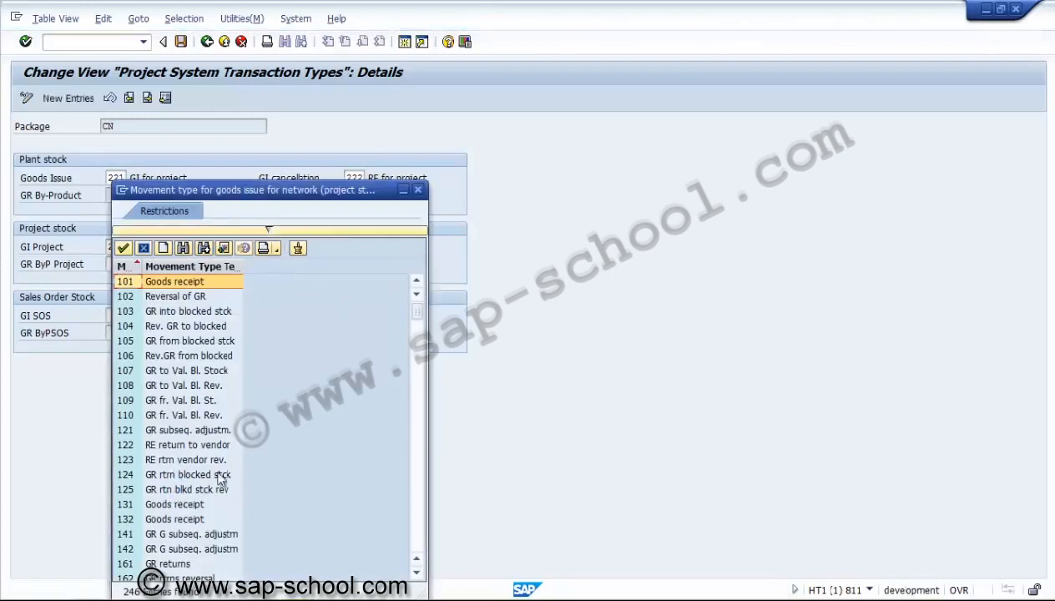
click(416, 517)
click(417, 517)
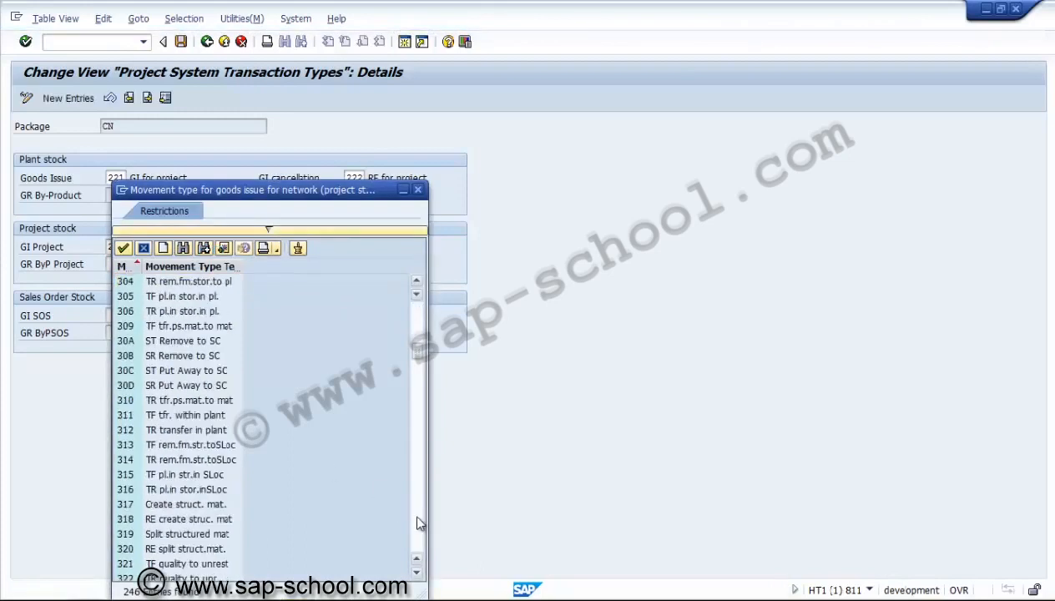
click(415, 309)
click(166, 475)
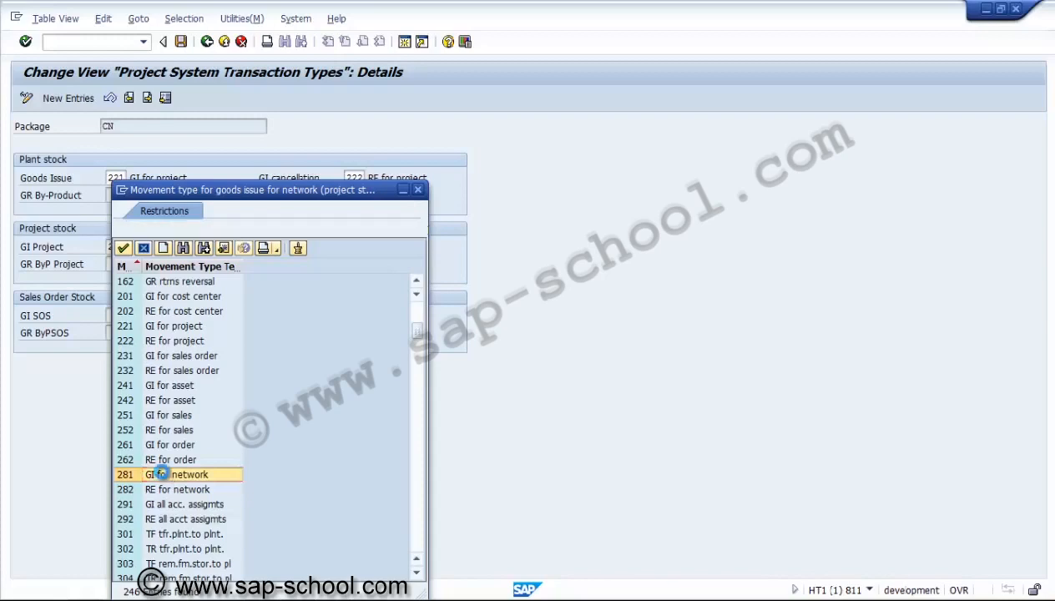
double_click(165, 475)
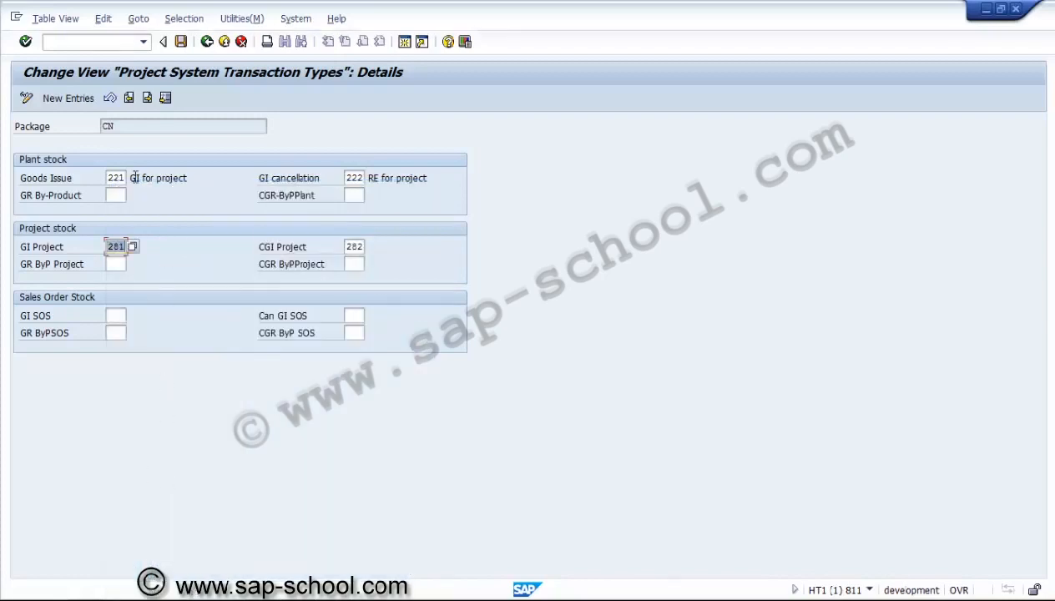
Set the plant stock movement types to 281 for Goods Issue and 282 for GI cancellation
click(121, 179)
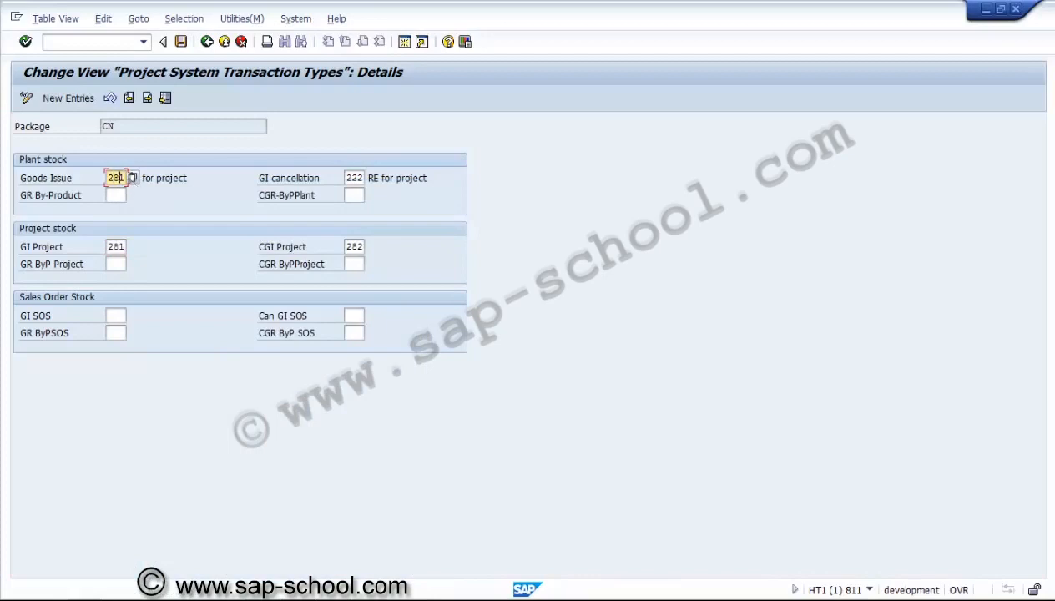
key(Tab)
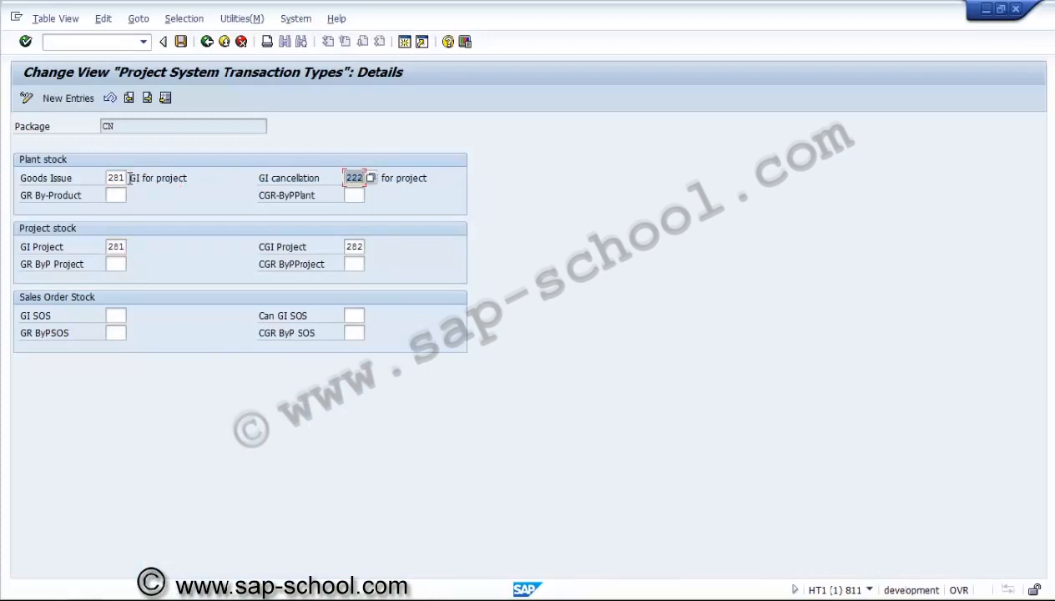
text(282)
Set the plant stock by-product movement types to 581 (GI by-prod. network) for GR By-Product and 582 for CGR-ByPPlant
click(118, 195)
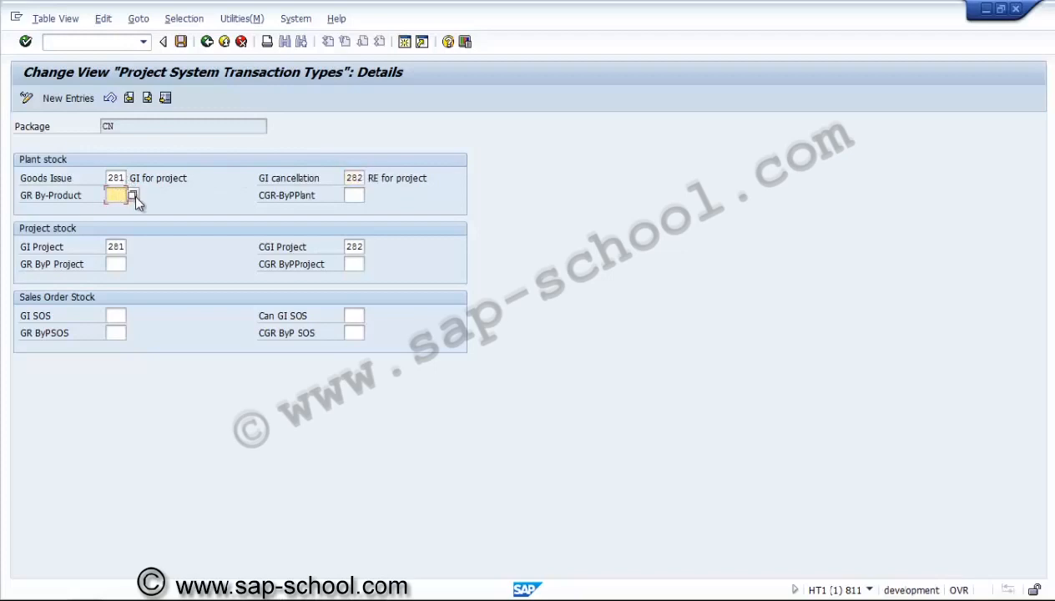
key(F4)
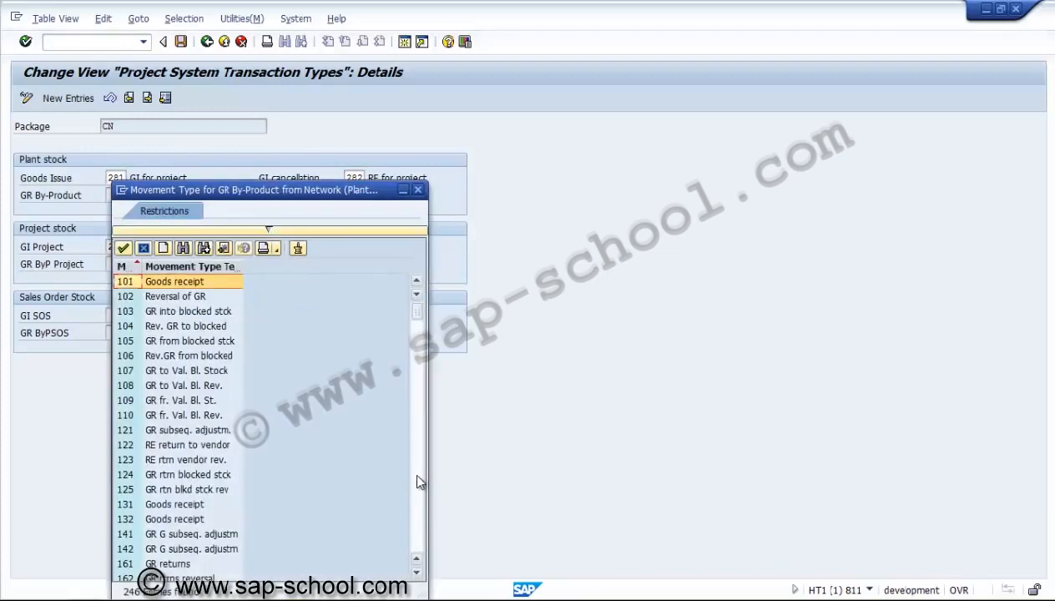
click(420, 482)
click(420, 482)
click(419, 482)
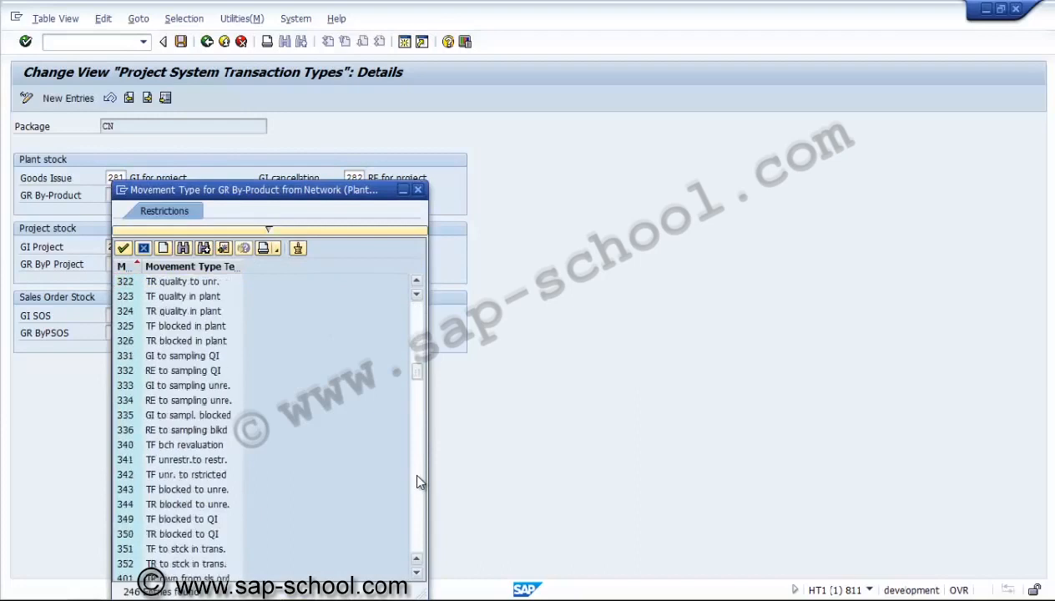
click(418, 479)
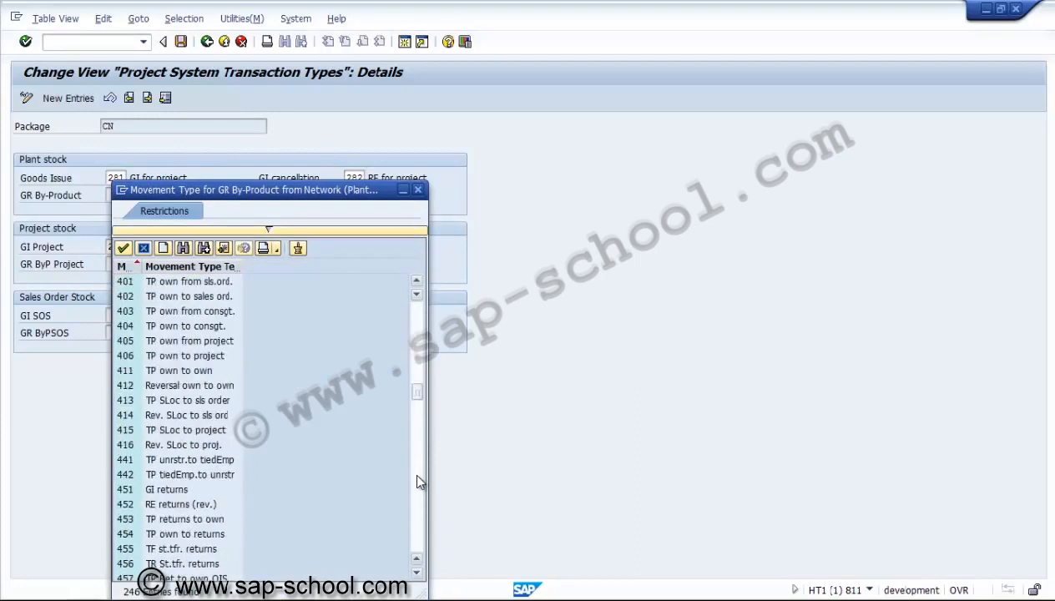
click(419, 483)
click(420, 483)
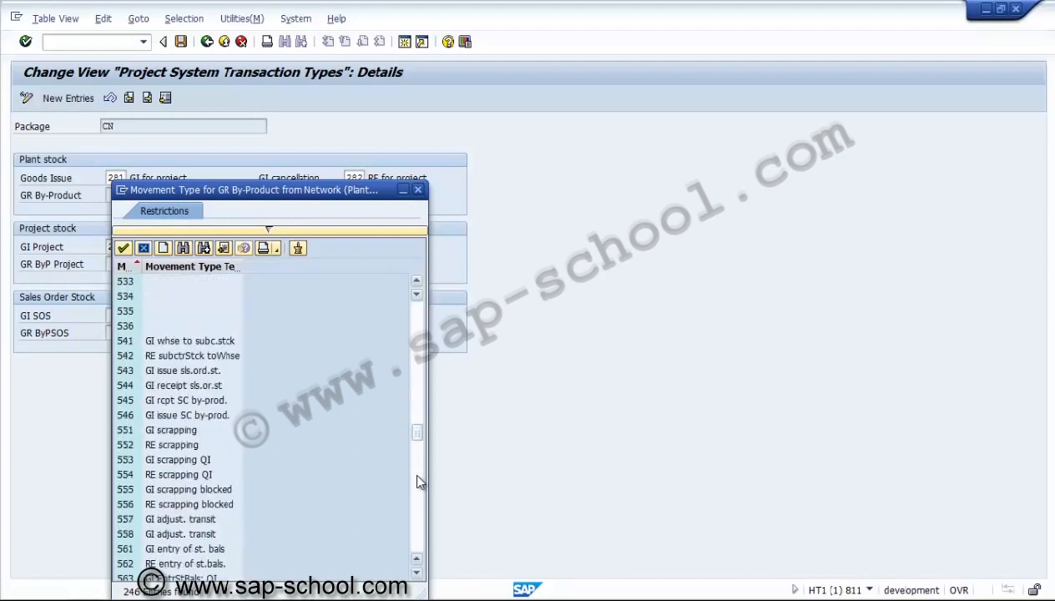
click(418, 478)
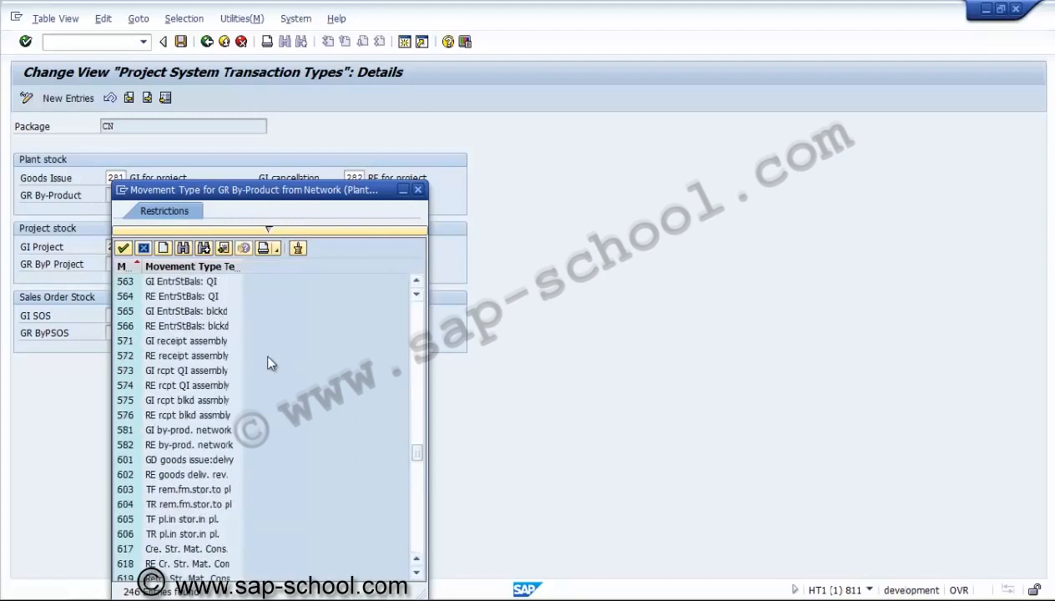
click(156, 445)
double_click(187, 430)
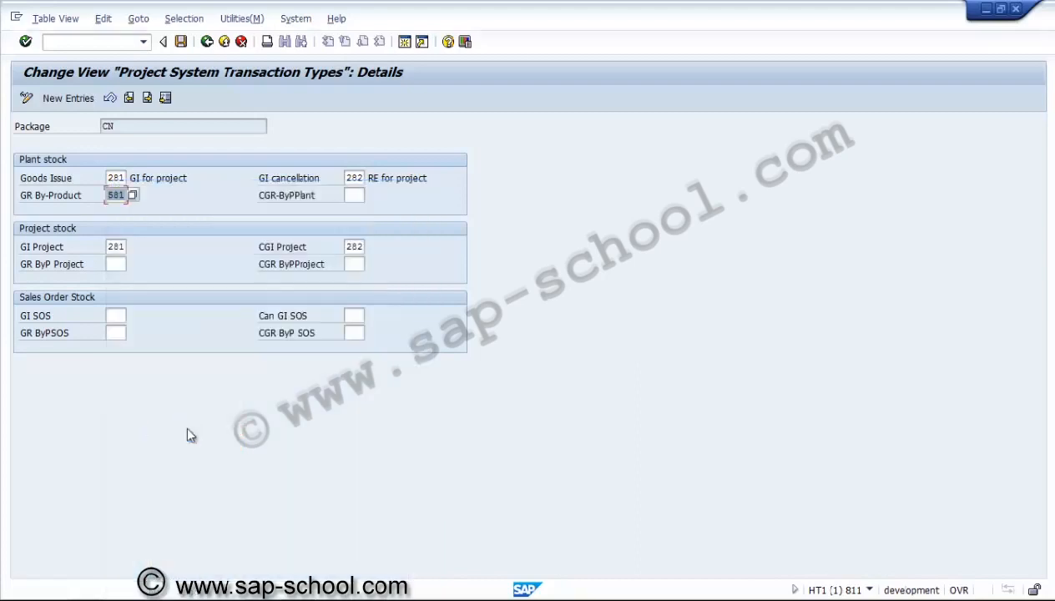
click(354, 198)
text(58)
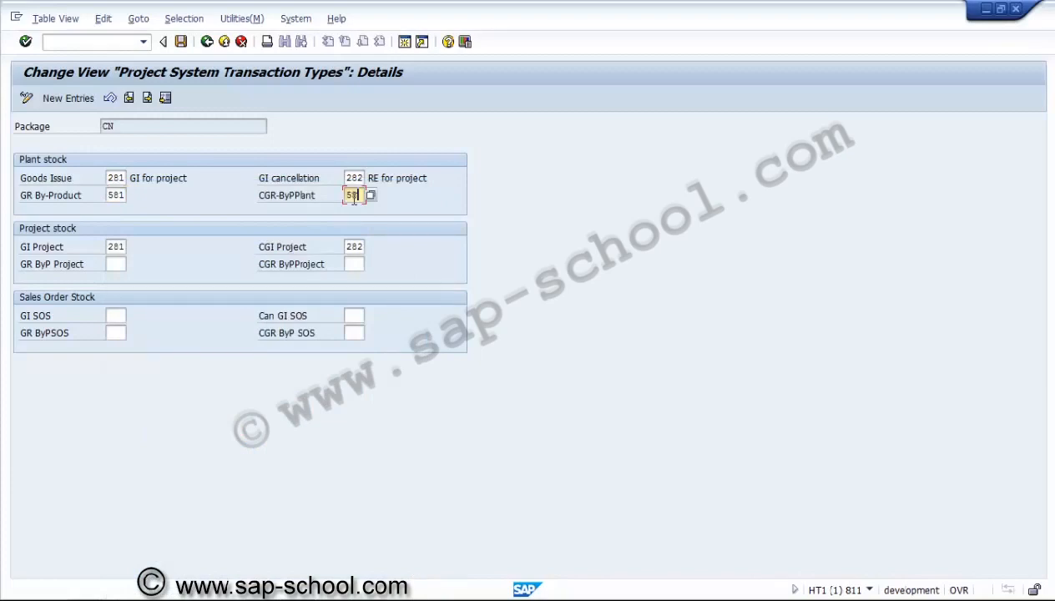
text(2)
Set the project stock by-product movement types to 581 for GR ByP Project and 582 for CGR ByPProject
click(116, 263)
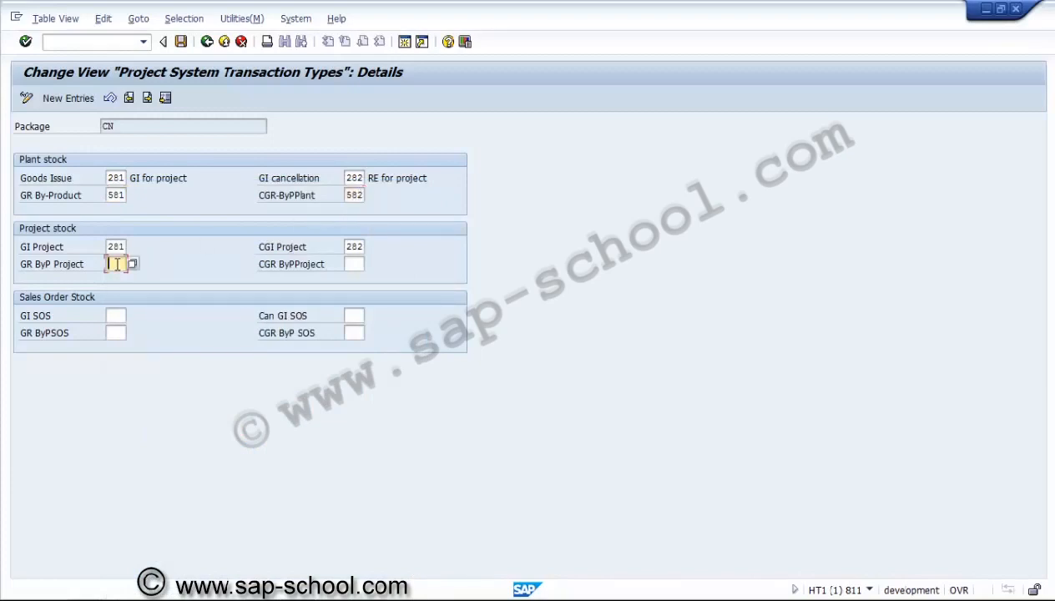
text(581)
key(Tab)
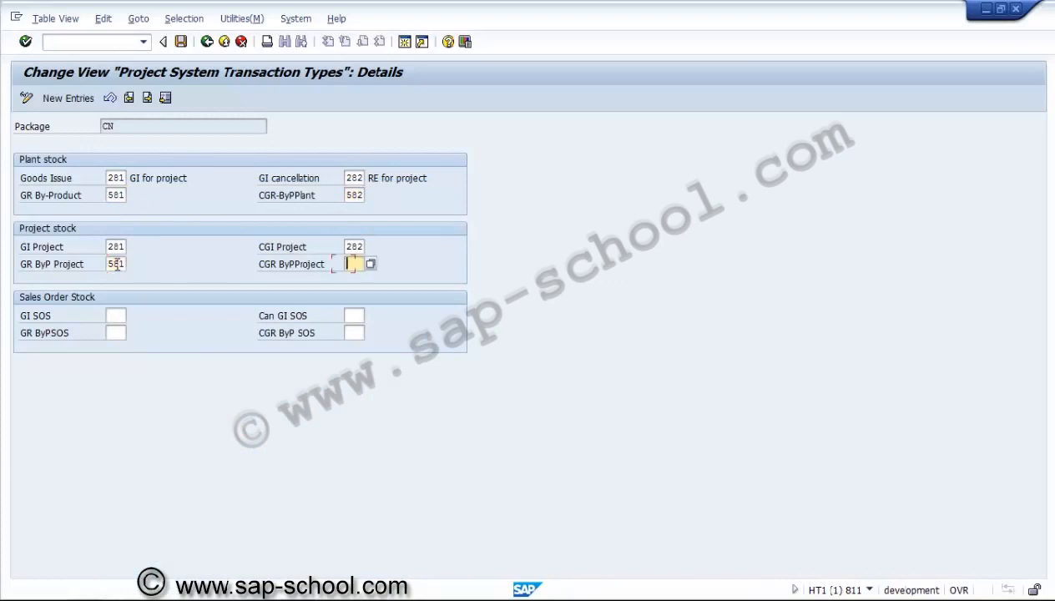
text(582)
Set the sales order stock movement types: GI SOS 281, Can GI SOS 282, GR ByPSOS 581 and CGR ByP SOS 582
click(120, 317)
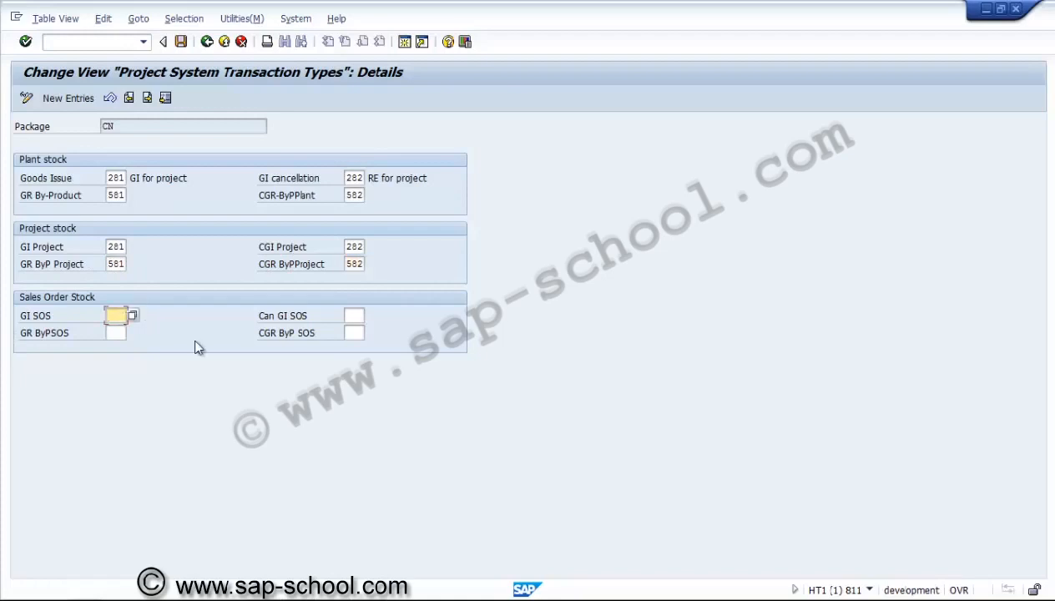
text(281)
key(Tab)
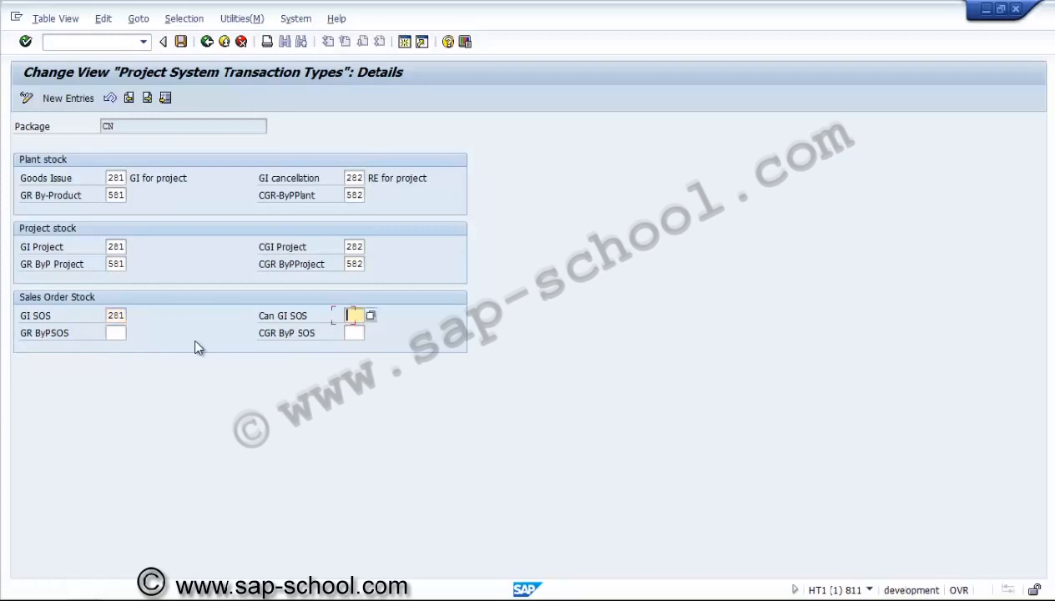
text(282)
click(115, 332)
text(581)
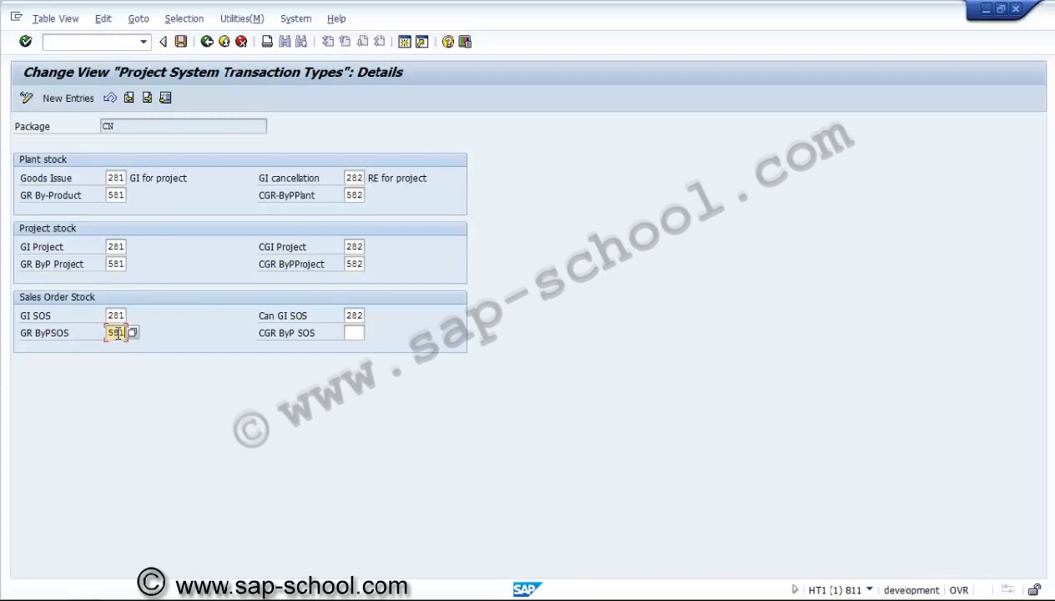
key(Tab)
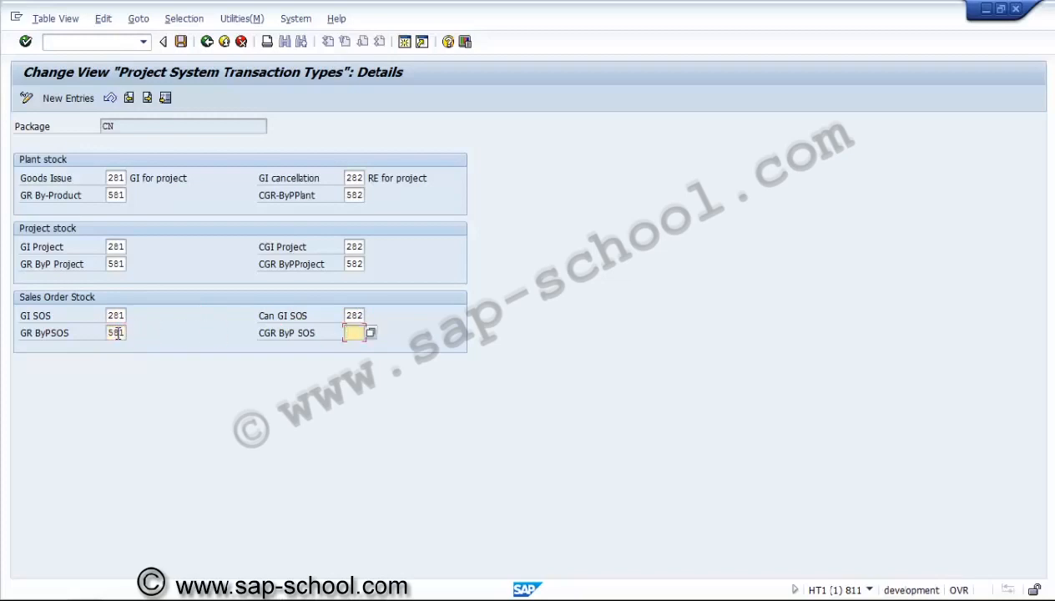
text(582)
Save the movement type settings under a new customizing request described as "PS - Material movement types" and leave the transaction types view
click(180, 41)
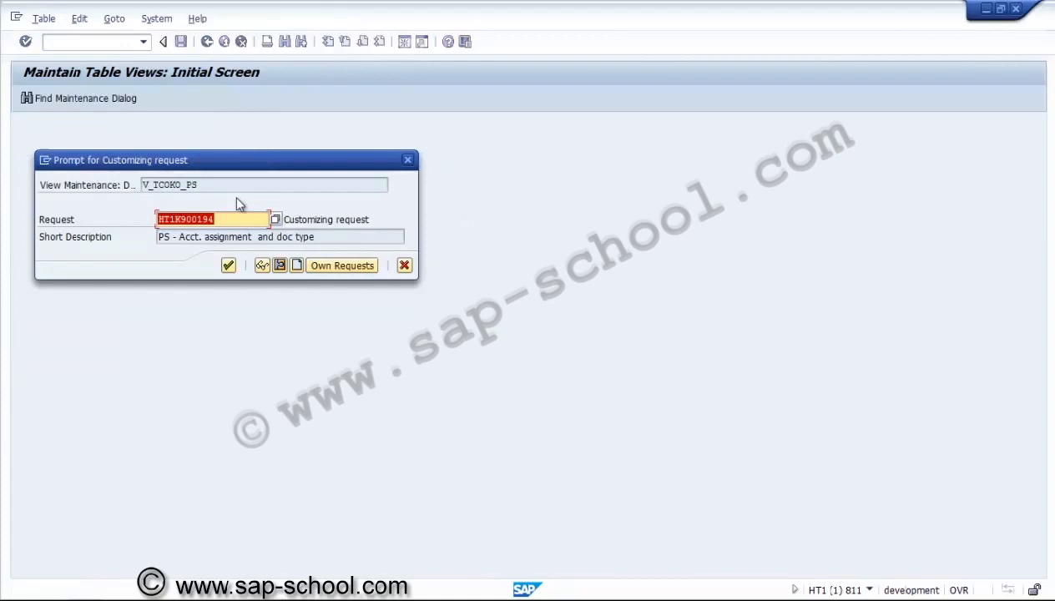
click(297, 266)
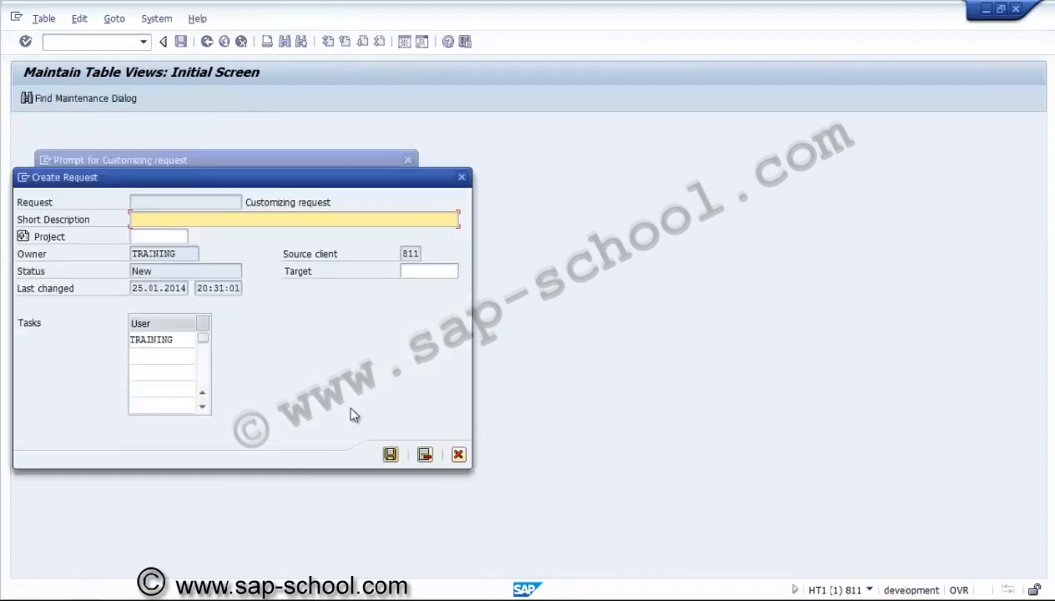
text(PS - Material movemen)
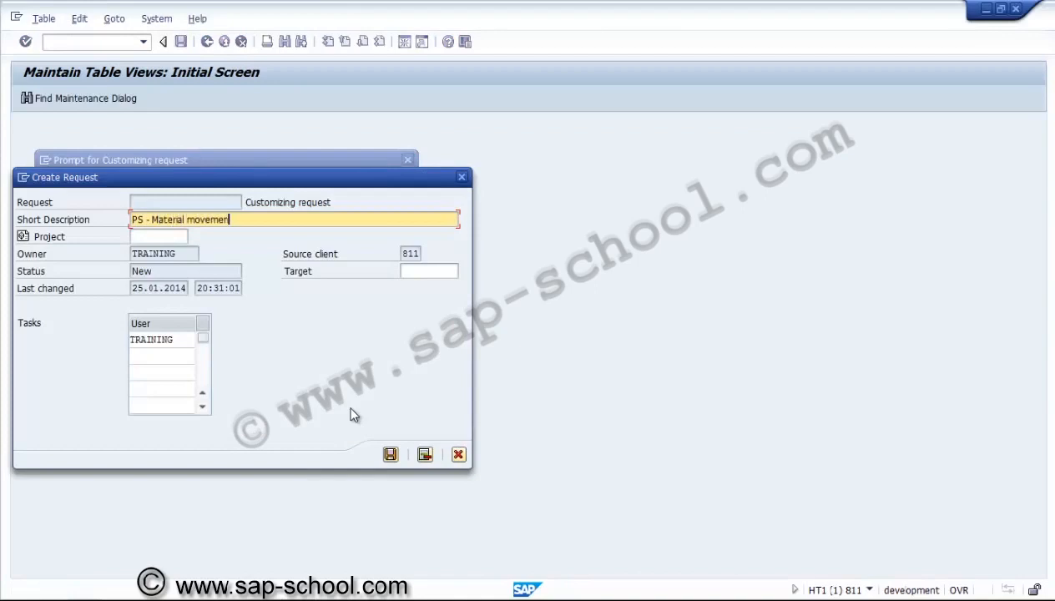
text(t types)
click(390, 454)
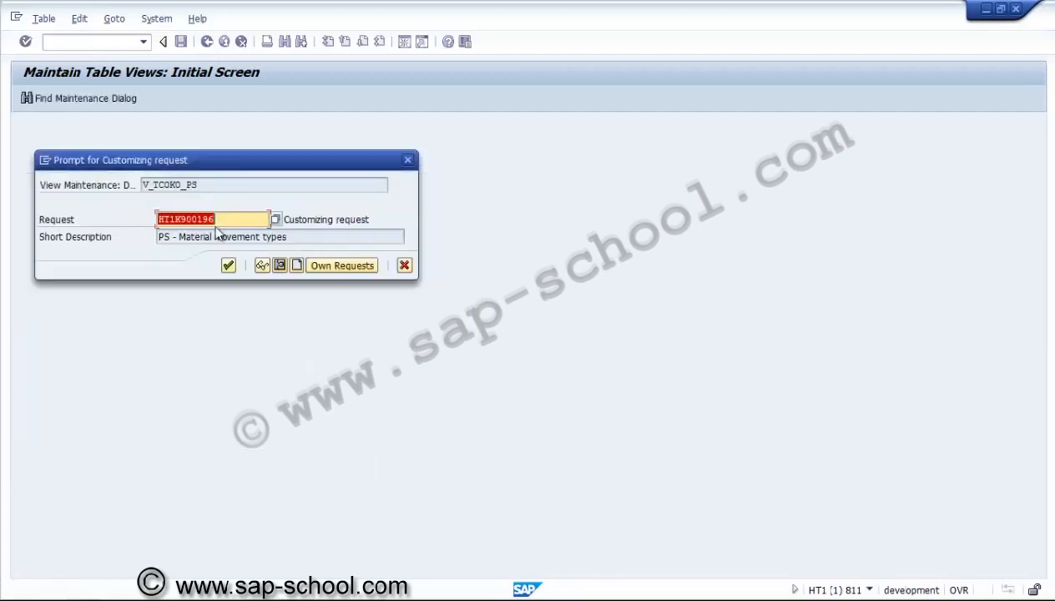
click(226, 266)
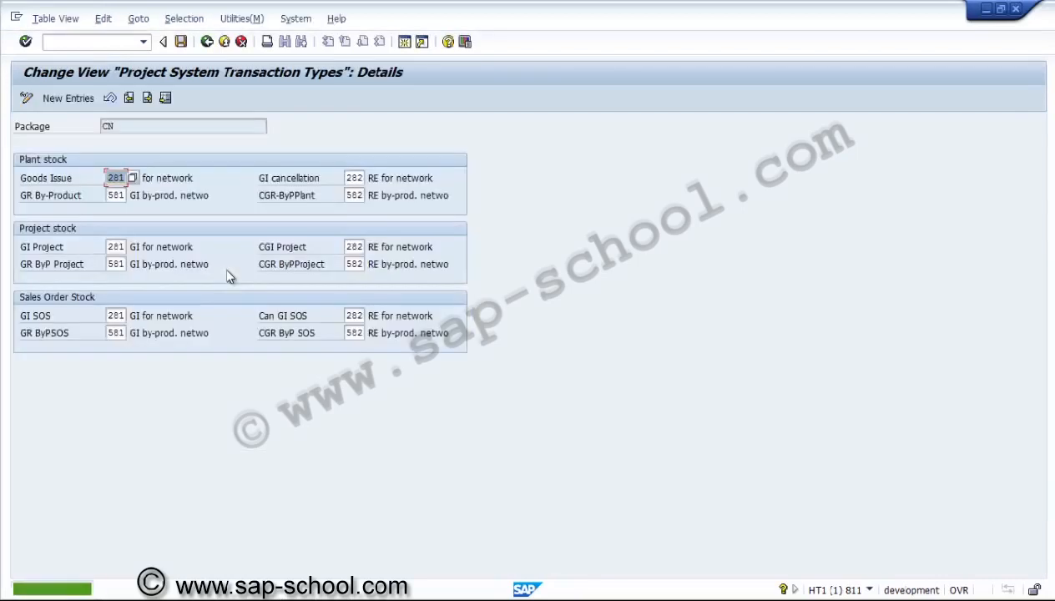
click(207, 41)
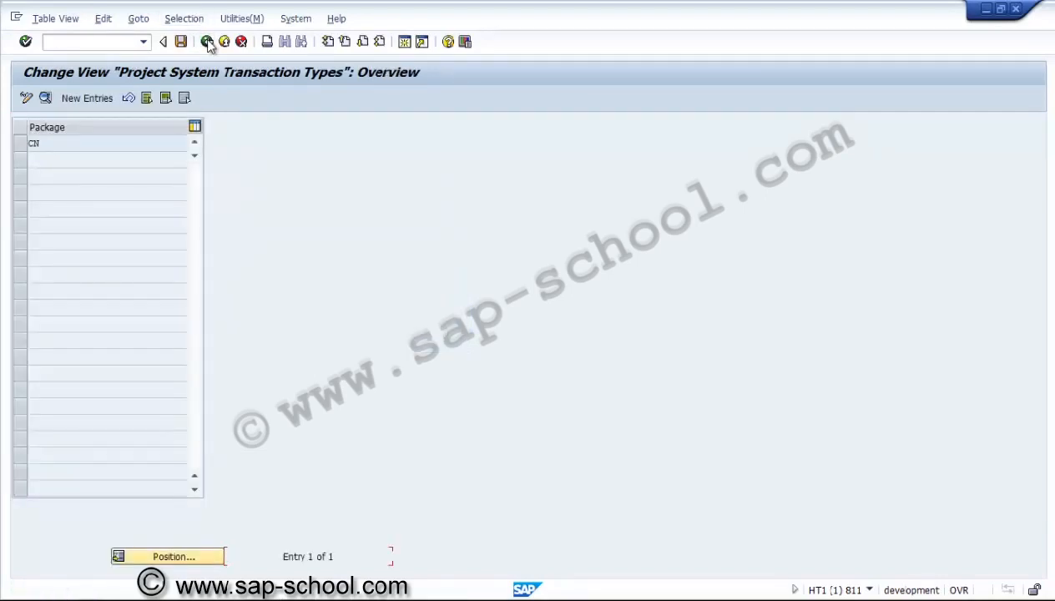
click(207, 41)
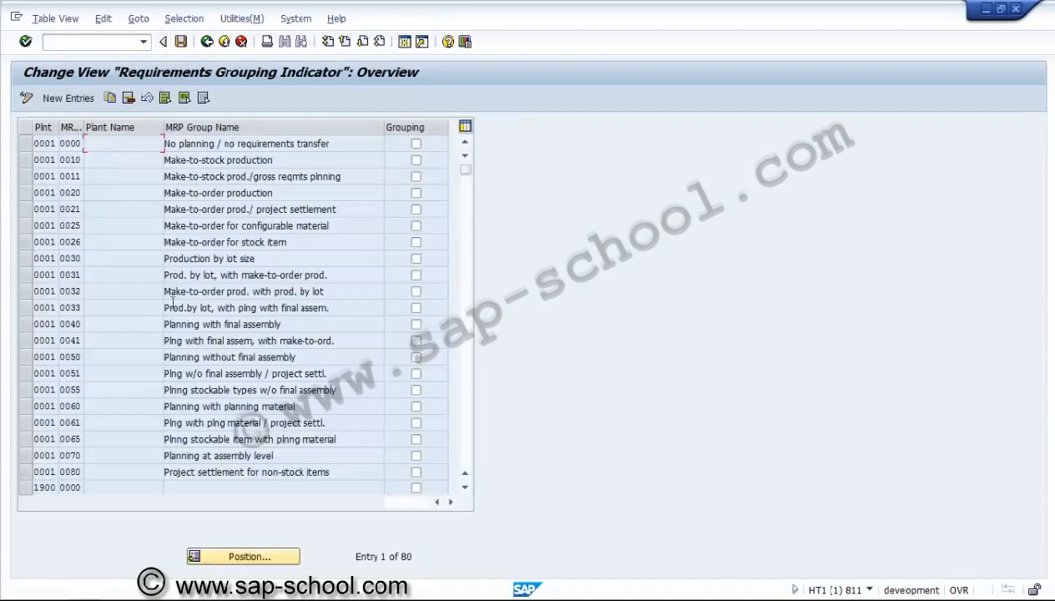
Position the requirements grouping indicator list at plant 3000, widen the MRP group column and examine that plant's MRP groups
click(219, 557)
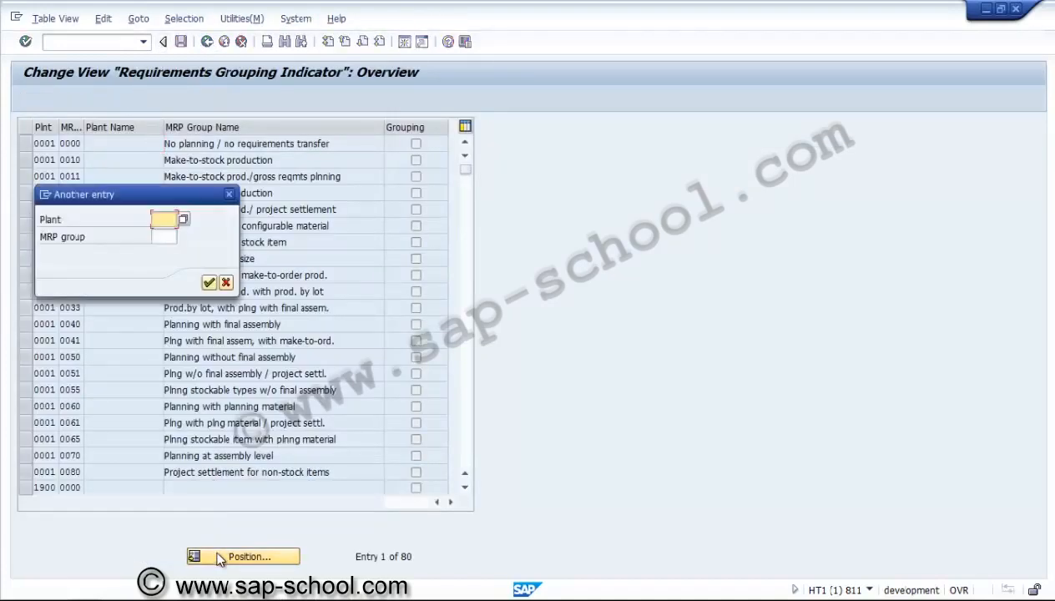
text(3000)
key(Return)
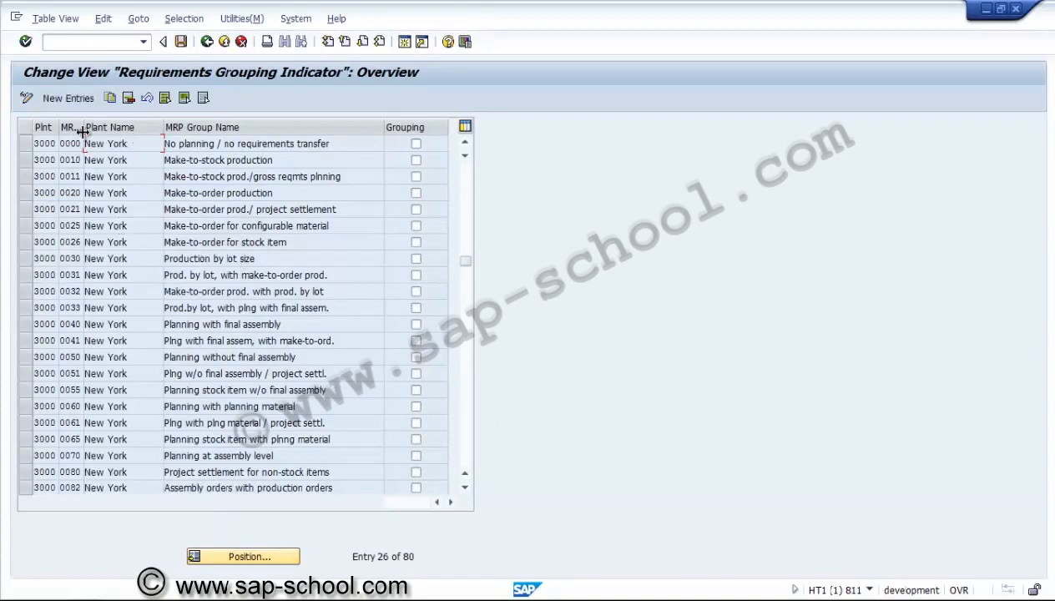
drag(83, 131, 121, 129)
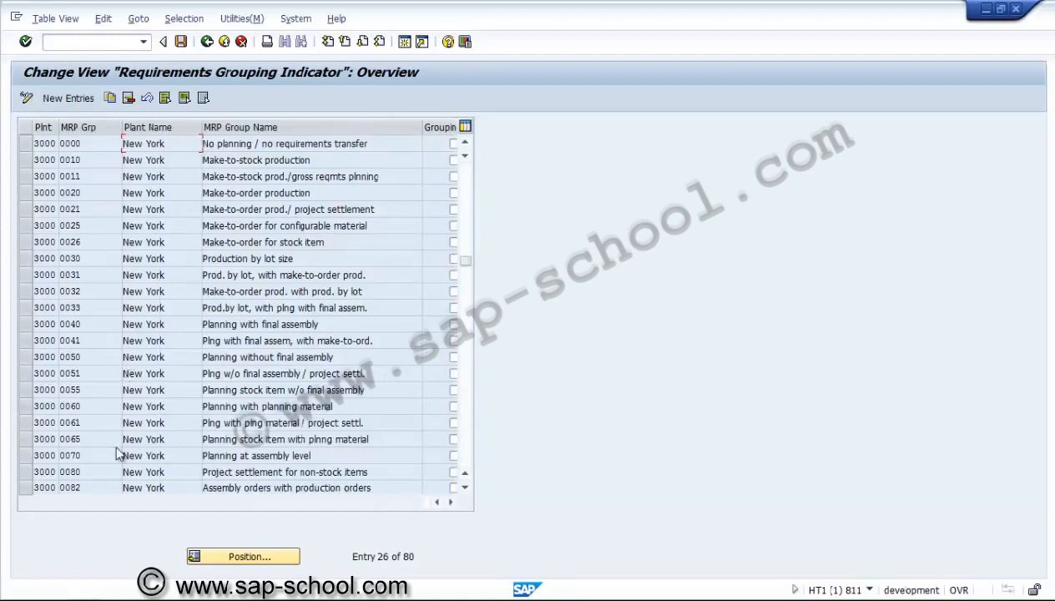
click(465, 453)
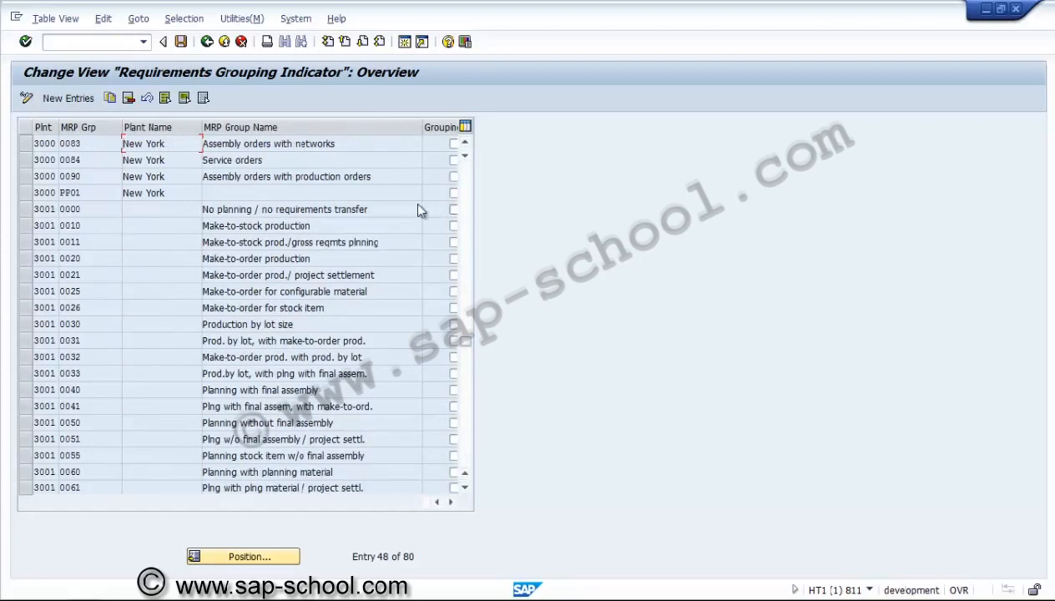
click(104, 176)
click(103, 159)
click(101, 143)
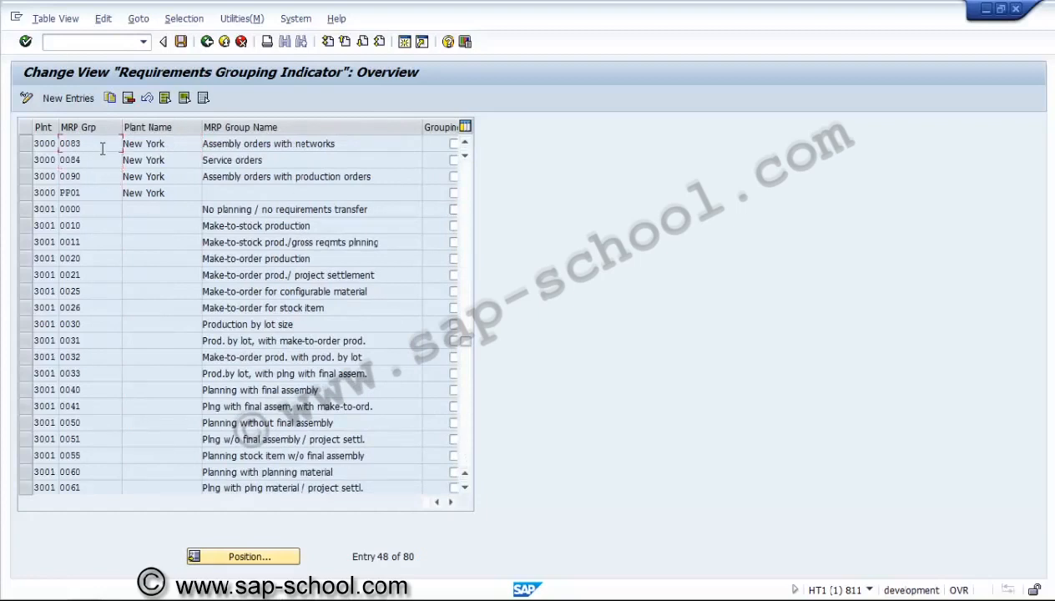
click(209, 42)
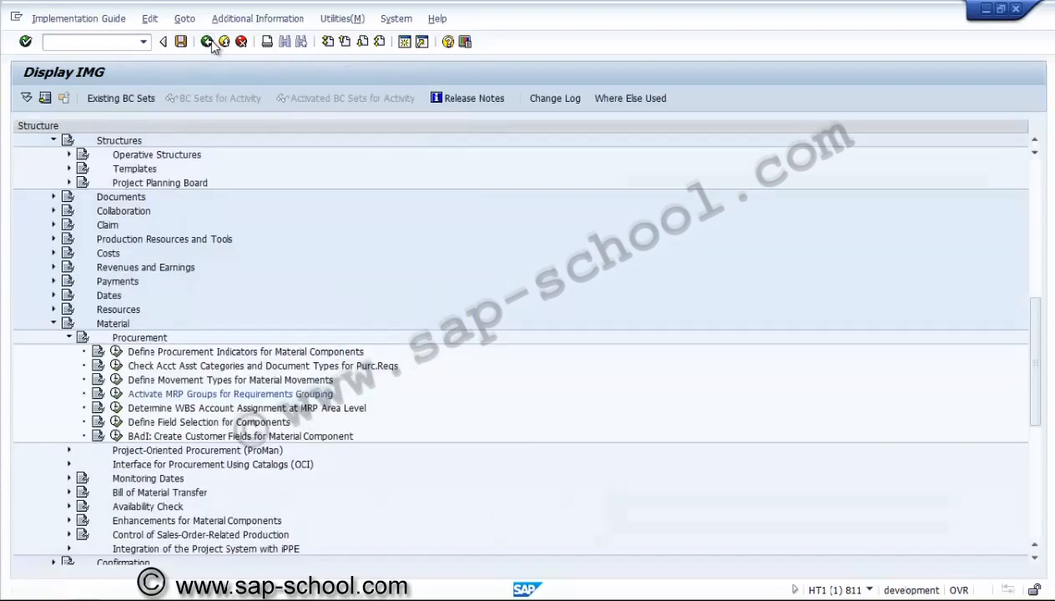
Collapse the Material section and open Maintain network profiles within the operative structures' network settings
click(70, 337)
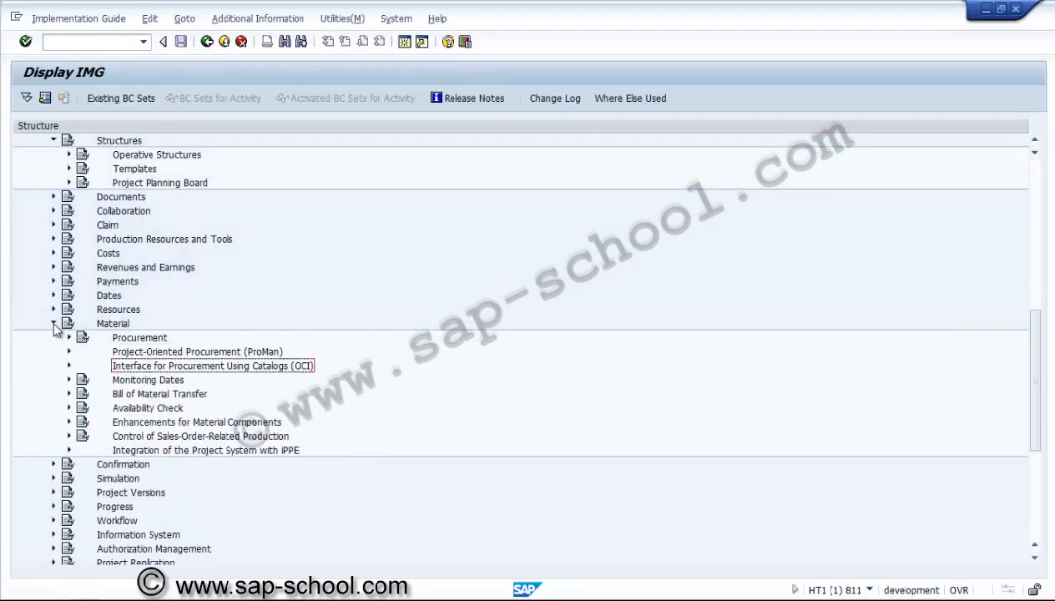
click(54, 324)
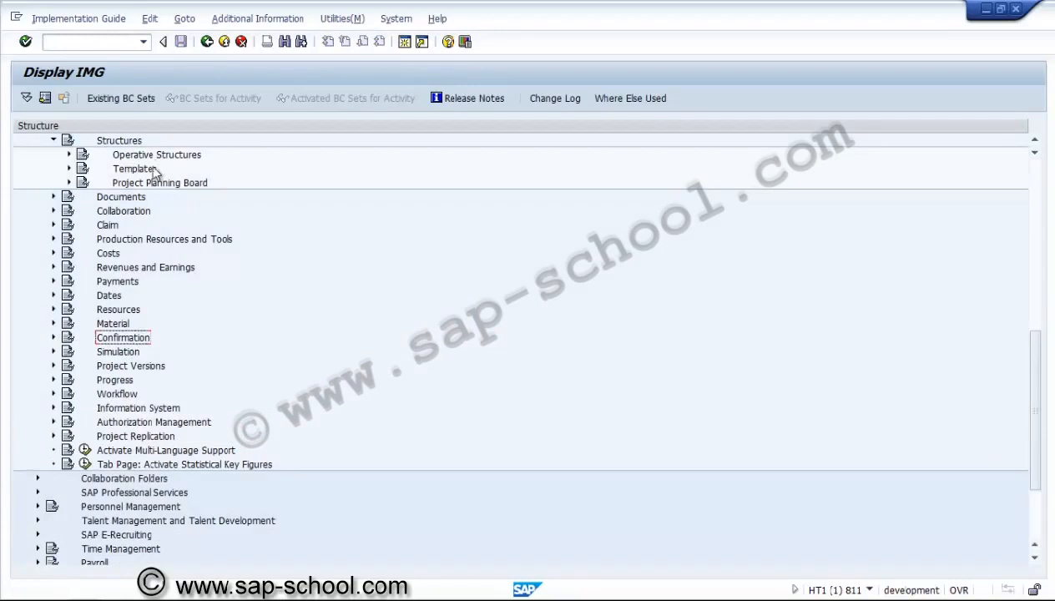
click(69, 154)
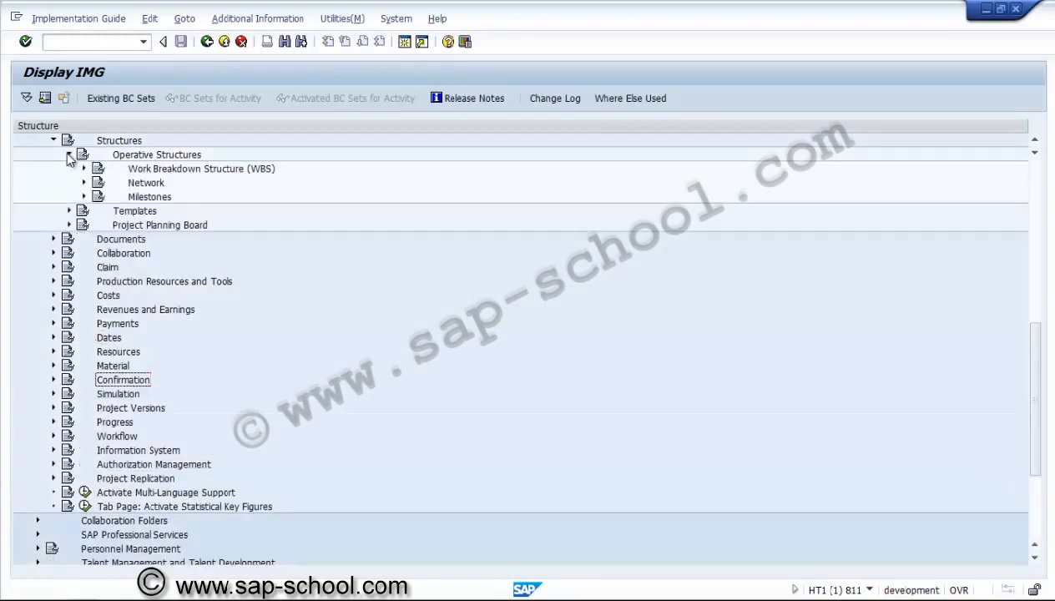
click(83, 183)
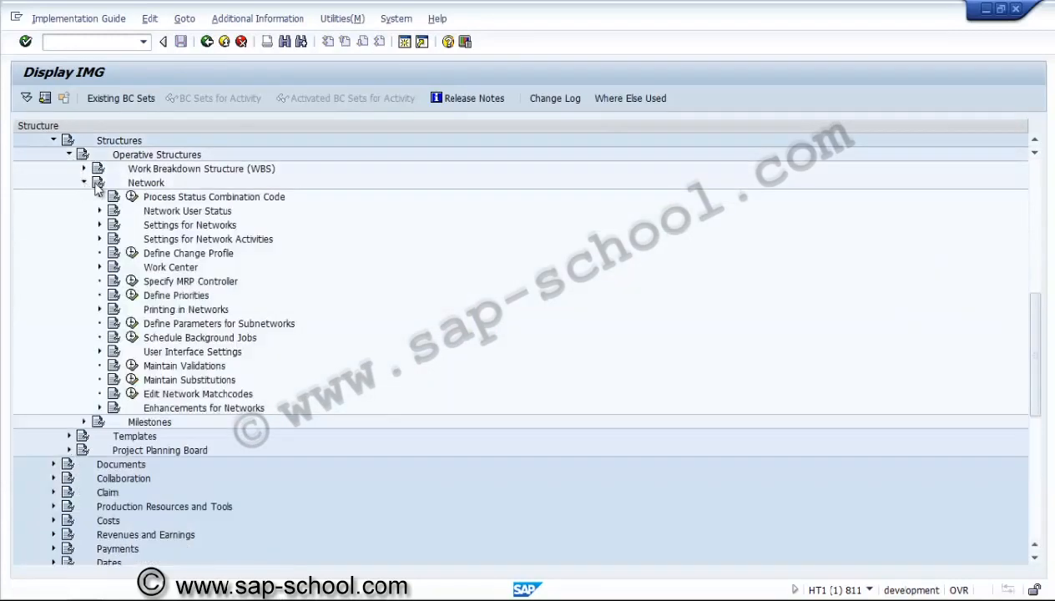
click(158, 226)
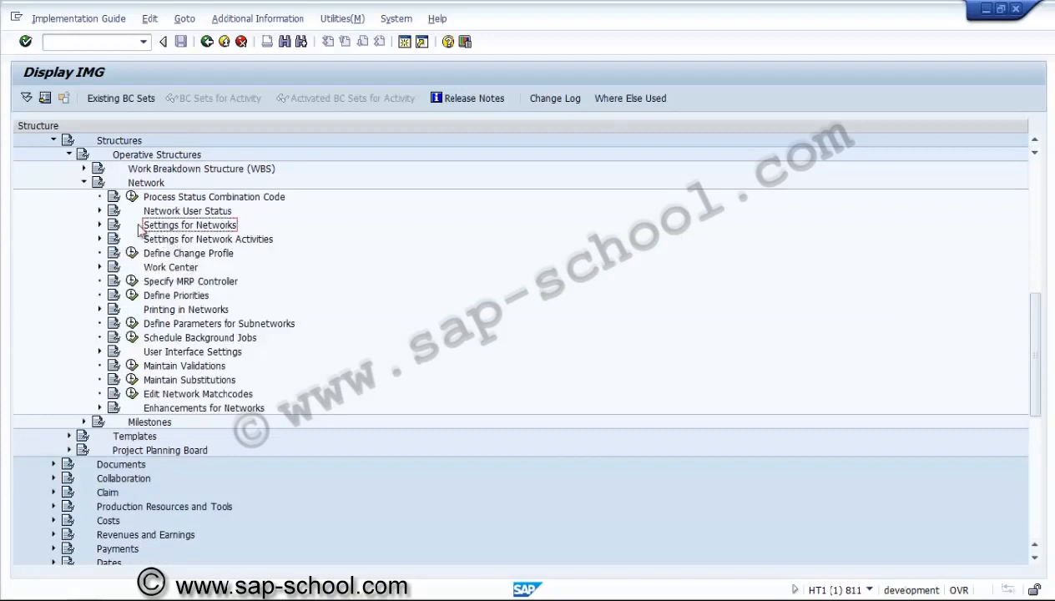
click(99, 226)
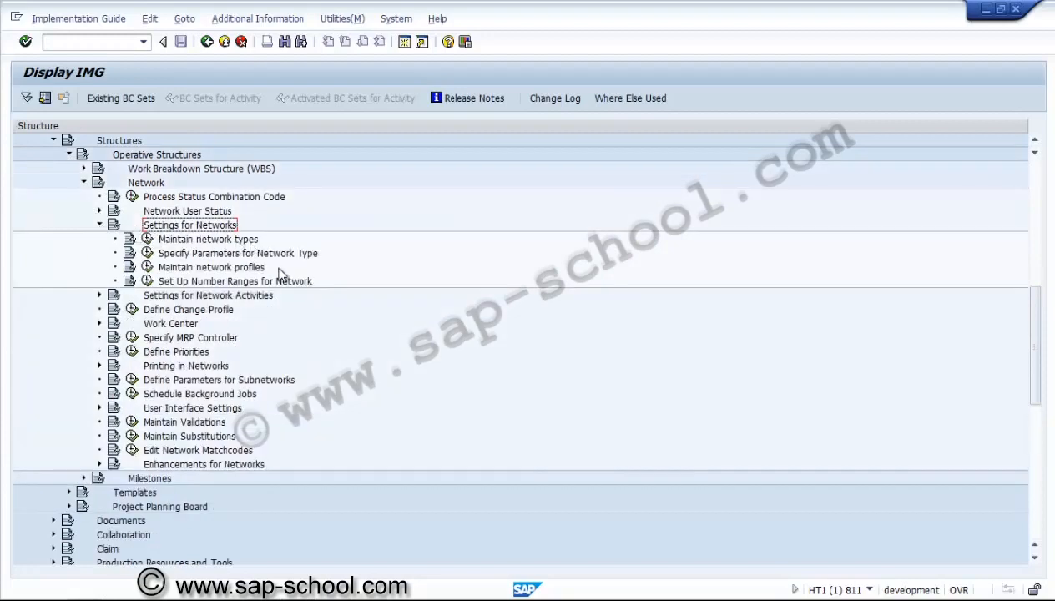
click(219, 268)
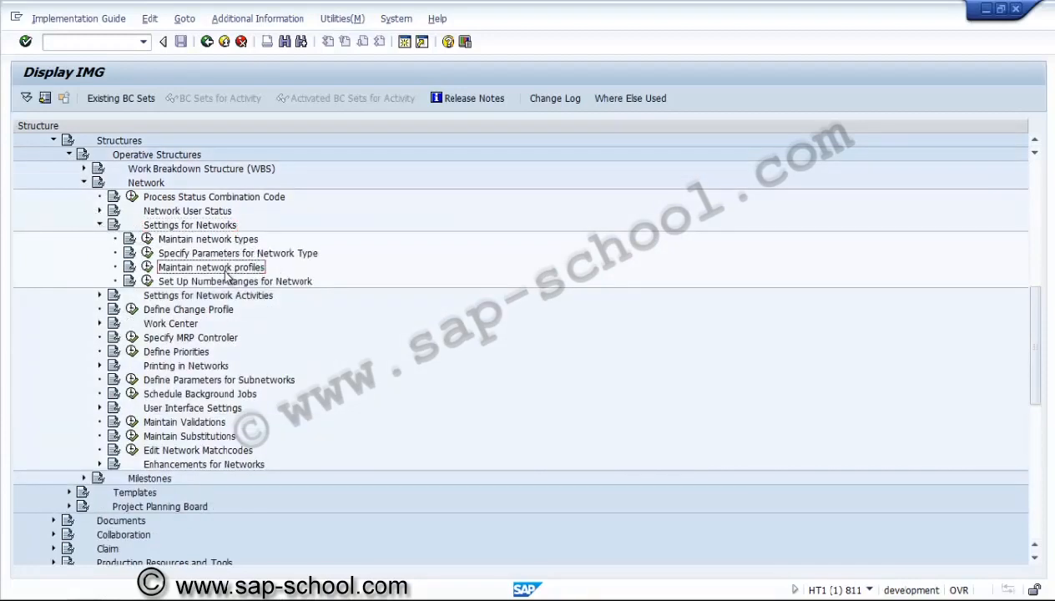
click(147, 267)
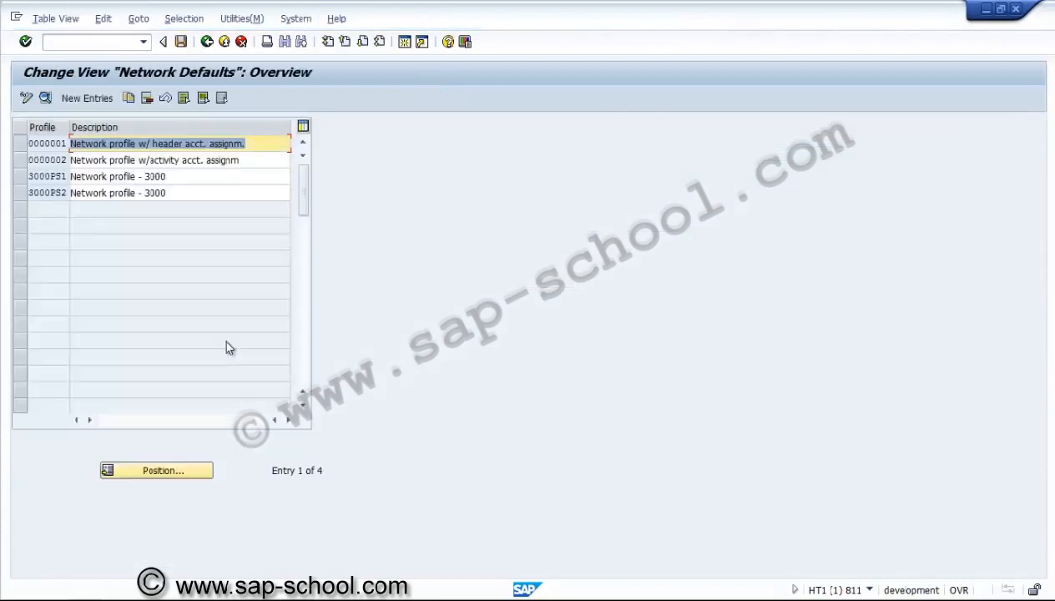
Open the details of network profile 3000PS1 and set its procurement indicator to PS1 (PReq for Network)
click(30, 177)
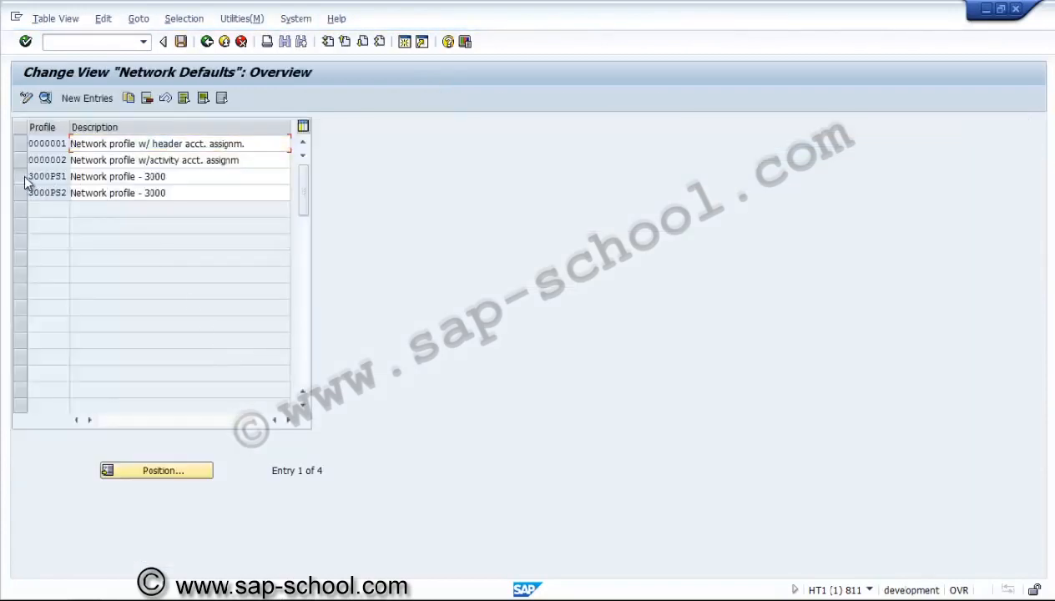
click(46, 98)
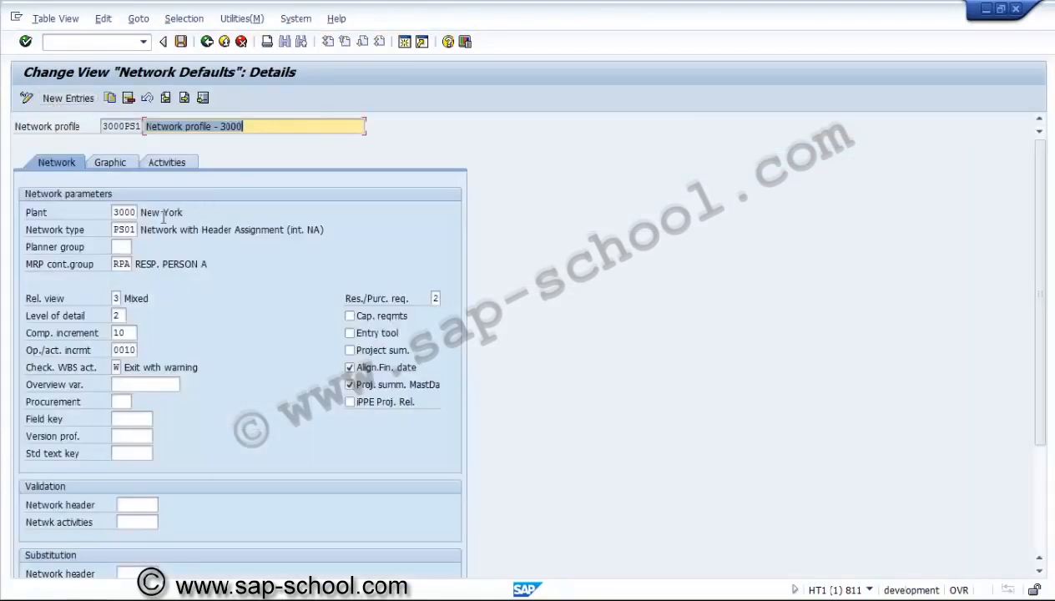
click(130, 264)
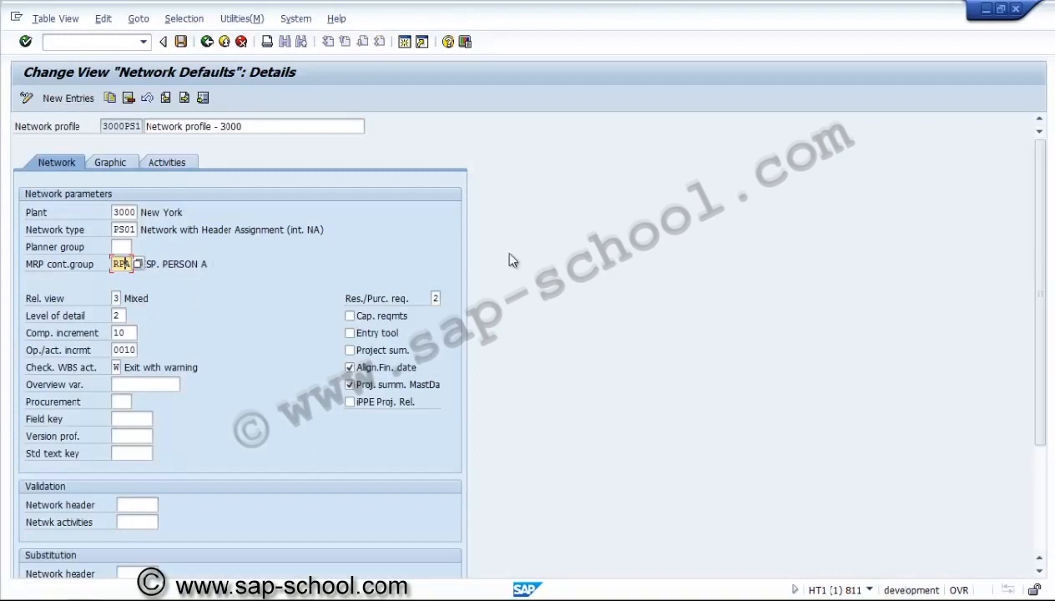
click(1044, 502)
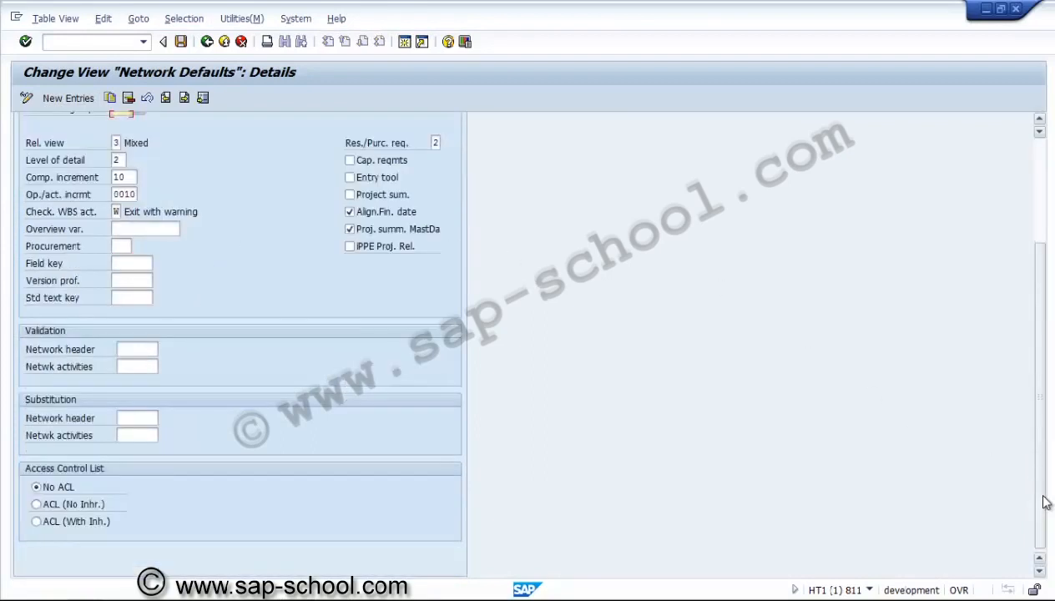
scroll(1041, 483, up, 5)
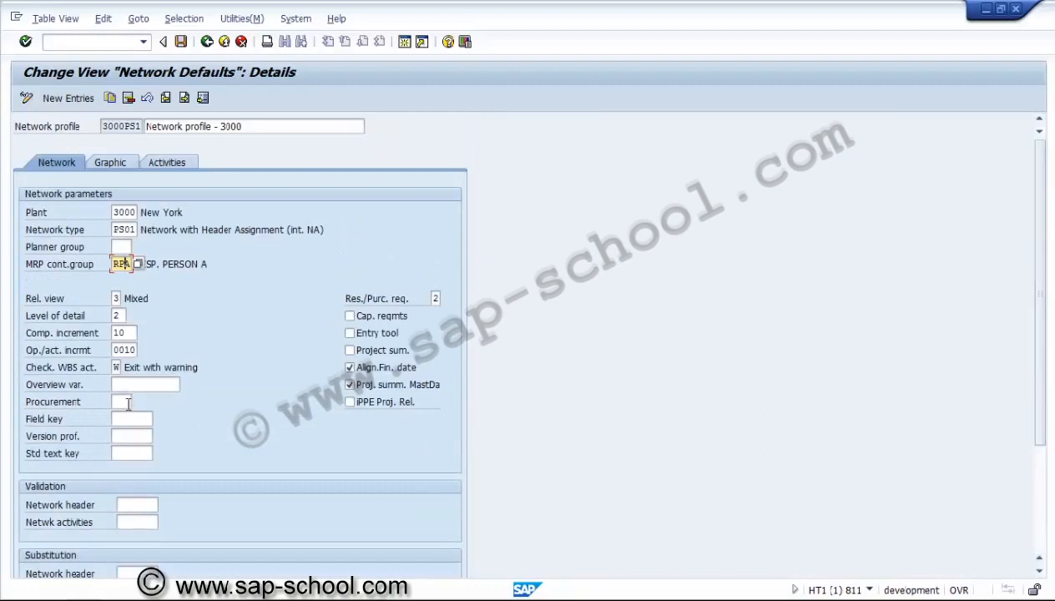
click(126, 403)
click(138, 401)
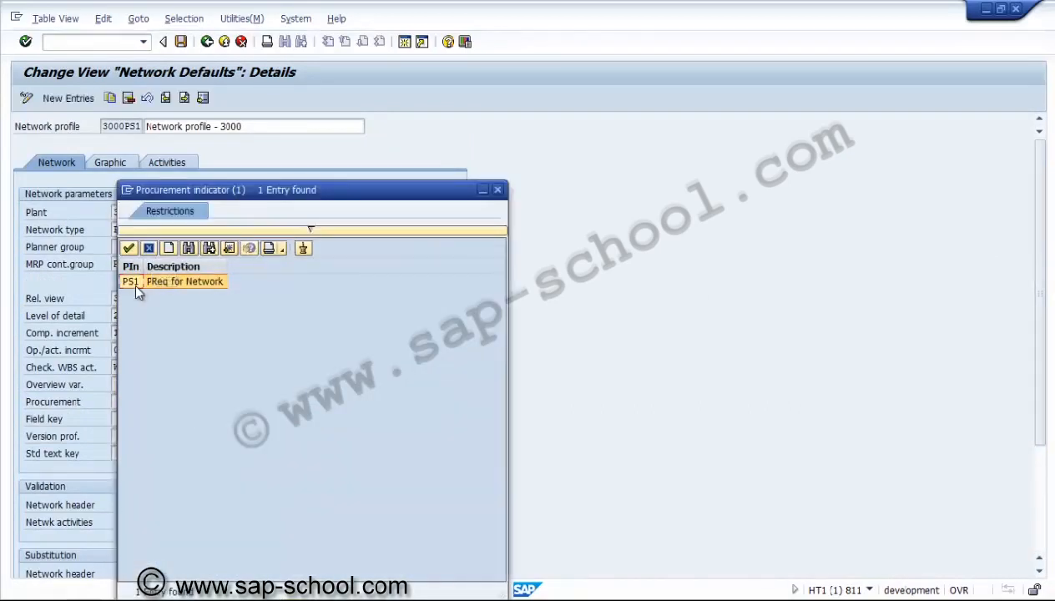
double_click(134, 282)
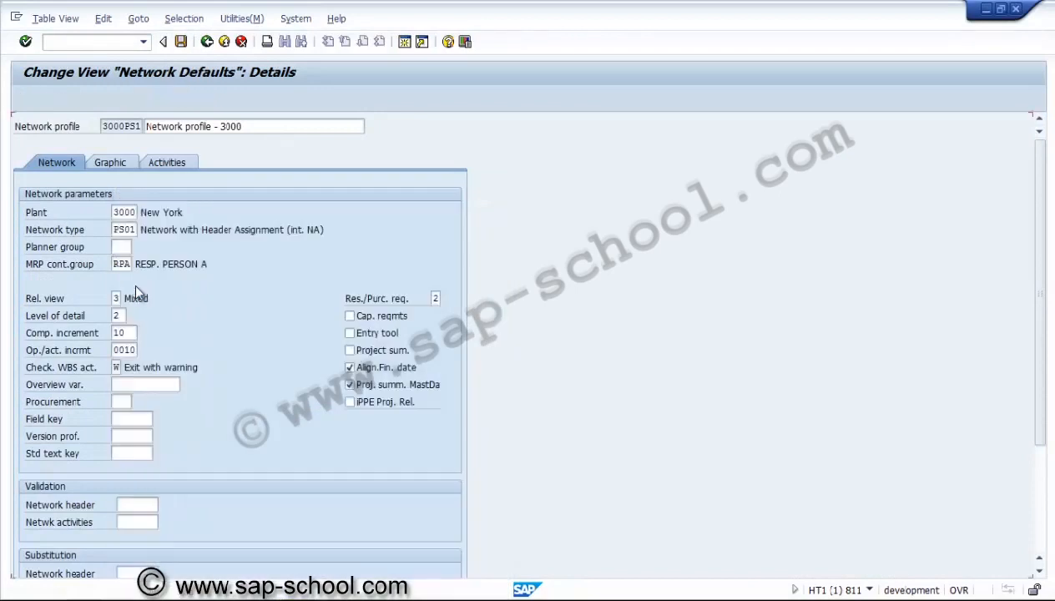
Review the graphic settings, activity parameters and network parameters of network profile 3000PS1
click(117, 164)
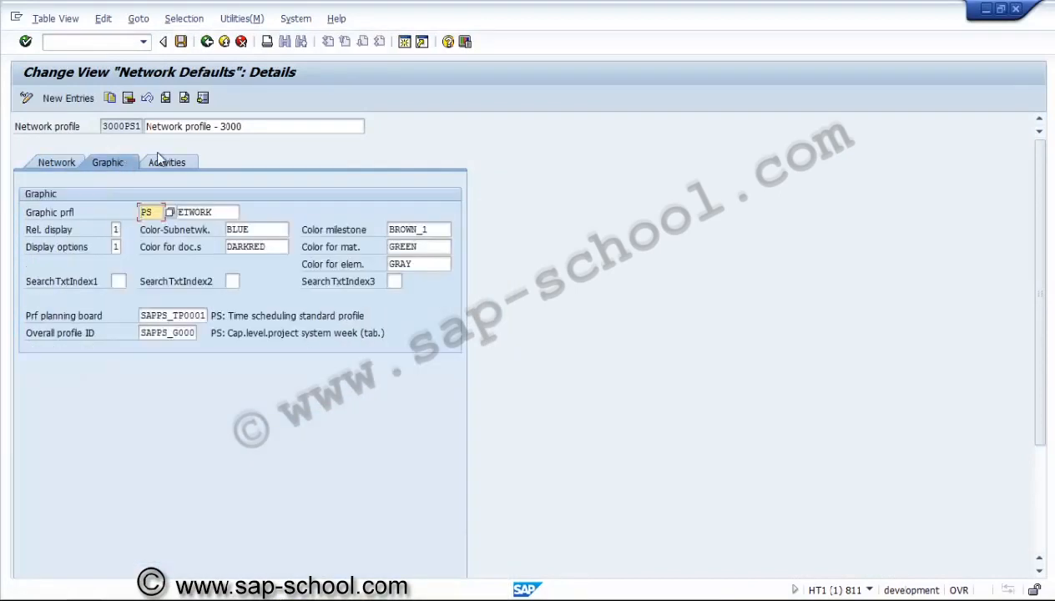
click(157, 159)
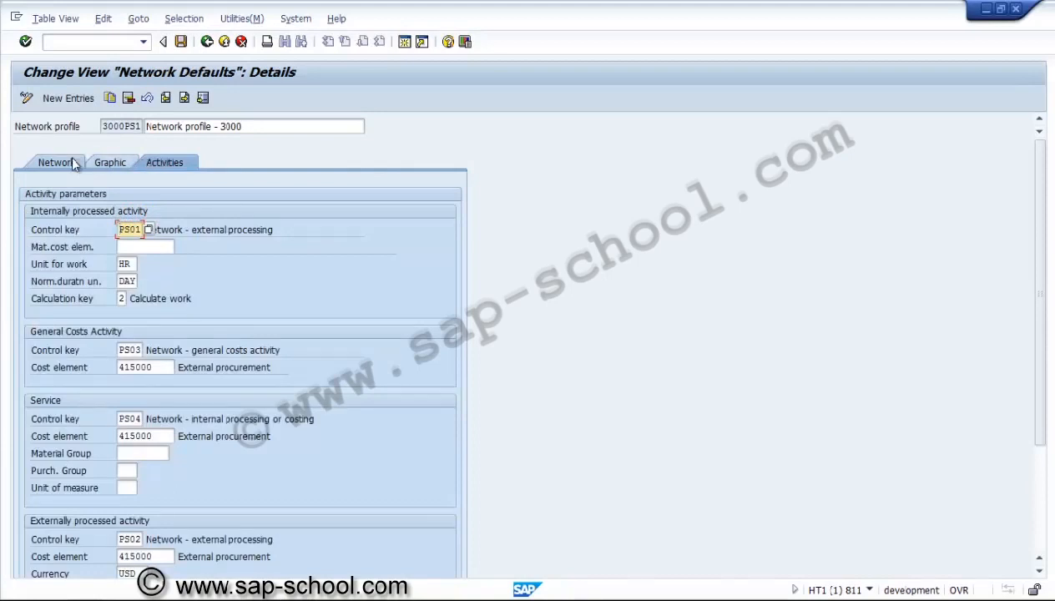
click(71, 162)
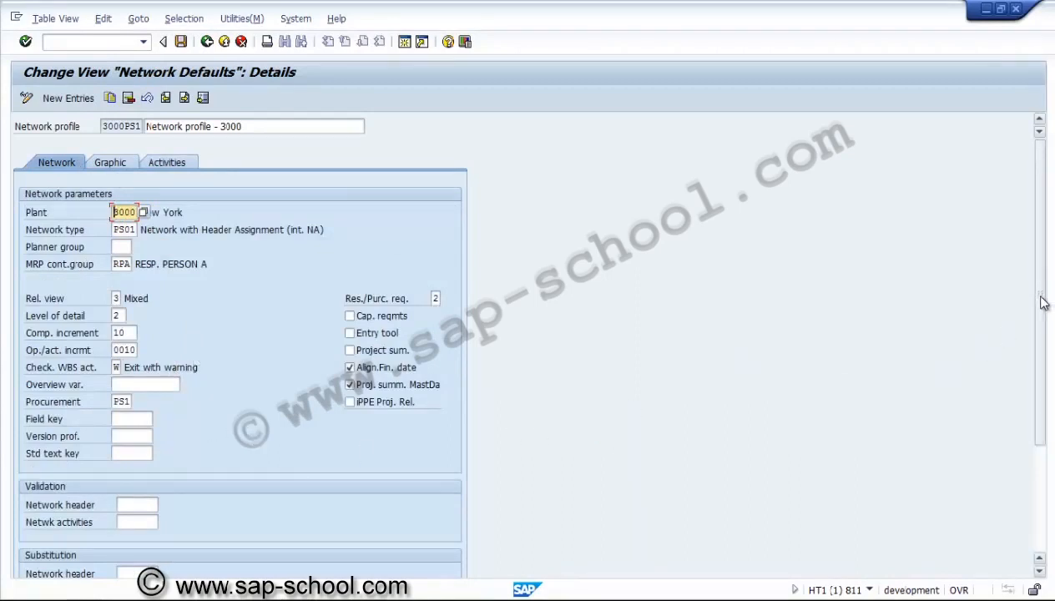
mouse_move(1043, 302)
mouse_down()
mouse_move(1043, 466)
mouse_move(1040, 305)
mouse_up()
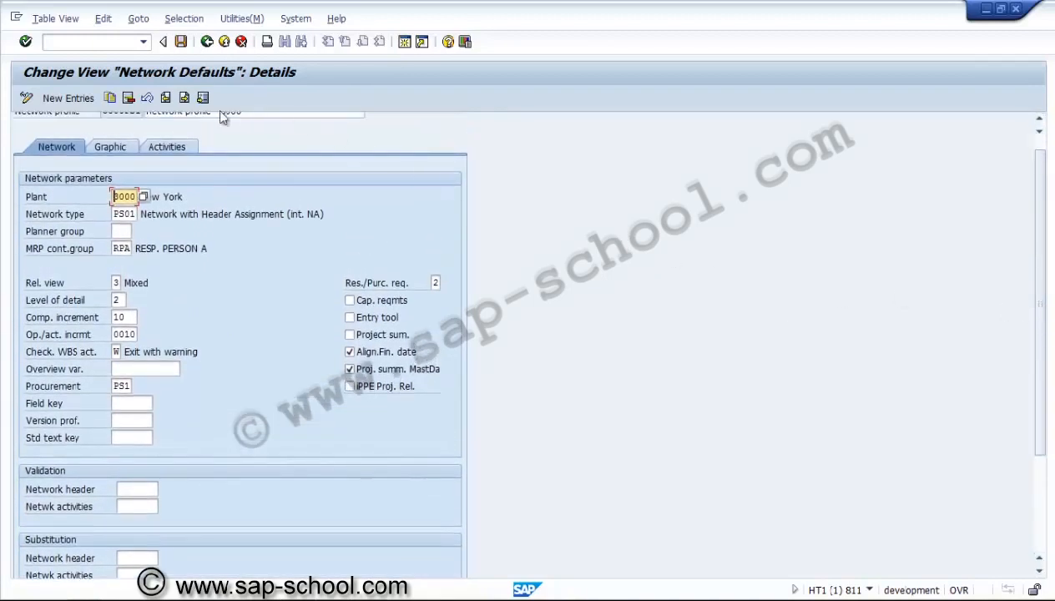
click(171, 147)
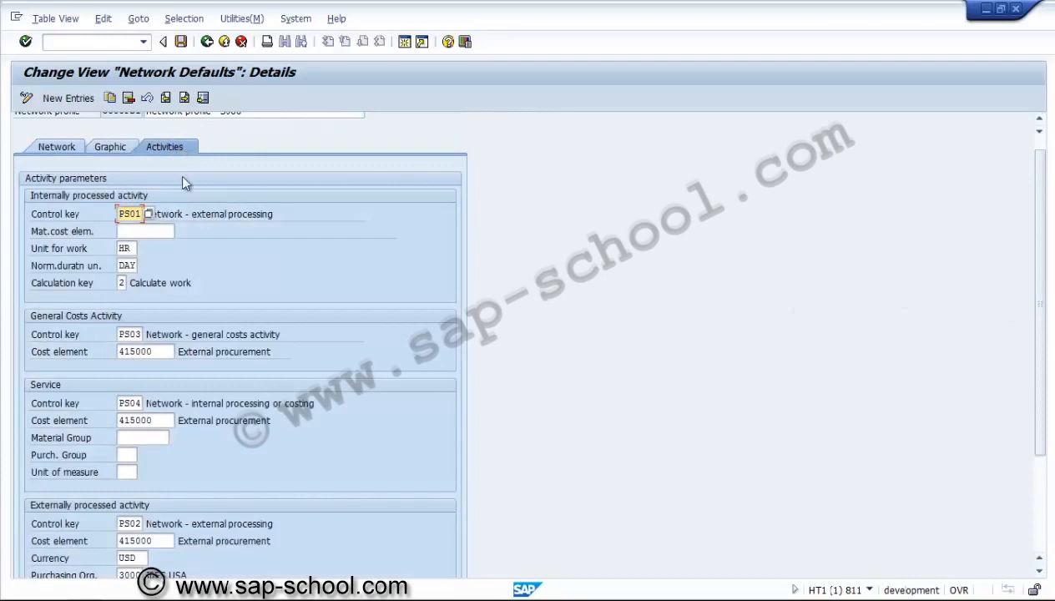
click(146, 232)
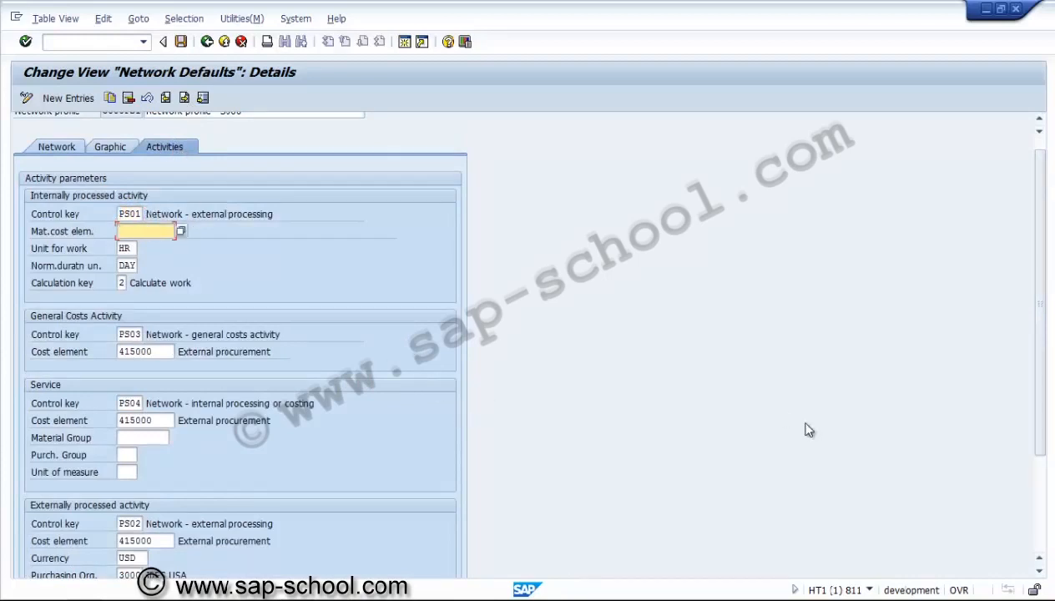
click(1041, 508)
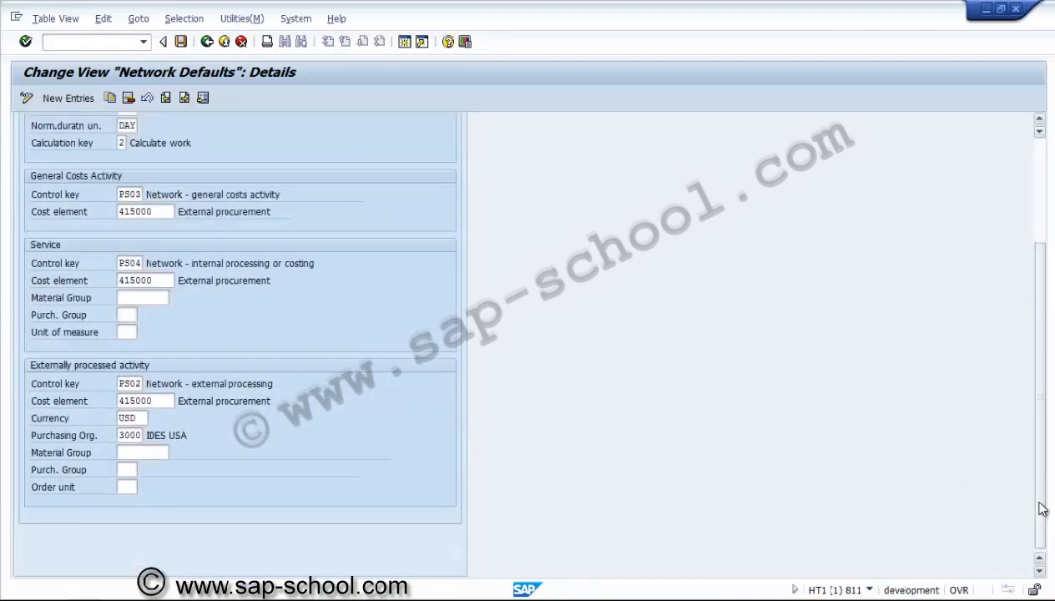
drag(1041, 508, 1046, 308)
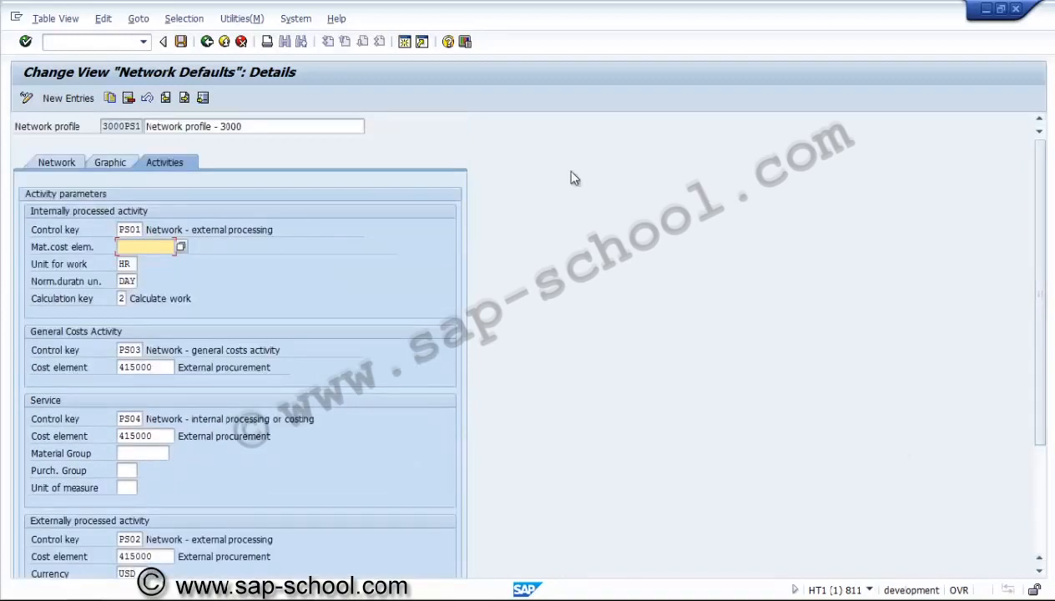
click(54, 159)
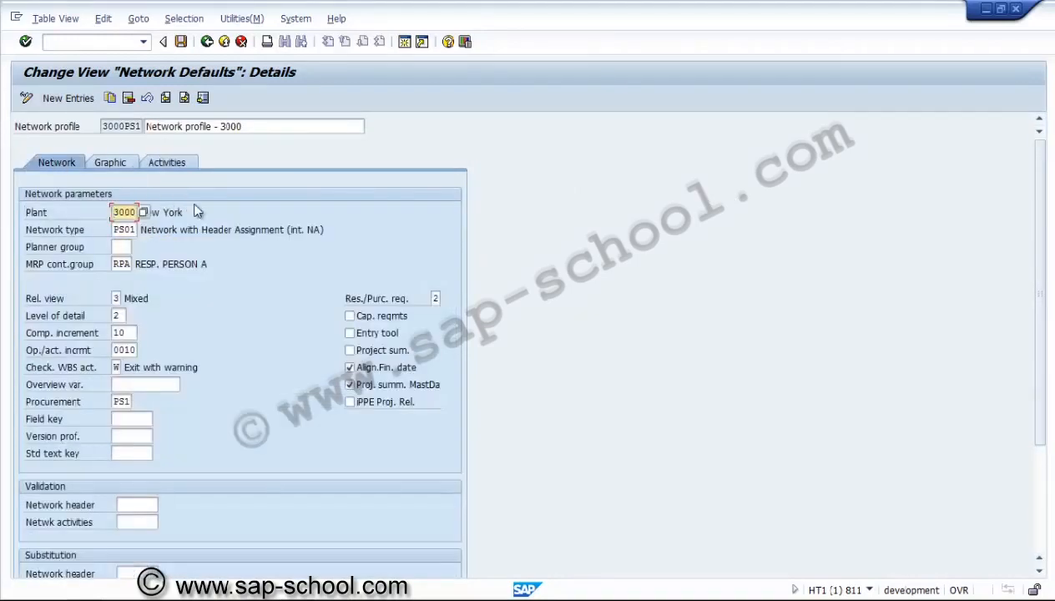
Save network profile 3000PS1 under the existing customizing request "PS - Network profile 3000 - PS01" and return to the profile overview
click(181, 42)
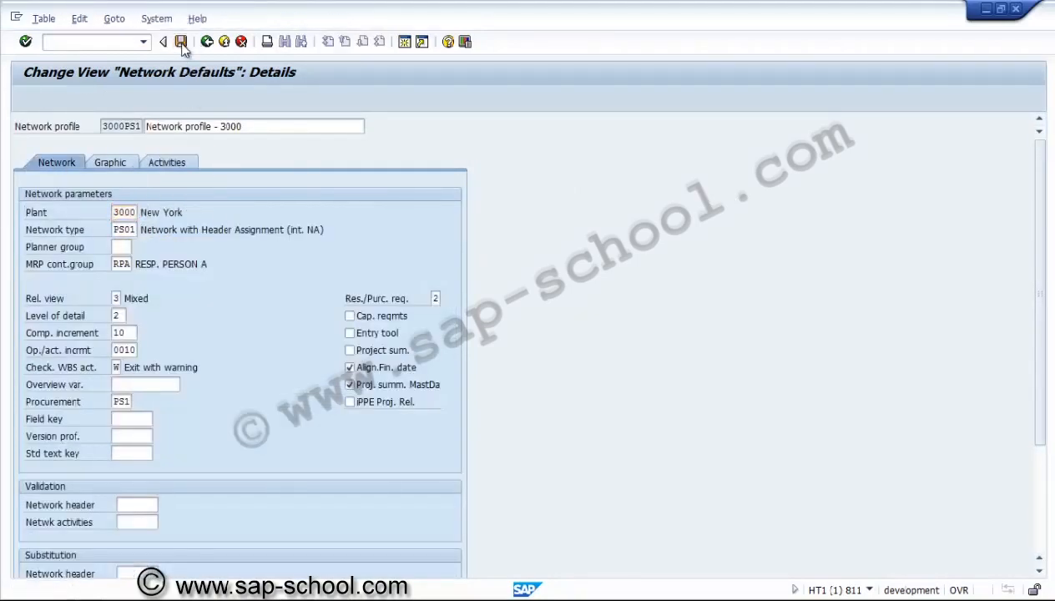
click(322, 266)
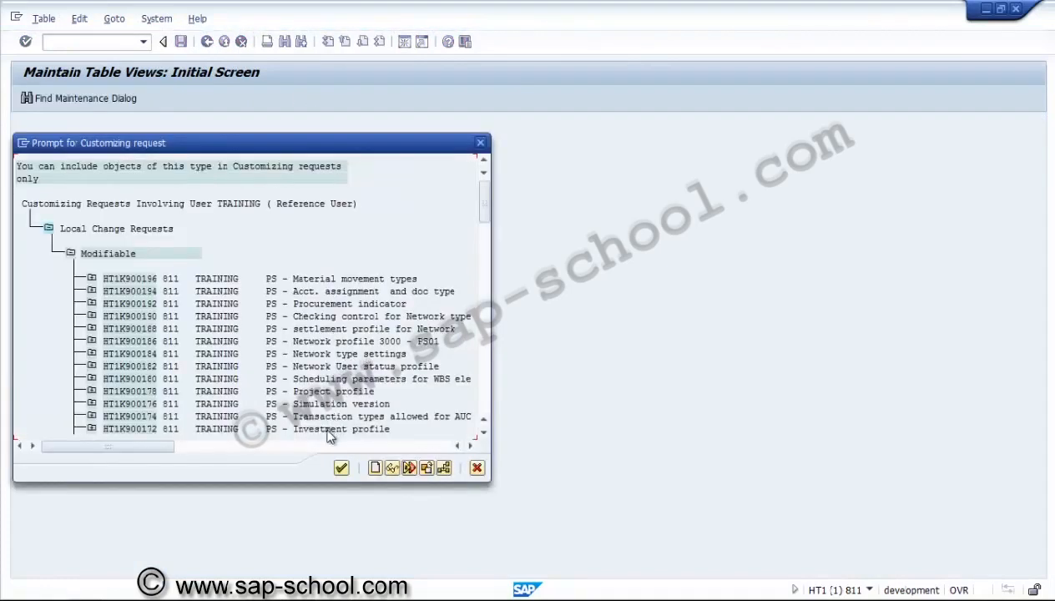
double_click(337, 342)
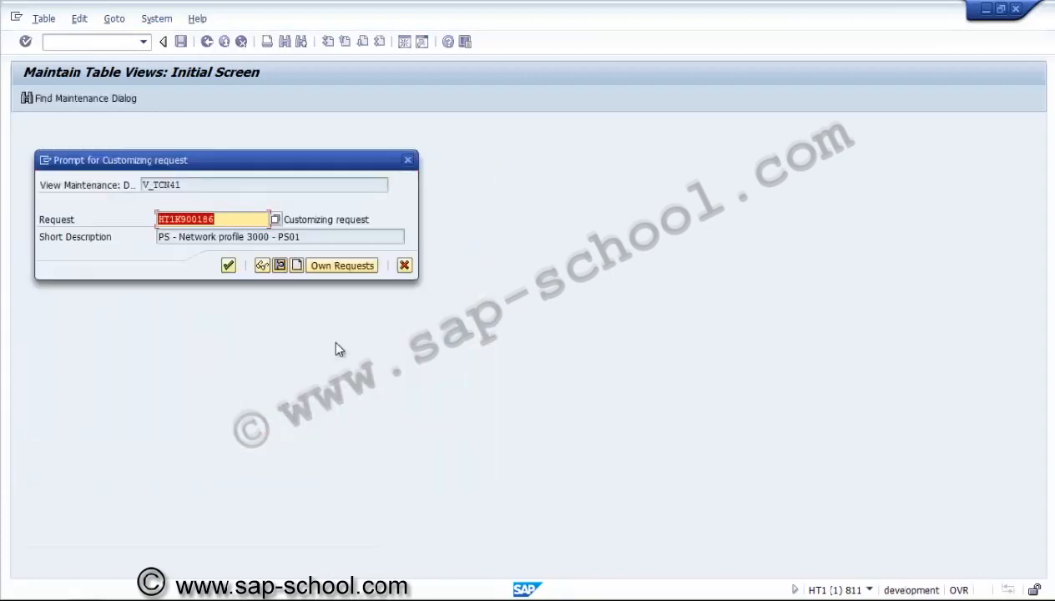
click(227, 264)
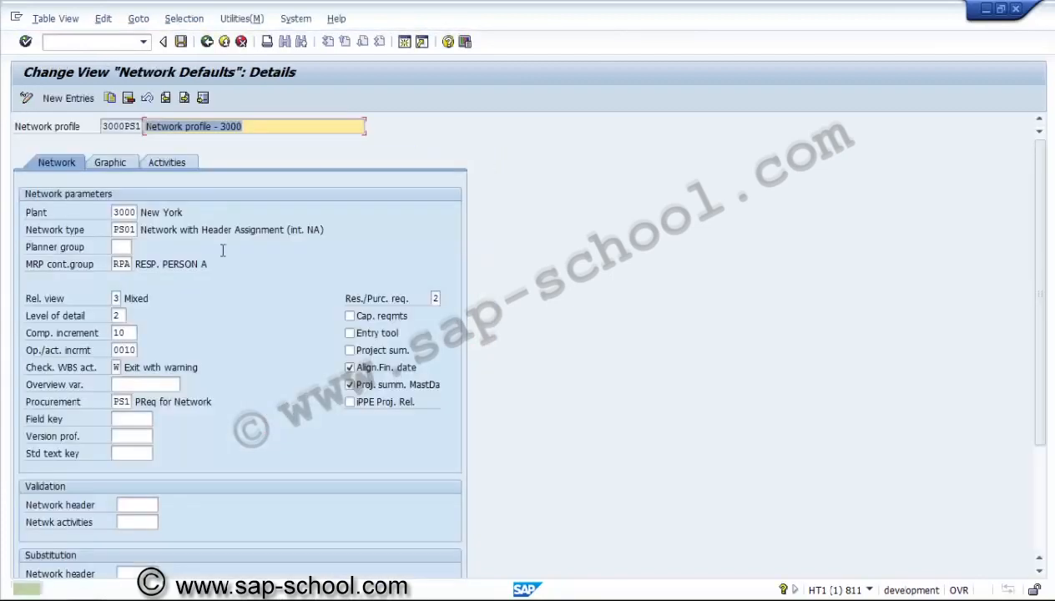
click(207, 42)
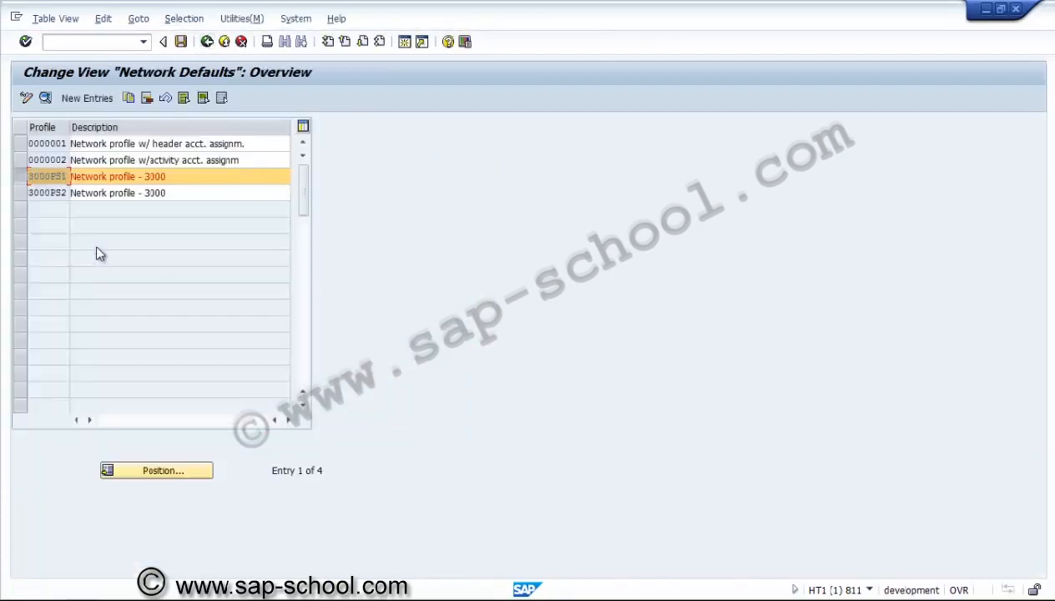
Assign a procurement indicator to network profile 3000PS2, save it and return to the implementation guide
click(21, 192)
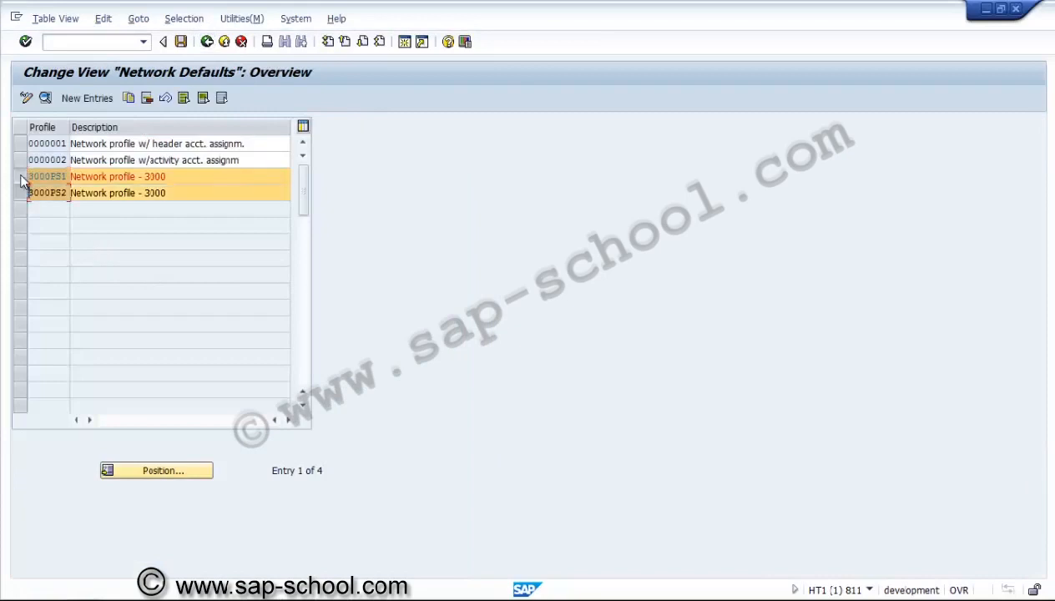
click(46, 98)
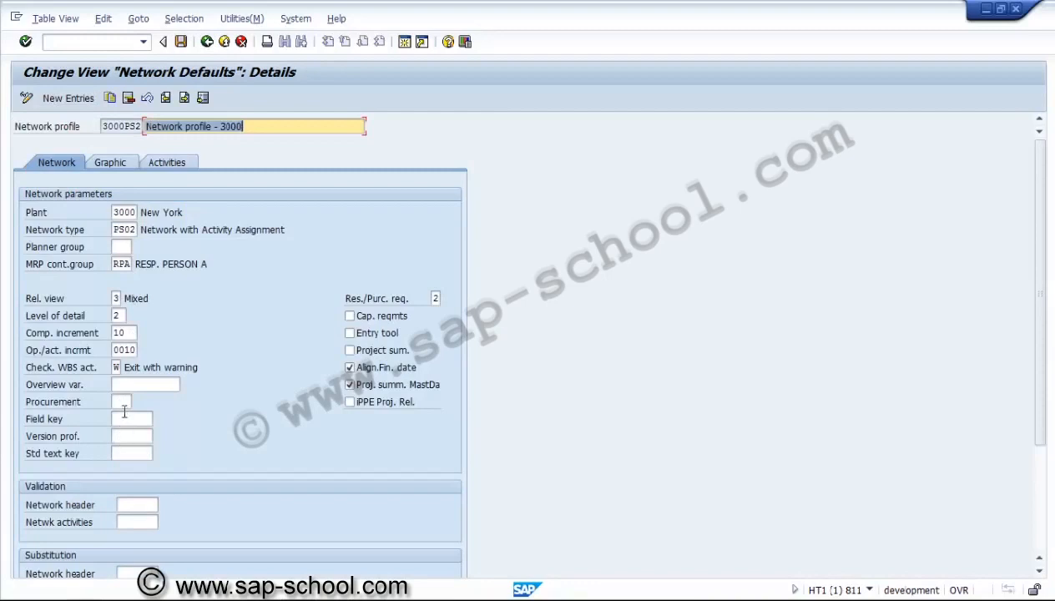
click(122, 403)
click(138, 402)
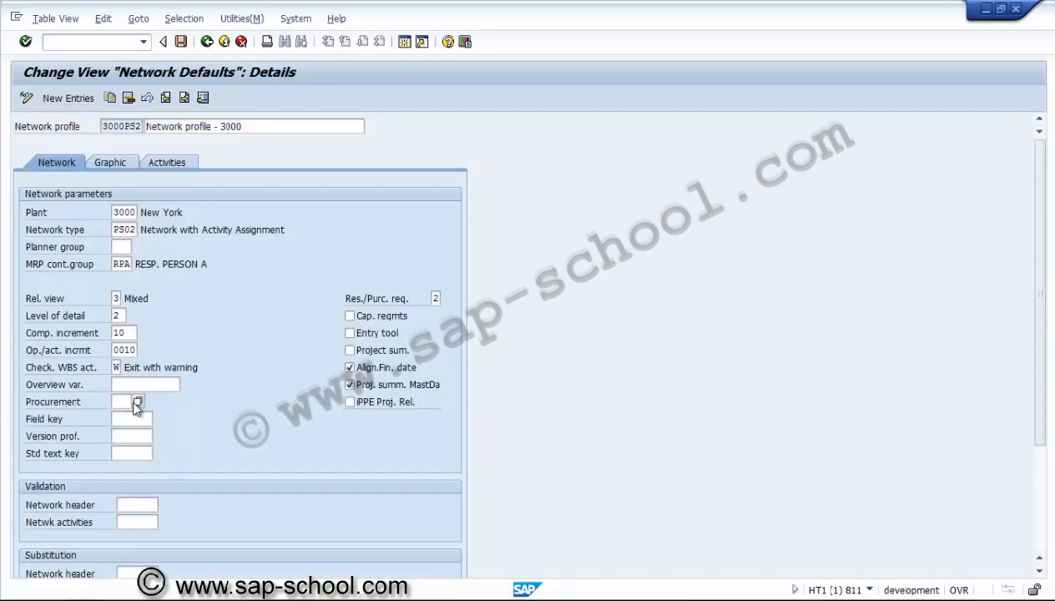
double_click(141, 284)
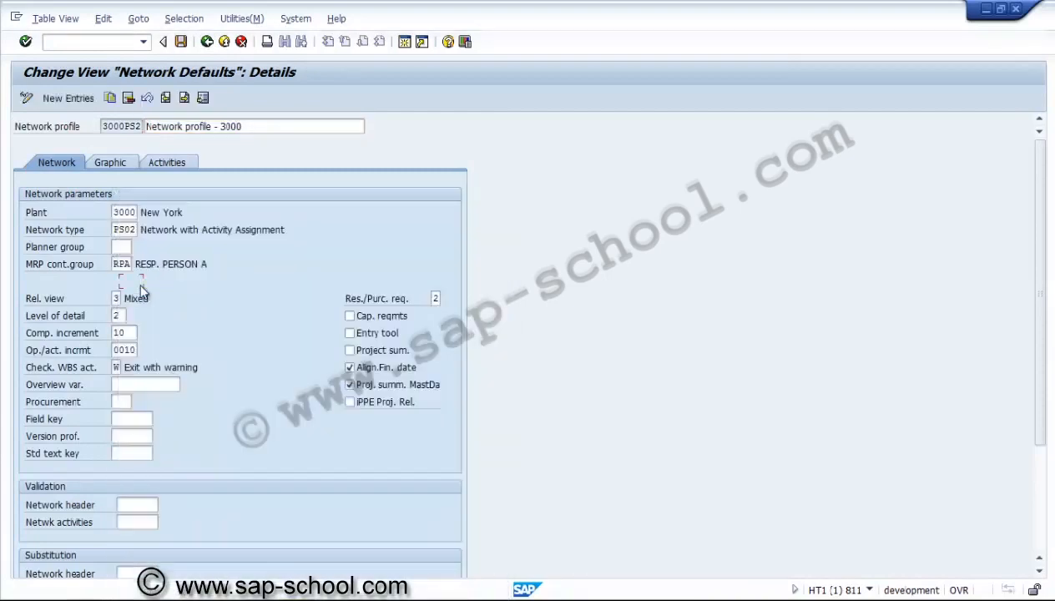
click(181, 41)
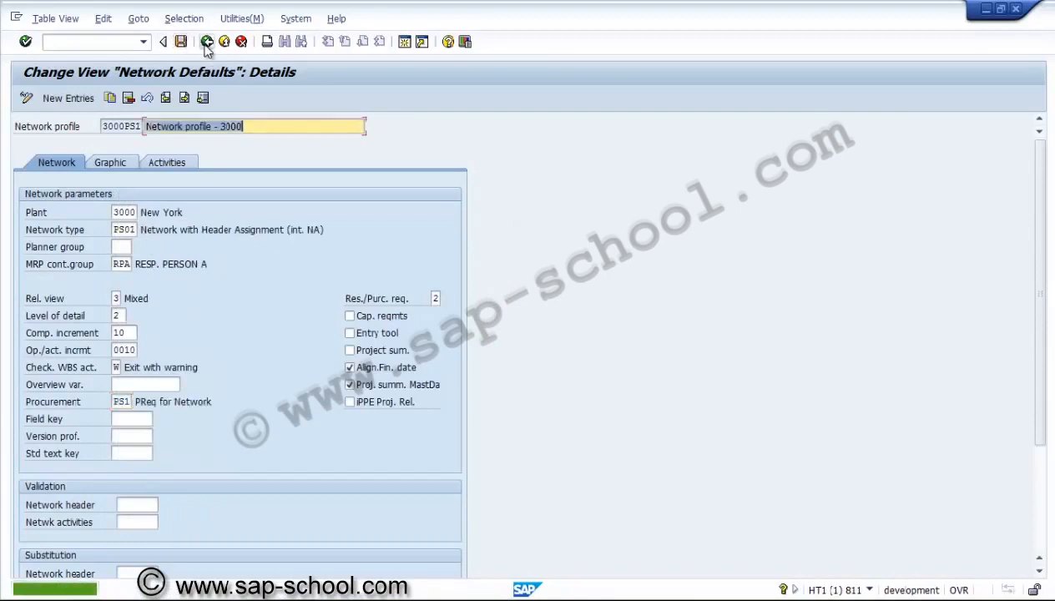
click(206, 43)
click(206, 44)
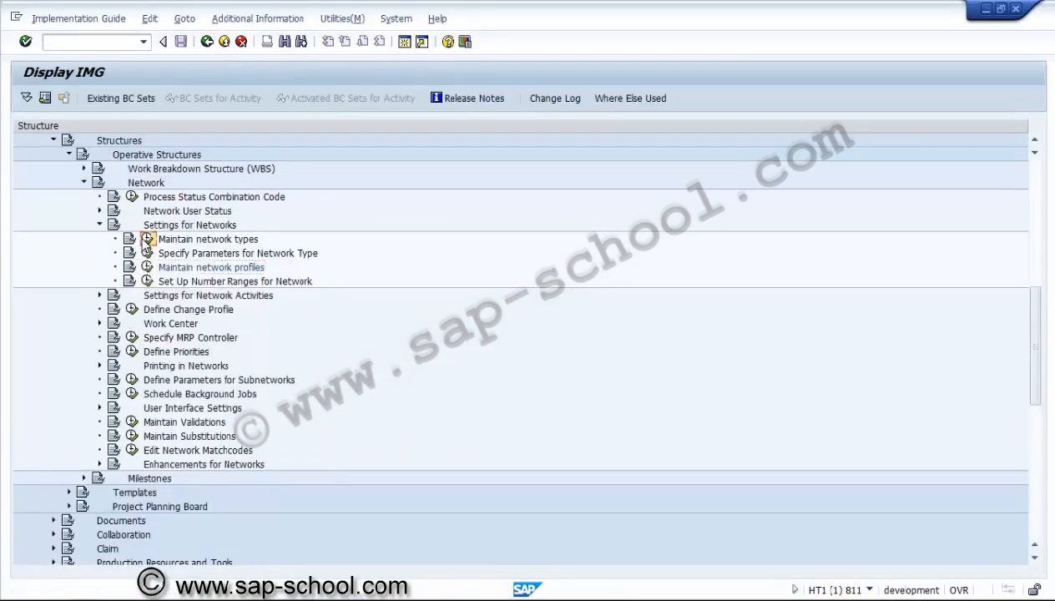
Open the details of network type PS01 in Maintain network types and set its settlement profile to ZPSNTW
click(147, 239)
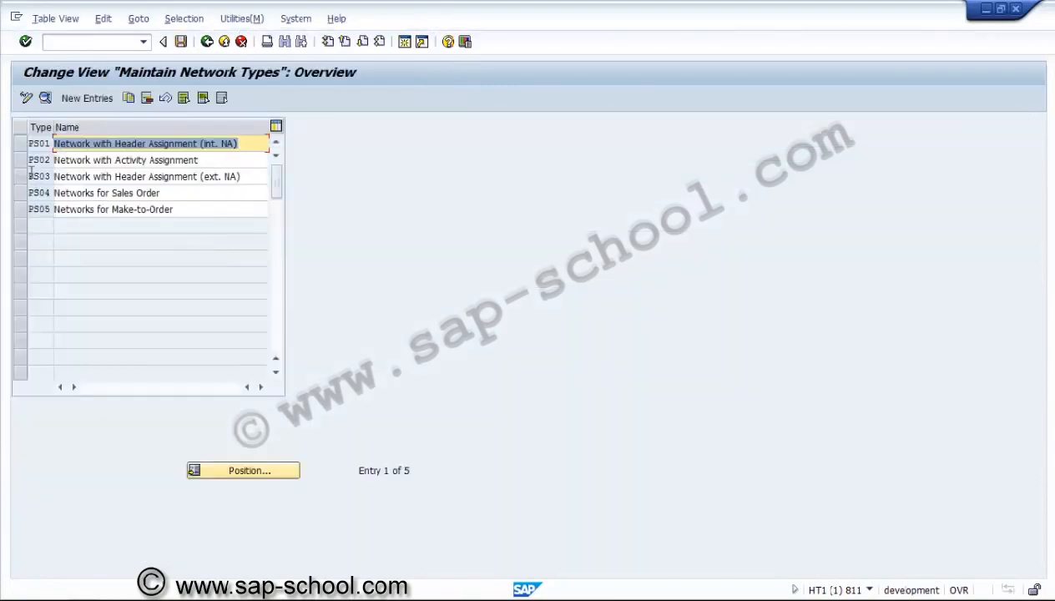
click(21, 144)
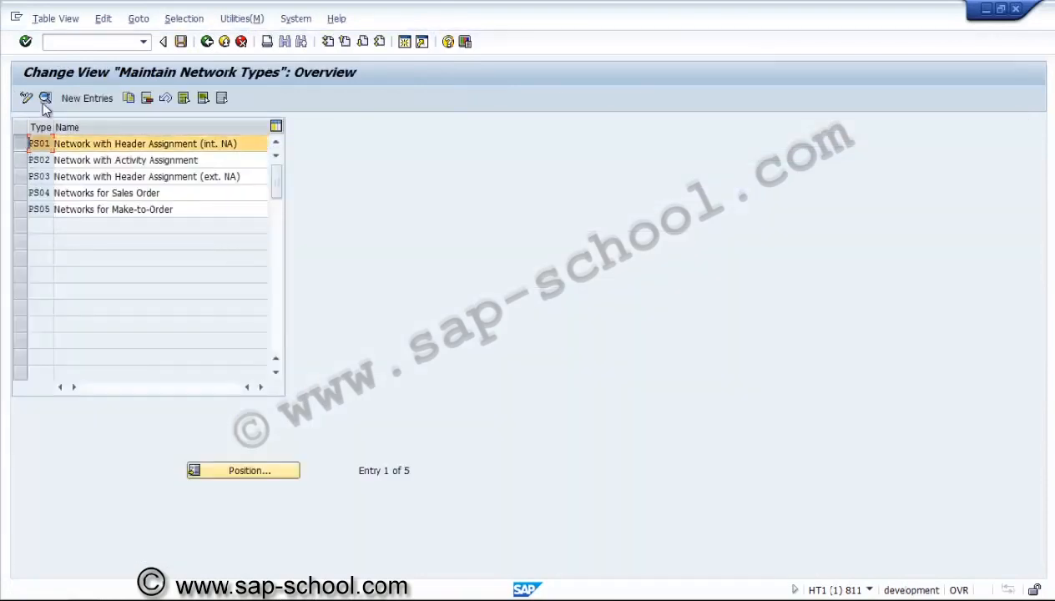
click(45, 98)
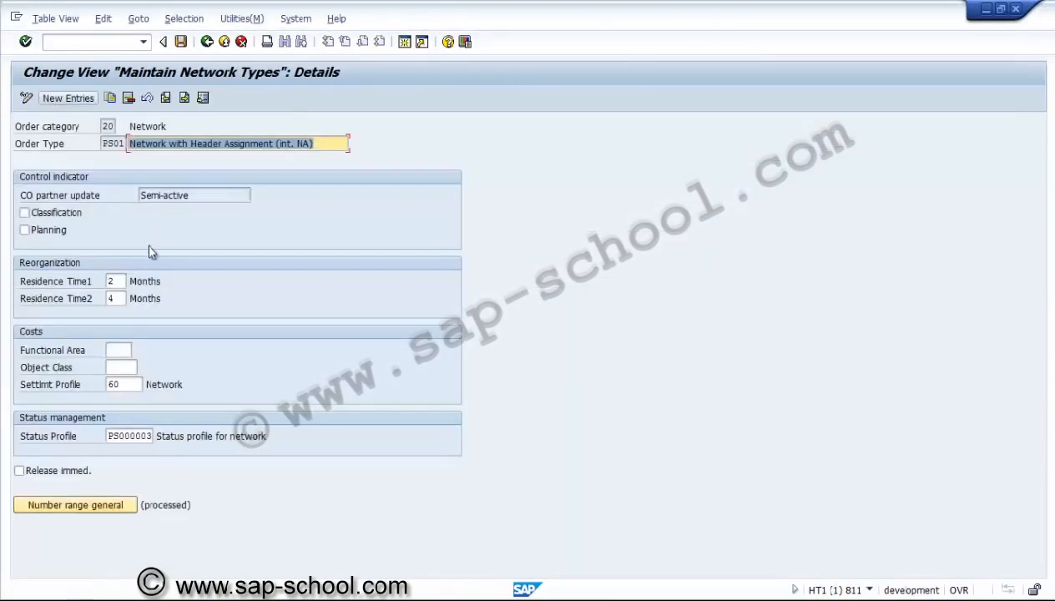
click(136, 385)
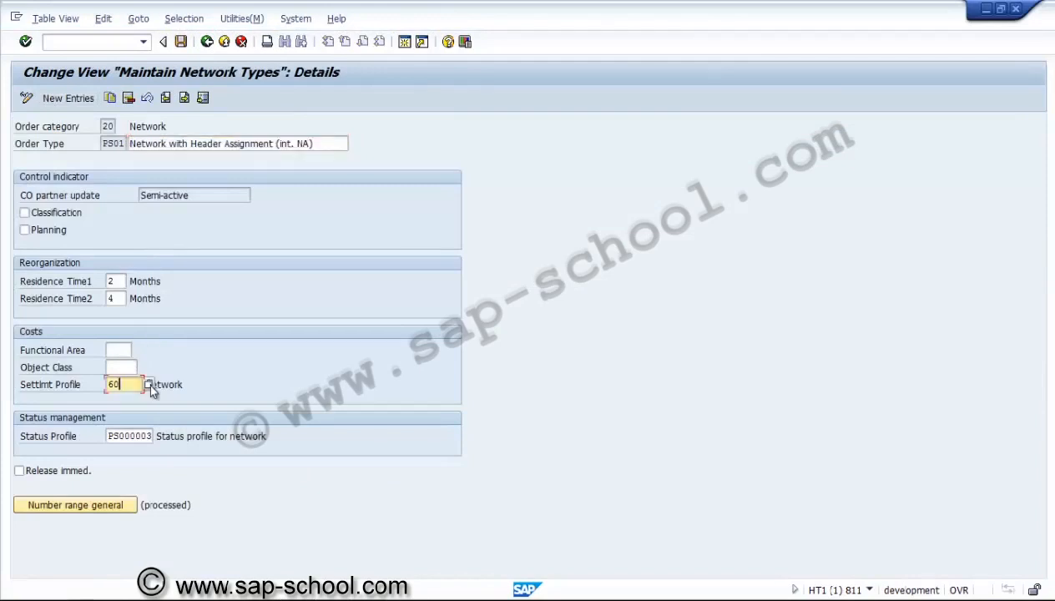
key(F4)
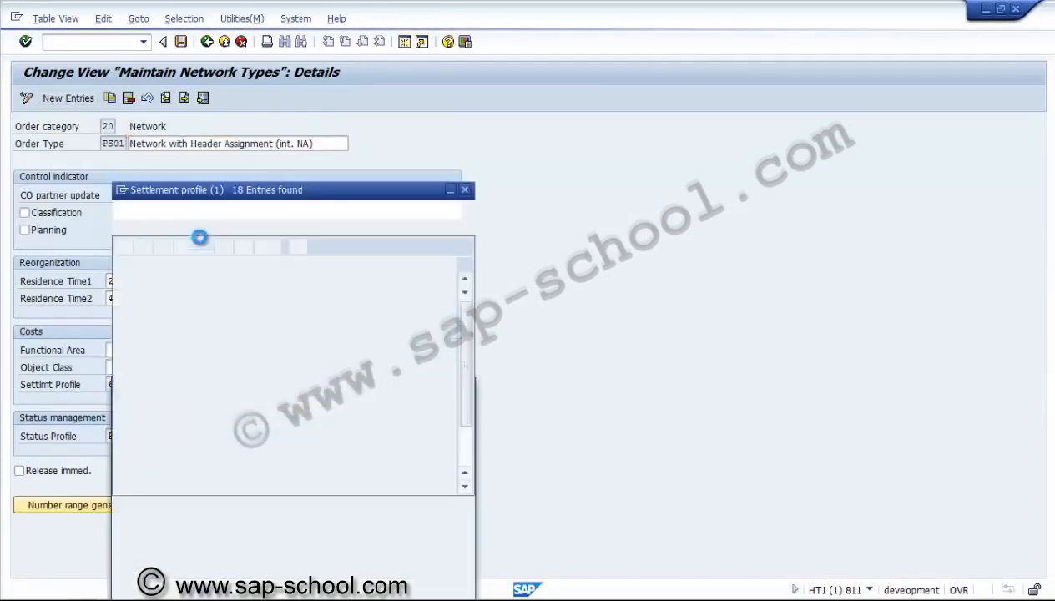
double_click(149, 527)
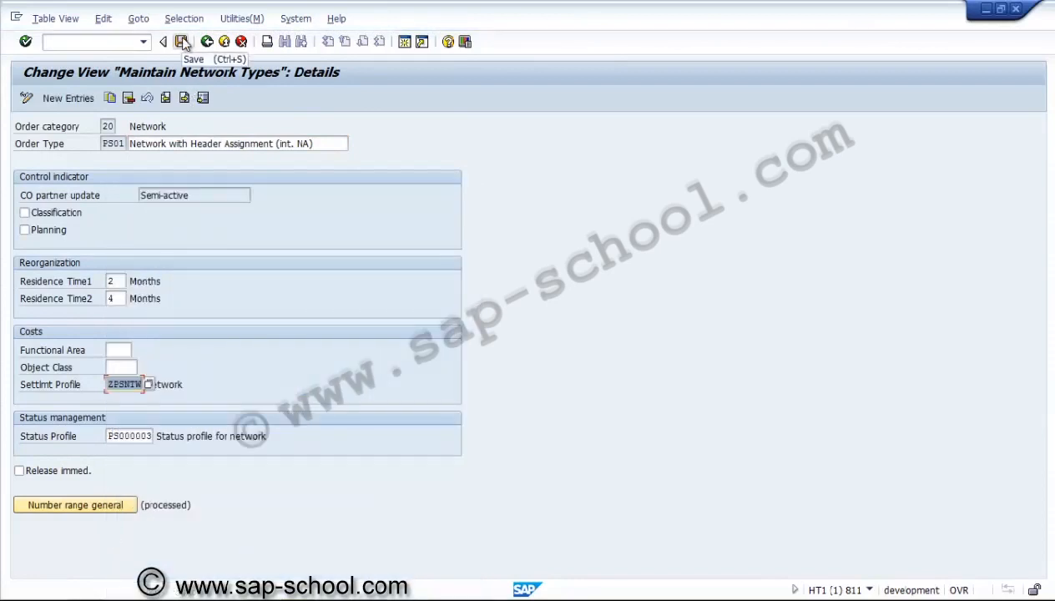
Save the network type PS01 change under the existing customizing request "PS - Network type settings"
click(182, 42)
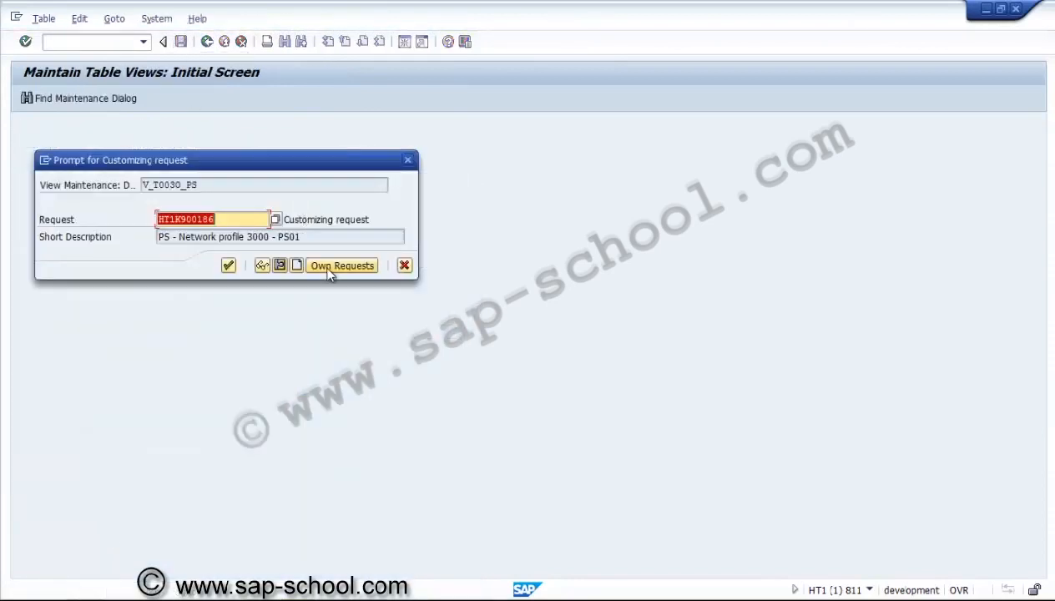
click(338, 265)
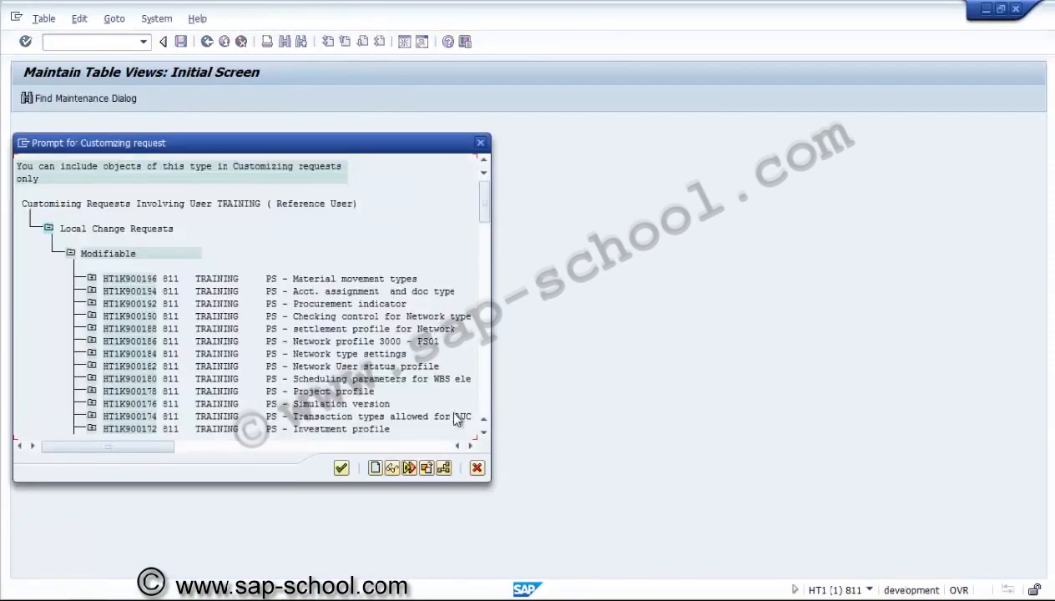
click(483, 431)
click(483, 432)
click(484, 432)
click(484, 432)
click(483, 432)
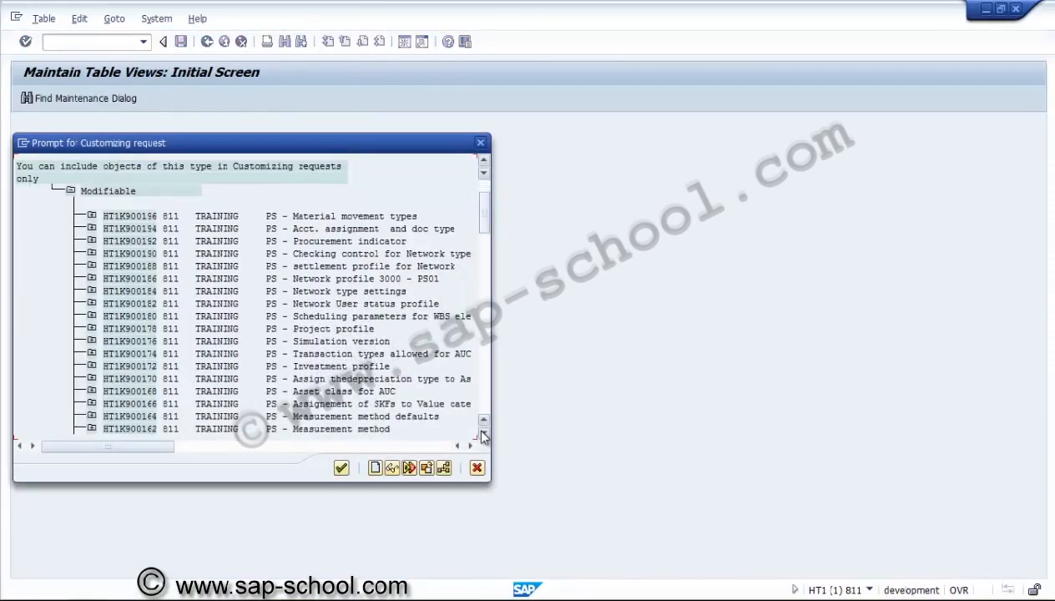
click(483, 431)
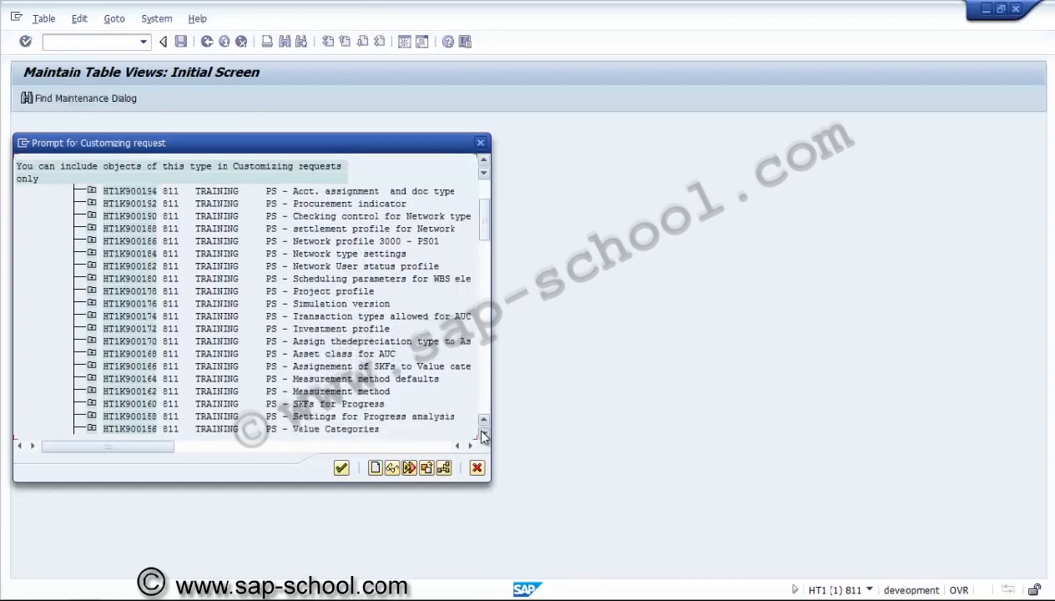
click(483, 431)
click(483, 431)
click(483, 432)
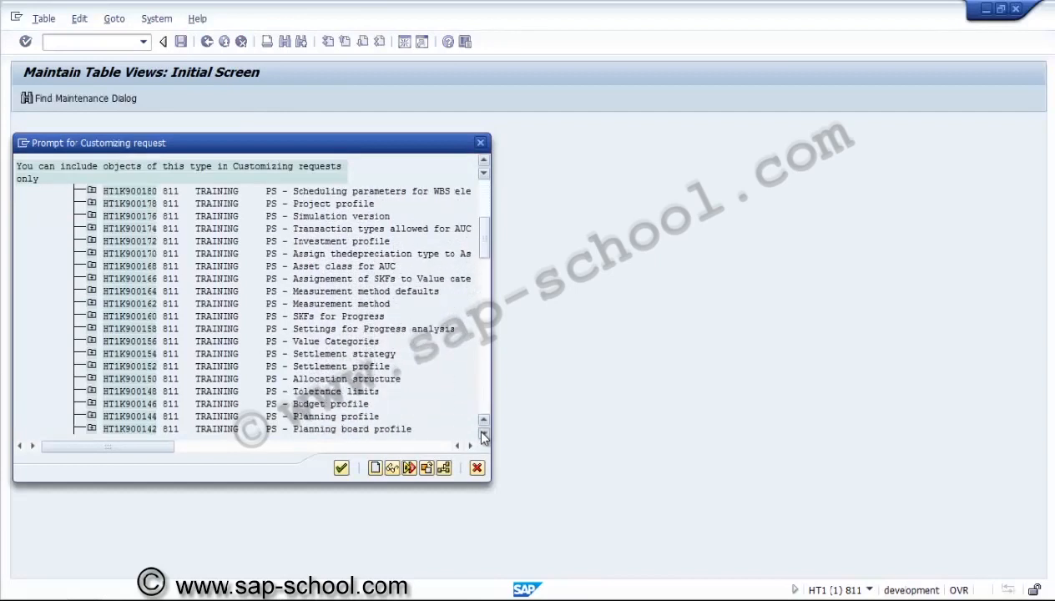
click(483, 434)
click(483, 433)
click(484, 434)
click(484, 433)
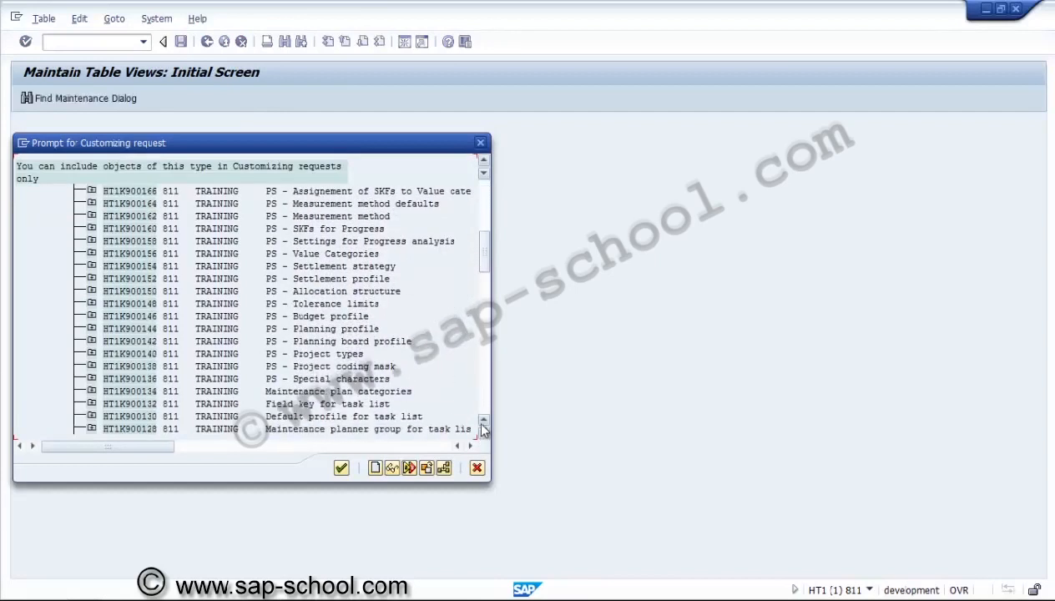
drag(480, 252, 482, 200)
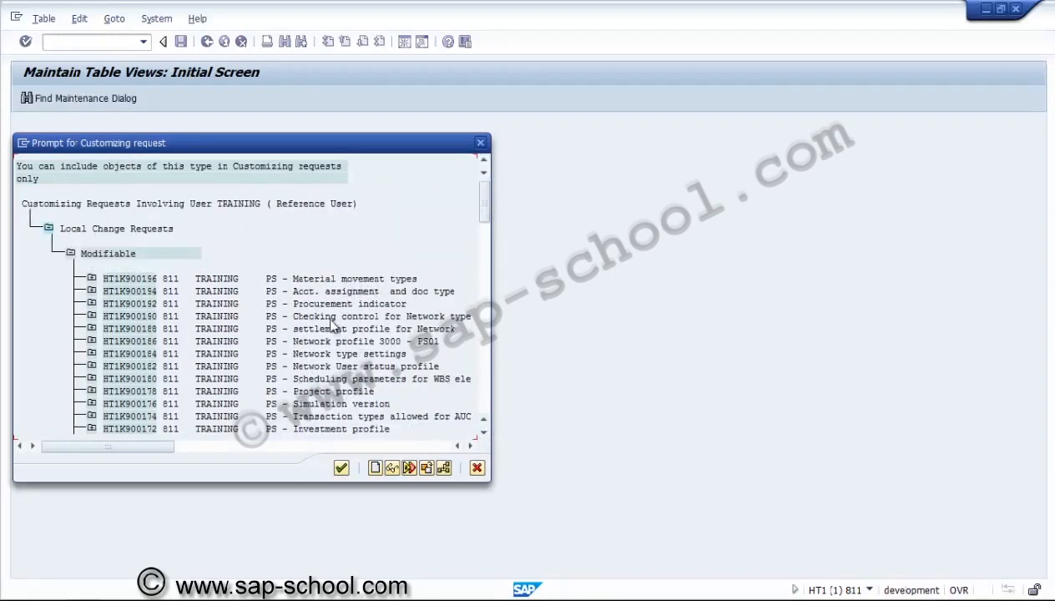
double_click(319, 356)
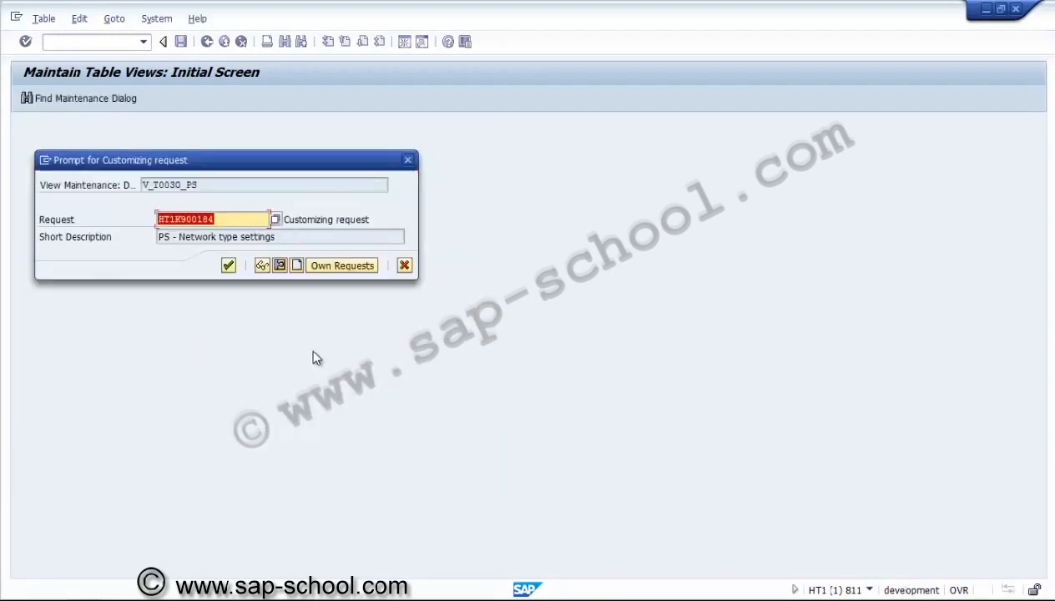
click(229, 265)
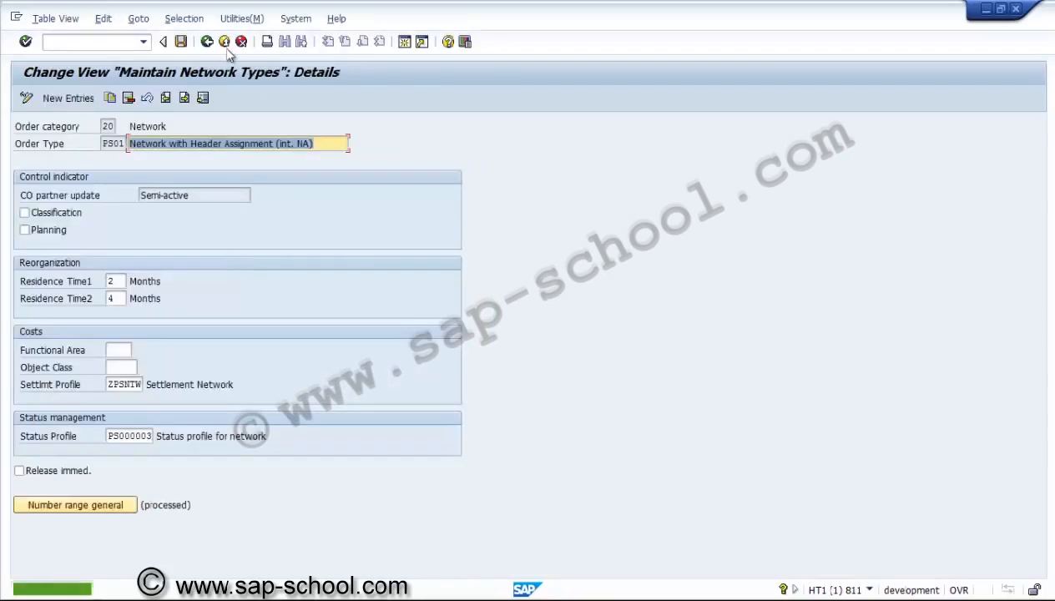
Set the settlement profile of network type PS02 to ZPSNTW, save it and return to the implementation guide
click(207, 41)
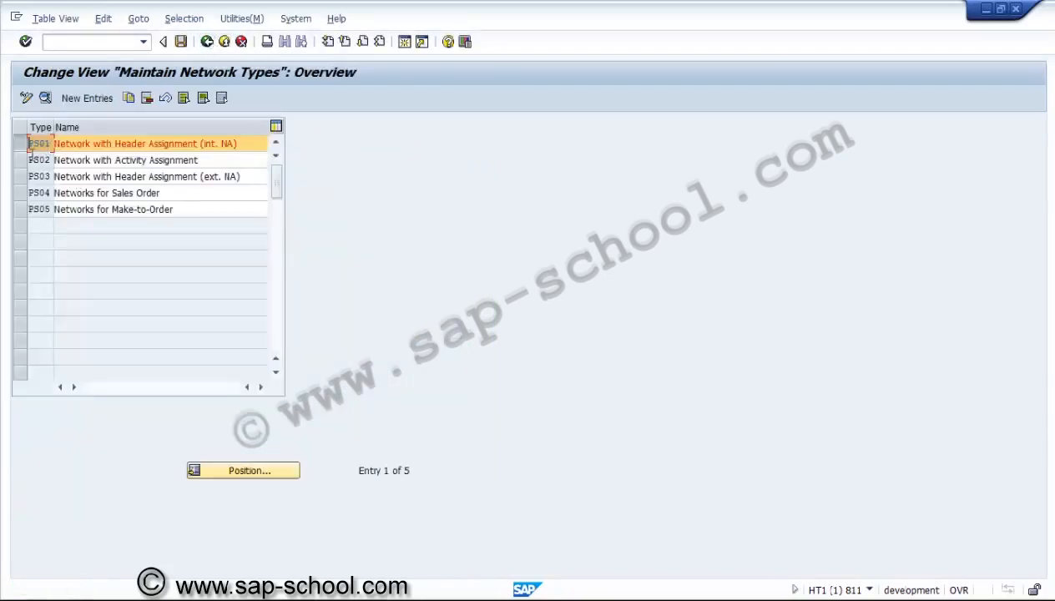
click(21, 160)
click(22, 145)
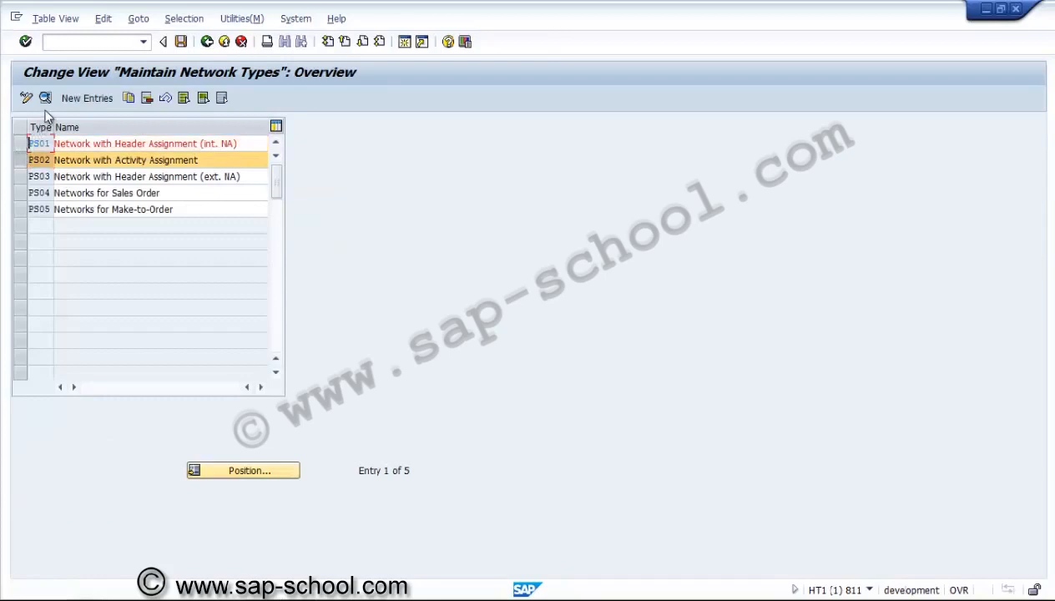
click(45, 98)
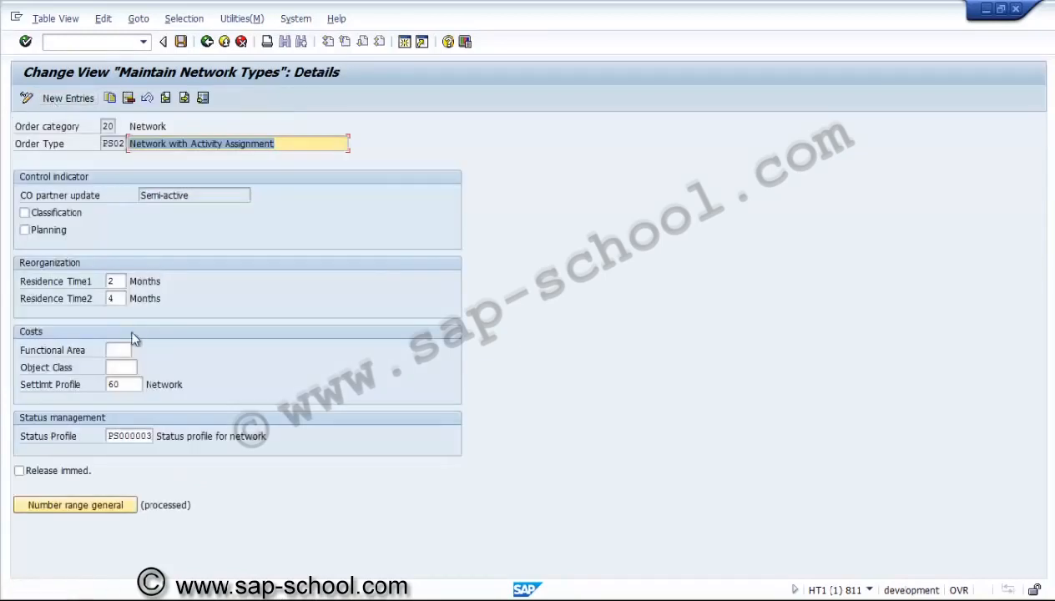
click(134, 386)
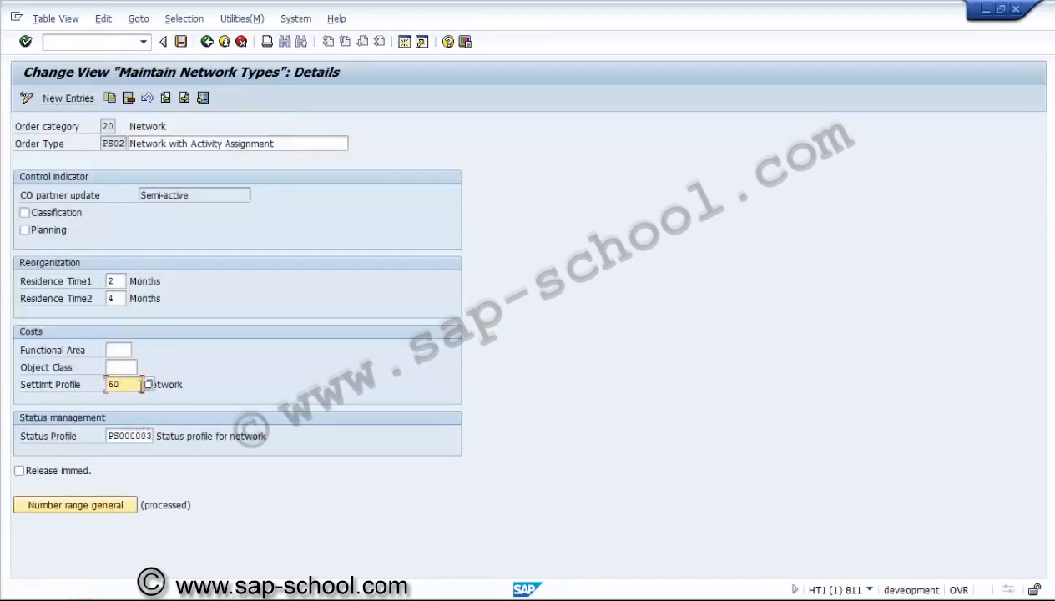
click(147, 384)
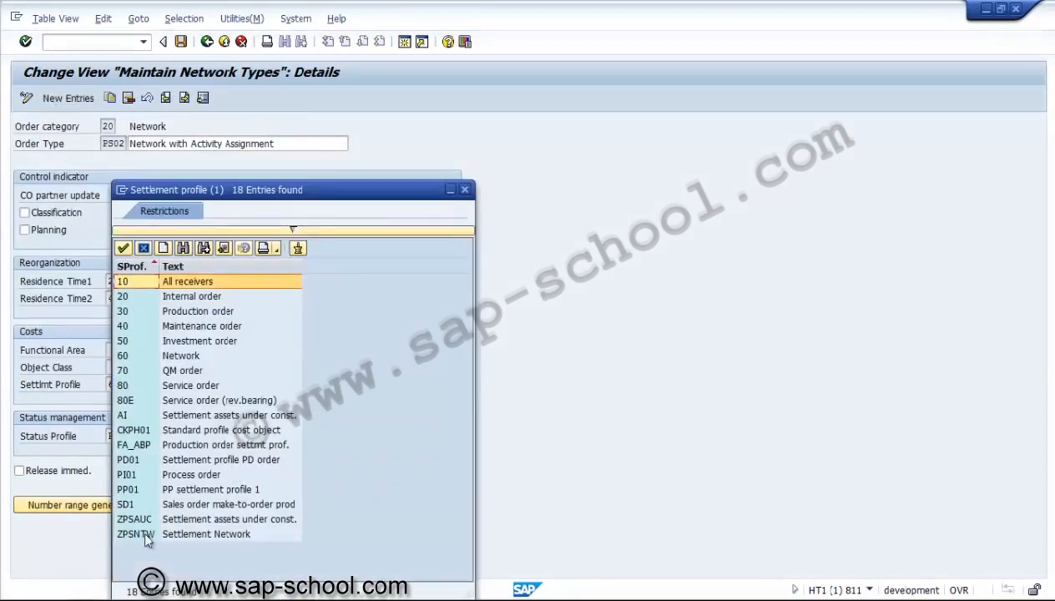
double_click(144, 535)
click(180, 41)
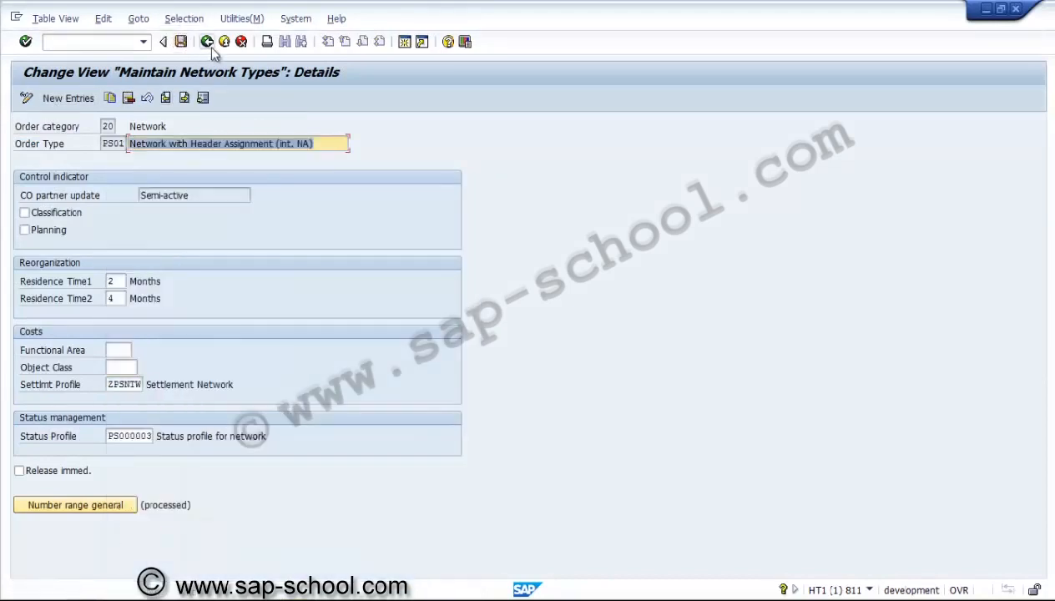
click(223, 41)
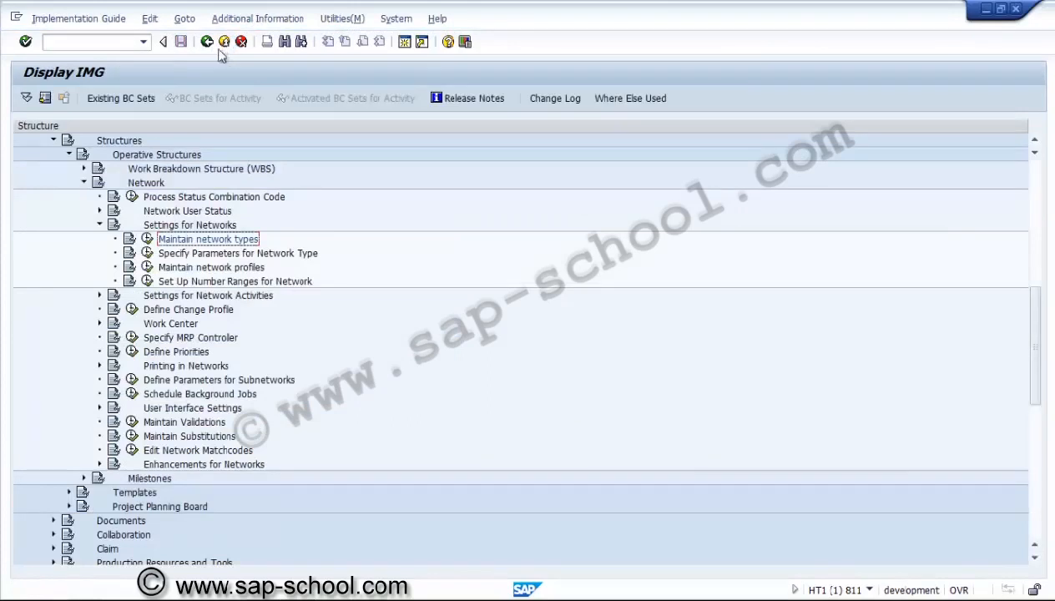
Collapse the Settings for Networks, Network and Operative Structures nodes and exit the implementation guide
click(100, 225)
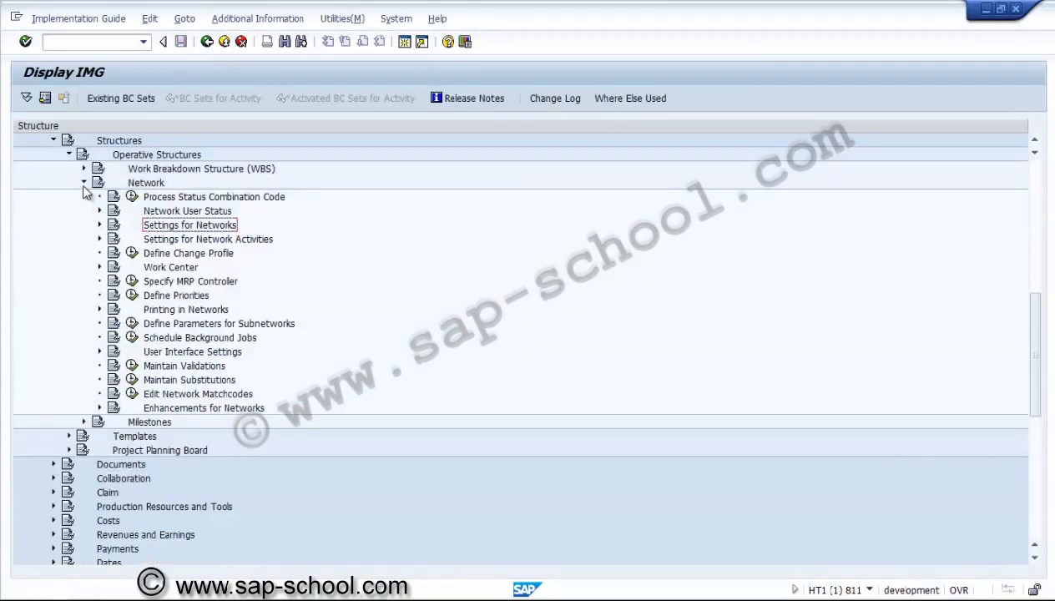
click(84, 182)
click(69, 155)
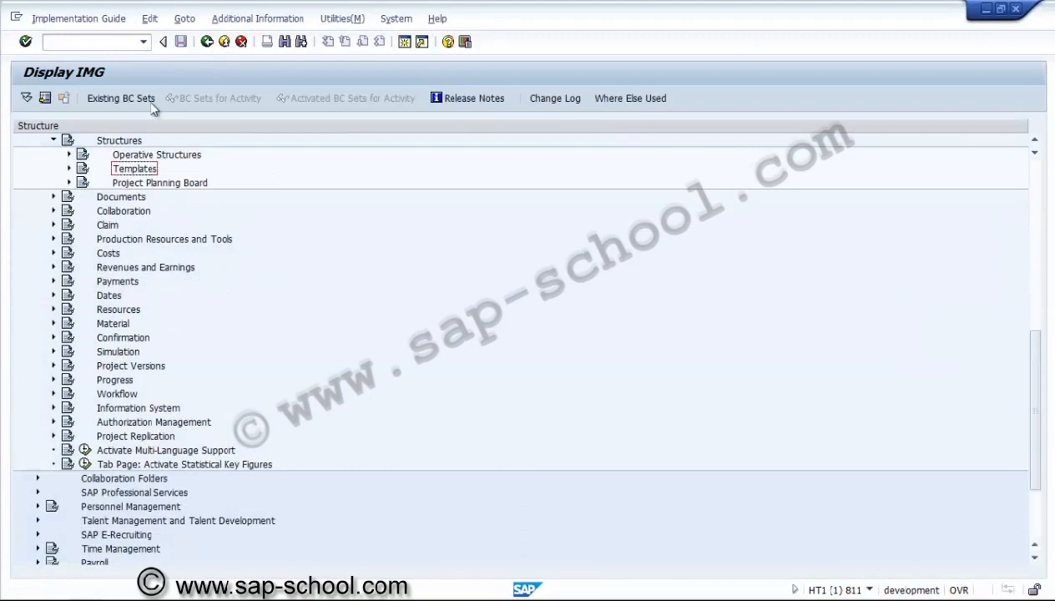
click(224, 42)
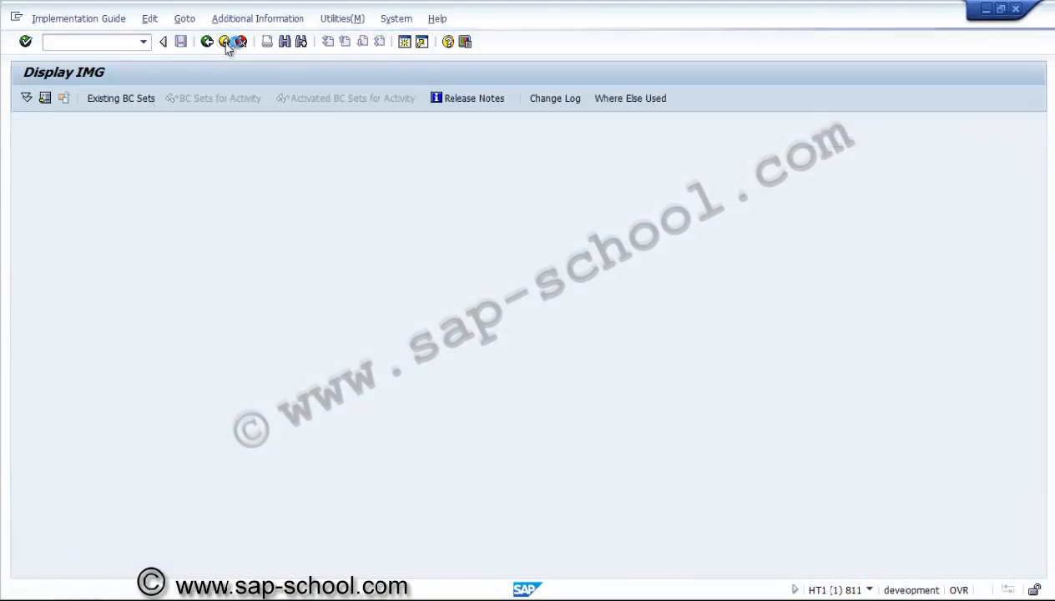